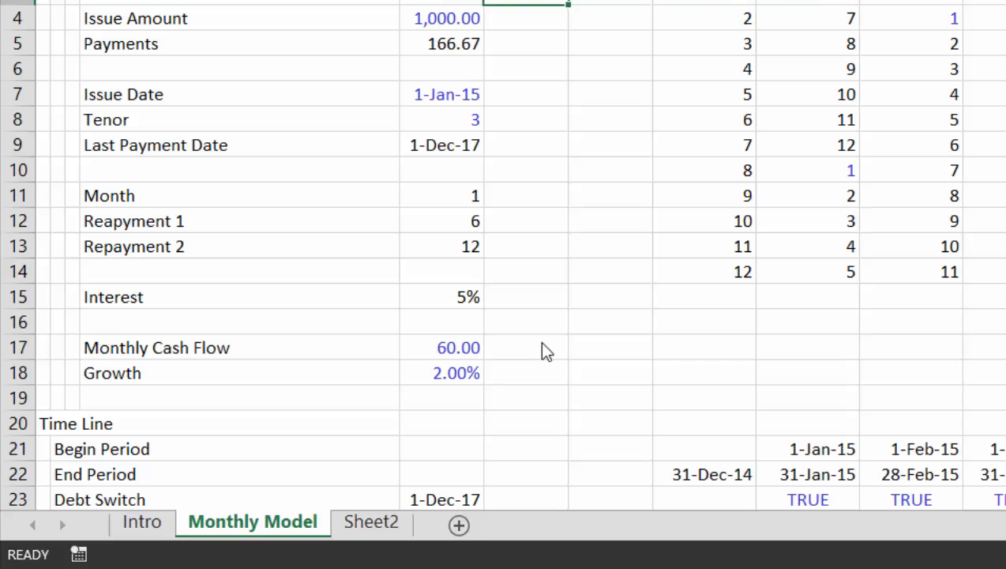
Choose 1-Jul-15 as the Issue Date in the debt assumptions.
key(Left)
key(Down)
key(Down)
key(Down)
key(Down)
key(Down)
key(Down)
key(Up)
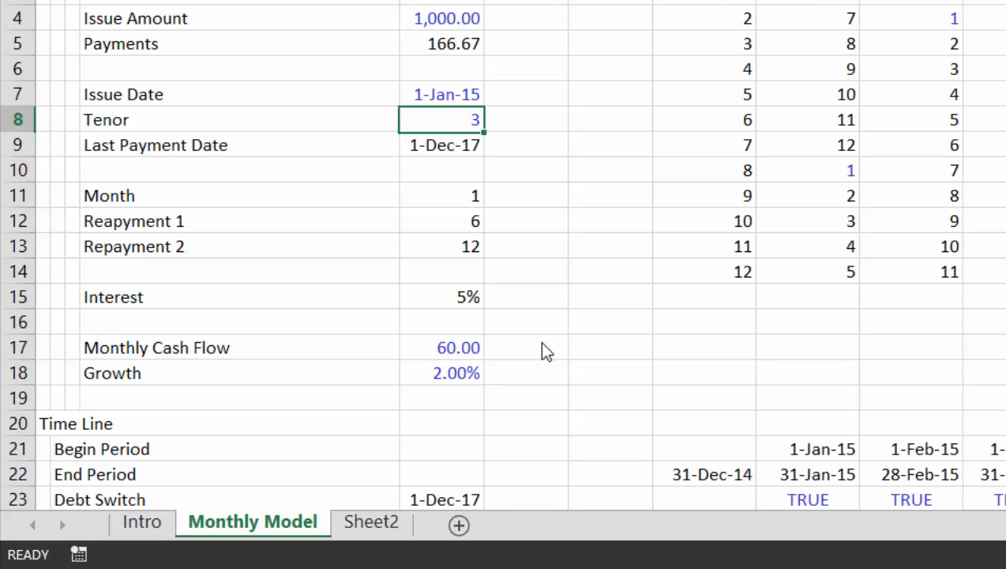
key(Up)
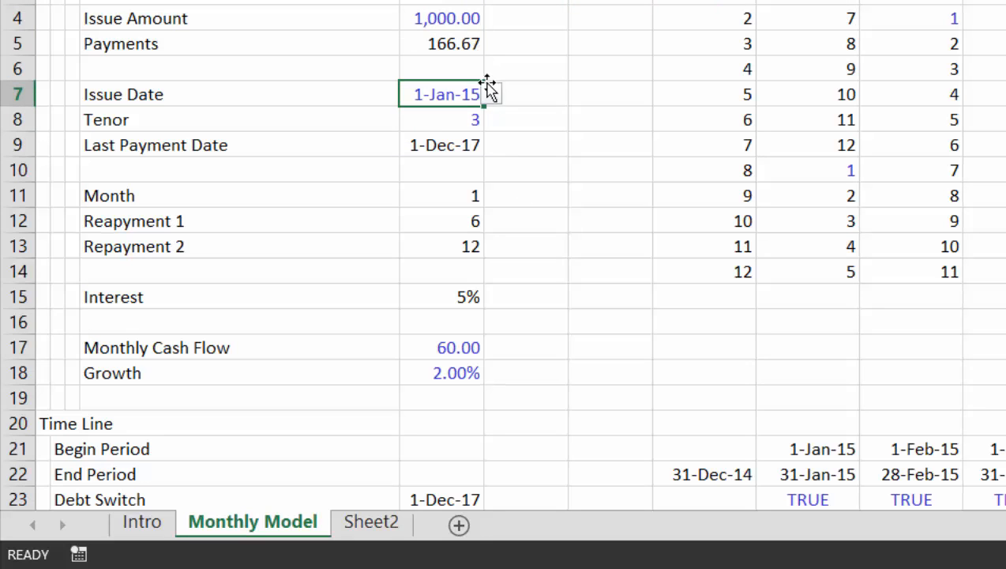
click(490, 96)
click(441, 222)
click(614, 284)
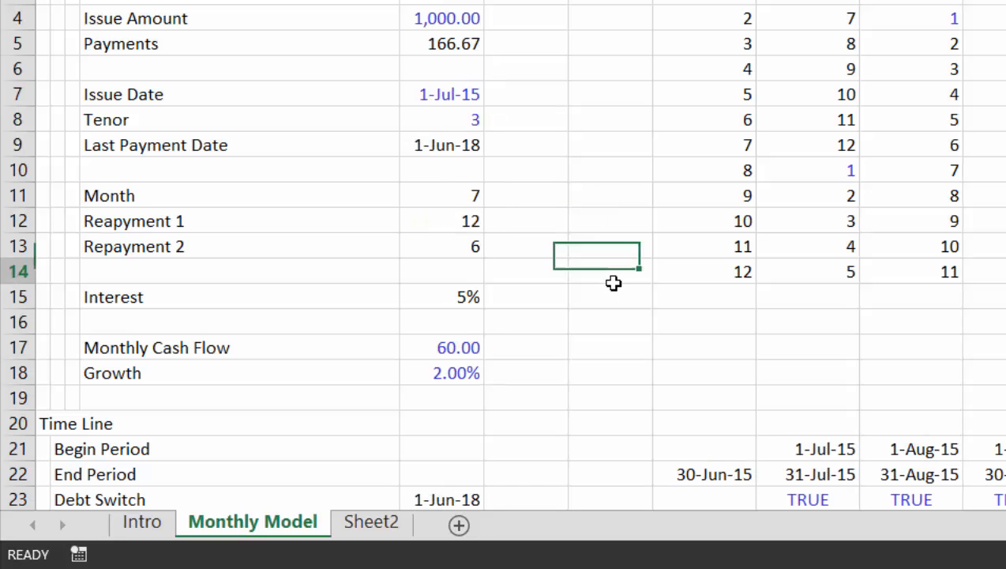
Examine the Time Line's period dates, repayment switches and repayment periods across the monthly columns from 2015 into 2017.
key(Down)
key(Down)
key(Down)
key(Down)
key(Down)
key(Down)
key(Down)
key(Down)
key(Down)
key(Down)
key(Down)
key(Down)
key(Down)
key(Down)
key(Down)
key(Up)
key(Up)
key(Up)
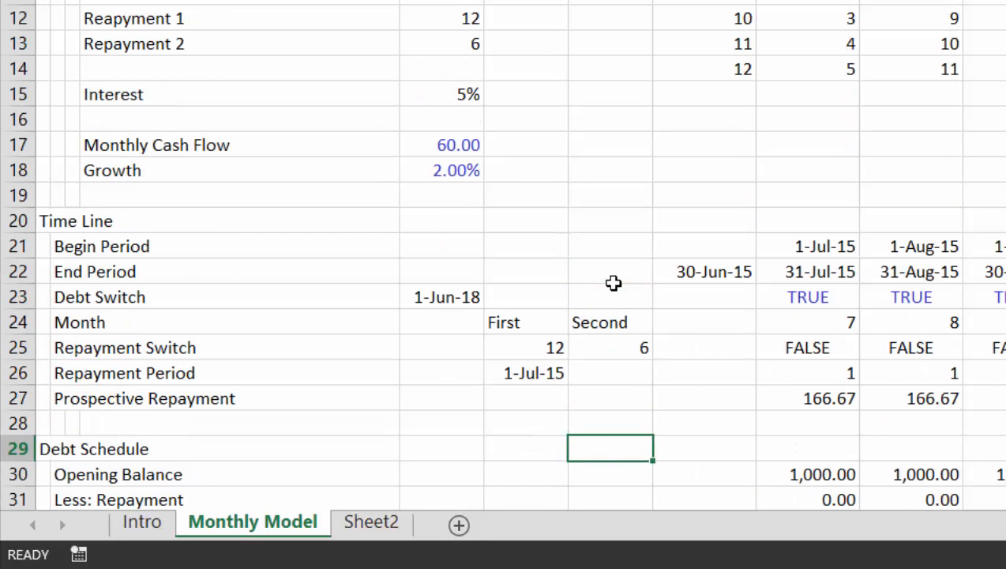
key(Up)
key(Right)
key(Right)
key(Right)
key(Right)
key(Right)
key(Right)
key(Right)
key(Right)
key(Right)
key(Right)
key(Right)
key(Right)
key(Right)
key(Right)
key(Right)
key(Right)
key(Right)
key(Right)
key(Right)
key(Right)
key(Right)
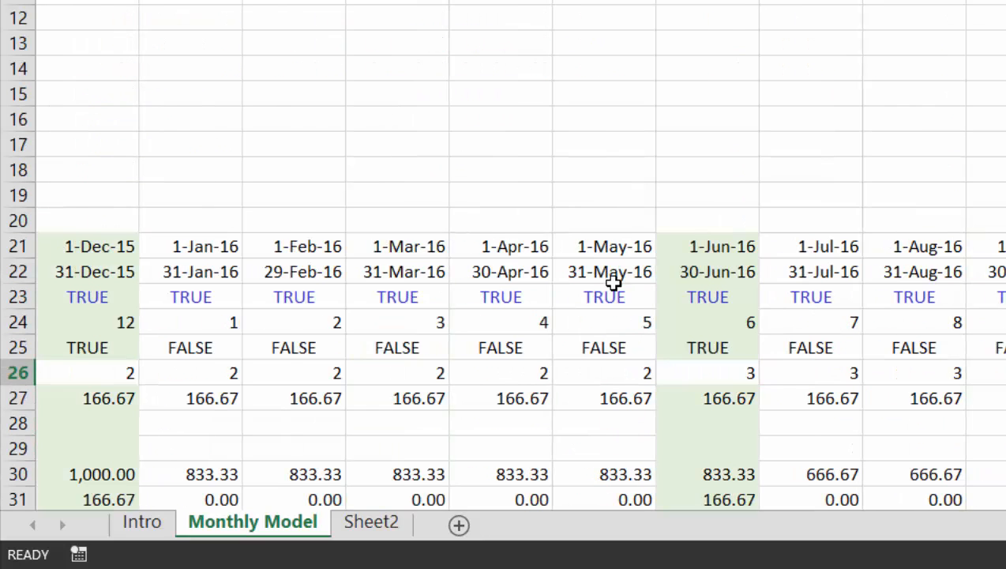
key(Left)
key(Left)
key(Left)
key(Left)
key(Left)
key(Left)
key(Left)
key(Left)
key(Left)
key(Left)
key(Left)
key(Left)
key(Left)
key(Left)
key(Left)
key(Left)
key(Left)
key(Left)
key(Left)
key(Left)
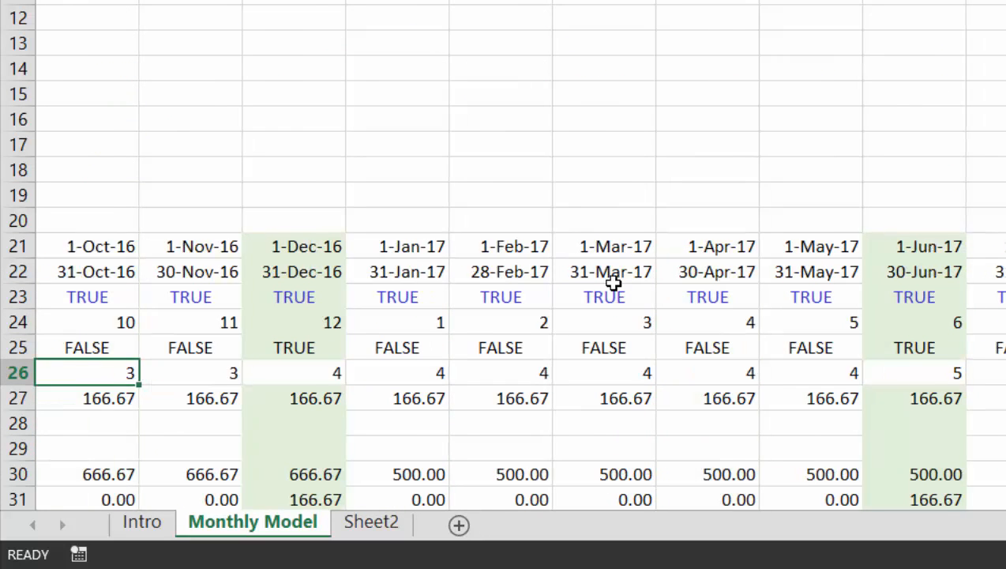
Review the issue date, tenor and repayment month assumptions above the Time Line.
key(Up)
key(Up)
key(Up)
key(Up)
key(Up)
key(Up)
key(Up)
key(Up)
key(Up)
key(Up)
key(Up)
key(Up)
key(Up)
key(Up)
key(Up)
key(Up)
key(Up)
key(Up)
key(Up)
key(Up)
key(Up)
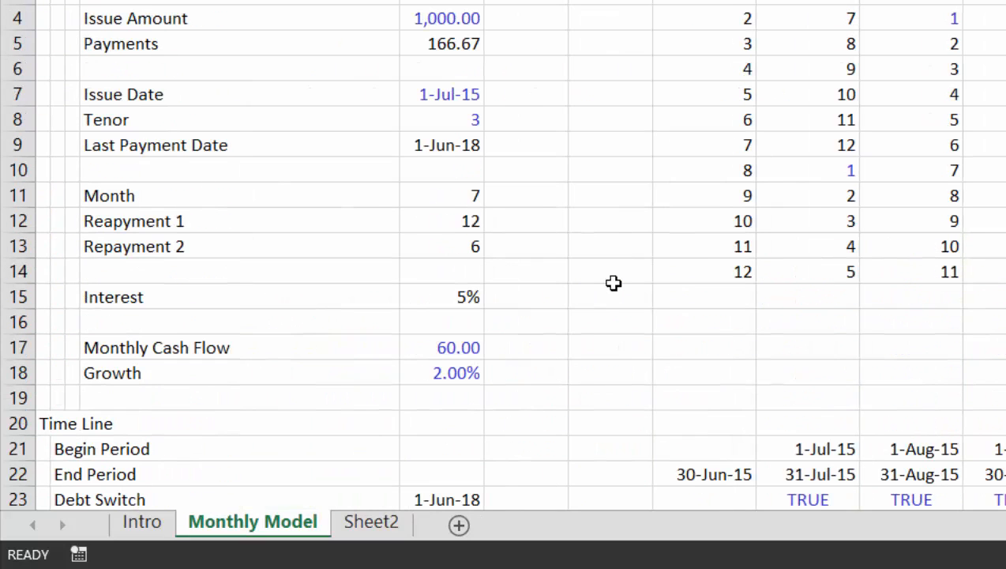
Examine the row structure of the Time Line and Debt Schedule sections, including the End Period row before the first month.
key(Down)
key(Down)
key(Down)
key(Down)
key(Down)
key(Down)
key(Down)
key(Down)
key(Down)
key(Down)
key(Down)
key(Down)
key(Down)
key(Down)
key(Down)
key(Down)
key(Down)
key(Down)
key(Down)
key(Down)
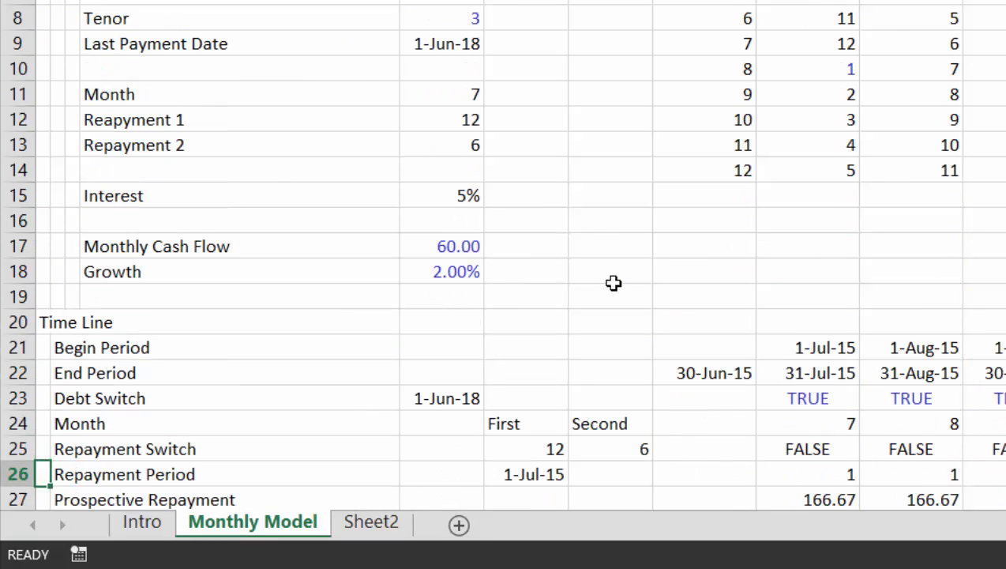
key(Down)
key(Down)
key(Down)
key(Down)
key(Down)
key(Down)
key(Down)
key(Down)
key(Down)
key(Down)
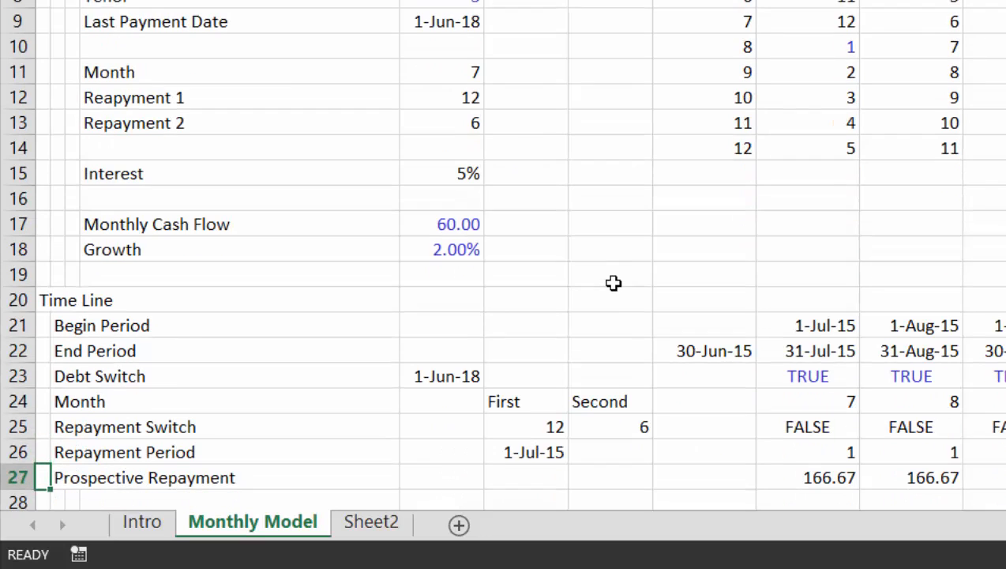
key(Up)
key(Up)
key(Up)
key(Up)
key(Up)
key(Up)
key(Up)
key(Up)
key(Up)
key(Up)
key(Up)
key(Up)
key(Up)
key(Up)
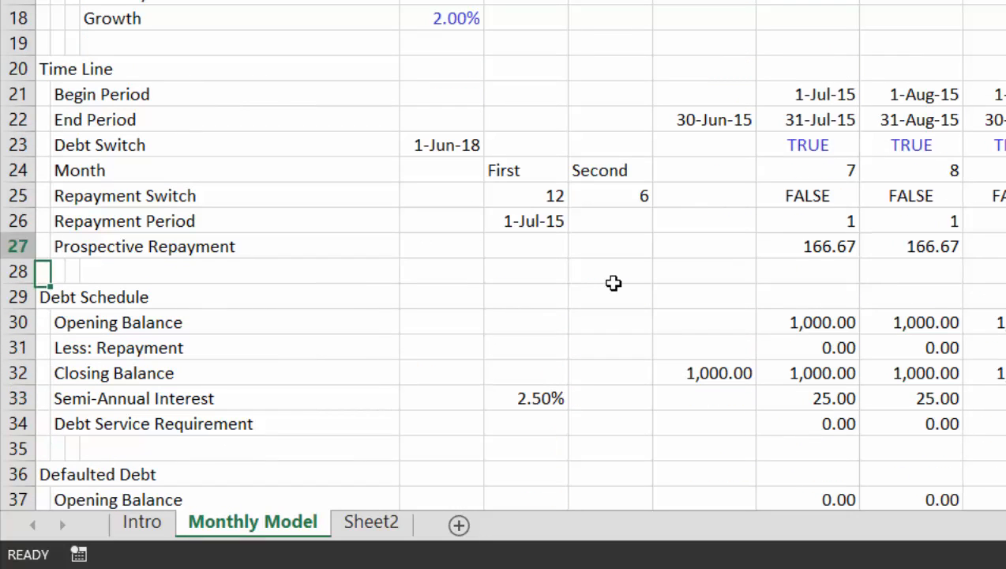
key(Right)
key(Right)
key(Right)
key(Right)
key(Right)
key(Right)
key(Right)
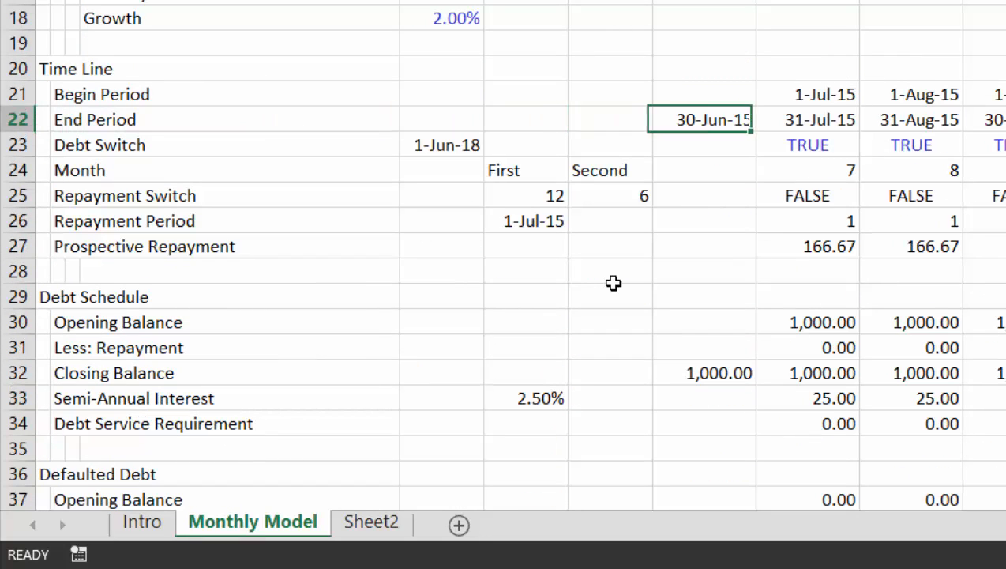
Examine the Time Line's debt switch and the Debt Schedule across the monthly columns through the final repayment months of 2018.
key(Right)
key(Right)
key(Right)
key(Right)
key(Right)
key(Right)
key(Right)
key(Right)
key(Right)
key(Right)
key(Right)
key(Right)
key(Right)
key(Right)
key(Right)
key(Right)
key(Right)
key(Right)
key(Right)
key(Right)
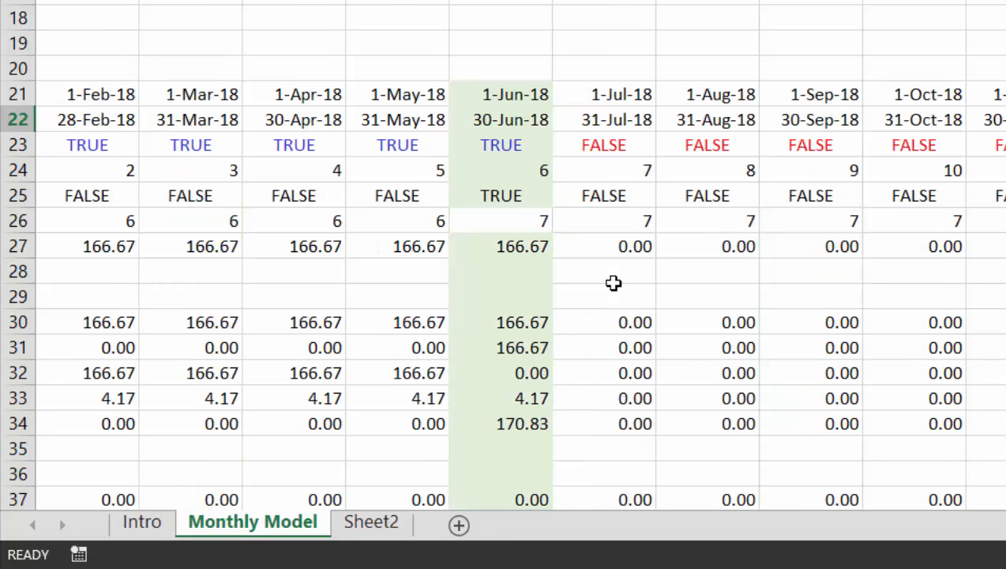
Trace the repayment months and debt balances back from mid-2018 through 2017 to the first period in July 2015.
key(Left)
key(Left)
key(Left)
key(Left)
key(Left)
key(Left)
key(Left)
key(Left)
key(Left)
key(Left)
key(Left)
key(Left)
key(Left)
key(Left)
key(Left)
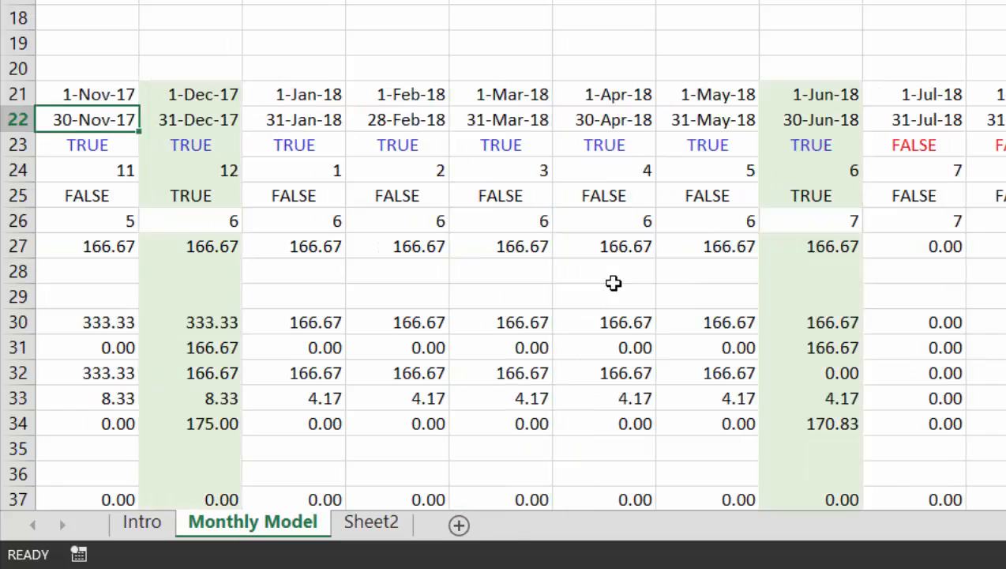
key(Left)
key(Left)
key(Left)
key(Left)
key(Left)
key(Left)
key(Left)
key(Left)
key(Left)
key(Left)
key(Left)
key(Left)
key(Left)
key(Left)
key(Left)
key(Left)
key(Left)
key(Left)
key(Left)
key(Left)
Examine the rows of the Defaulted Debt section below the Debt Schedule, down to the start of the Debt Service Account.
key(Down)
key(Down)
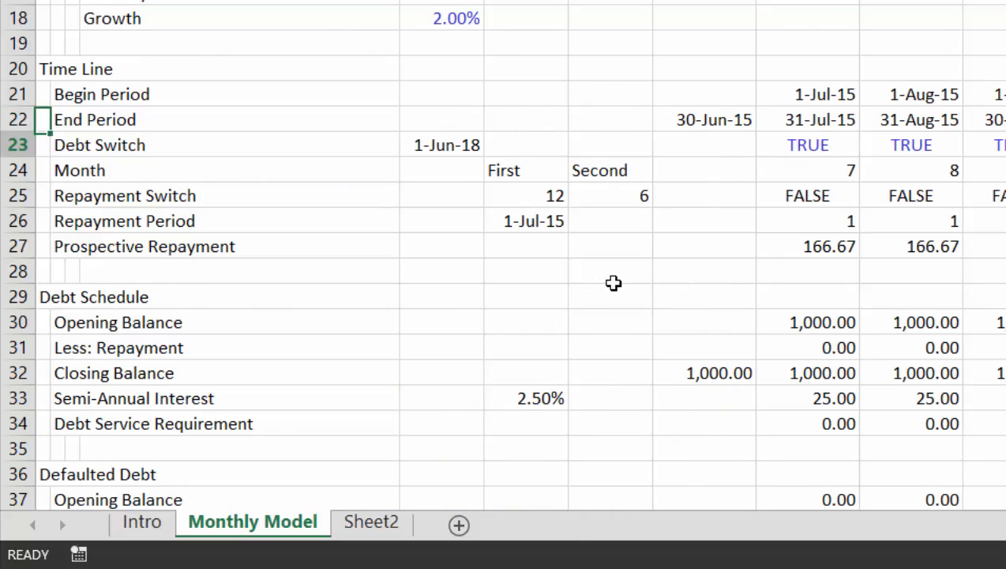
key(Down)
key(Down)
key(Down)
key(Down)
key(Down)
key(Down)
key(Down)
key(Down)
key(Down)
key(Down)
key(Down)
key(Down)
key(Down)
key(Down)
key(Down)
key(Down)
key(Down)
key(Down)
key(Down)
key(Down)
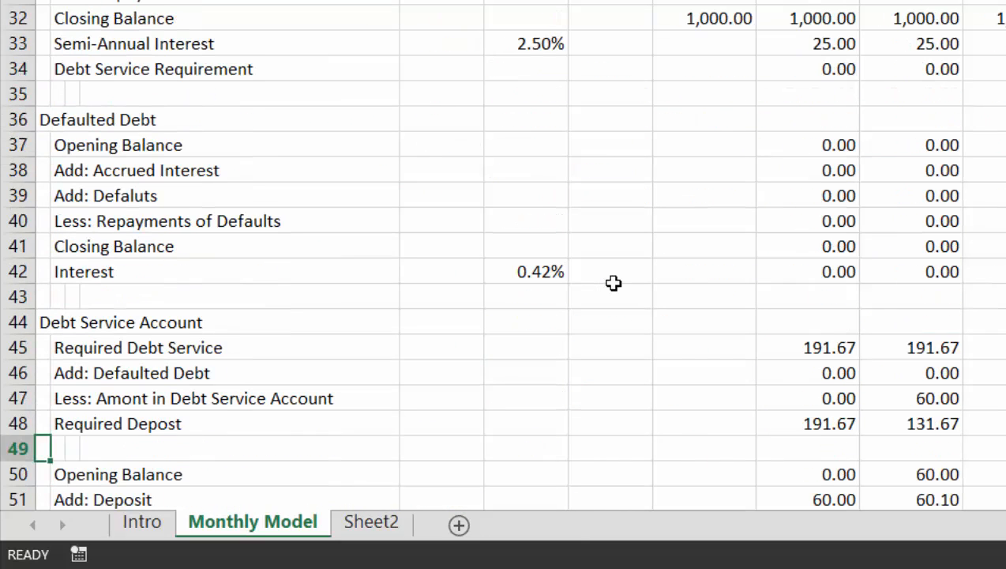
Review how the Defaulted Debt rows relate to the Debt Service Account's required debt service, deposit and withdrawal rows.
key(Up)
key(Up)
key(Up)
key(Up)
key(Up)
key(Up)
key(Up)
key(Up)
key(Up)
key(Up)
key(Down)
key(Down)
key(Down)
key(Down)
key(Down)
key(Down)
key(Down)
key(Down)
key(Down)
key(Down)
key(Down)
key(Down)
key(Down)
key(Down)
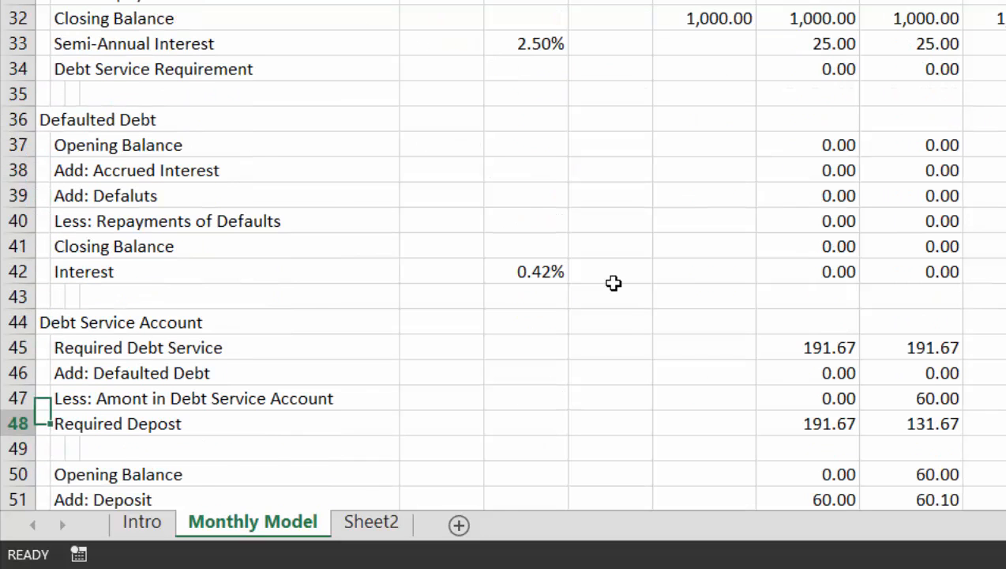
key(Up)
key(Up)
key(Up)
key(Up)
key(Up)
key(Up)
key(Up)
key(Up)
key(Down)
key(Down)
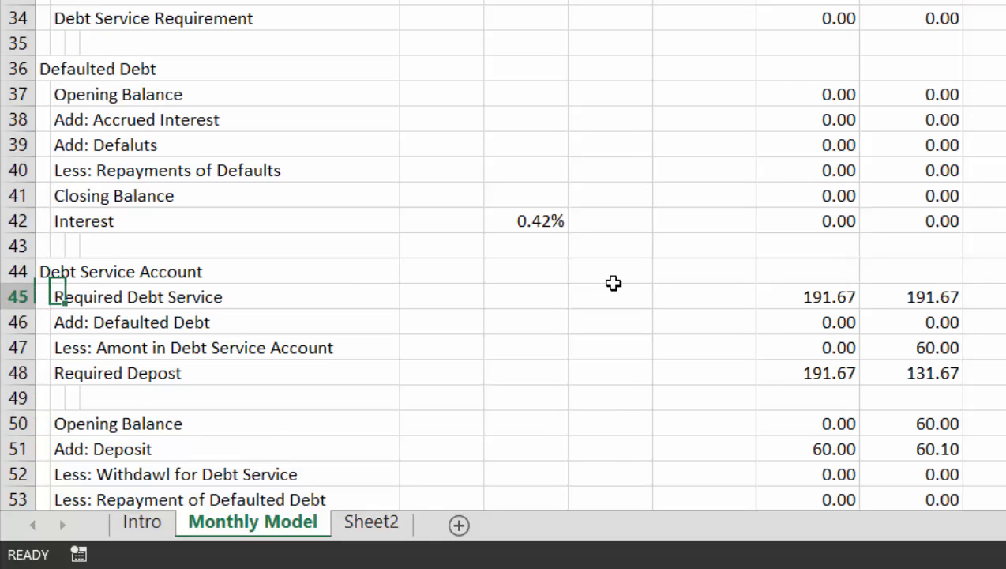
Examine the Debt Service Account's required deposits, deposits and withdrawals across the monthly columns around the repayment months.
scroll(613, 283, right, 15)
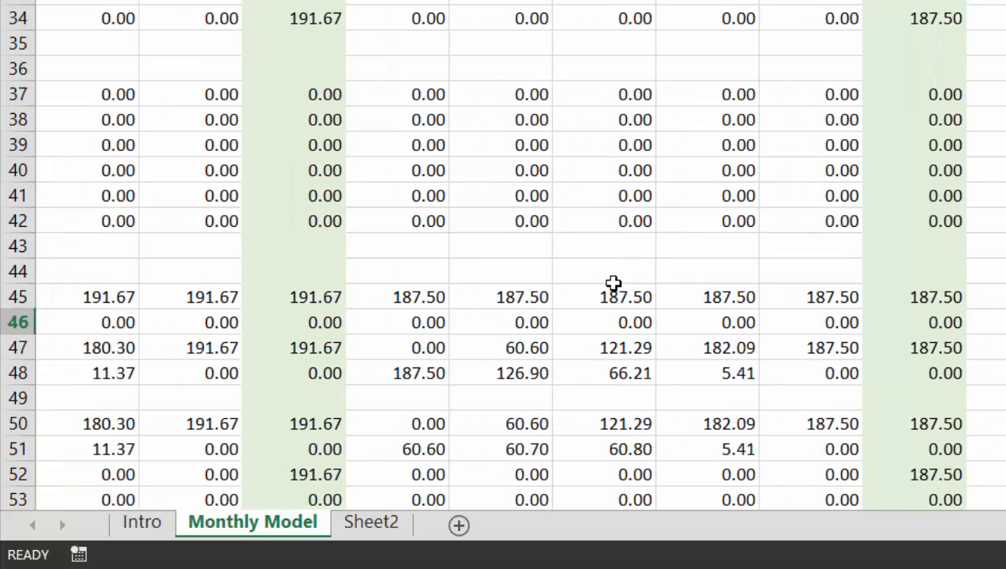
key(Left)
key(Left)
key(Left)
key(Left)
key(Left)
key(Left)
key(Left)
key(Left)
key(Left)
key(Left)
key(Left)
key(Left)
key(Left)
key(Left)
key(Left)
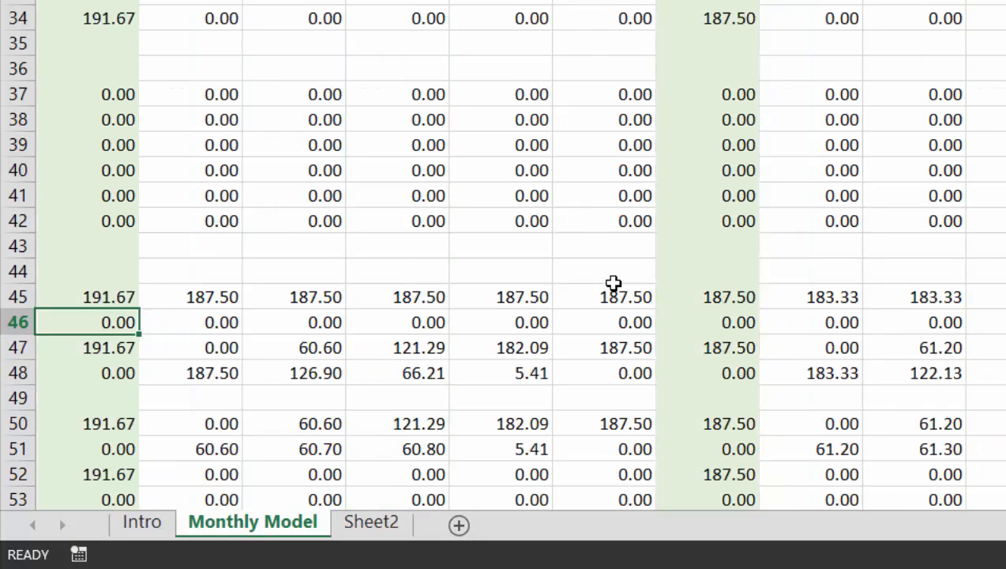
Review the repayment month, interest, monthly cash flow and growth assumptions above the Time Line.
key(Up)
key(Up)
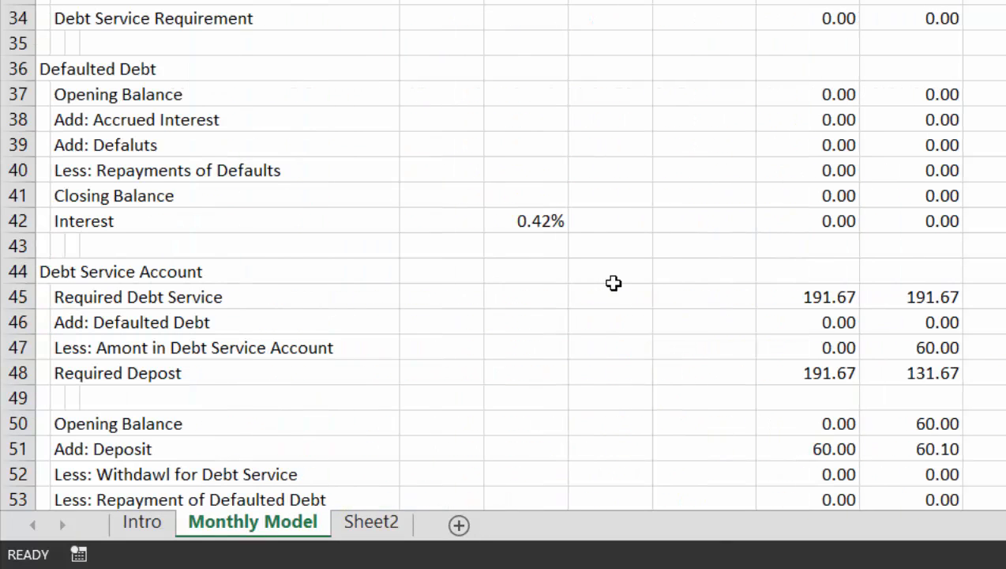
scroll(613, 283, up, 8)
key(Down)
key(Down)
key(Down)
key(Down)
key(Down)
key(Down)
key(Down)
key(Down)
key(Down)
key(Down)
key(Down)
key(Down)
key(Down)
key(Down)
key(Down)
key(Down)
key(Down)
key(Down)
key(Down)
key(Down)
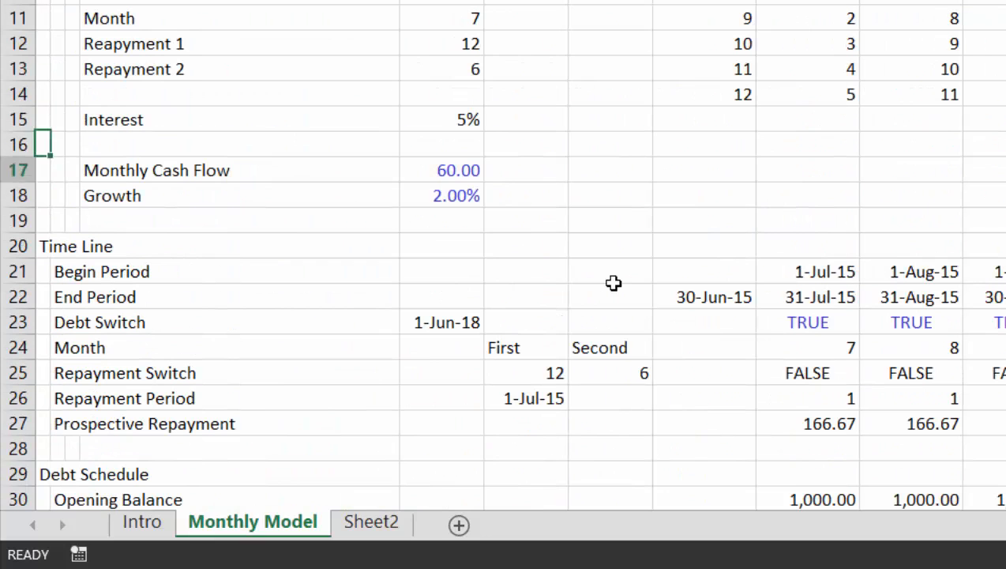
Examine the Cash Flow Waterfall section below the Debt Service Account, from Total Operating Cash Flow down to Remaining Cash Flow.
key(Down)
key(Down)
key(Down)
key(Down)
key(Down)
key(Down)
key(Down)
key(Down)
key(Down)
key(Down)
key(Down)
key(Down)
key(Down)
key(Down)
key(Down)
key(Down)
key(Down)
key(Down)
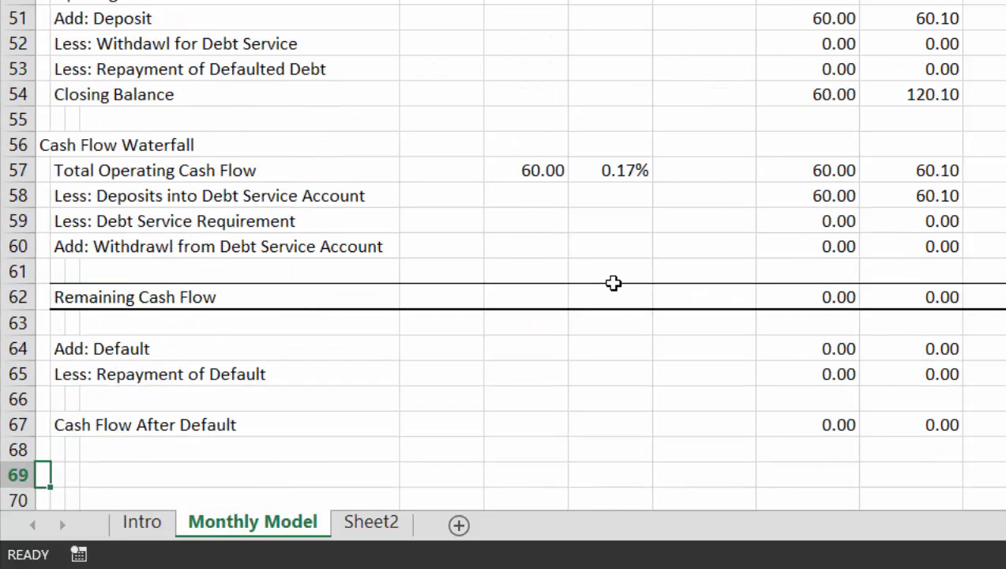
key(Up)
key(Up)
key(Up)
key(Up)
key(Up)
key(Up)
key(Up)
key(Up)
key(Up)
key(Up)
key(Up)
key(Up)
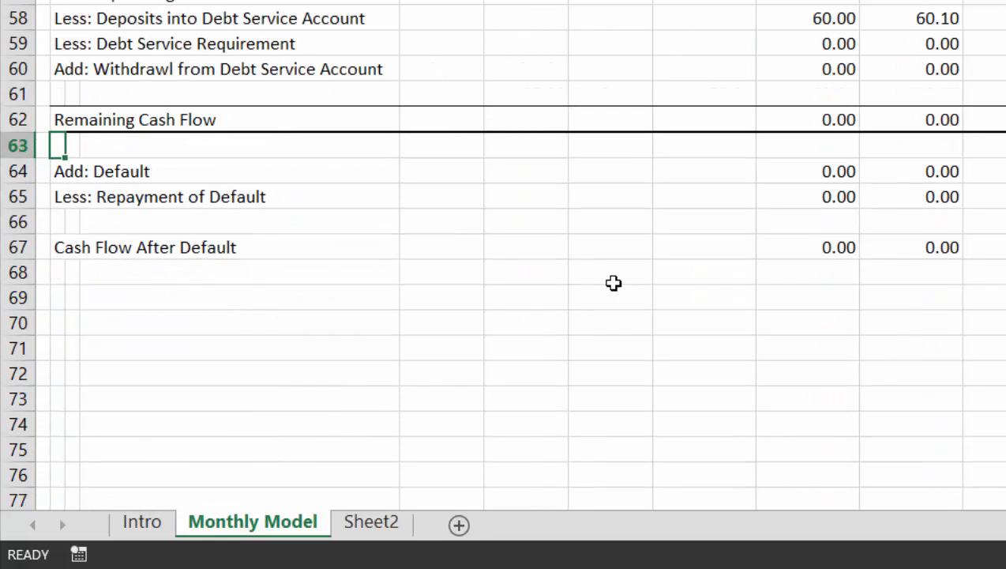
Review the default and repayment of default rows below Remaining Cash Flow, down to Cash Flow After Default.
key(Right)
key(Right)
key(Right)
key(Right)
key(Right)
key(Right)
key(Right)
key(Down)
key(Down)
key(Down)
key(Down)
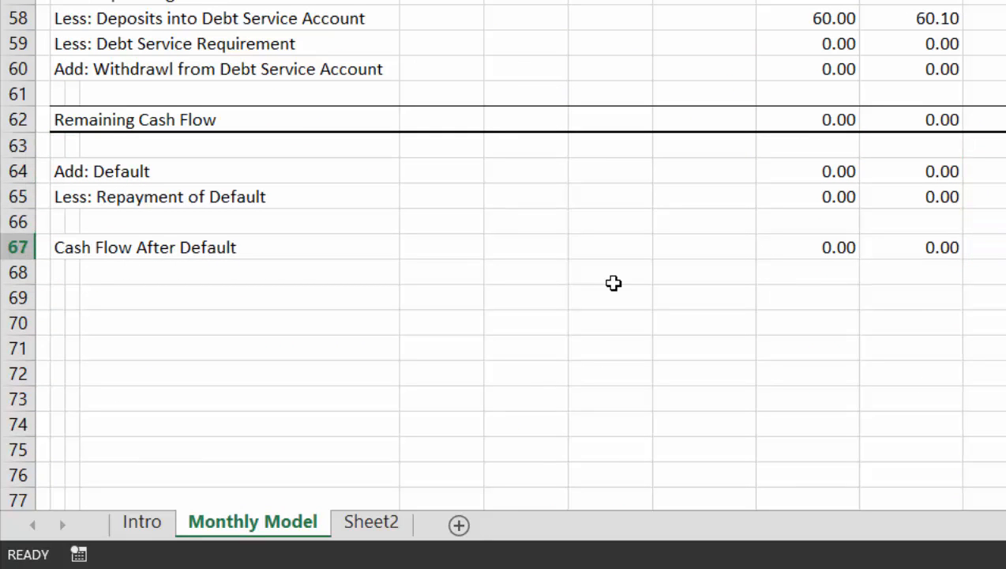
Compare the Debt Service Account's deposit and withdrawal rows with the matching rows of the Cash Flow Waterfall.
key(Up)
key(Up)
key(Up)
key(Up)
key(Up)
key(Up)
key(Up)
key(Up)
key(Up)
key(Up)
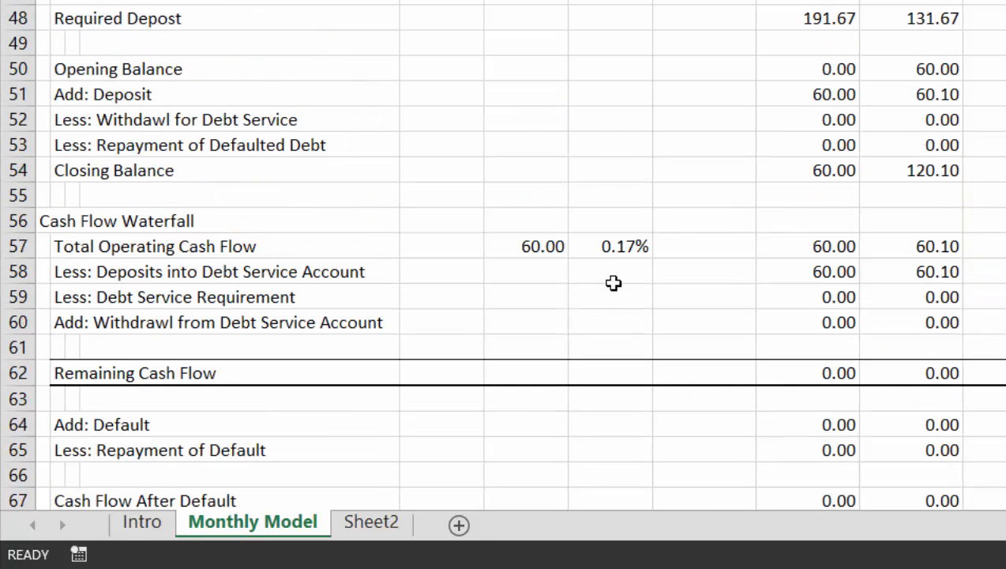
key(Down)
key(Down)
key(Down)
key(Down)
key(Down)
key(Down)
key(Down)
key(Down)
key(Down)
key(Down)
key(Down)
key(Down)
key(Down)
key(Down)
key(Down)
key(Down)
key(Down)
key(Down)
key(Down)
key(Up)
key(Up)
key(Up)
key(Up)
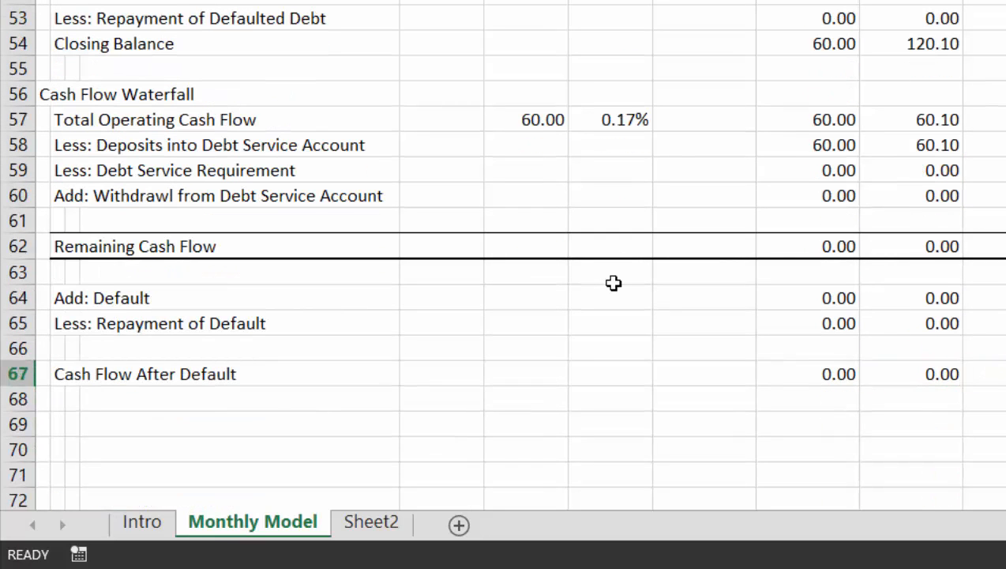
Examine the waterfall and Cash Flow After Default across the monthly columns, through the highlighted repayment months and well beyond them.
key(Right)
key(Right)
key(Right)
key(Right)
key(Right)
key(Right)
key(Right)
key(Right)
key(Right)
key(Right)
key(Right)
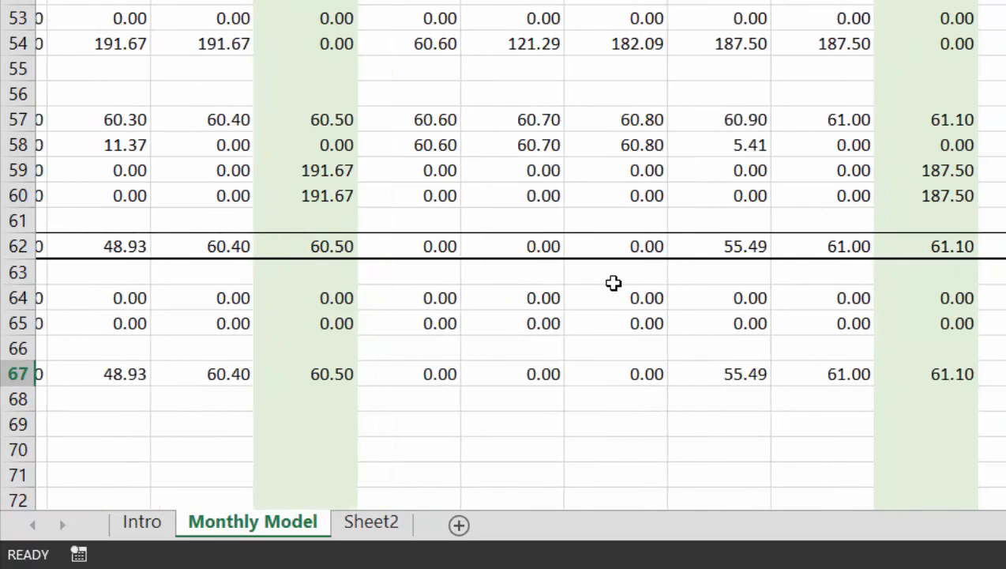
key(Right)
key(Right)
key(Right)
key(Right)
key(Right)
key(Right)
key(Right)
key(Right)
key(Right)
key(Right)
key(Right)
key(Right)
key(Right)
key(Right)
key(Right)
key(Right)
key(Right)
key(Right)
key(Right)
key(Right)
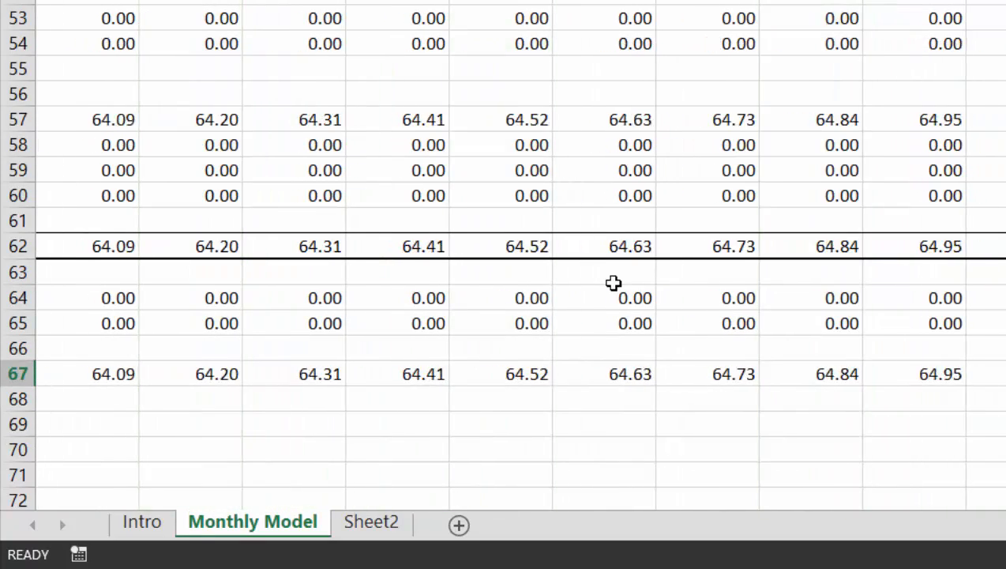
Review Cash Flow After Default from the later months back to the first months and the row's label.
key(Left)
key(Left)
key(Left)
key(Left)
key(Left)
key(Left)
key(Left)
key(Left)
key(Left)
key(Left)
key(Left)
key(Left)
key(Left)
key(Left)
key(Left)
key(Left)
key(Left)
key(Left)
key(Left)
key(Left)
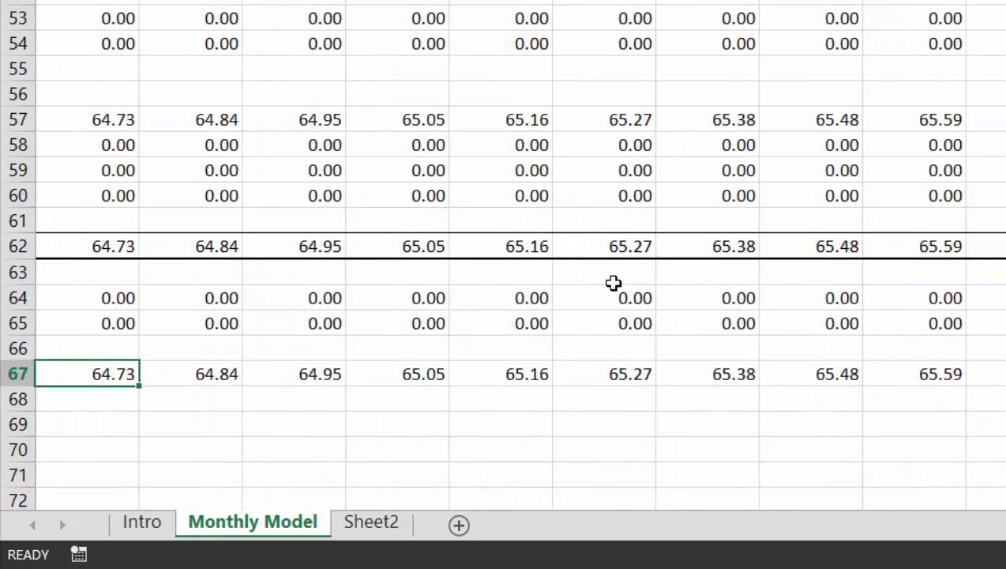
key(Left)
key(Left)
key(Left)
key(Left)
key(Left)
key(Left)
key(Left)
key(Left)
key(Left)
key(Left)
key(Left)
key(Left)
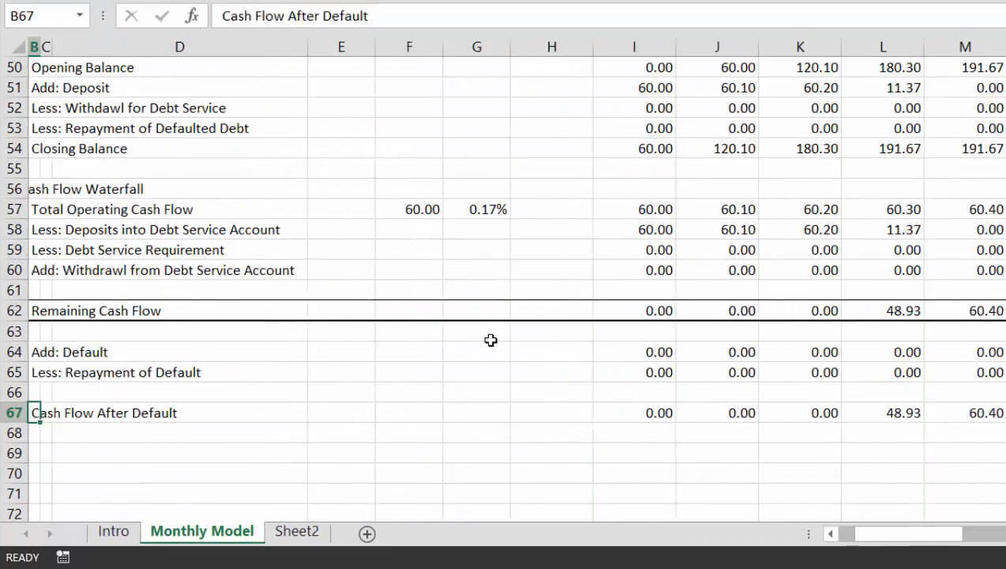
Set the Growth assumption below Monthly Cash Flow to 4%.
key(Up)
key(Up)
key(Up)
key(Up)
key(Up)
key(Up)
key(Up)
key(Up)
key(Up)
key(Up)
key(Up)
key(Up)
key(Up)
key(Up)
key(Up)
key(Up)
key(Up)
key(Up)
key(Up)
key(Up)
key(Up)
key(Up)
key(Up)
key(Up)
key(Up)
key(Up)
key(Up)
key(Up)
key(Up)
key(Up)
key(Up)
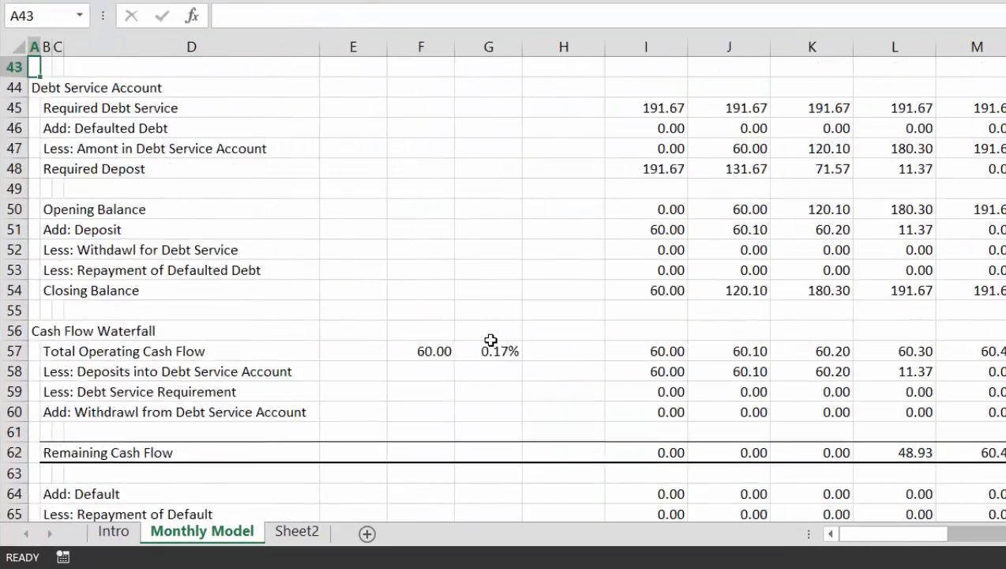
key(Down)
key(Down)
key(Down)
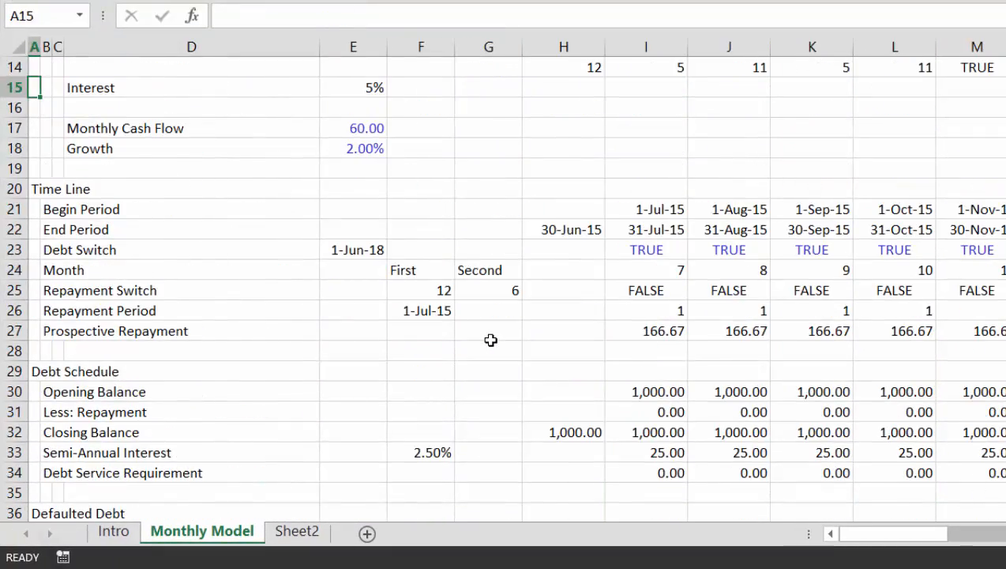
key(Right)
key(Right)
key(Right)
key(Down)
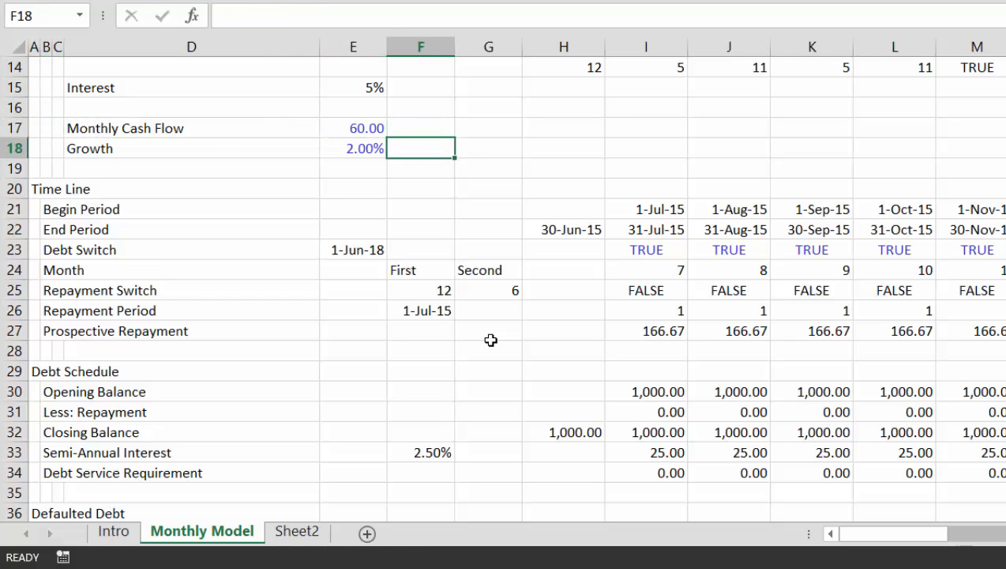
key(Left)
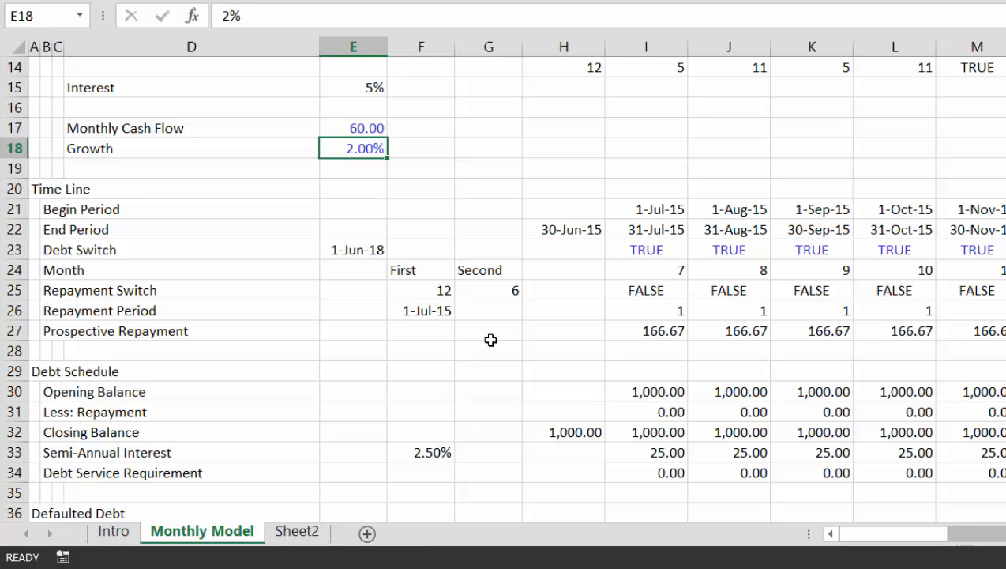
key(Down)
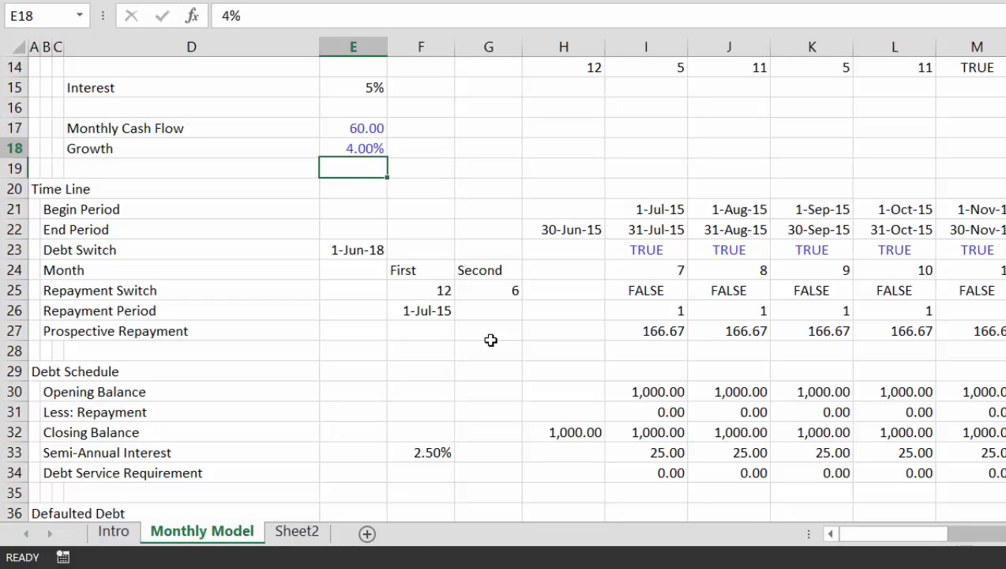
Set the Monthly Cash Flow assumption to 30.
key(Up)
key(Up)
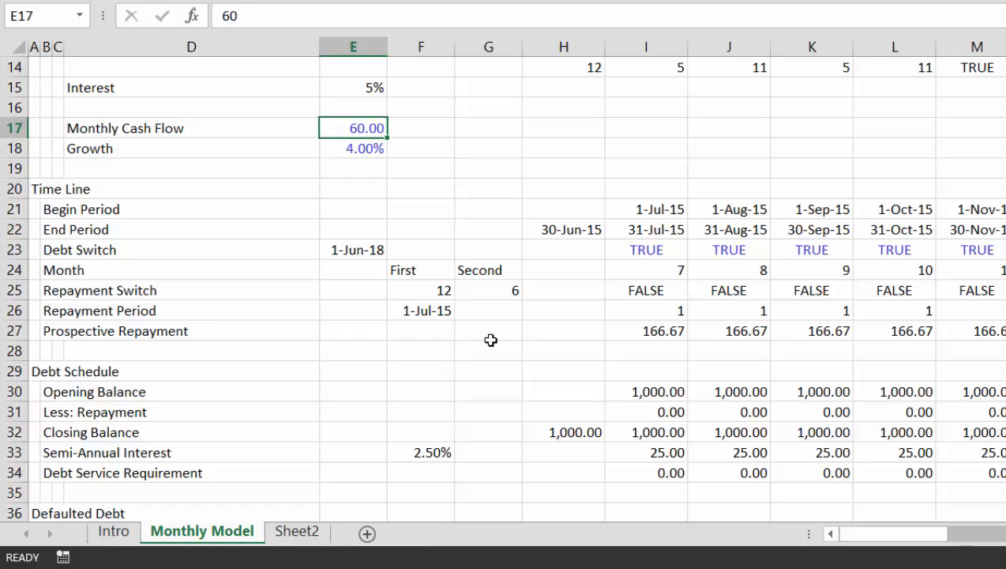
key(Return)
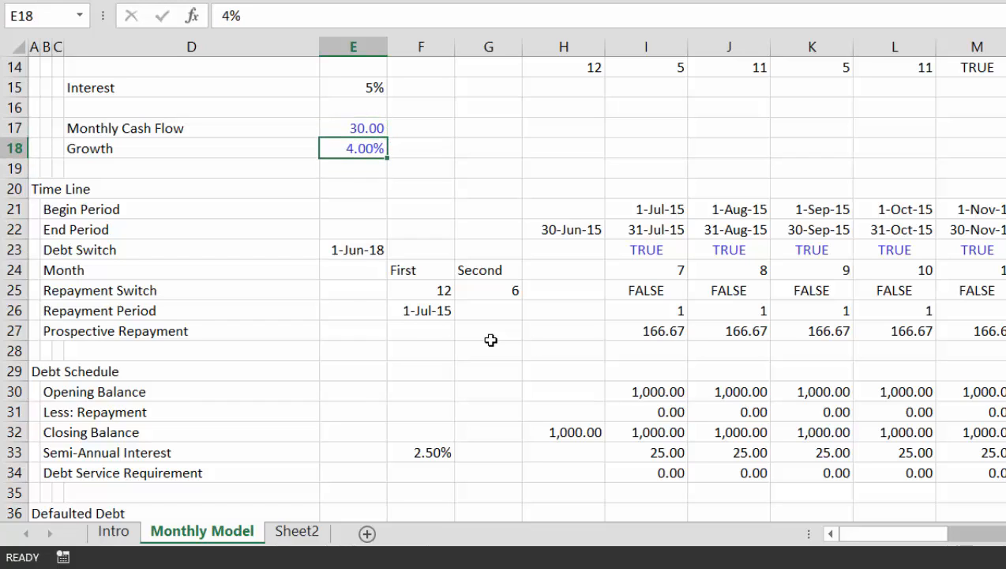
Review the Debt Service Account and Cash Flow Waterfall rows in the first months, down to Cash Flow After Default.
key(Down)
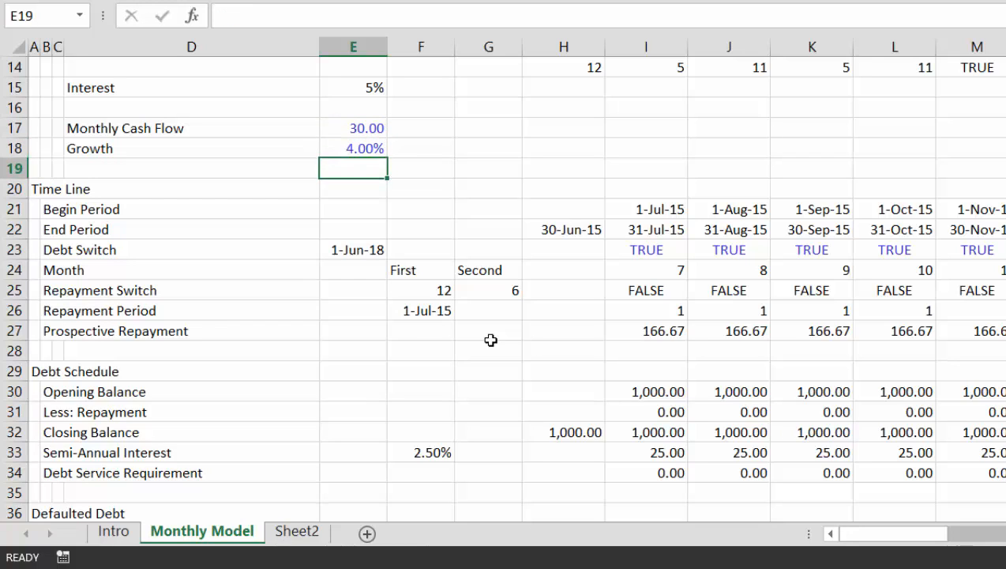
key(Down)
key(Down)
key(Down)
key(Down)
key(Down)
key(Down)
key(Down)
key(Down)
key(Down)
key(Down)
key(Down)
key(Down)
key(Down)
key(Down)
key(Down)
key(Down)
key(Down)
key(Down)
key(Down)
key(Down)
key(Down)
key(Down)
key(Down)
key(Down)
key(Down)
key(Down)
key(Down)
key(Down)
key(Down)
key(Down)
key(Down)
key(Down)
key(Down)
key(Down)
key(Down)
key(Down)
key(Down)
key(Down)
key(Down)
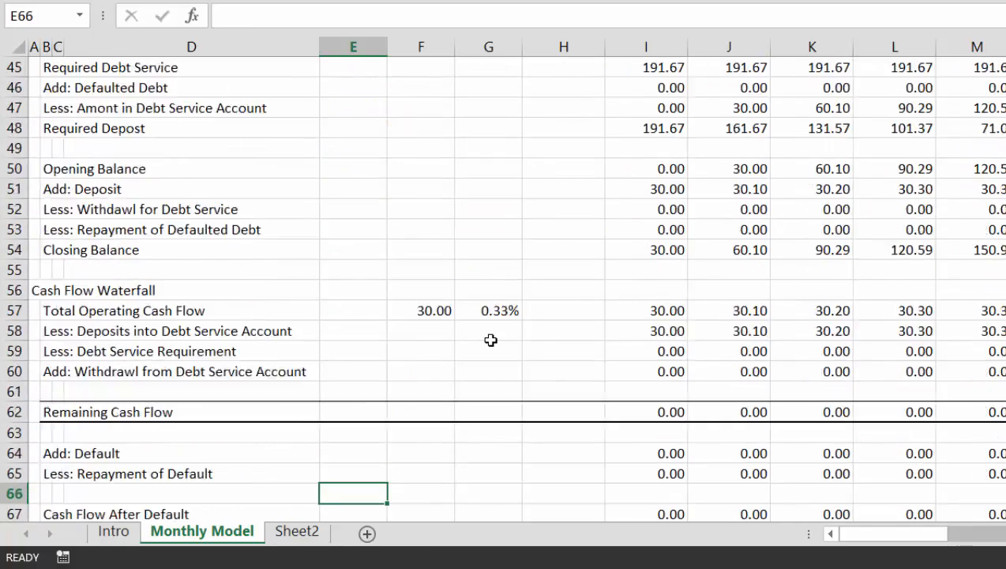
key(Up)
key(Up)
key(Up)
key(Up)
key(Up)
key(Up)
key(Up)
key(Up)
key(Up)
key(Up)
key(Up)
key(Up)
key(Up)
key(Up)
key(Up)
key(Up)
key(Up)
key(Up)
key(Up)
key(Up)
key(Up)
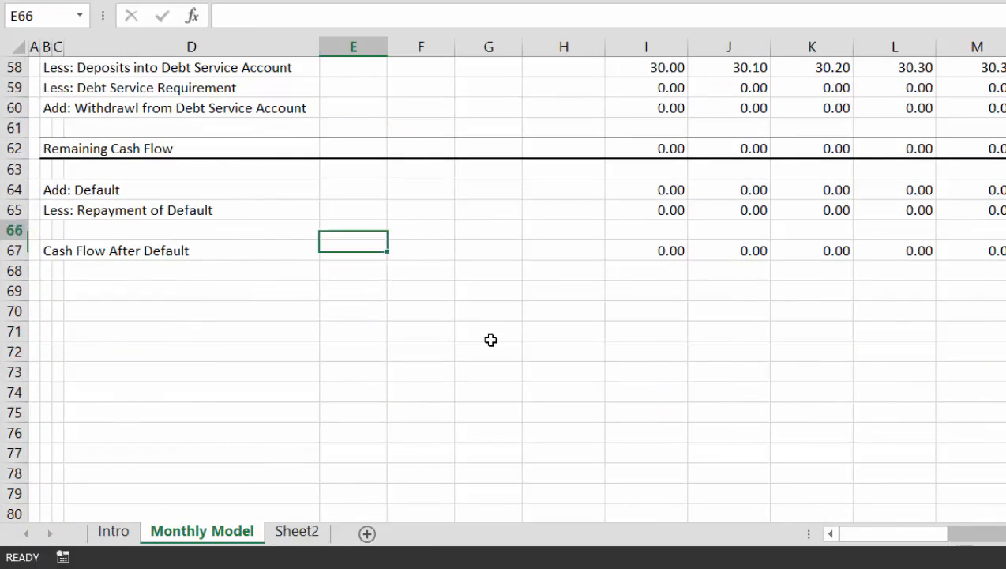
Examine Remaining Cash Flow and the default rows across the monthly columns, through the highlighted repayment months.
key(Right)
key(Right)
key(Right)
key(Right)
key(Right)
key(Right)
key(Right)
key(Right)
key(Right)
key(Right)
key(Right)
key(Right)
key(Right)
key(Right)
key(Right)
key(Right)
key(Right)
key(Right)
key(Right)
key(Right)
key(Right)
key(Right)
key(Right)
key(Right)
key(Right)
key(Right)
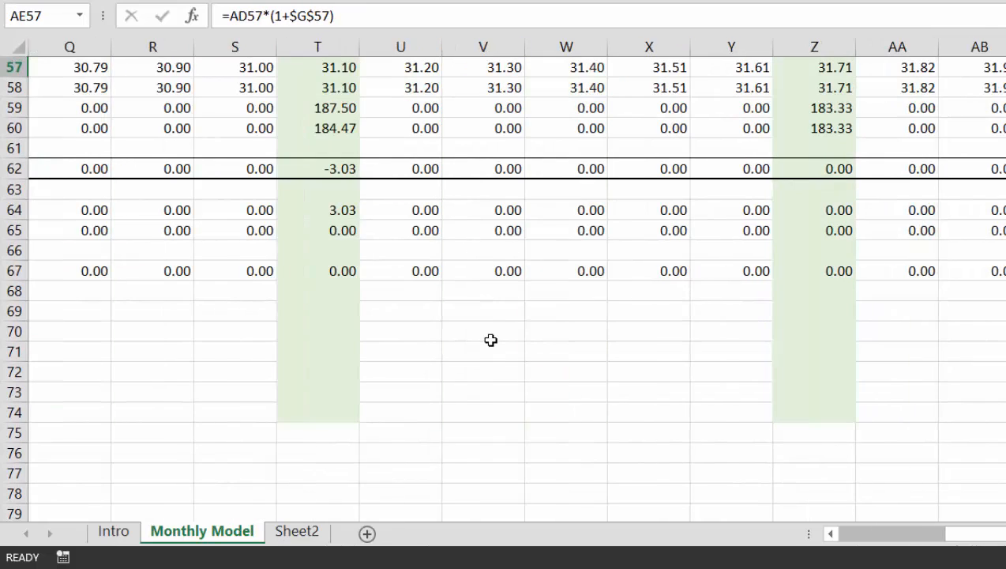
Inspect the first highlighted repayment month in column N, comparing its debt service requirement, account withdrawal, remaining cash flow and default.
key(Left)
key(Left)
key(Left)
key(Left)
key(Left)
key(Left)
key(Left)
key(Left)
key(Left)
key(Left)
key(Left)
key(Left)
key(Left)
key(Left)
key(Left)
key(Up)
key(Up)
key(Up)
key(Up)
key(Up)
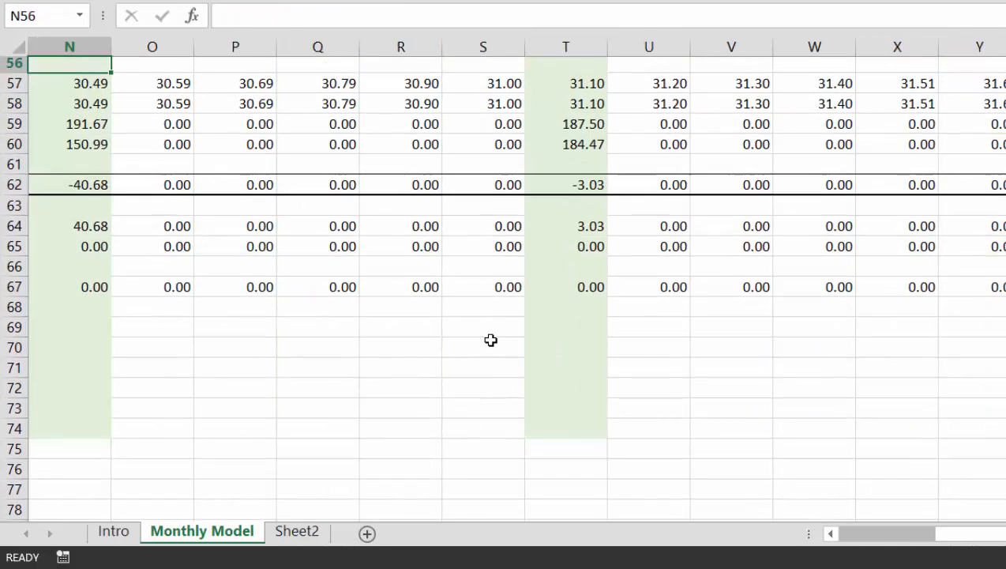
key(Down)
key(Down)
key(Down)
key(Down)
key(Down)
key(Down)
key(Down)
key(Down)
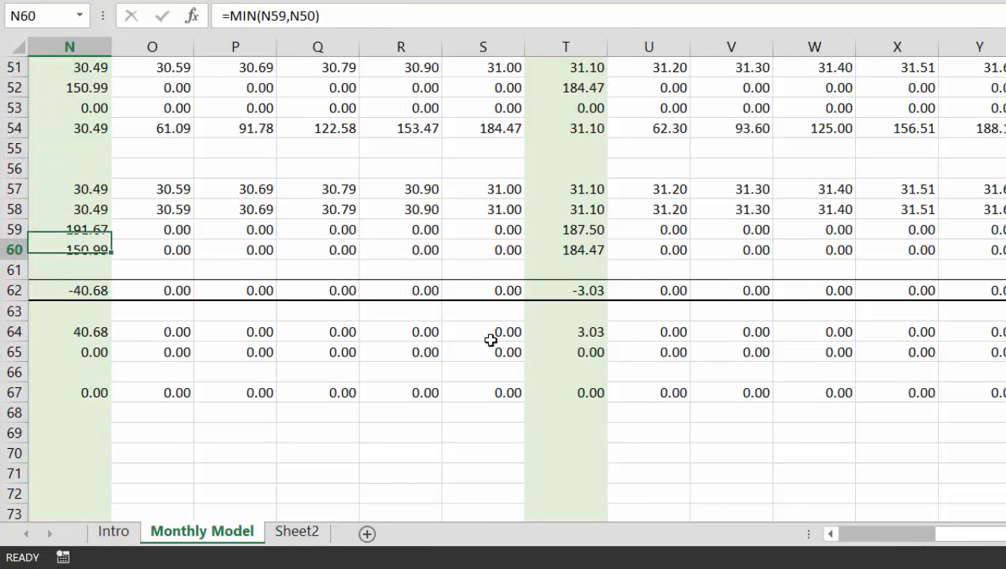
Examine the account withdrawals in row 60 across the monthly columns, from column N past the highlighted repayment month in column AR.
key(Left)
key(Right)
key(Right)
key(Right)
key(Right)
key(Right)
key(Right)
key(Right)
key(Right)
key(Right)
key(Right)
key(Right)
key(Right)
key(Right)
key(Right)
key(Right)
key(Right)
key(Right)
key(Right)
key(Right)
key(Right)
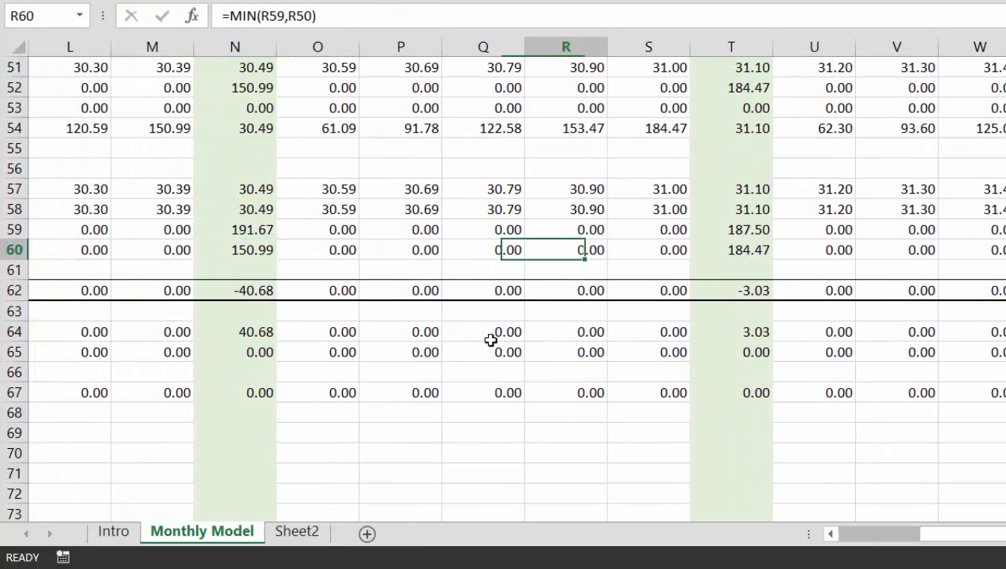
key(Right)
key(Right)
key(Right)
key(Right)
key(Right)
key(Right)
key(Right)
key(Right)
key(Right)
key(Right)
key(Right)
key(Right)
key(Right)
key(Right)
key(Right)
key(Right)
key(Right)
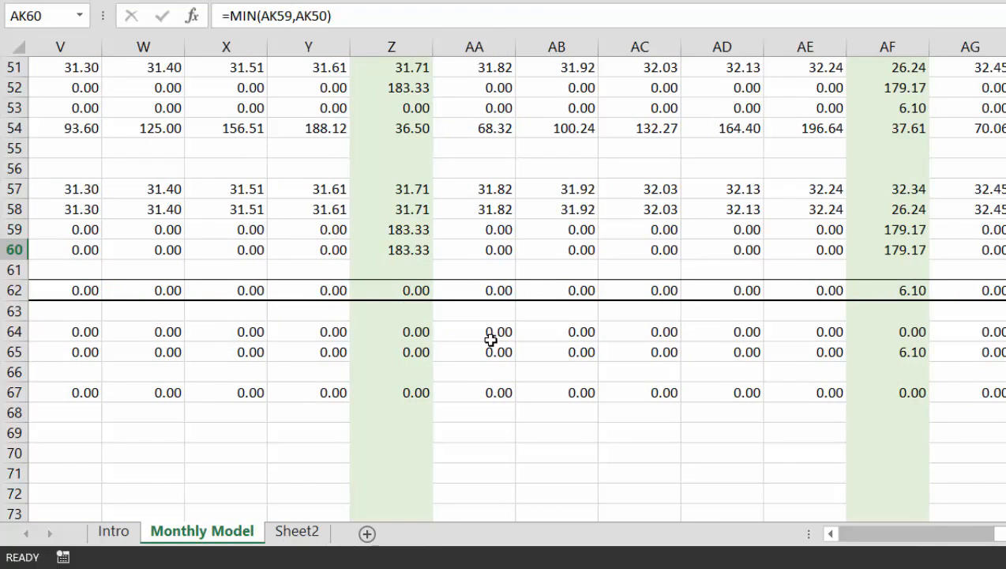
key(Left)
key(Left)
key(Left)
key(Left)
key(Left)
key(Left)
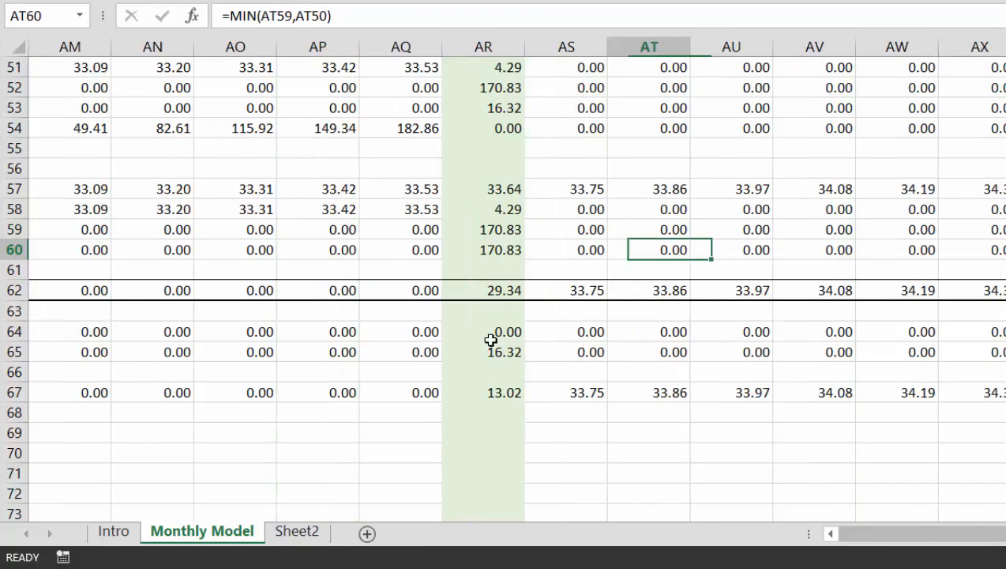
key(Left)
key(Left)
key(Left)
Examine Remaining Cash Flow in row 62 back through the earlier months, comparing the highlighted repayment months in columns Z and AF.
key(Down)
key(Down)
key(Left)
key(Left)
key(Left)
key(Left)
key(Left)
key(Left)
key(Left)
key(Left)
key(Left)
key(Left)
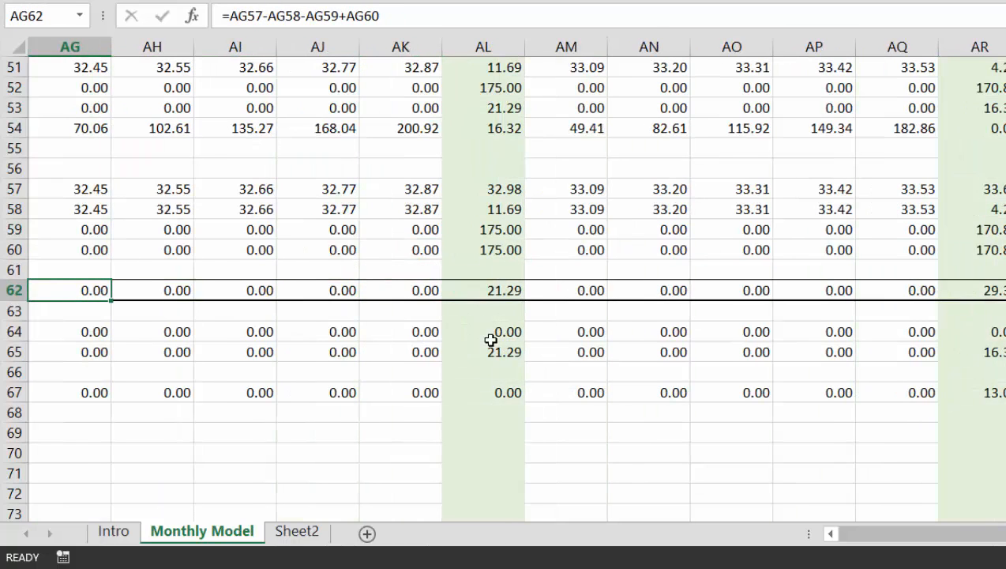
key(Left)
key(Left)
key(Left)
key(Left)
key(Left)
key(Left)
key(Left)
key(Left)
key(Left)
key(Right)
key(Right)
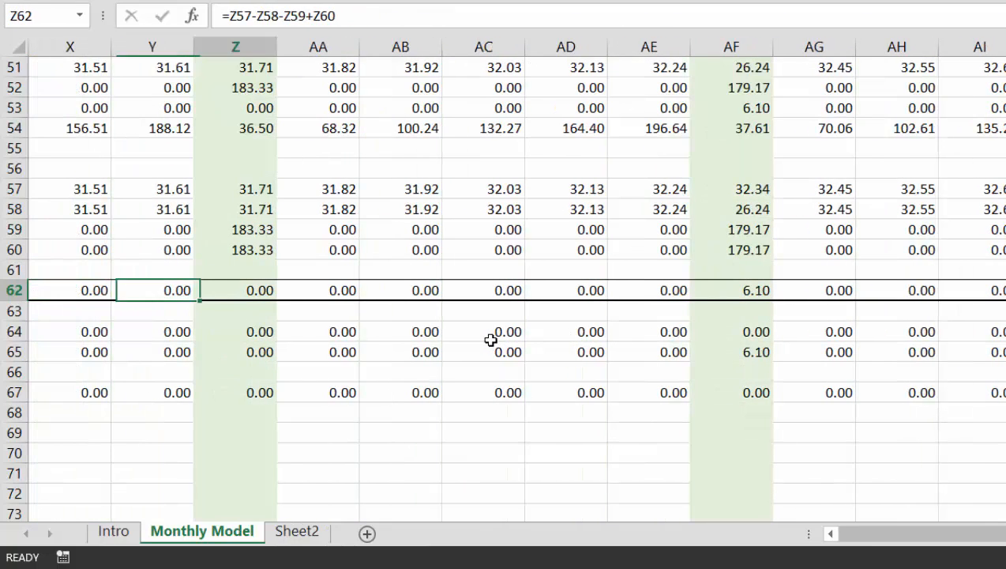
key(Right)
key(Right)
key(Right)
key(Right)
key(Right)
key(Right)
Examine the row 65 default figures from column AF onward, through the highlighted repayment months in columns AL and AR.
key(Down)
key(Down)
key(Down)
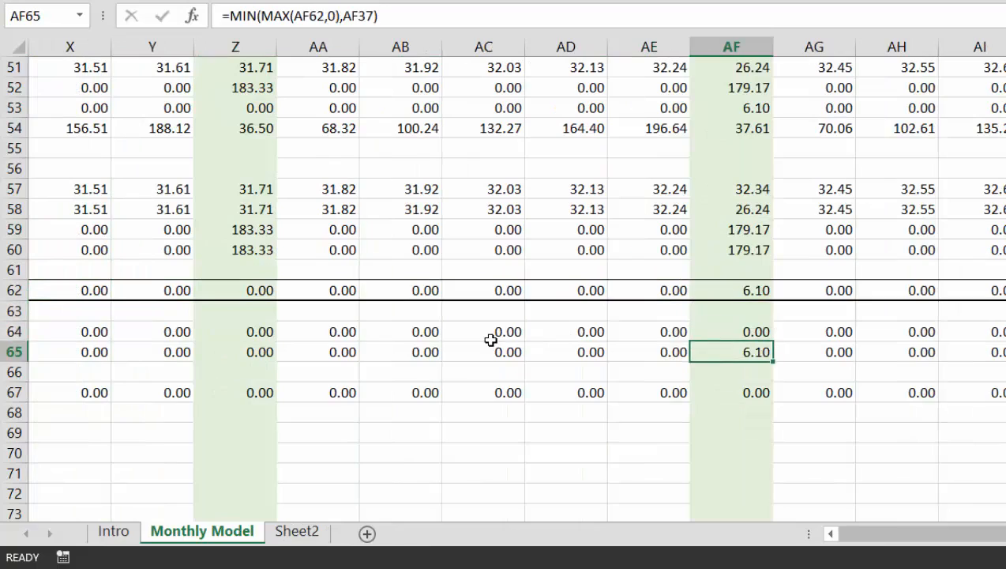
key(Right)
key(Right)
key(Right)
key(Right)
key(Right)
key(Right)
key(Right)
key(Right)
key(Right)
key(Right)
key(Right)
key(Right)
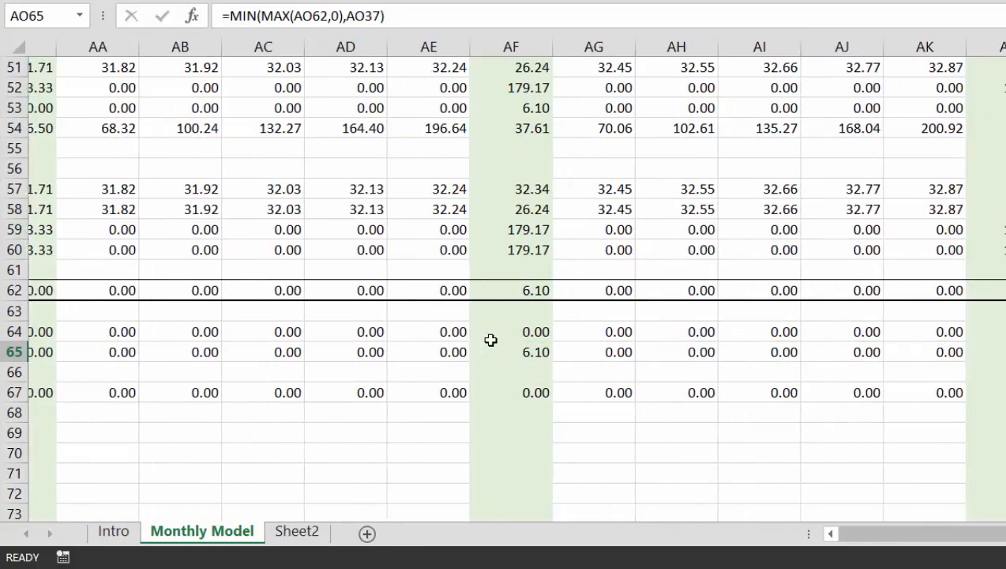
key(Right)
key(Right)
key(Right)
key(Right)
key(Right)
key(Right)
key(Right)
key(Right)
key(Right)
key(Right)
key(Right)
key(Right)
key(Right)
key(Right)
key(Right)
key(Right)
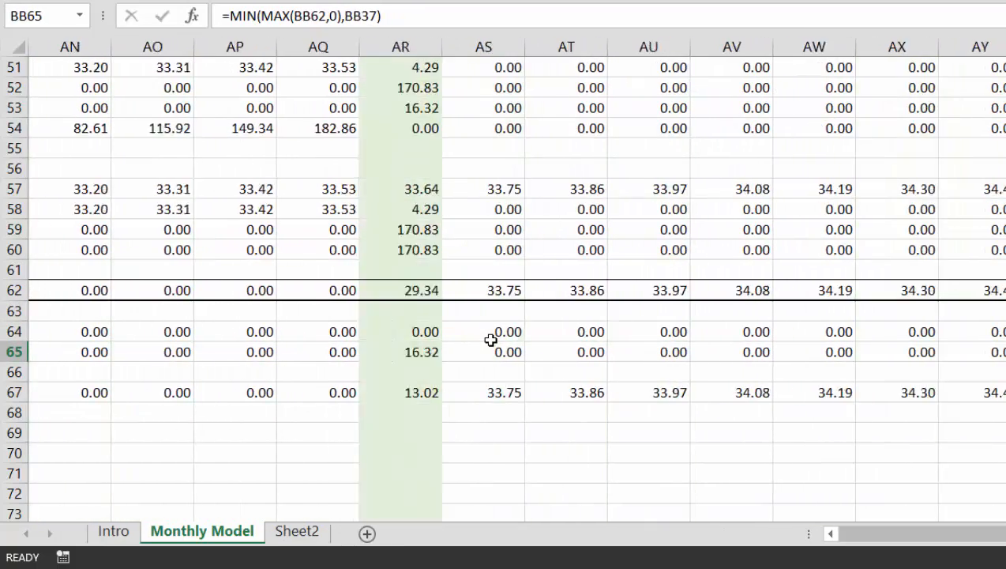
Review Cash Flow After Default in row 67 from the months after the final repayment back to column AI.
key(Down)
key(Down)
key(Left)
key(Left)
key(Left)
key(Left)
key(Left)
key(Left)
key(Left)
key(Left)
key(Left)
key(Left)
key(Left)
key(Left)
key(Left)
key(Left)
key(Left)
key(Left)
key(Left)
key(Left)
key(Left)
key(Left)
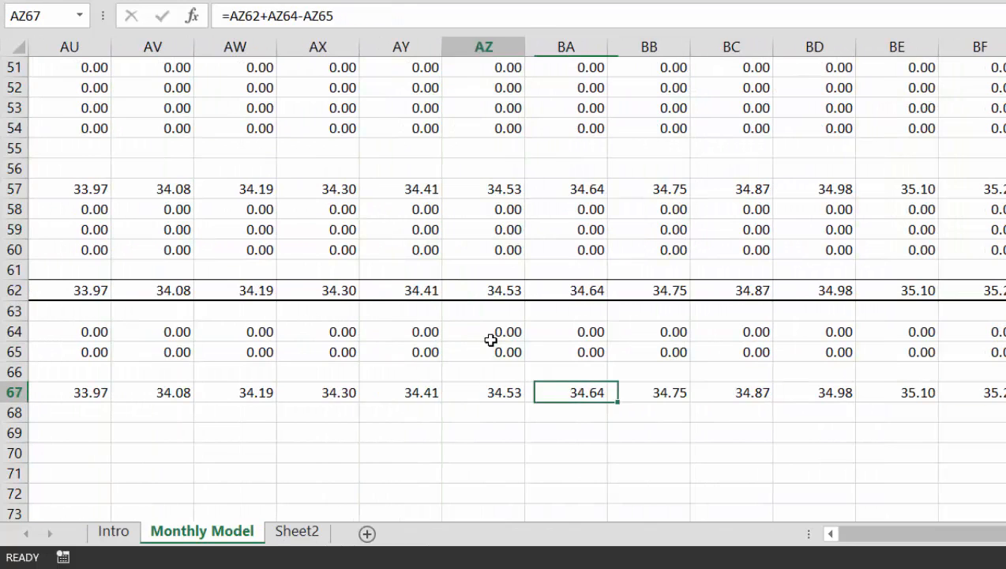
key(Left)
key(Left)
key(Left)
key(Left)
key(Left)
key(Left)
key(Left)
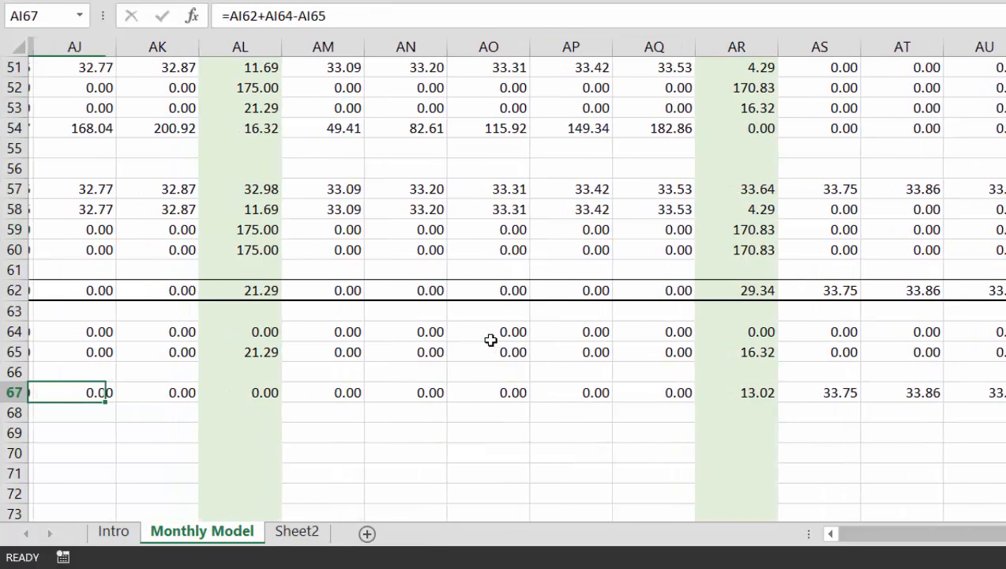
Examine Cash Flow After Default in row 67 across the monthly columns from AI to the highlighted repayment month in column AL.
key(Right)
key(Right)
key(Right)
key(Right)
key(Right)
key(Right)
key(Right)
key(Right)
key(Right)
key(Left)
key(Up)
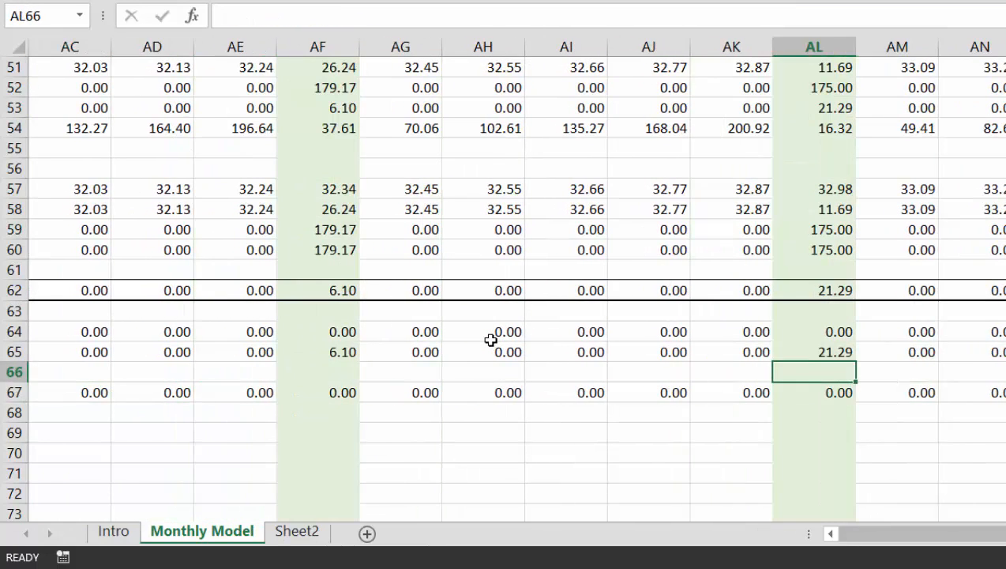
Examine Repayment of Default in row 65 from column AL past the highlighted repayment month in column AR to column AY.
key(Up)
key(Right)
key(Right)
key(Right)
key(Right)
key(Right)
key(Right)
key(Right)
key(Right)
key(Right)
key(Right)
key(Right)
key(Right)
key(Right)
key(Right)
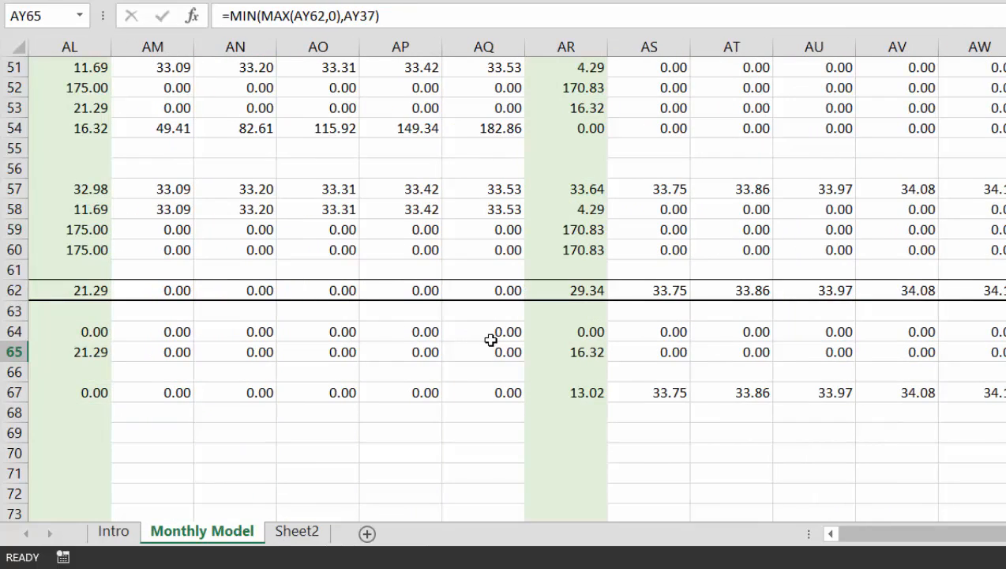
Trace Repayment of Default in row 65 from column AY back through repayment months AR, AL and AF to the row's label.
key(Left)
key(Left)
key(Left)
key(Left)
key(Left)
key(Left)
key(Left)
key(Left)
key(Left)
key(Left)
key(Left)
key(Left)
key(Left)
key(Left)
key(Left)
key(Left)
key(Left)
key(Left)
key(Left)
key(Left)
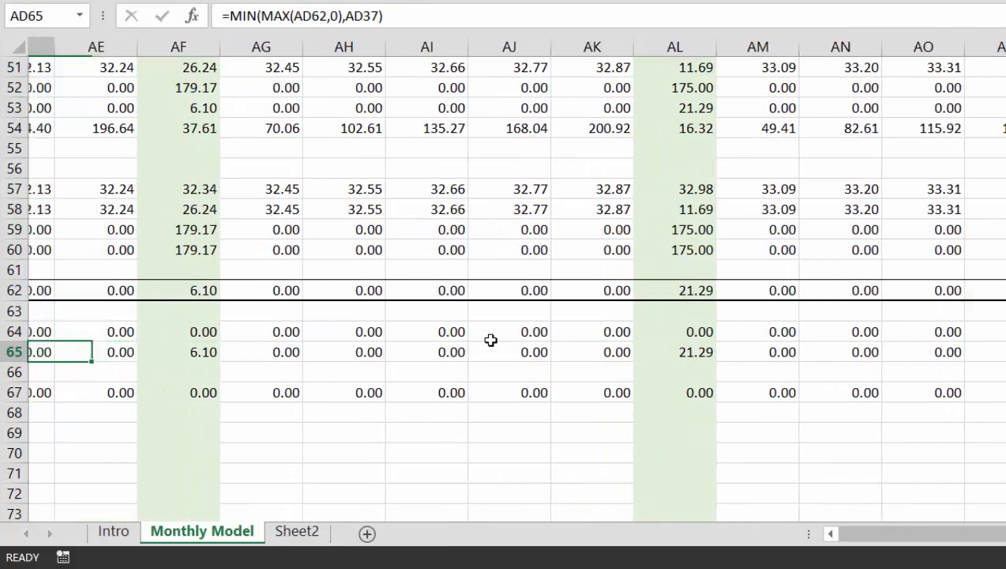
key(Left)
key(Left)
key(Left)
key(Left)
key(Left)
key(Left)
key(Left)
key(Left)
key(Left)
key(Left)
key(Left)
key(Left)
key(Left)
key(Left)
key(Left)
key(Left)
key(Left)
key(Left)
key(Left)
key(Left)
Set the Monthly Cash Flow assumption in cell E17 to 60.
key(Up)
key(Up)
key(Up)
key(Up)
key(Up)
key(Up)
key(Up)
key(Up)
key(Up)
key(Up)
key(Up)
key(Up)
key(Up)
key(Up)
key(Up)
key(Up)
key(Up)
key(Up)
key(Up)
key(Up)
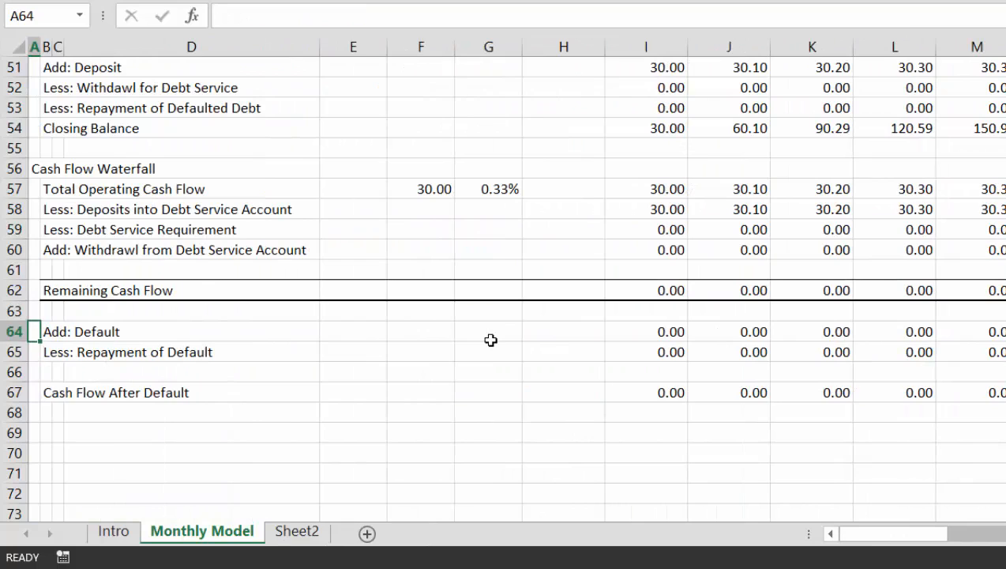
key(Up)
key(Up)
key(Up)
key(Up)
key(Up)
key(Up)
key(Up)
key(Up)
key(Up)
key(Up)
key(Up)
key(Up)
key(Up)
key(Up)
key(Up)
key(Up)
key(Up)
key(Up)
key(Up)
key(Up)
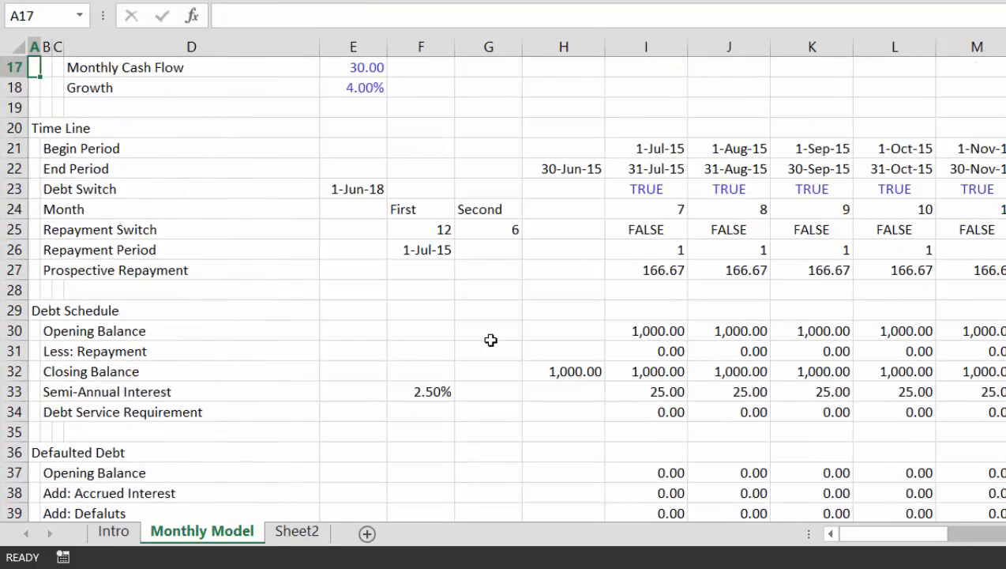
key(Down)
key(Down)
key(Down)
key(Down)
key(Down)
key(Down)
key(Down)
key(Down)
key(Down)
key(Down)
key(Down)
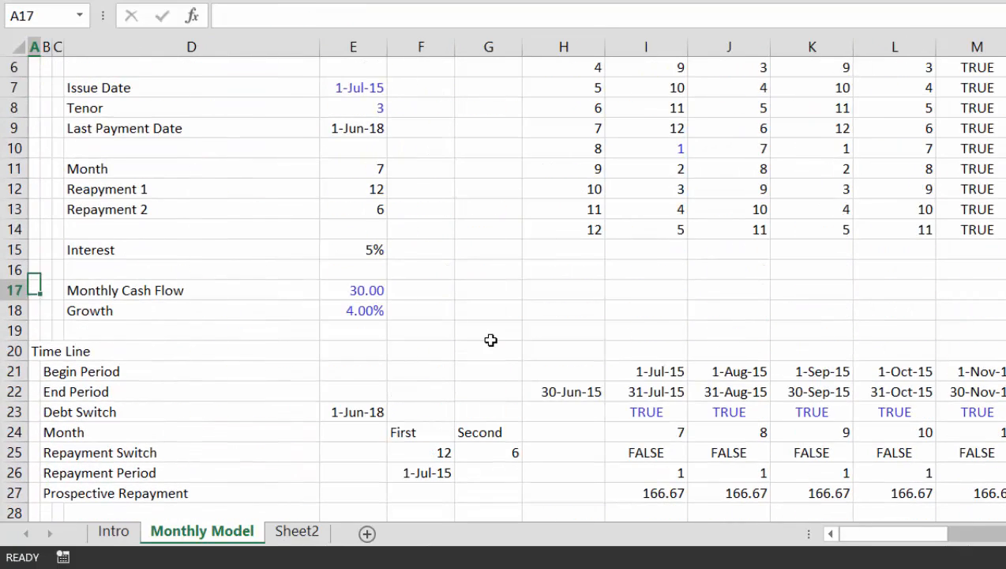
key(Right)
key(Right)
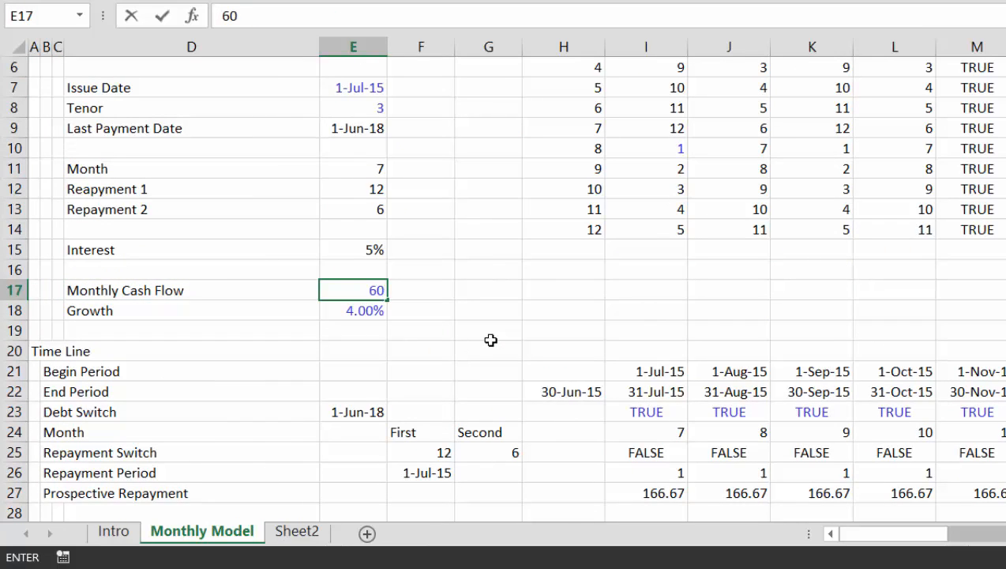
key(Return)
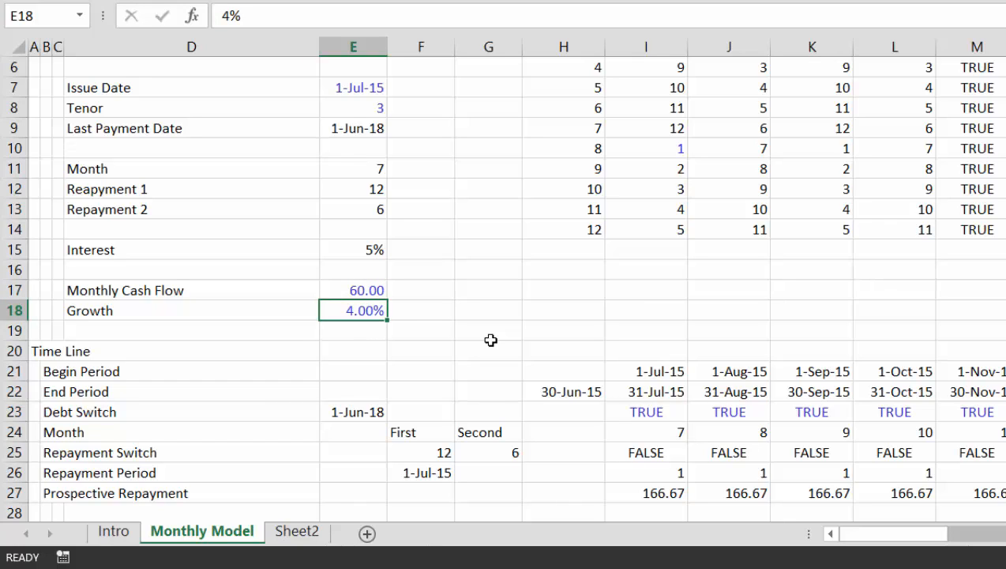
Review the first months of the Time Line, Debt Schedule and Defaulted Debt sections down to the Debt Service Account.
key(Down)
key(Down)
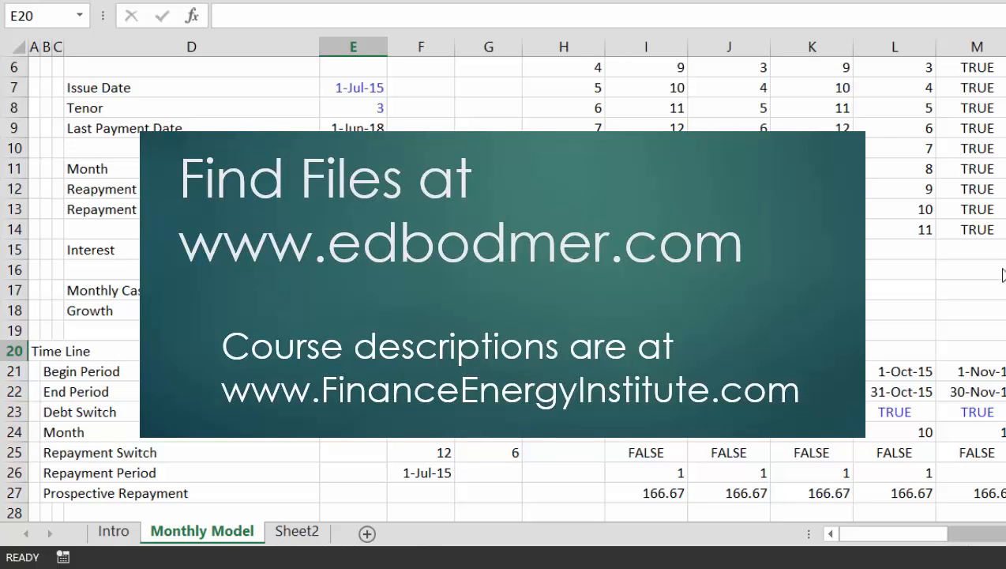
key(Down)
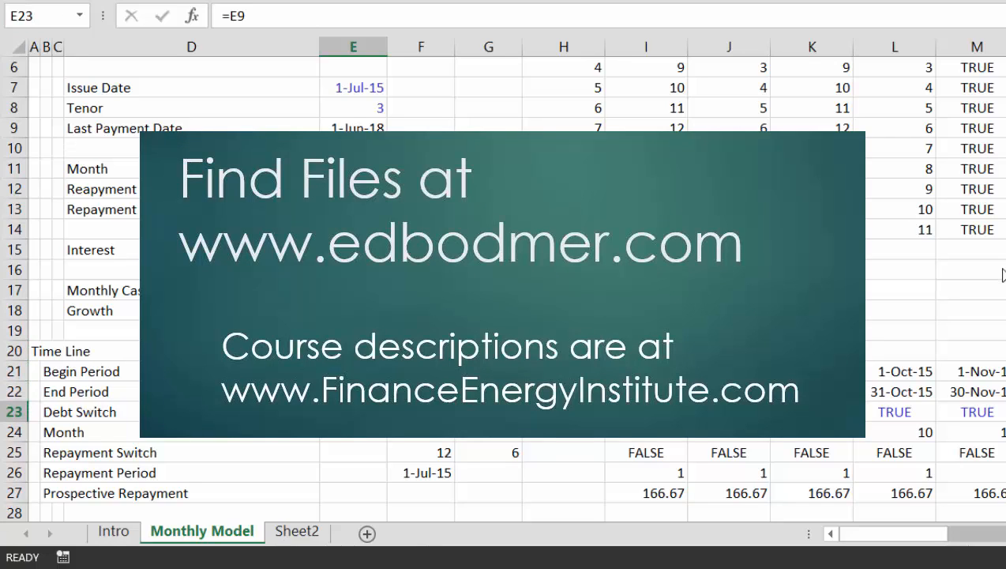
key(Down)
key(Down)
key(Down)
key(Down)
key(Down)
key(Down)
key(Down)
key(Down)
key(Down)
key(Down)
key(Down)
key(Down)
key(Down)
key(Down)
key(Down)
key(Down)
key(Down)
key(Down)
key(Down)
key(Down)
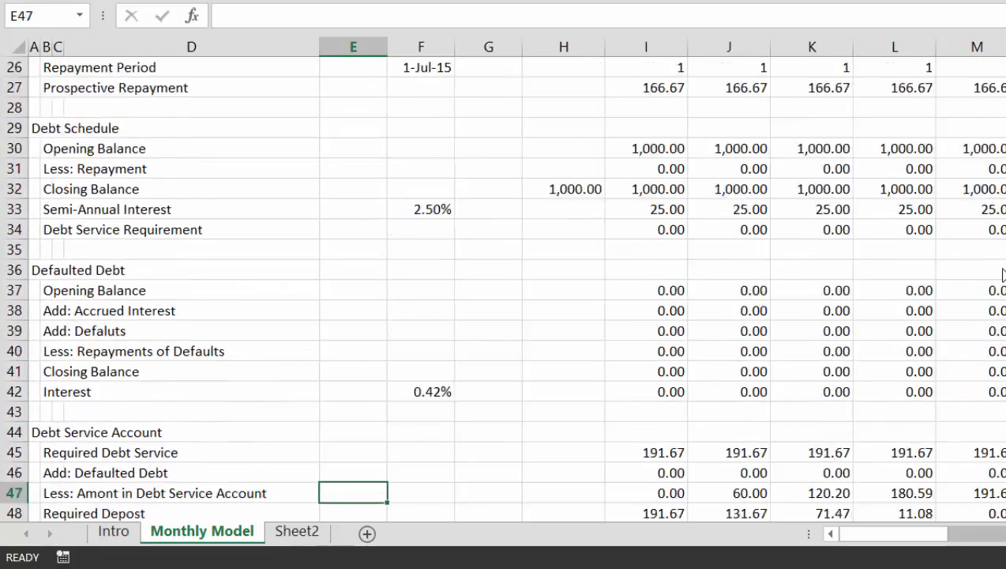
Examine the first months of the Debt Service Account balances and the Cash Flow Waterfall down to Cash Flow After Default.
key(Down)
key(Down)
key(Down)
key(Down)
key(Down)
key(Down)
key(Down)
key(Down)
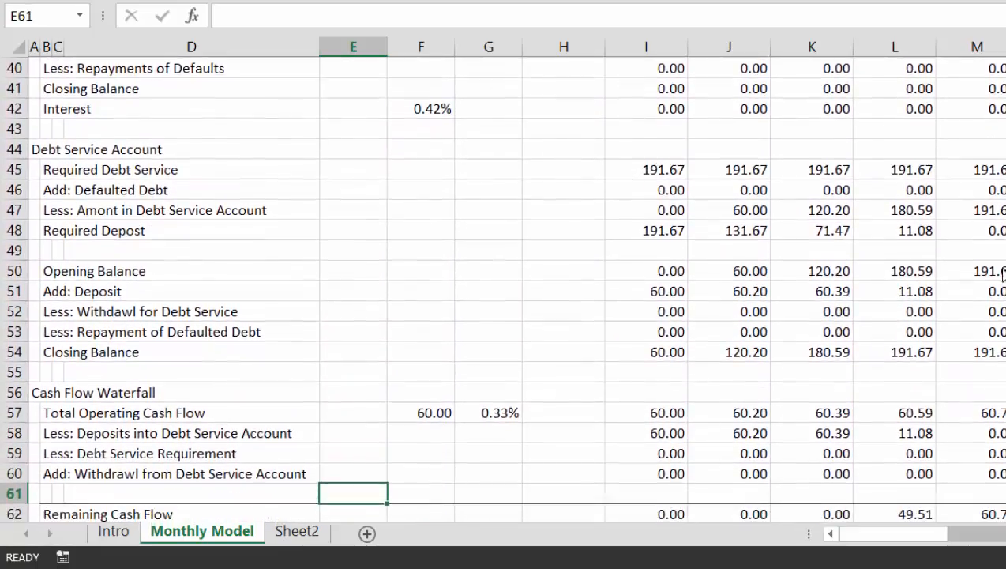
key(Down)
key(Down)
key(Down)
key(Down)
key(Down)
key(Down)
key(Down)
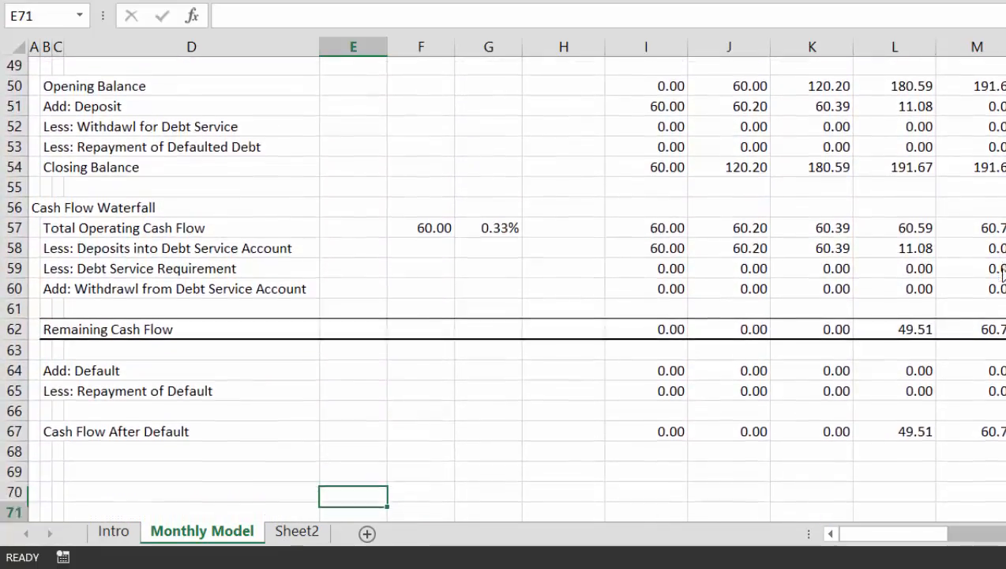
Insert two blank rows at row 16, between the Interest and Monthly Cash Flow assumptions.
key(Up)
key(Up)
key(Up)
key(Up)
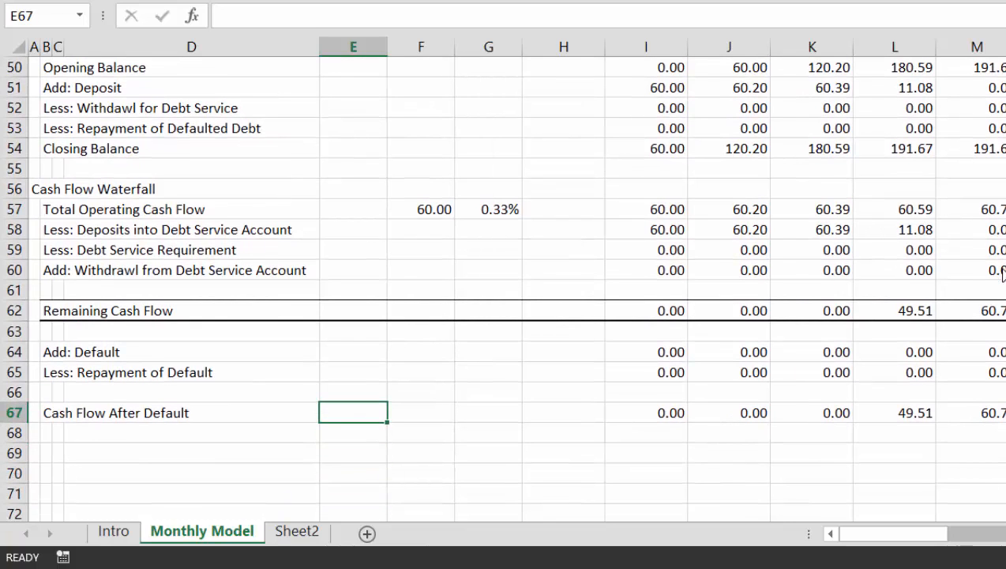
key(Up)
key(Up)
key(Up)
key(Up)
key(Up)
key(Up)
key(Up)
key(Up)
key(Up)
key(Up)
key(Up)
key(Up)
key(Up)
key(Up)
key(Up)
key(Up)
key(Up)
key(Up)
key(Up)
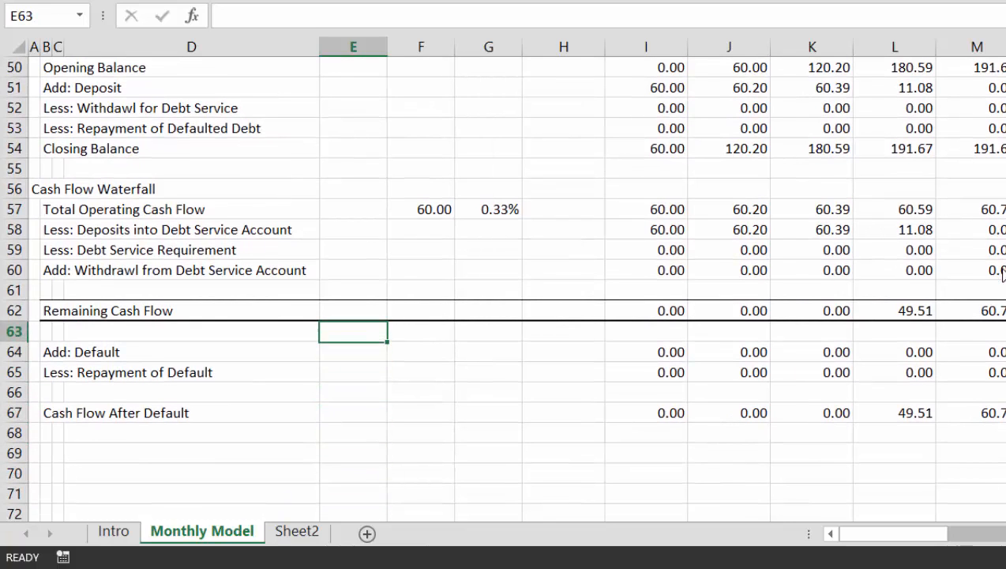
key(Up)
key(Up)
key(Up)
key(Up)
key(Up)
key(Up)
key(Up)
key(Up)
key(Up)
key(Up)
key(Up)
key(Up)
key(Up)
key(Up)
key(Up)
key(Up)
key(Up)
key(Up)
key(Up)
key(Up)
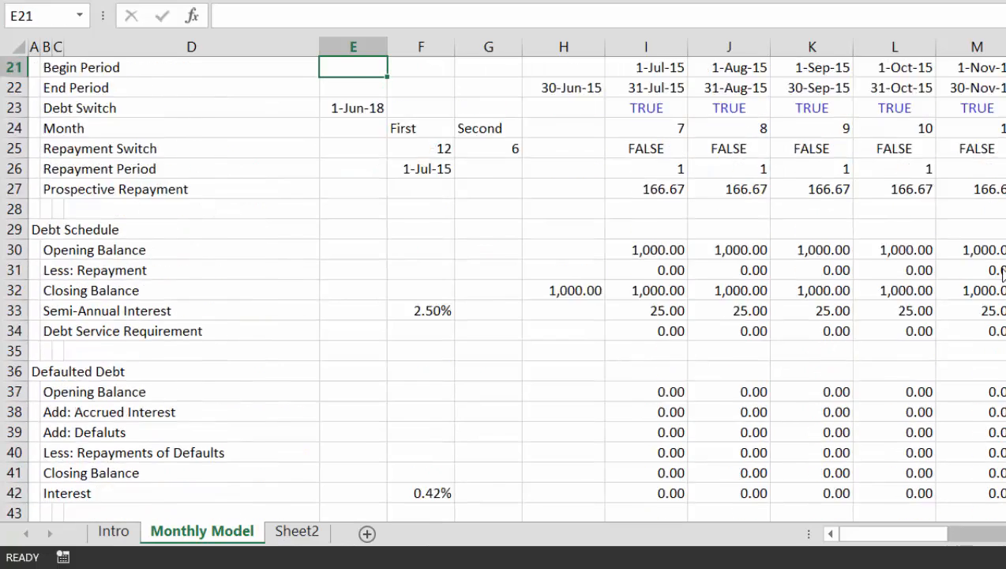
key(Down)
key(Down)
key(Down)
key(Down)
key(Down)
key(Down)
key(Down)
key(Down)
key(Down)
key(Down)
key(Down)
key(Down)
key(Down)
key(Down)
key(Down)
key(Down)
key(Down)
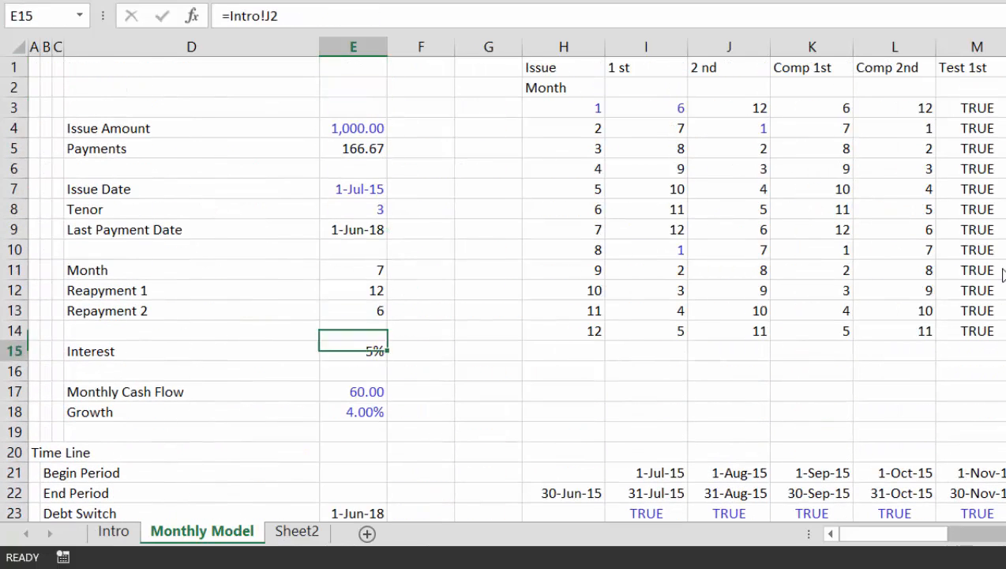
key(Up)
key(Up)
key(Up)
key(shift+space)
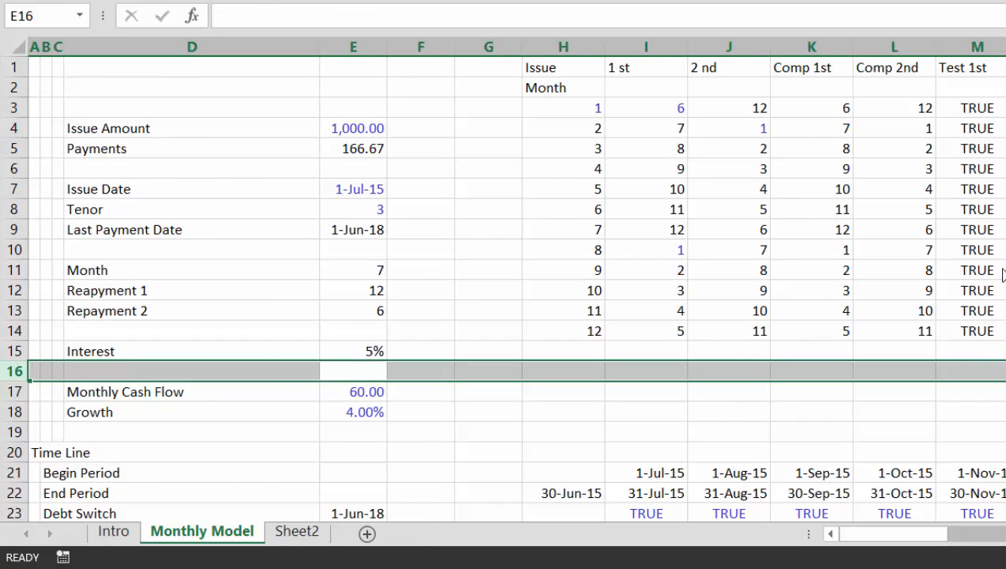
key(ctrl+shift+plus)
key(ctrl+shift+plus)
key(Down)
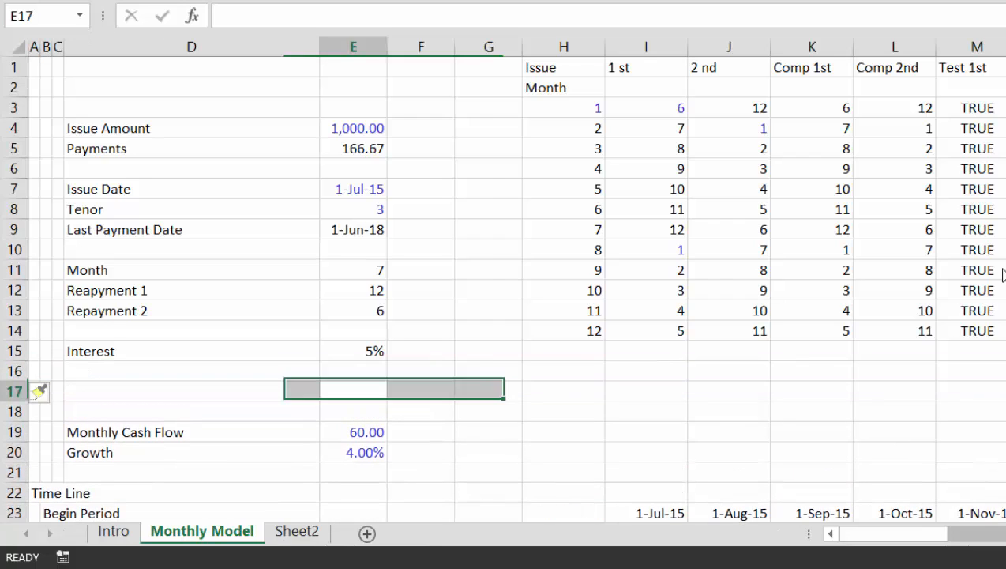
Label cell D17 "DSRA Months" in the assumptions block.
key(Left)
key(Left)
key(Right)
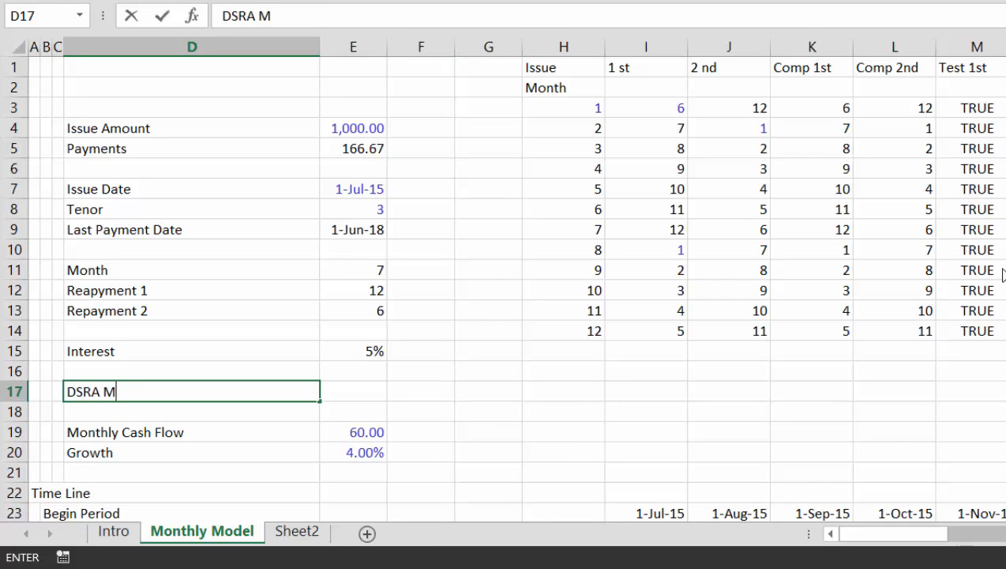
key(Return)
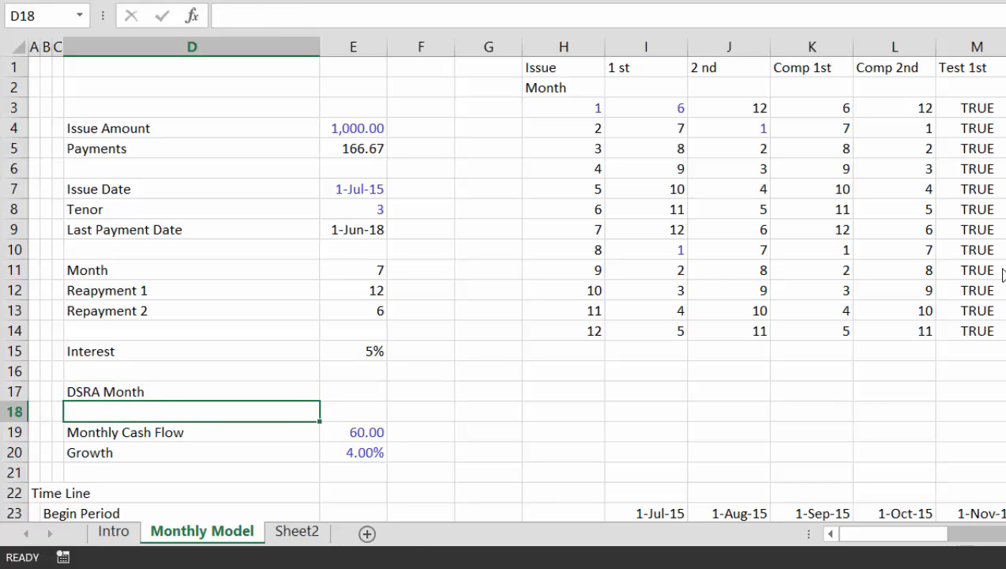
key(Up)
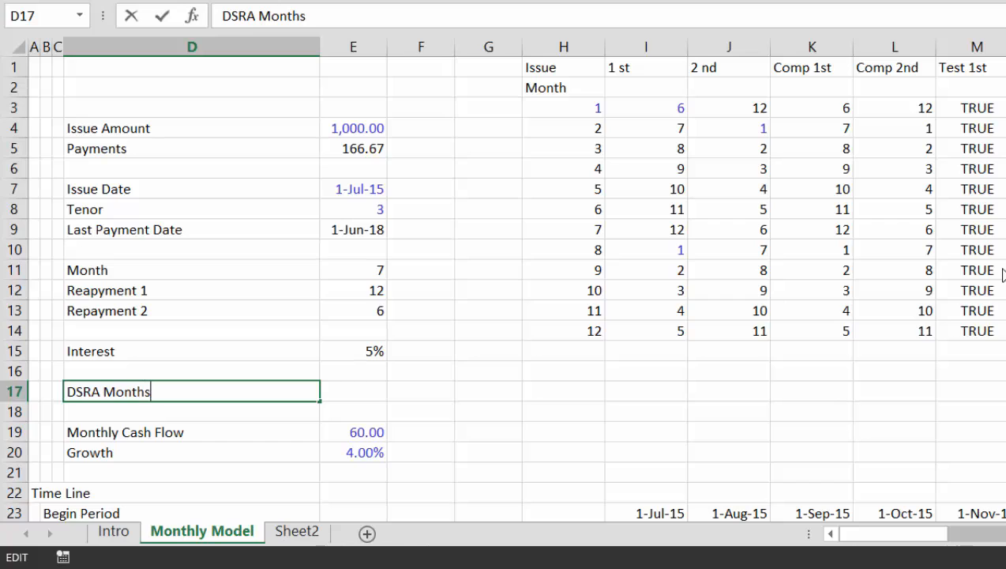
key(Return)
key(Up)
Set the DSRA Months assumption in cell E17 to 6 and format it as a two-decimal number instead of a percentage.
key(Right)
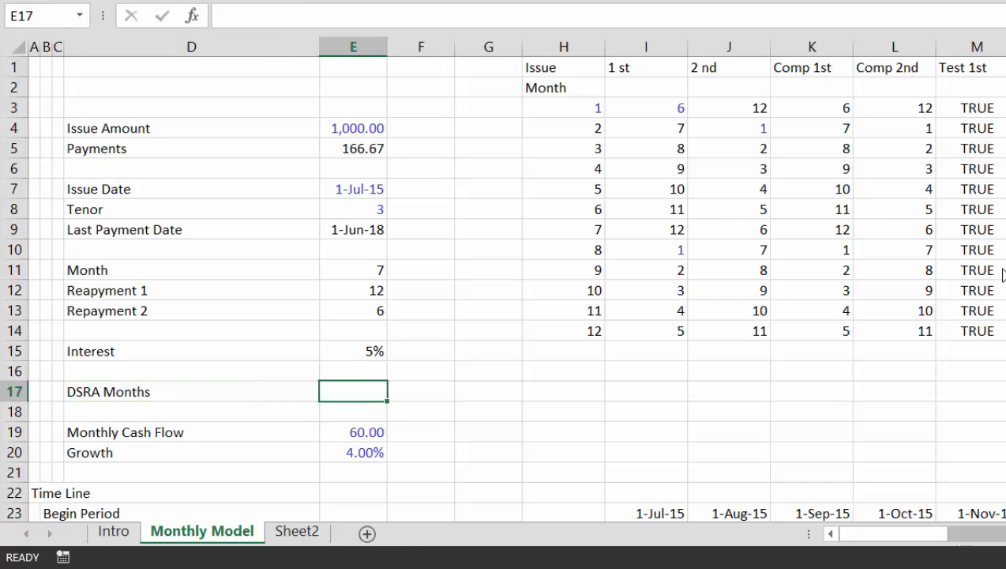
key(Return)
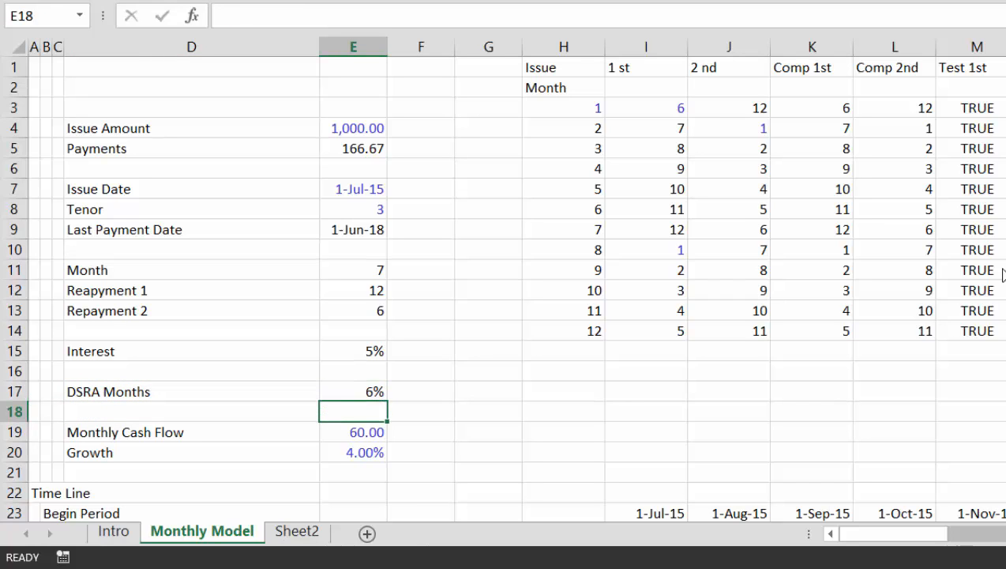
key(Up)
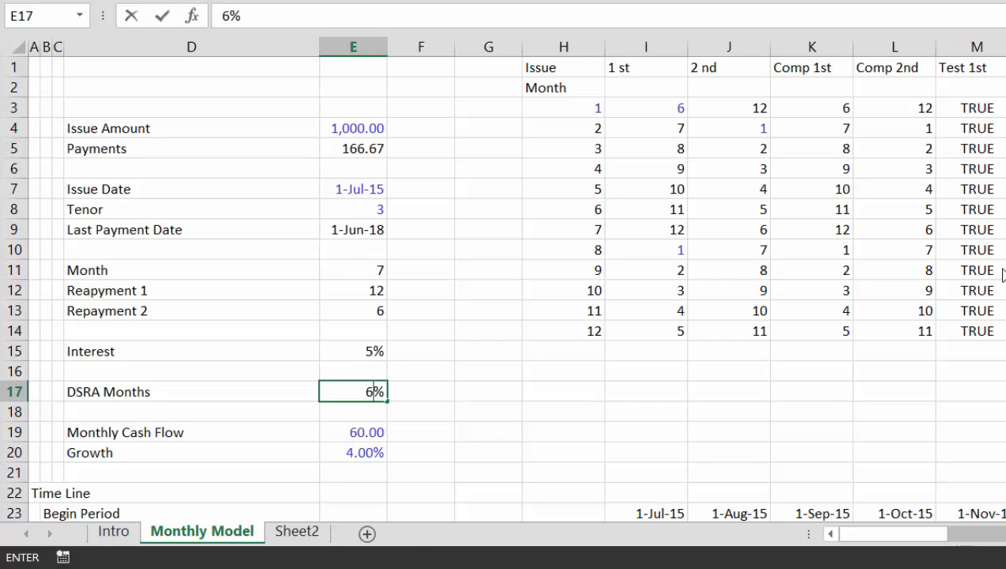
key(Return)
key(Up)
key(Down)
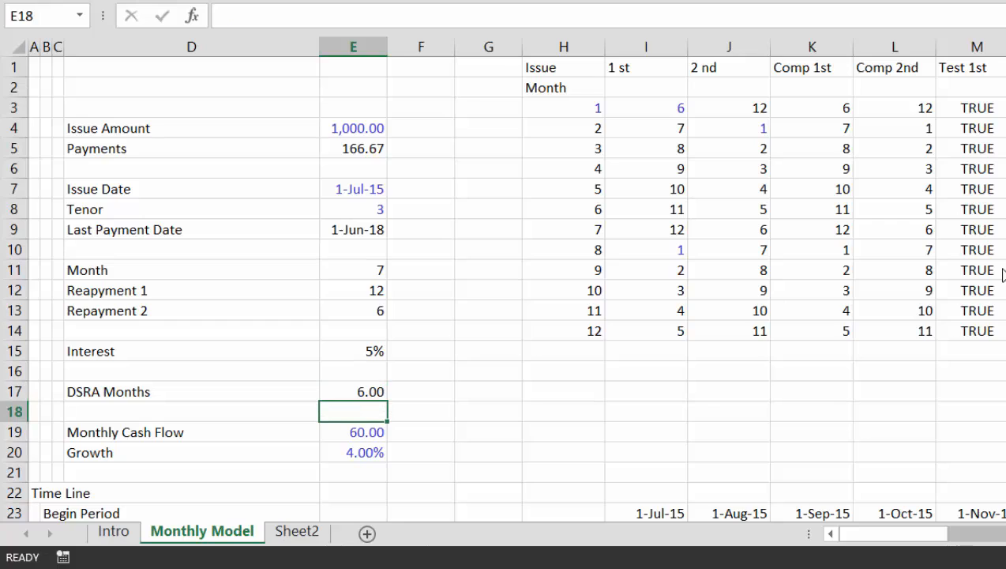
Review the rows from the Time Line through the Debt Schedule and Defaulted Debt down to Required Debt Service in row 47.
key(Down)
key(Down)
key(Down)
key(Down)
key(Down)
key(Down)
key(Down)
key(Down)
key(Down)
key(Down)
key(Down)
key(Down)
key(Down)
key(Down)
key(Down)
key(Down)
key(Down)
key(Down)
key(Down)
key(Down)
key(Down)
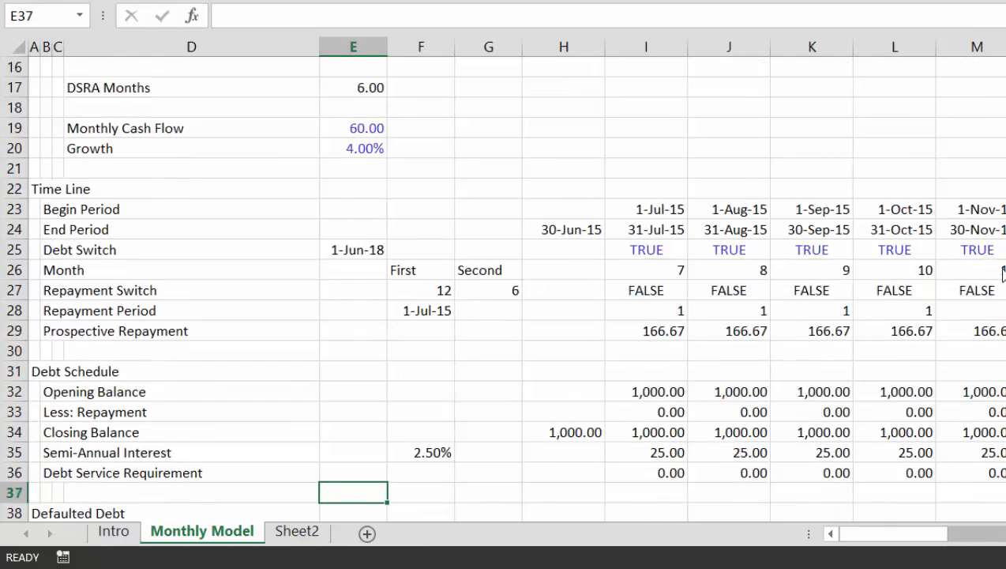
key(Down)
key(Down)
key(Down)
key(Down)
key(Down)
key(Down)
key(Down)
key(Down)
key(Down)
key(Down)
key(Down)
key(Down)
key(Down)
key(Down)
key(Down)
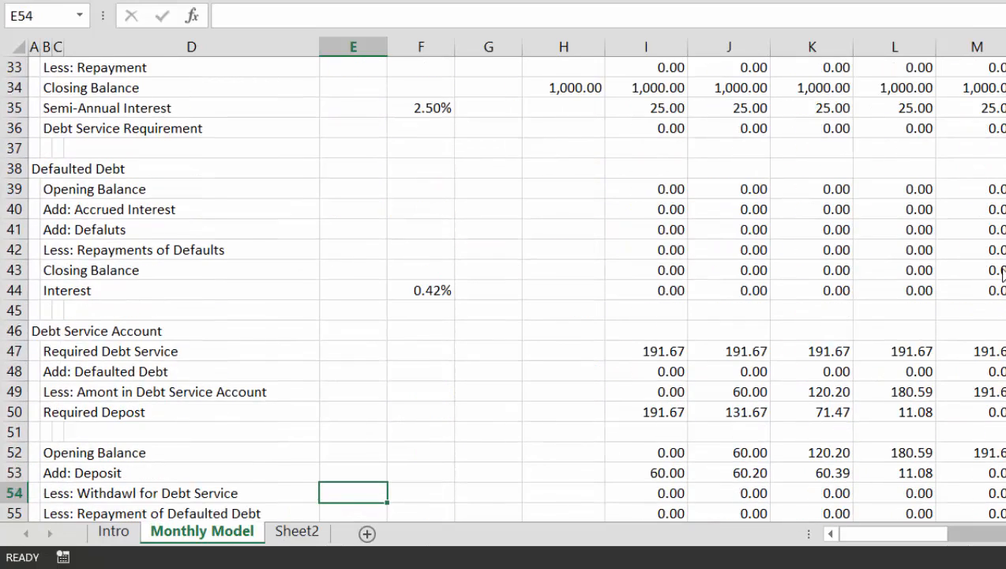
key(Up)
key(Up)
key(Up)
key(Up)
key(Up)
key(Up)
key(Up)
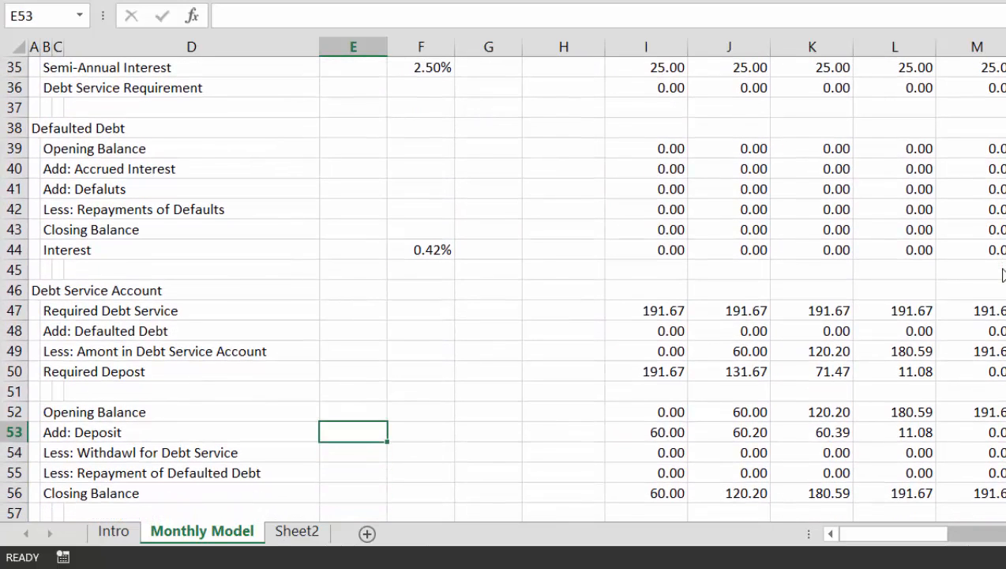
Examine the Required Debt Service formulas in row 47 across the first months up to column N.
key(Right)
key(Right)
key(Right)
key(Right)
key(Right)
key(Right)
key(Right)
key(Right)
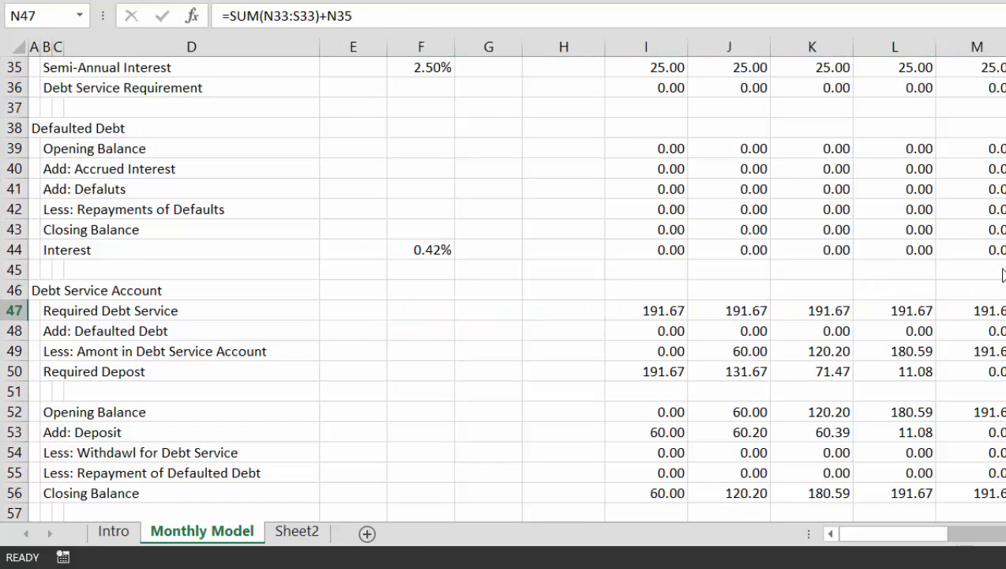
Review the rows from Required Debt Service up to the Debt Switch and back down through the Debt Schedule in column I.
key(Down)
key(Left)
key(Left)
key(Up)
key(Up)
key(Left)
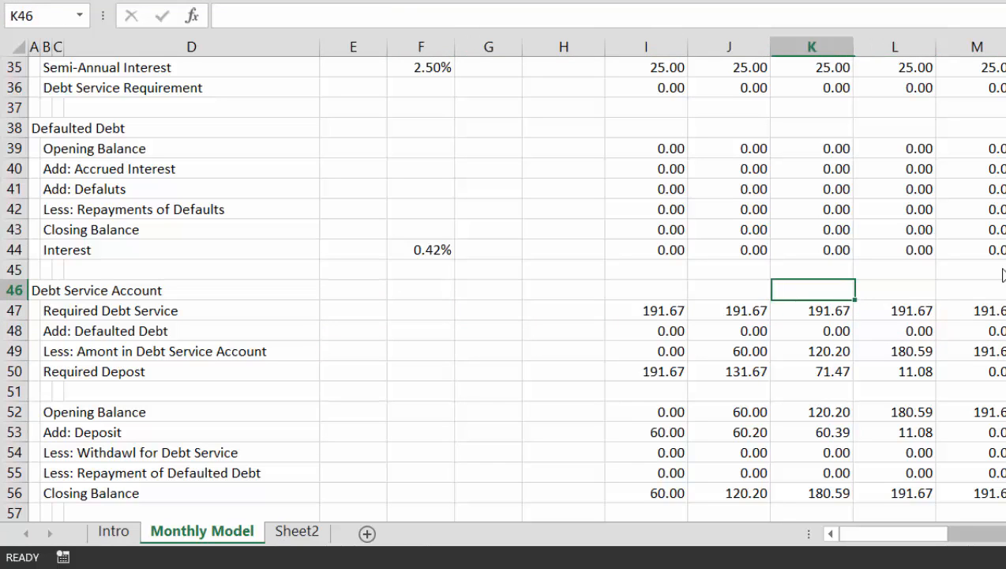
key(Left)
key(Left)
key(Up)
key(Up)
key(Up)
key(Up)
key(Up)
key(Up)
key(Up)
key(Up)
key(Up)
key(Up)
key(Up)
key(Up)
key(Up)
key(Up)
key(Up)
key(Up)
key(Up)
key(Up)
key(Up)
key(Up)
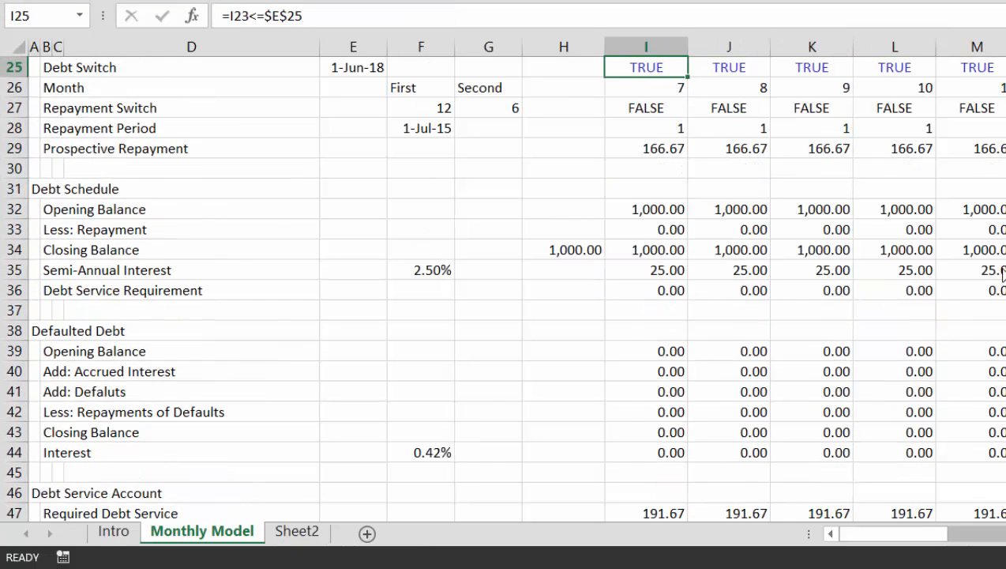
key(Down)
key(Down)
key(Down)
key(Down)
key(Down)
key(Down)
key(Down)
key(Down)
key(Down)
key(Down)
key(Down)
key(Down)
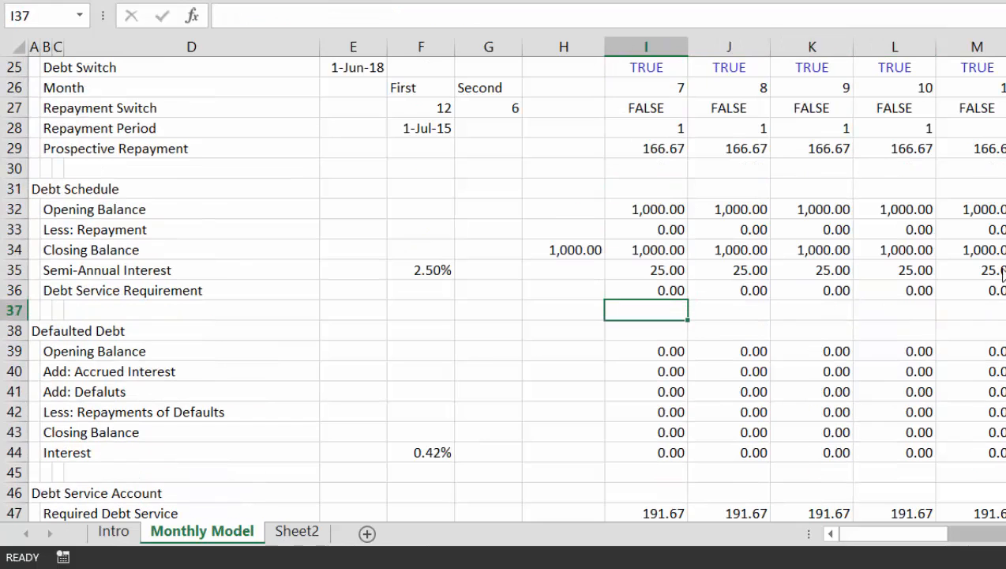
Examine the Prospective Repayment formulas in row 29 across the months out to column AN and back.
key(Up)
key(Up)
key(Up)
key(Up)
key(Up)
key(Up)
key(Up)
key(Up)
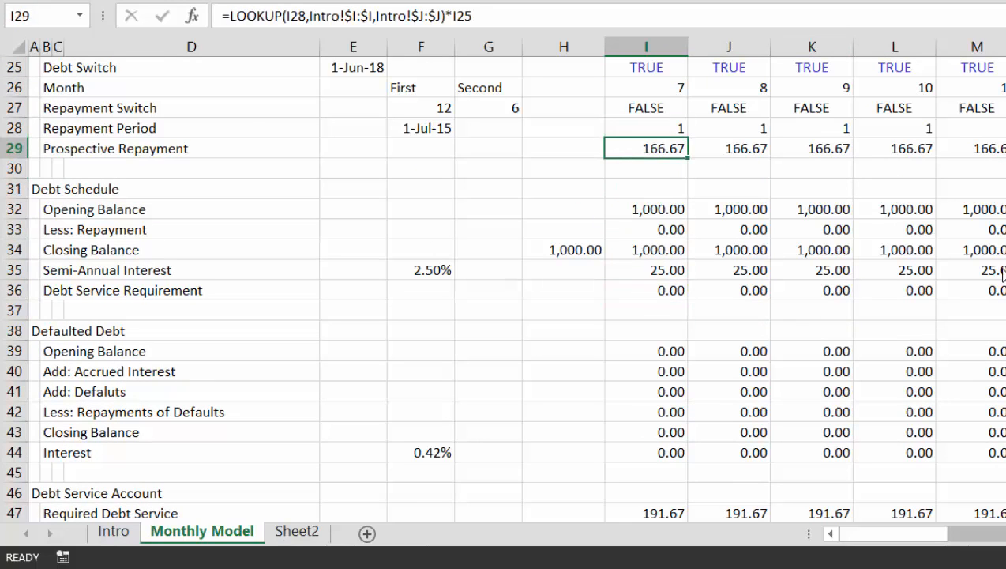
key(Right)
key(Right)
key(Right)
key(Right)
key(Right)
key(Right)
key(Right)
key(Right)
key(Right)
key(Right)
key(Right)
key(Right)
key(Right)
key(Right)
key(Right)
key(Right)
key(Right)
key(Right)
key(Right)
key(Right)
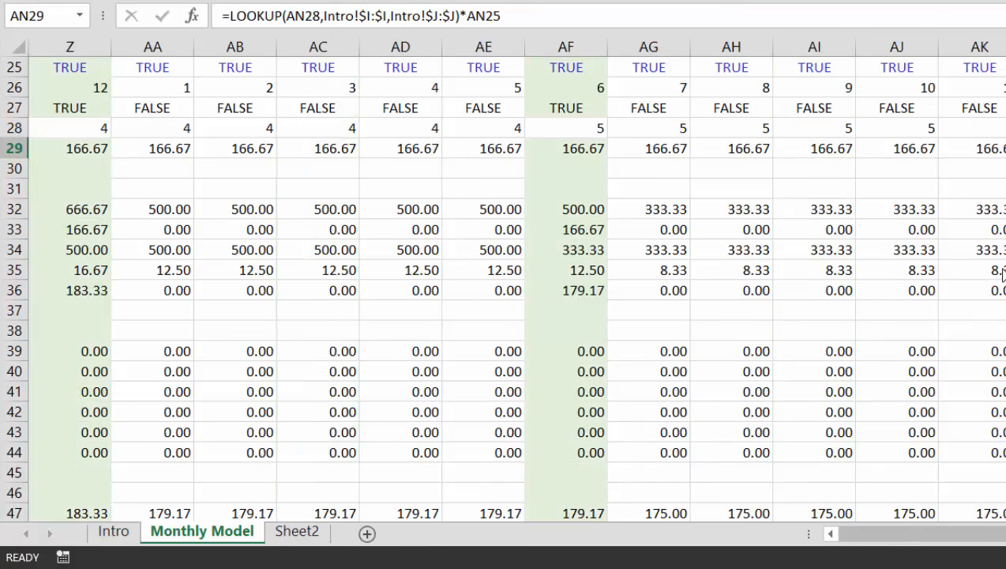
key(Left)
key(Left)
key(Left)
key(Left)
key(Left)
key(Left)
key(Left)
key(Left)
key(Left)
key(Left)
key(Left)
key(Left)
key(Left)
key(Left)
key(Left)
key(Left)
key(Left)
key(Left)
key(Left)
key(Left)
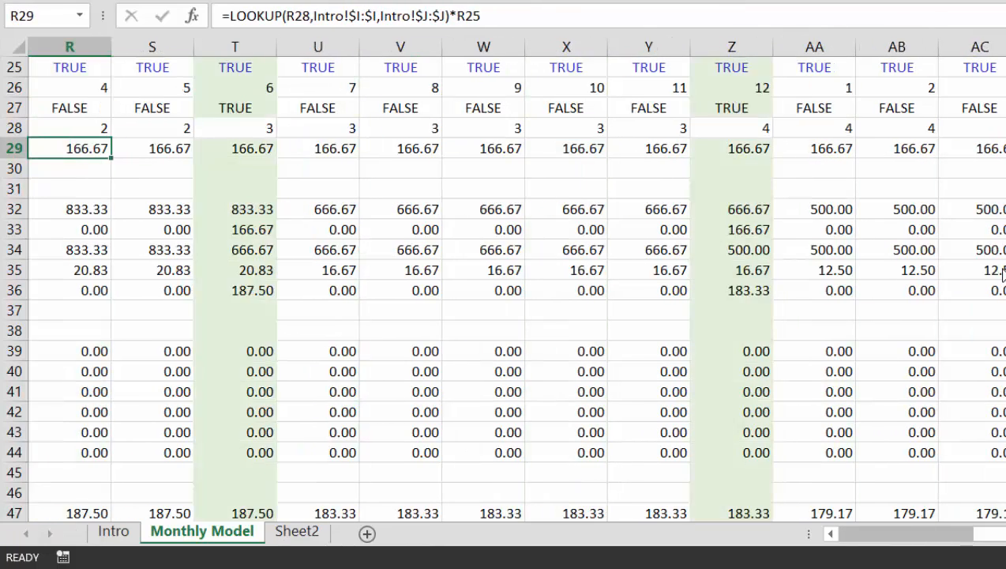
key(Left)
key(Left)
key(Left)
key(Left)
key(Left)
Insert a blank row at row 37, directly below Debt Service Requirement in the Debt Schedule.
key(Down)
key(Down)
key(Down)
key(Down)
key(Down)
key(Down)
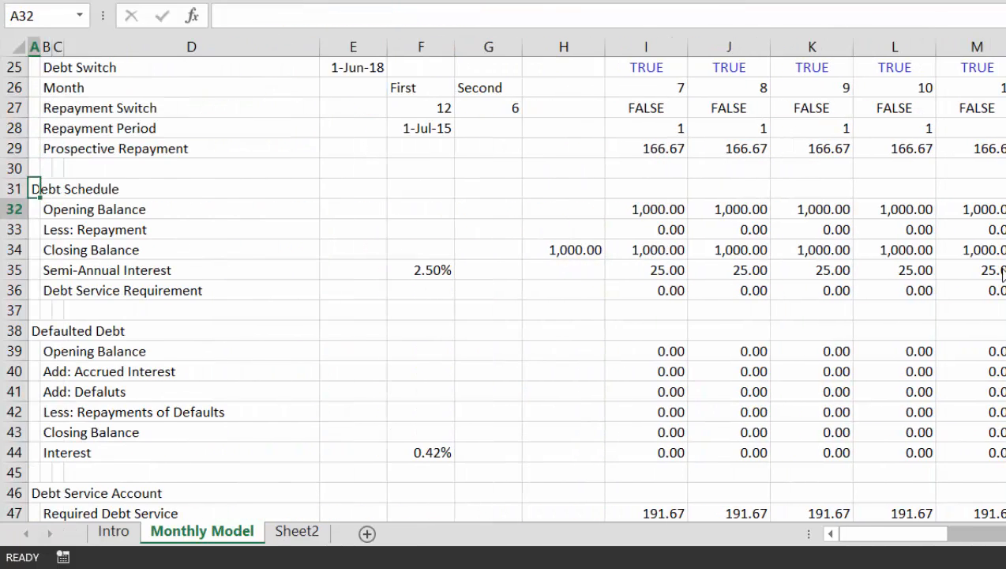
key(Up)
key(Up)
key(Up)
key(Up)
key(Up)
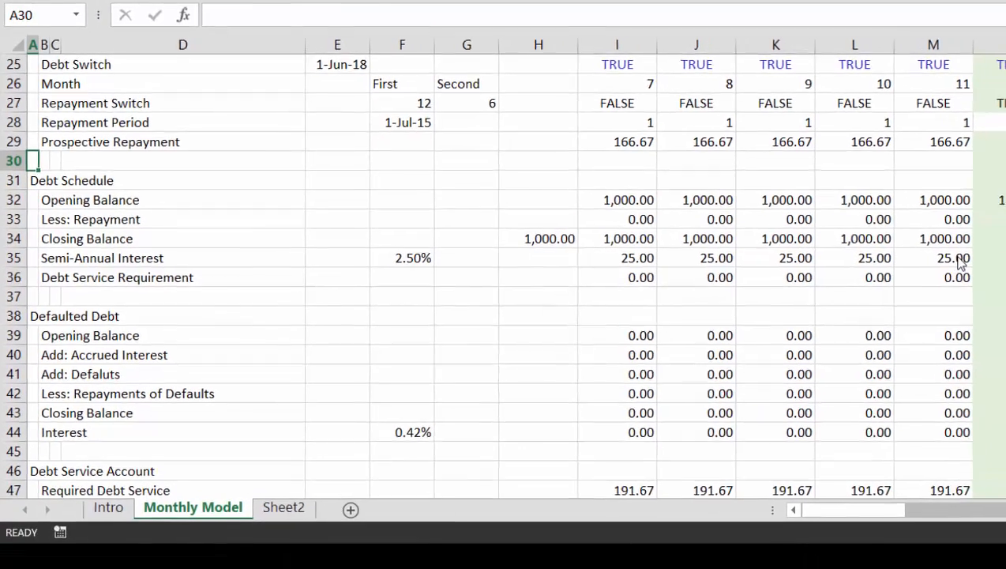
key(Down)
key(Down)
key(Down)
key(Down)
key(Down)
key(Down)
key(Down)
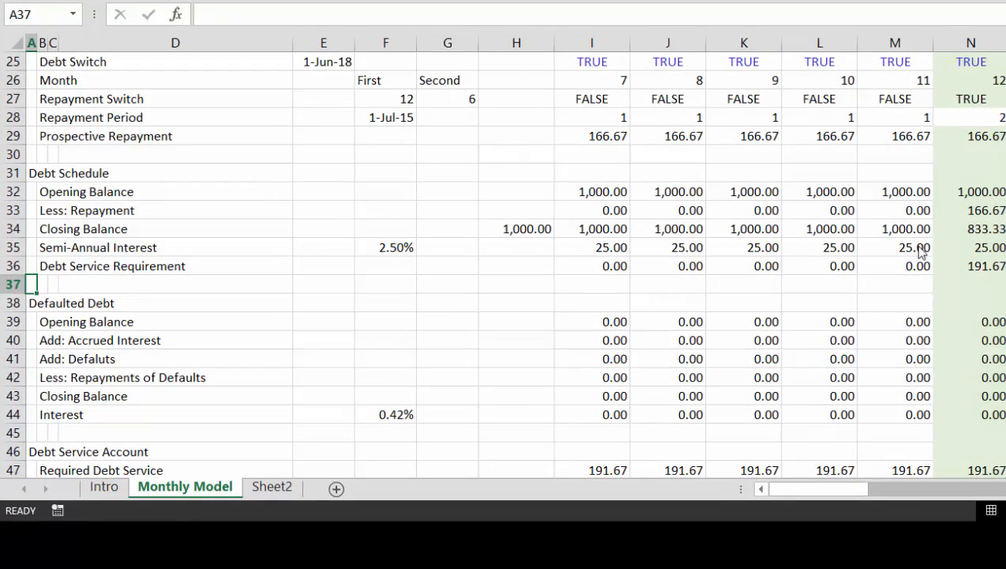
key(shift+space)
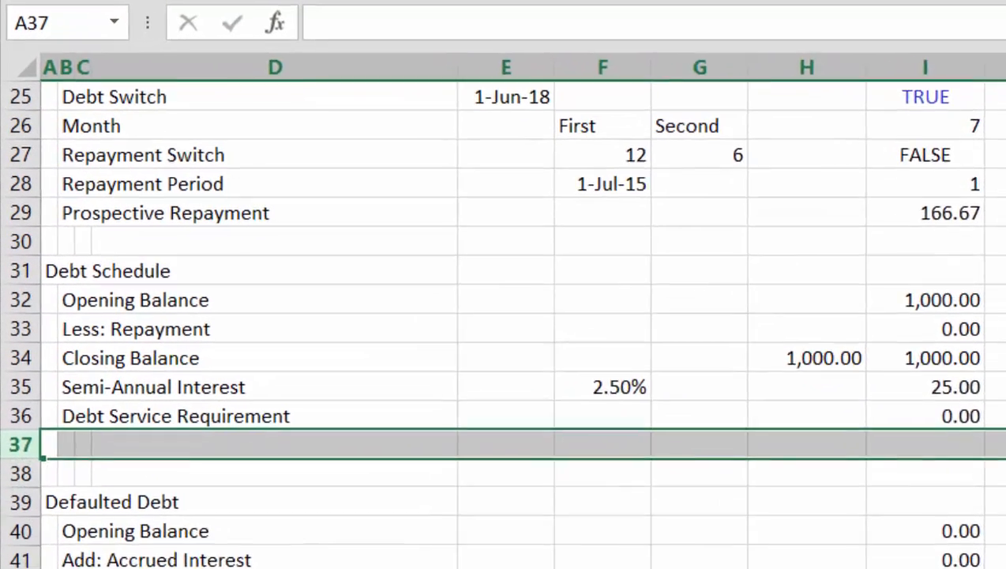
key(ctrl+shift+plus)
Label the new row "Monthly Debt Service" in cell B37 and select its first month cell, I37.
key(Right)
text(Mon)
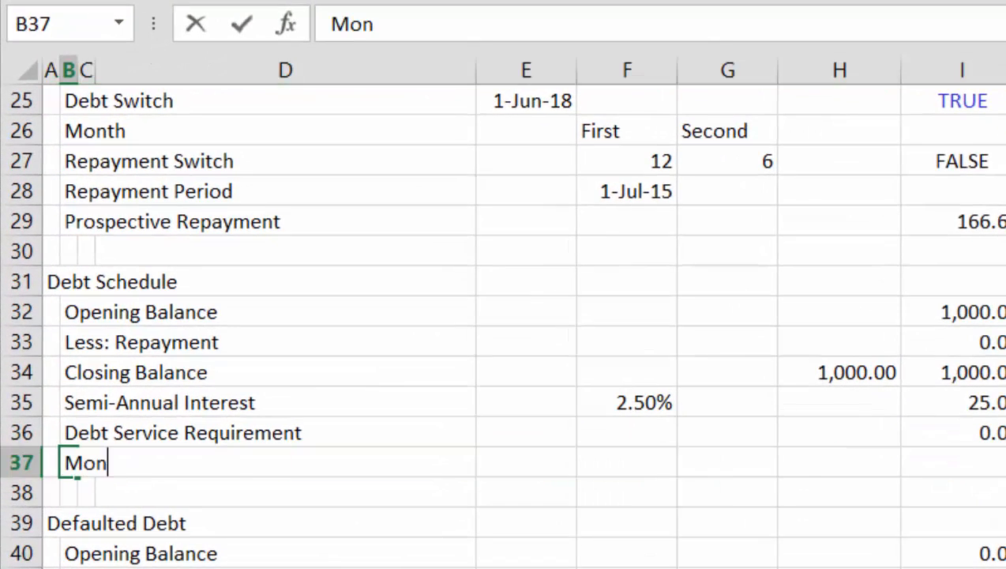
text(thly Deb)
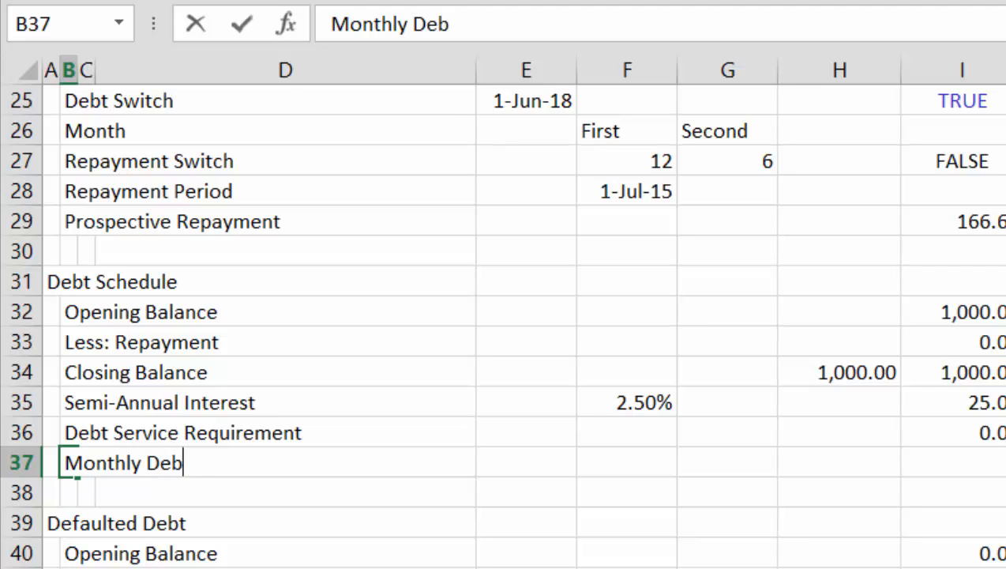
text(t Service)
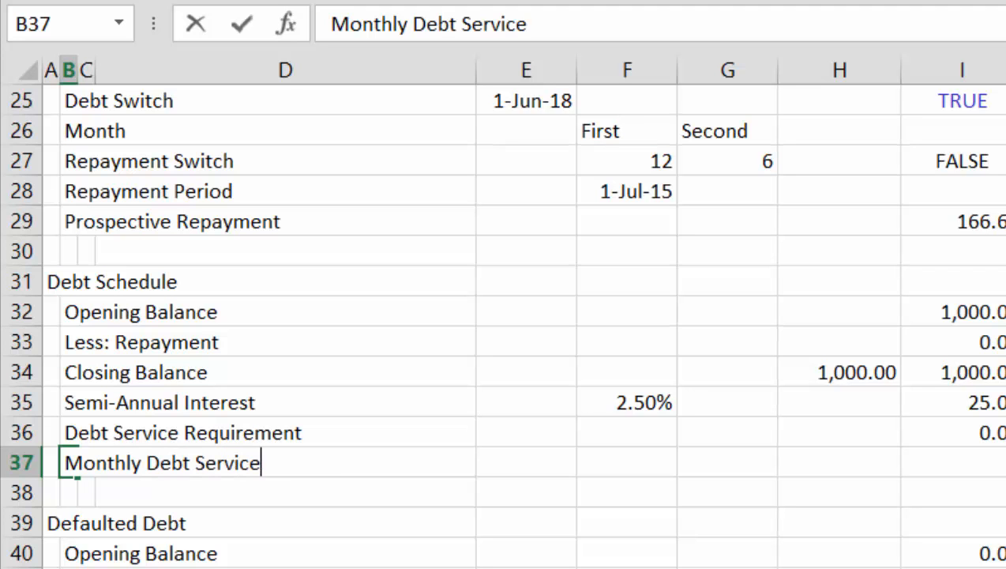
key(Return)
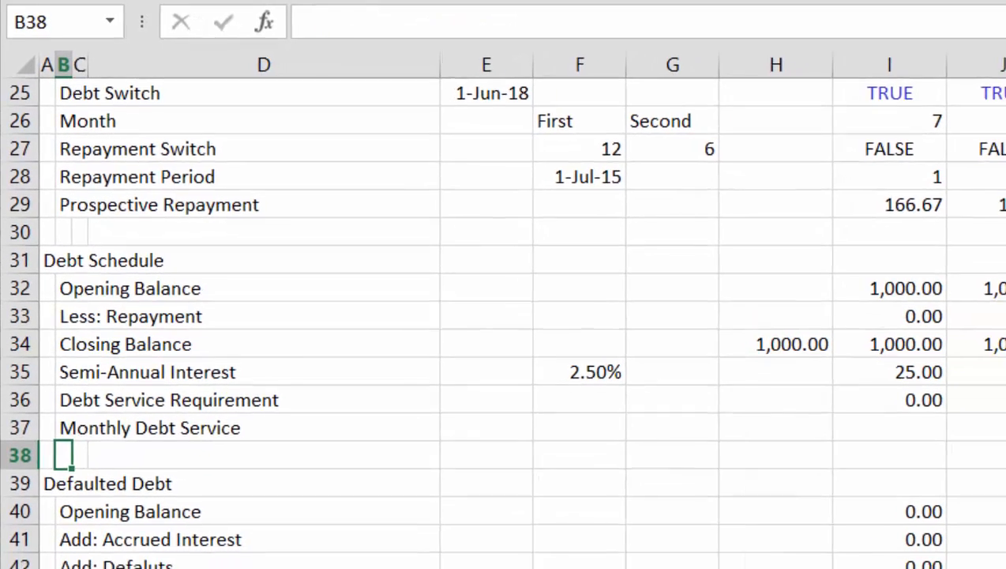
key(Up)
key(Right)
key(Right)
key(Right)
key(Right)
key(Right)
key(Right)
key(Right)
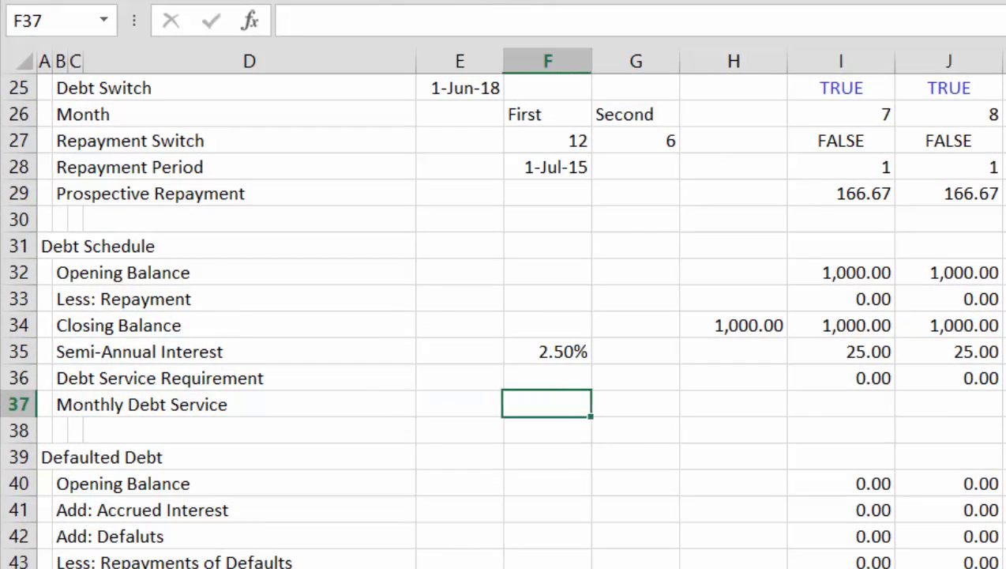
text(=)
key(Up)
key(Up)
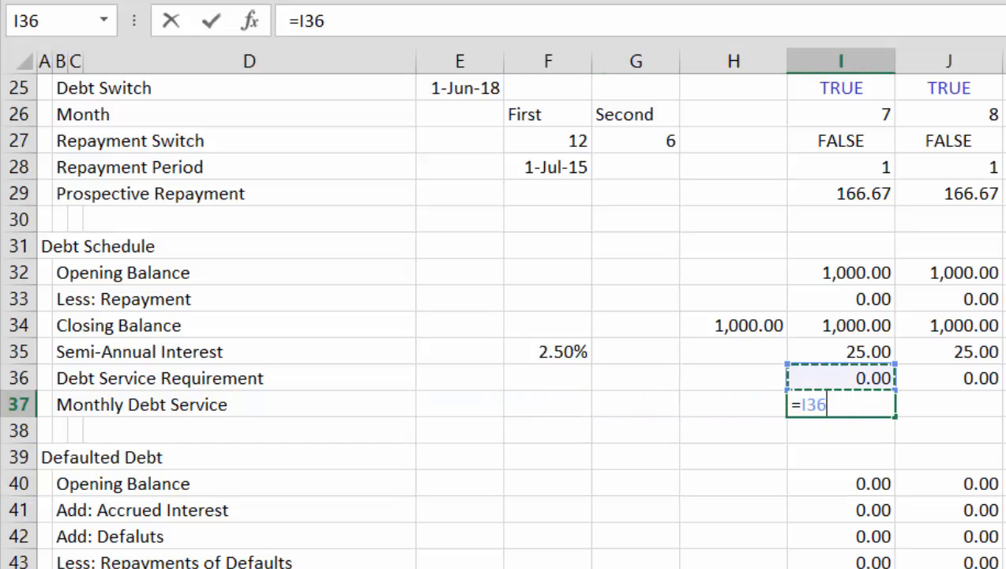
key(Escape)
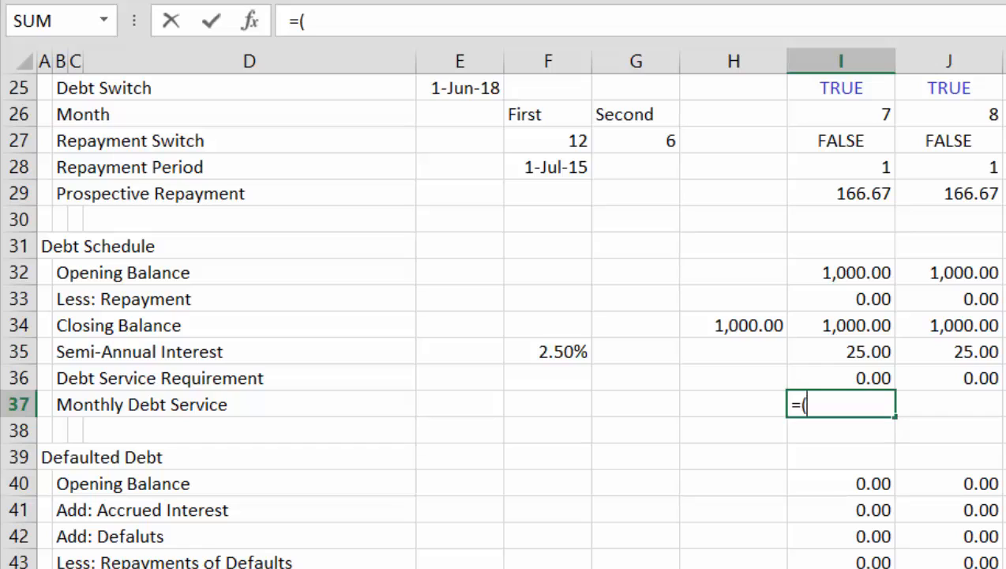
Calculate Monthly Debt Service in I37 as semi-annual interest plus prospective repayment divided by six, using =(I35+I29)/6.
text(=()
key(Up)
key(Up)
text(+)
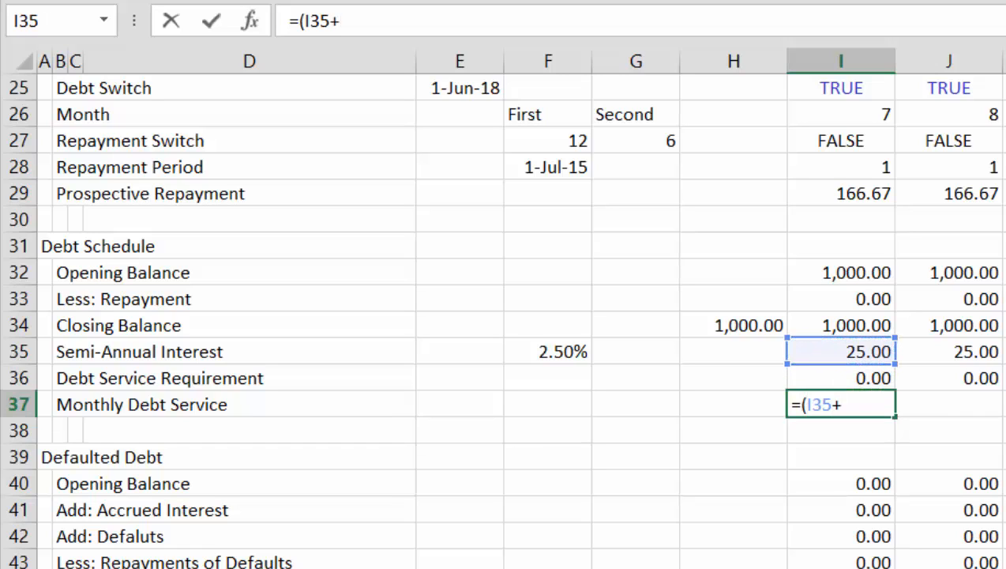
key(Up)
key(Up)
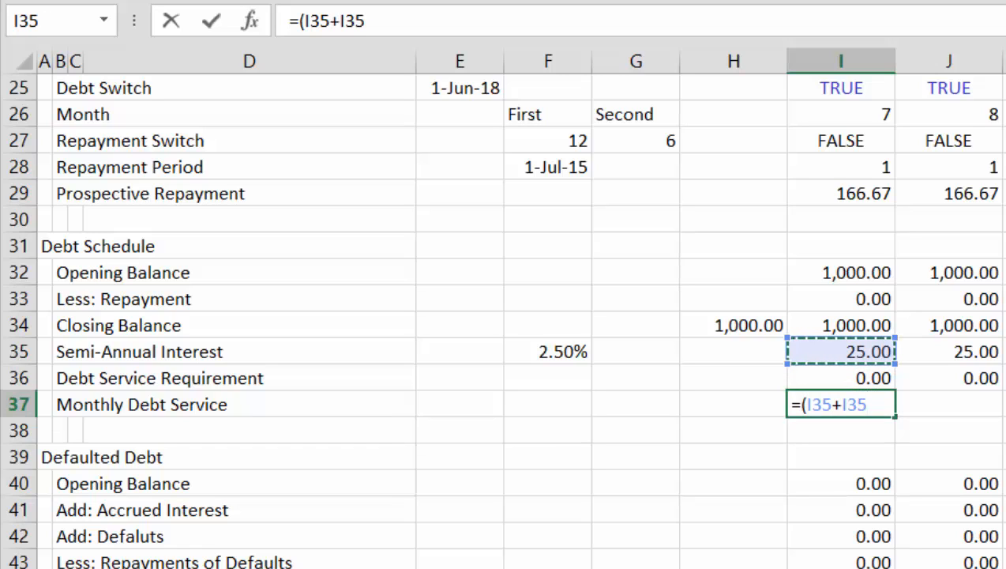
key(Up)
key(Up)
key(Up)
key(Up)
key(Up)
key(Up)
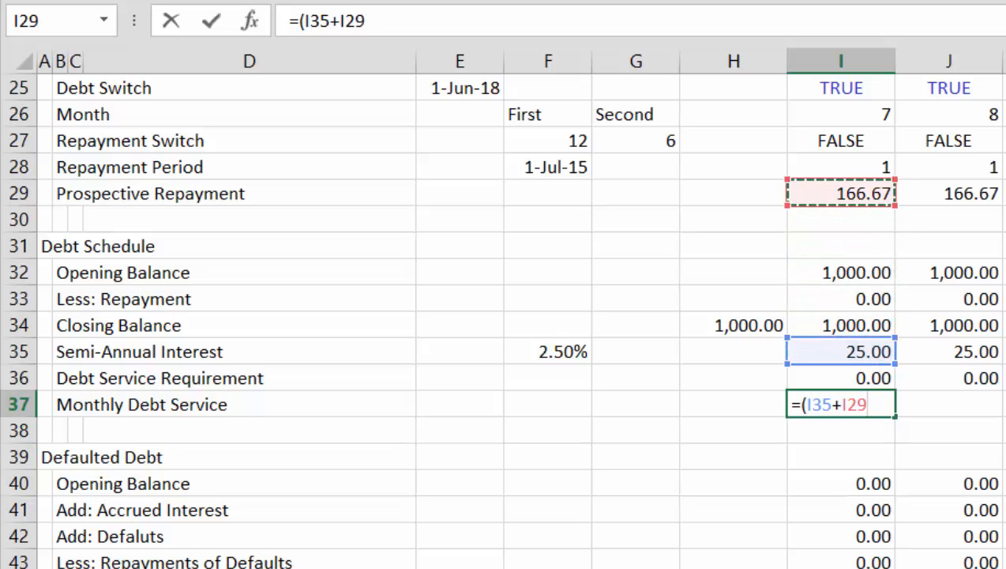
text())
key(Return)
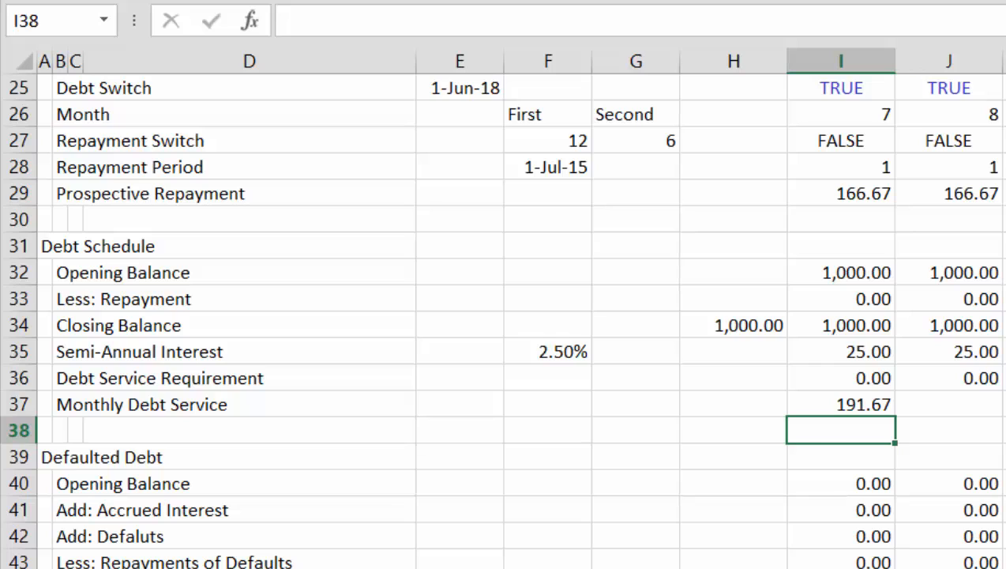
key(alt+Tab)
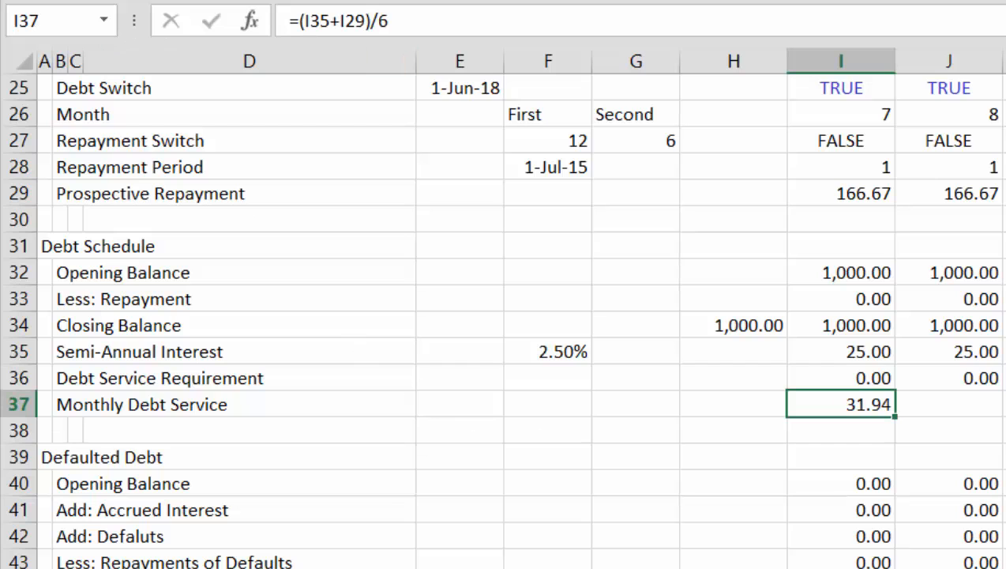
Switch to File Explorer, open the Chapter 1. Models and Analysis folder in the Courses library and sort it by name.
click(36, 1)
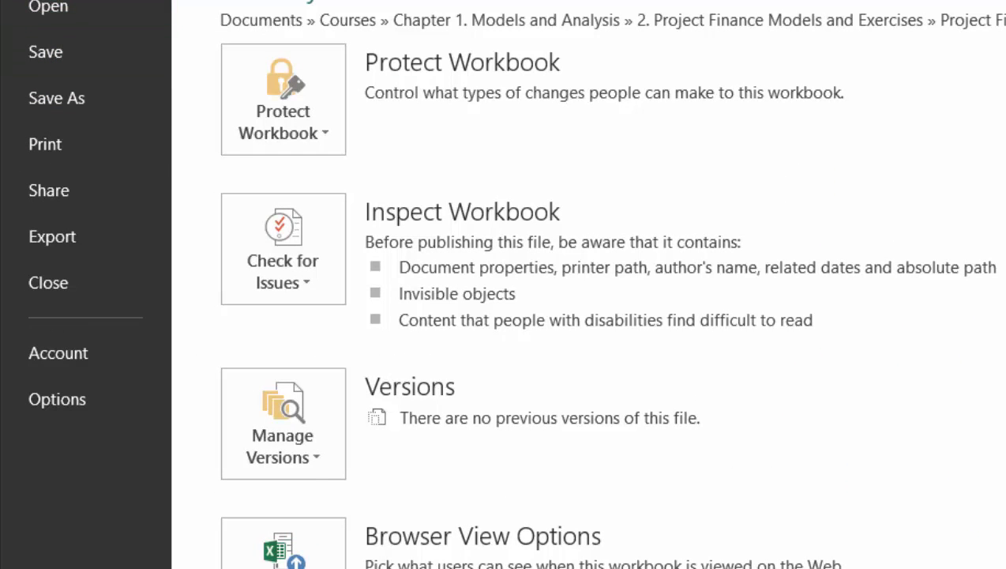
key(alt+Tab)
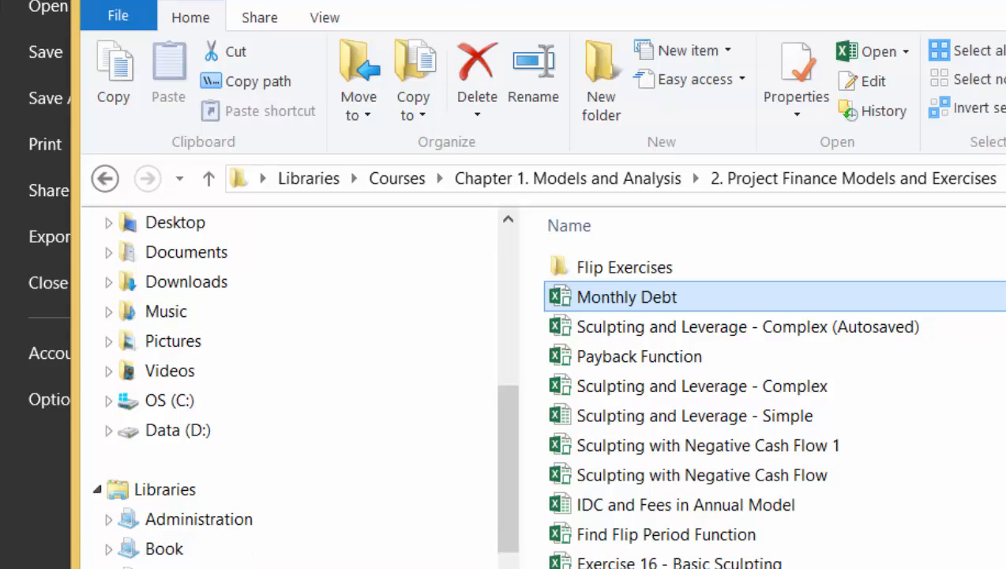
click(175, 567)
click(724, 337)
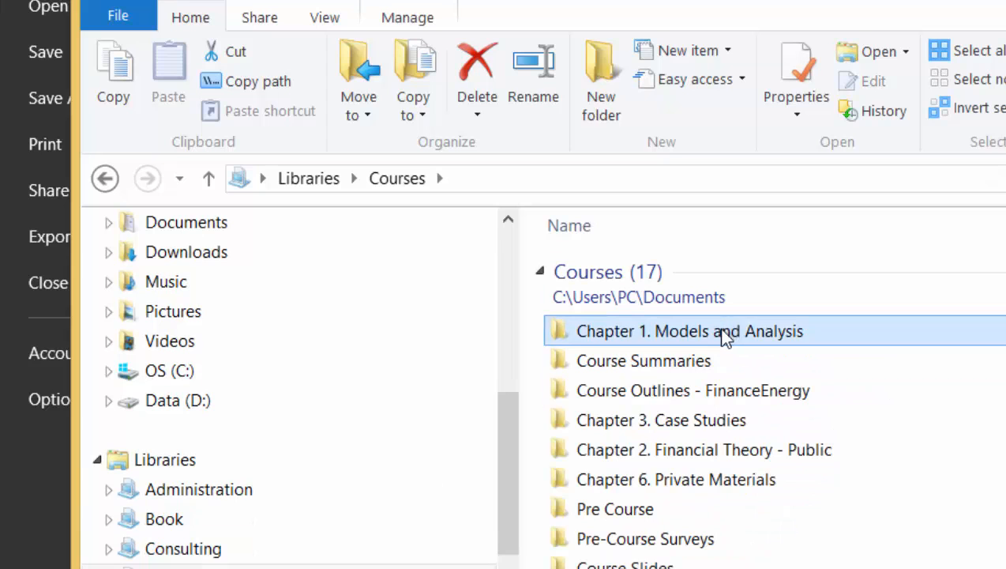
double_click(725, 336)
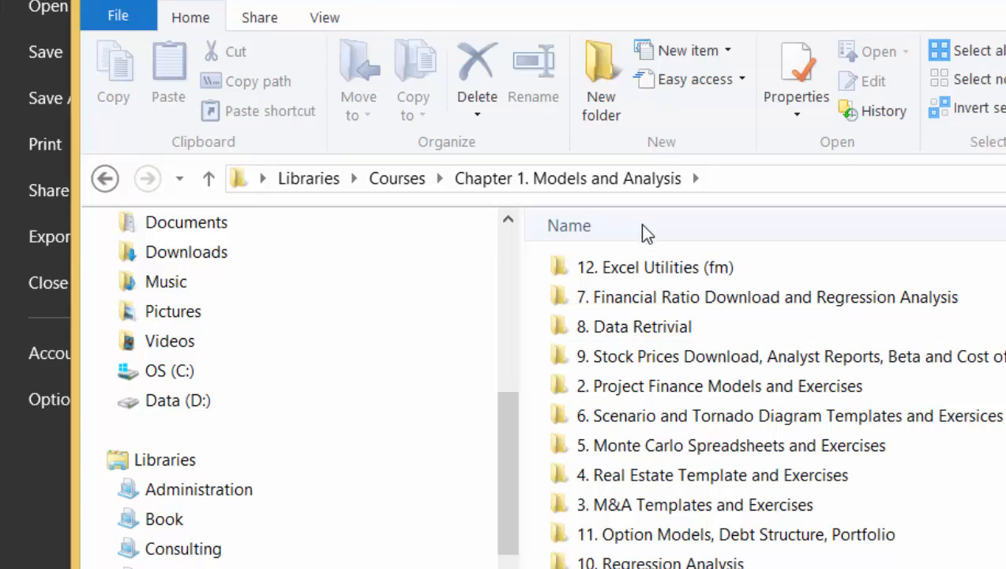
click(638, 235)
click(612, 271)
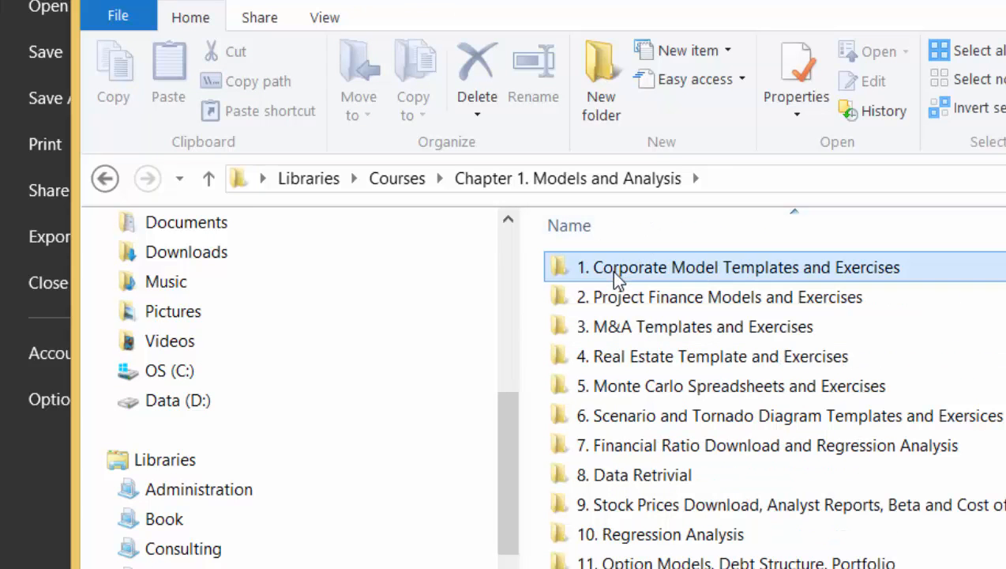
double_click(610, 271)
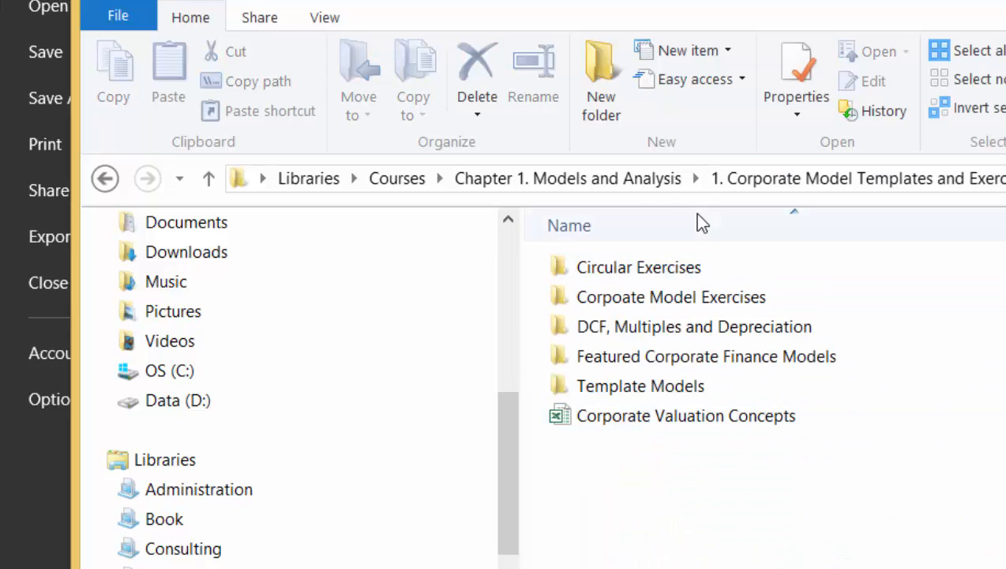
click(614, 183)
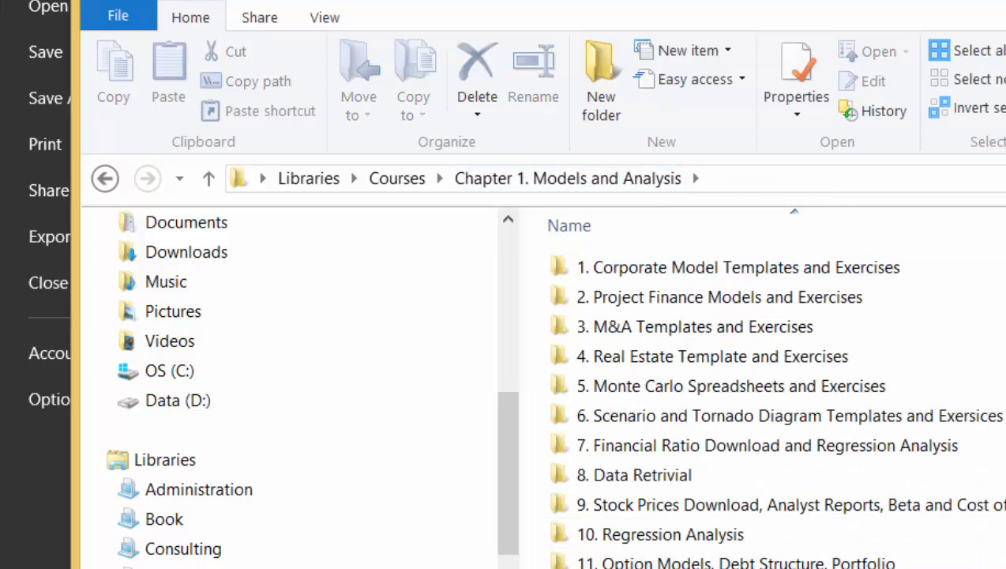
Open the fm workbook from the 12. Excel Utilities (fm) folder and return to the Monthly Model sheet.
double_click(678, 568)
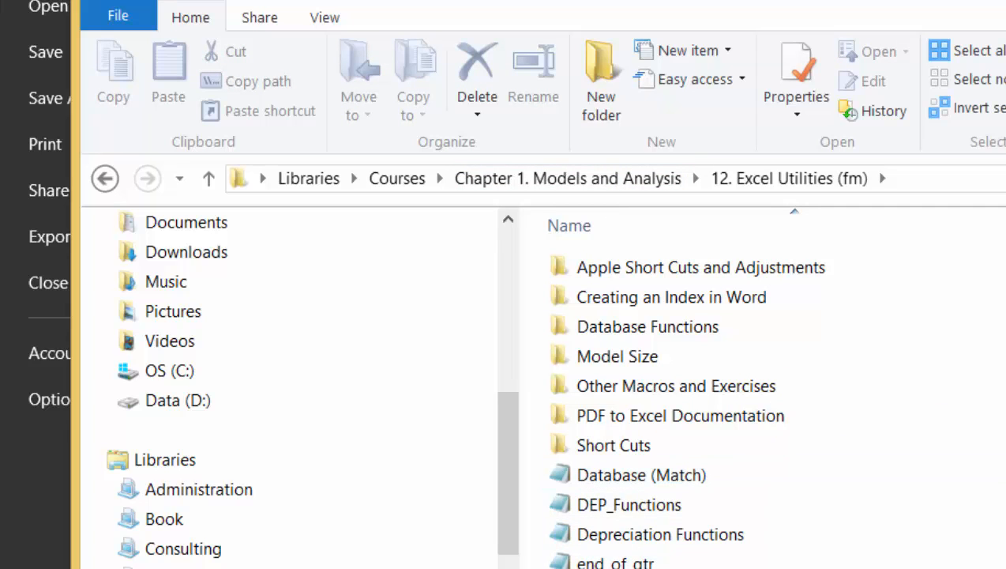
scroll(685, 407, down, 3)
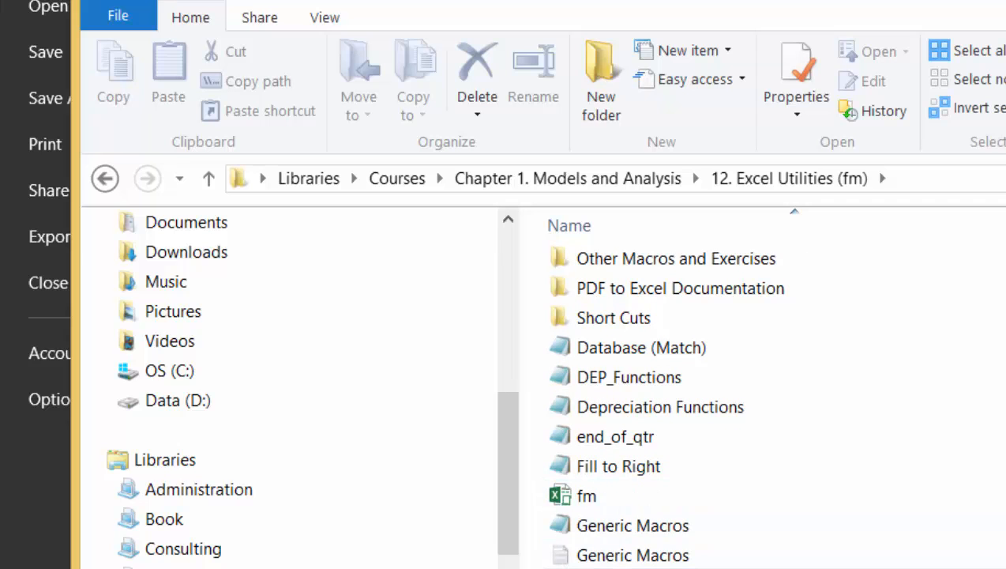
double_click(586, 496)
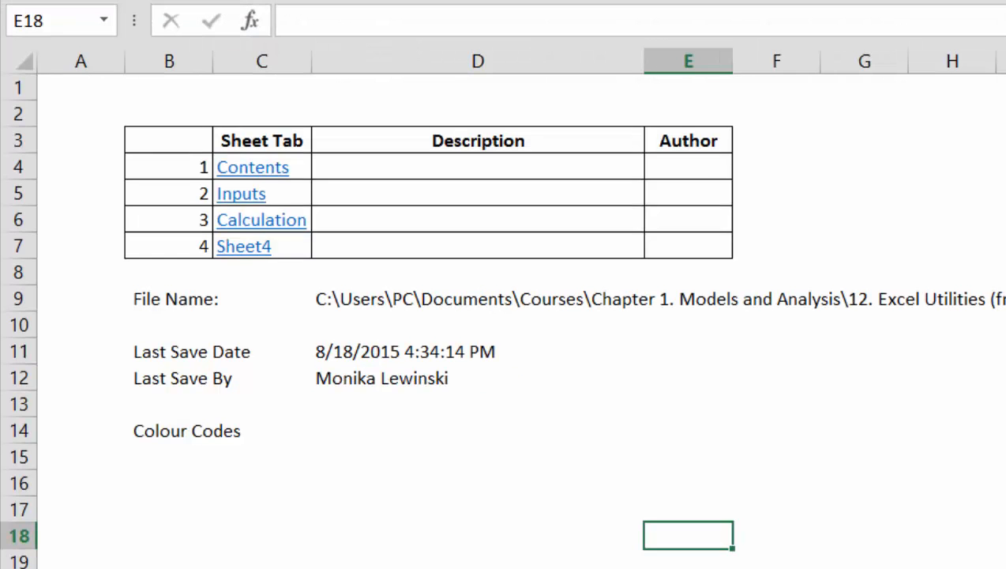
key(alt+f)
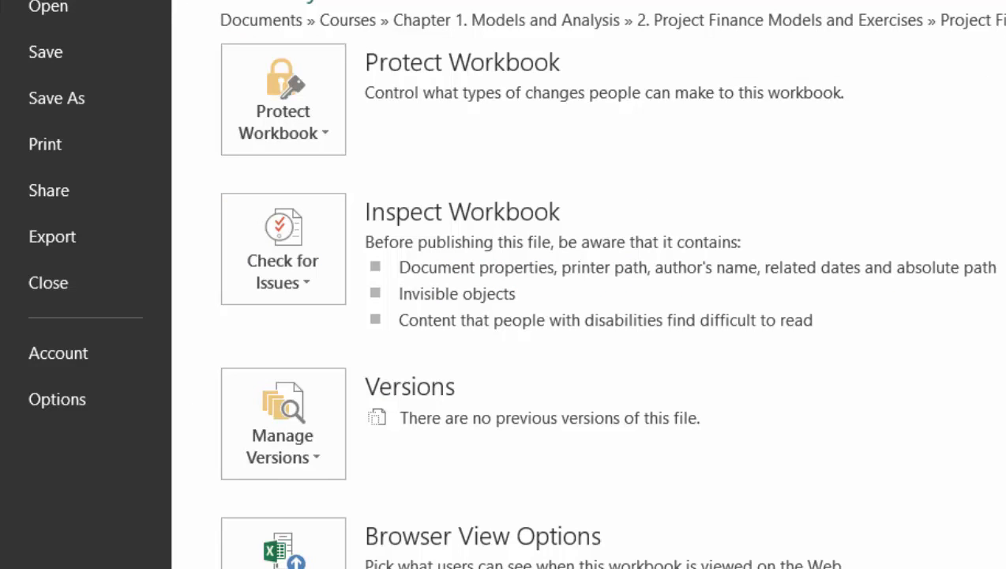
key(Escape)
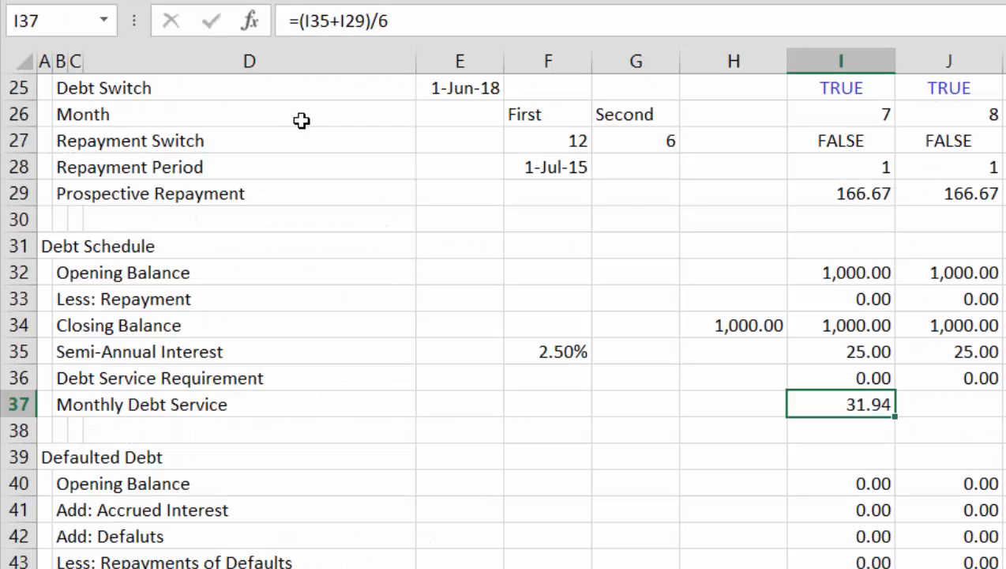
Copy the Monthly Debt Service formula from I37 across all the month columns of row 37.
key(shift+Right)
key(ctrl+r)
Examine the Monthly Debt Service values along row 37 through the end of the debt term, ending back at column A.
key(Right)
key(Right)
key(Right)
key(Right)
key(Right)
key(Right)
key(Right)
key(Right)
key(Right)
key(Right)
key(Right)
key(Right)
key(Right)
key(Right)
key(Right)
key(Right)
key(Right)
key(Right)
key(Right)
key(Right)
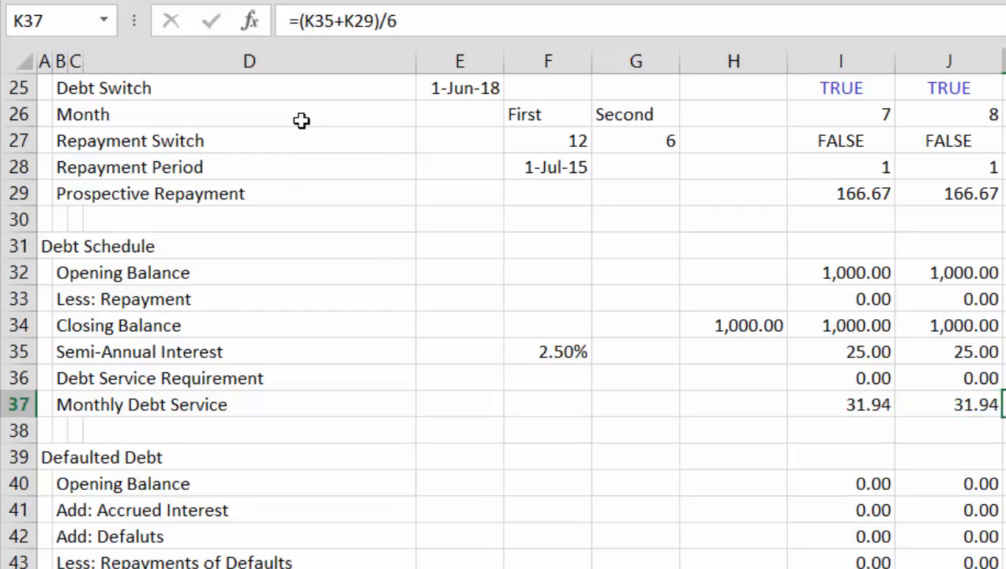
key(Right)
key(Right)
key(Right)
key(Right)
key(Right)
key(Right)
key(Right)
key(Right)
key(Right)
key(Right)
key(Right)
key(Right)
key(Right)
key(Right)
key(Right)
key(Right)
key(Right)
key(Right)
key(Right)
key(Right)
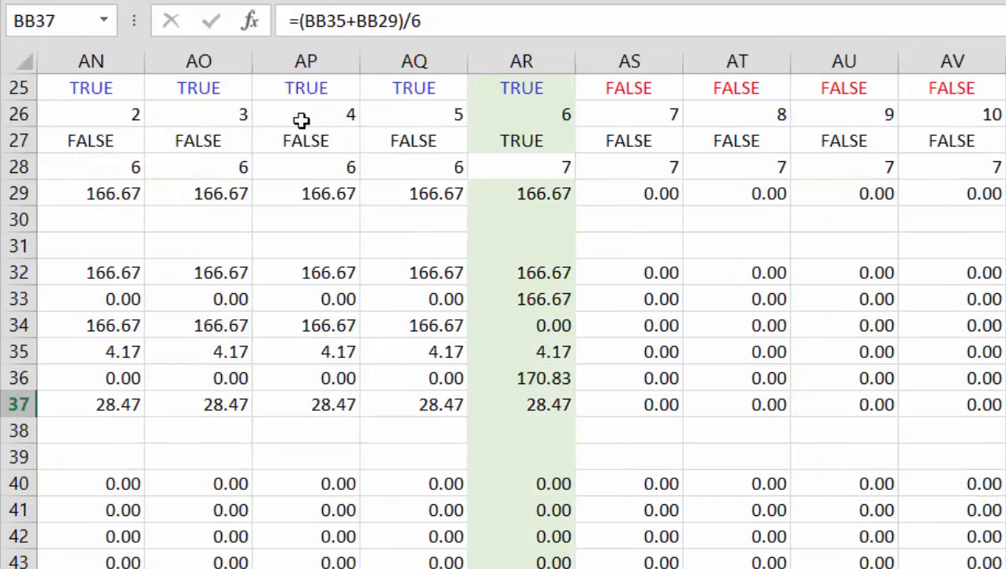
key(Left)
key(Left)
key(Left)
key(Left)
key(Left)
key(Left)
key(Left)
key(Left)
key(Left)
key(Left)
key(Left)
key(Left)
key(Left)
key(Left)
key(Left)
key(Left)
key(Left)
key(Left)
key(Left)
key(Left)
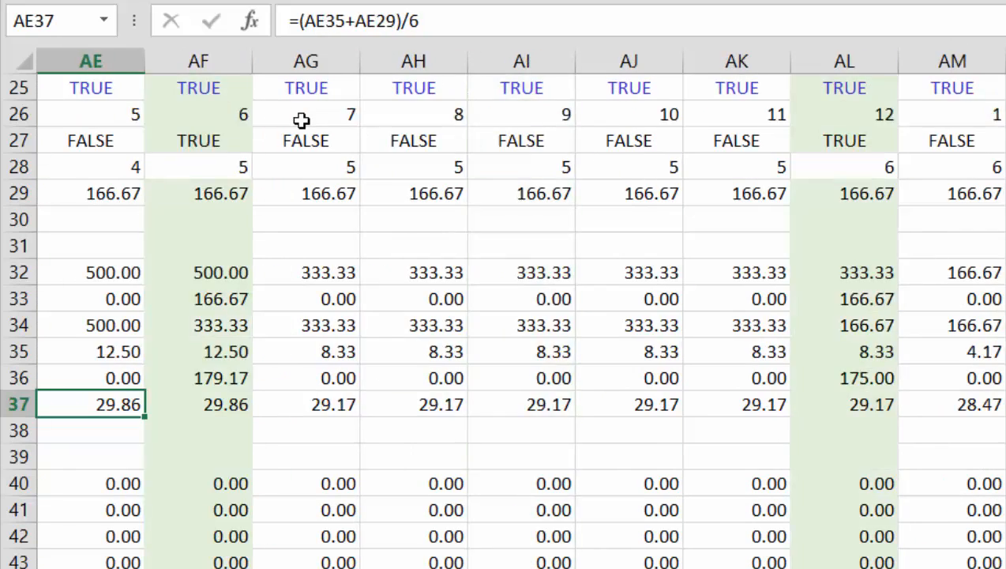
key(Left)
key(Left)
key(Left)
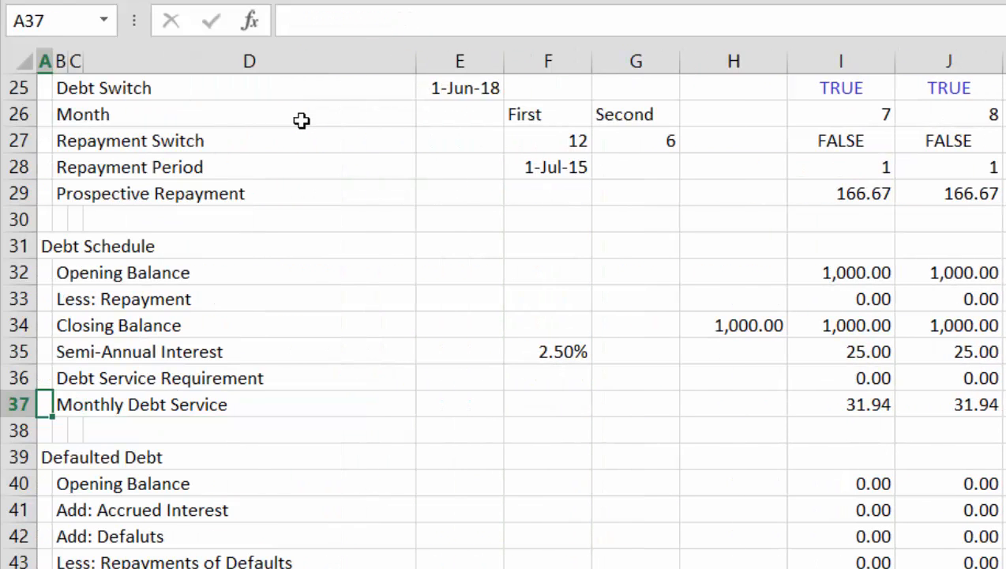
Insert two blank rows at row 38, directly below Monthly Debt Service.
key(Down)
key(Up)
key(Down)
key(shift+space)
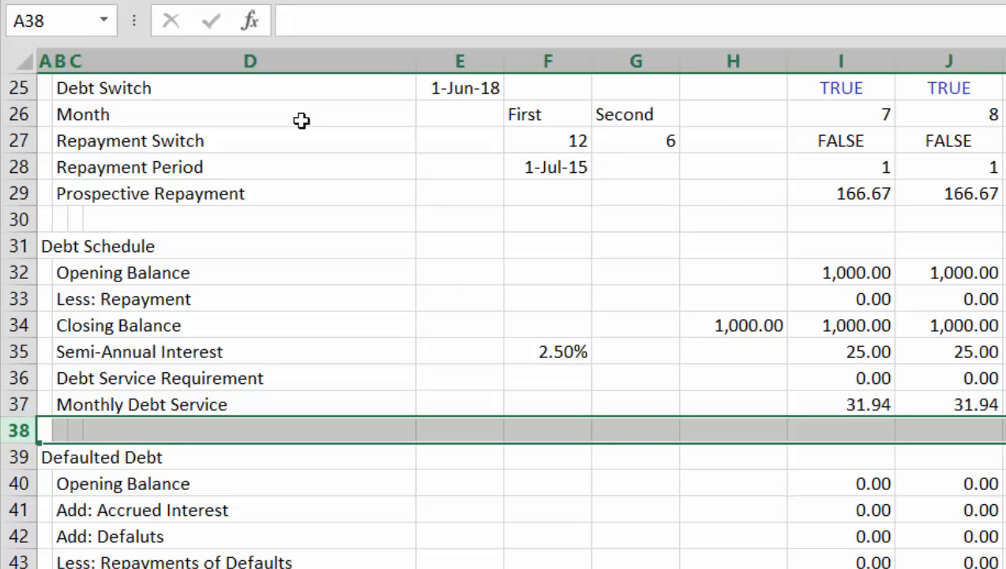
key(ctrl+shift+plus)
key(ctrl+shift+plus)
Label the new row "Monthly Interest" in cell B38.
key(Right)
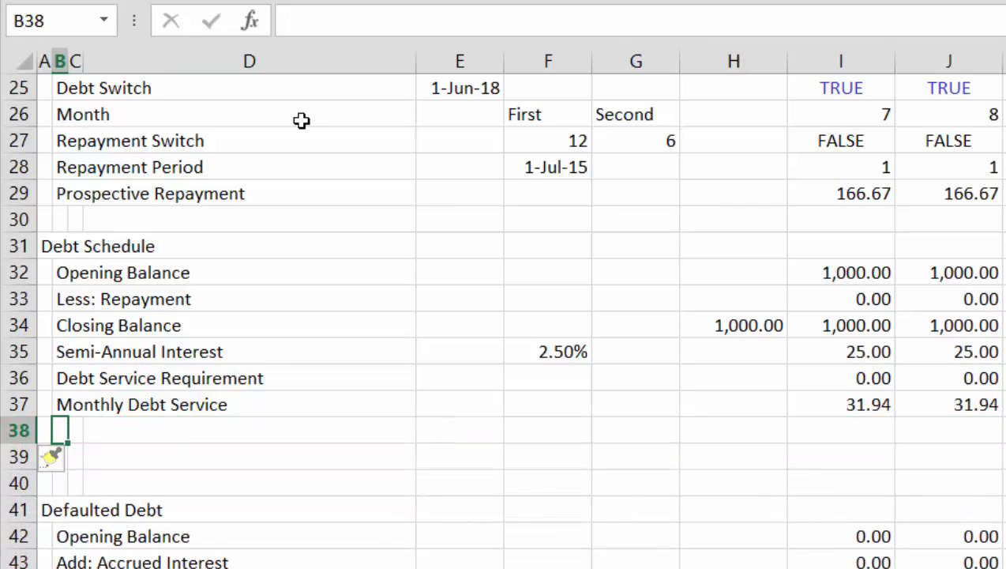
text(Monthly)
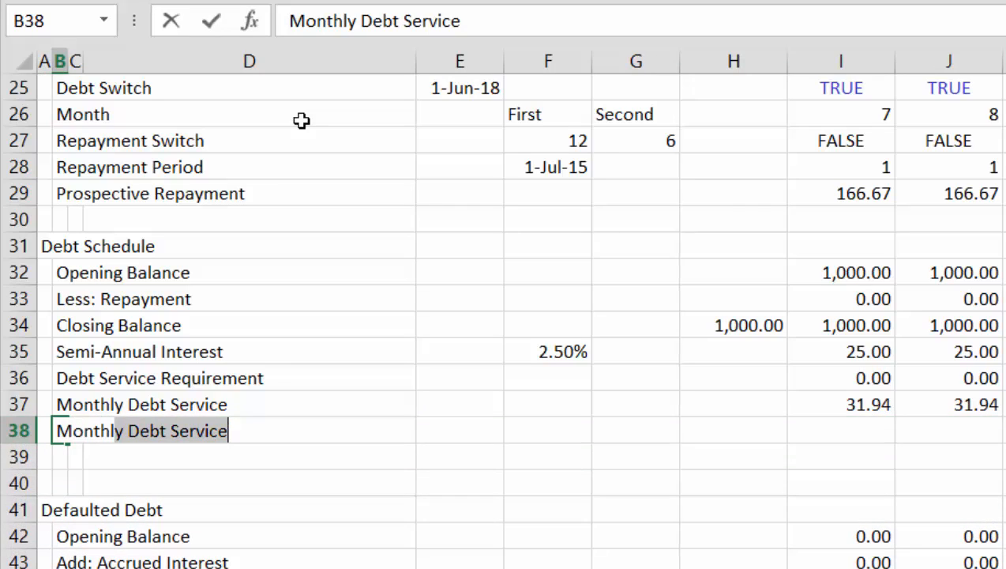
text( Interes)
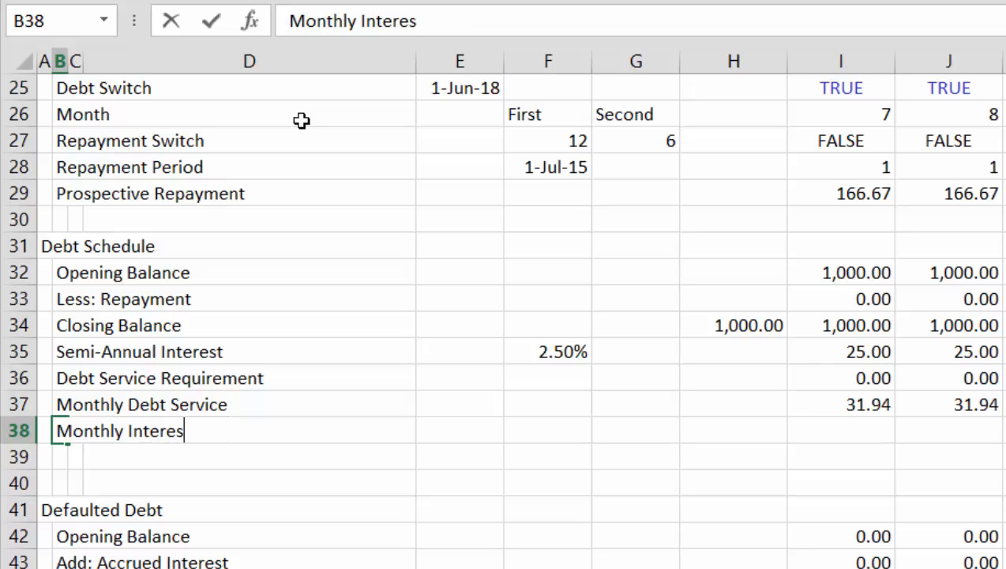
key(Return)
Calculate Monthly Interest in I38 as semi-annual interest divided by six, using =I35/6, and copy it across all the months.
key(Up)
key(Right)
key(Right)
key(Right)
key(Right)
key(Right)
key(Right)
key(Right)
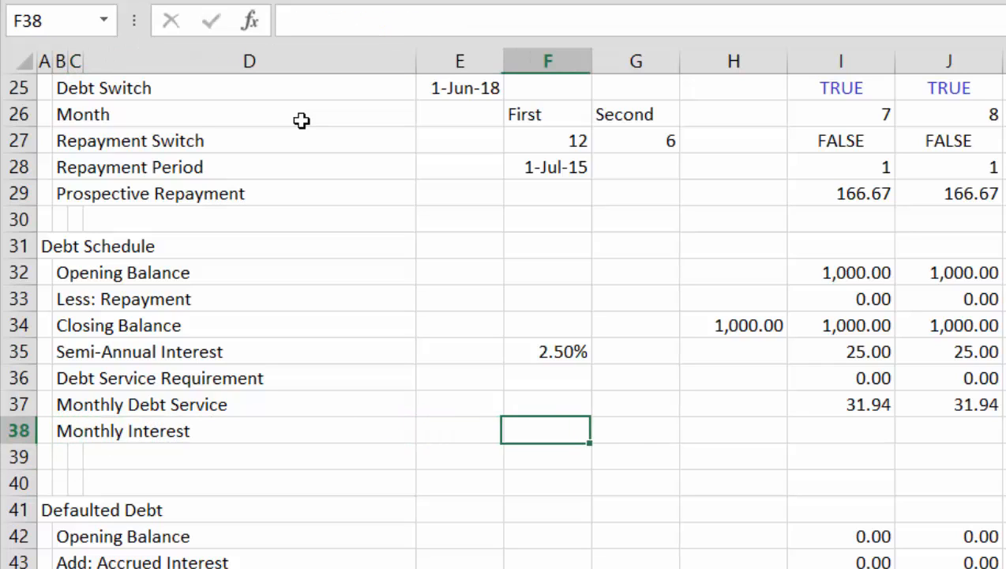
text(=)
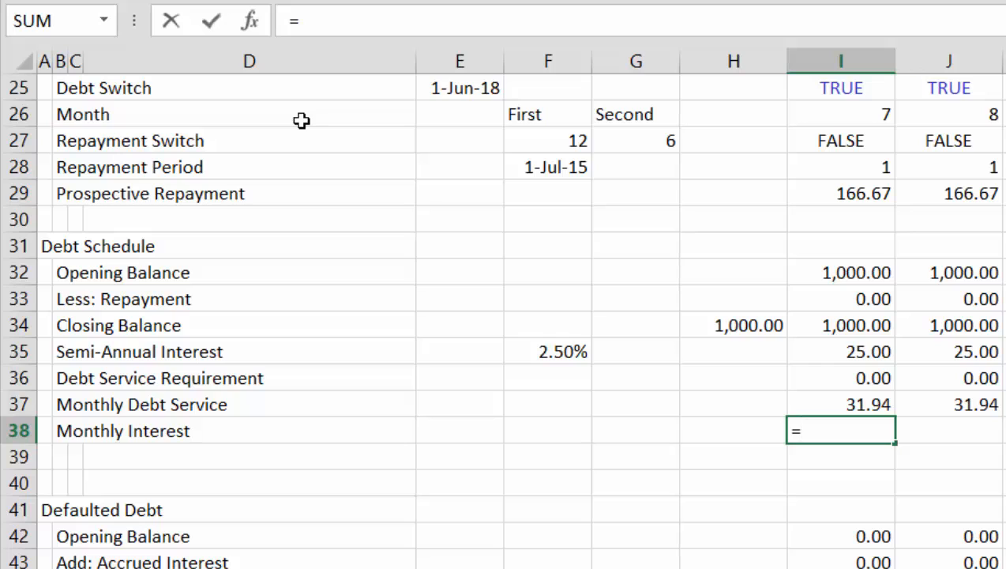
key(Up)
key(Up)
key(Up)
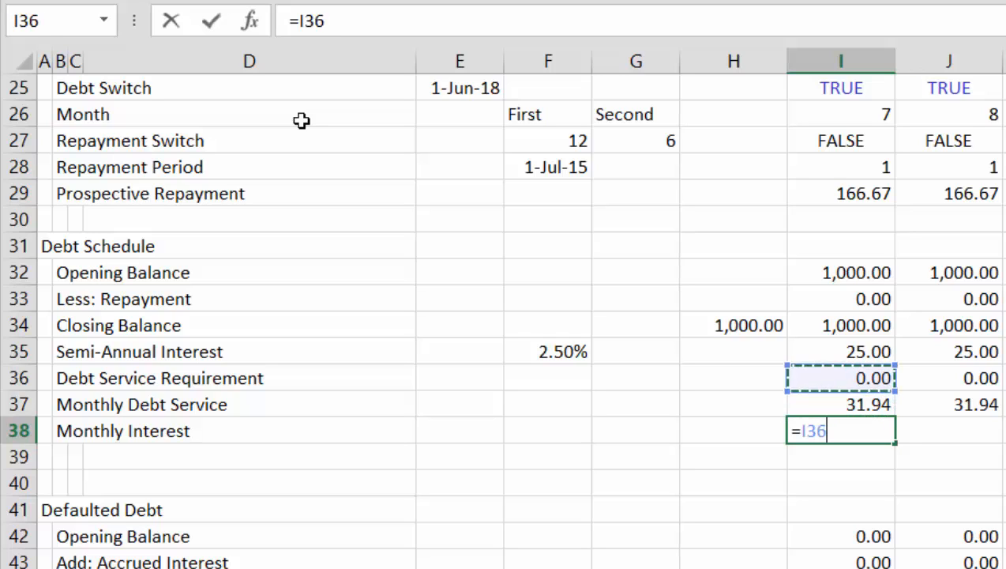
text(/)
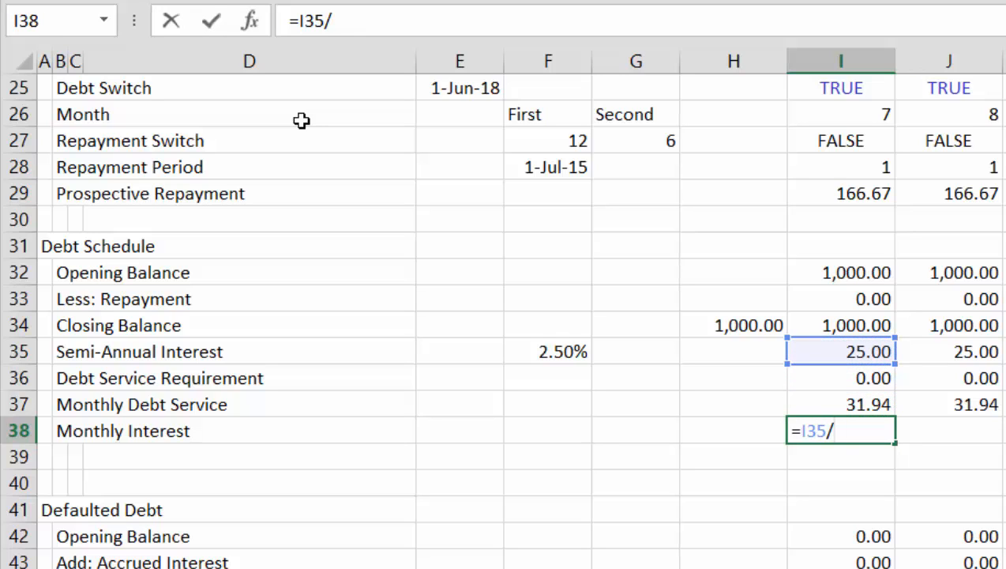
text(6)
key(Return)
key(Up)
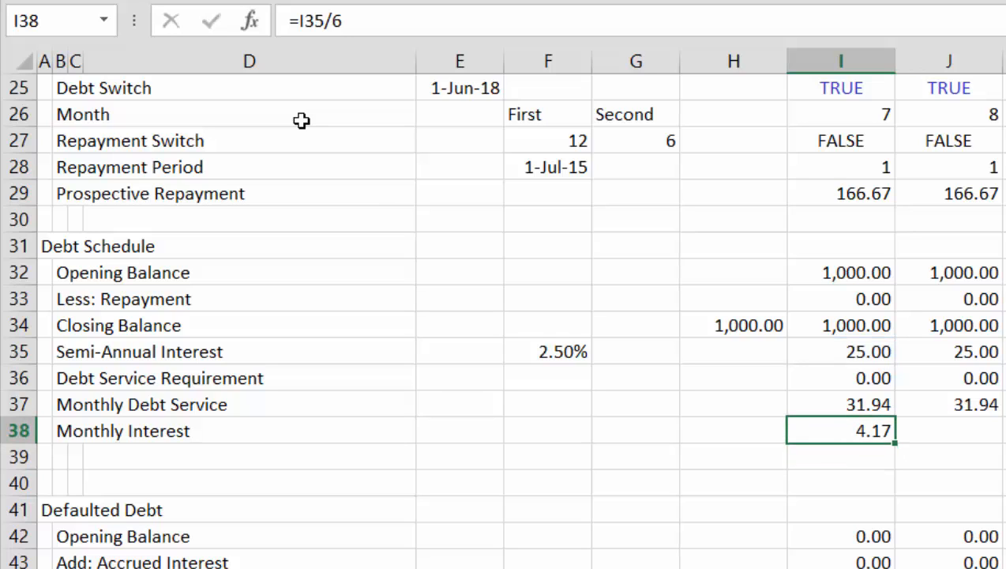
key(shift+Right)
key(ctrl+r)
Insert two blank rows at row 39, below Monthly Interest.
key(Down)
key(Left)
key(Left)
key(Left)
key(Left)
key(Left)
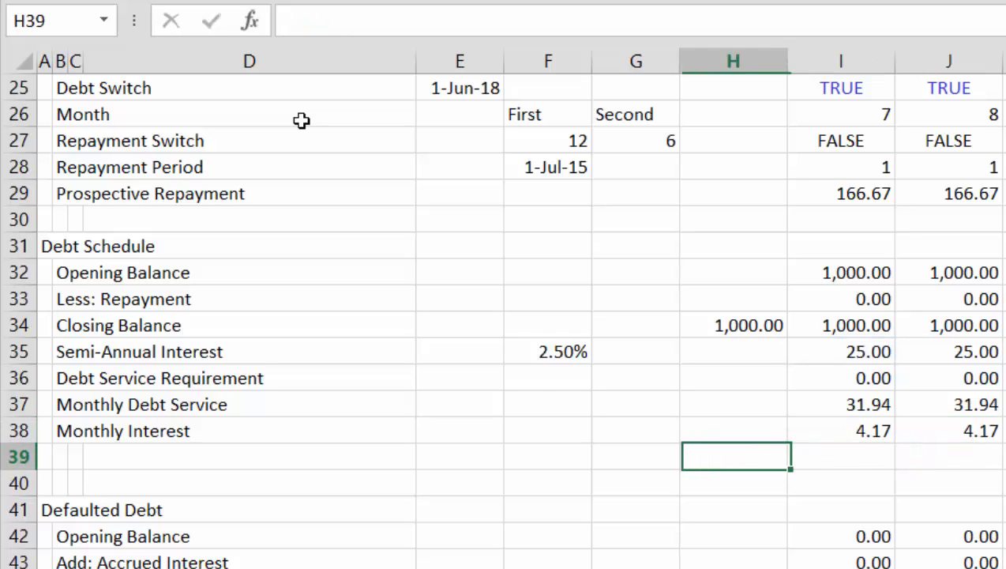
key(Left)
key(Left)
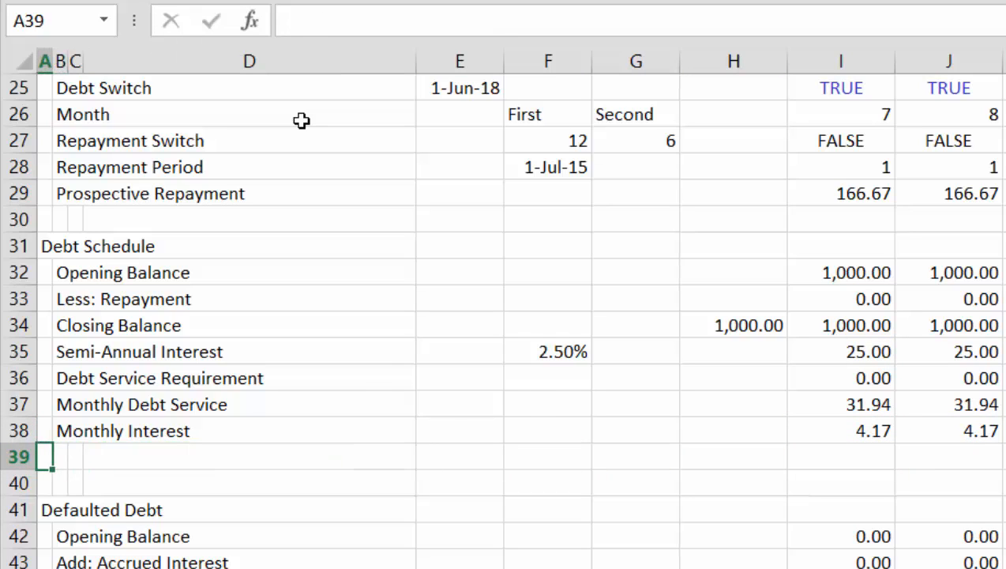
key(shift+space)
key(ctrl+shift+plus)
key(ctrl+shift+plus)
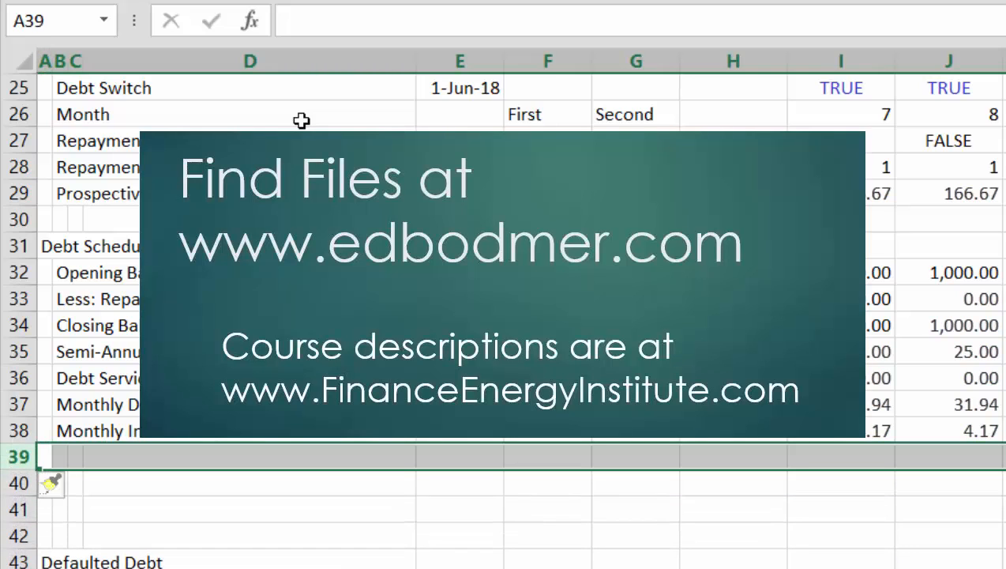
Enter the section heading "Accured Interest" in cell A40 and insert four blank rows below it at row 41.
key(Down)
key(Right)
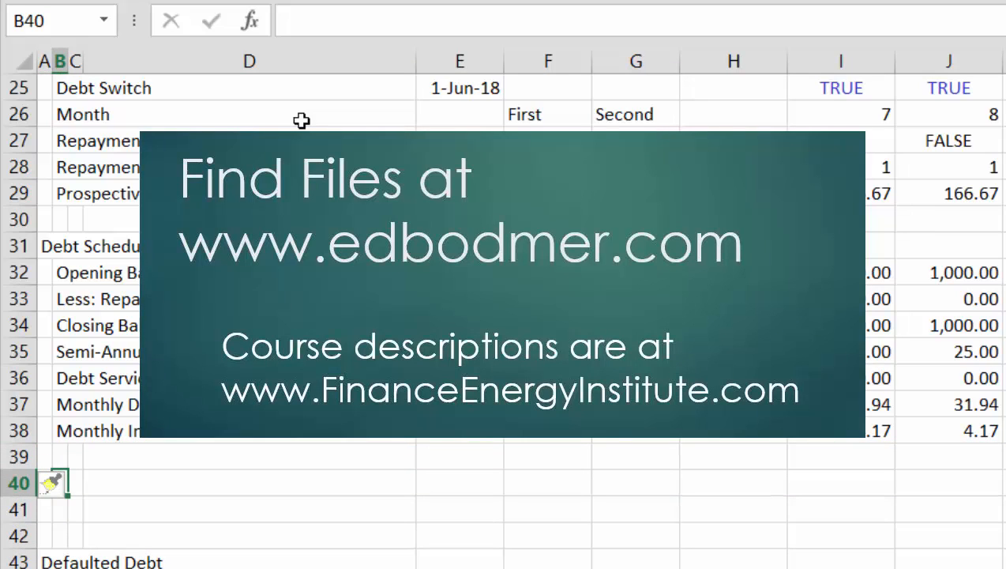
key(Left)
text(Accur)
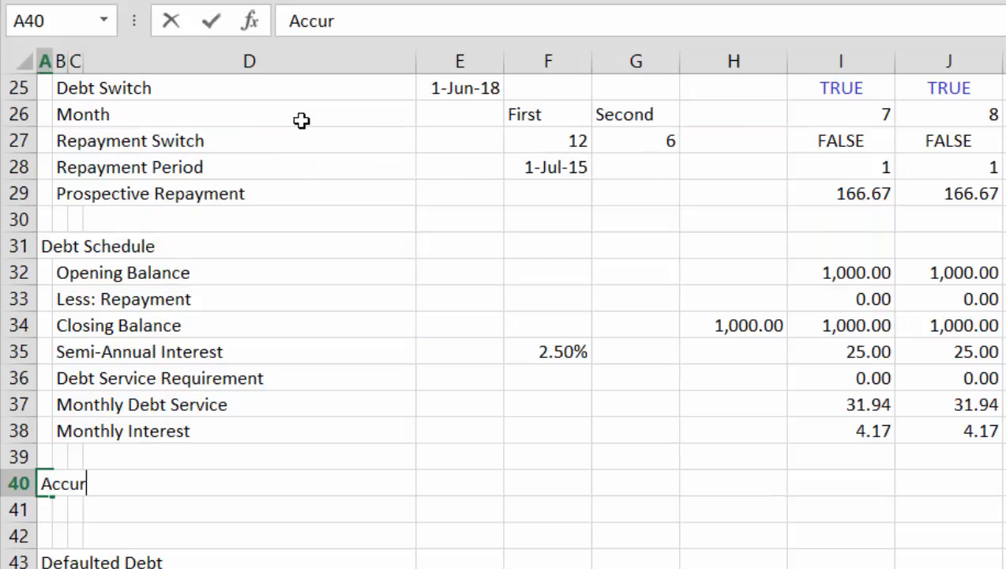
text(ed Interest)
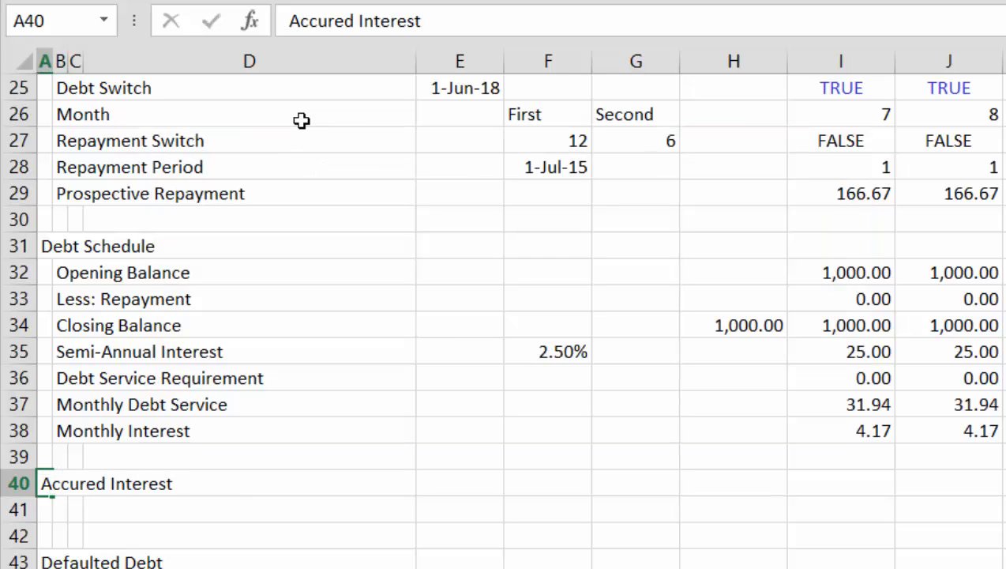
key(Return)
key(shift+space)
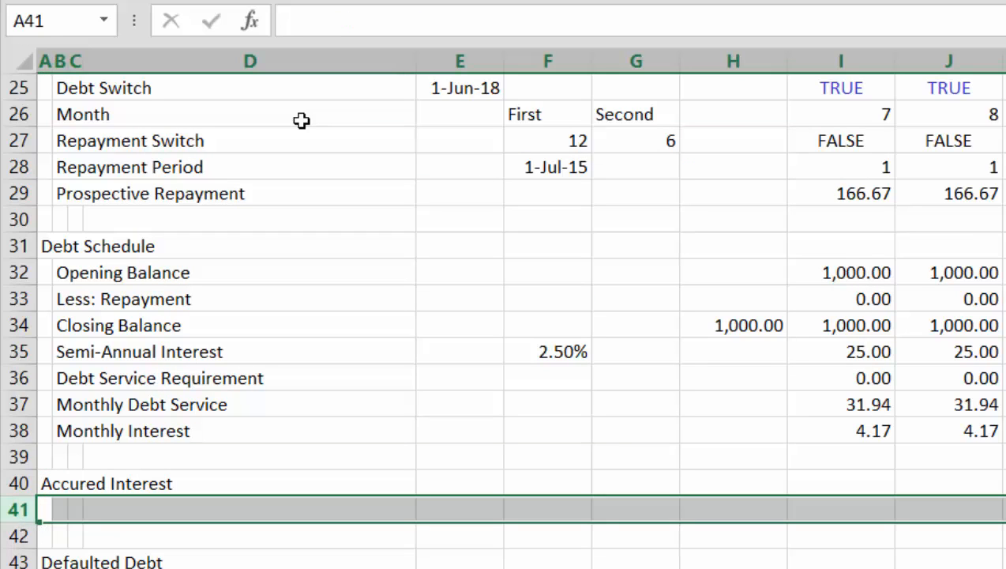
key(ctrl+shift+plus)
Label B41 "Opening Balance" and B42 "Add: Interest Accrued" under the new section heading.
key(Right)
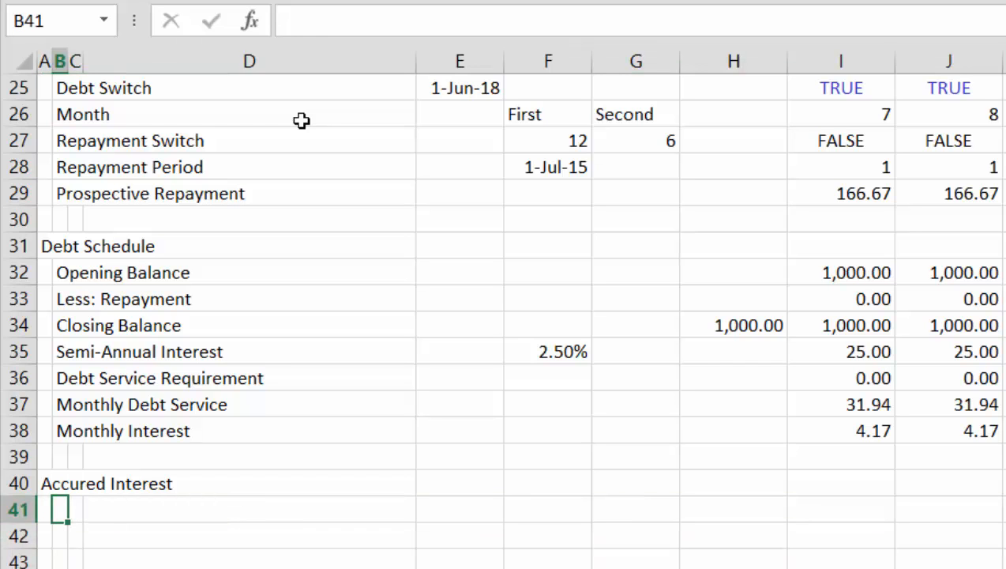
text(Opening)
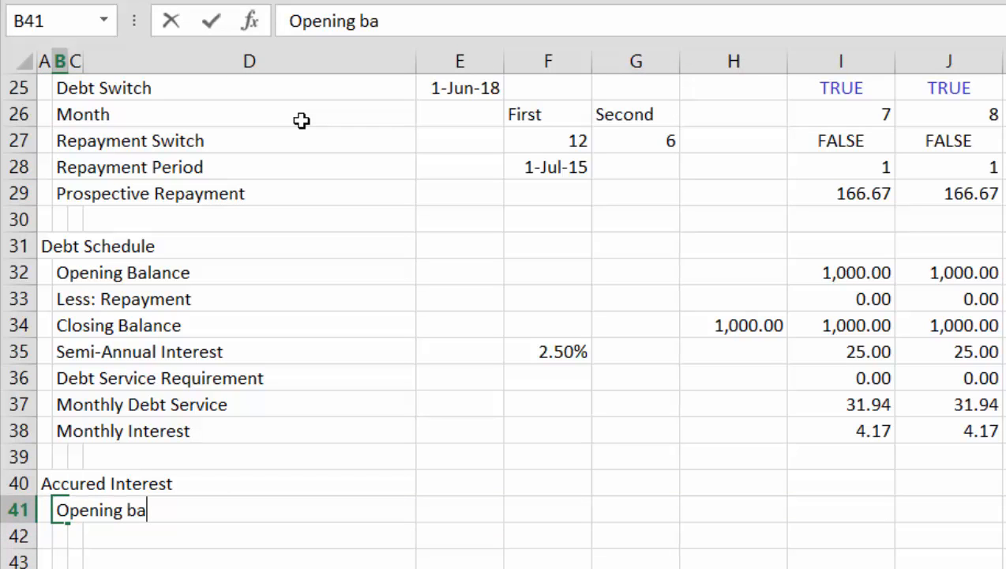
text( Balance)
key(Return)
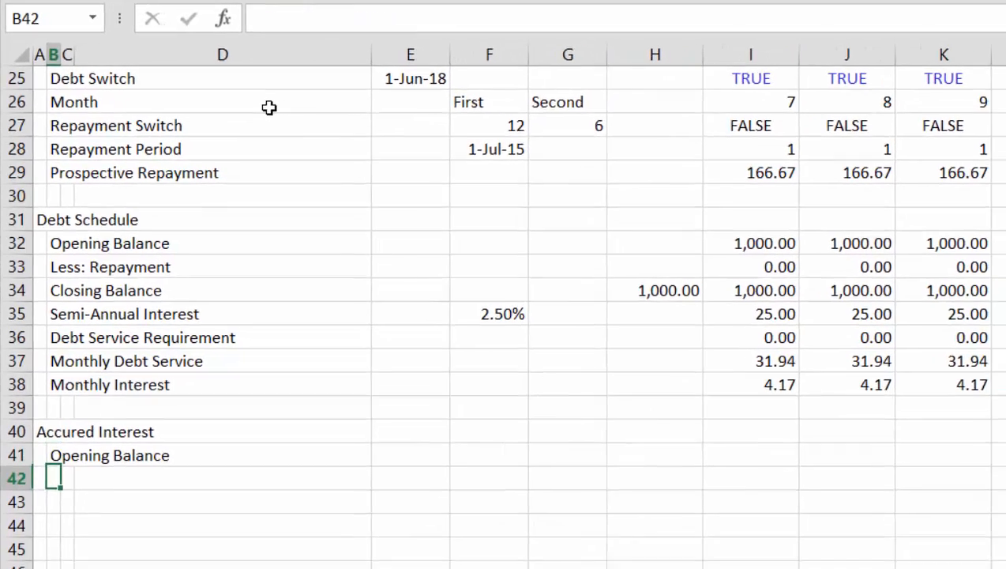
text(A)
text(dd: Interest)
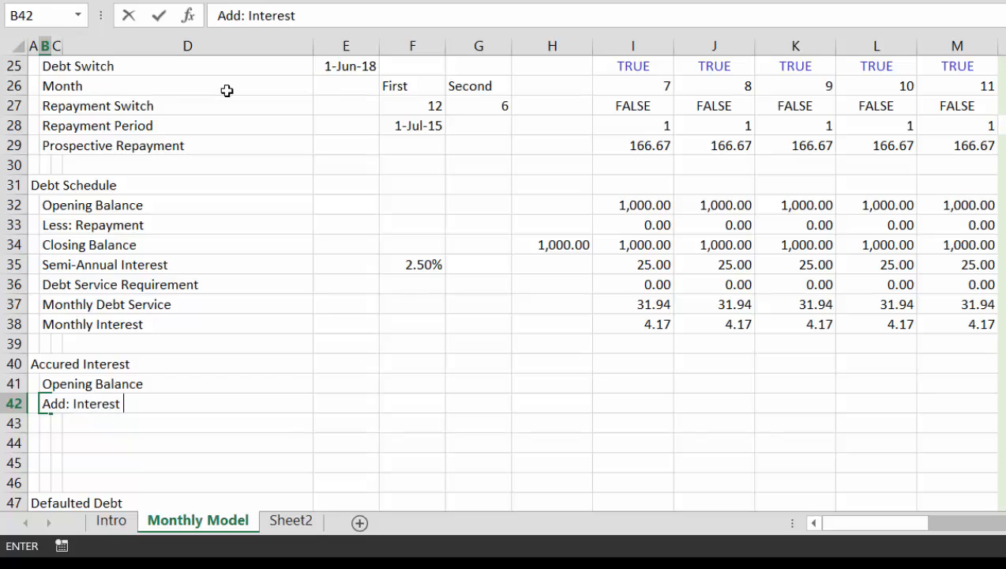
text(d)
key(Return)
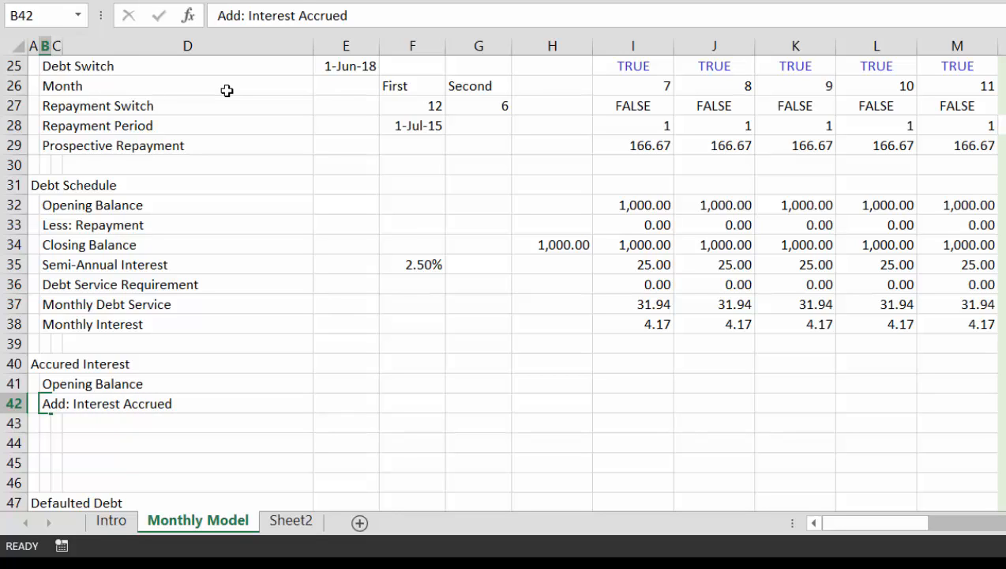
Label B43 "Less: Interest Paid" and B44 "Closing Balance" to complete the account's row labels.
text(Less: Interest Paid)
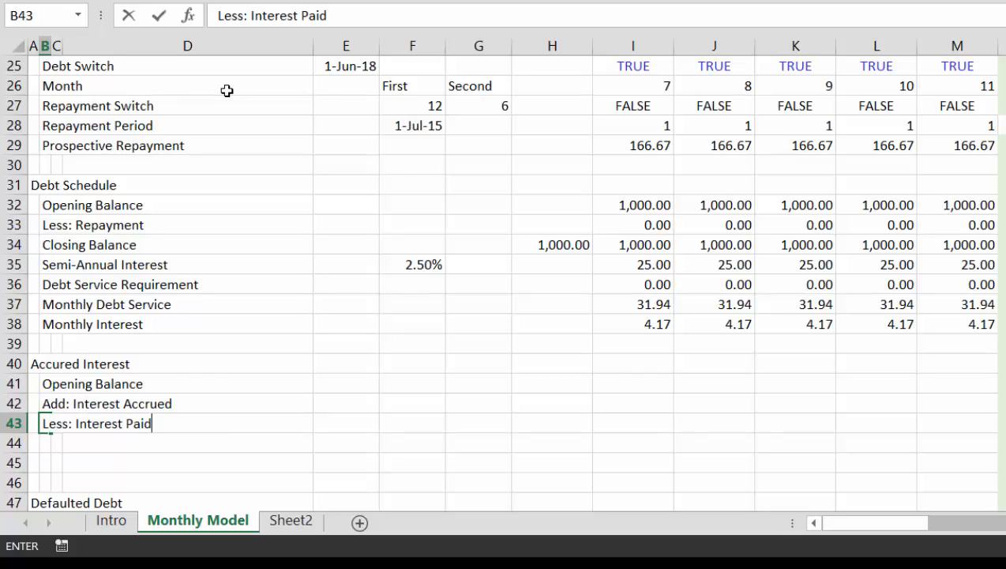
key(Return)
text(Closi)
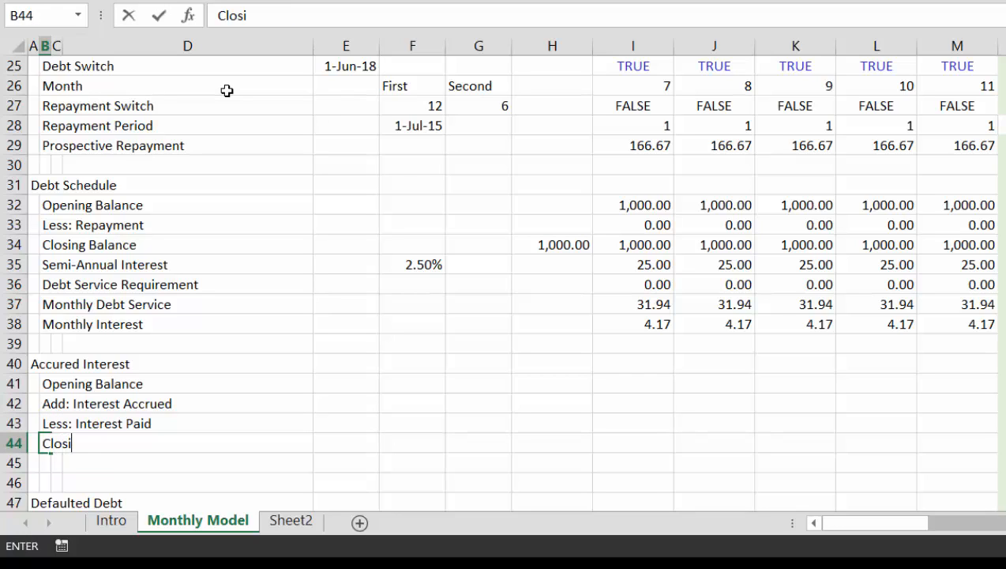
text(ng Balancw)
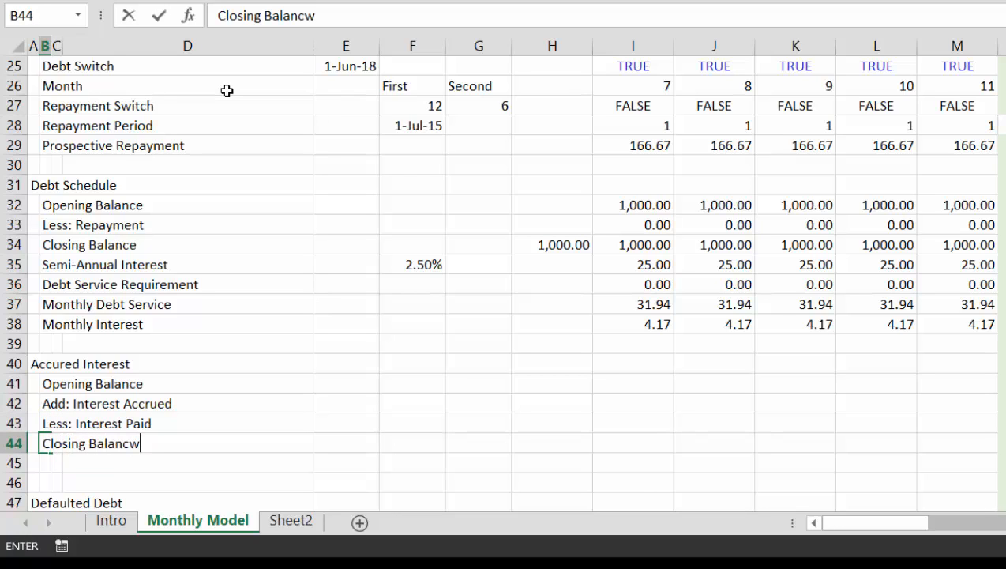
key(Return)
Link the first month's accrued interest Opening Balance in I41 to the previous closing balance with =H44.
key(Up)
key(Up)
key(Up)
key(Up)
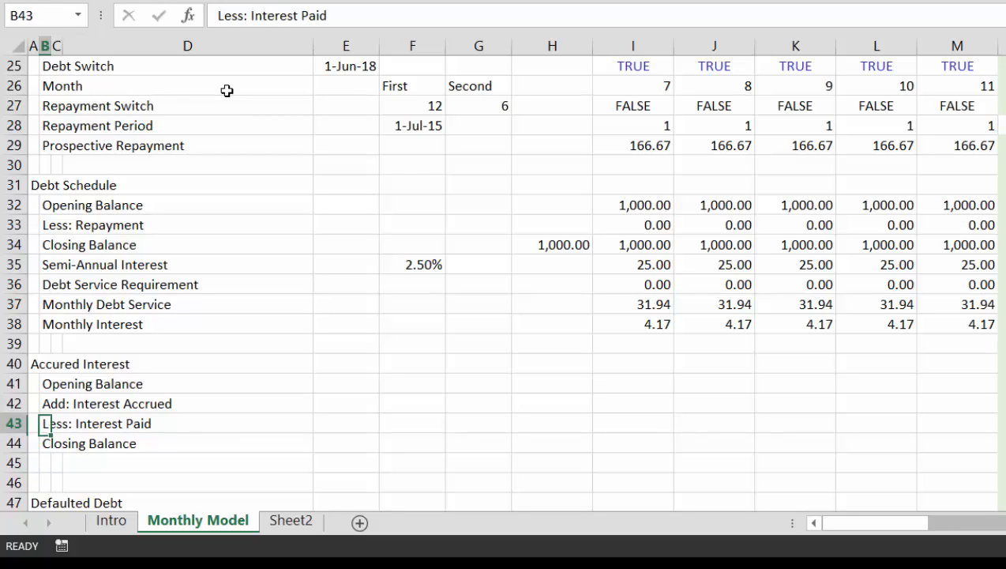
key(Right)
key(Right)
key(Right)
key(Right)
key(Right)
key(Right)
key(Right)
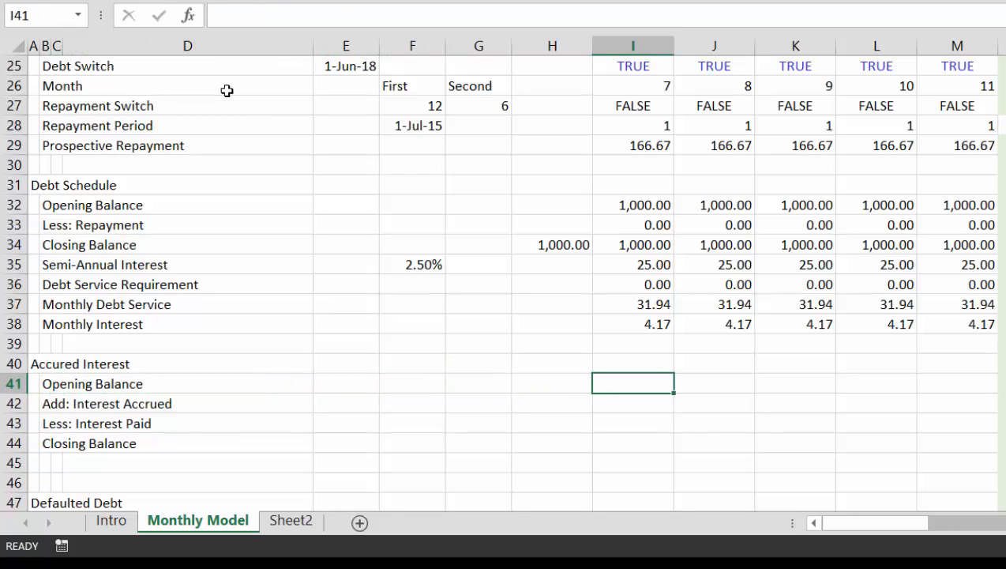
text(=)
key(Down)
key(Down)
key(Down)
key(Left)
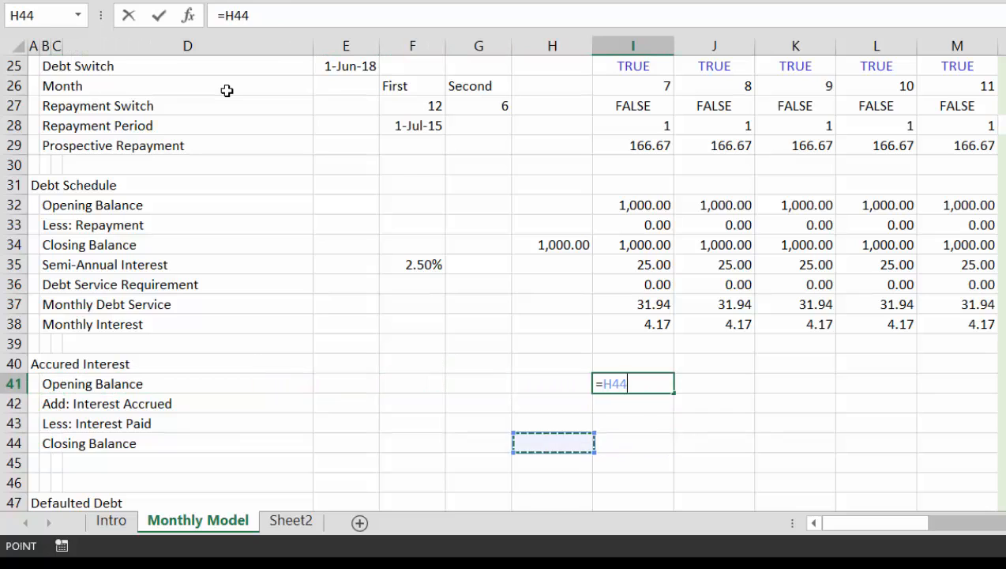
key(Return)
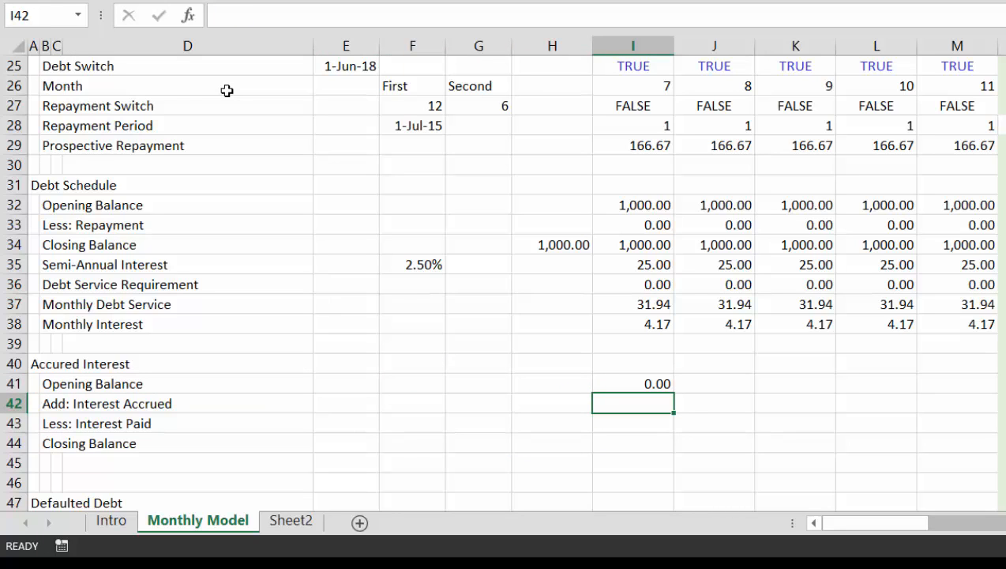
Link Add: Interest Accrued in I42 to the Monthly Interest row with =I38.
text(=)
key(Up)
key(Up)
key(Up)
key(Up)
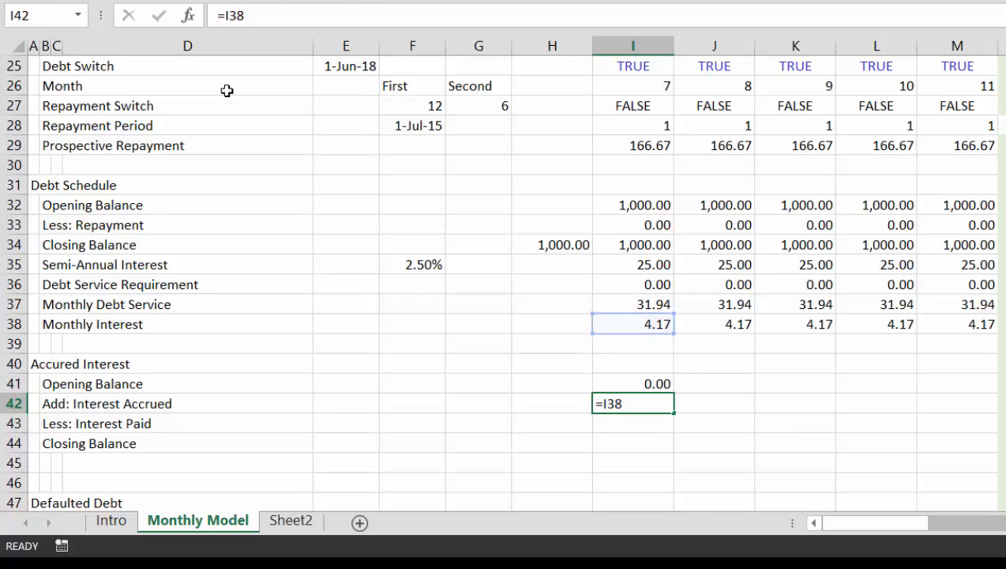
key(Return)
Calculate Less: Interest Paid in I43 as Semi-Annual Interest times the Repayment Switch with =I35*I27.
text(=)
key(Up)
key(Up)
key(Up)
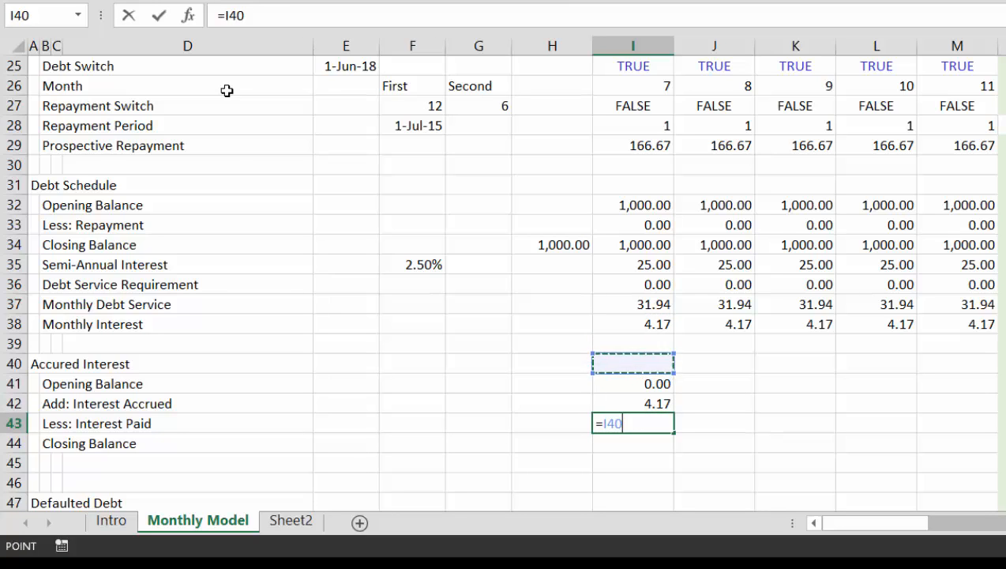
key(Up)
key(Up)
key(Up)
key(Up)
key(Up)
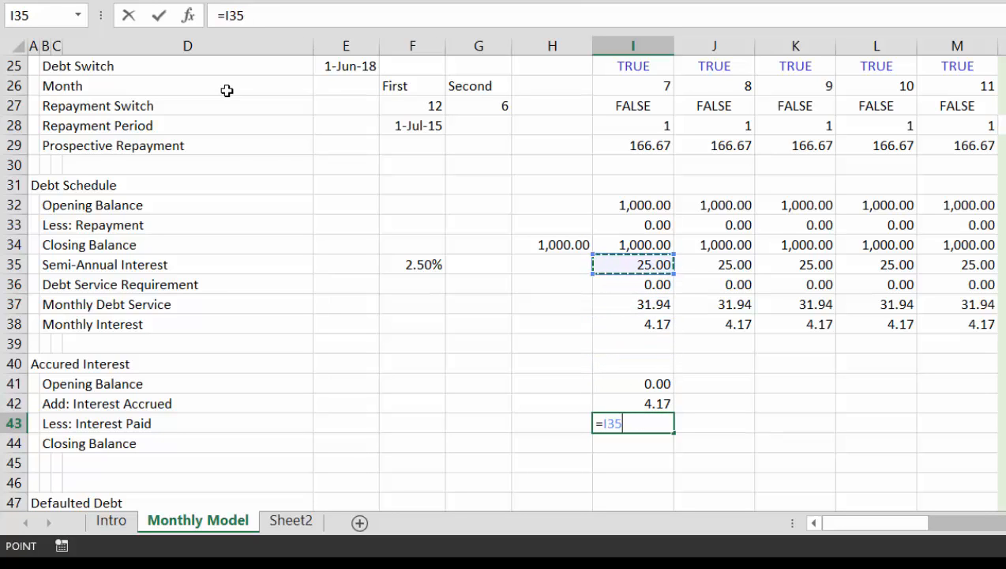
text(*)
key(Up)
key(Up)
key(Up)
key(Up)
key(Up)
key(Up)
key(Up)
key(Up)
key(Up)
key(Up)
key(Up)
key(Up)
key(Up)
key(Up)
key(Up)
key(Up)
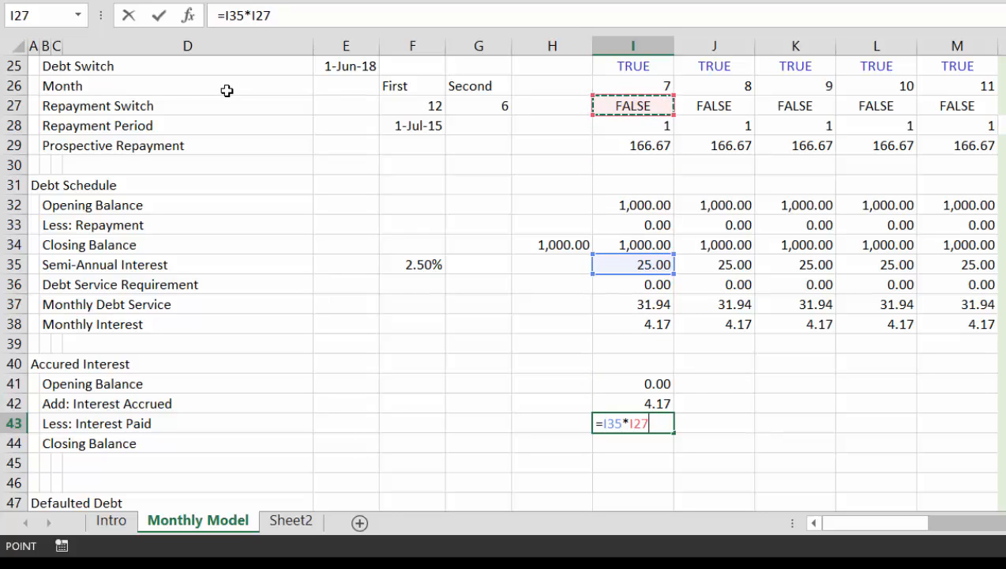
key(Down)
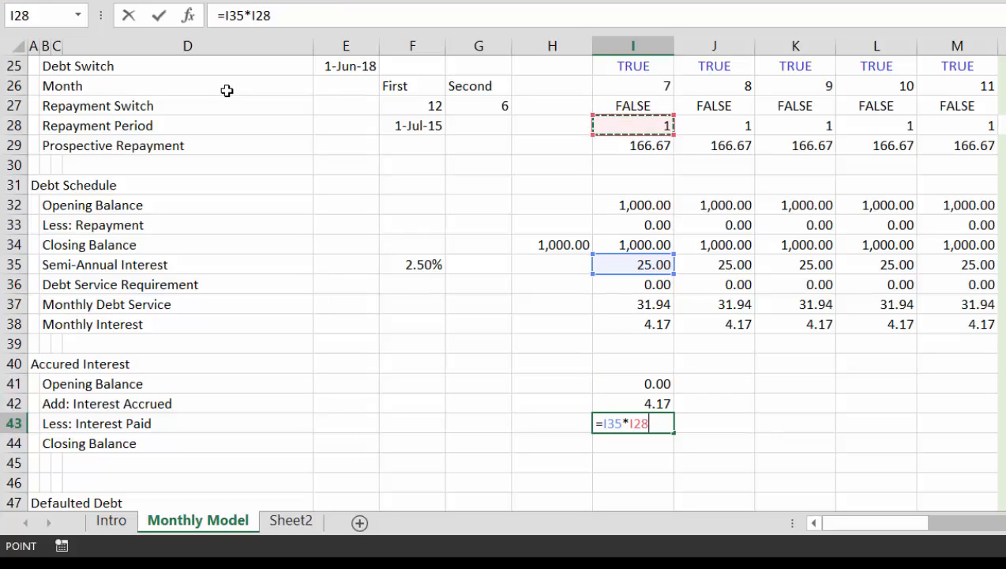
key(Up)
key(Return)
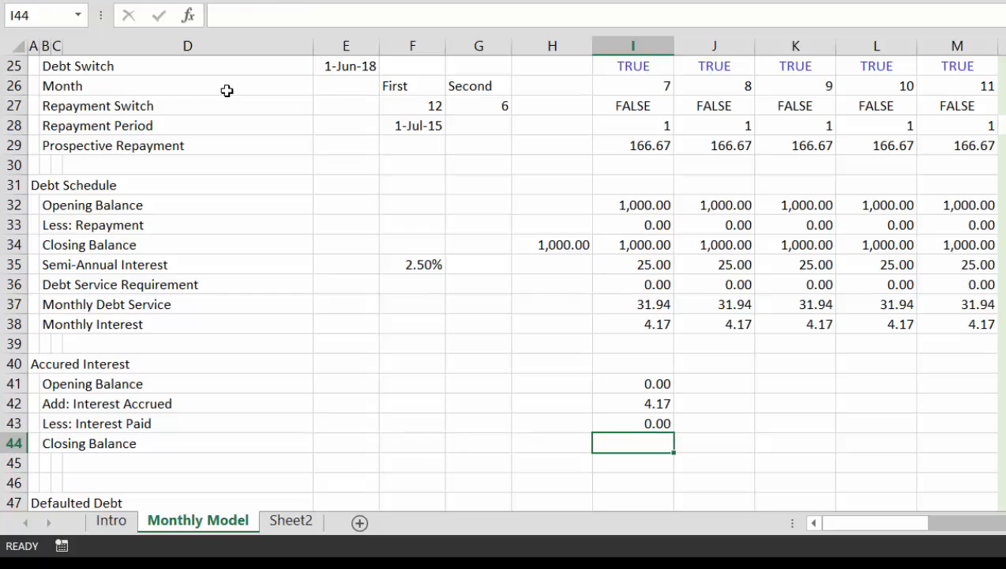
Calculate the accrued interest Closing Balance in I44 with =I41+I42-I43.
text(=)
key(Up)
key(Up)
key(Up)
text(+)
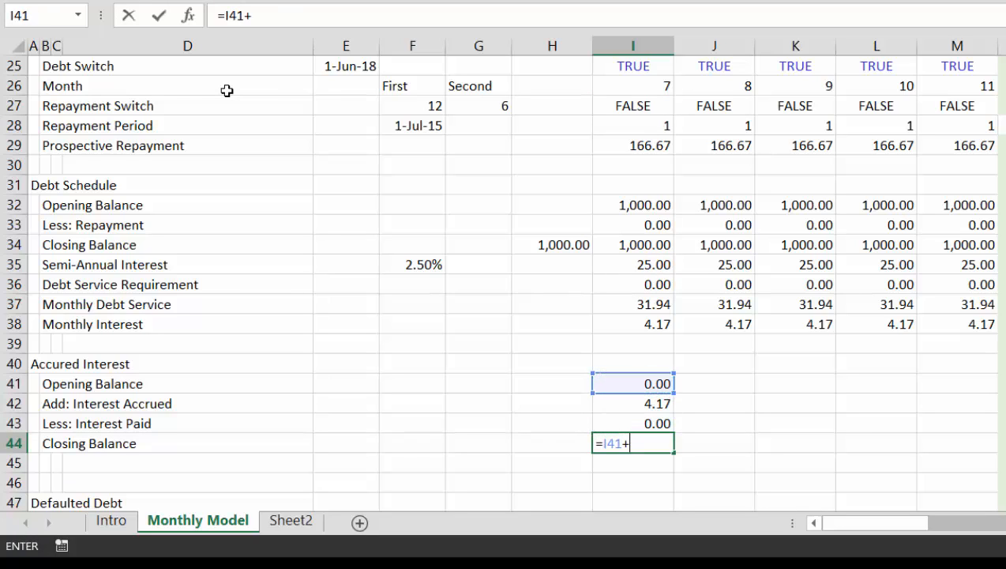
key(Up)
key(Up)
text(-)
key(Up)
key(ctrl+Return)
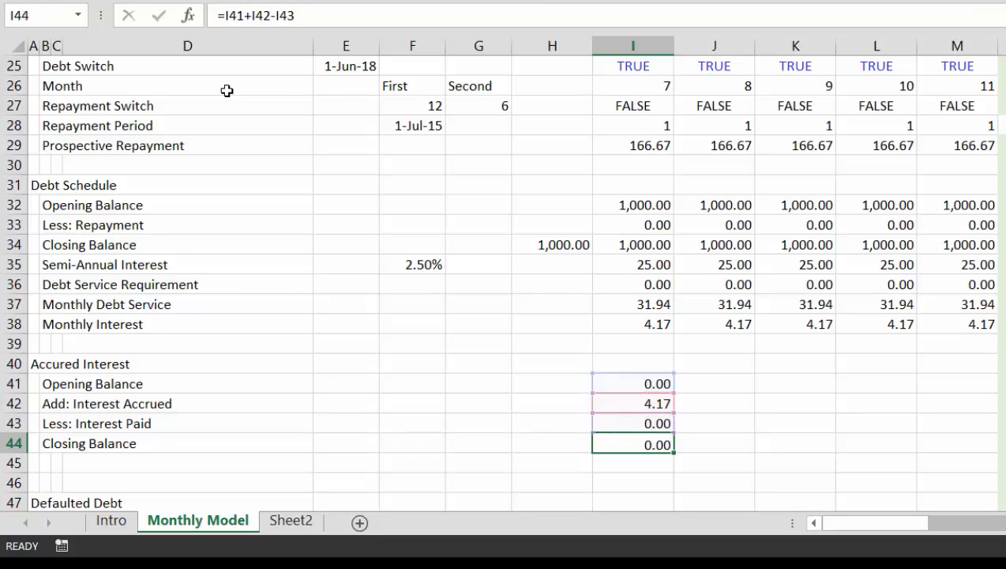
Copy the accrued interest formulas in I41:I44 across all the following months.
key(Up)
key(Up)
key(Up)
key(shift+Down)
key(shift+Down)
key(shift+Down)
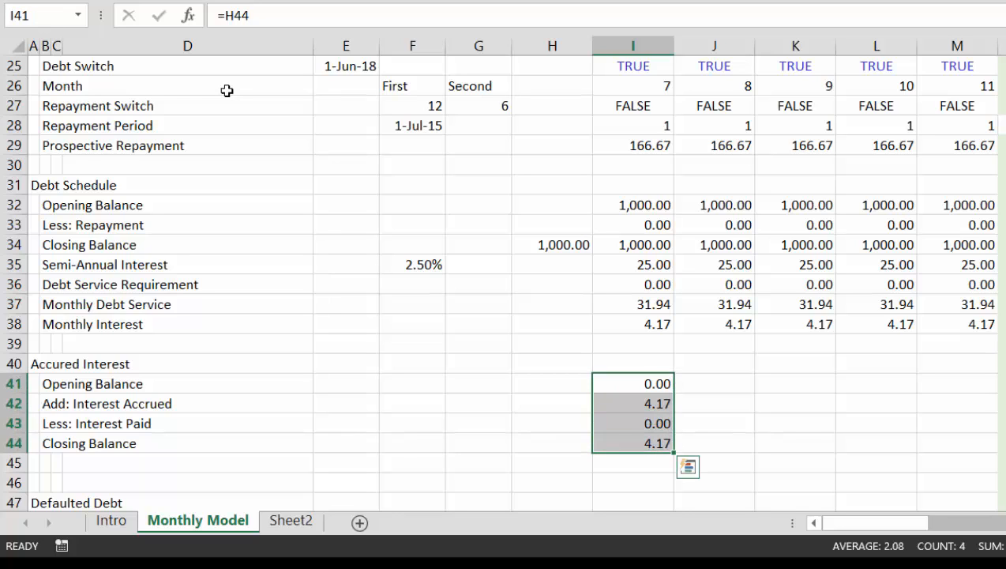
key(ctrl+shift+r)
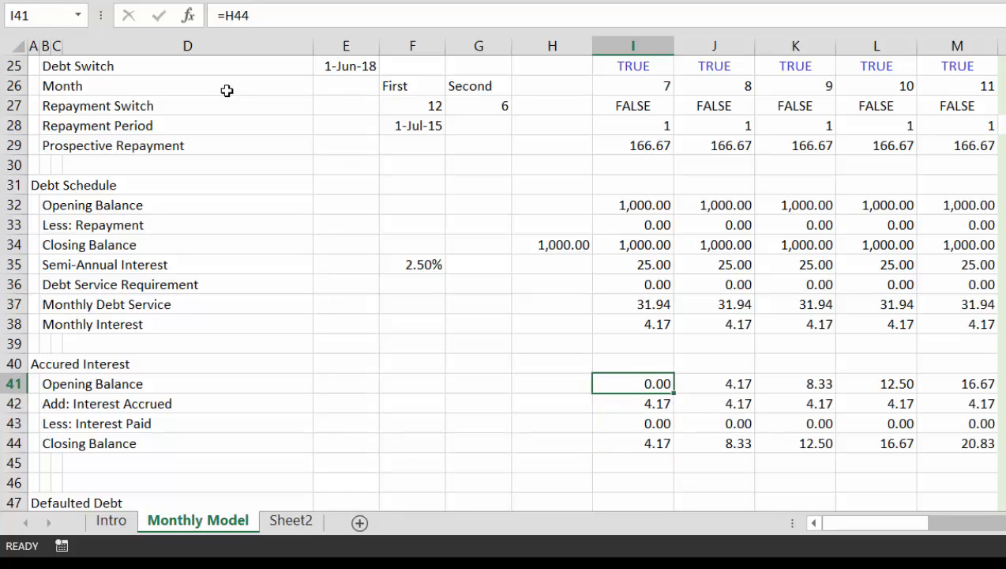
Examine the accrued interest balances across the months through the repayment dates to the end of the debt.
key(Right)
key(Right)
key(Right)
key(Right)
key(Right)
key(Down)
key(Down)
key(Down)
key(Down)
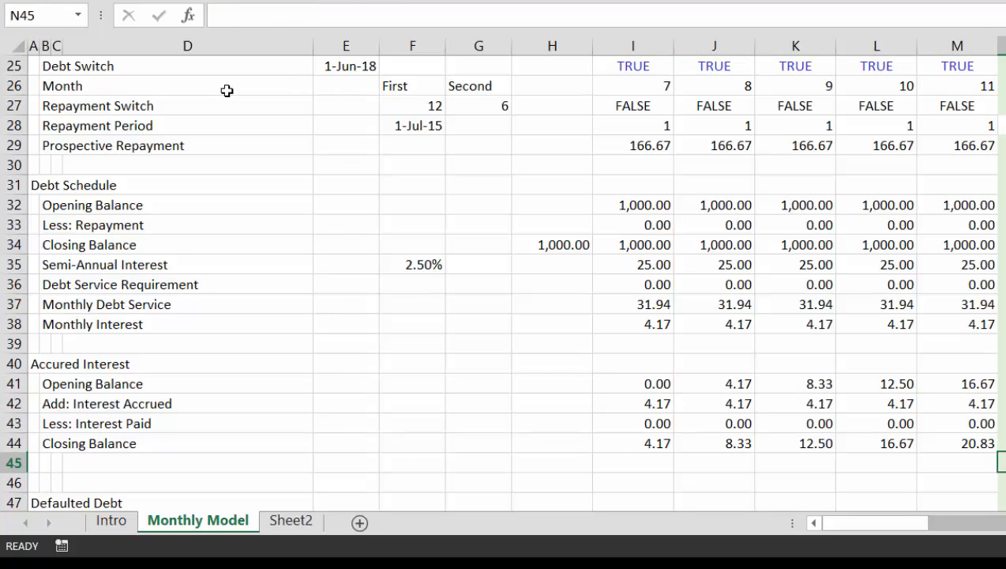
key(Right)
key(Right)
key(Right)
key(Right)
key(Right)
key(Right)
key(Right)
key(Right)
key(Right)
key(Right)
key(Right)
key(Right)
key(Right)
key(Right)
key(Right)
key(Right)
key(Right)
key(Right)
key(Right)
key(Right)
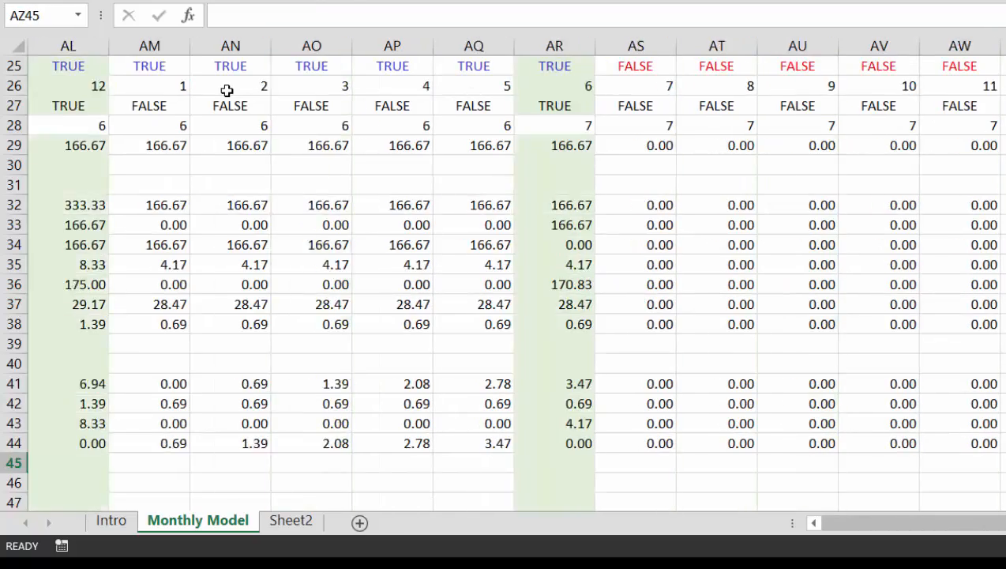
key(Left)
key(Left)
key(Left)
key(Left)
key(Left)
key(Left)
key(Left)
key(Left)
key(Left)
key(Left)
key(Left)
key(Left)
key(Left)
key(Left)
key(Left)
key(Left)
key(Left)
key(Left)
key(Left)
key(Left)
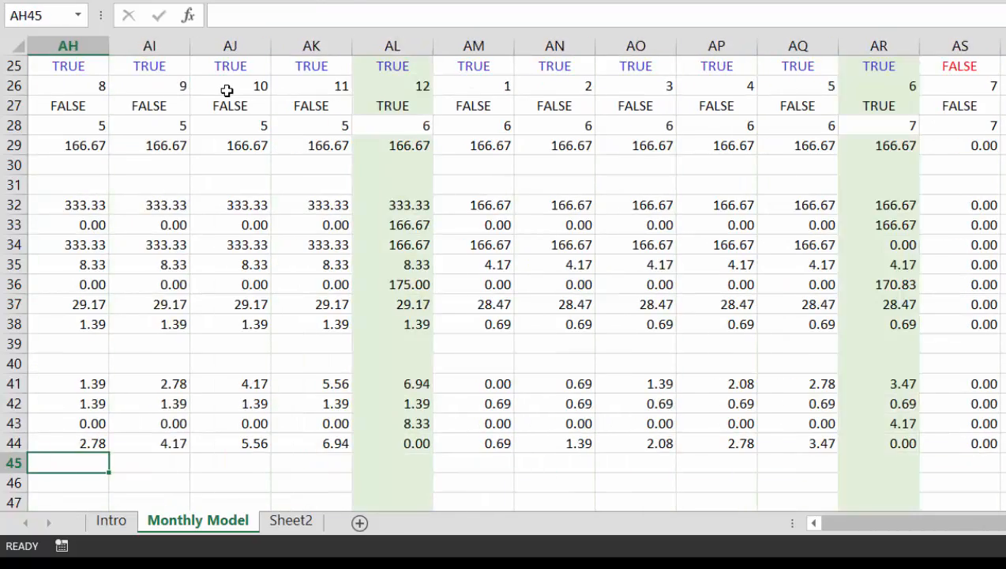
Delete the surplus blank row 46 above the Defaulted Debt section.
key(Down)
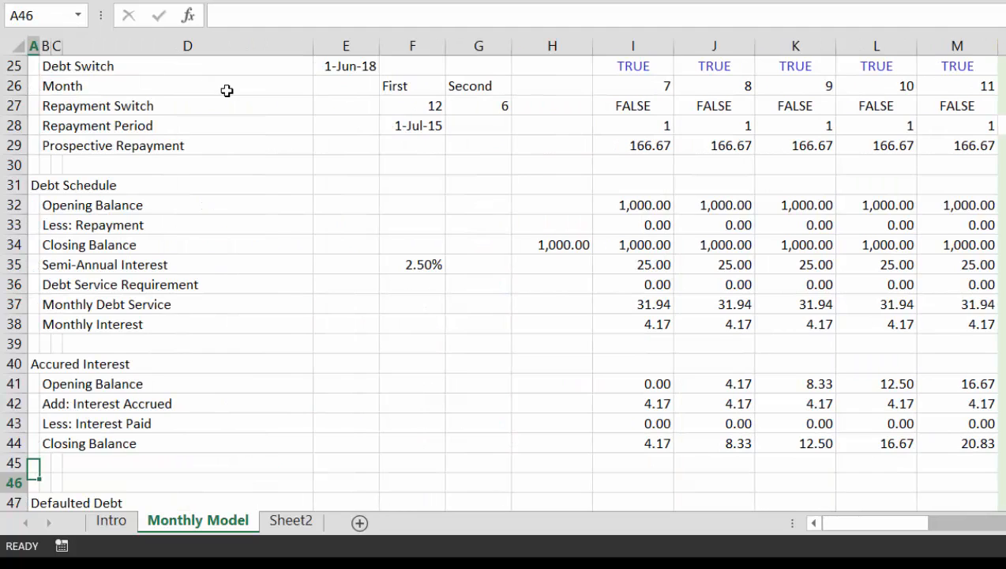
key(Down)
key(Down)
key(Up)
key(Up)
key(shift+space)
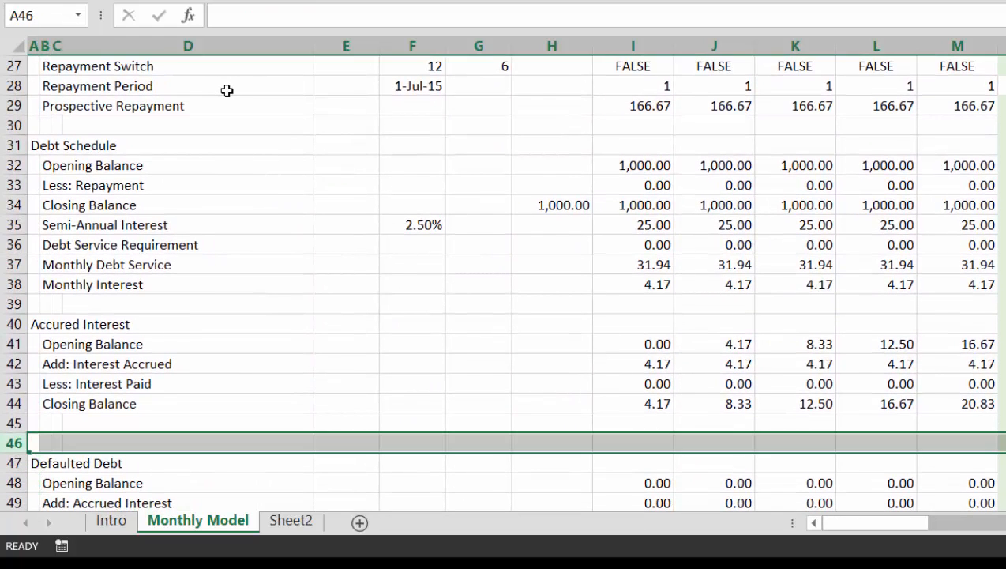
key(ctrl+minus)
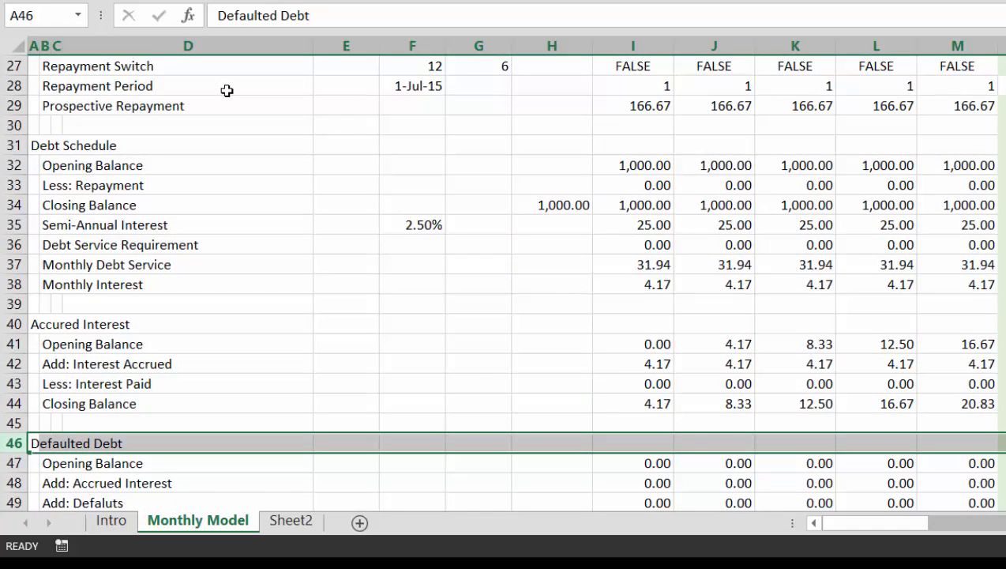
Insert eight blank rows at row 66, between the Debt Service Account and Cash Flow Waterfall sections.
key(Up)
key(Up)
key(Down)
key(Down)
key(Down)
key(Down)
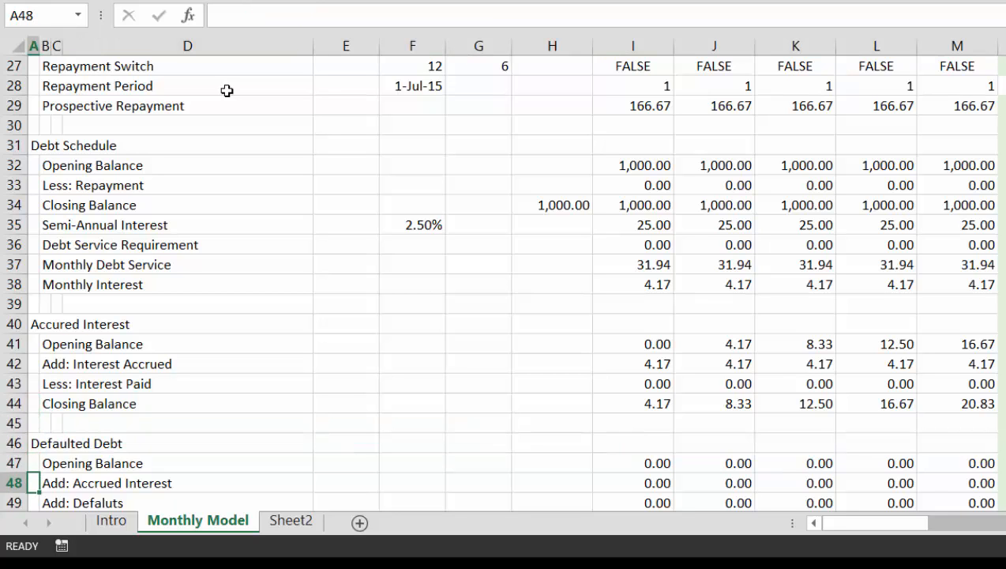
key(Down)
key(Down)
key(Down)
key(Down)
key(Down)
key(Down)
key(Down)
key(Down)
key(Down)
key(Down)
key(Down)
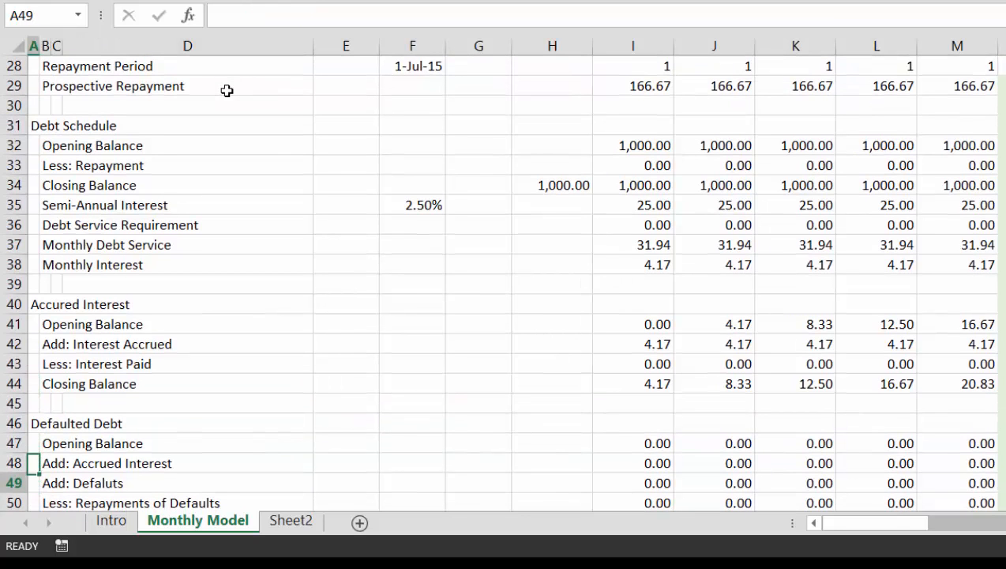
key(Down)
key(Down)
key(Down)
key(Down)
key(Down)
key(Down)
key(Up)
key(Up)
key(Up)
key(Up)
key(Up)
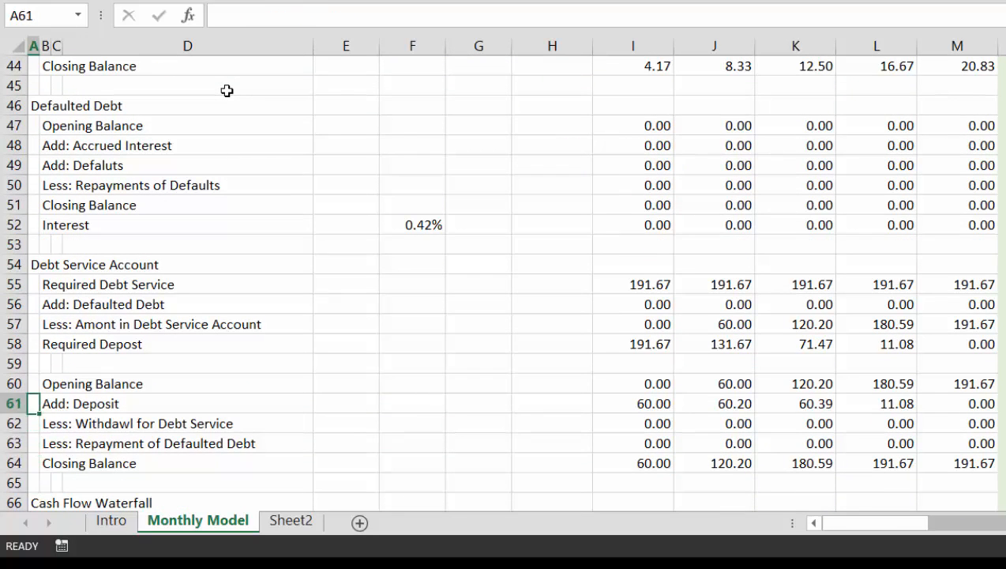
key(Down)
key(Down)
key(Down)
key(Down)
key(Down)
key(Down)
key(Down)
key(Down)
key(Down)
key(Down)
key(Up)
key(Up)
key(Up)
key(Up)
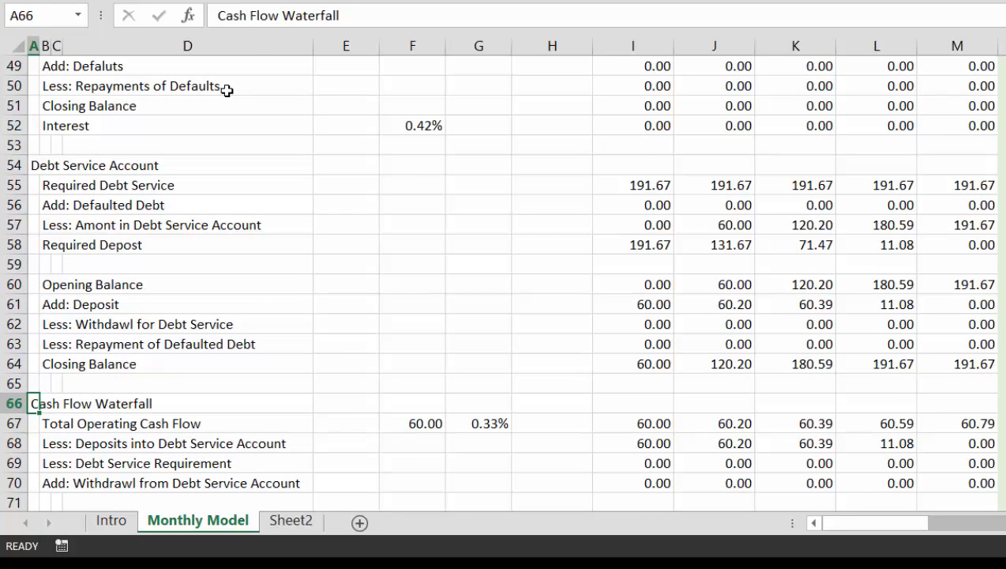
key(shift+space)
key(shift+Down)
key(shift+Down)
key(shift+Down)
key(shift+Down)
key(shift+Down)
key(shift+Down)
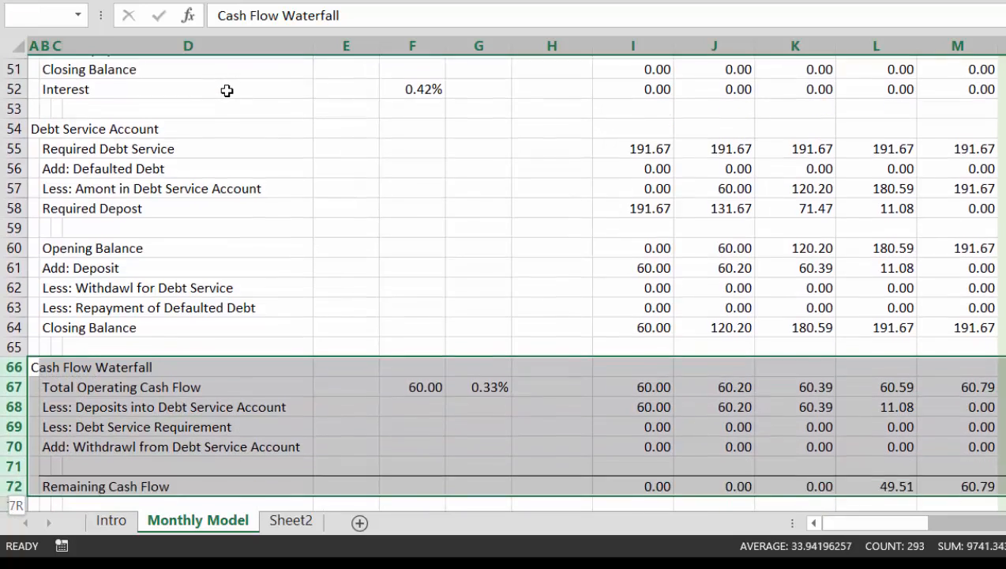
key(shift+Down)
key(ctrl+shift+plus)
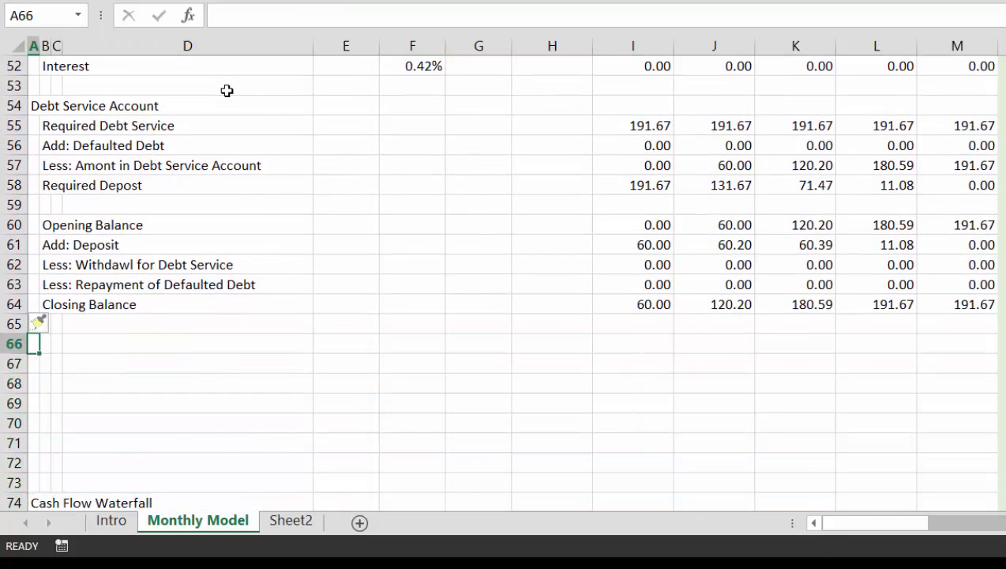
Enter the section heading Debt Service Reserve Account in A66.
text(eb)
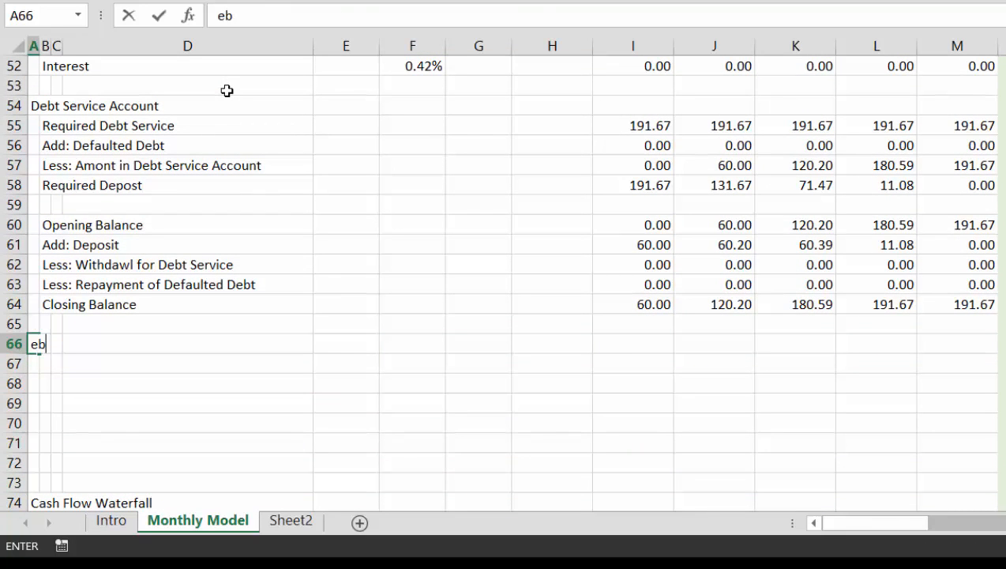
key(BackSpace)
key(BackSpace)
text(Debt)
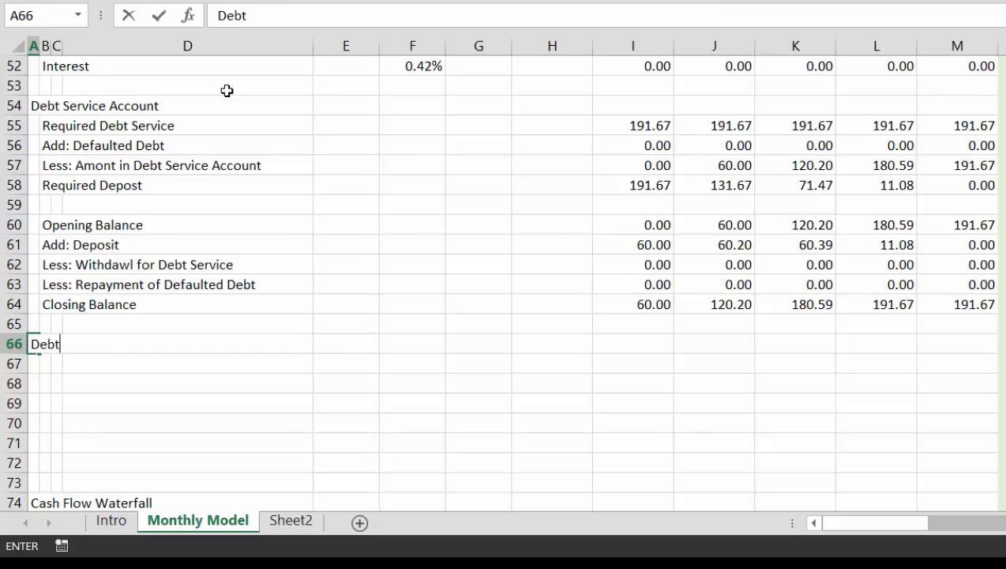
text( Service REs)
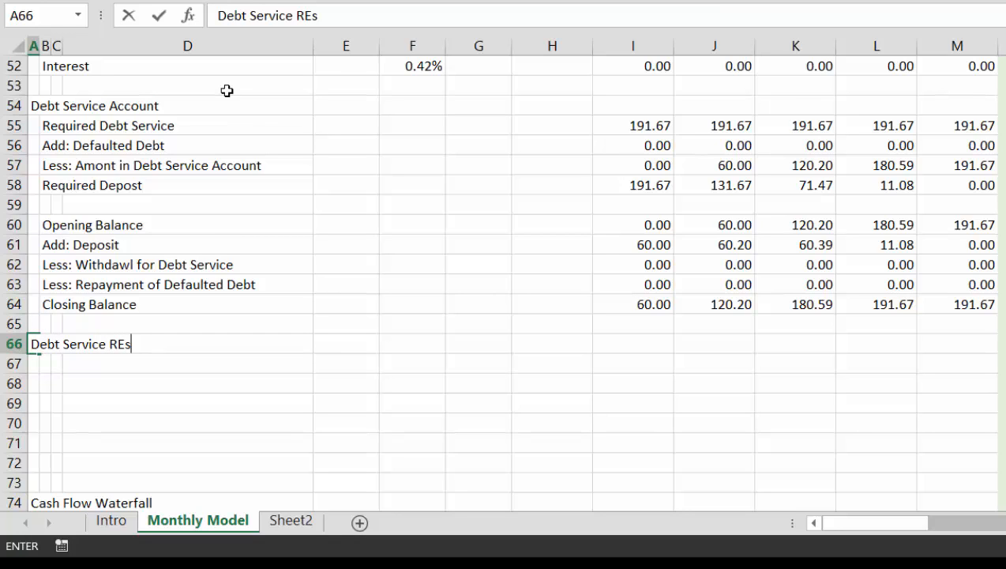
text(erver)
key(BackSpace)
key(BackSpace)
key(BackSpace)
key(BackSpace)
key(BackSpace)
key(BackSpace)
key(BackSpace)
text(eserve Account)
key(ctrl+Return)
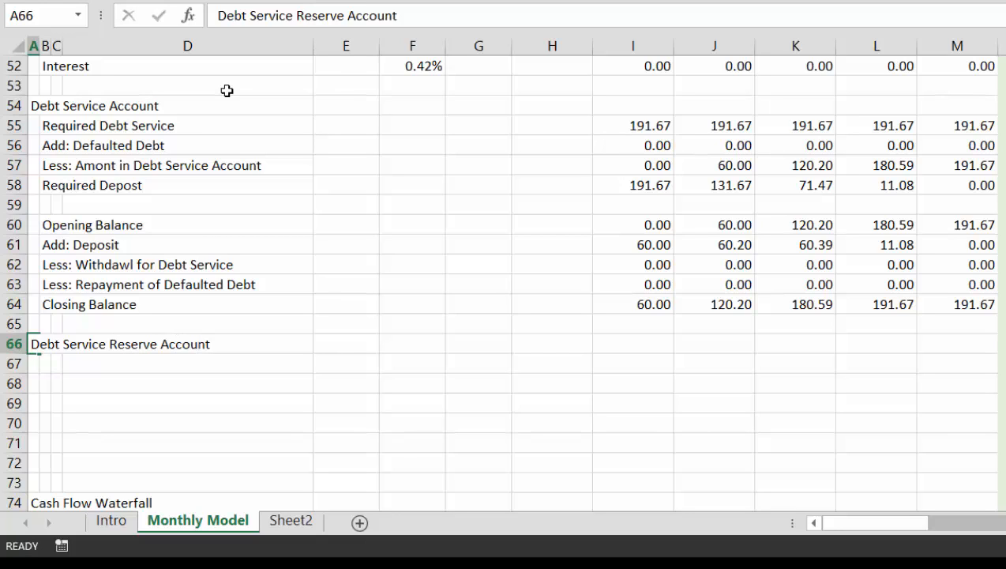
key(Down)
key(Right)
text(Ope)
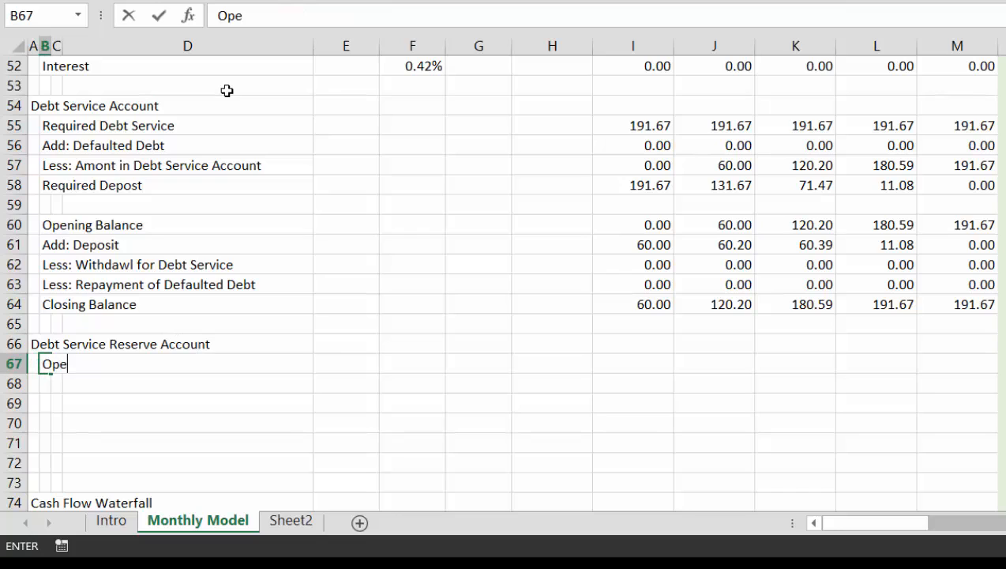
text(ning Balance)
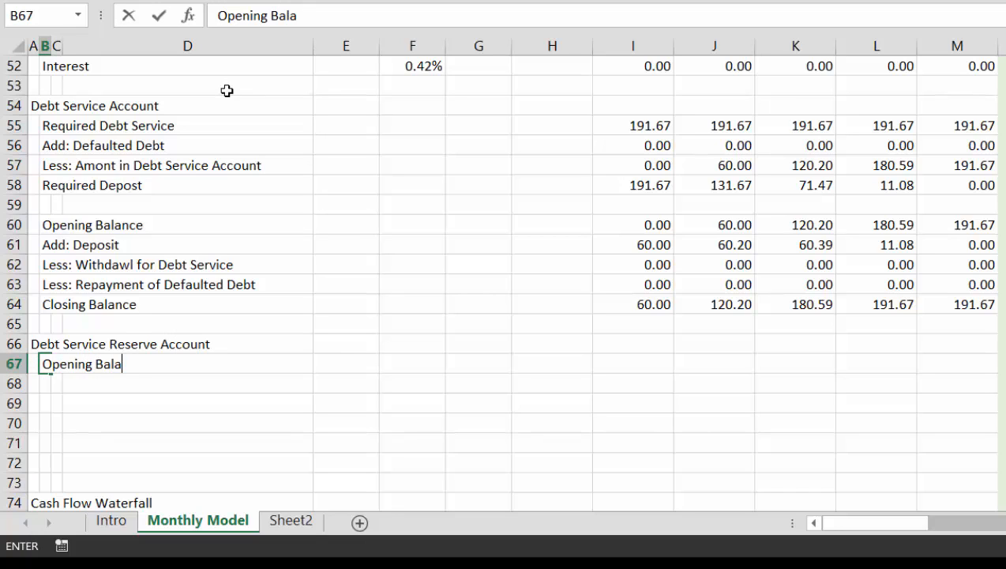
key(ctrl+Return)
key(Down)
text(Add:)
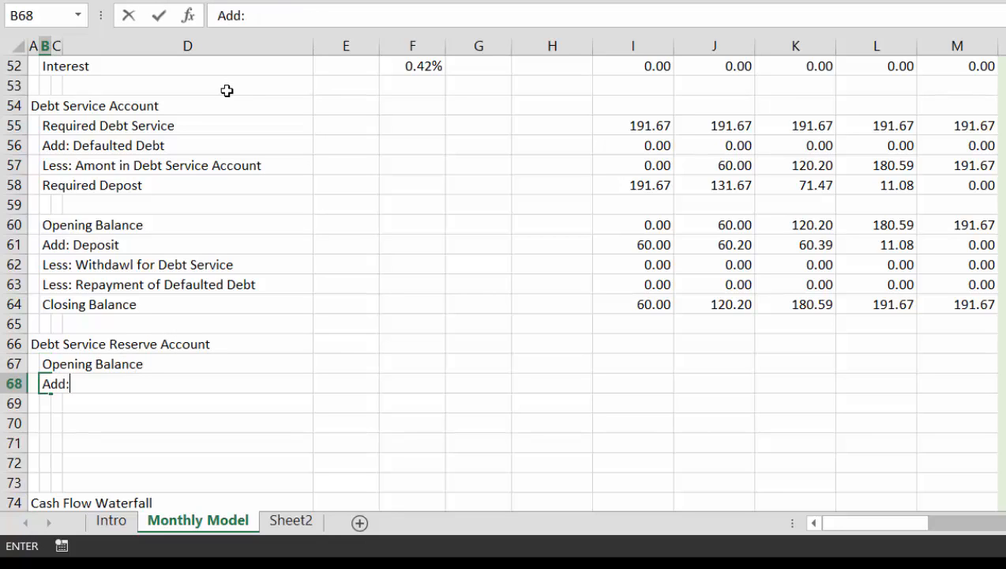
text( N)
key(BackSpace)
key(Escape)
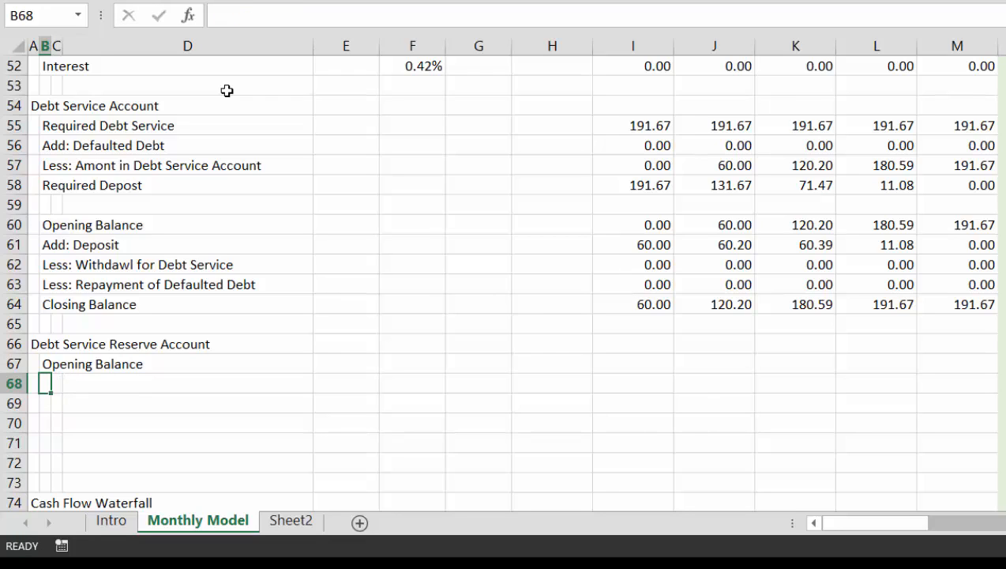
key(Up)
key(Delete)
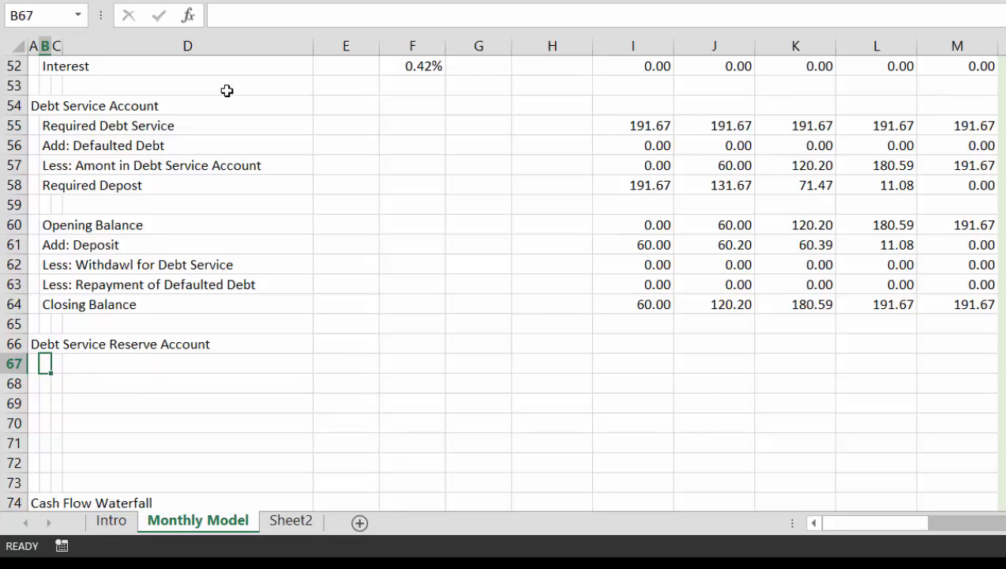
Label row 67 of the reserve account section Monthly Debt Service in column B.
text(Re)
key(ctrl+Return)
key(Right)
text(u)
key(ctrl+Return)
key(Delete)
key(Left)
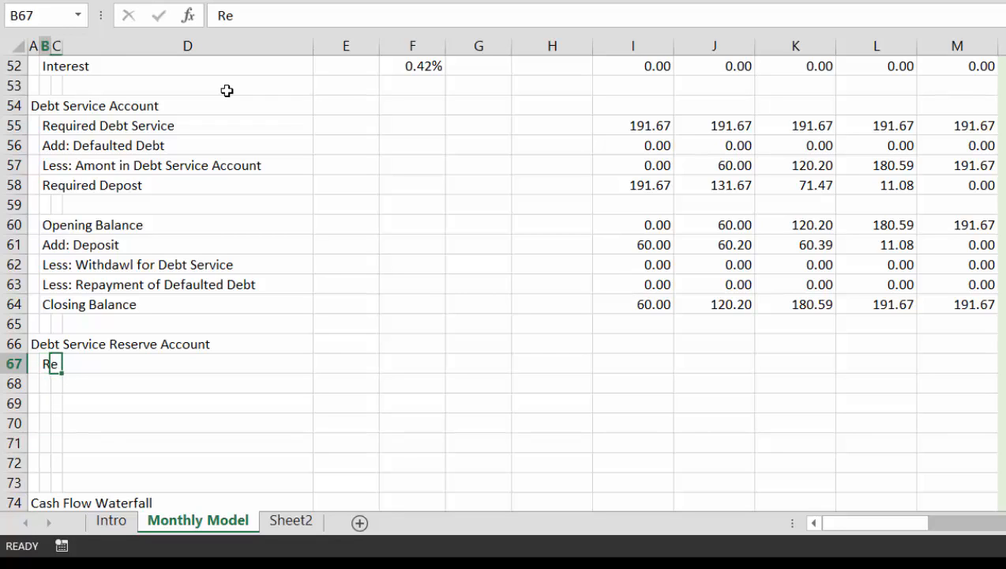
text(Month)
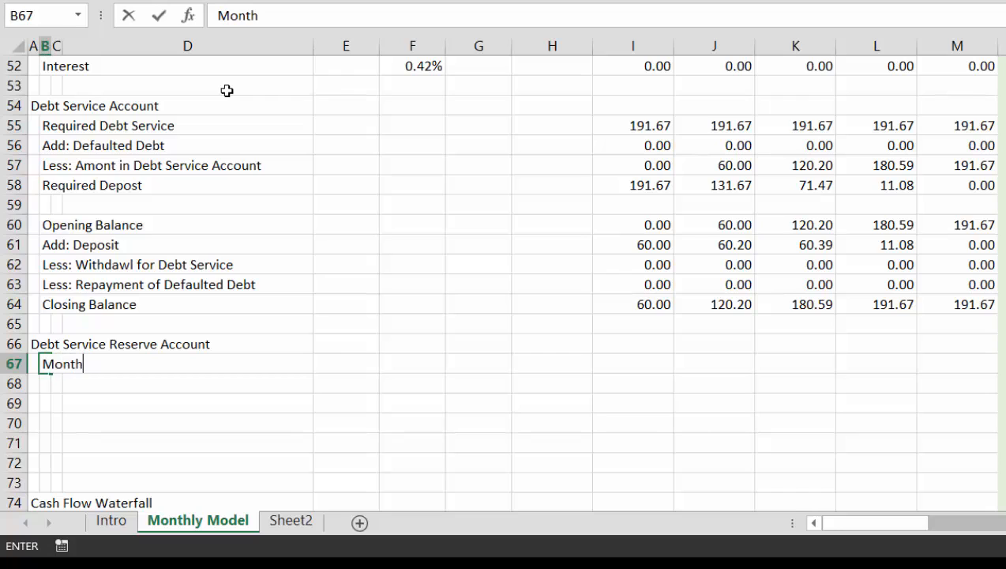
text(ly Debt S)
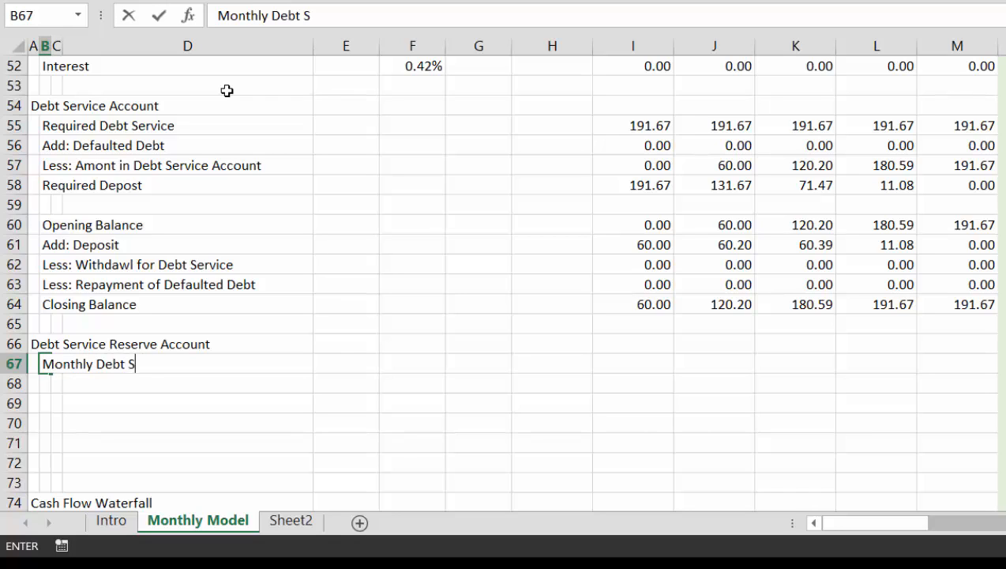
text(ervice)
key(Return)
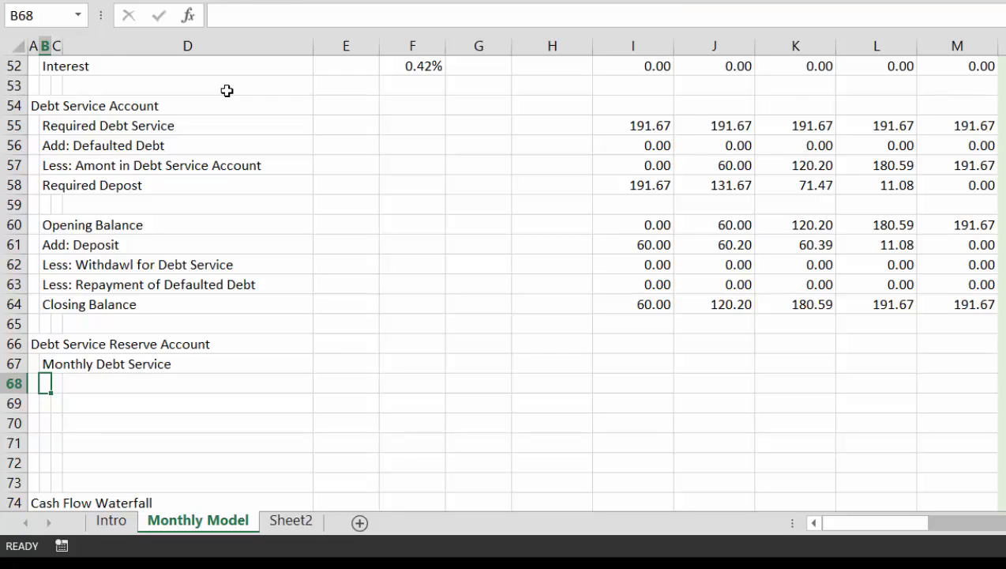
key(Up)
key(Right)
key(Right)
key(Right)
key(Right)
key(Right)
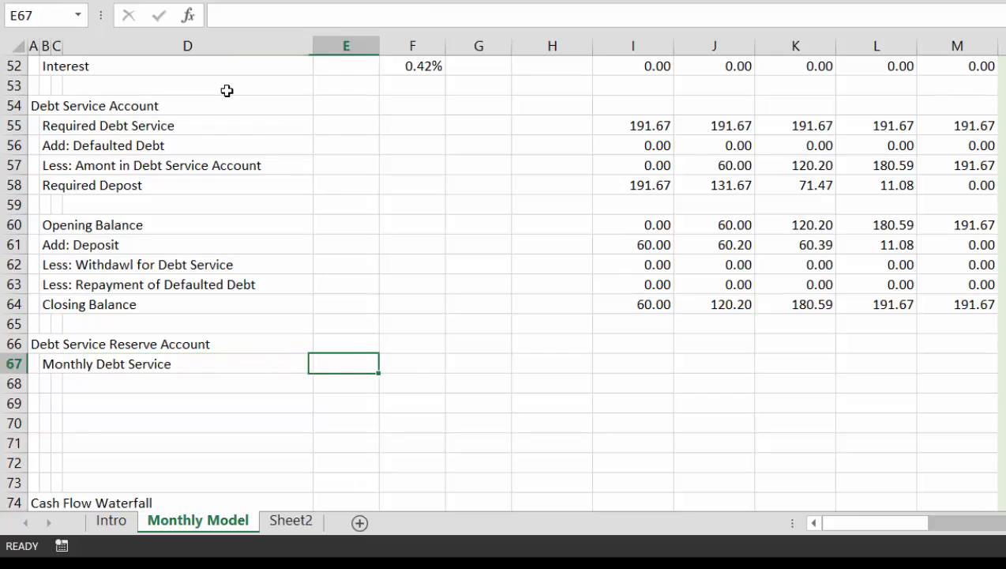
key(Right)
key(Right)
key(Right)
key(Right)
key(Right)
key(Right)
key(Right)
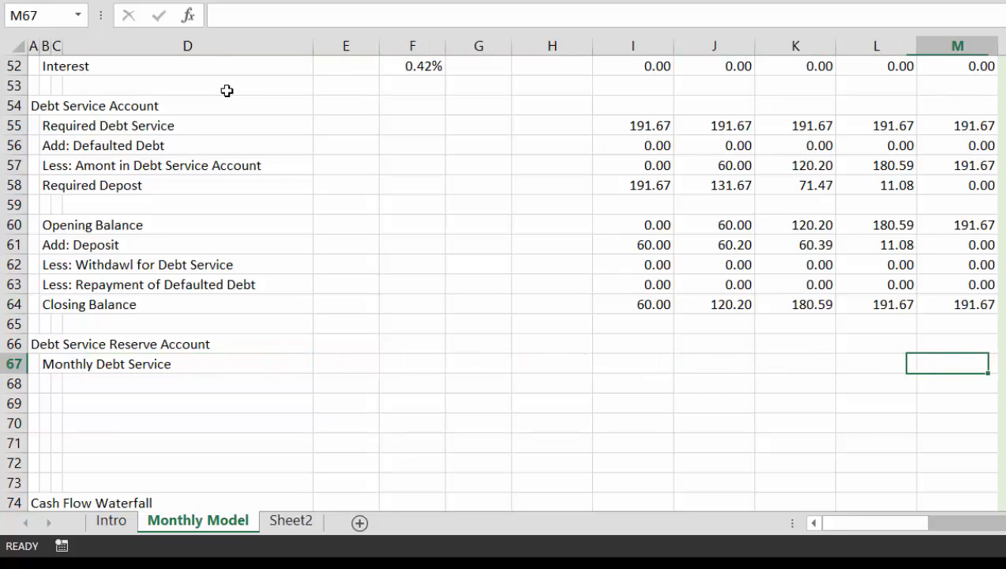
key(Left)
key(Left)
key(Left)
key(Left)
key(Left)
key(Left)
key(Left)
key(Left)
key(Left)
key(Left)
key(Left)
key(Left)
key(Left)
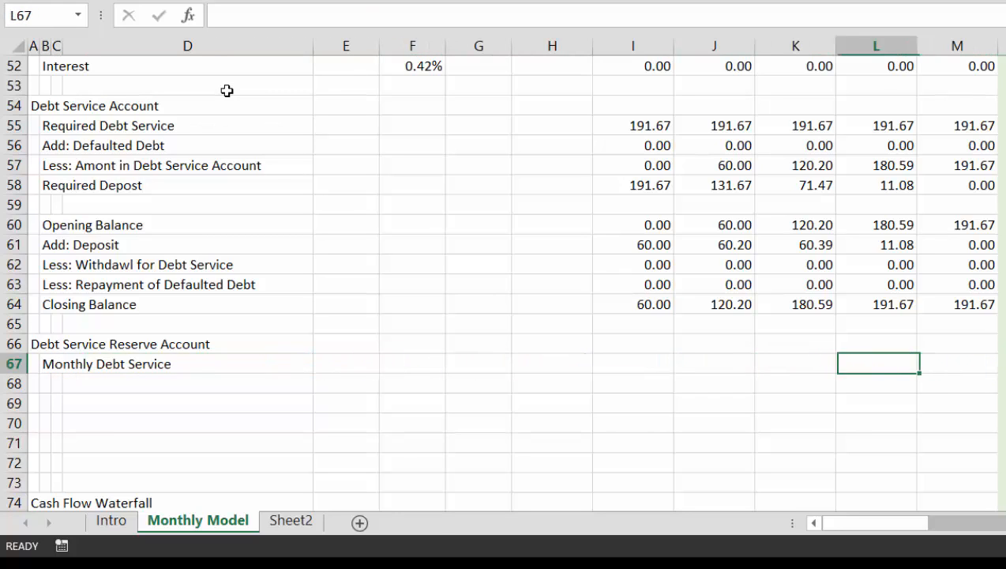
key(Right)
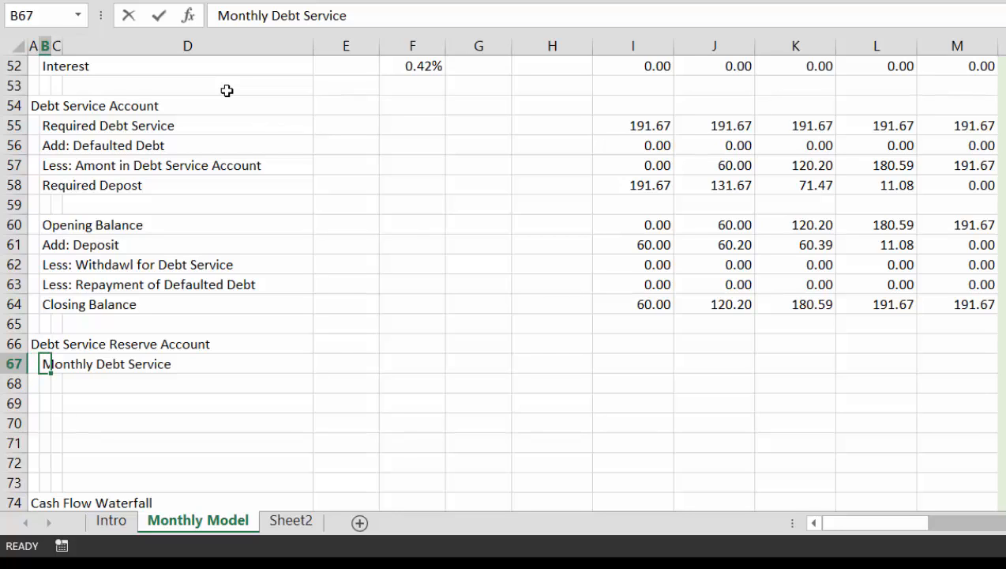
Try relabelling B67 as the required debt service.
text(Requie)
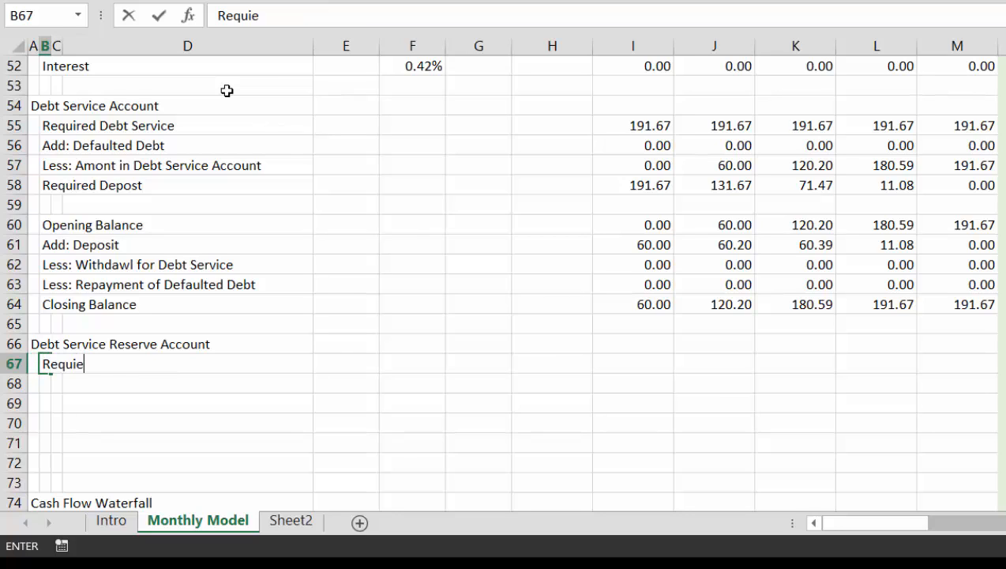
key(BackSpace)
text(red Deb)
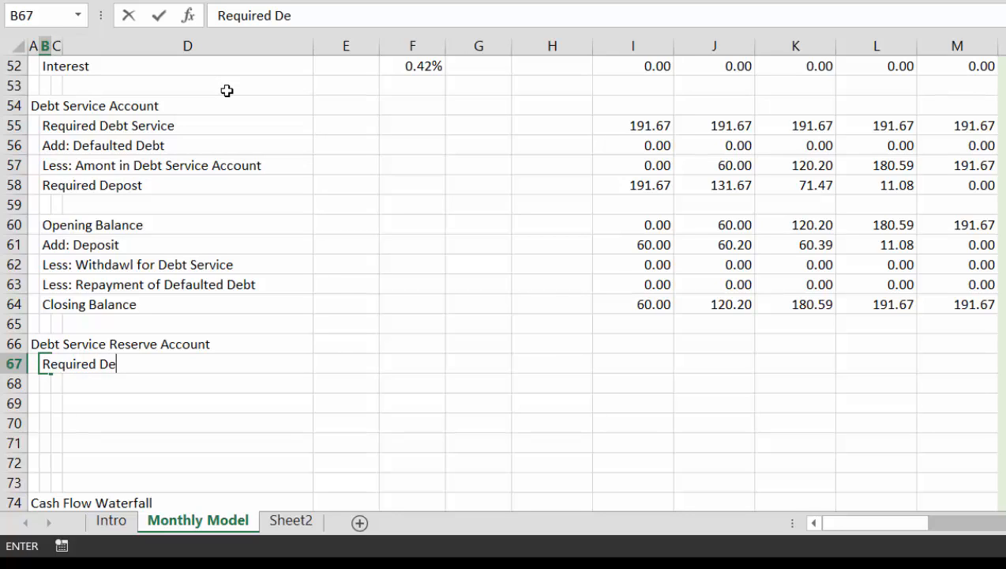
text(s)
key(BackSpace)
key(BackSpace)
text(t)
key(BackSpace)
key(BackSpace)
text(T)
key(BackSpace)
text(t Servie)
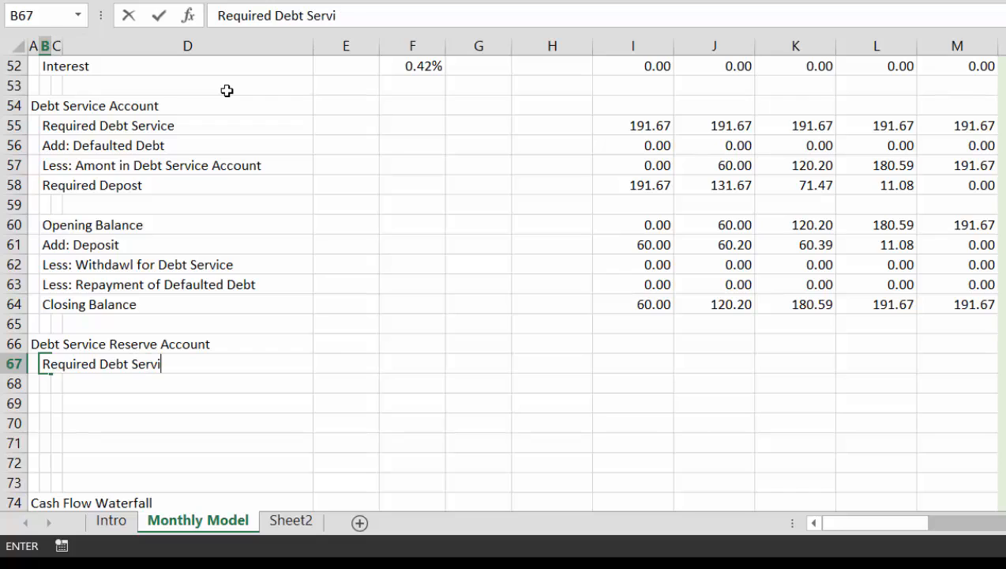
key(Return)
key(Up)
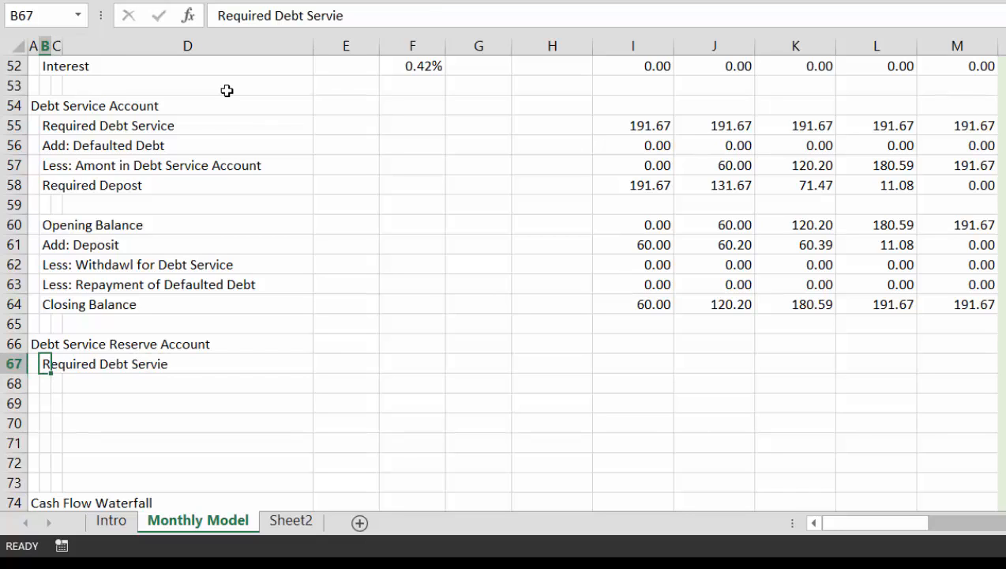
text(Required)
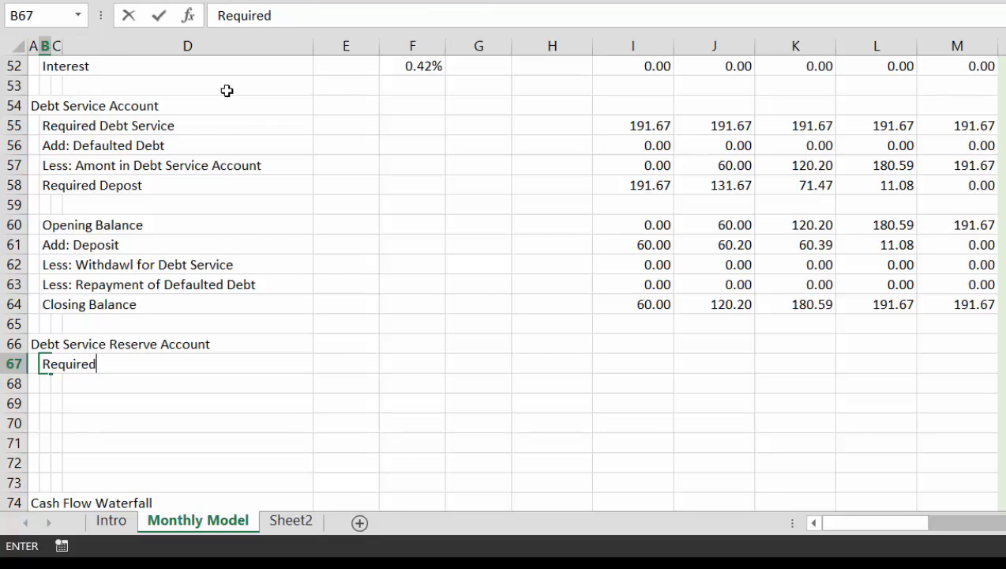
key(Escape)
text(De)
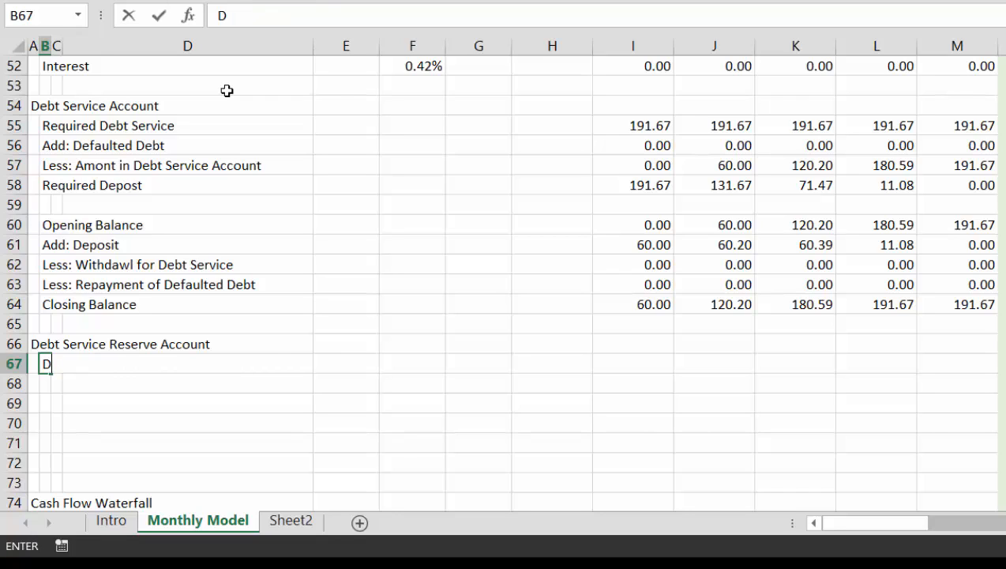
key(BackSpace)
key(BackSpace)
Replace the label in B67 with Semi-Annual Prospective Debt Service.
text(Semi-Ann)
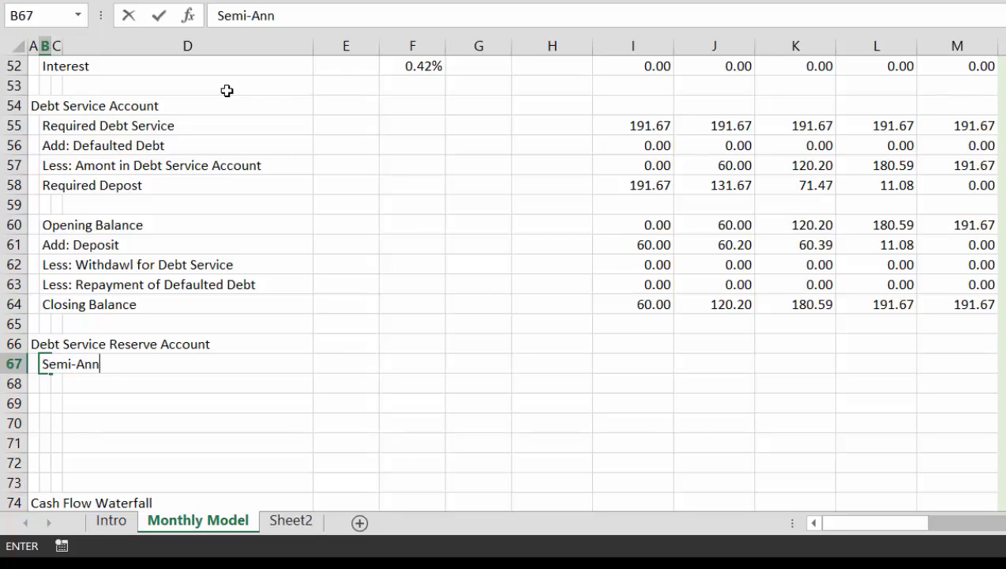
text(ual Deb)
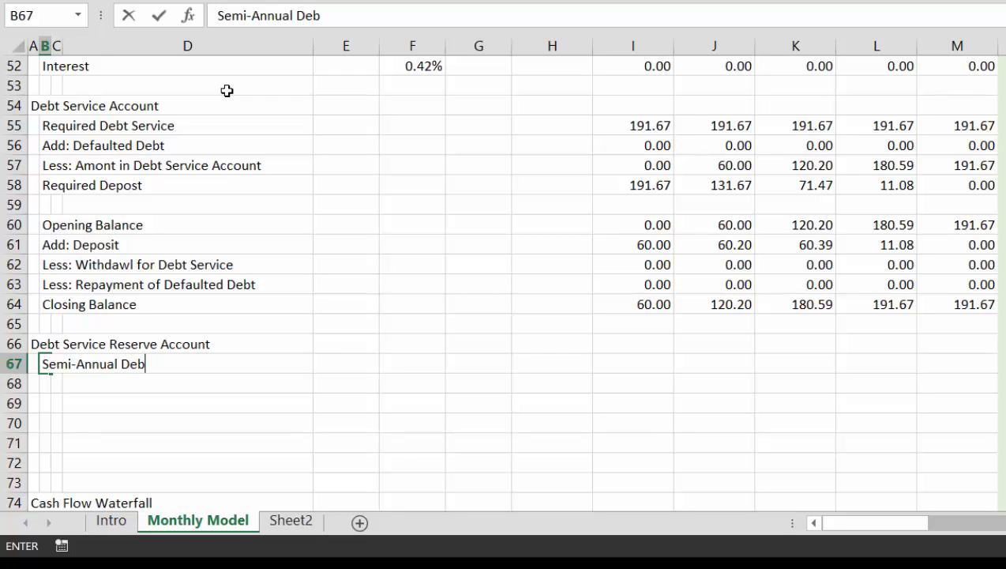
text(t Serv)
key(BackSpace)
key(BackSpace)
key(BackSpace)
key(BackSpace)
text(P)
key(BackSpace)
key(BackSpace)
key(BackSpace)
key(BackSpace)
key(BackSpace)
key(BackSpace)
text(Prospe)
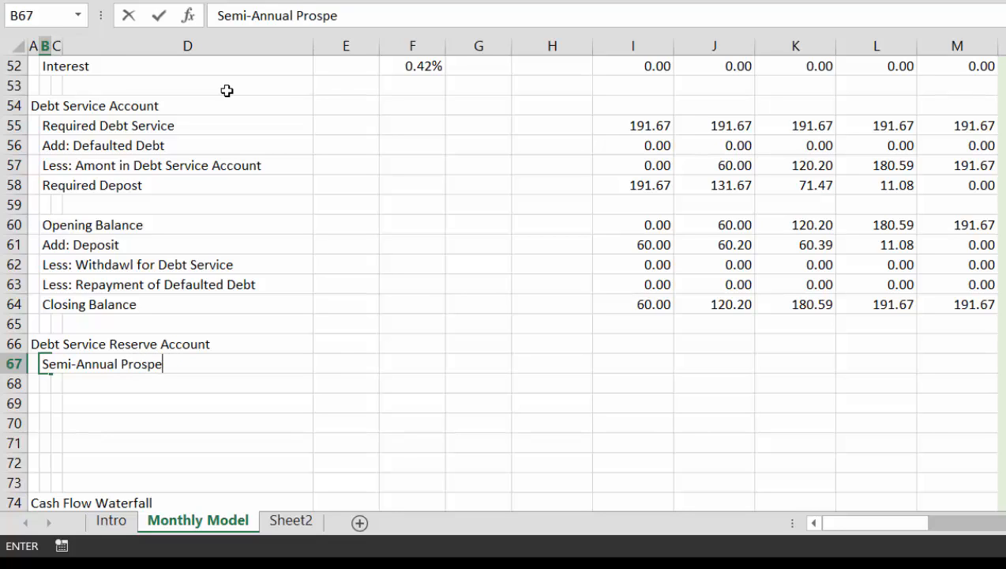
text(ctive De)
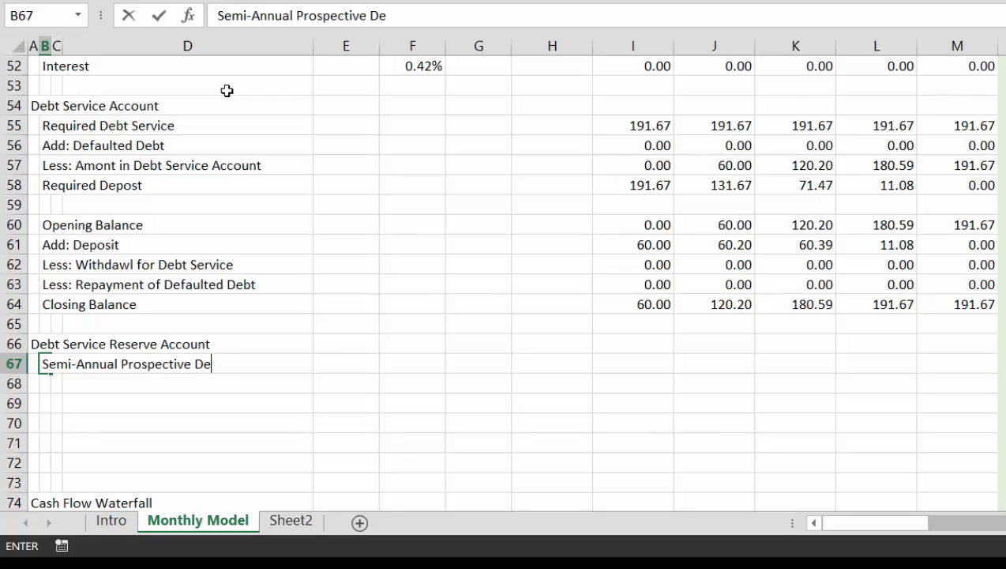
text(bt Serive)
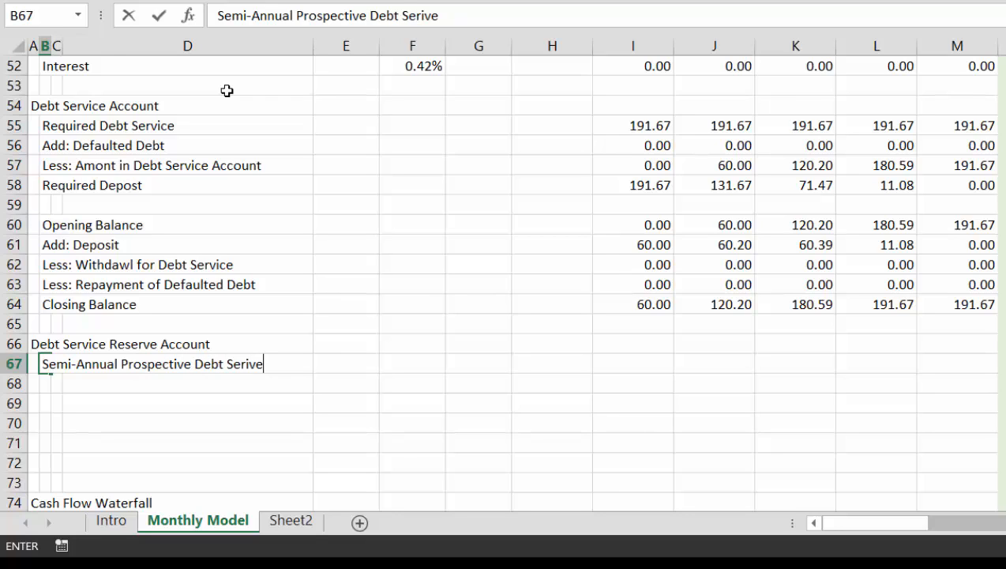
key(BackSpace)
key(BackSpace)
key(BackSpace)
text(vice)
key(ctrl+Return)
Link I67 to the Required Debt Service of the first month with the formula =I55.
key(Right)
key(Right)
key(Right)
key(Right)
key(Right)
key(Right)
key(Right)
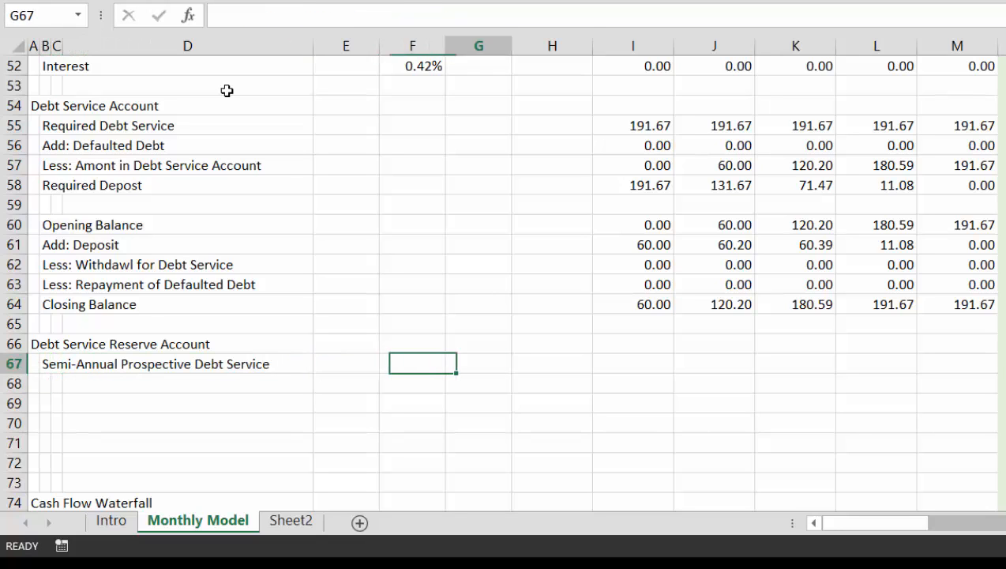
text(=)
key(Up)
key(Up)
key(Up)
key(Up)
key(Up)
key(Up)
key(Up)
key(Up)
key(Up)
key(Up)
key(Up)
key(Up)
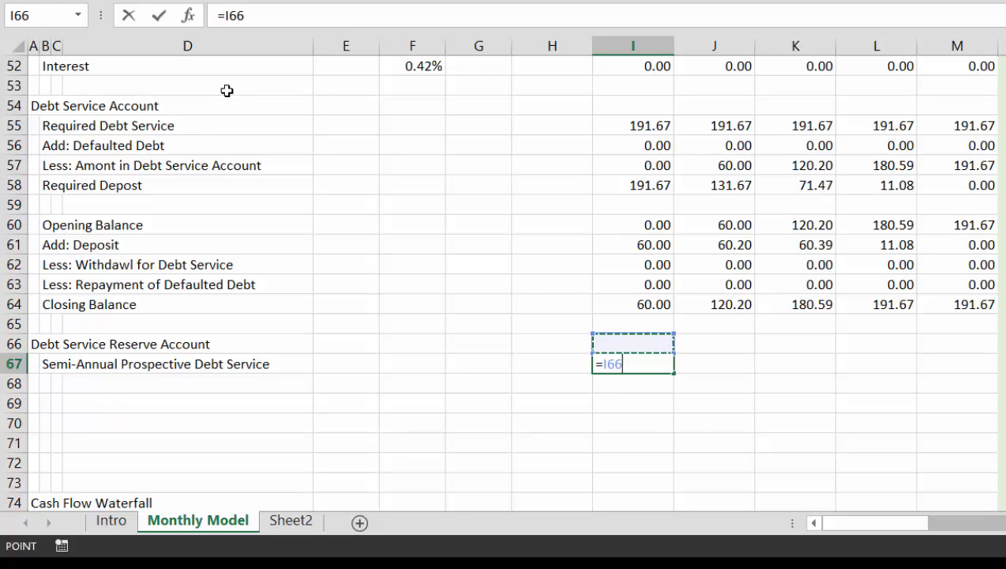
key(Return)
Copy the I67 formula across all the following months of row 67.
key(Up)
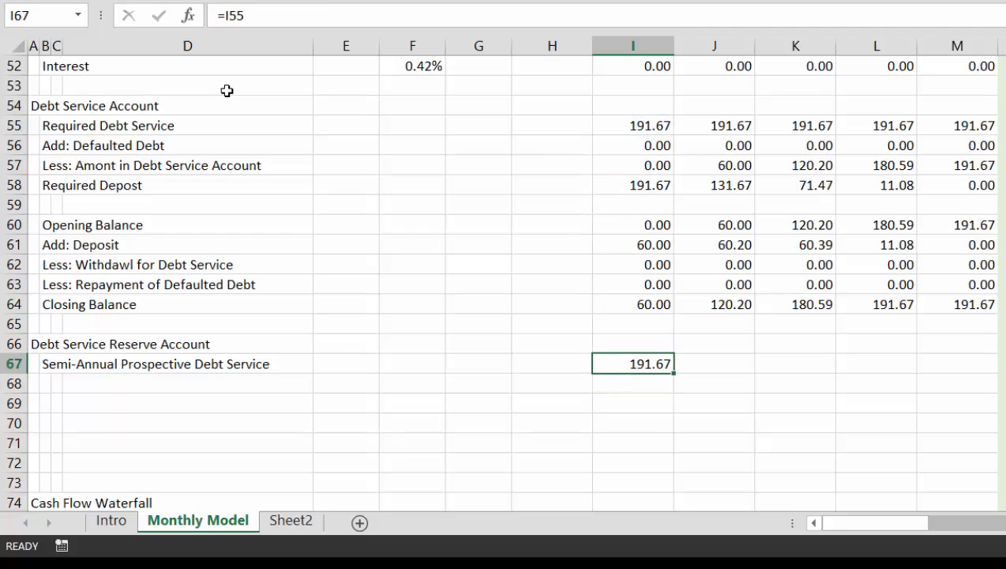
key(ctrl+shift+Right)
key(ctrl+r)
Label B68, below the semi-annual prospective debt service row, as Less: Opening Balance of DSRA.
key(Down)
key(Left)
key(Left)
key(Left)
key(Left)
key(Left)
key(Left)
key(Left)
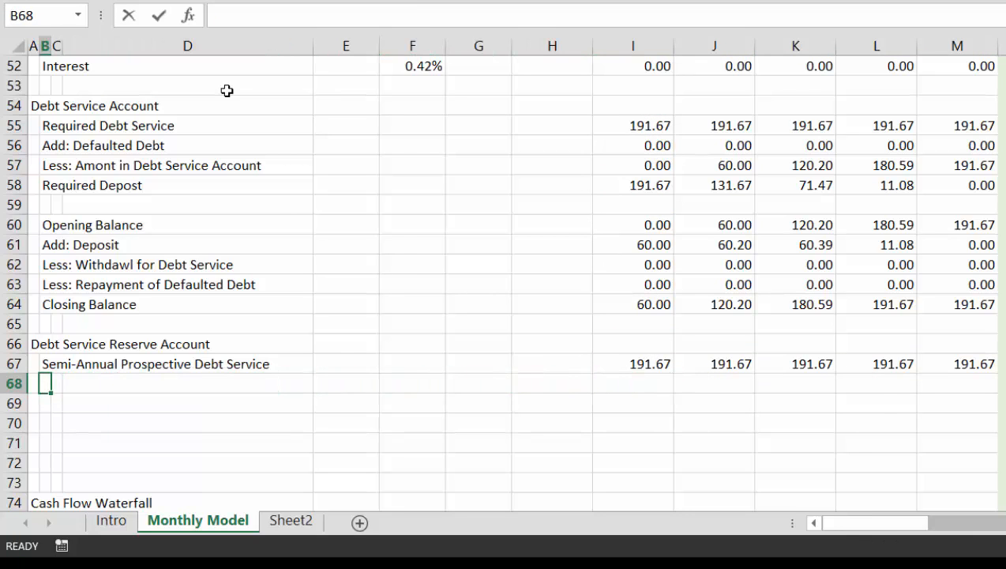
text(Less: O)
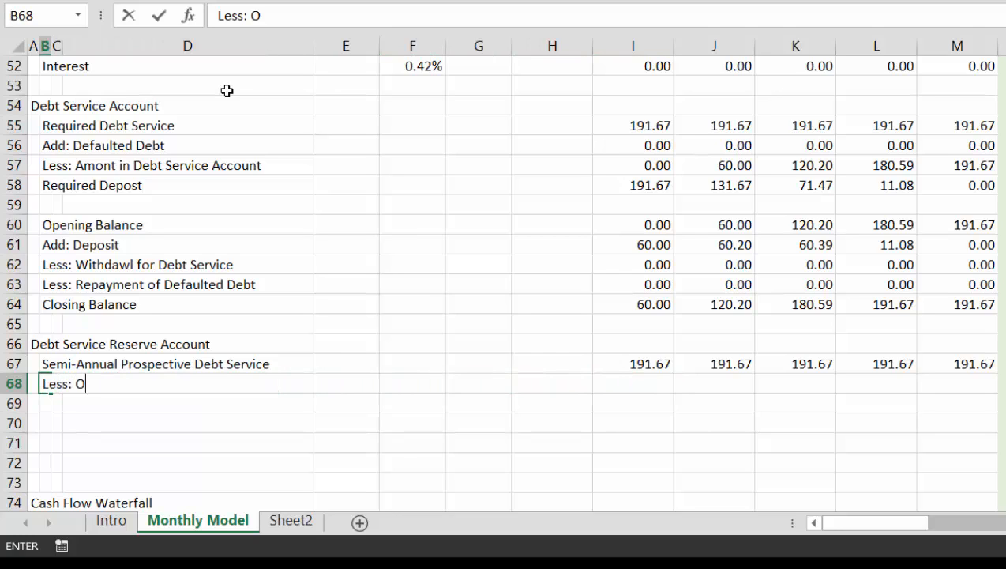
text(n)
key(BackSpace)
text(peining)
key(BackSpace)
key(BackSpace)
key(BackSpace)
key(BackSpace)
key(BackSpace)
text(ning Bal)
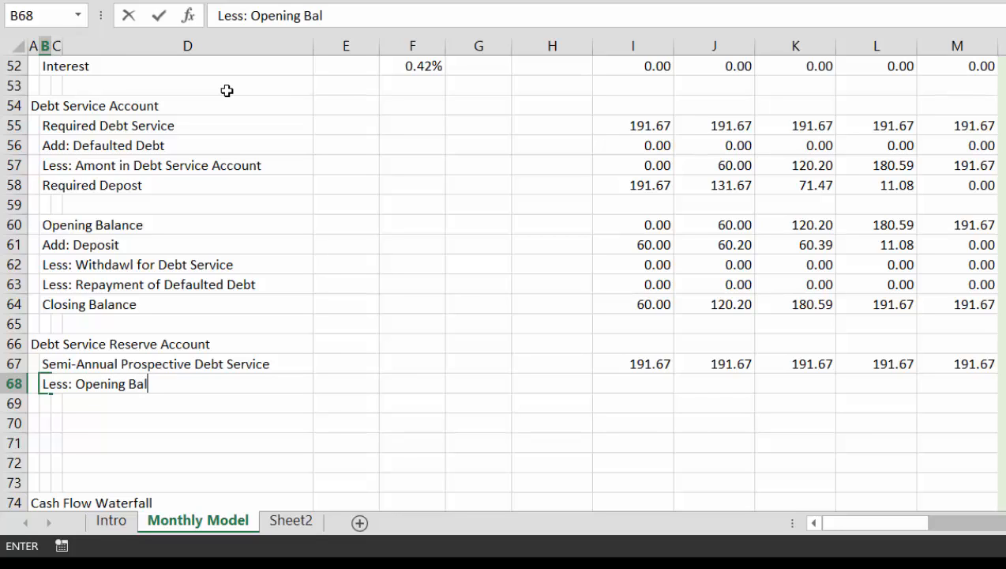
text(ance of DSRA)
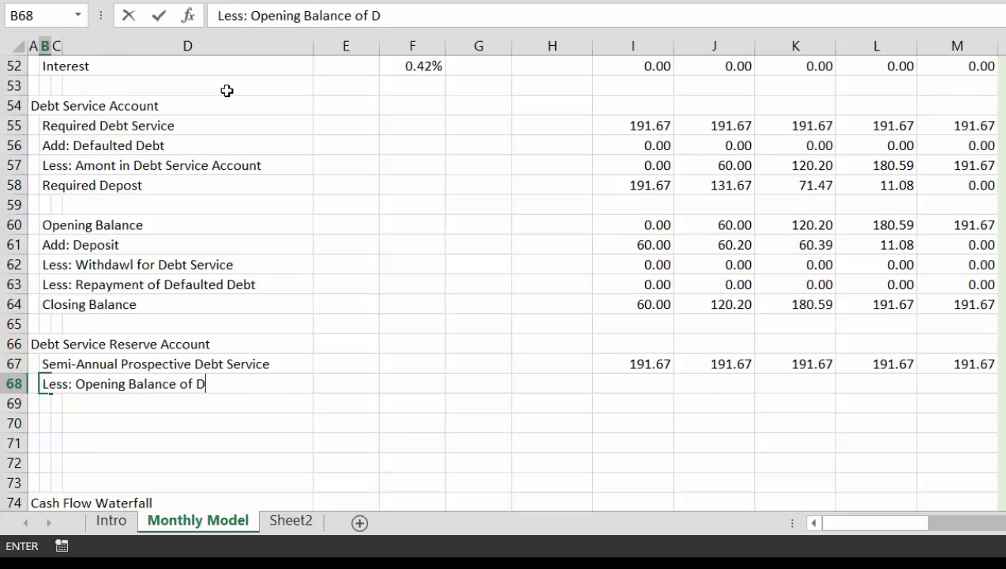
key(Return)
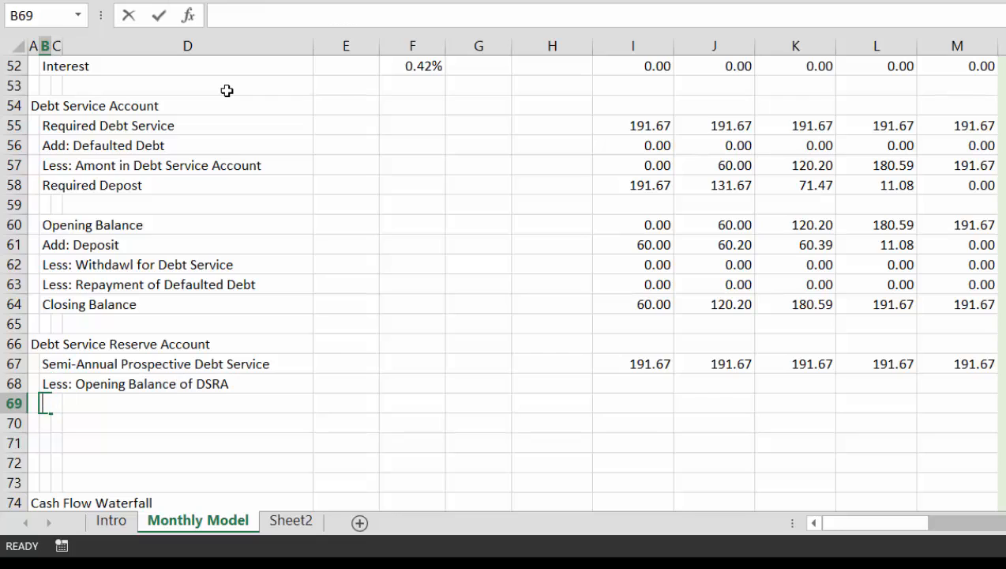
Label B69 as Requied Funding (Distributions).
text(RE)
key(BackSpace)
key(BackSpace)
text(Re)
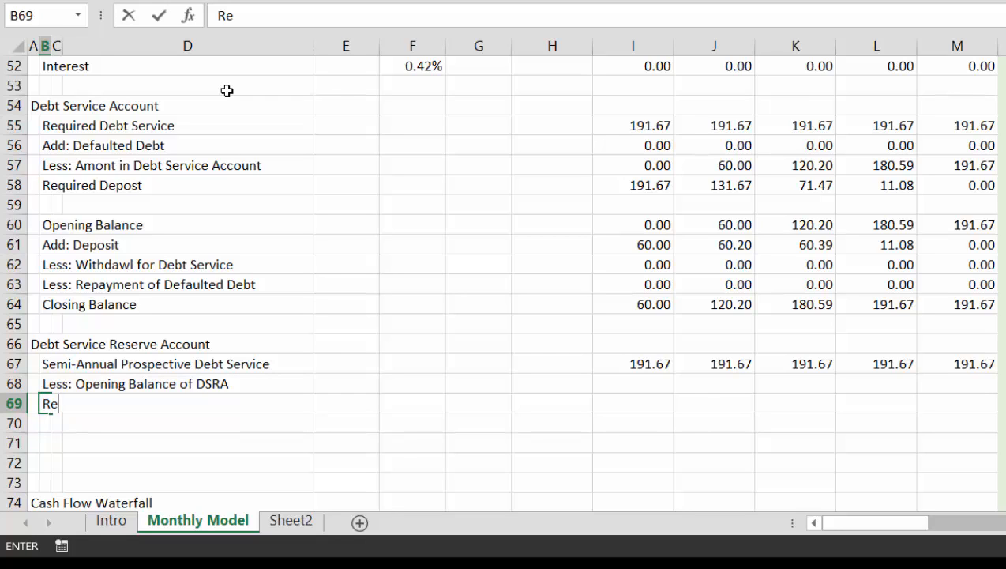
text(quied Fund)
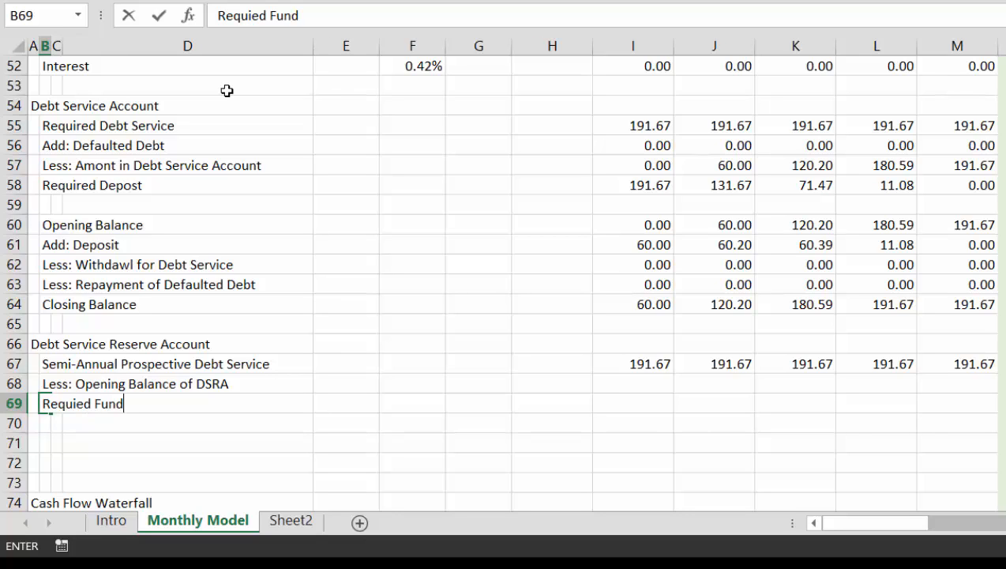
text(ing (Distributio)
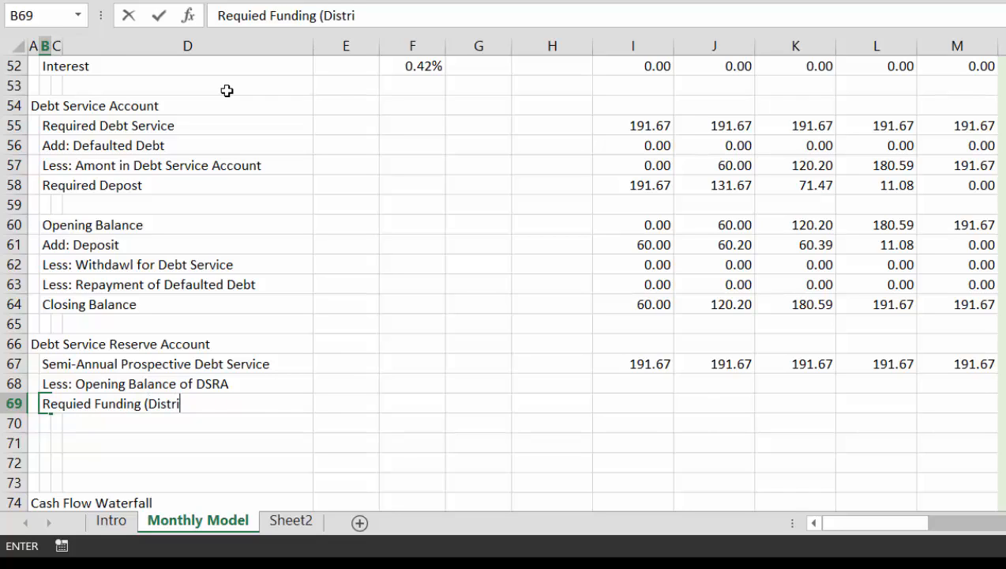
text(ns))
key(Return)
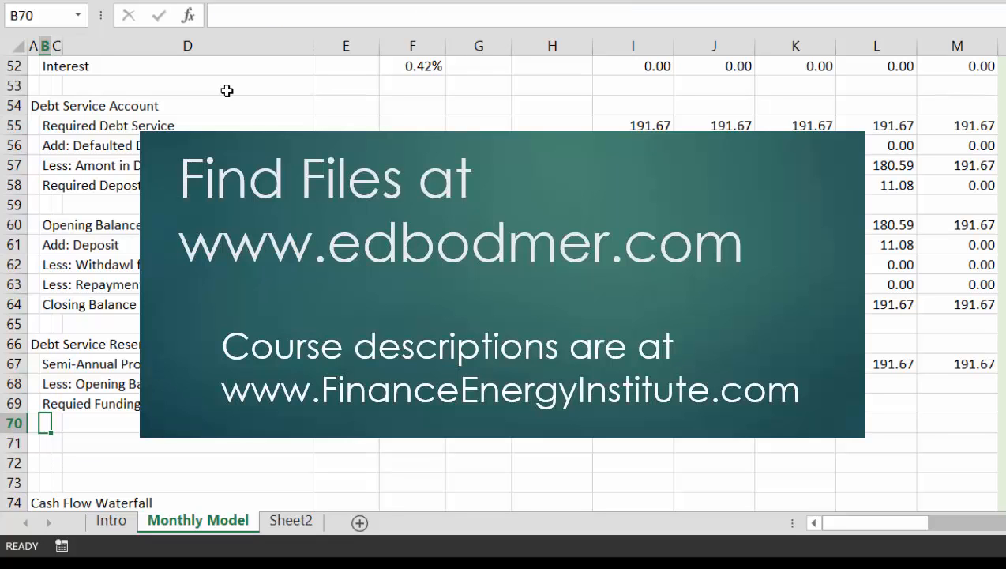
Insert three blank rows at row 71, above the Cash Flow Waterfall section.
key(Down)
key(shift+space)
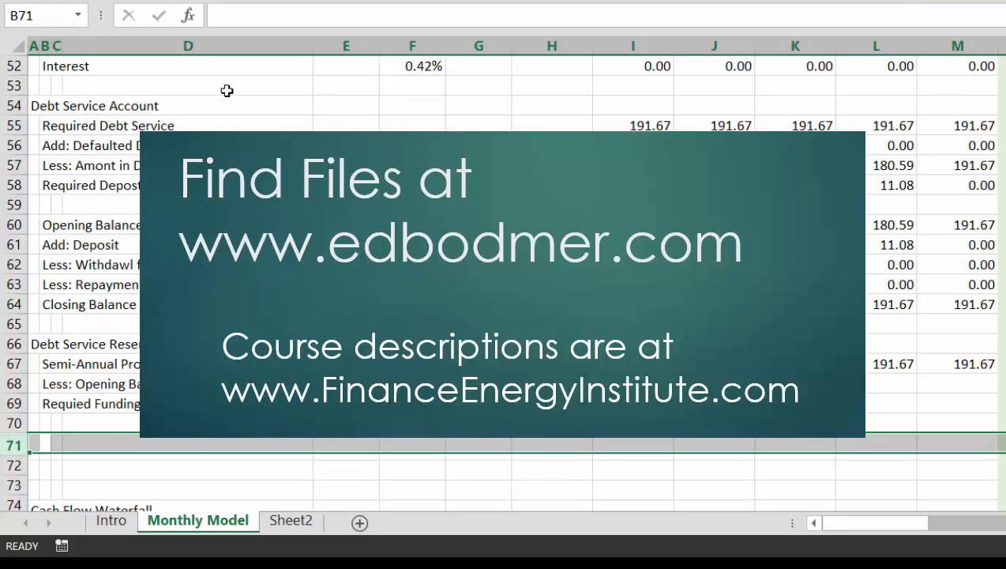
key(ctrl+shift+plus)
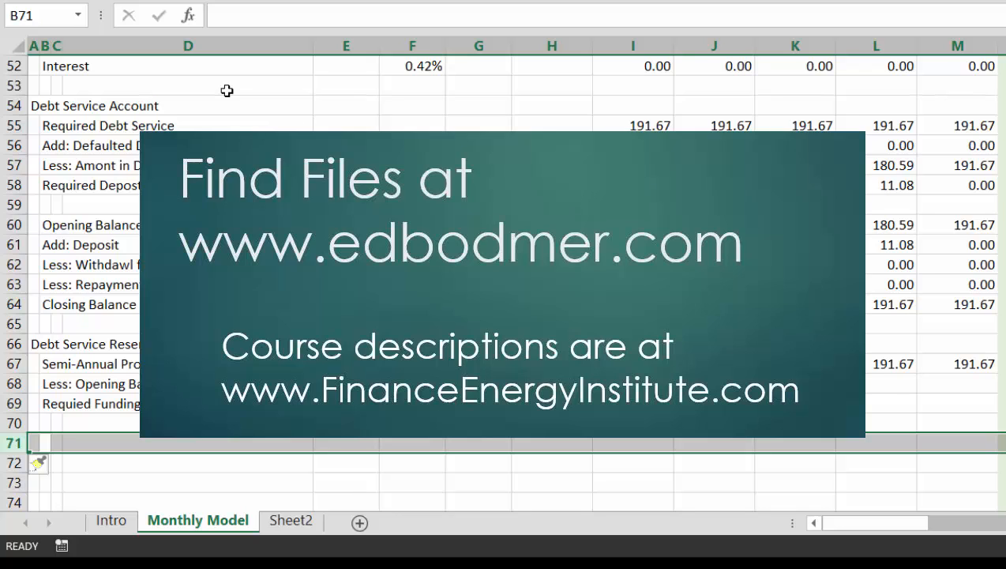
key(Right)
key(Left)
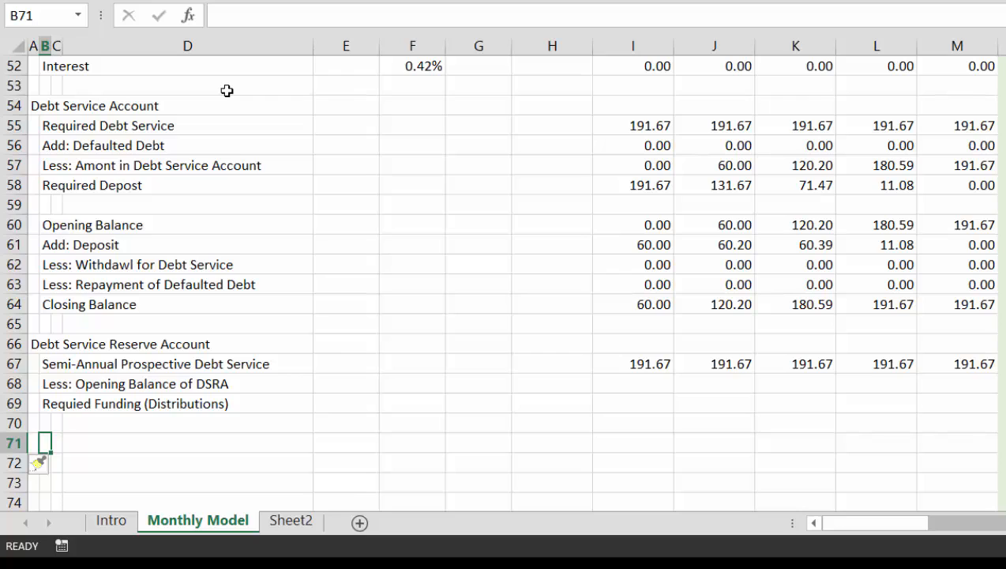
Label B71 as Opening Balance to start the reserve account's balance rows.
text(Opening)
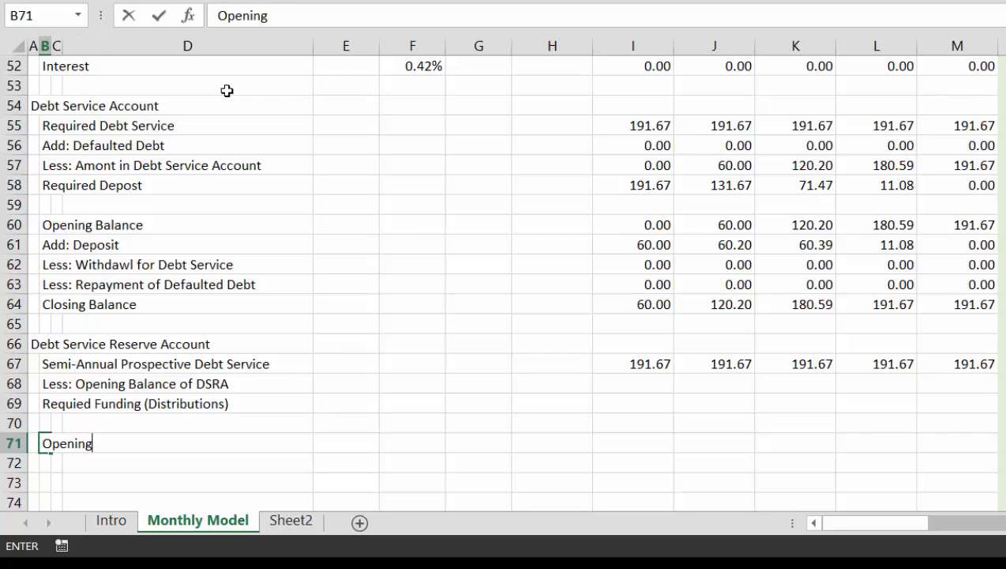
text( Balanece)
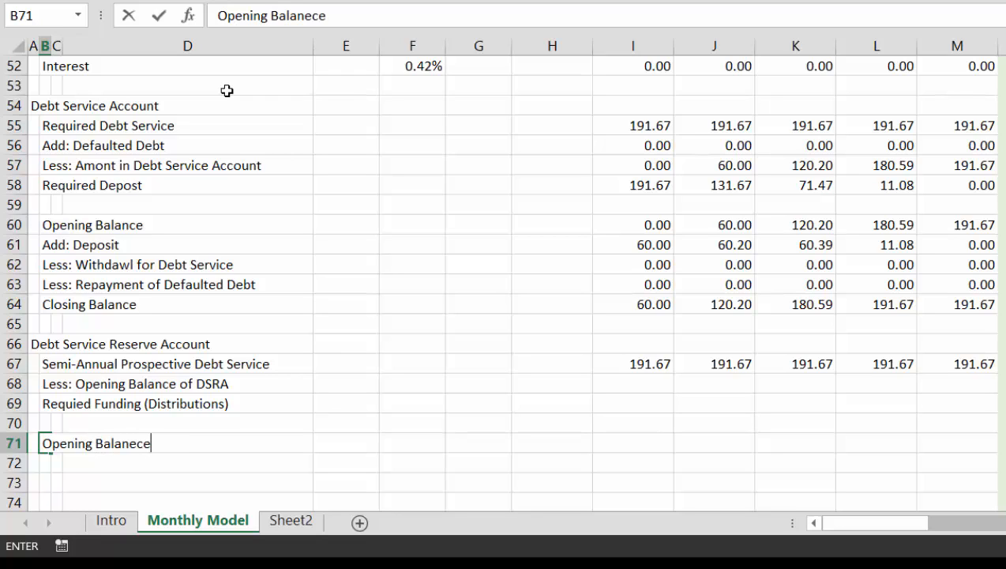
key(BackSpace)
key(BackSpace)
key(BackSpace)
key(BackSpace)
text(nce)
key(Return)
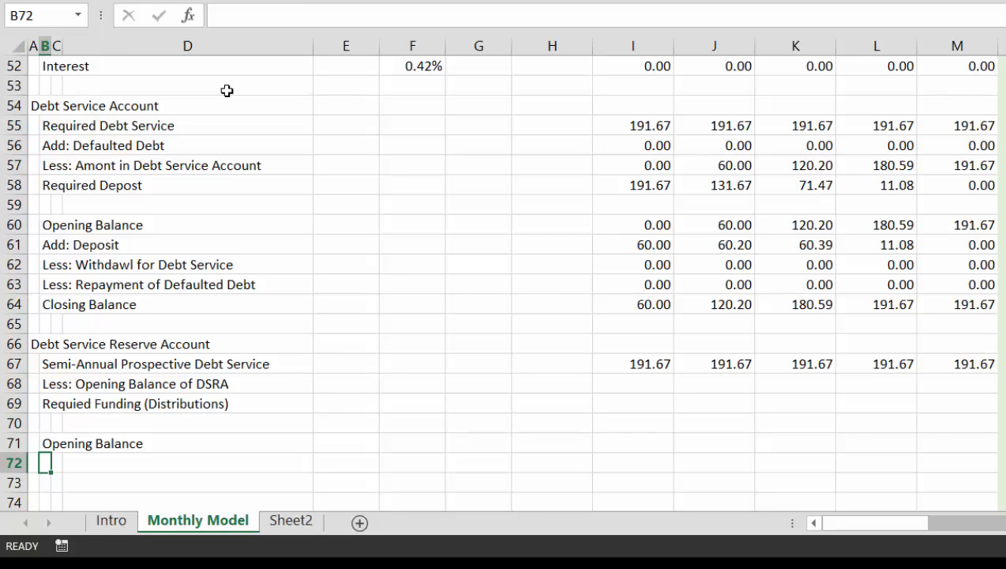
Label B72 as Add: Net funding (distributions).
text(A)
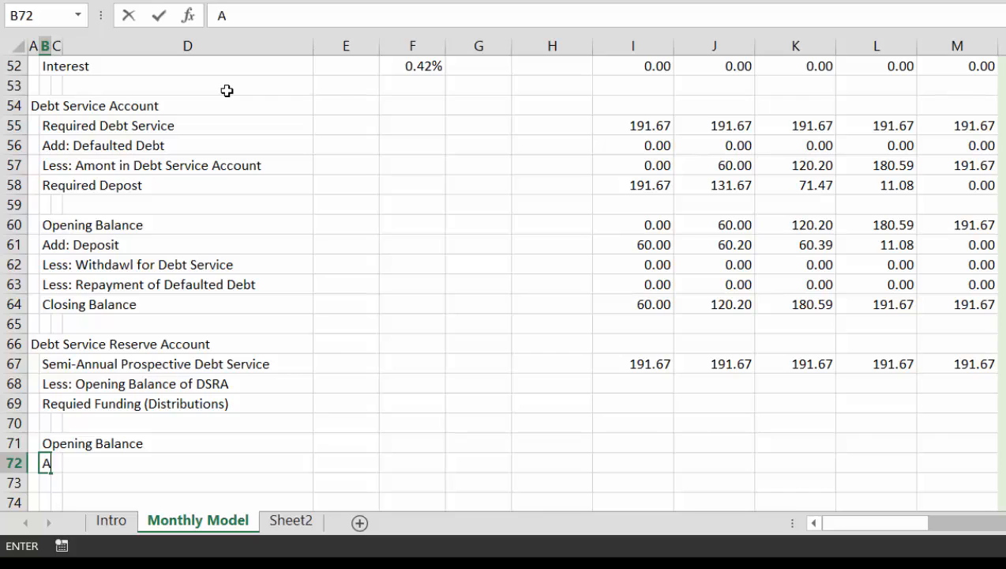
text(dd: Ne)
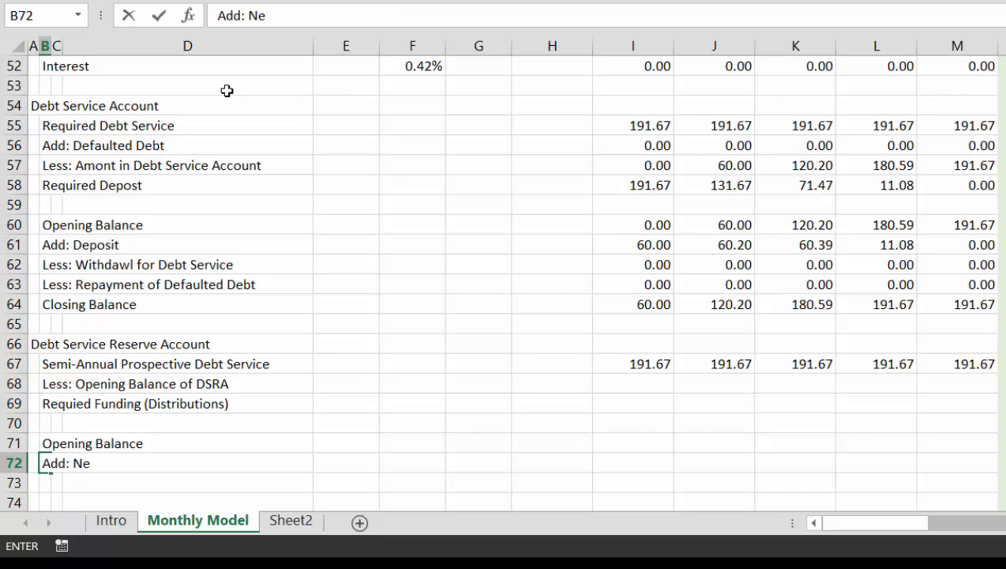
text( f)
key(BackSpace)
text(t)
key(BackSpace)
key(BackSpace)
text(t fund)
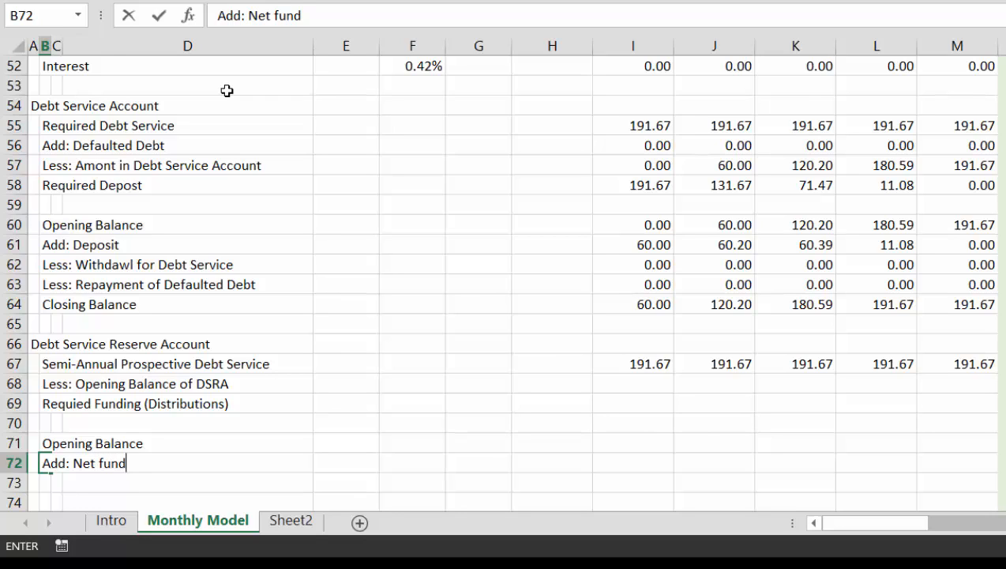
text(ing (di)
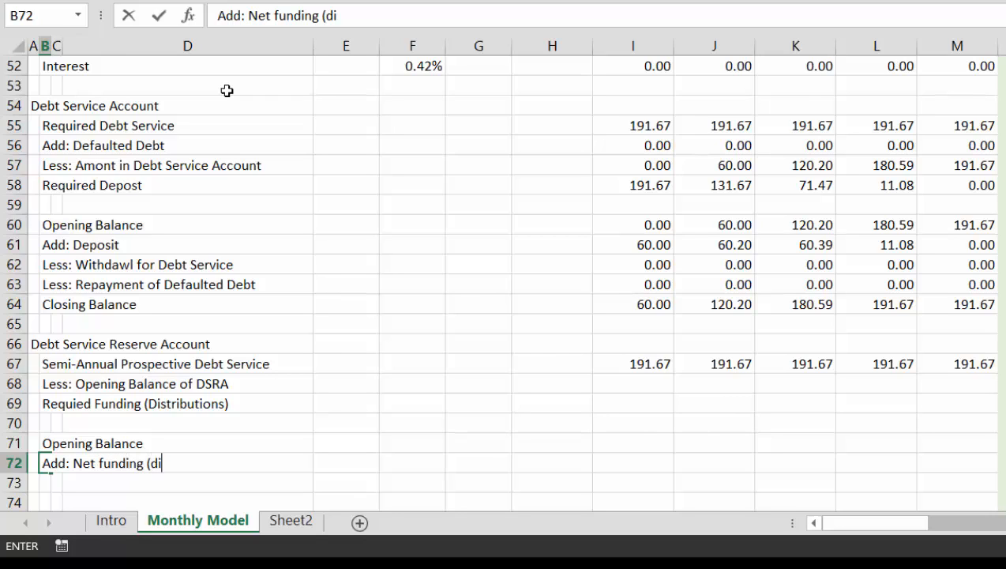
text(stributions)
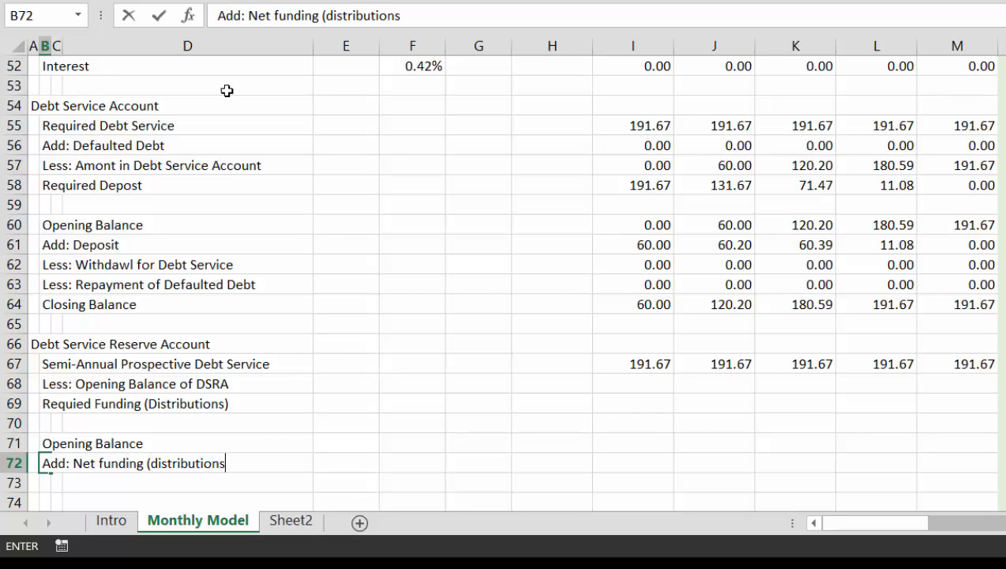
text())
key(ctrl+Return)
Label B73 as Less: Withdrawals in the debt service reserve account section.
key(Down)
key(Down)
key(Down)
key(Down)
key(Down)
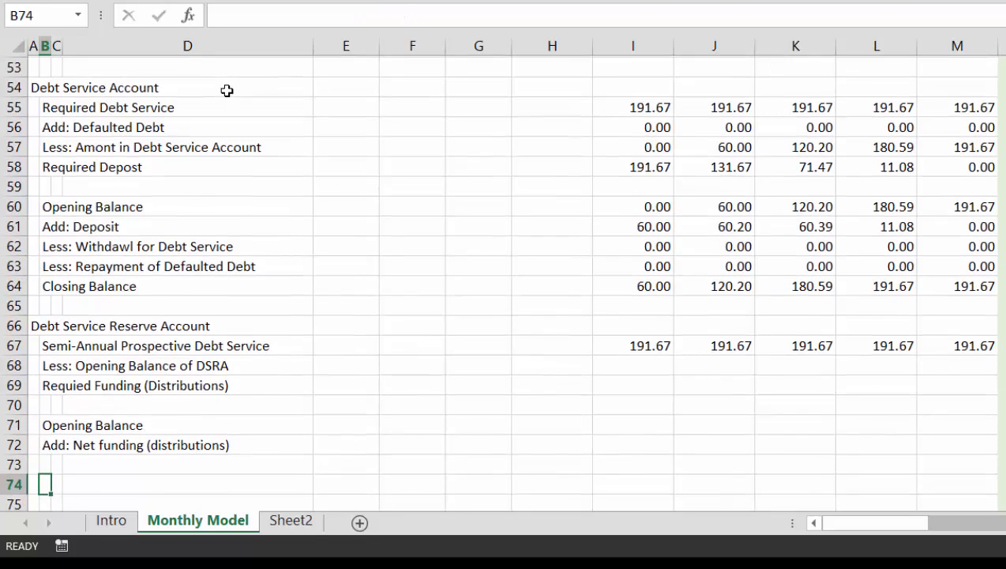
key(Down)
key(Up)
key(Up)
key(Up)
key(Up)
key(Up)
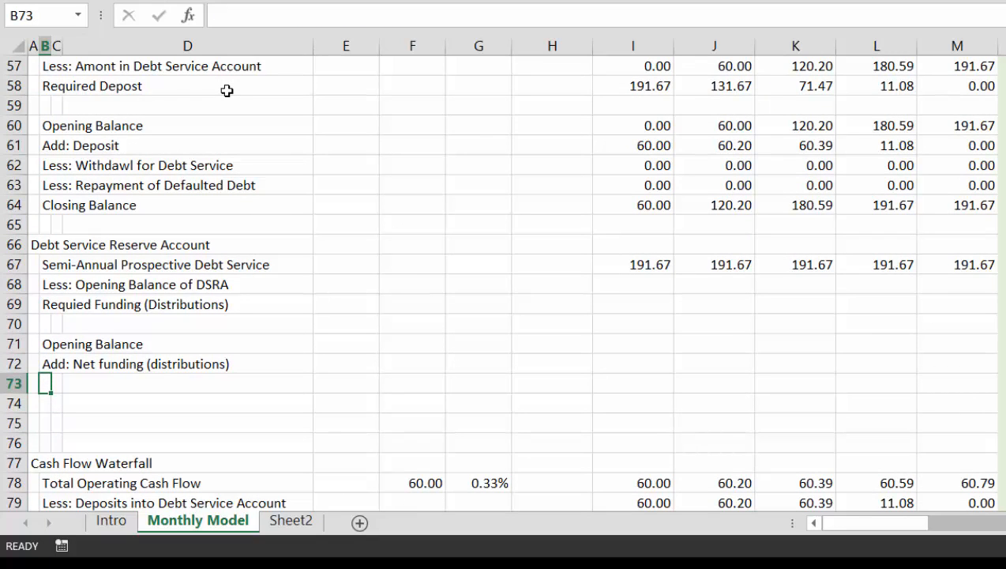
text(Less:)
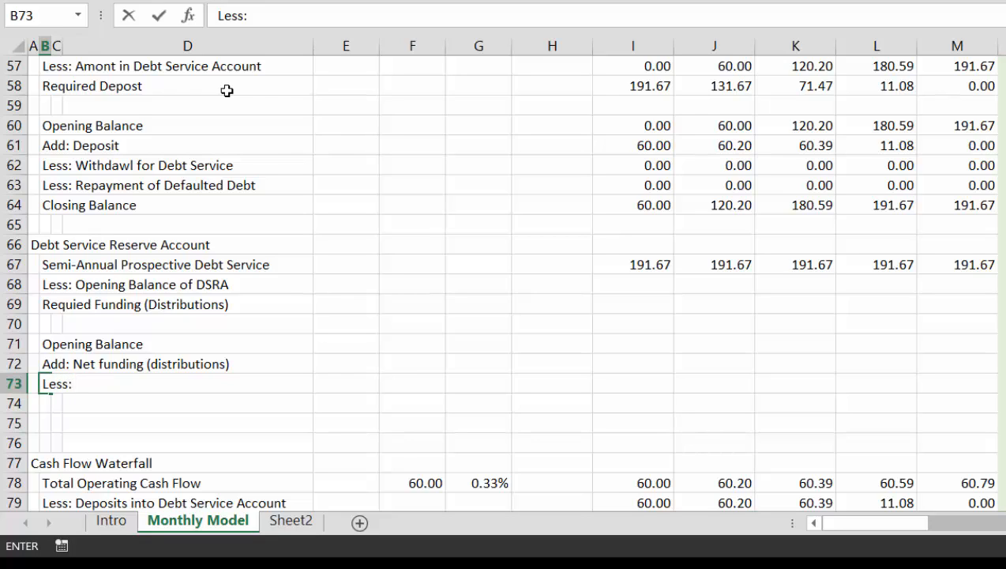
text(Withdrawals)
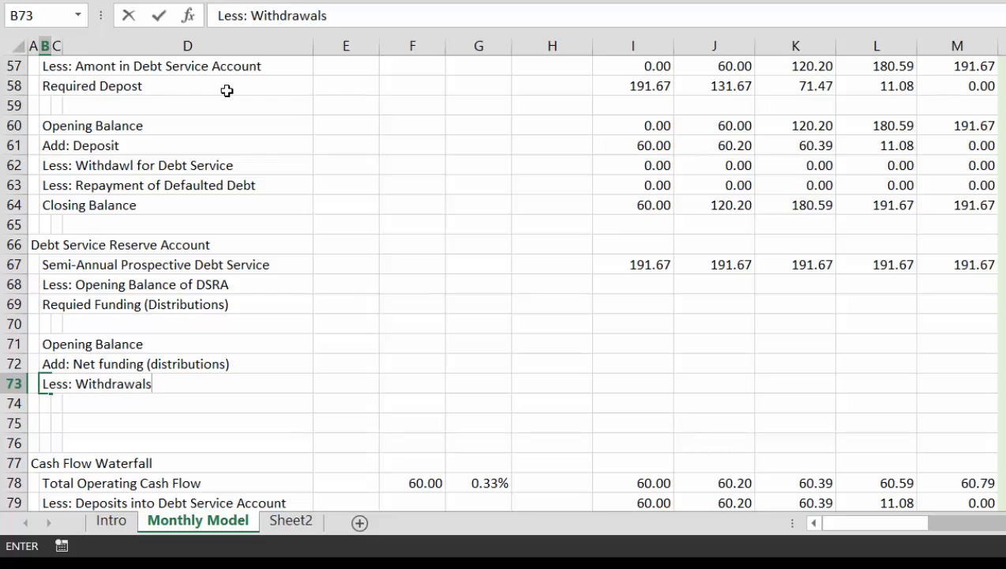
key(Return)
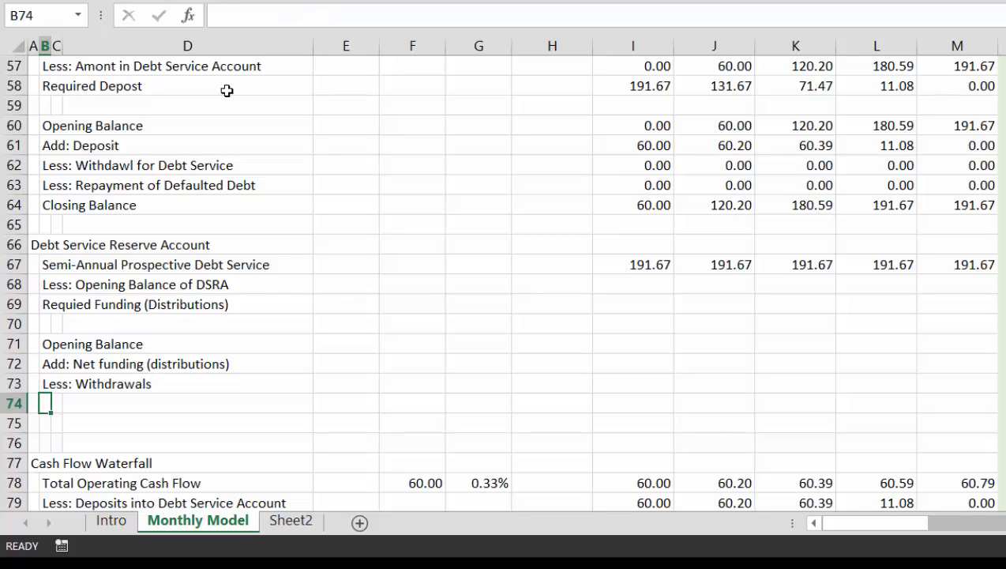
Label B74 as Closing Balance to complete the reserve account's row labels.
text(Clson)
key(BackSpace)
key(BackSpace)
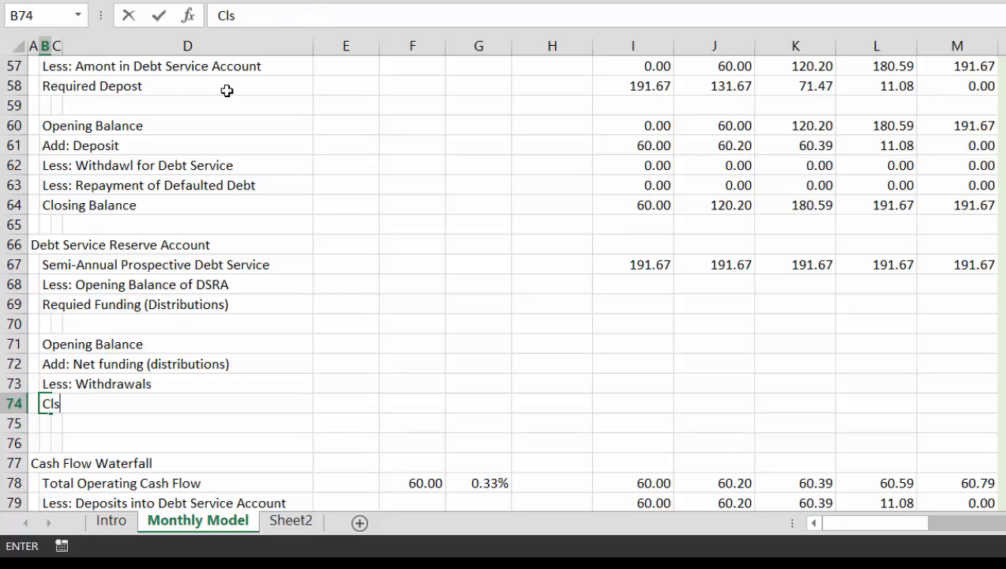
key(BackSpace)
text(sing )
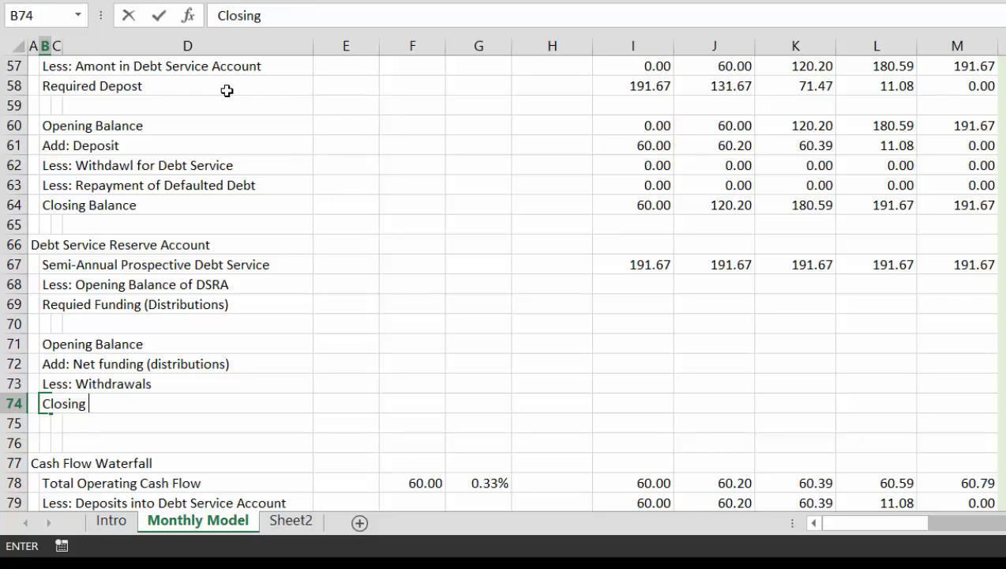
text(Balance)
key(Return)
key(Return)
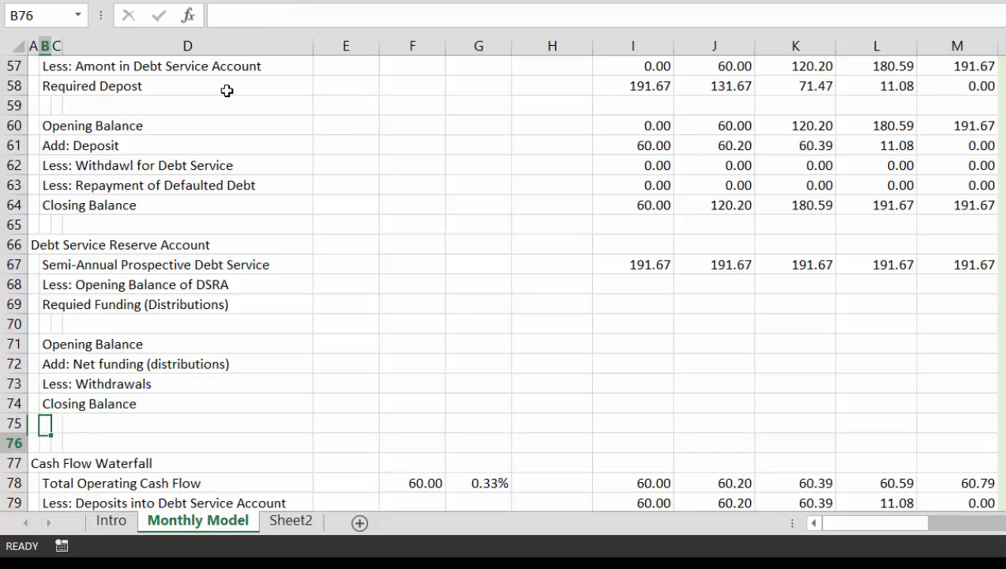
Link the first month's opening balance in I71 to the prior closing balance with =H74, formatted to two decimals.
key(Up)
key(Up)
key(Up)
key(Up)
key(Up)
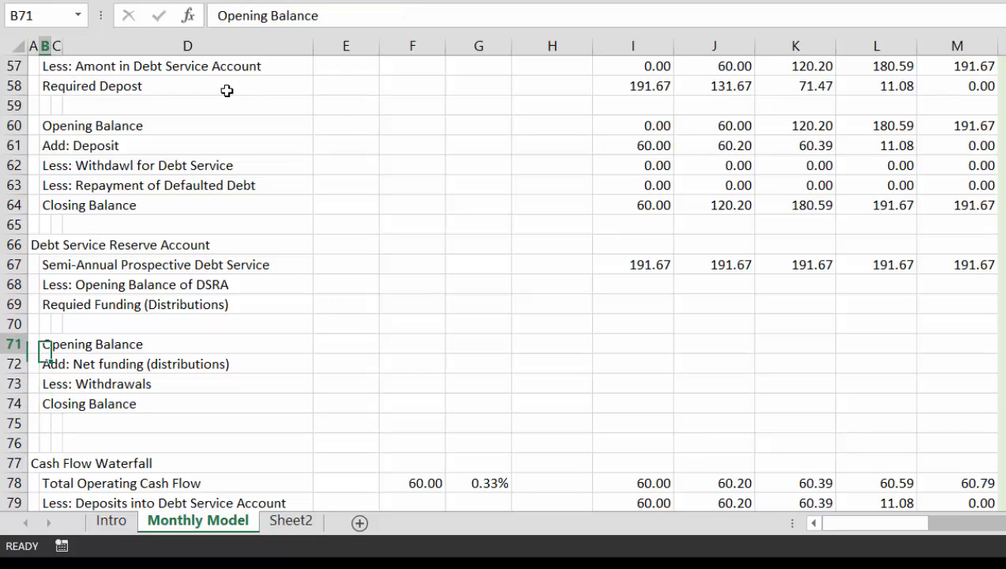
key(Right)
key(Right)
key(Right)
key(Right)
key(Right)
key(Right)
key(Right)
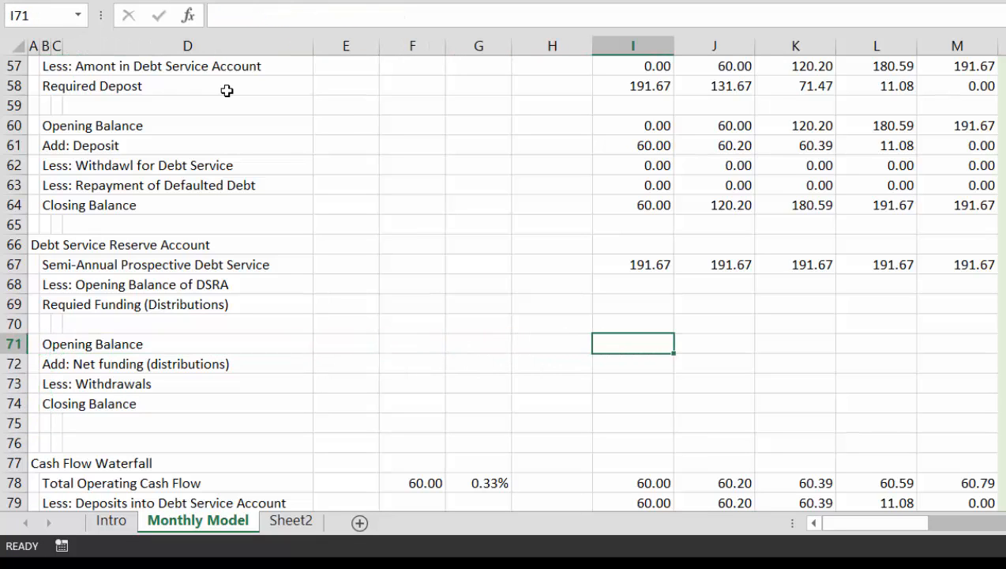
text(=)
key(Down)
key(Down)
key(Down)
key(Left)
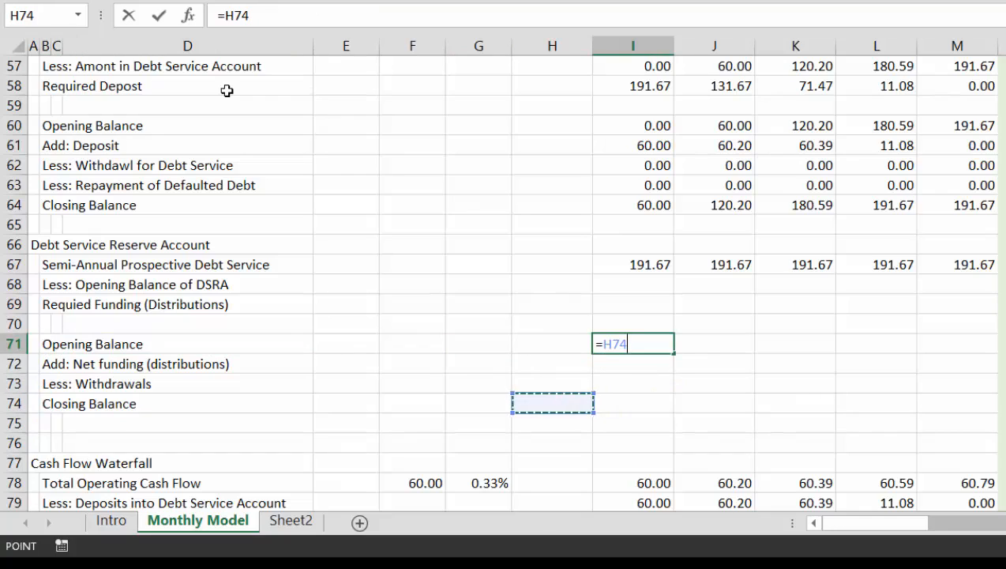
key(ctrl+Return)
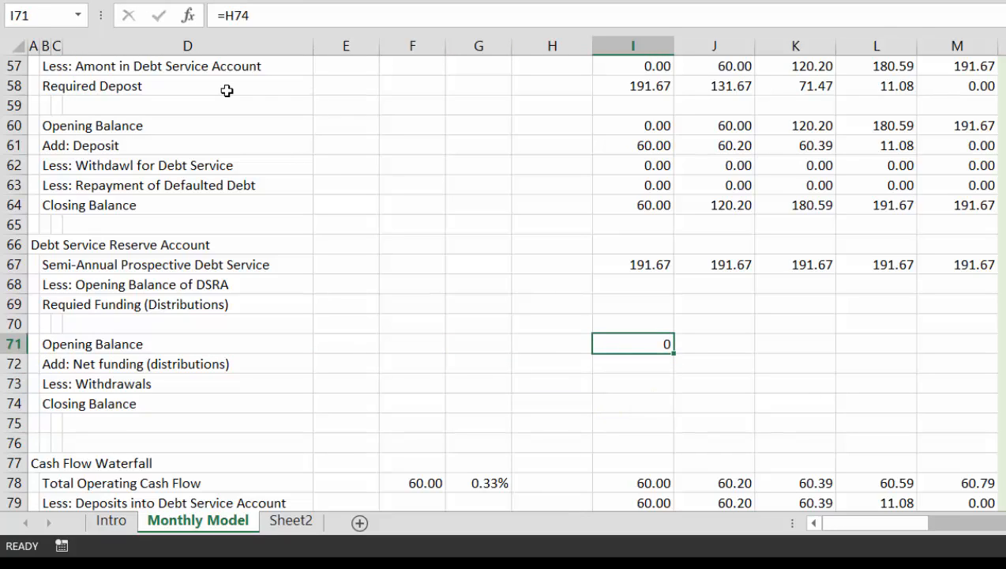
Link the first month's Less: Opening Balance of DSRA in I68 to the reserve account's opening balance with =I71.
key(Down)
key(Down)
key(Down)
key(Down)
key(Down)
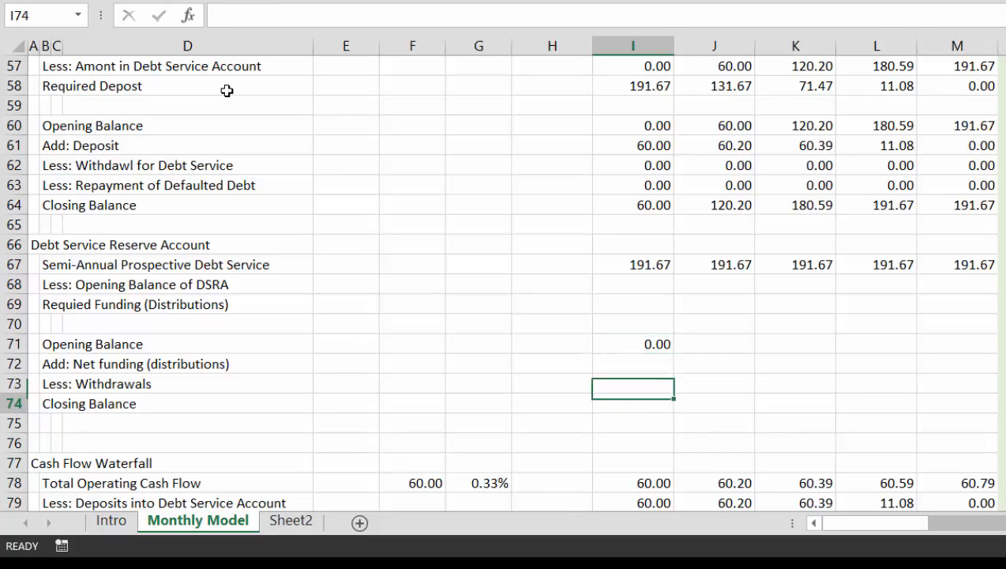
key(Up)
key(Up)
key(Up)
key(Up)
key(Up)
key(Up)
key(Up)
key(Up)
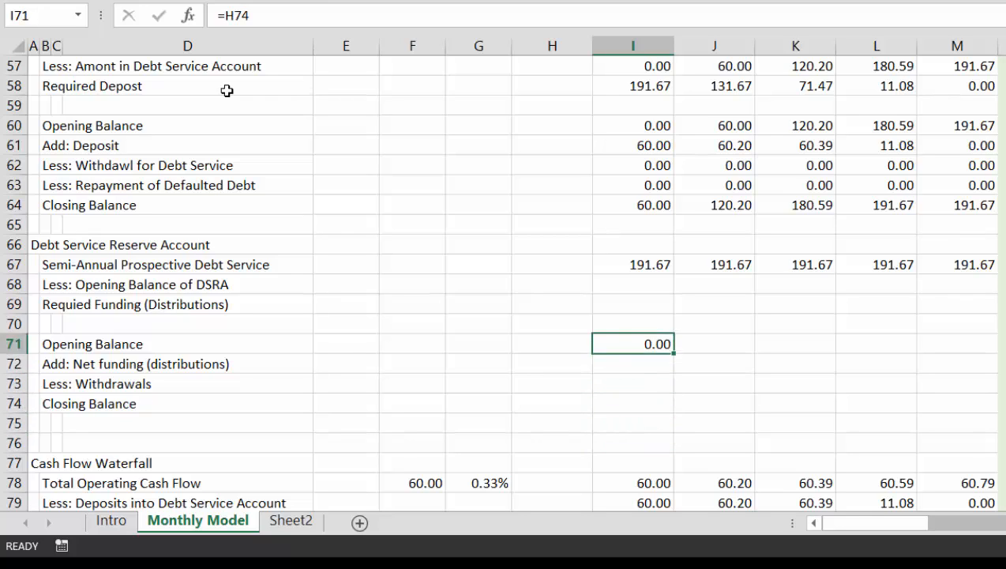
text(=)
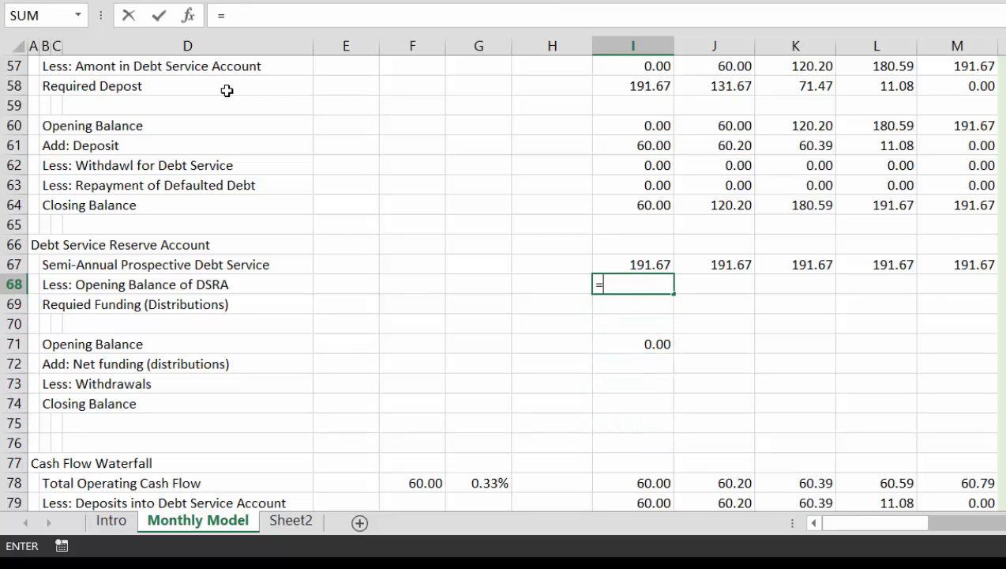
key(Down)
key(Down)
key(Down)
key(Return)
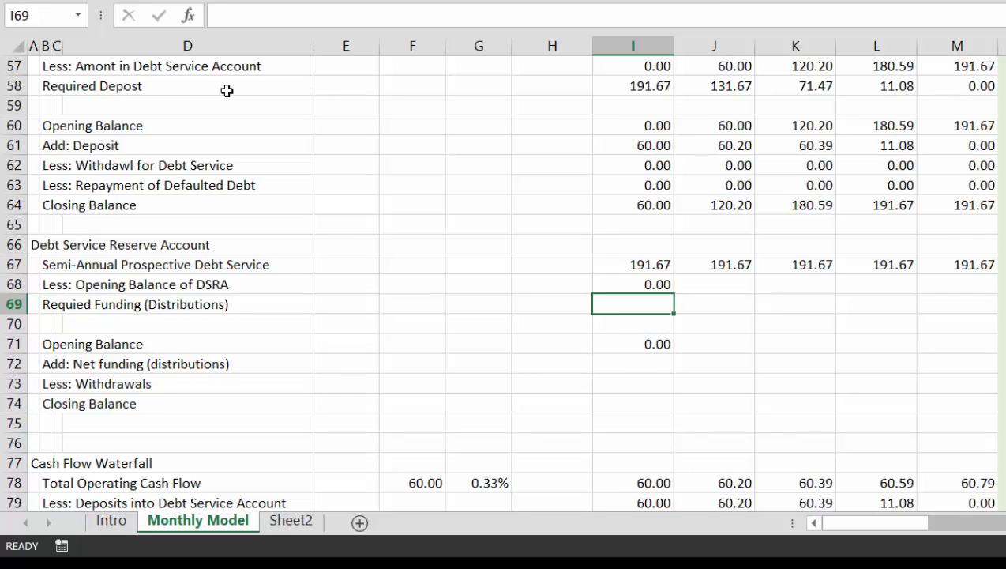
Try calculating the first month's required funding in I69 with =-I67-I68.
text(-)
key(Up)
key(Up)
text(-)
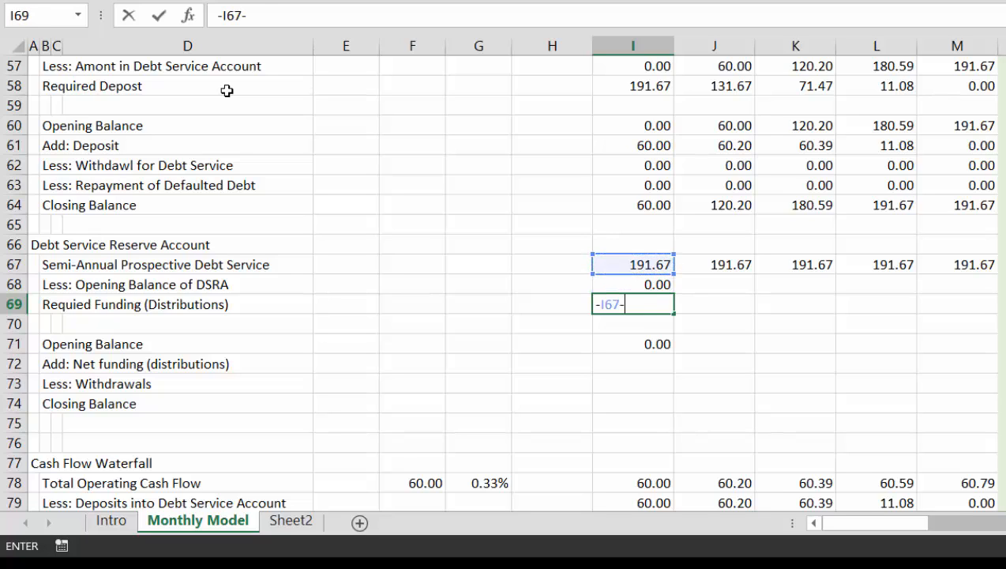
key(Up)
key(Return)
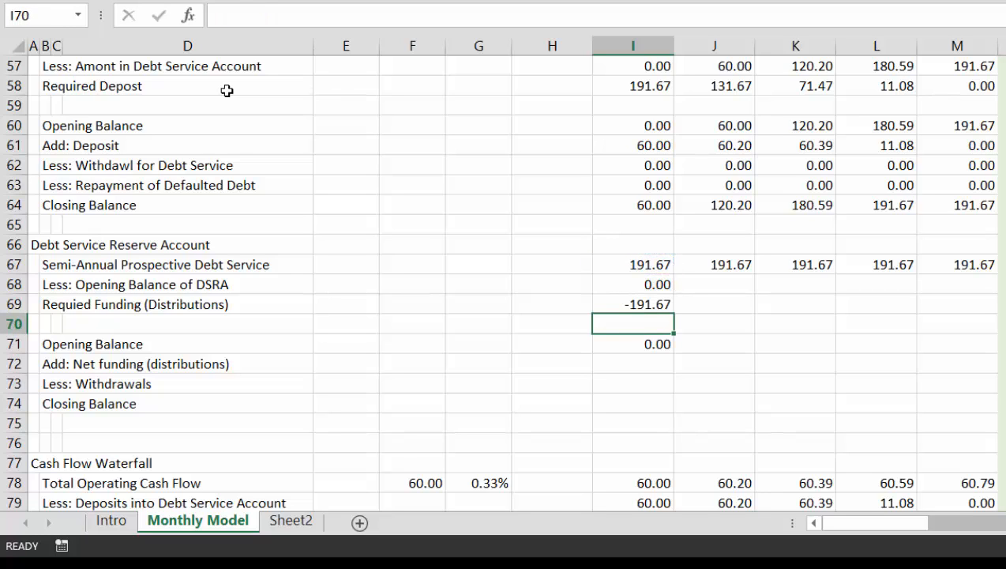
Set the reserve account's initial closing balance in H74 to the first month's semi-annual prospective debt service with =I67.
key(Down)
key(Down)
key(Down)
key(Left)
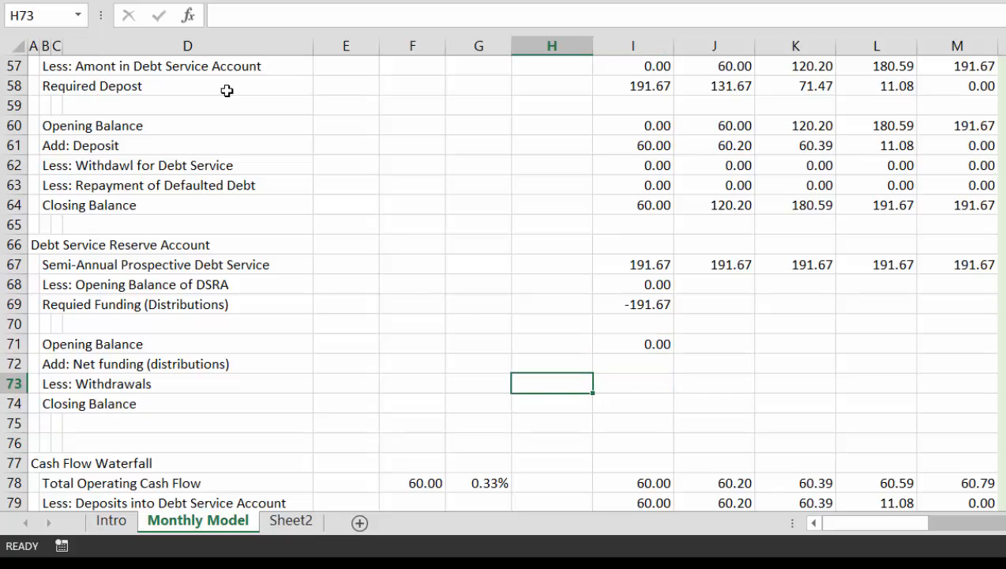
key(Down)
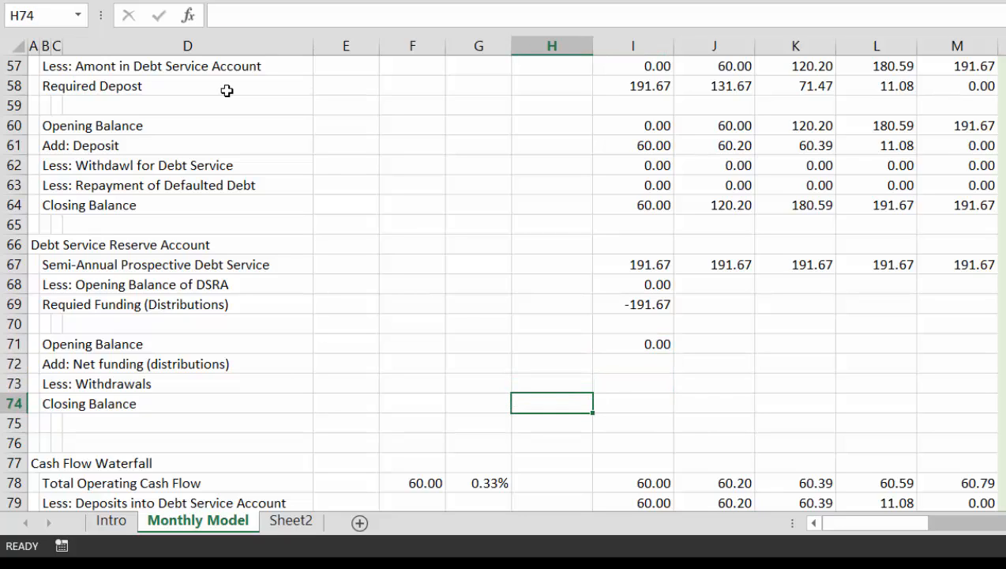
text(=)
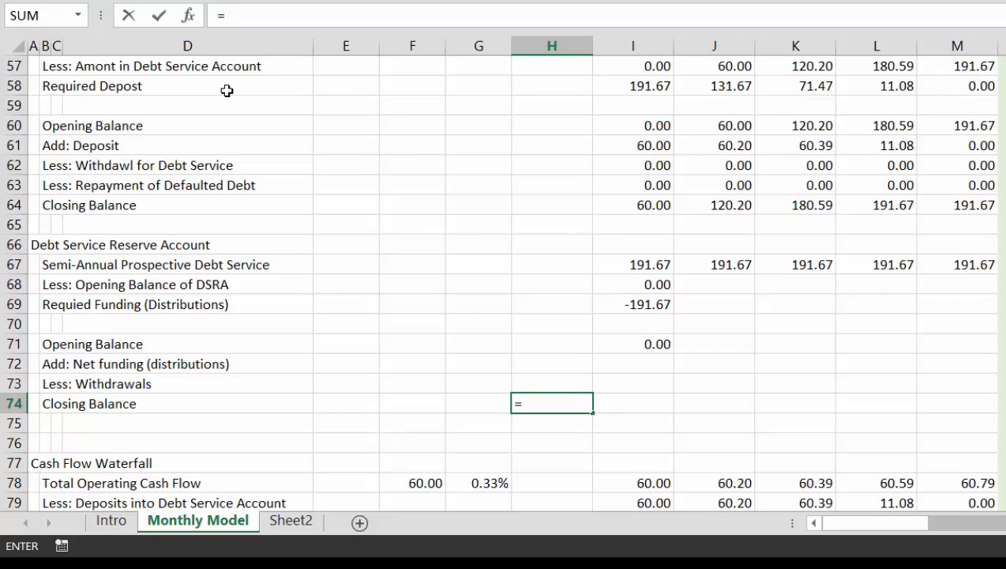
key(Escape)
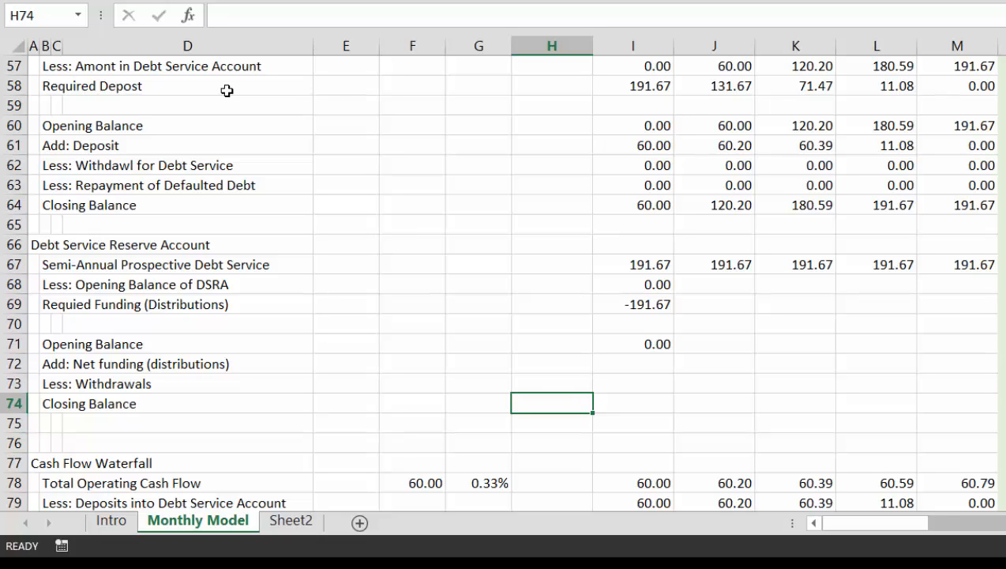
text(=)
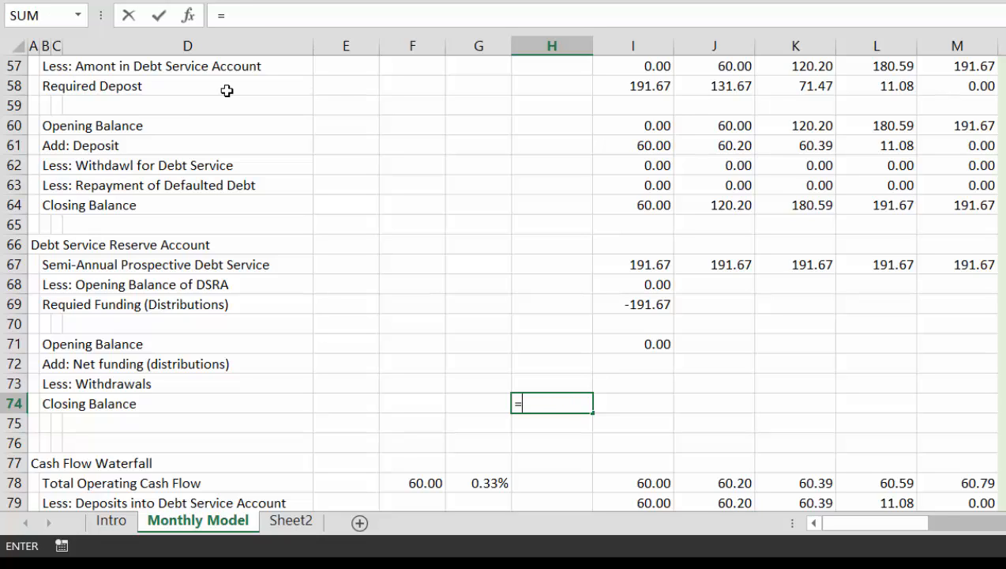
key(Up)
key(Up)
key(Up)
key(Up)
key(Up)
key(Up)
key(Up)
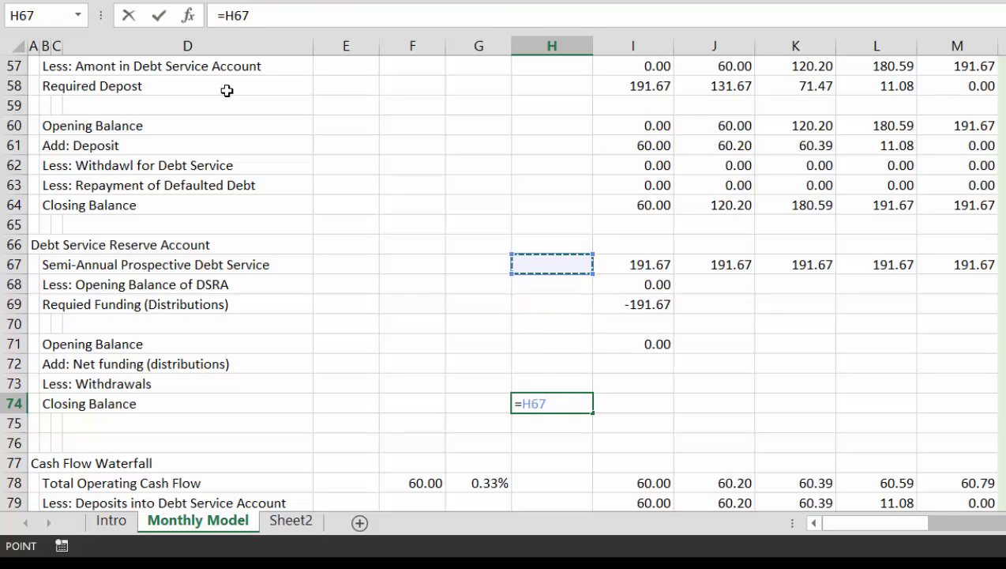
key(Right)
key(Return)
key(Up)
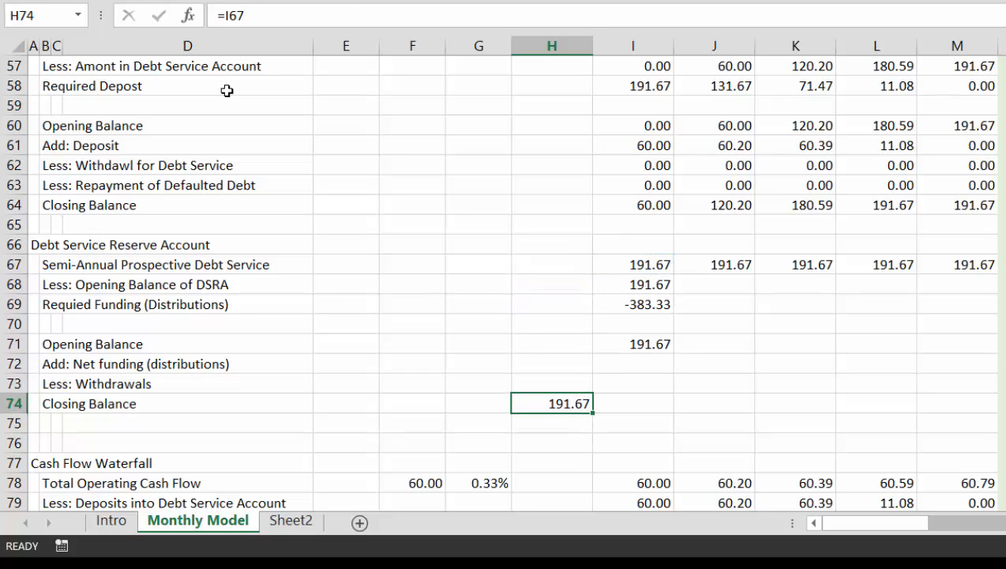
Replace the required funding formula in I69 with =I67-I68, prospective debt service less the opening balance.
key(Up)
key(Up)
key(Up)
key(Up)
key(Up)
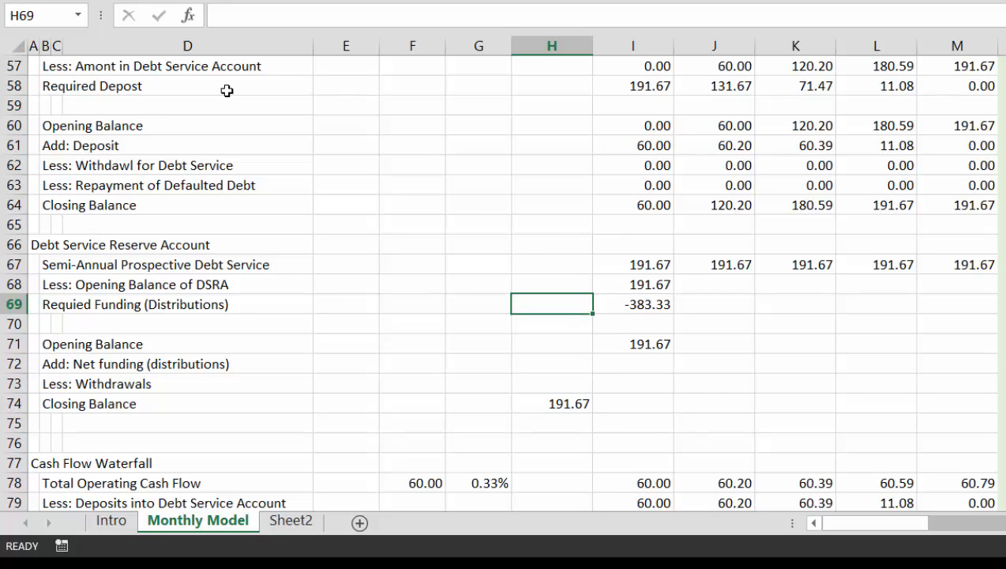
key(Right)
key(Up)
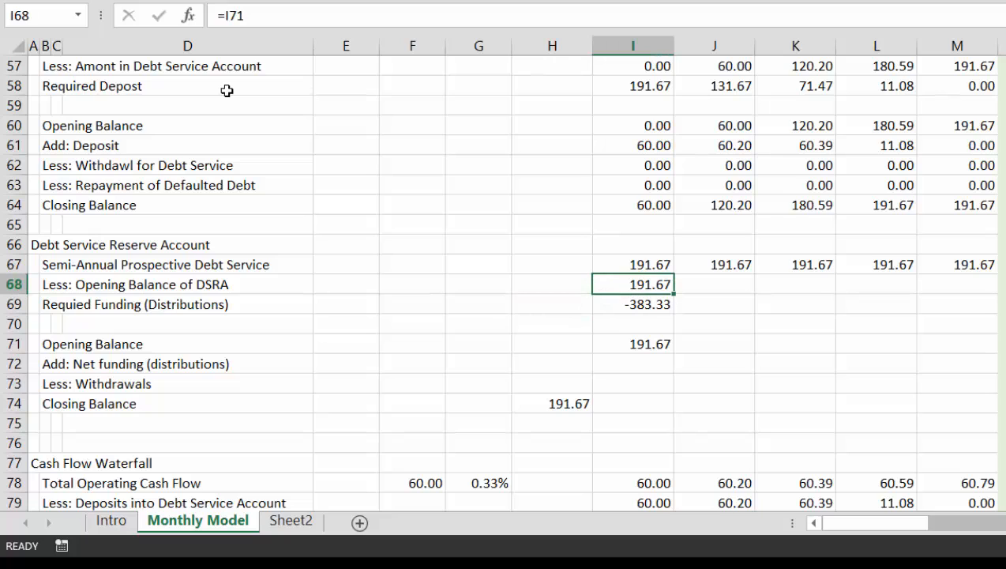
key(Down)
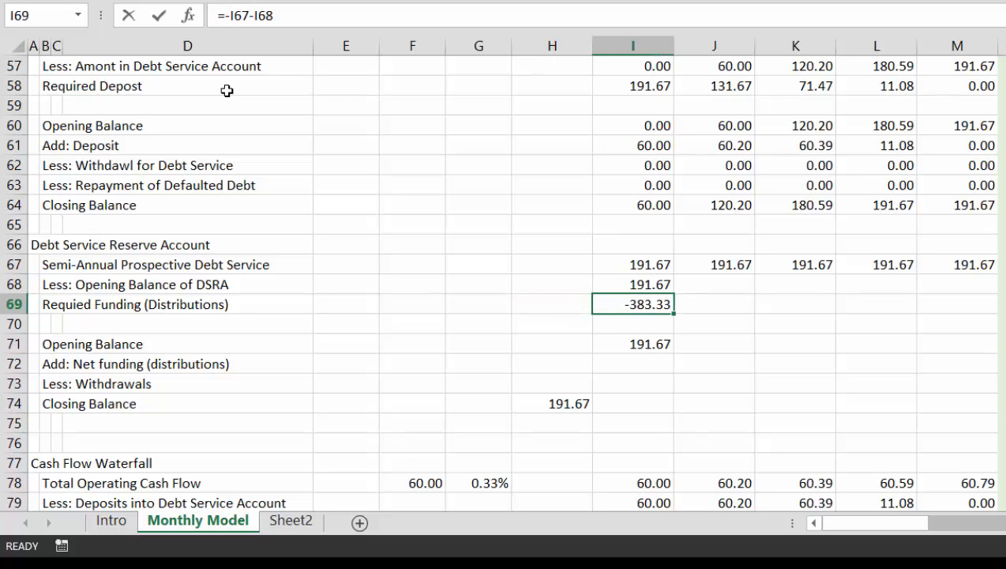
text(=)
key(Up)
key(Up)
text(-)
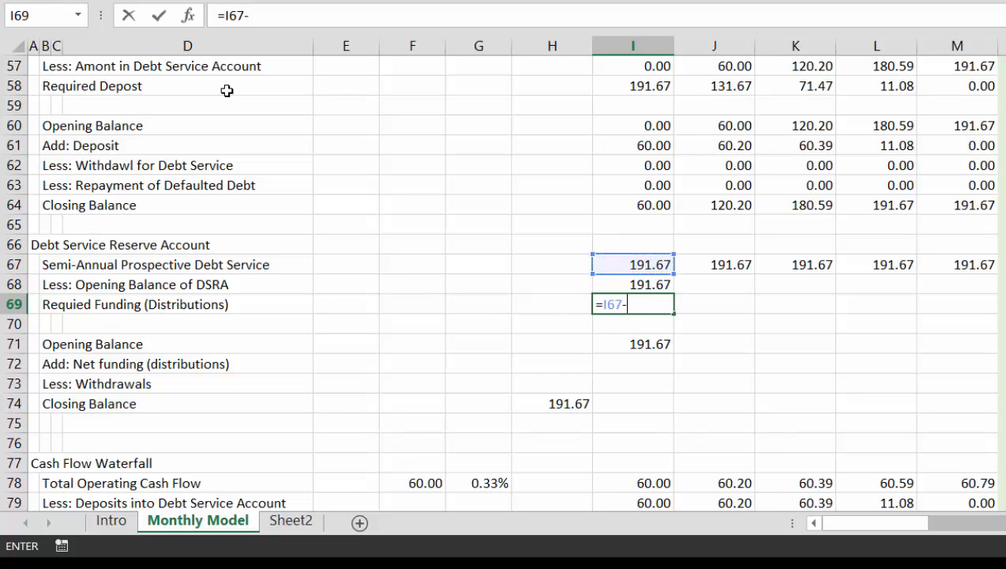
key(Up)
key(Return)
Link the first month's net funding in I72 to the required funding with =I69.
key(Down)
key(Down)
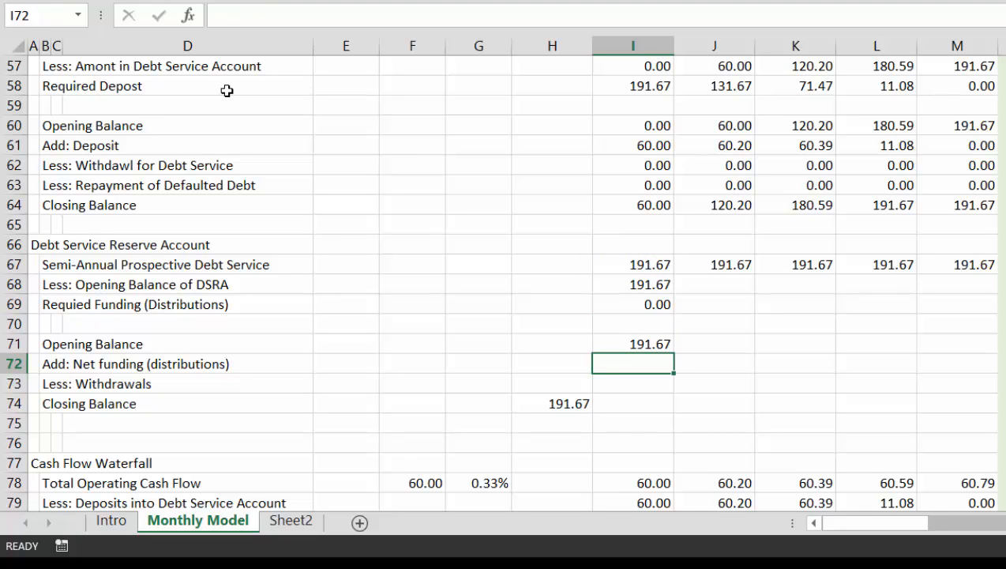
text(=)
key(Up)
key(Up)
key(Up)
key(Return)
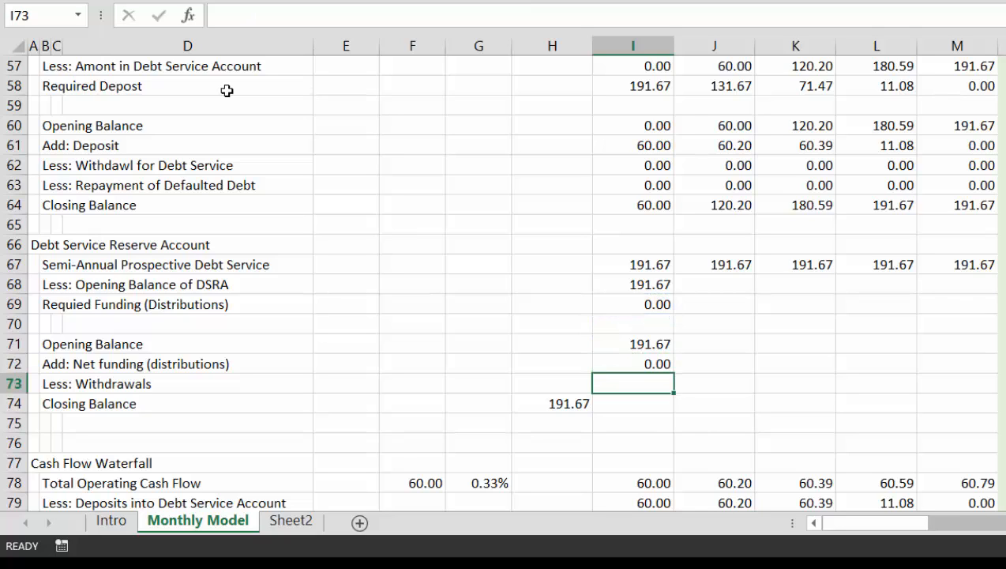
Try calculating the first month's closing balance in I74 with =-I71+I72-I73.
key(Down)
text(=)
key(Up)
key(Up)
key(Up)
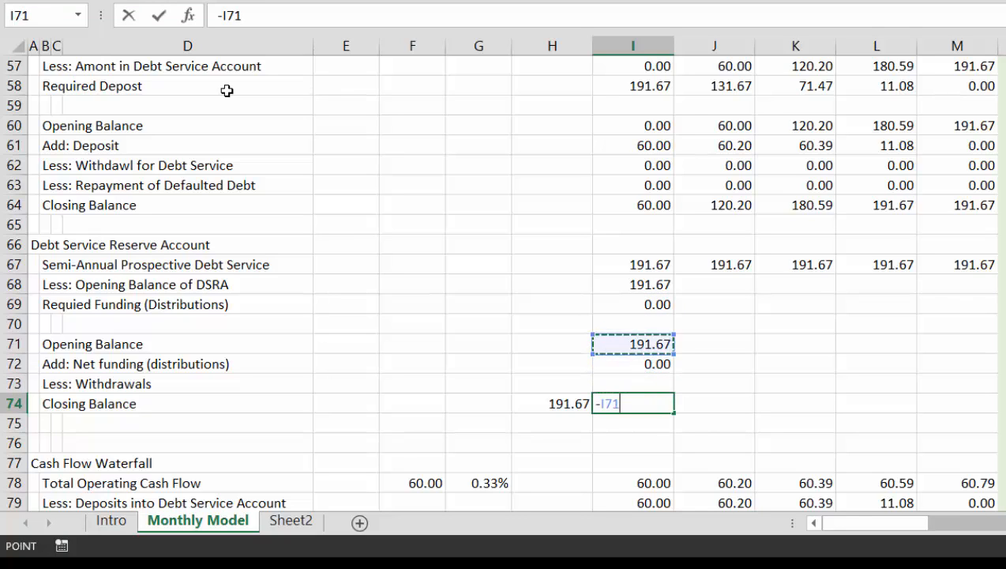
text(+)
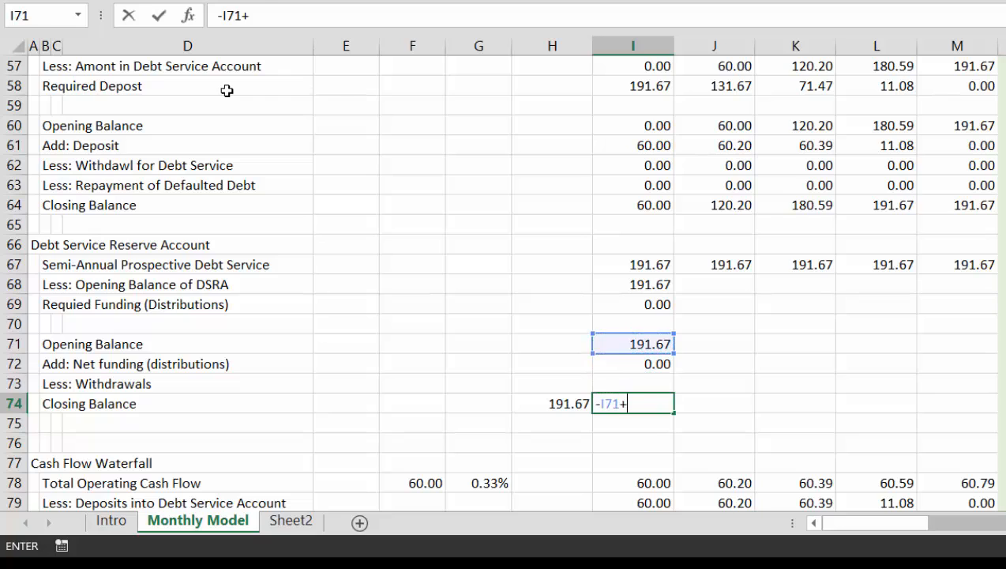
key(Up)
key(Up)
text(-)
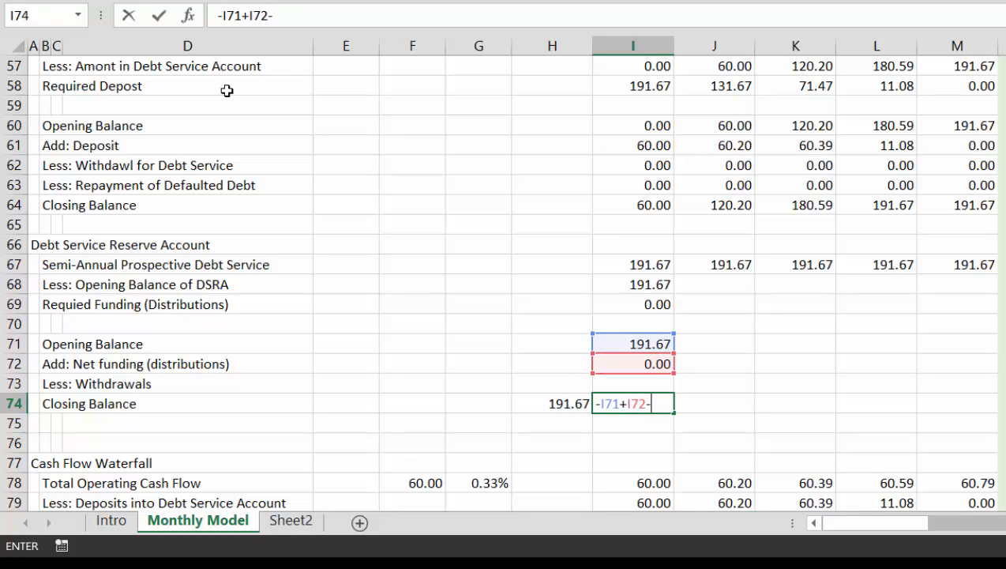
key(Up)
key(Return)
Replace the closing balance formula in I74 with =I71+I72-I73, opening balance plus net funding less withdrawals.
key(Up)
key(Up)
key(Up)
key(Up)
key(Up)
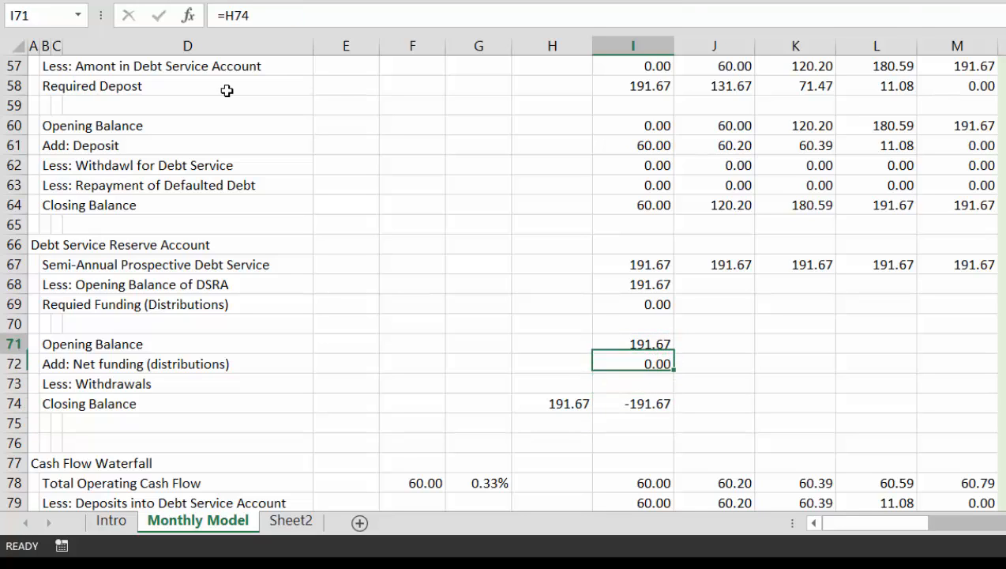
key(Down)
key(Down)
key(Down)
key(Down)
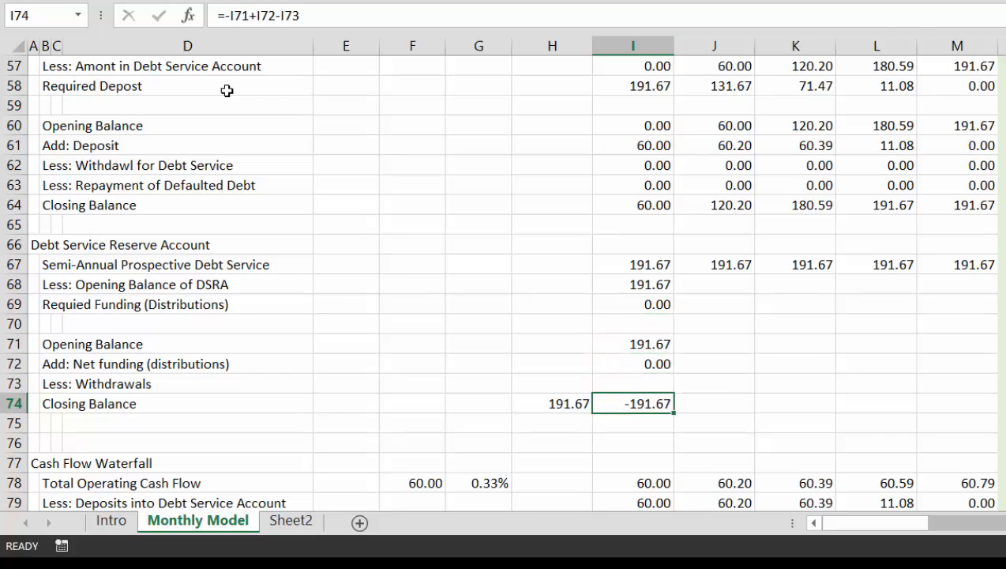
text(=)
key(Up)
key(Up)
key(Up)
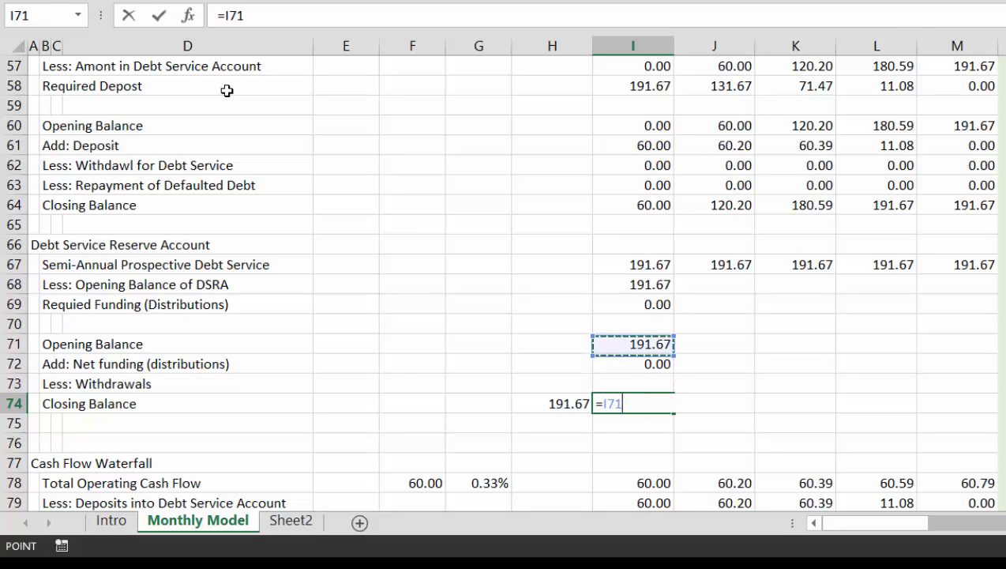
text(+)
key(Up)
key(Up)
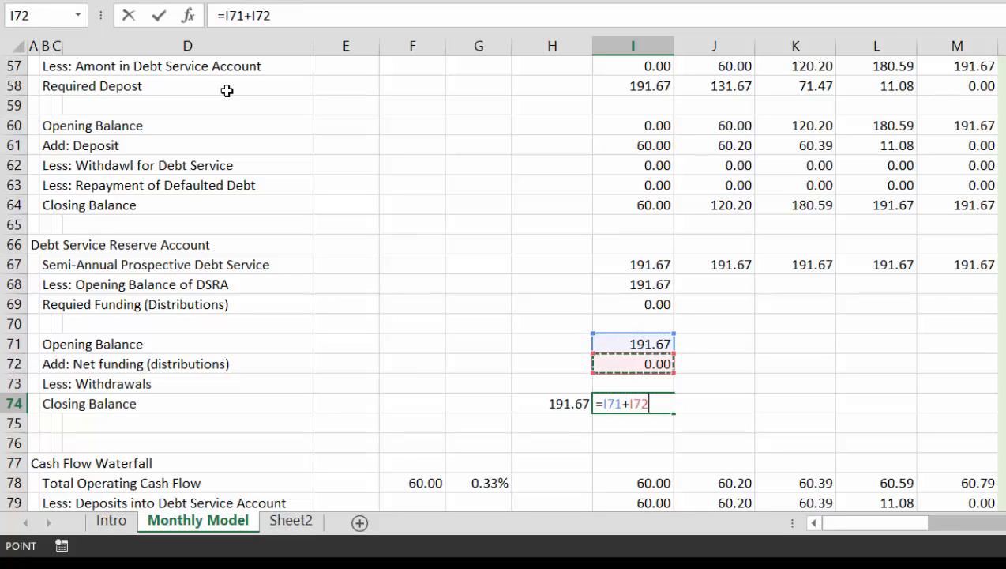
text(-)
key(Up)
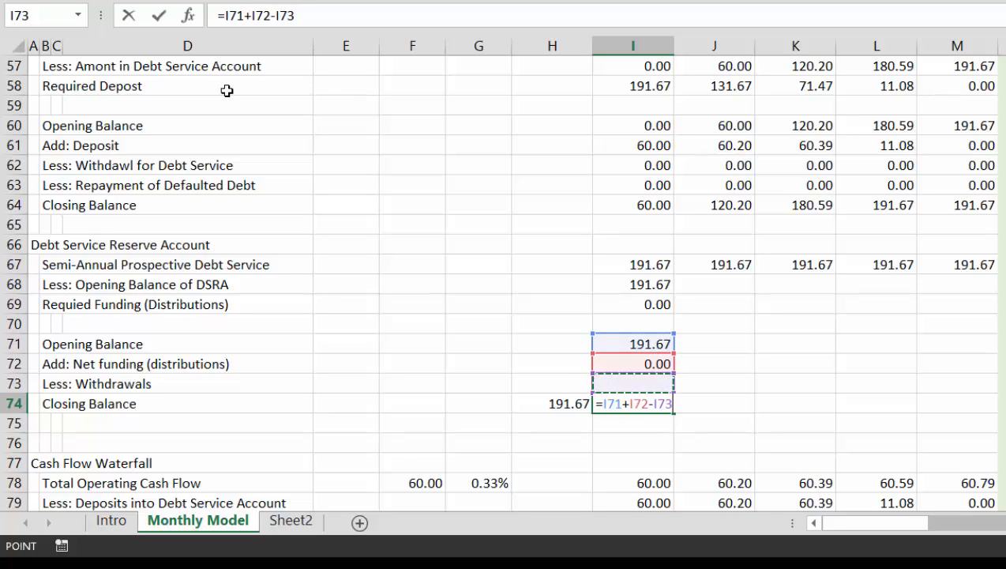
key(Return)
Fill the reserve account formulas in I68:I74 across all the monthly columns to the right.
key(Up)
key(Up)
key(Up)
key(Up)
key(Up)
key(Up)
key(Up)
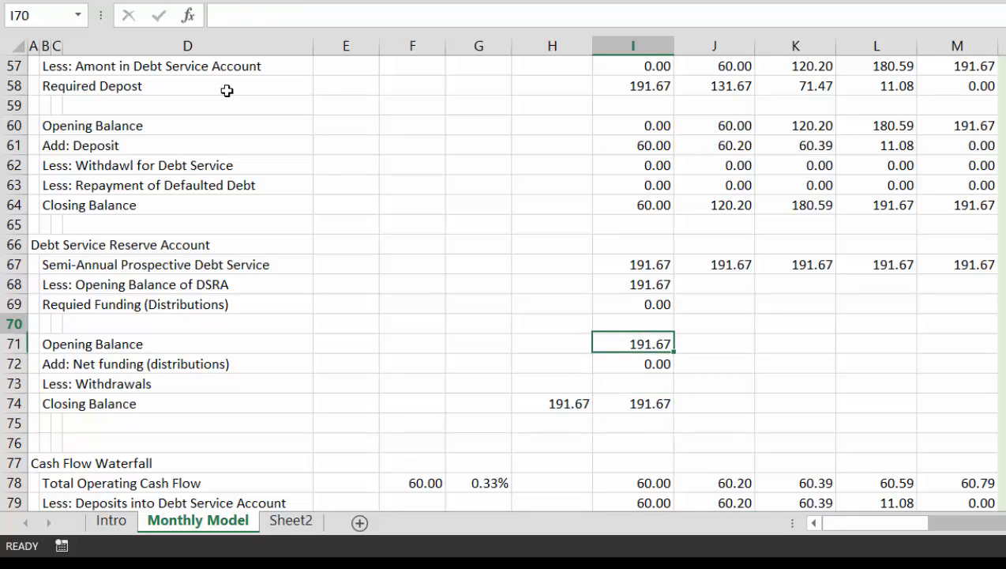
key(shift+Down)
key(shift+Down)
key(shift+Down)
key(shift+Down)
key(shift+Down)
key(shift+Down)
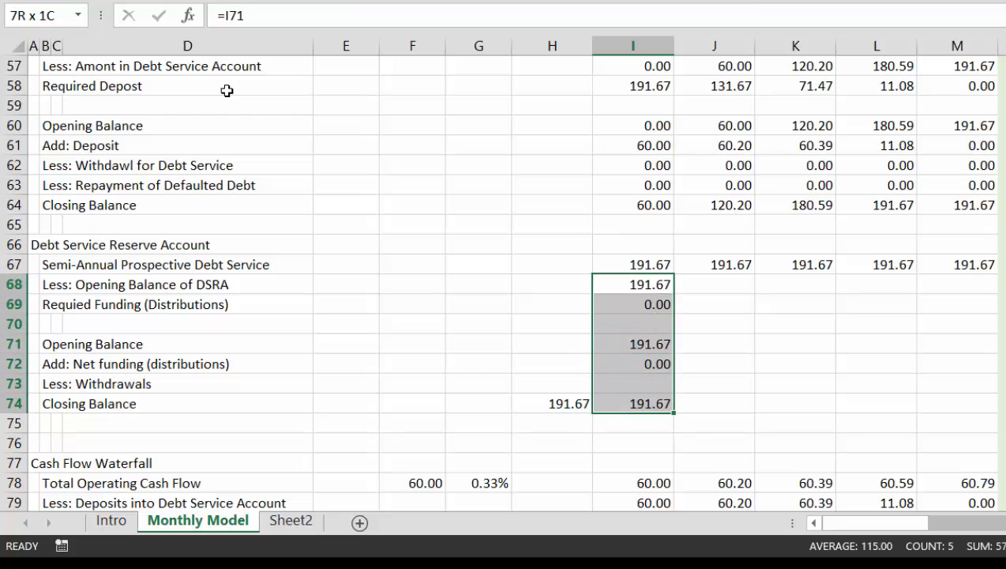
key(ctrl+shift+Right)
key(ctrl+r)
Examine the reserve account's required funding and balances month by month across the columns, out to column AT.
key(Right)
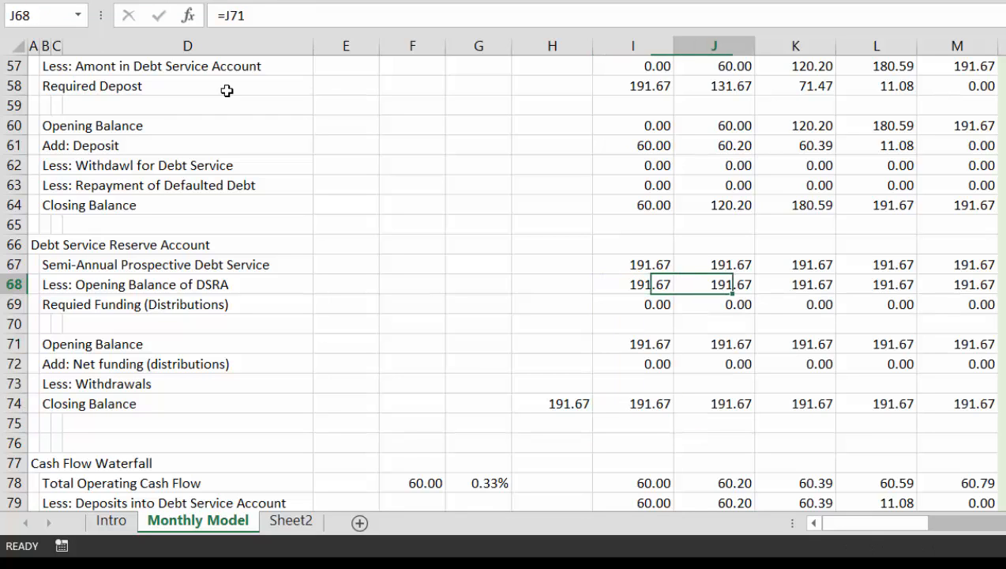
key(Right)
key(Right)
key(Right)
key(Right)
key(Right)
key(Right)
key(Right)
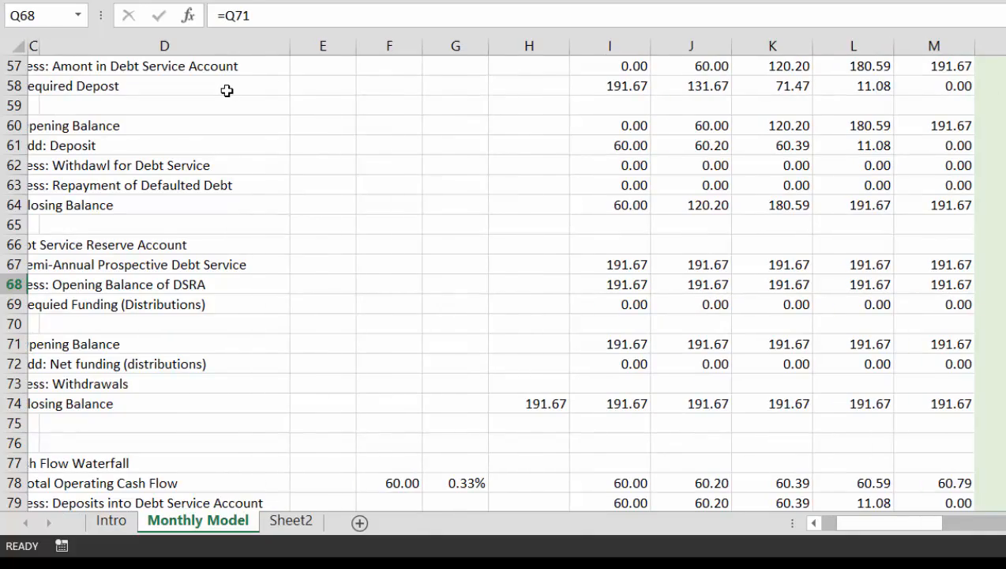
key(Right)
key(Right)
key(Right)
key(Right)
key(Left)
key(Down)
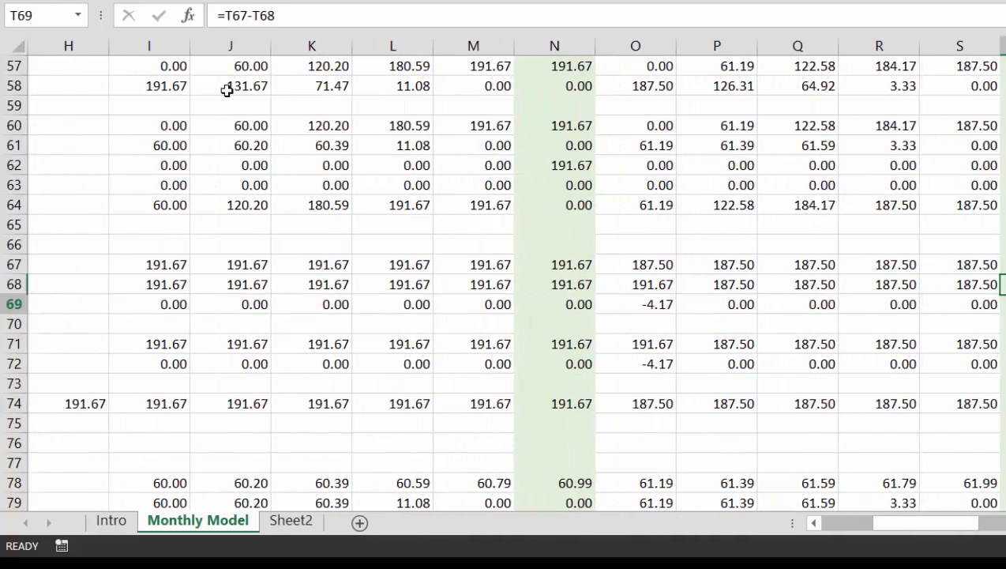
key(Right)
key(Right)
key(Right)
key(Right)
key(Right)
key(Right)
key(Right)
key(Right)
key(Right)
key(Right)
key(Right)
key(Right)
key(Right)
key(Right)
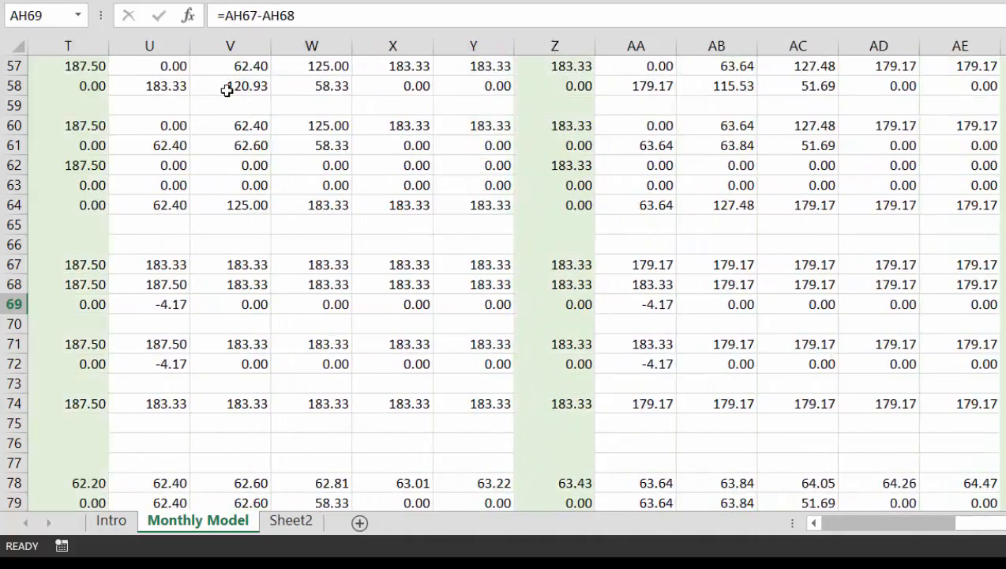
key(Right)
key(Right)
key(Right)
key(Right)
key(Right)
key(Right)
key(Right)
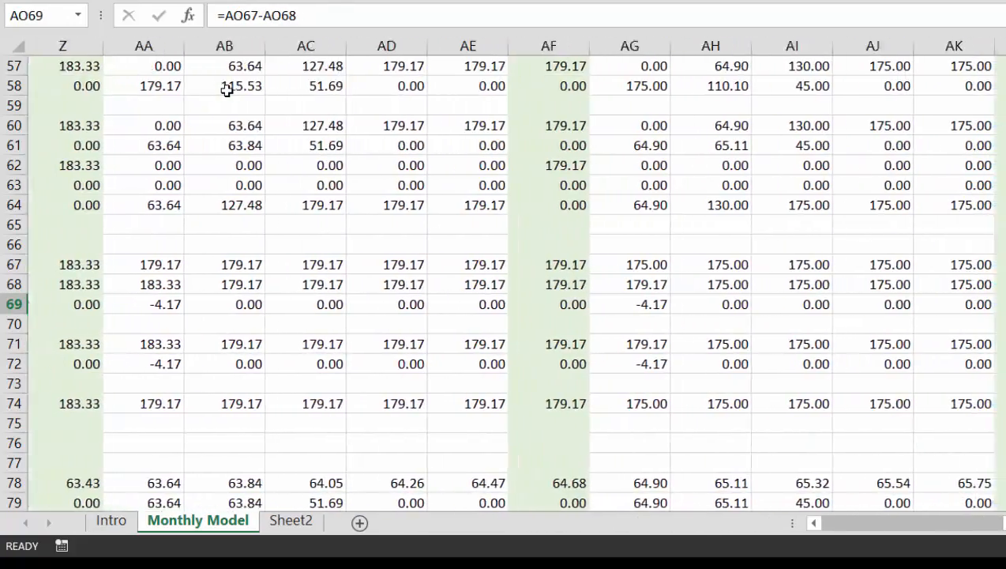
key(Right)
key(Right)
key(Right)
key(Right)
key(Right)
key(Right)
key(Left)
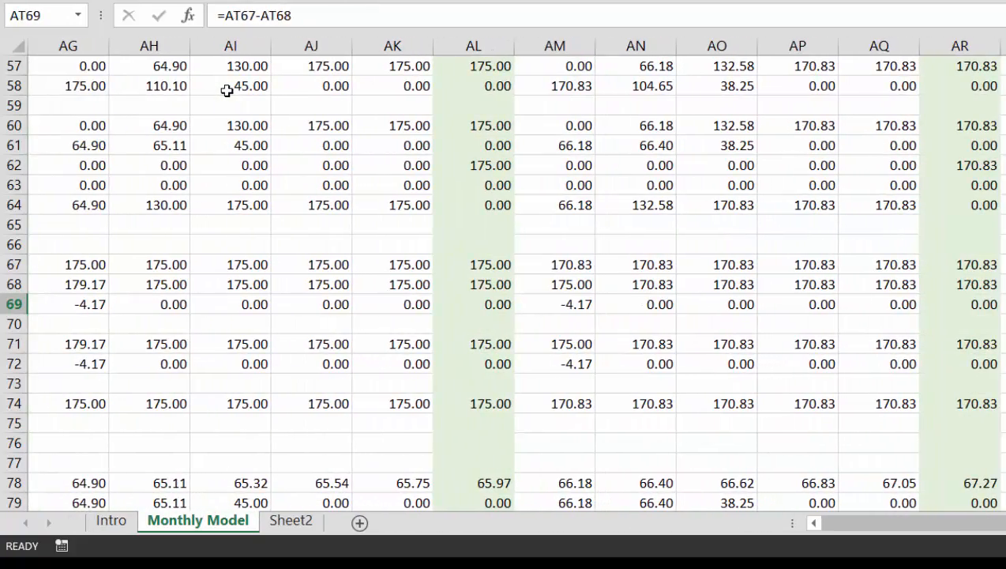
Check the reserve account's required funding, withdrawals and closing balance rows around columns AR to AT.
key(Left)
key(Left)
key(Left)
key(Right)
key(Right)
key(Right)
key(Left)
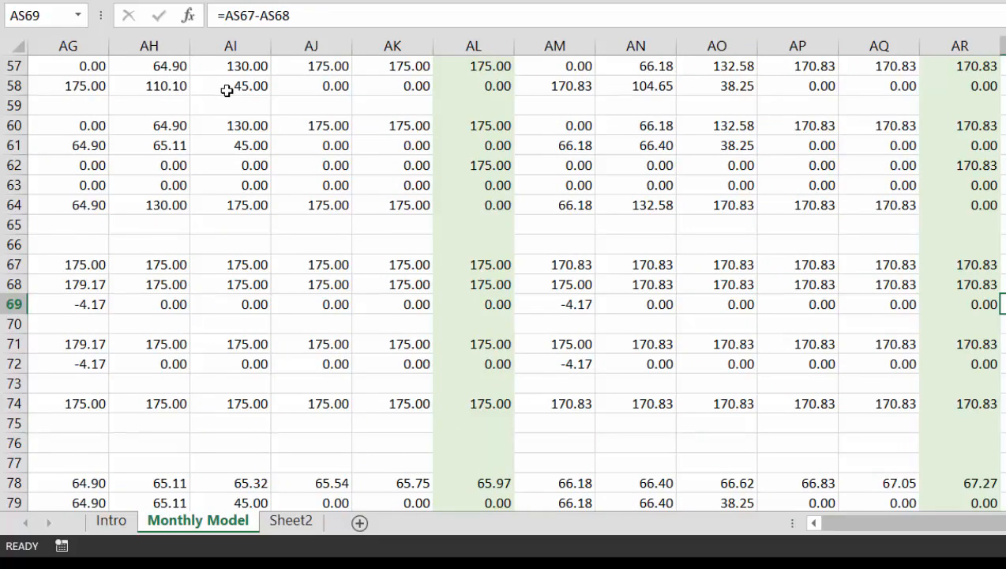
key(Down)
key(Down)
key(Down)
key(Down)
key(Down)
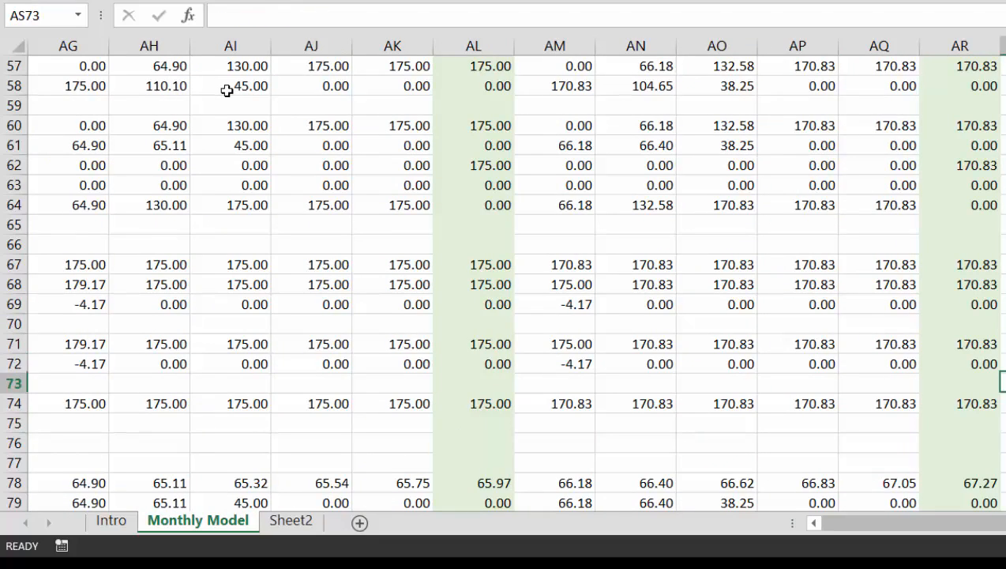
key(Left)
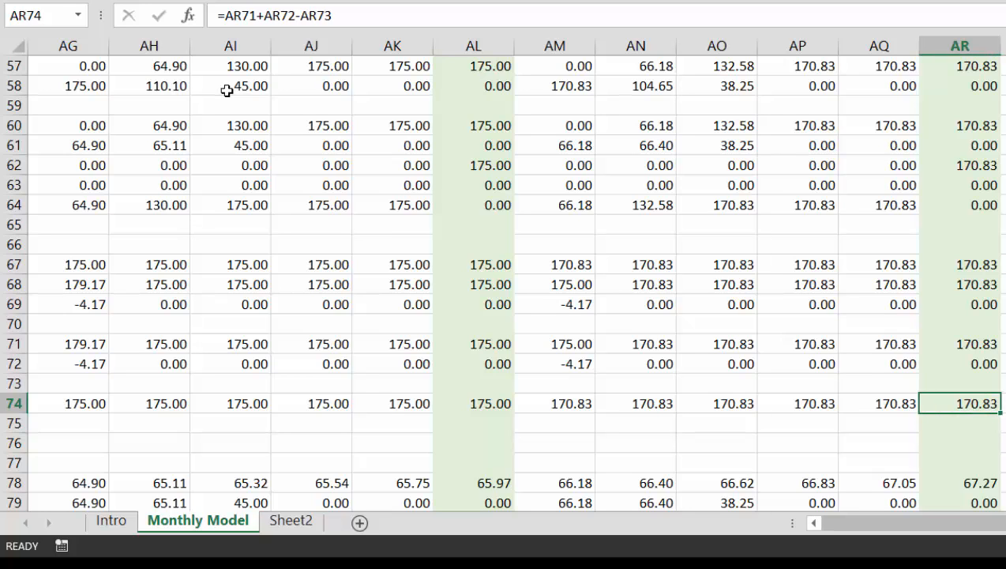
Review the reserve account's closing balances in row 74 through the last monthly column, BM, and return to the initial balance in H74.
key(Left)
key(Right)
key(Right)
key(Right)
key(Right)
key(Right)
key(Right)
key(Right)
key(Right)
key(Right)
key(Right)
key(Right)
key(Right)
key(Right)
key(Right)
key(Right)
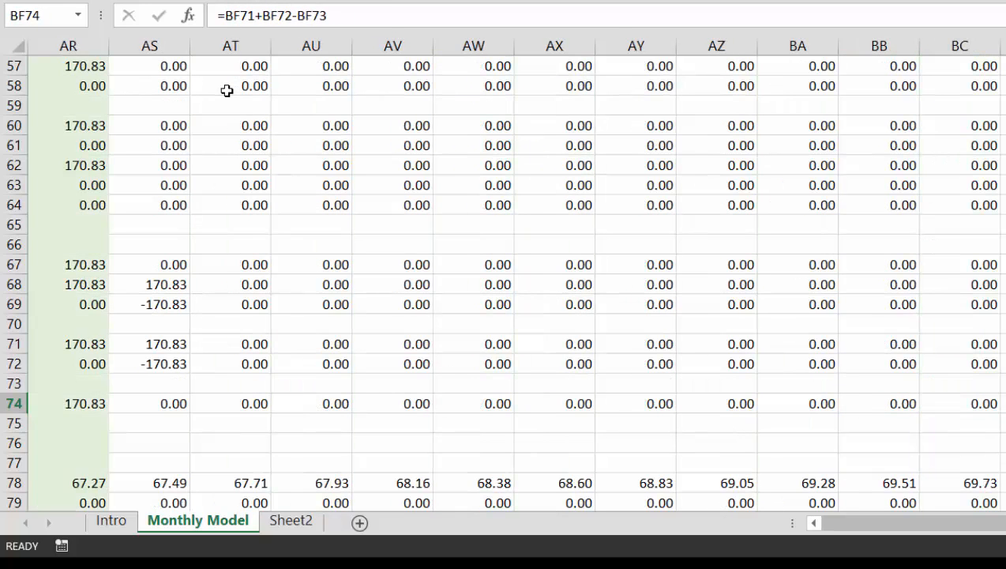
key(Right)
key(Right)
key(Right)
key(Right)
key(Right)
key(Right)
key(Right)
key(Right)
key(Right)
key(Right)
key(Right)
key(Right)
key(Right)
key(Right)
key(Right)
key(Left)
key(Left)
key(Left)
key(Left)
key(Left)
key(Left)
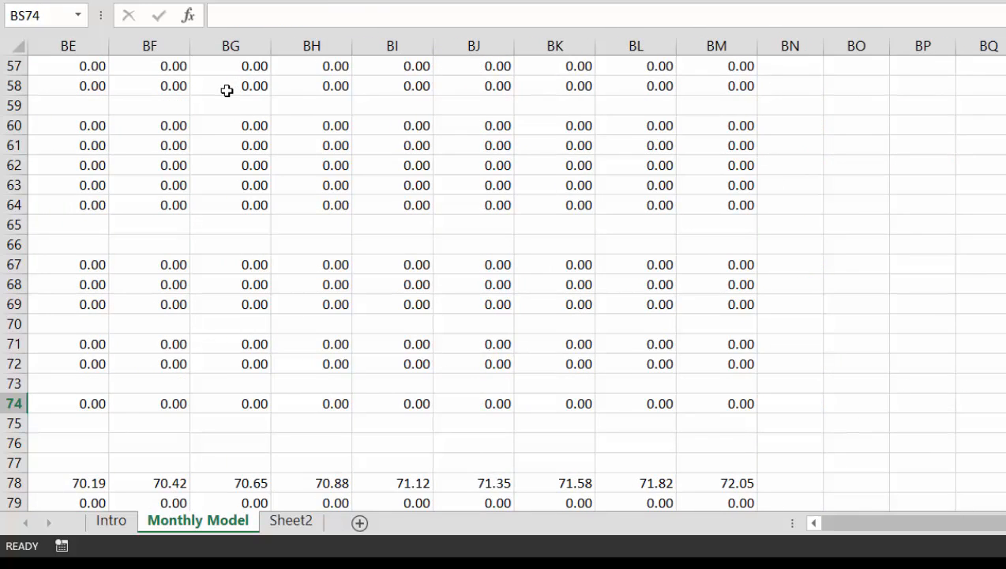
key(ctrl+Left)
key(ctrl+Left)
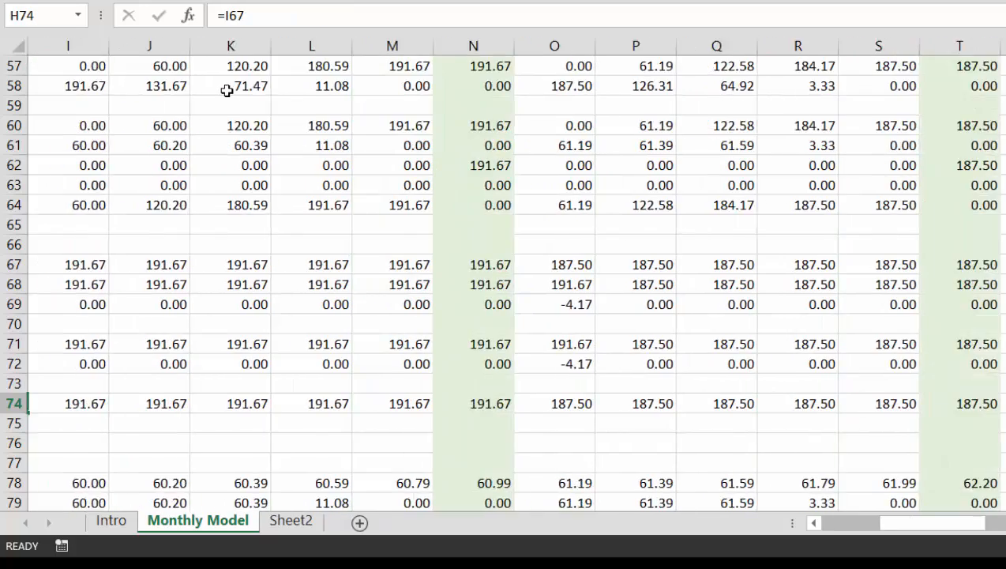
Examine the Cash Flow Waterfall line items beneath the reserve account, from Total Operating Cash Flow to Cash Flow After Default.
key(Left)
key(Home)
key(Down)
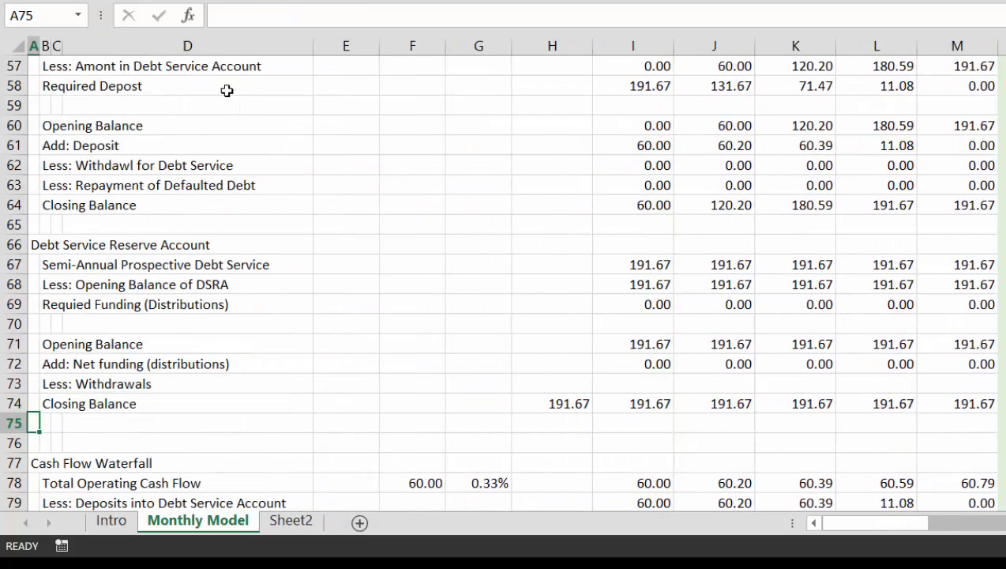
key(Down)
key(Down)
key(Down)
key(Down)
key(Down)
key(Down)
key(Down)
key(Down)
key(Down)
key(Down)
key(Down)
key(Down)
key(Down)
key(Up)
key(Up)
key(Up)
key(Up)
key(Up)
key(Up)
key(Up)
key(Up)
key(Up)
key(Up)
key(Up)
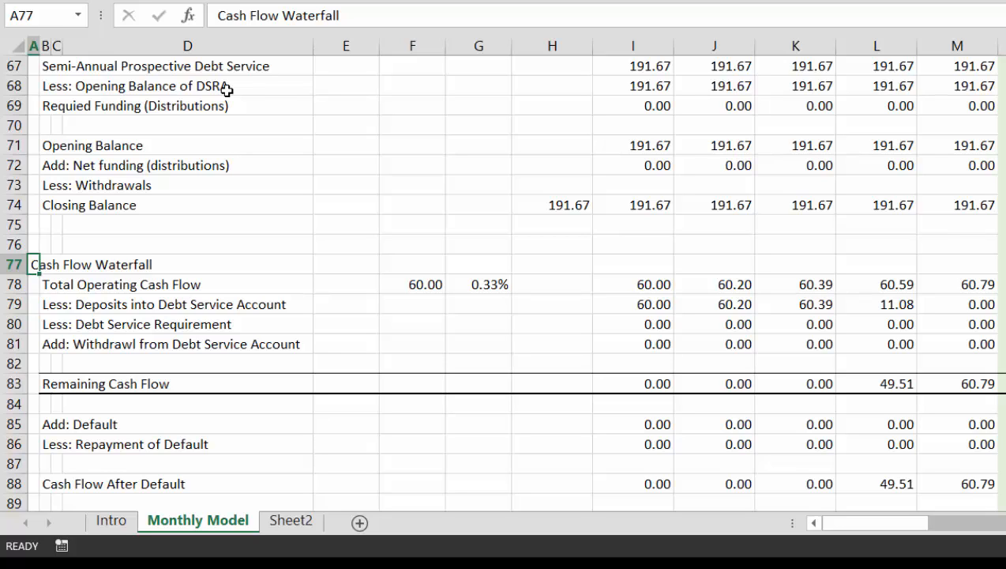
Follow the waterfall's debt service account deposits in row 79 across the months to column O.
key(Down)
key(Down)
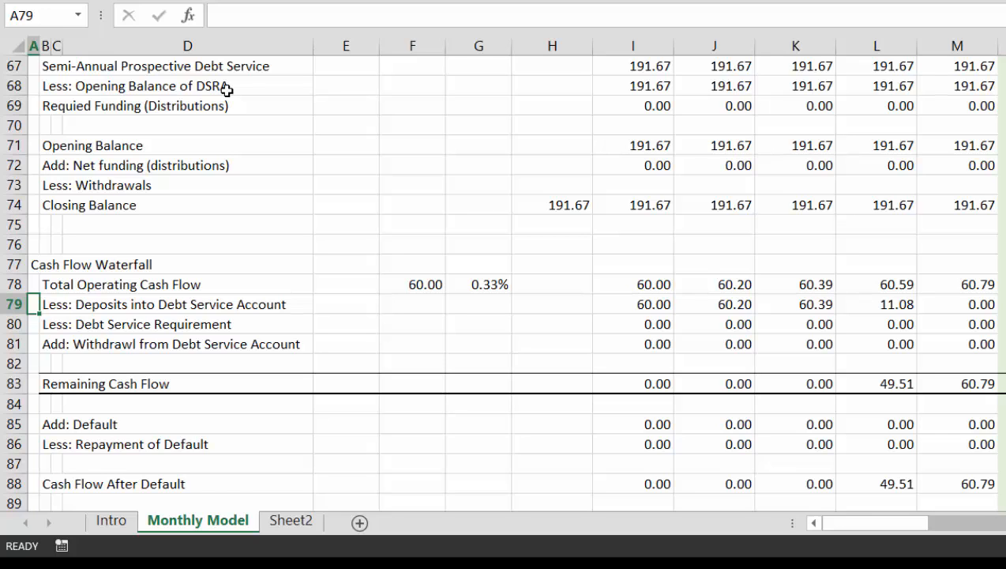
key(Right)
key(Right)
key(Right)
key(Right)
key(Right)
key(Right)
key(Right)
key(Right)
key(Right)
key(Right)
key(Right)
key(Right)
key(Right)
key(Right)
key(Right)
key(Right)
key(Right)
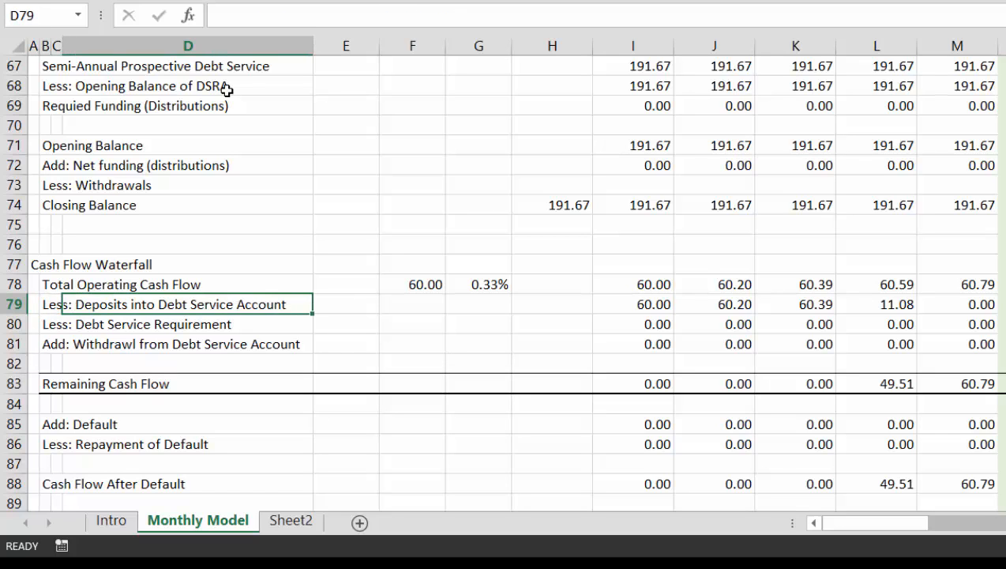
key(Left)
key(Left)
key(Left)
Compare the reserve account's net funding (distributions) in O72 with the operating cash flow and debt service lines in O78:O81.
key(Up)
key(Up)
key(Up)
key(Up)
key(Up)
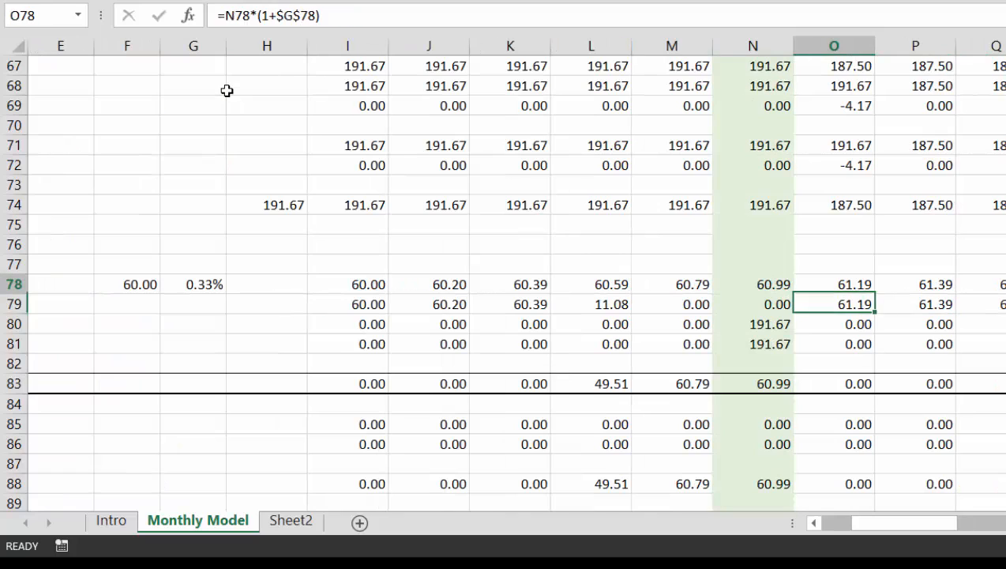
key(Up)
key(Up)
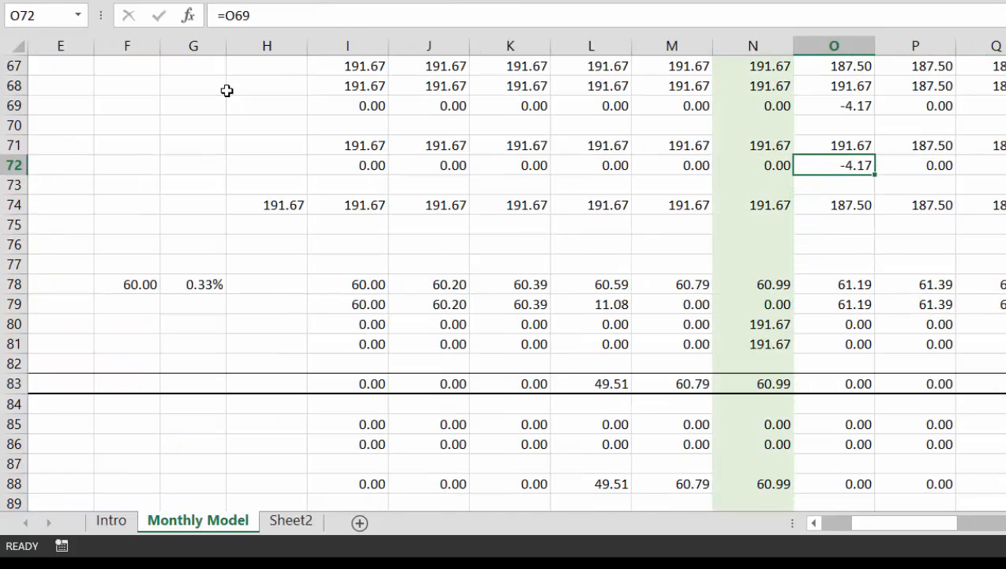
key(Down)
key(Down)
key(Down)
key(Down)
key(Down)
key(Down)
key(Down)
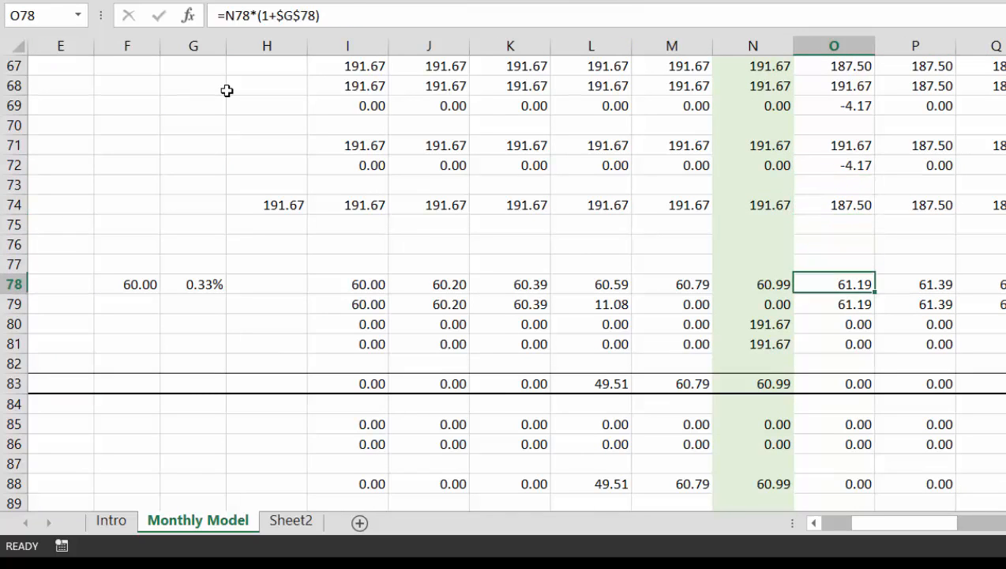
key(Up)
key(Up)
key(Up)
key(Up)
key(Up)
key(Up)
key(Up)
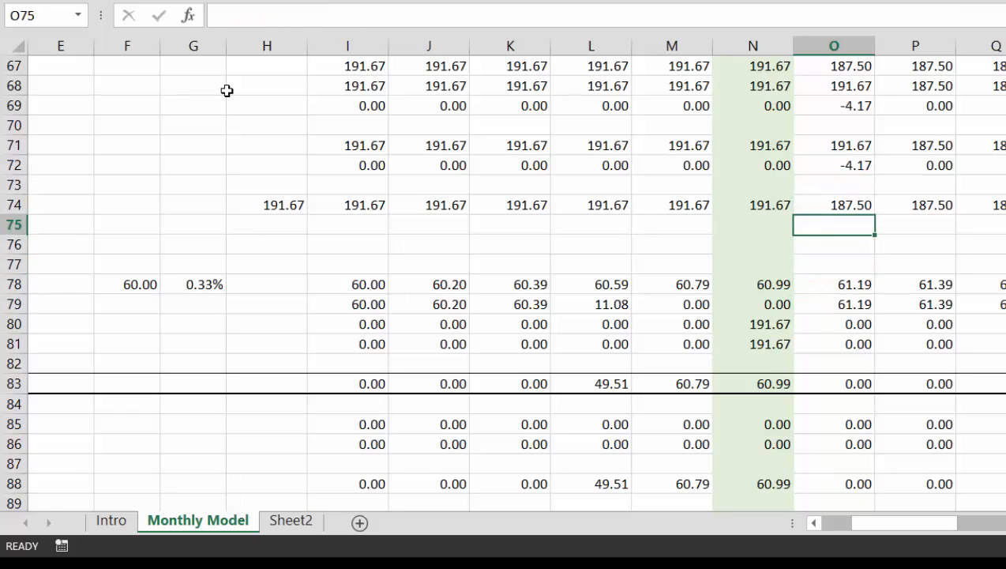
key(Down)
key(Down)
key(Down)
key(Down)
key(Down)
key(Down)
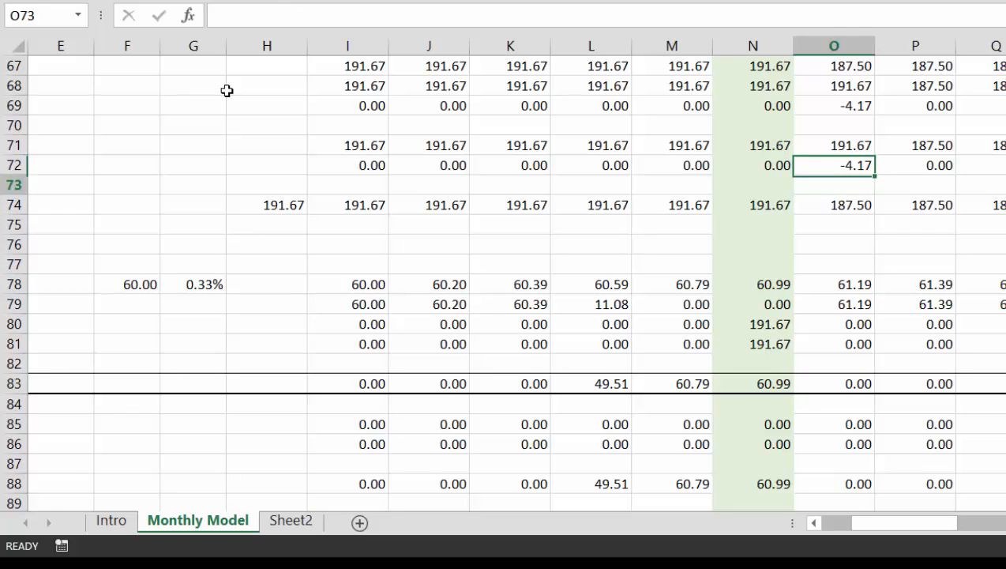
key(Up)
key(Up)
key(Up)
key(Up)
key(Up)
key(Up)
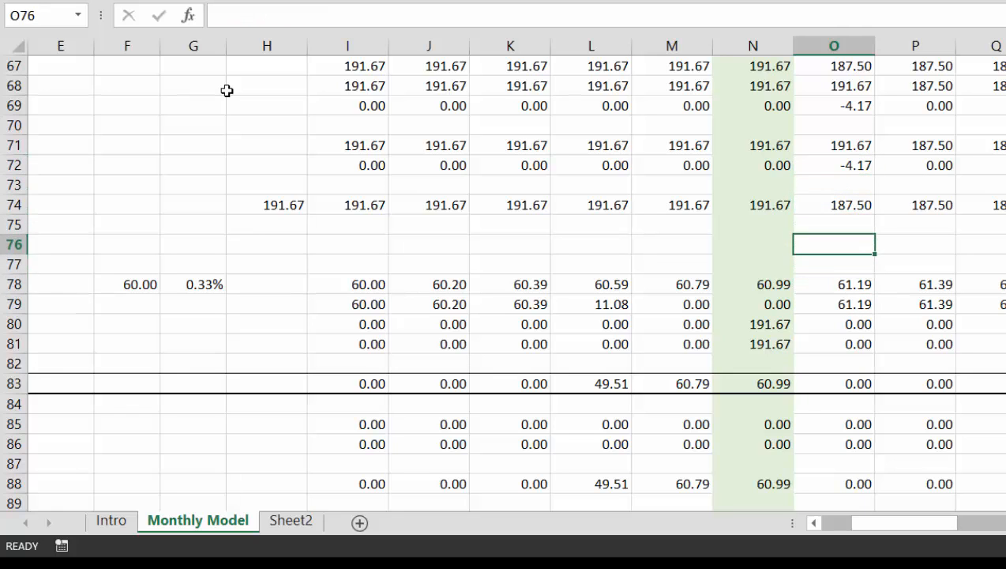
key(Down)
key(Down)
key(Down)
key(Down)
key(Down)
key(Down)
key(Down)
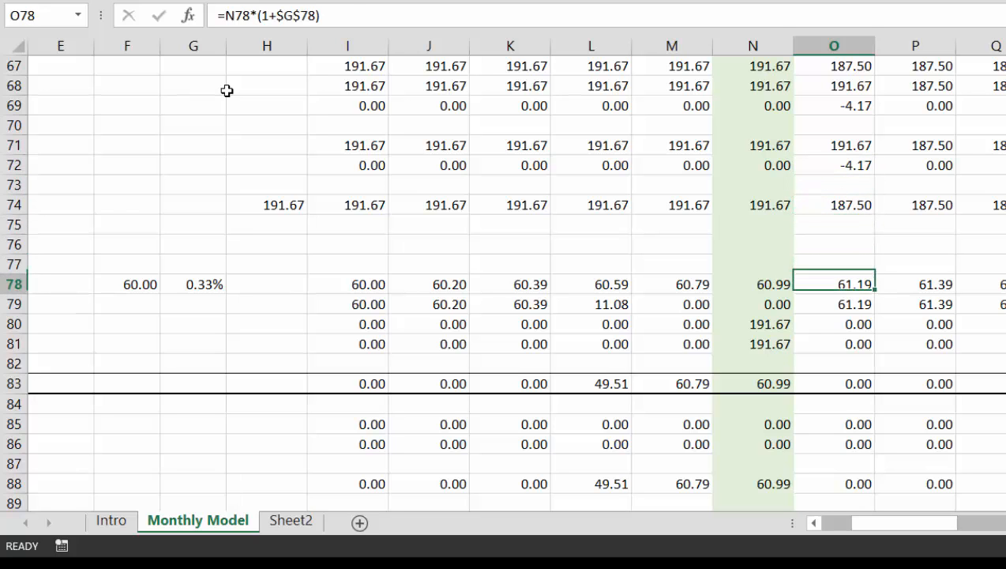
key(Down)
key(Down)
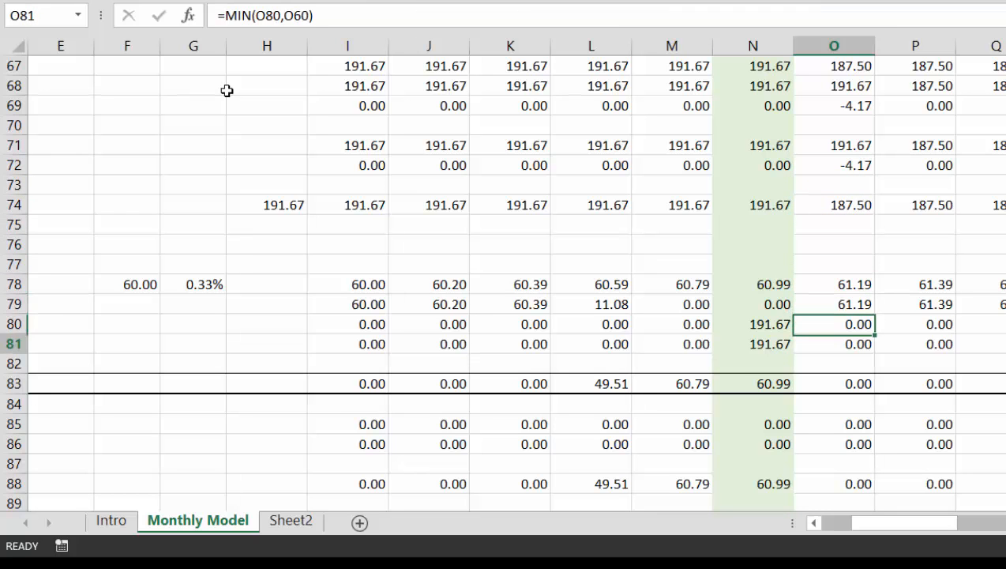
Go to the blank rows below Cash Flow After Default, ending at A92.
key(Down)
key(Down)
key(Down)
key(Down)
key(Down)
key(Down)
key(Down)
key(Down)
key(Down)
key(Down)
key(Down)
key(Left)
key(Left)
key(Left)
key(Home)
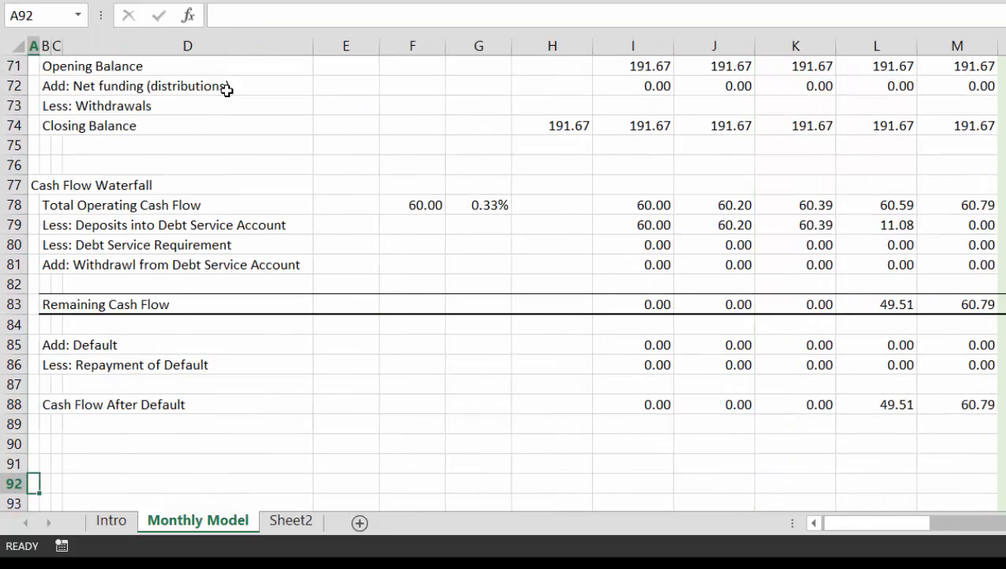
Review the lines from the bottom of the waterfall up through the reserve account to the required deposit in row 58.
key(Up)
key(Up)
key(Up)
key(Up)
key(Up)
key(Up)
key(Up)
key(Up)
key(Up)
key(Up)
key(Up)
key(Up)
key(Up)
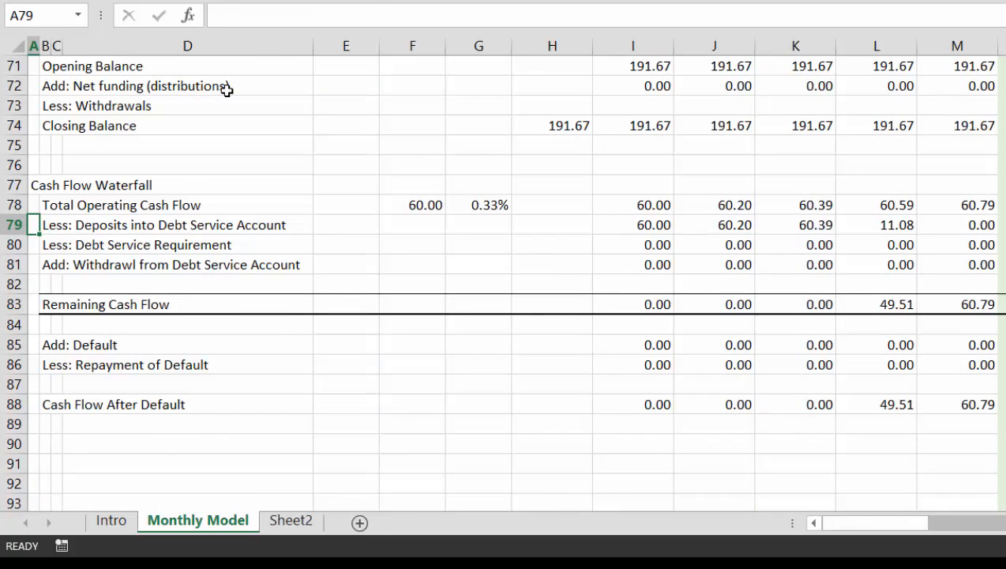
key(Up)
key(Up)
key(Up)
key(Up)
key(Up)
key(Up)
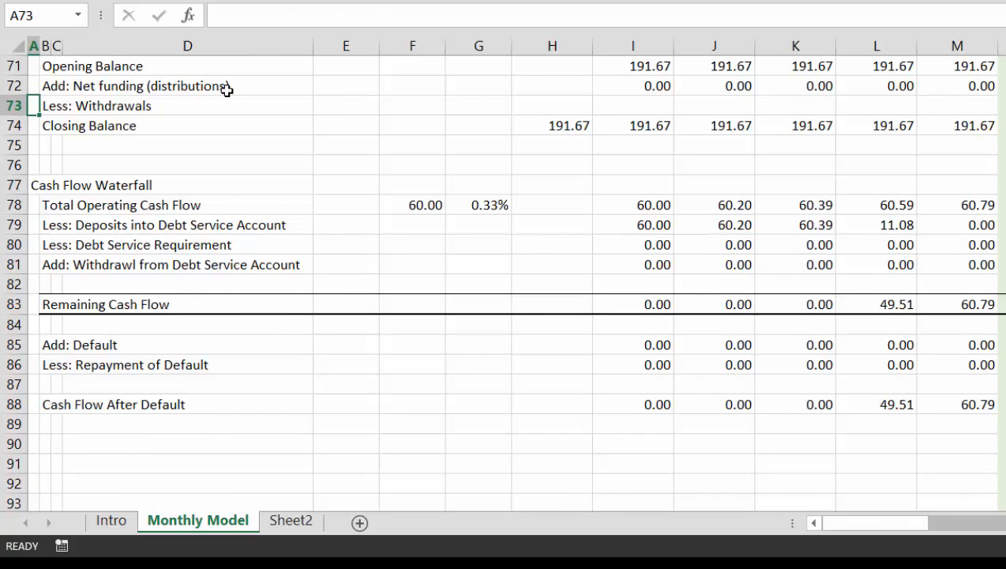
key(Up)
key(Up)
key(Up)
key(Up)
key(Up)
key(Up)
key(Up)
key(Up)
key(Up)
key(Up)
key(Up)
key(Up)
key(Up)
key(Up)
key(Up)
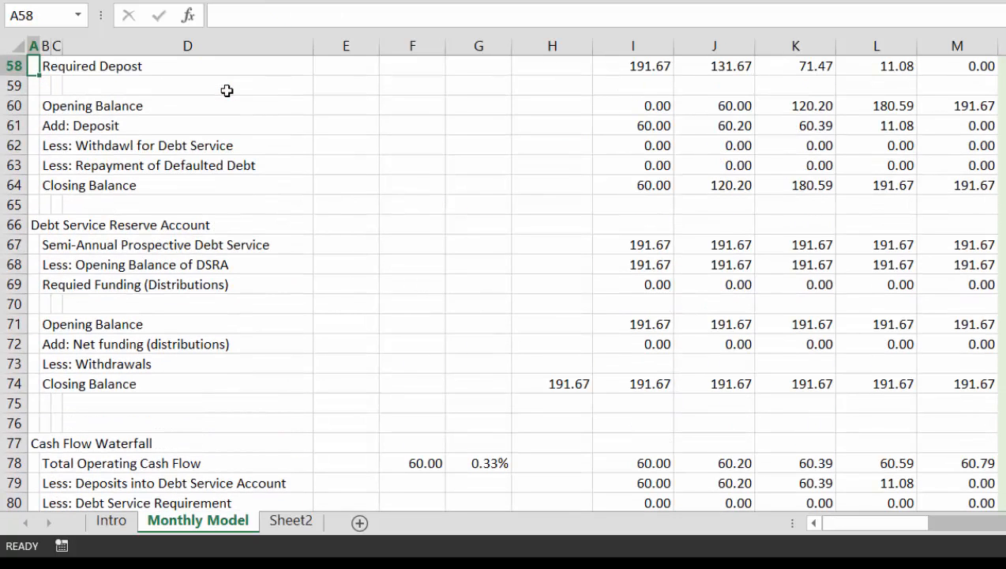
Trace the lines from the required deposit in row 58 down to Less: Repayment of Default in row 86.
key(Down)
key(Down)
key(Down)
key(Down)
key(Down)
key(Down)
key(Down)
key(Down)
key(Down)
key(Down)
key(Down)
key(Down)
key(Down)
key(Down)
key(Down)
key(Down)
key(Down)
key(Down)
key(Down)
key(Down)
key(Down)
key(Down)
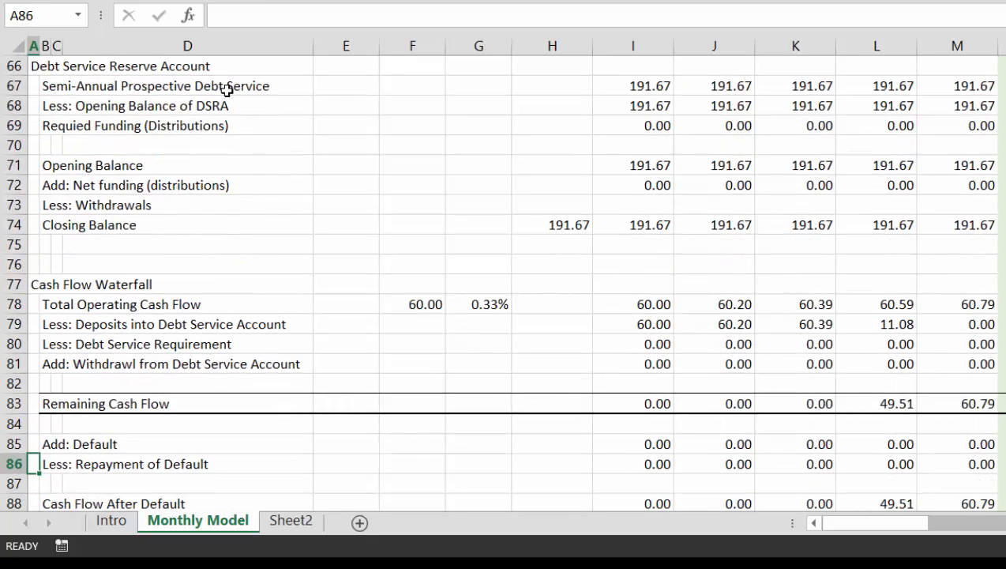
Insert a blank row above Less: Deposits into Debt Service Account in row 79 of the Cash Flow Waterfall.
key(Up)
key(Up)
key(Up)
key(Up)
key(Up)
key(Up)
key(Up)
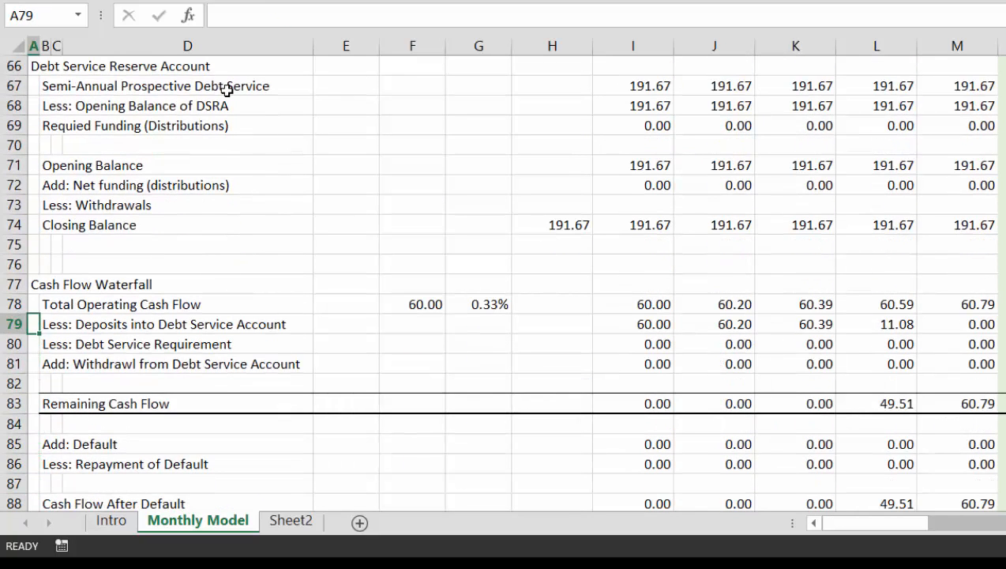
key(Right)
key(Right)
key(Left)
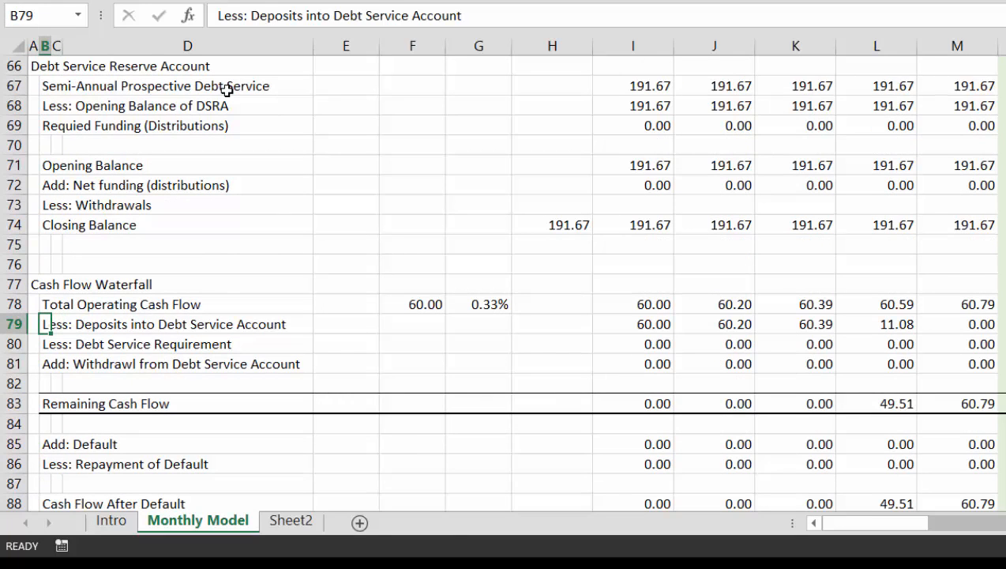
key(shift+space)
key(ctrl+shift+plus)
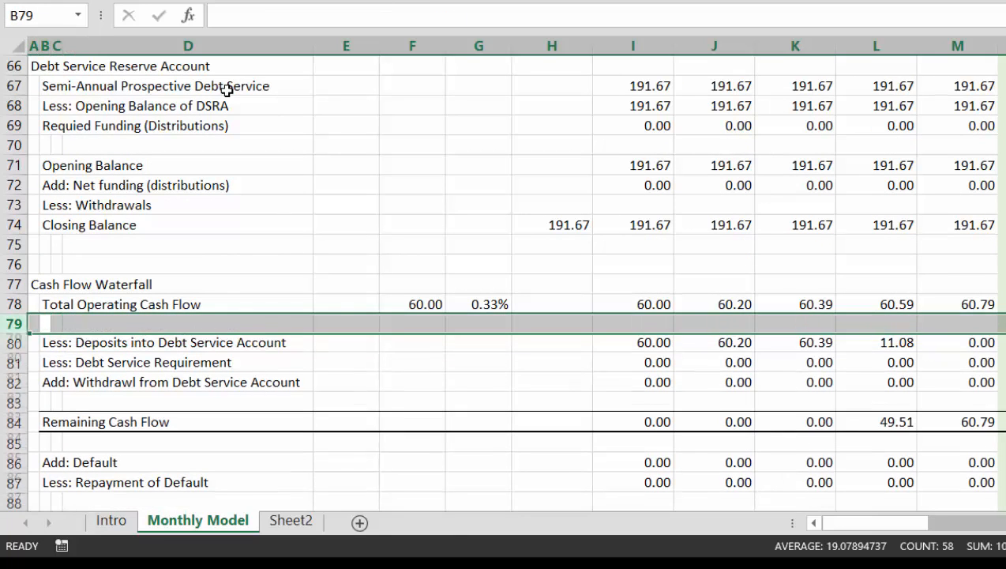
Label the new waterfall row in B79 "Less (Add) DSRA Change".
key(Left)
key(Right)
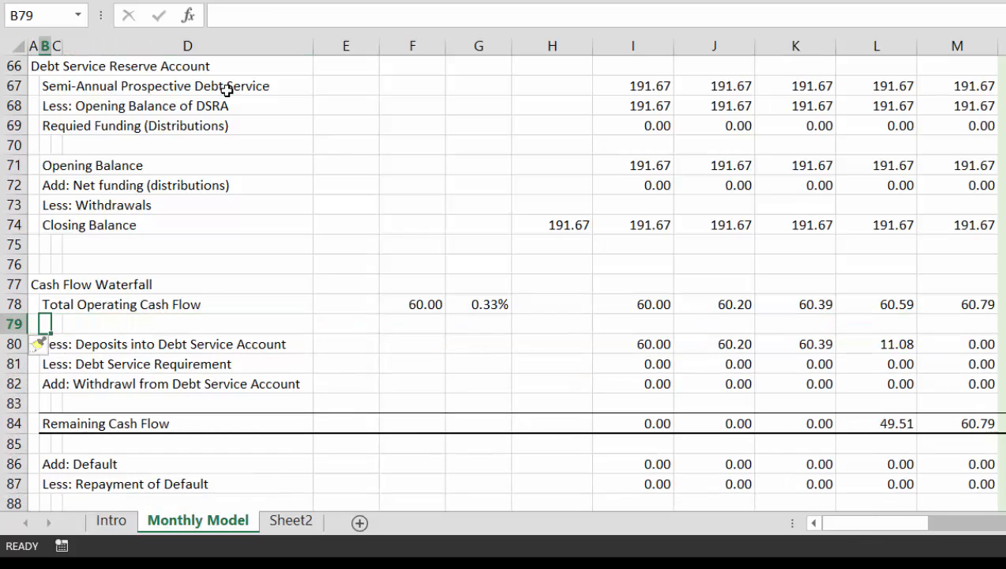
text(L)
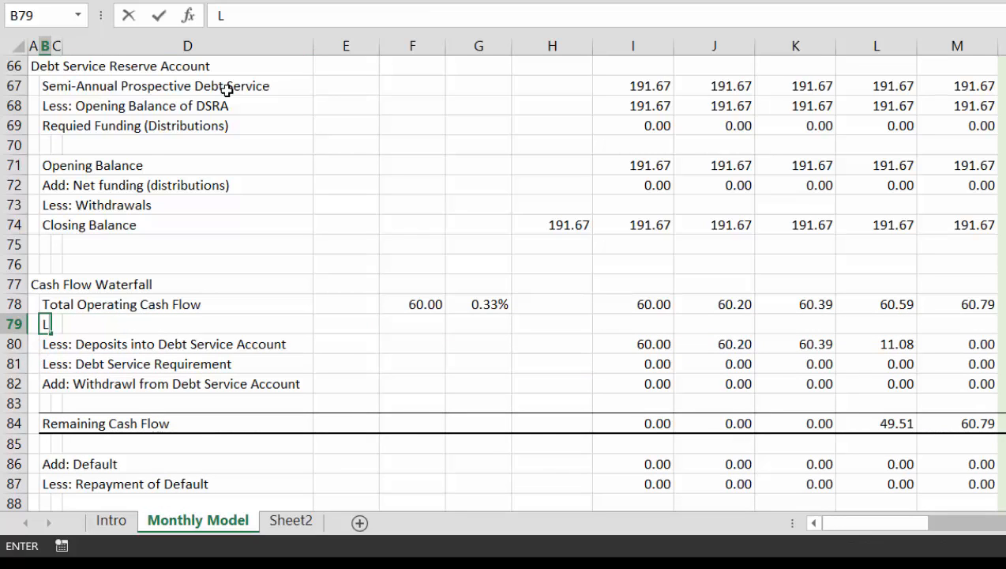
text(ess (Add) D)
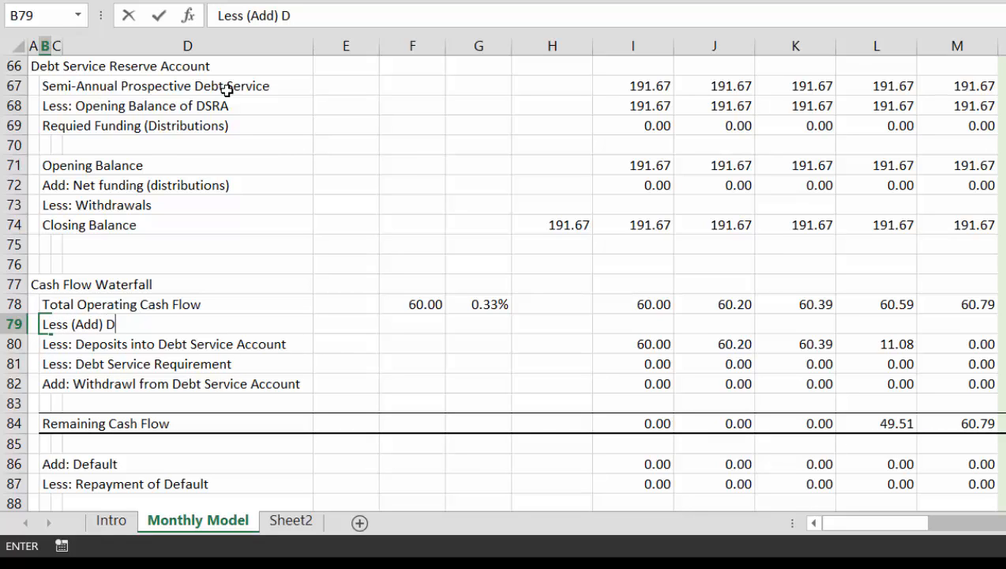
text(SRA Change)
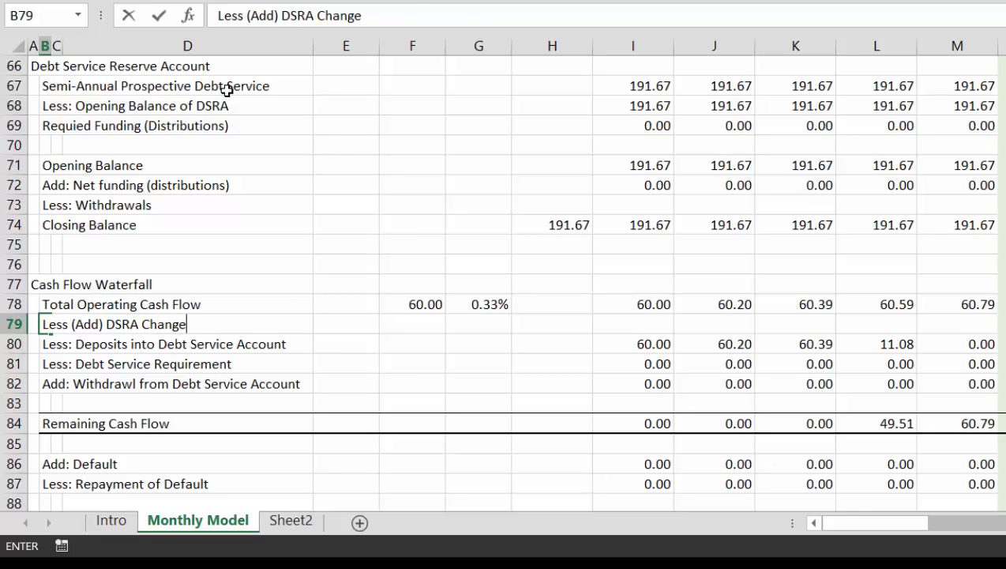
key(Return)
Link I79 to the reserve account's net funding (distributions) with =I72 and copy it across all months.
key(Up)
key(Right)
key(Right)
key(Right)
key(Right)
key(Right)
key(Right)
key(Right)
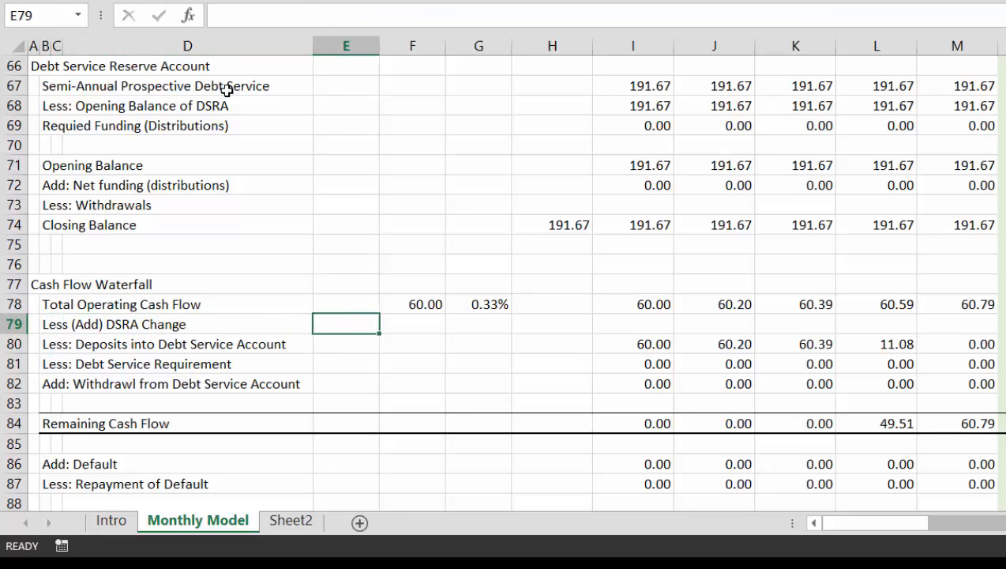
text(=)
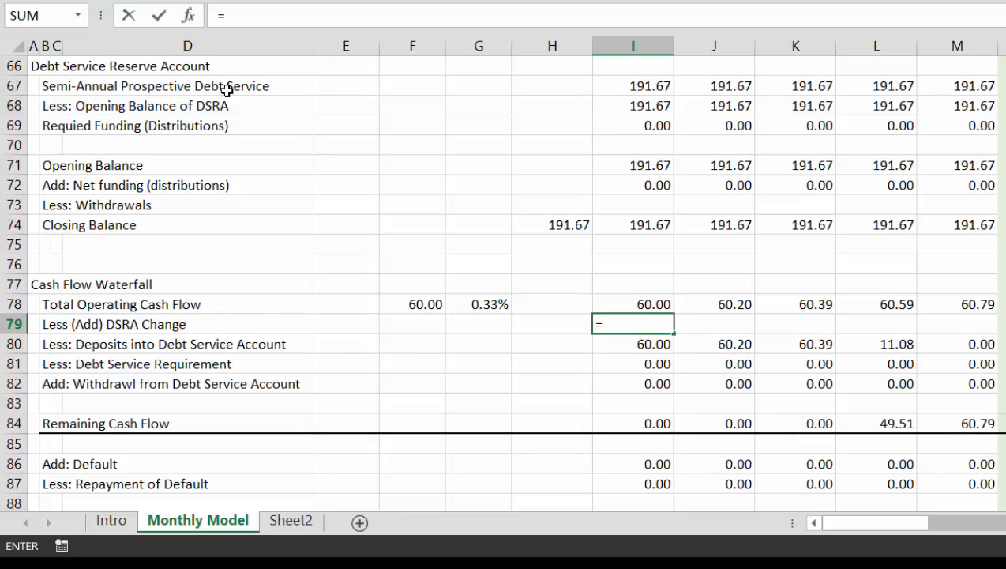
key(Up)
key(Up)
key(Up)
key(Up)
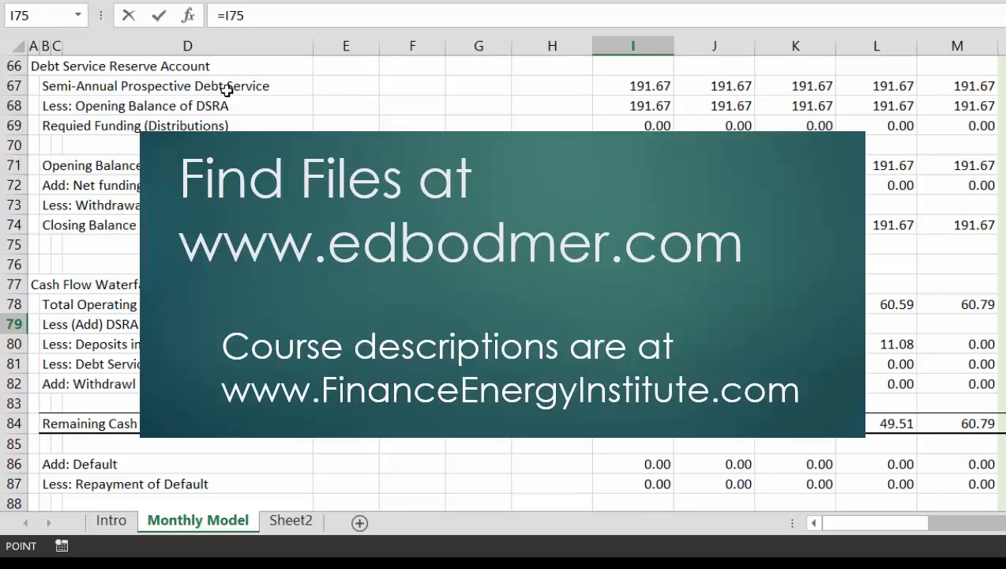
key(Return)
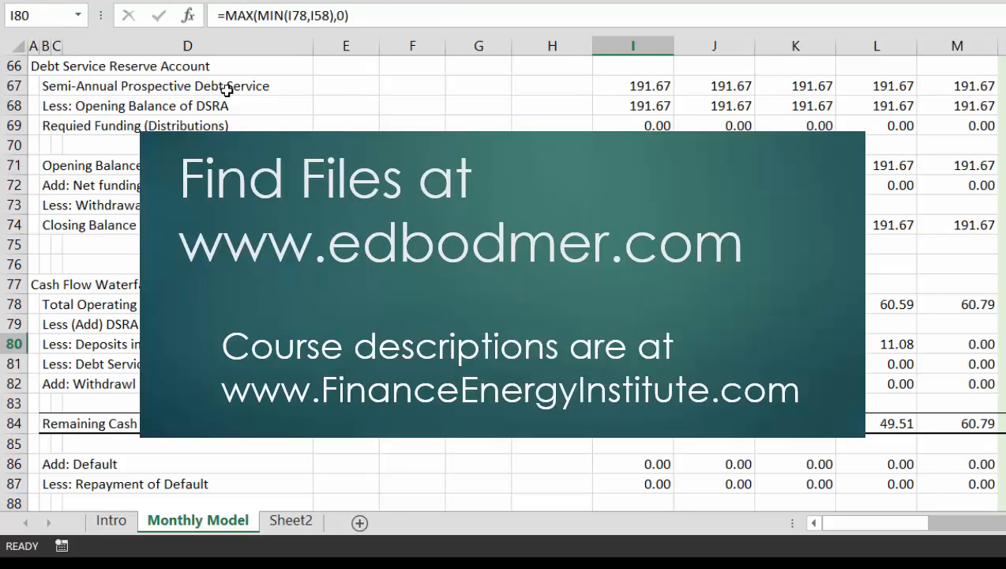
key(Up)
key(ctrl+shift+Right)
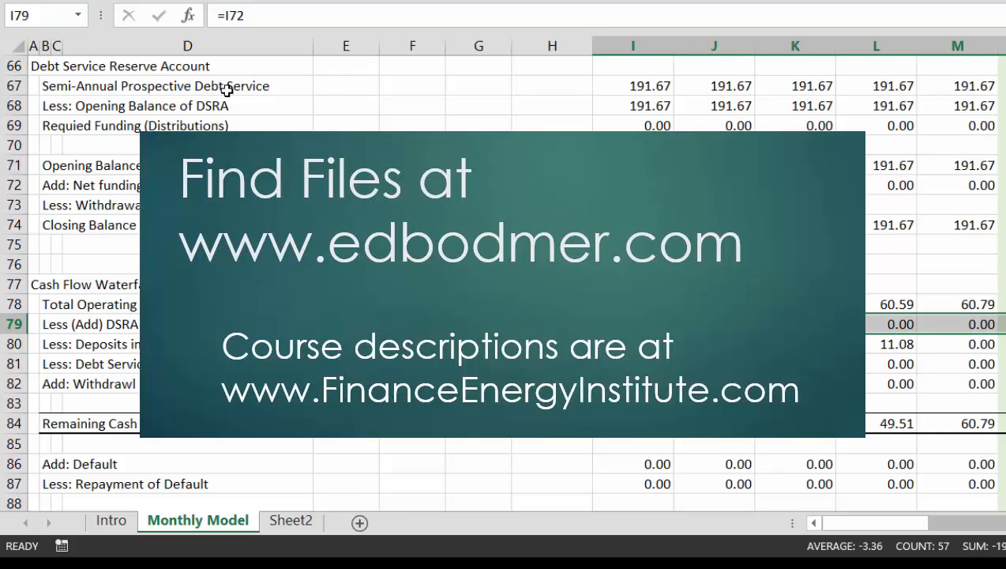
Insert a blank row 80 between the DSRA change and the deposits into the debt service account.
key(Down)
key(shift+space)
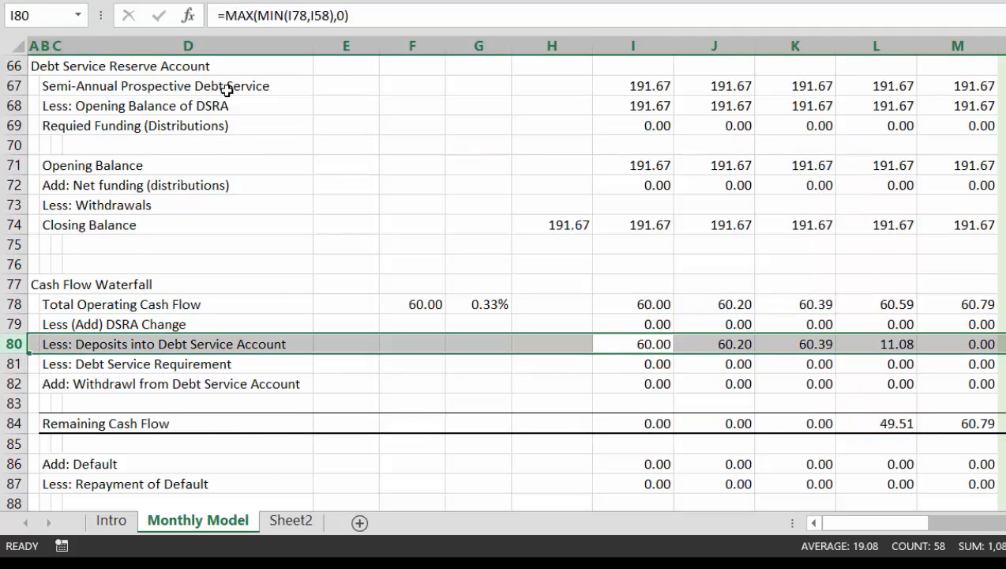
key(ctrl+shift+plus)
Label the new row in B80 "Cash Flow After DSRA Change".
key(Left)
key(Left)
key(Left)
key(Left)
key(Left)
key(Left)
key(Left)
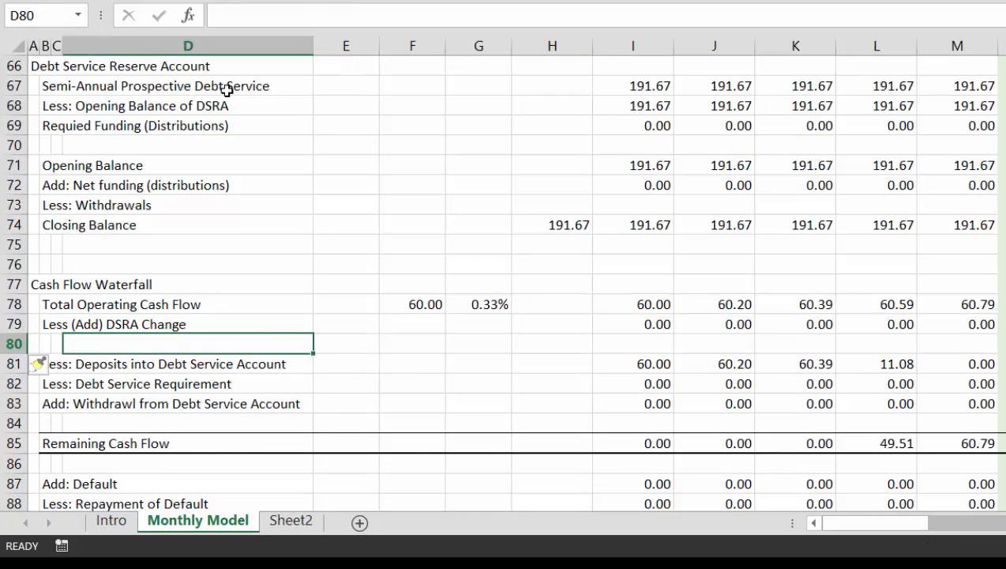
text(Cash)
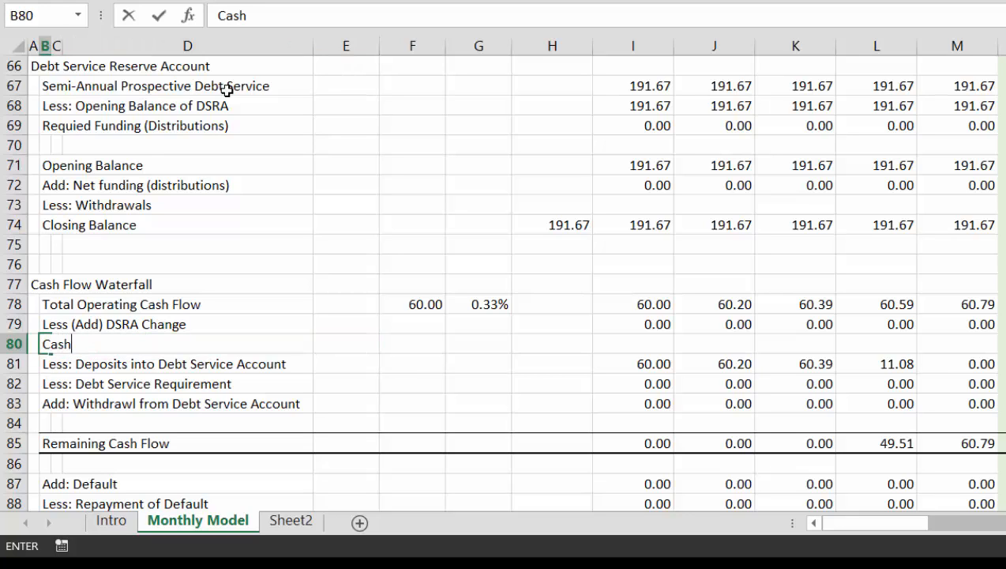
text( Flow )
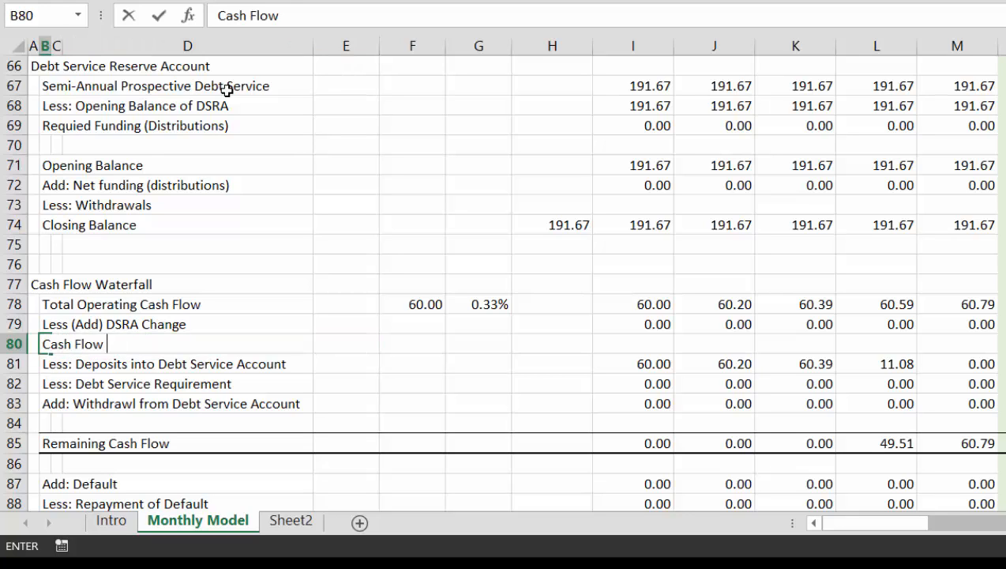
text(After D)
text(SRA)
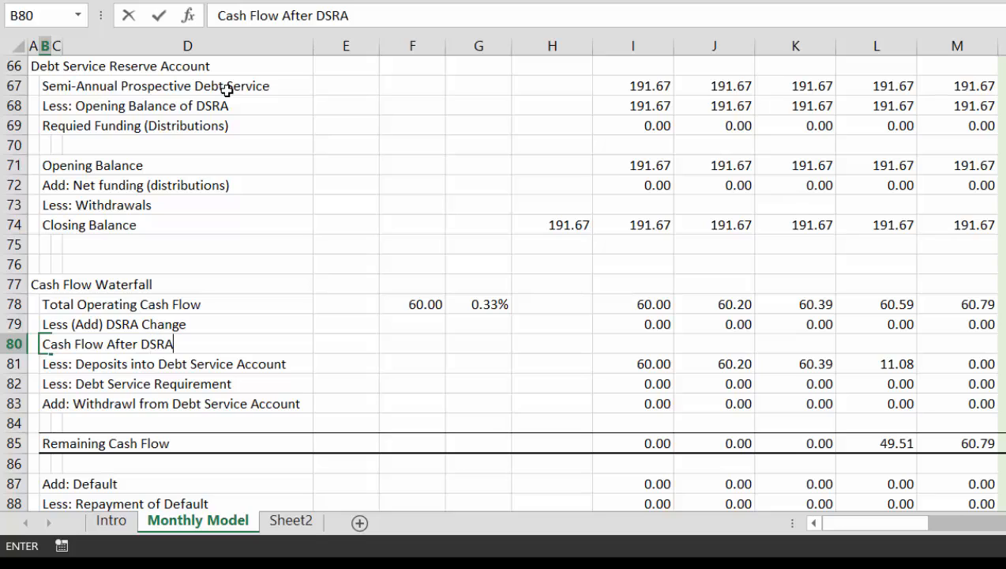
text( Cahn)
text(ng)
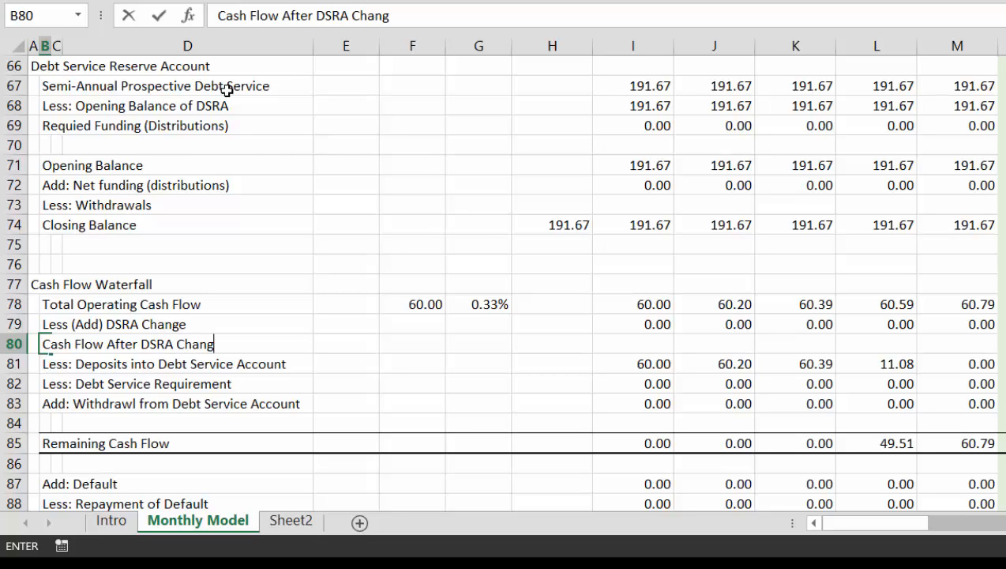
text(e)
key(ctrl+Return)
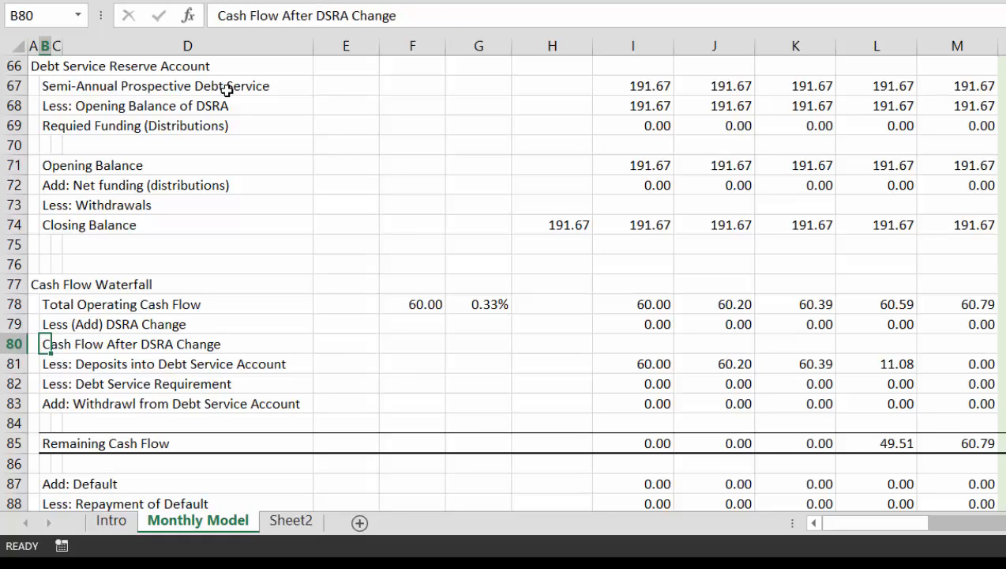
Calculate the cash flow after DSRA change in I80 as =I78-I79 and fill it across all months.
key(Right)
key(Right)
key(Right)
key(Right)
key(Right)
key(Right)
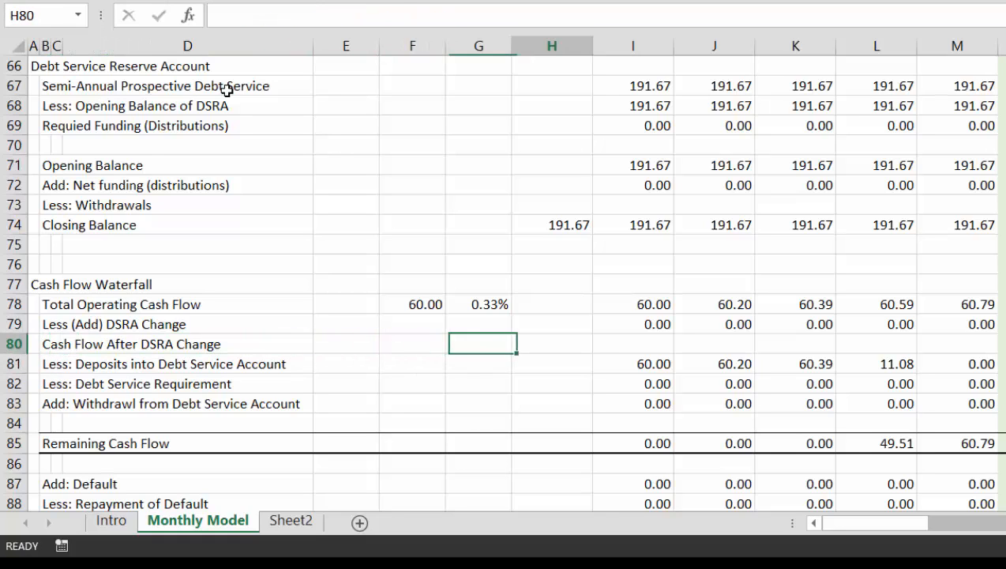
key(Right)
text(=)
key(Up)
key(Up)
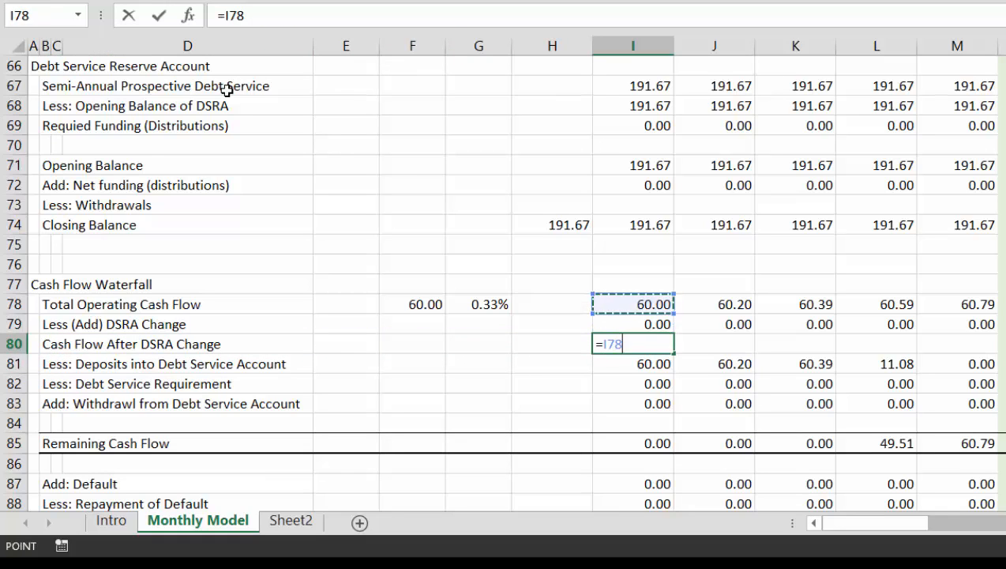
text(-)
key(Up)
key(ctrl+Return)
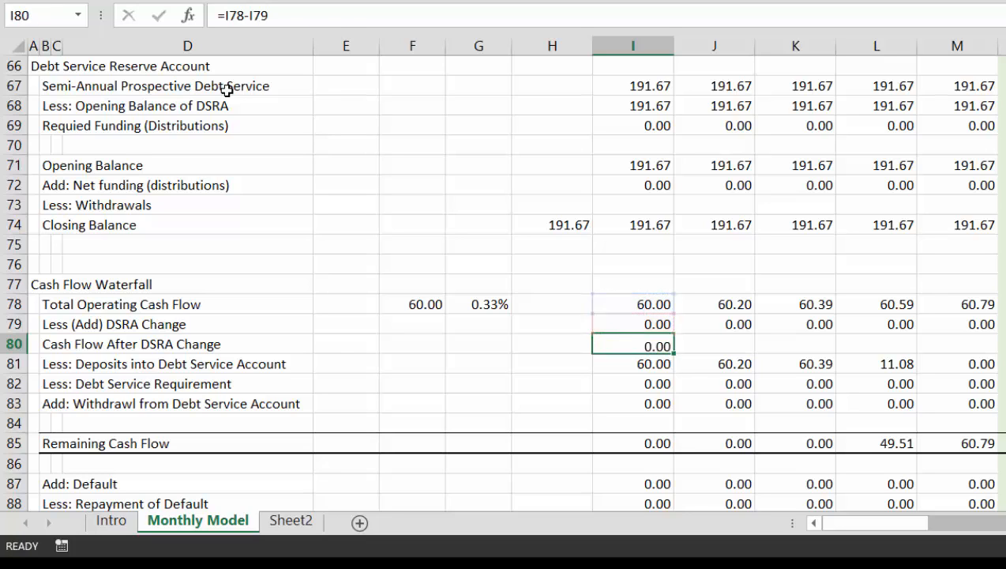
key(ctrl+shift+Right)
key(ctrl+r)
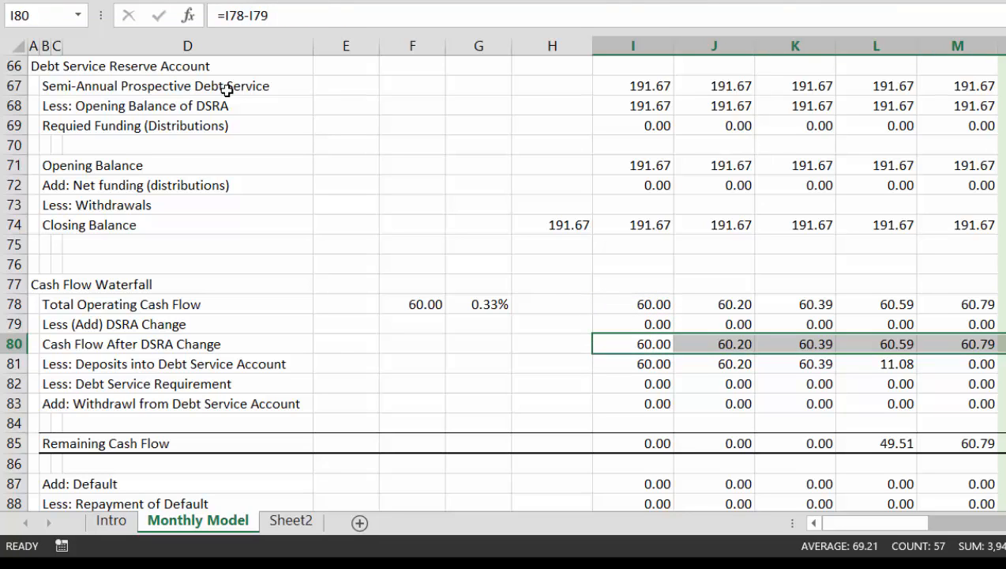
Apply a top and bottom border to the Cash Flow After DSRA Change row from B80 through the last month.
key(Left)
key(Left)
key(Left)
key(Left)
key(Left)
key(Left)
key(Left)
key(ctrl+shift+Right)
key(ctrl+shift+Right)
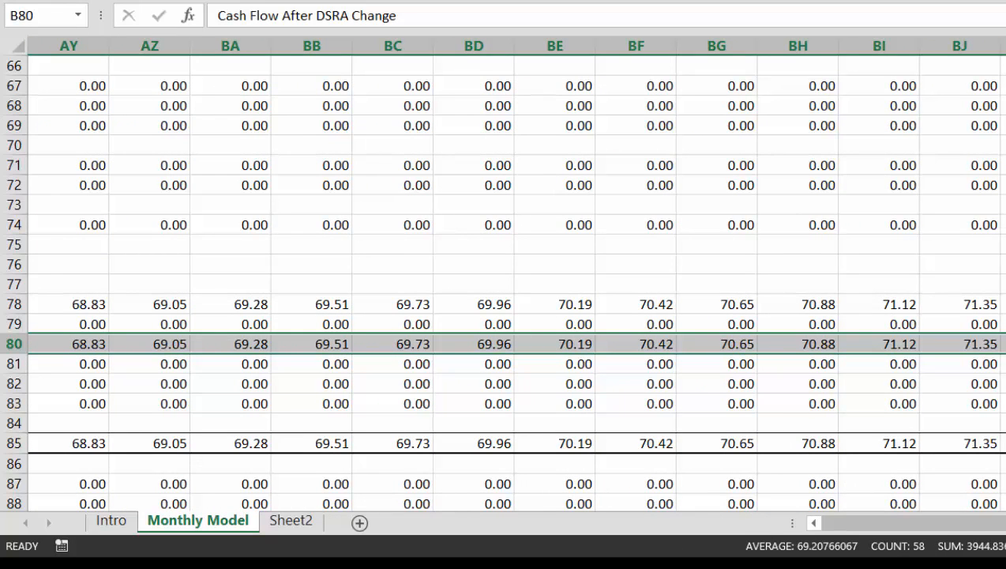
click(259, 0)
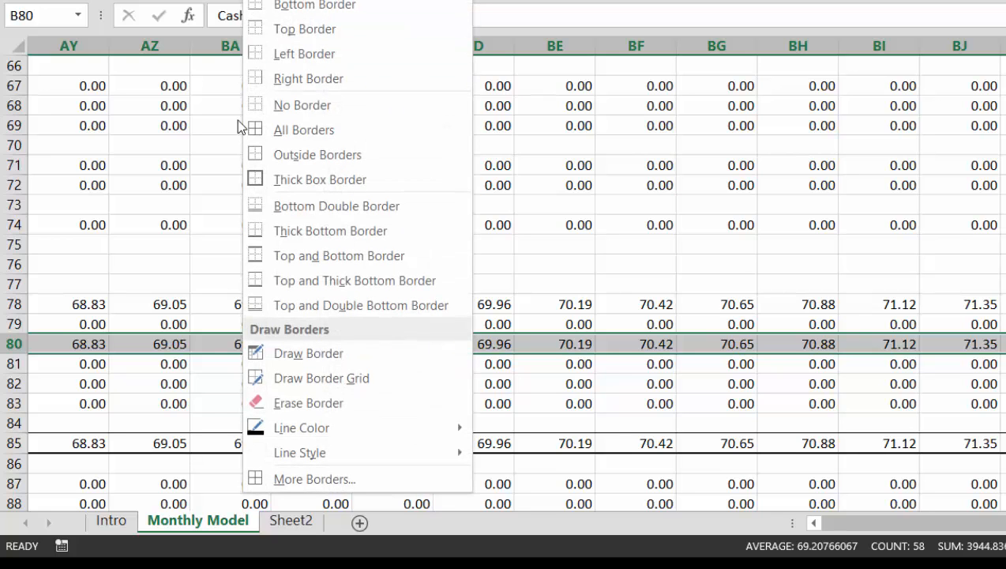
click(254, 254)
key(ctrl+BackSpace)
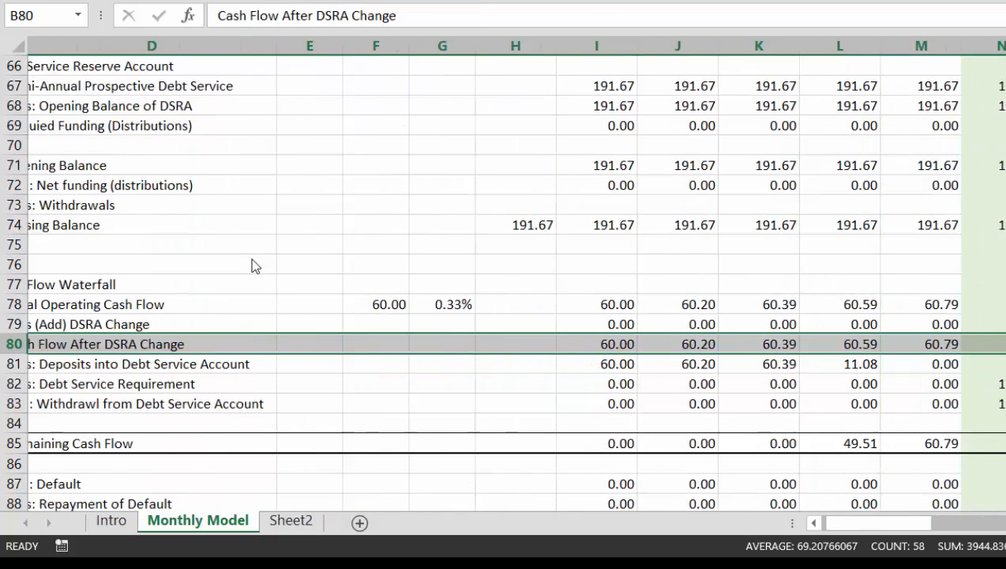
Base the deposits into the debt service account on the cash flow after DSRA change, with =MAX(MIN(I80,I58),0) in I81, across all months.
key(Right)
key(Down)
key(Left)
key(Left)
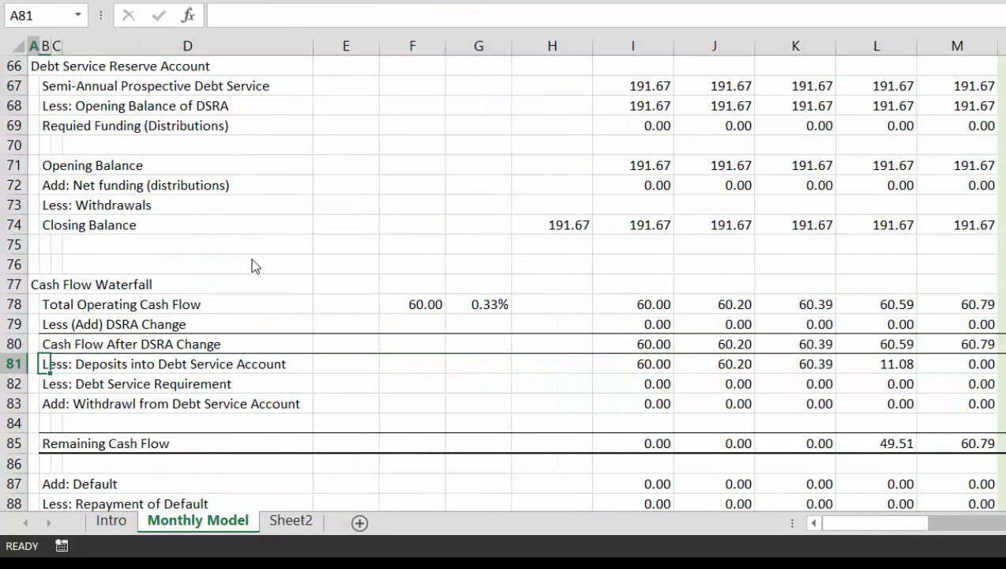
key(Right)
key(Right)
key(Right)
key(Right)
key(Right)
key(Right)
key(Right)
key(Right)
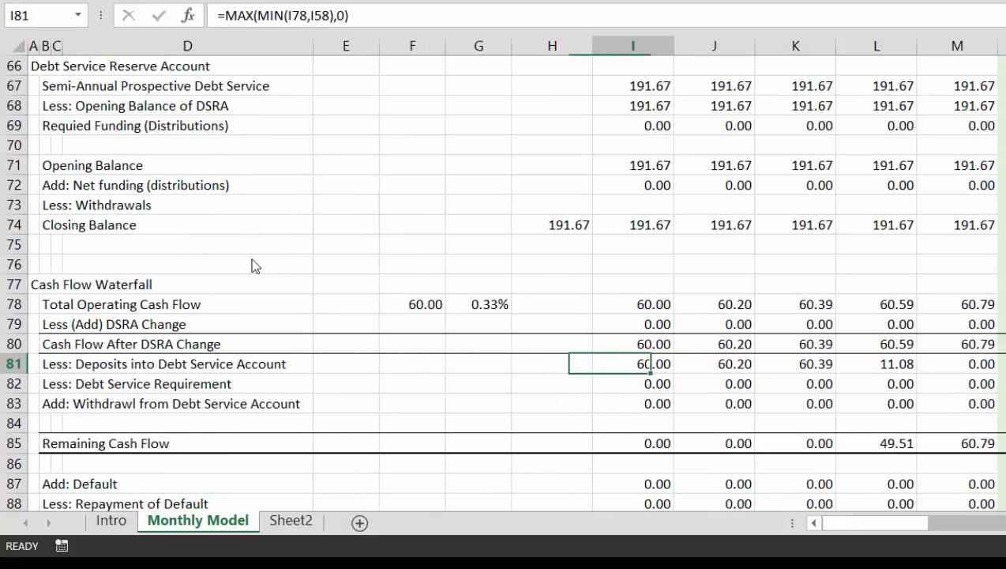
key(F2)
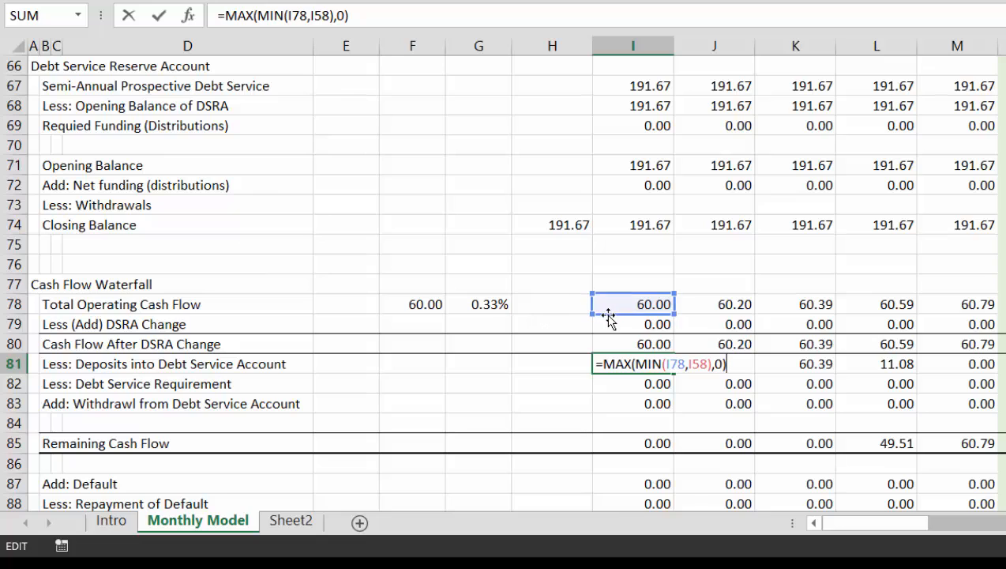
drag(609, 316, 616, 347)
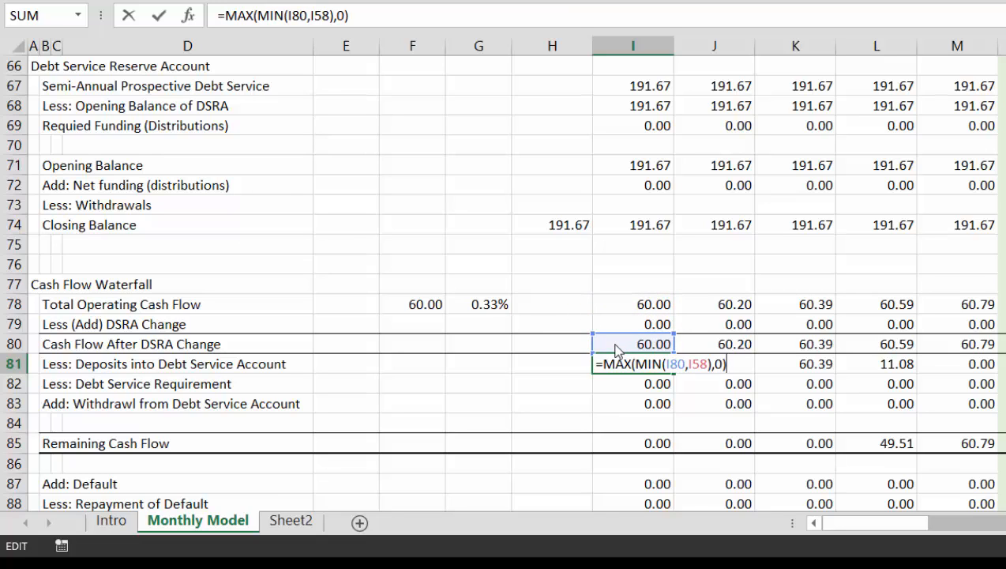
key(Return)
key(Up)
key(ctrl+shift+Right)
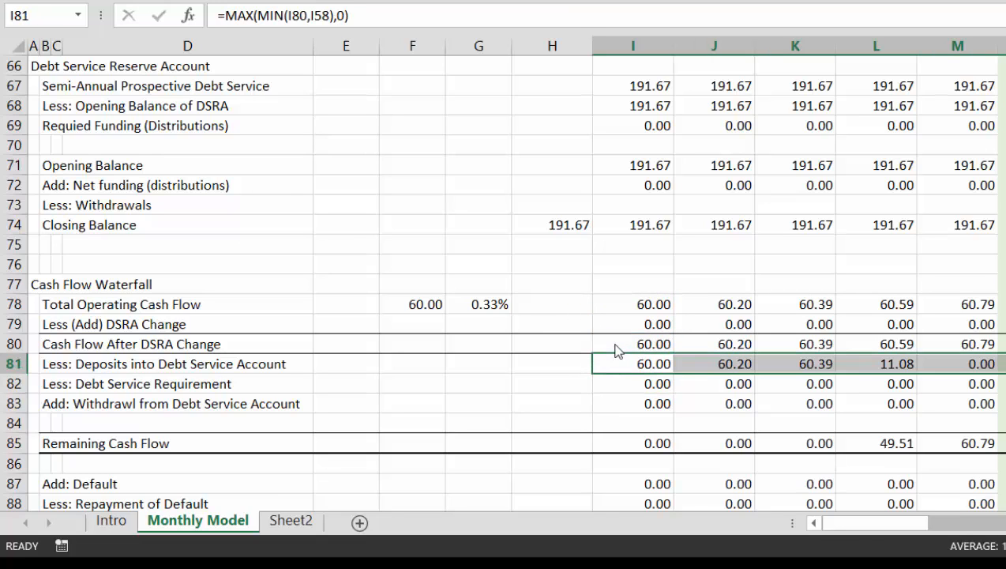
Check the first-month formulas for the debt service requirement, the withdrawal from the debt service account and the deposits into it.
key(Left)
key(Right)
key(Down)
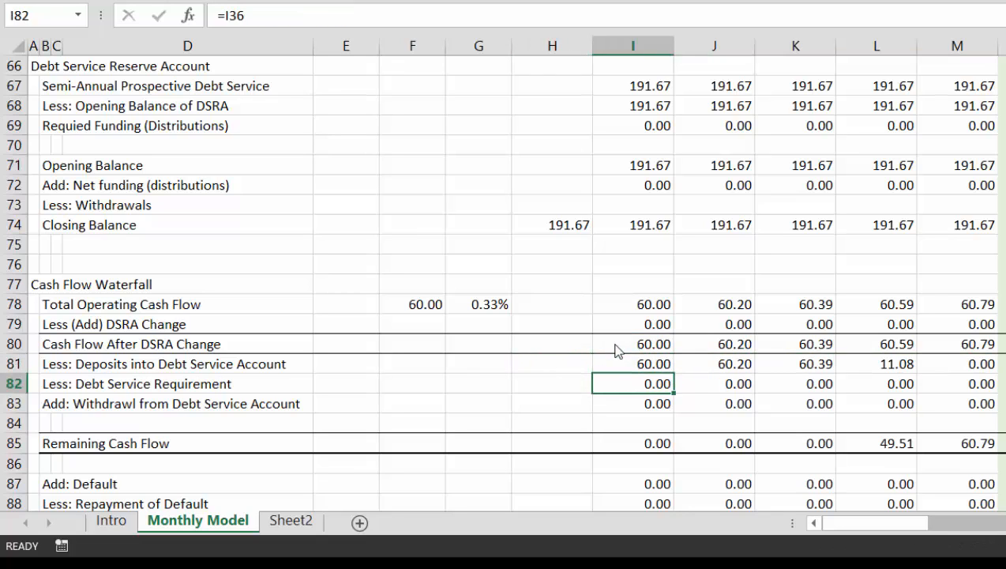
key(F2)
key(Escape)
key(Down)
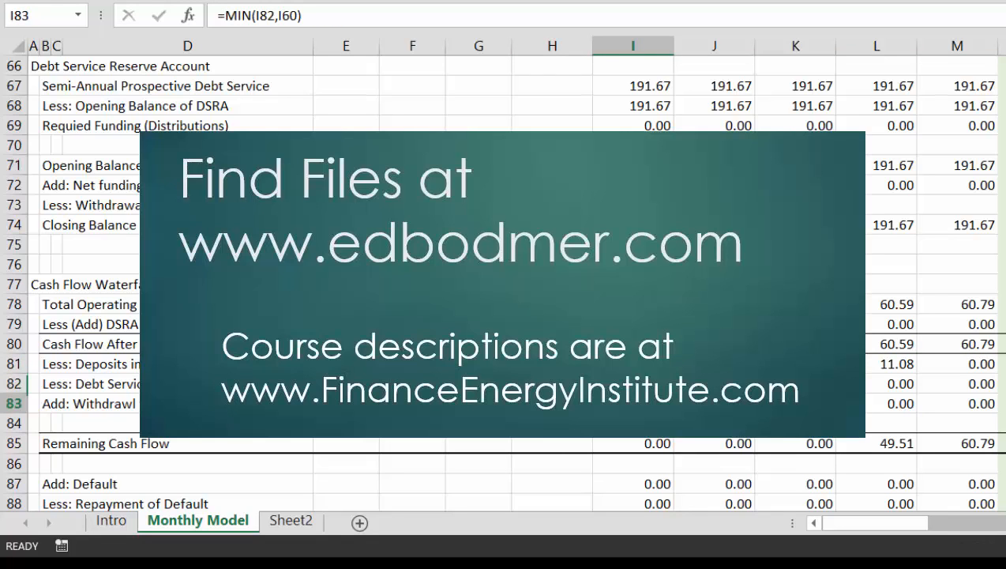
key(F2)
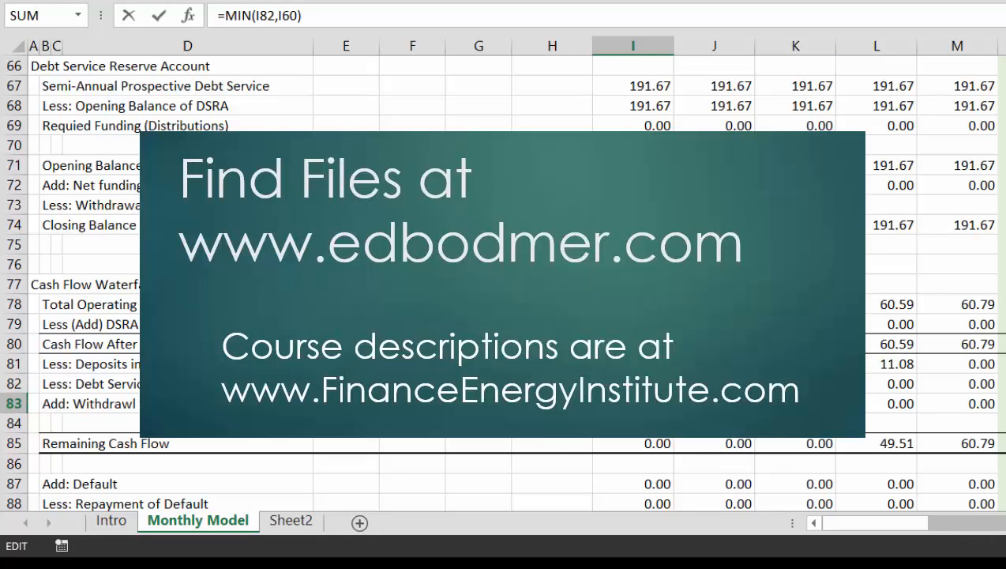
key(Escape)
key(Down)
key(Up)
key(Up)
key(Up)
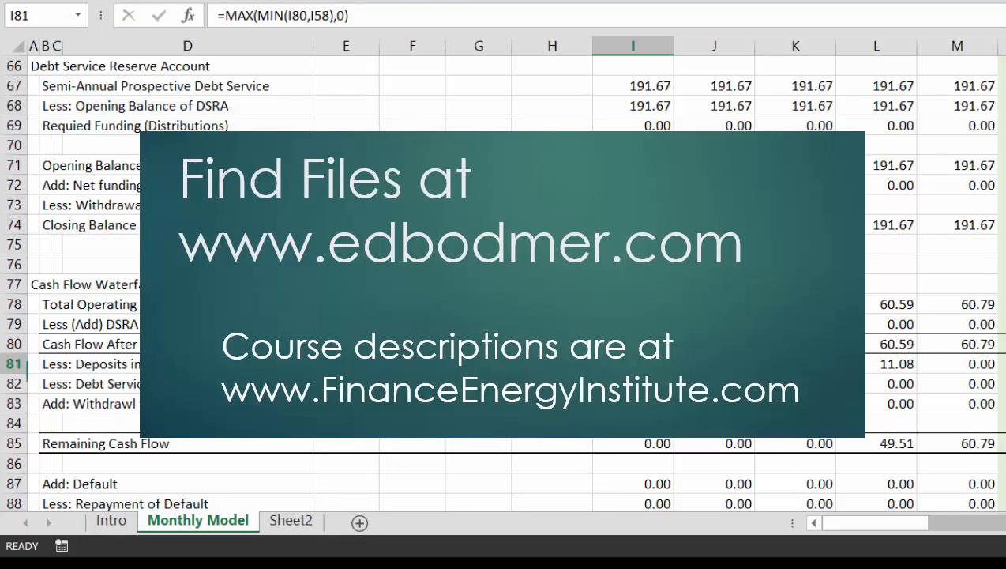
key(F2)
key(Escape)
Start Remaining Cash Flow from the cash flow after DSRA change, with =I80-I81-I82+I83 in I85, across all months.
key(Down)
key(Down)
key(Down)
key(Down)
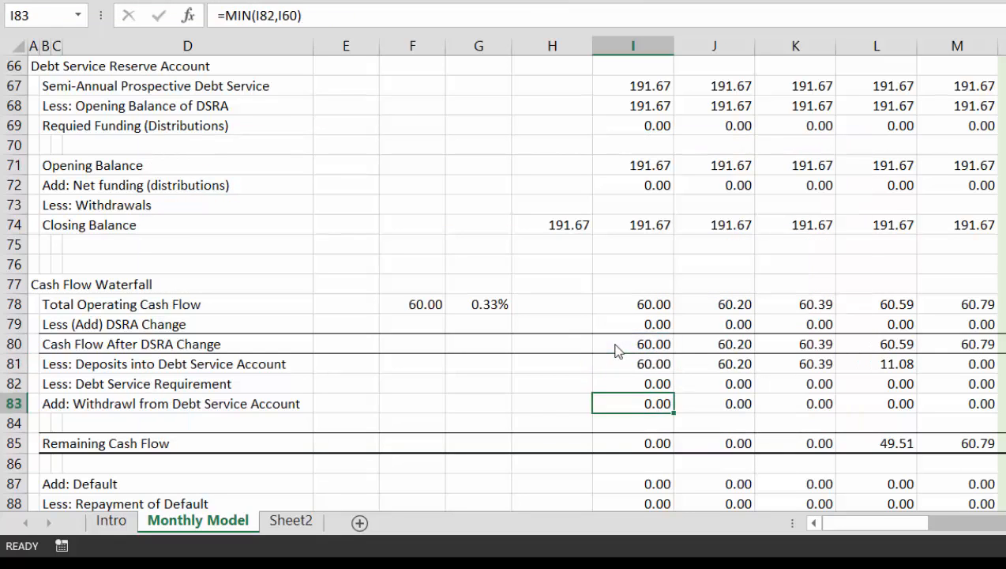
key(F2)
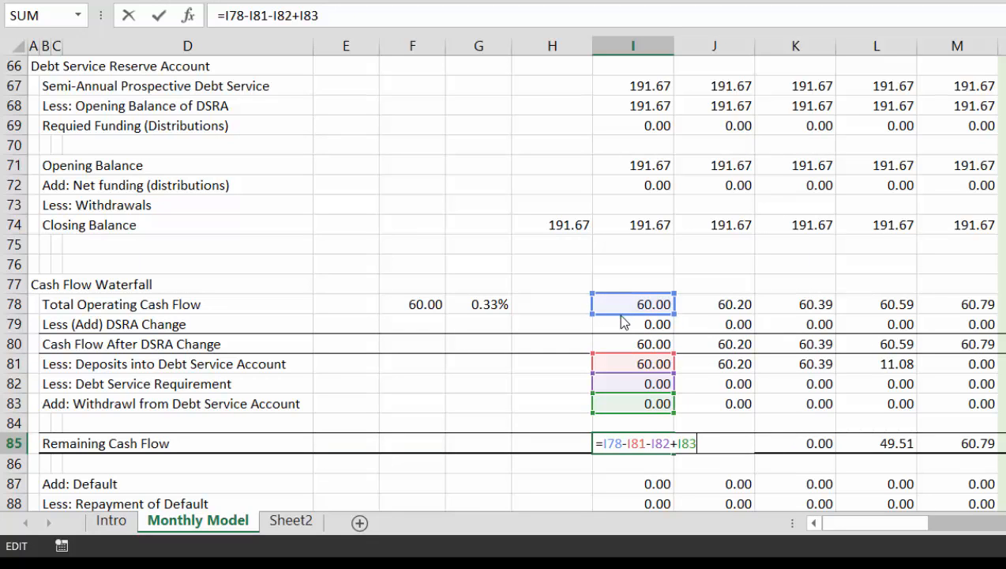
drag(621, 321, 624, 344)
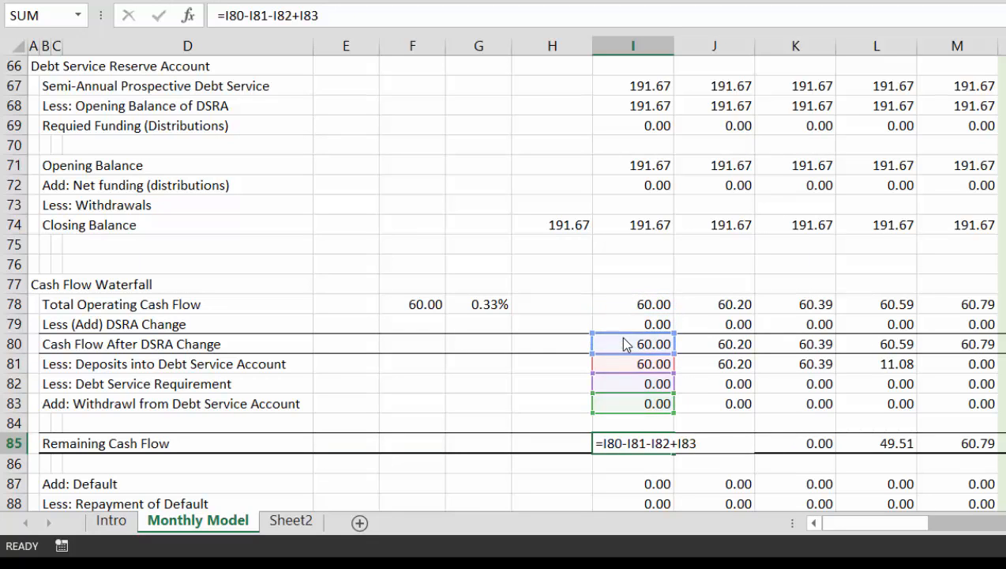
key(Return)
key(Up)
key(ctrl+shift+Right)
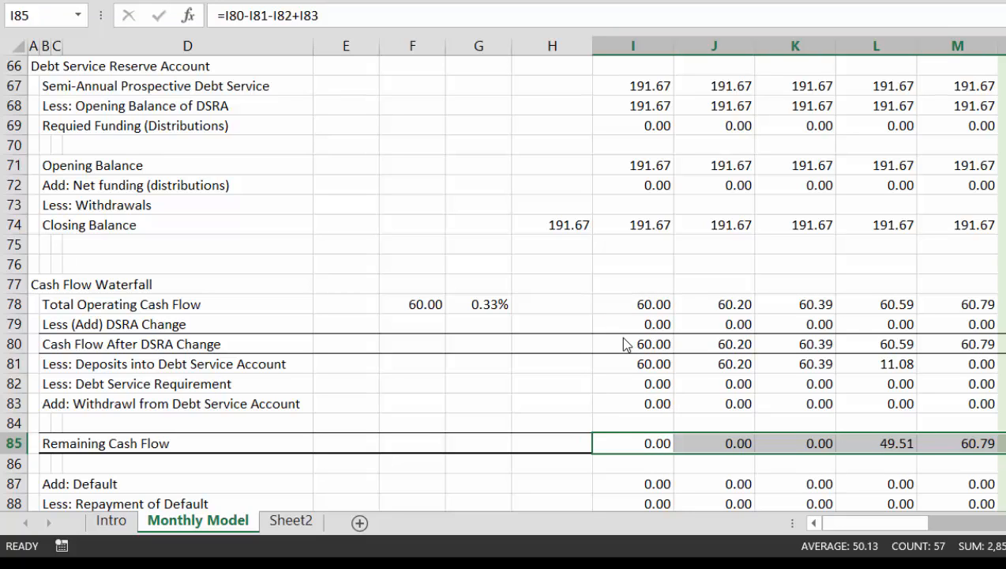
key(Up)
key(Up)
key(Up)
key(Up)
key(Up)
key(Down)
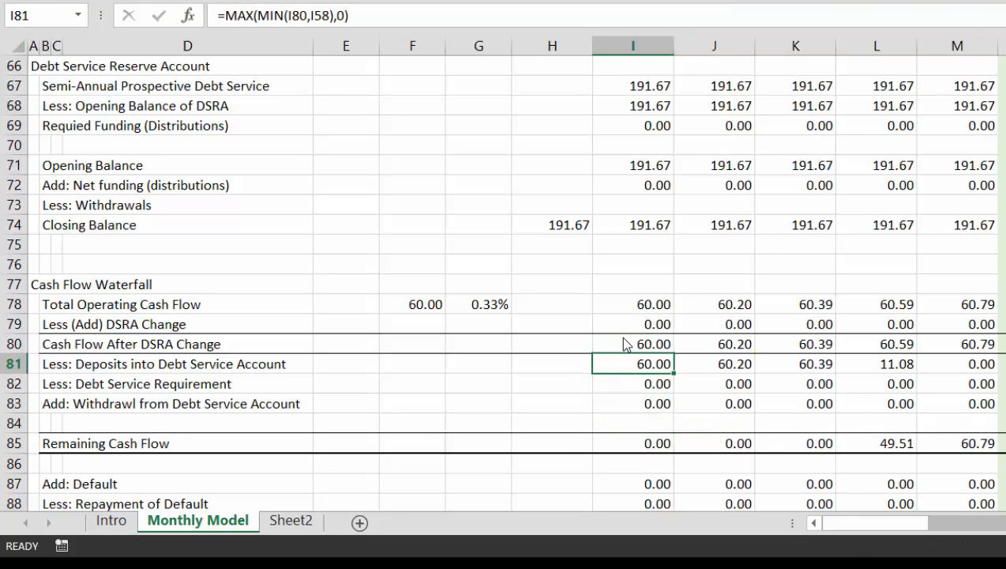
Inspect the Cash Flow After Default formula in the first monthly column of the Cash Flow Waterfall.
key(ctrl+shift+Right)
key(Down)
key(Down)
key(Down)
key(Down)
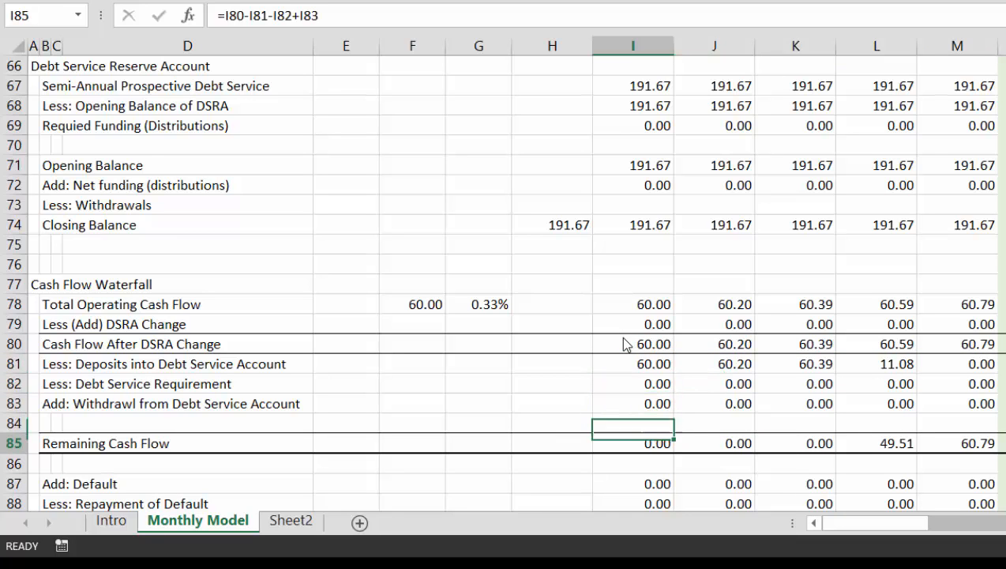
key(Down)
key(Down)
key(Down)
key(Down)
key(Down)
key(F2)
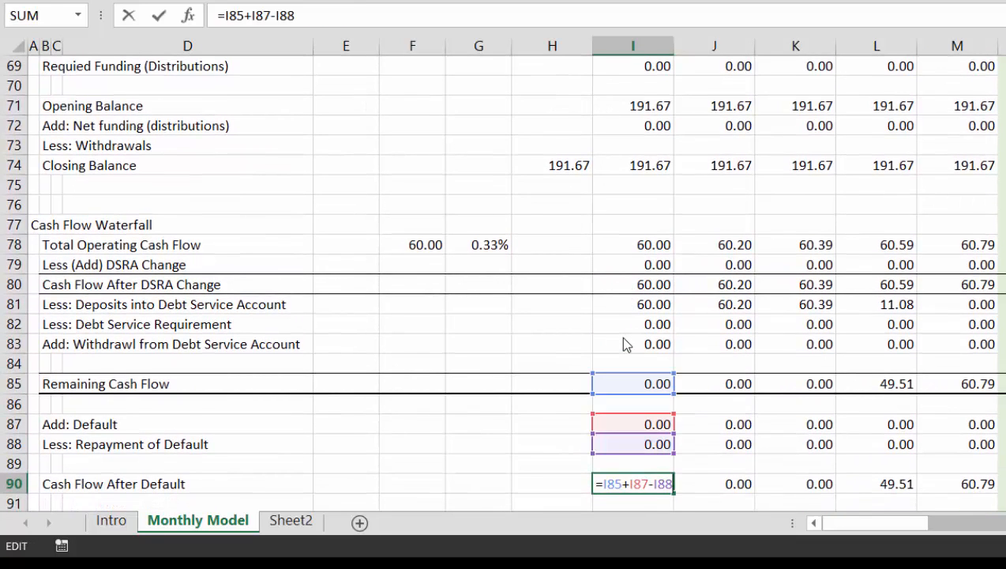
key(Return)
Review the first month's waterfall lines from Cash Flow After Default back up to Less (Add) DSRA Change.
key(Up)
key(Up)
key(Up)
key(Up)
key(Up)
key(Up)
key(Up)
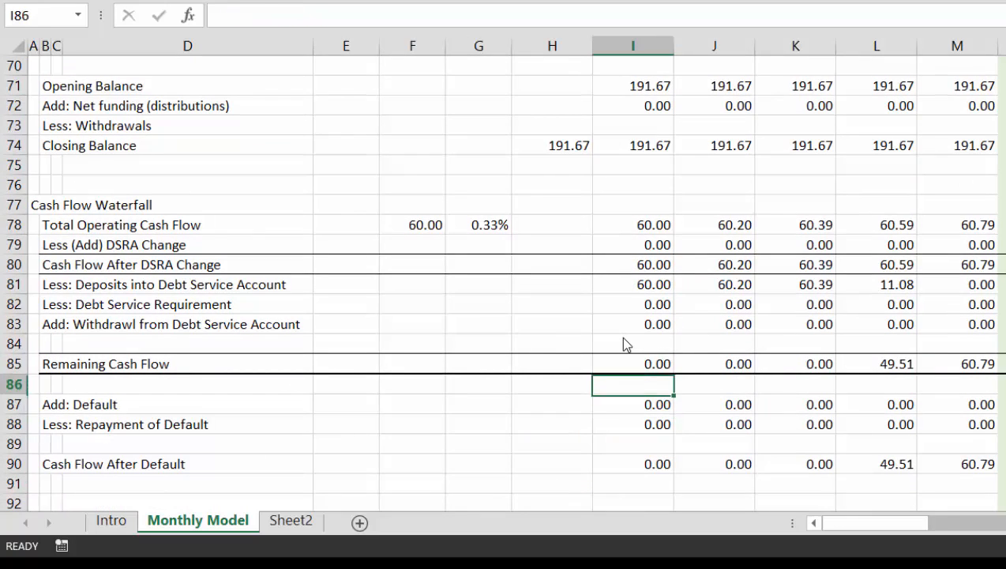
key(Up)
key(Up)
key(Up)
key(Up)
key(Up)
key(Up)
key(Up)
key(Up)
key(Down)
key(Down)
key(Down)
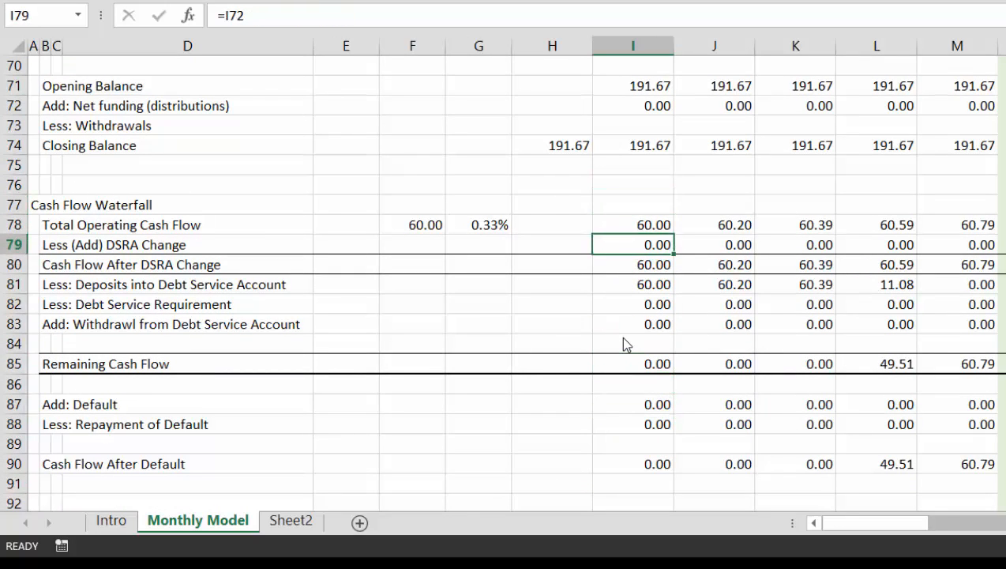
Examine the Less (Add) DSRA Change row across all monthly columns to the end of the model and back.
key(Right)
key(Right)
key(Right)
key(Right)
key(Right)
key(Right)
key(Right)
key(Right)
key(Right)
key(Right)
key(Right)
key(Right)
key(Right)
key(Right)
key(Right)
key(Right)
key(Right)
key(Right)
key(Right)
key(Right)
key(Right)
key(Right)
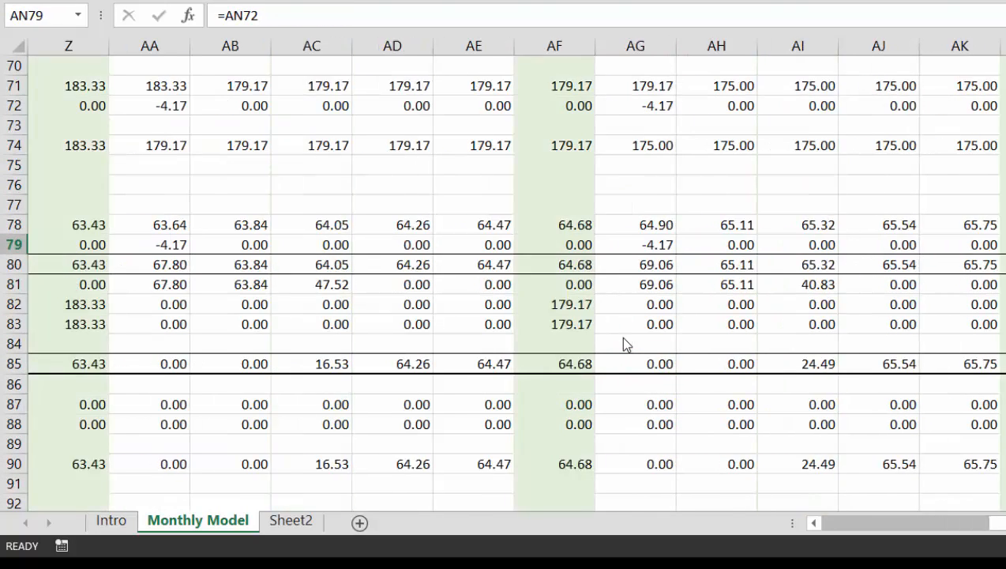
key(Right)
key(Right)
key(Right)
key(Right)
key(Right)
key(Right)
key(Right)
key(Right)
key(Right)
key(Right)
key(Right)
key(Right)
key(Right)
key(Right)
key(Right)
key(Right)
key(Right)
key(Right)
key(Right)
key(Right)
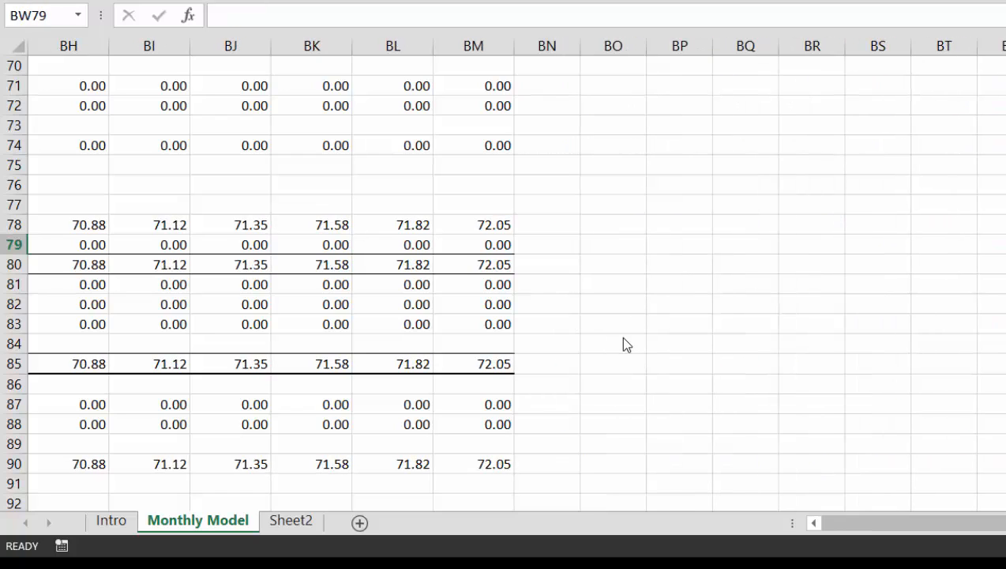
key(Left)
key(Left)
key(Left)
key(Left)
key(Left)
key(Left)
key(Left)
key(Left)
key(Left)
key(Left)
key(Left)
key(Left)
key(Left)
key(Left)
key(Left)
key(Left)
key(Left)
key(Left)
key(Left)
key(Left)
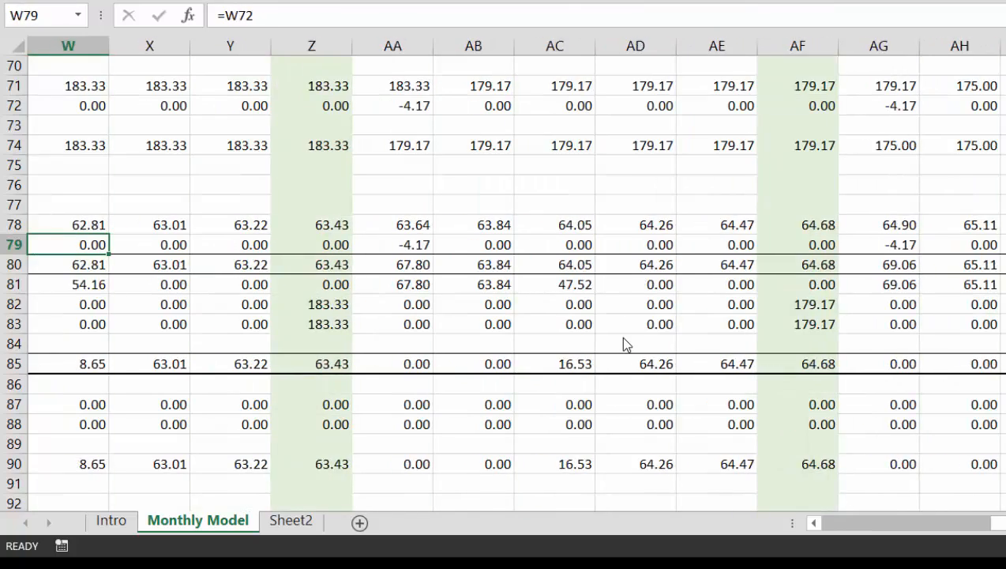
key(Left)
key(Left)
key(Left)
key(Left)
key(Left)
key(Left)
key(Left)
key(Left)
key(Left)
key(Left)
key(Left)
key(Left)
key(Left)
key(Left)
key(Left)
key(Left)
key(Left)
key(Left)
key(Left)
key(Left)
Review the Cash Flow Waterfall line items between Cash Flow After DSRA Change and the Add: Default line.
key(Down)
key(Down)
key(Down)
key(Down)
key(Down)
key(Down)
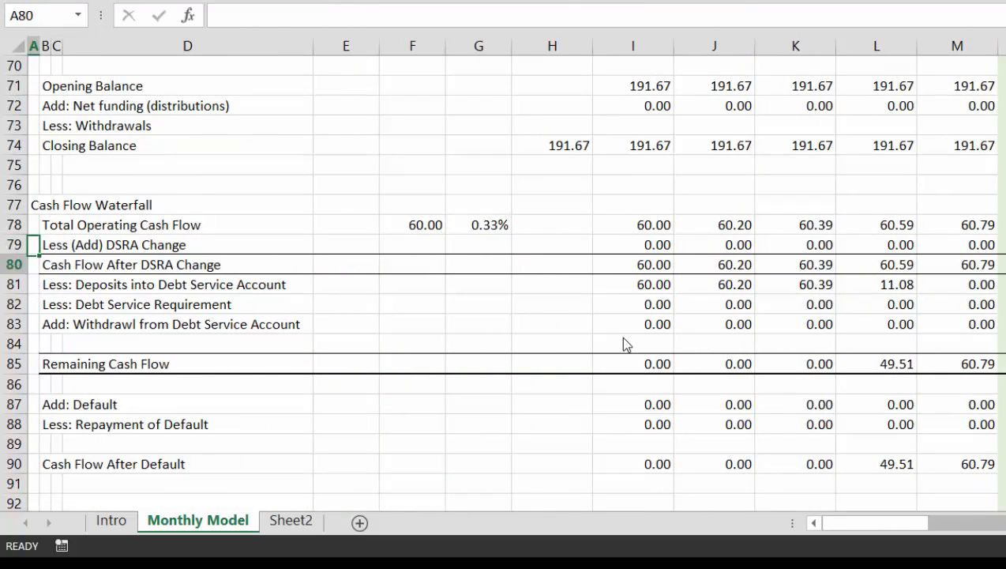
key(Down)
key(Down)
key(Down)
key(Down)
key(Down)
key(Down)
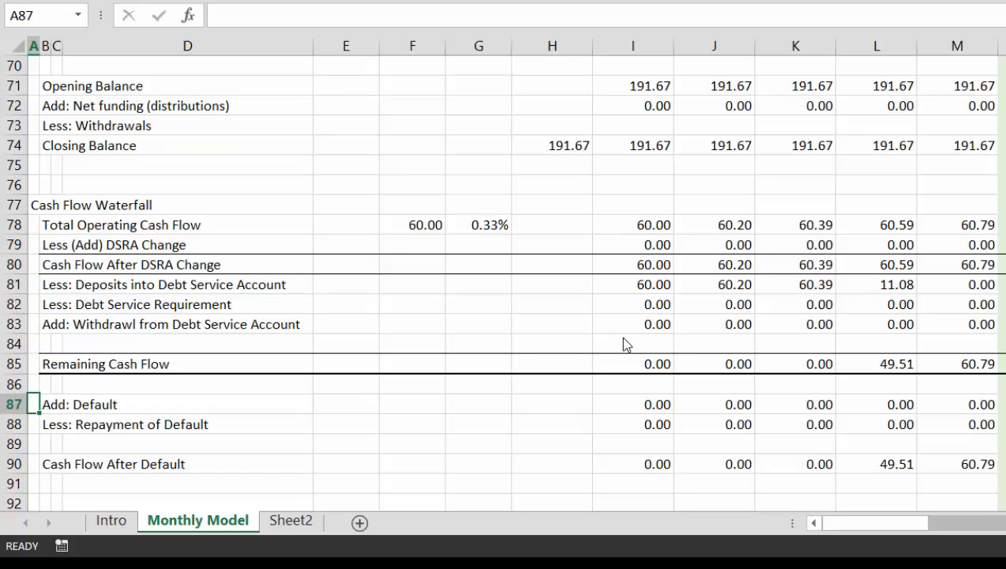
key(Up)
key(Up)
key(Up)
key(Up)
key(Up)
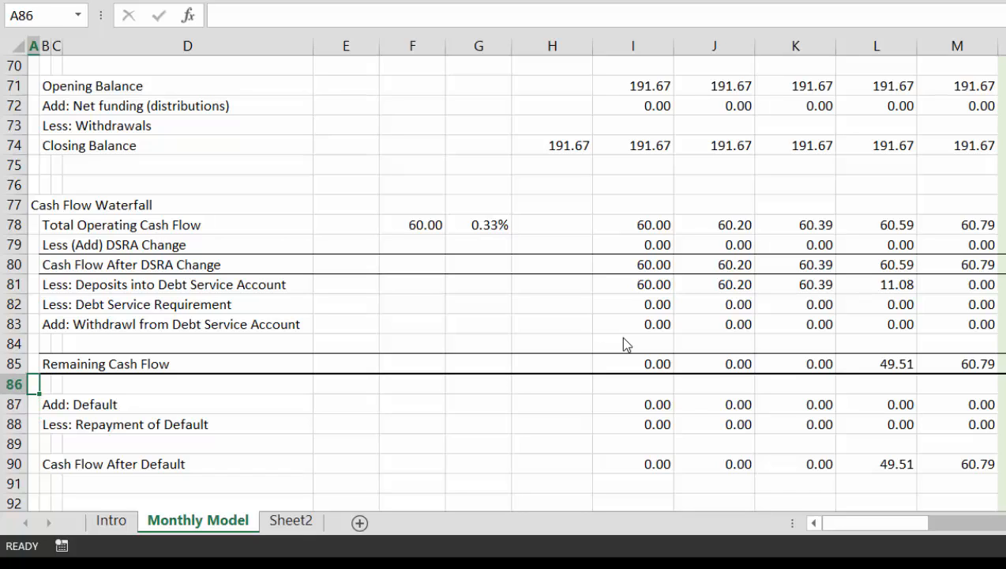
key(Up)
key(Up)
key(Up)
key(Up)
key(Up)
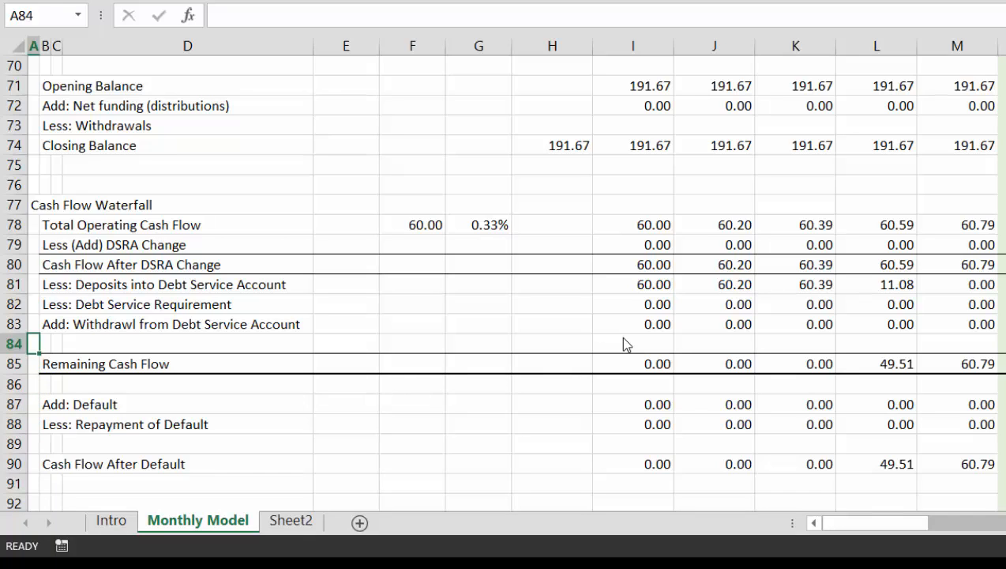
Examine the debt service account deposit and debt service requirement rows of the Cash Flow Waterfall across to column N.
key(Right)
key(Right)
key(Right)
key(Right)
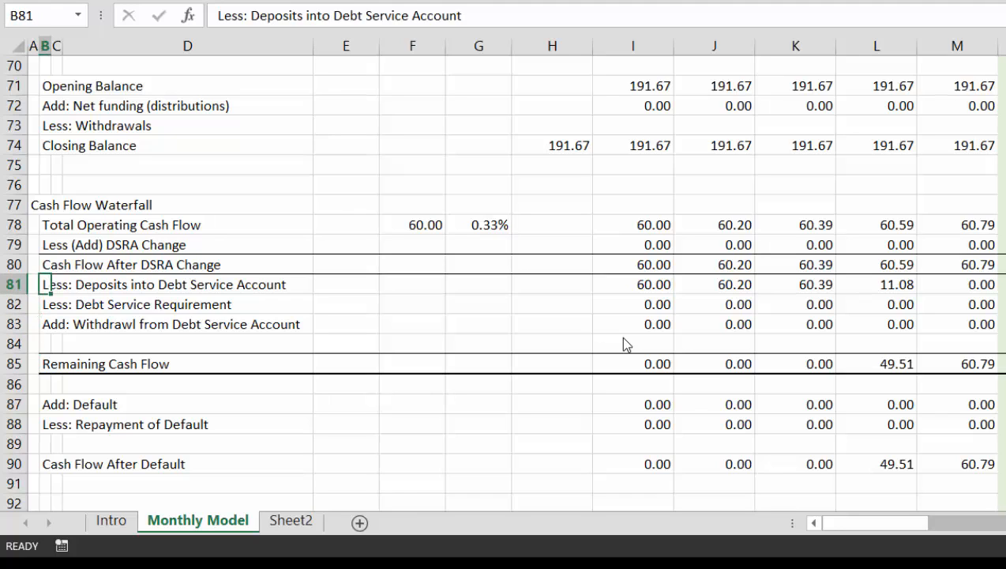
key(Down)
key(Right)
key(Right)
key(Left)
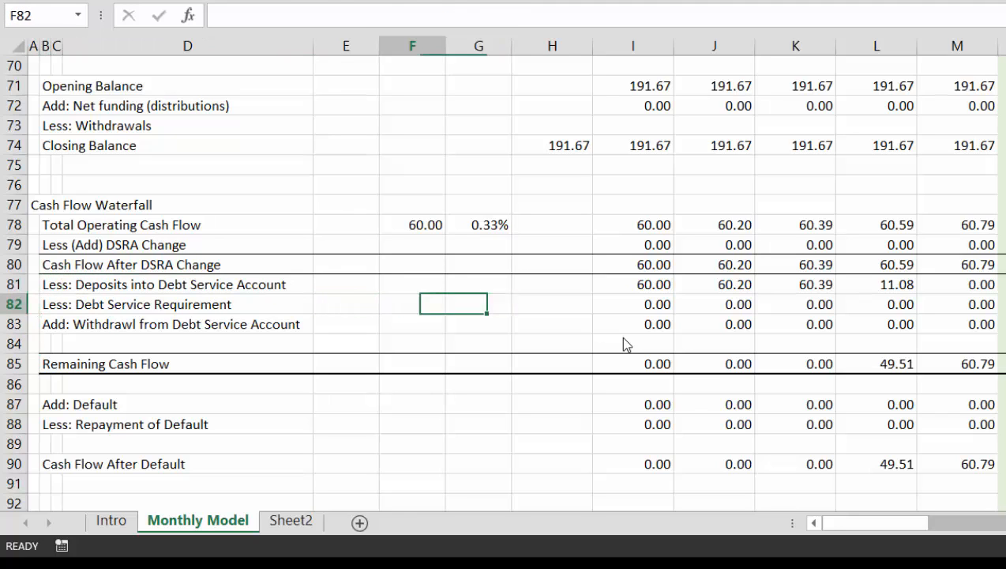
key(Right)
key(Right)
key(Right)
key(Right)
key(Right)
key(Right)
key(Right)
key(Right)
key(Up)
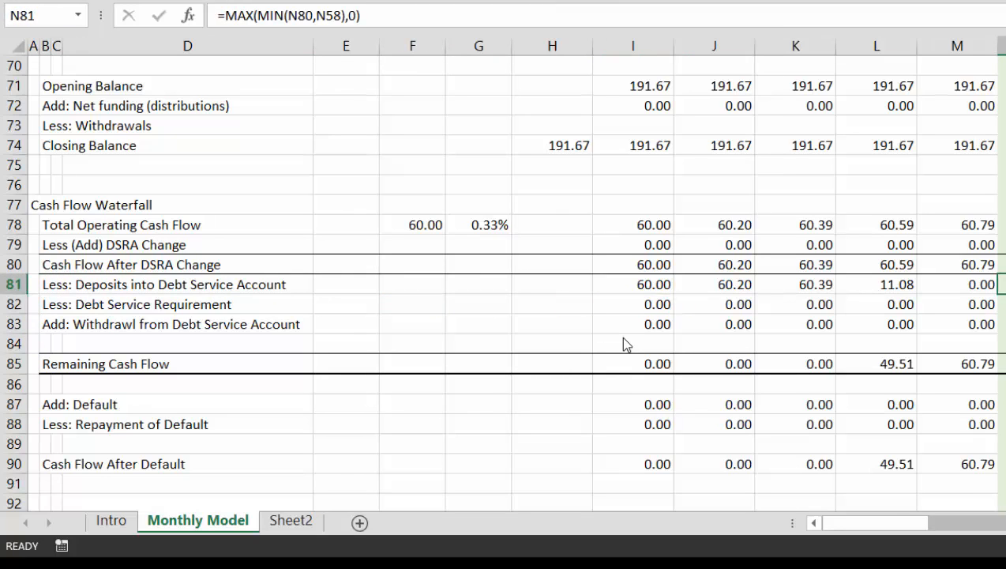
Check the first month's cell of the Less: Withdrawals line in the account balance block above the Cash Flow Waterfall.
key(Up)
key(Up)
key(Up)
key(Up)
key(Up)
key(Up)
key(Up)
key(Up)
key(Left)
key(Left)
key(Left)
key(Left)
key(Left)
key(Left)
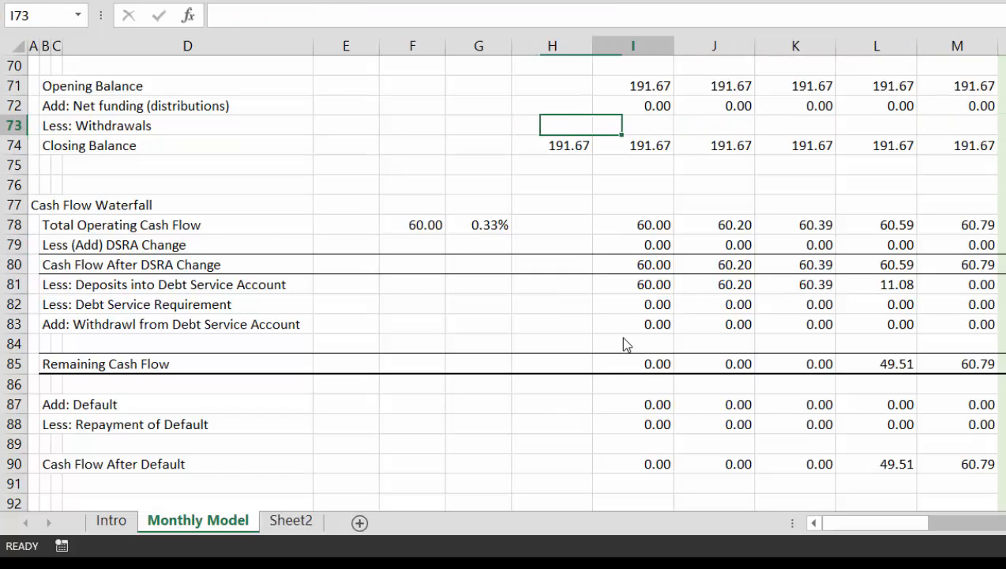
key(Right)
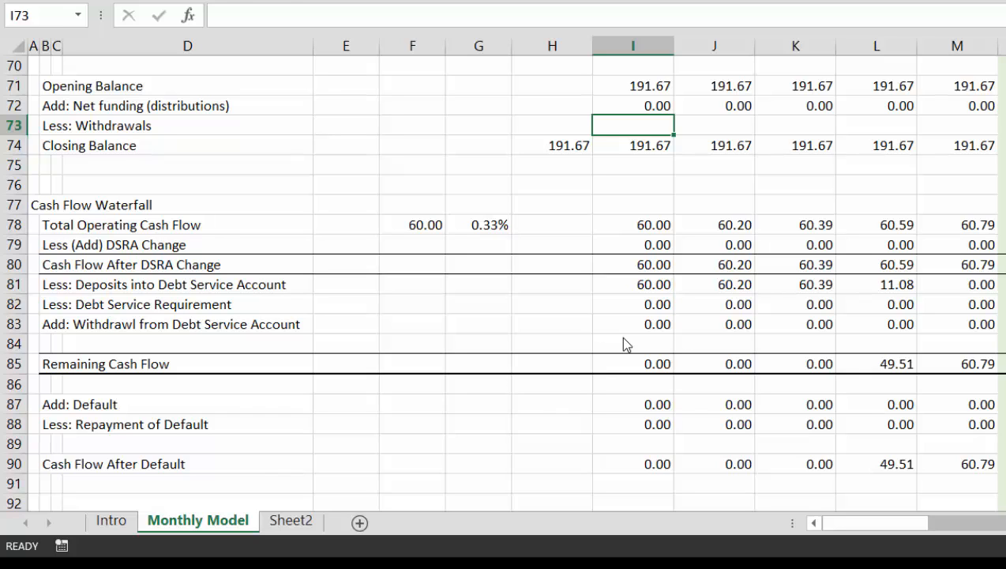
Inspect the first month's formulas for the debt service requirement and the withdrawal from the debt service account.
key(Down)
key(Down)
key(Down)
key(Down)
key(Down)
key(Down)
key(Down)
key(Down)
key(Down)
key(Down)
key(Up)
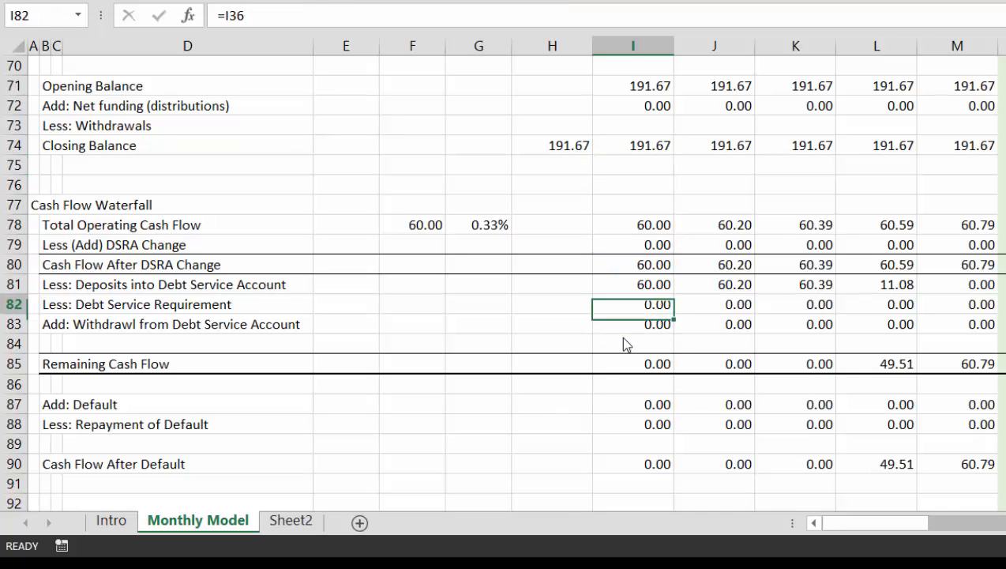
key(Up)
key(Down)
key(Down)
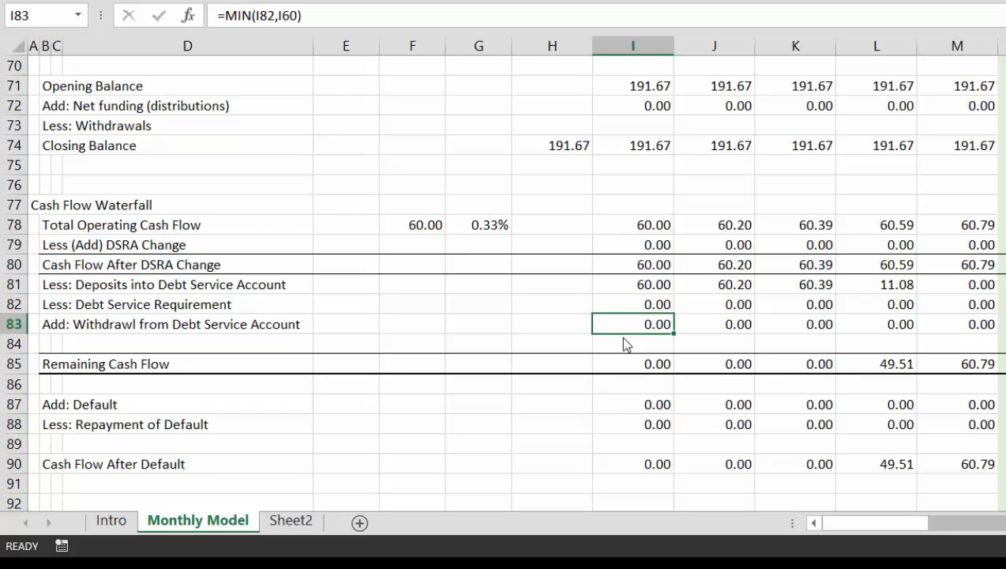
Review the Remaining Cash Flow formulas from the second month across to column N.
key(Right)
key(Down)
key(Down)
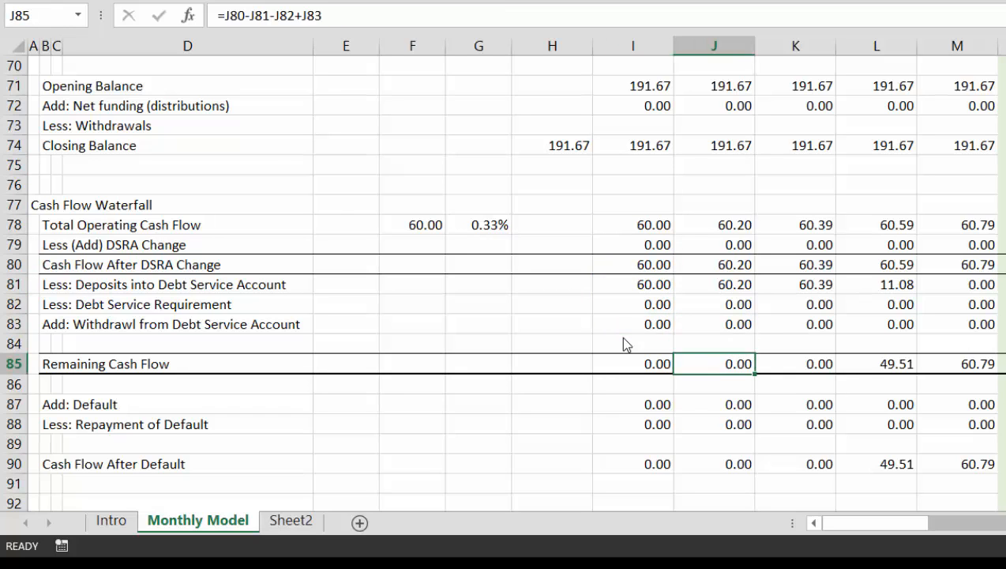
key(Right)
key(Right)
key(Right)
key(Right)
key(Right)
key(Left)
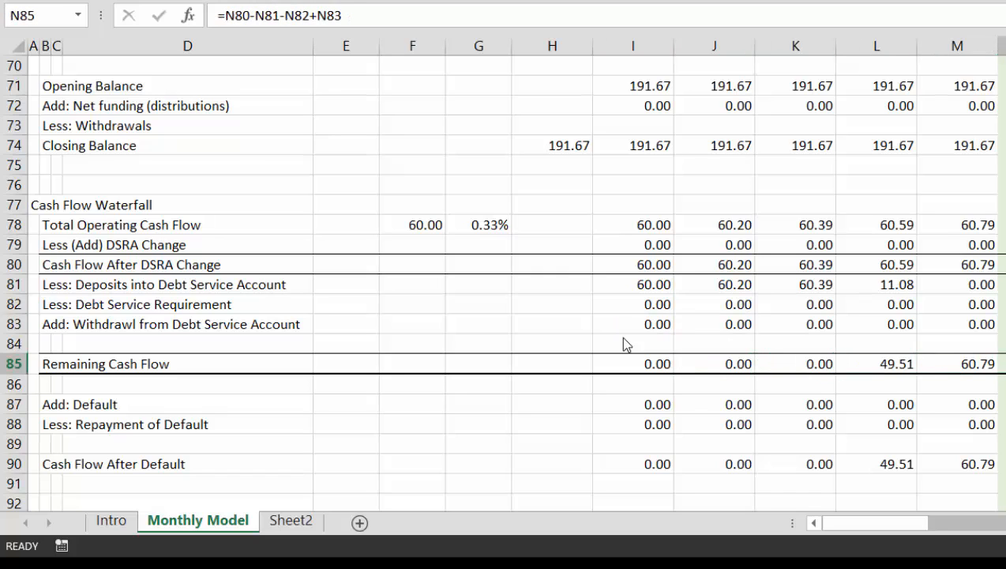
Delete the empty row 84 directly above Remaining Cash Flow.
key(Down)
key(Up)
key(Up)
key(Left)
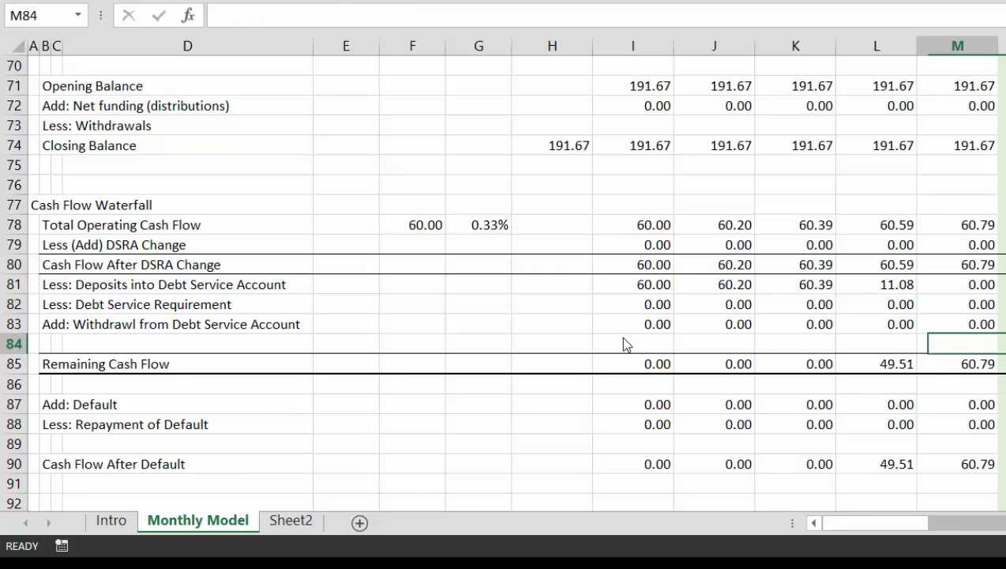
key(Left)
key(Left)
key(Left)
key(Left)
key(Left)
key(Left)
key(Left)
key(Left)
key(Left)
key(Left)
key(Left)
key(Left)
key(shift+space)
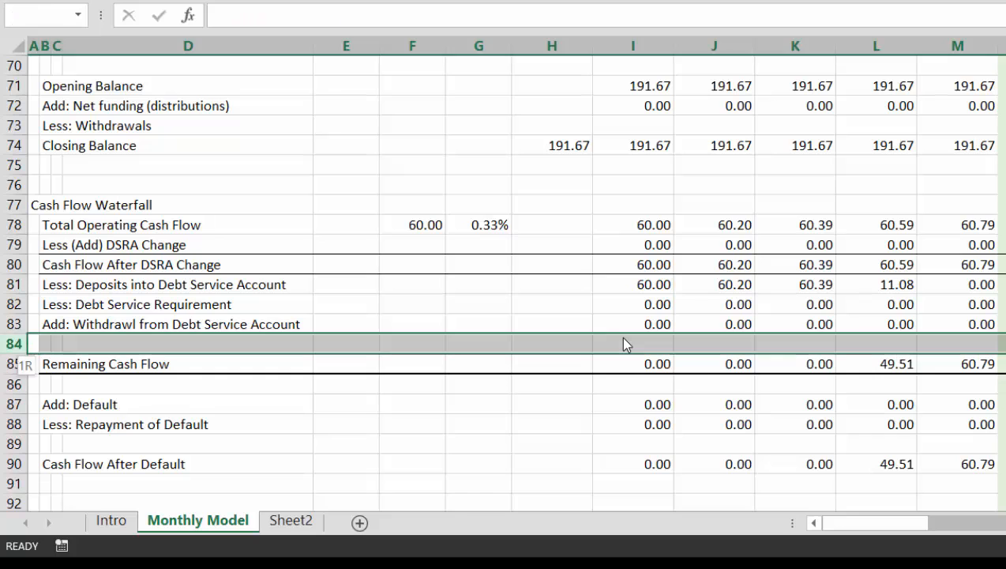
key(ctrl+minus)
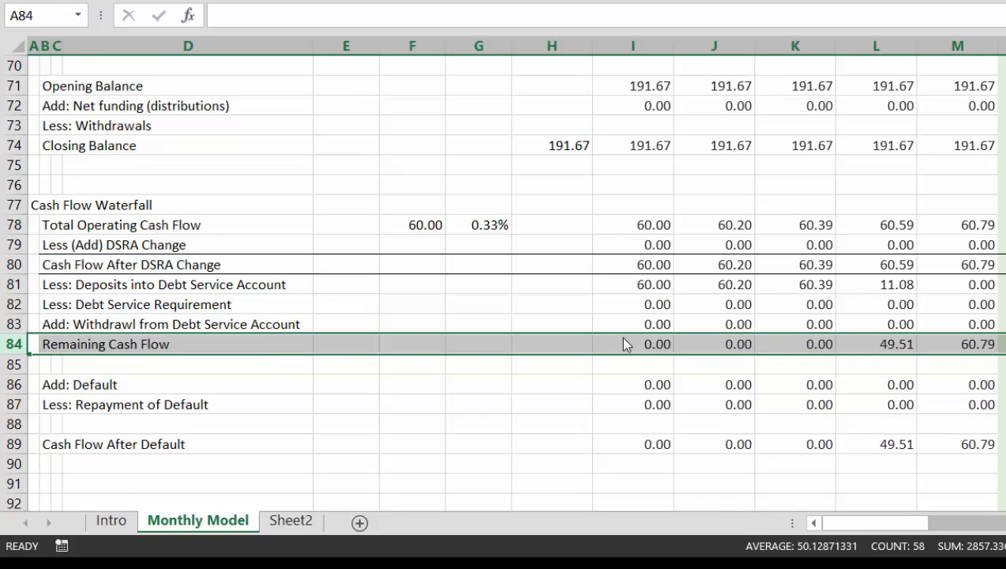
Insert two blank rows between Remaining Cash Flow and Add: Default.
key(Down)
key(Right)
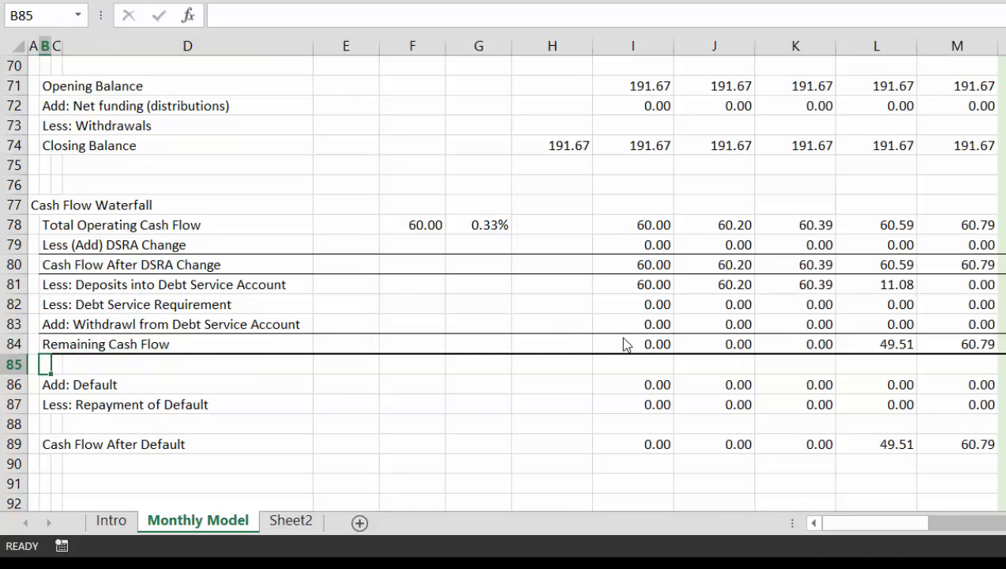
key(shift+space)
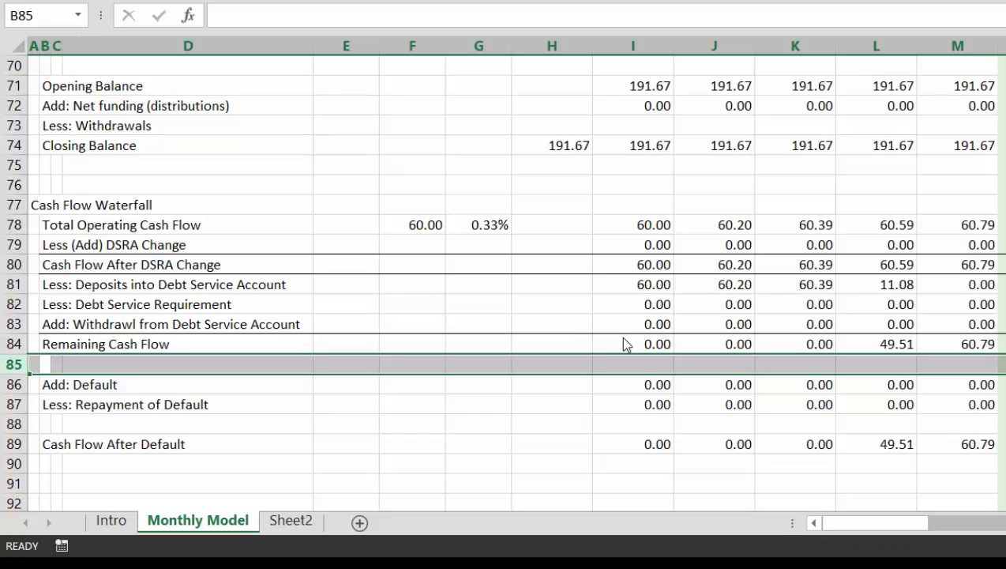
key(ctrl+plus)
key(ctrl+plus)
key(shift+BackSpace)
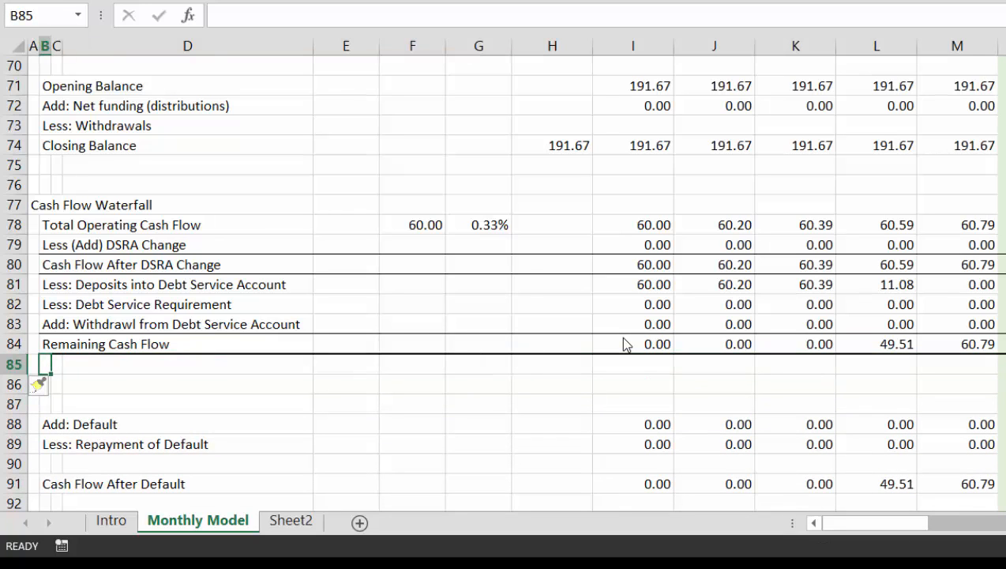
Label the row directly below Remaining Cash Flow "Add: Withdrawl from DSRA" in cell B85.
text(Add)
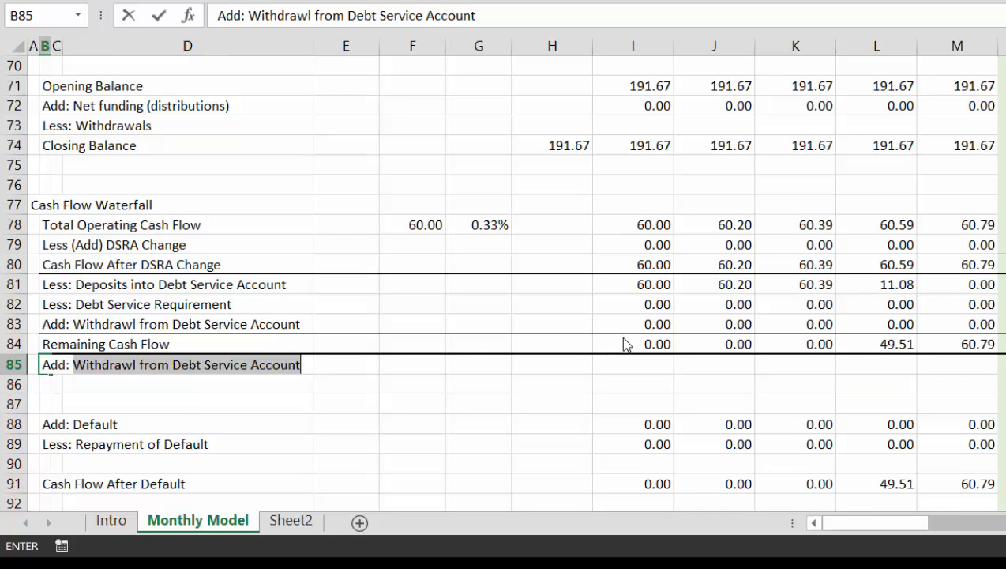
text(: S)
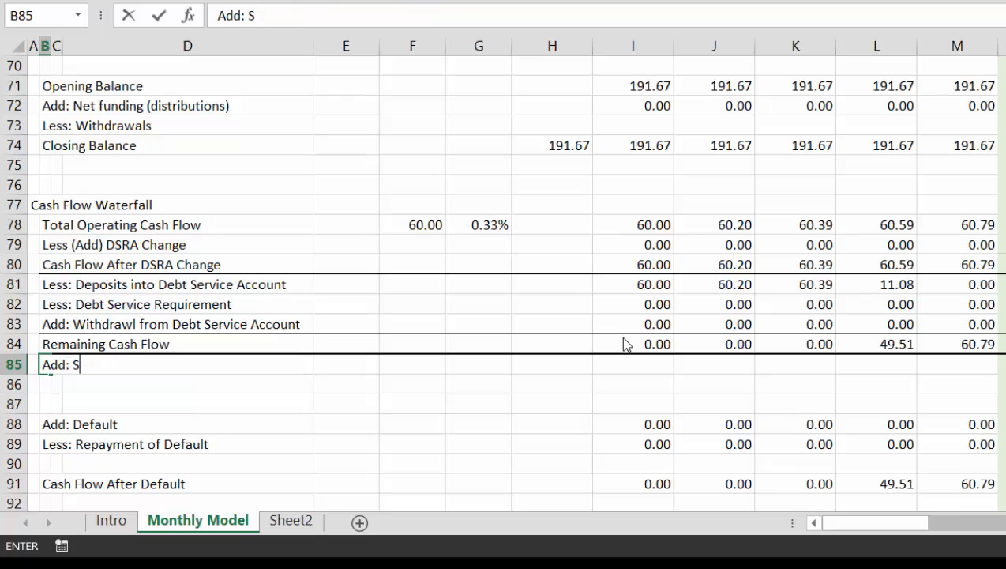
key(BackSpace)
text(W)
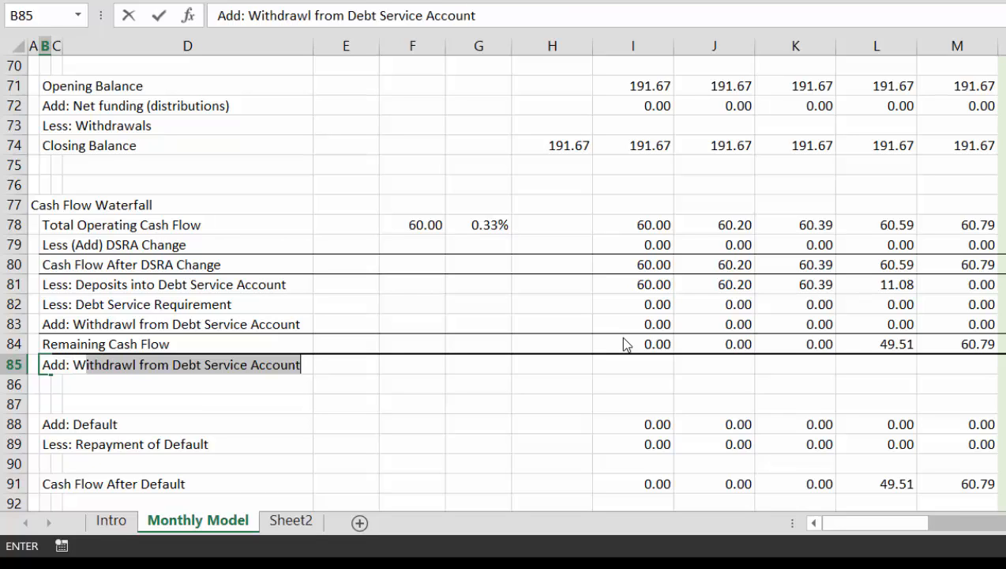
text(ithdraw)
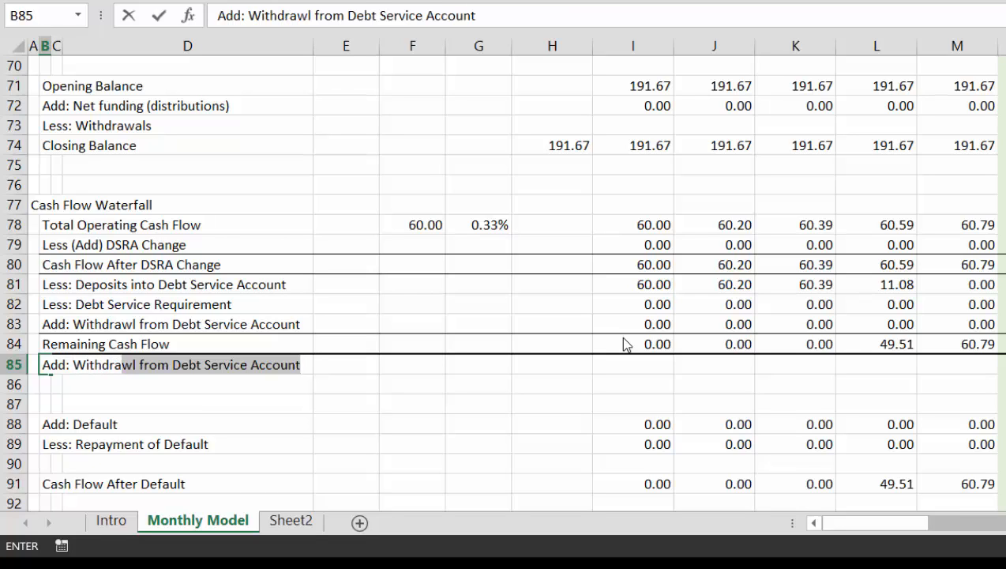
text(al)
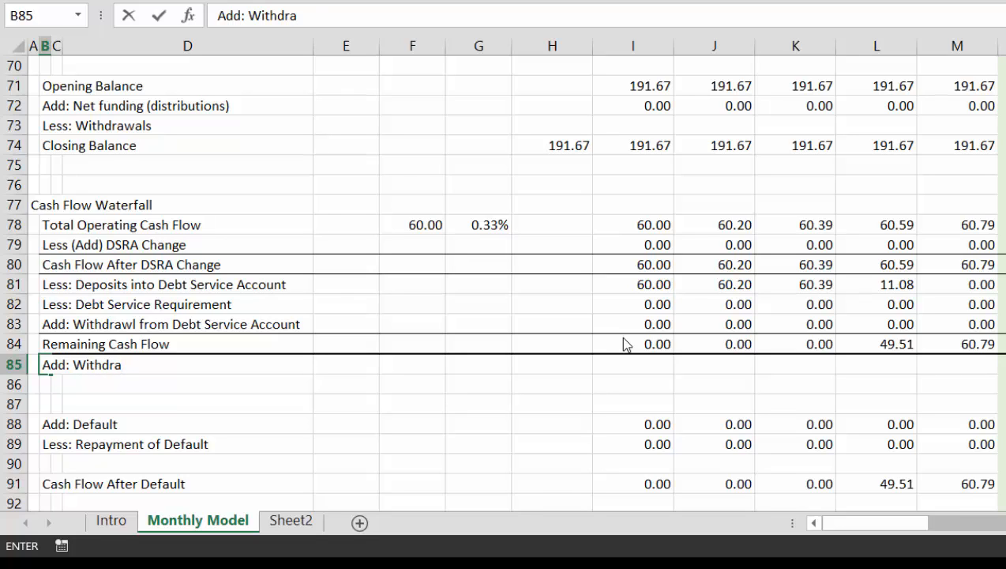
key(BackSpace)
text(wl f)
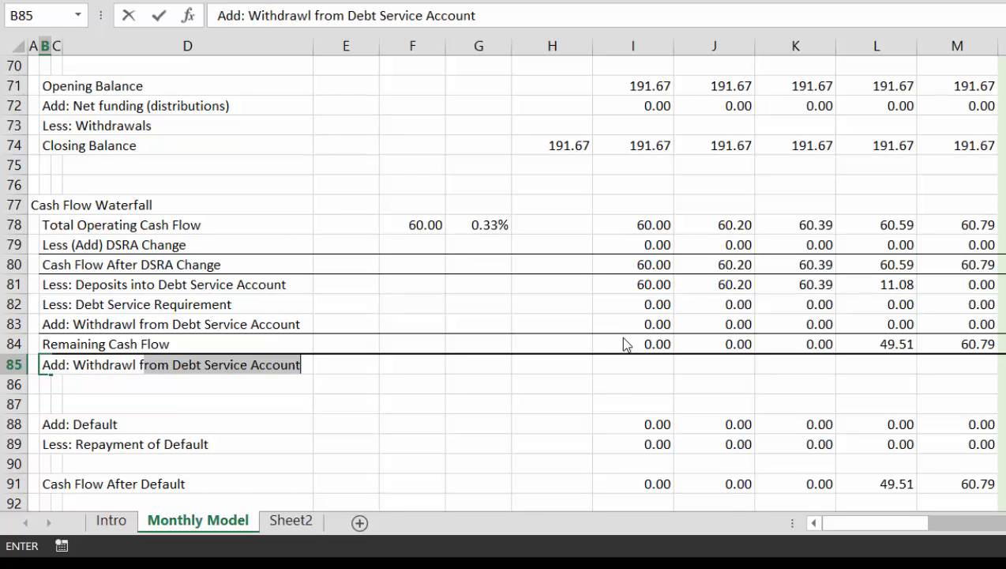
text(rom D)
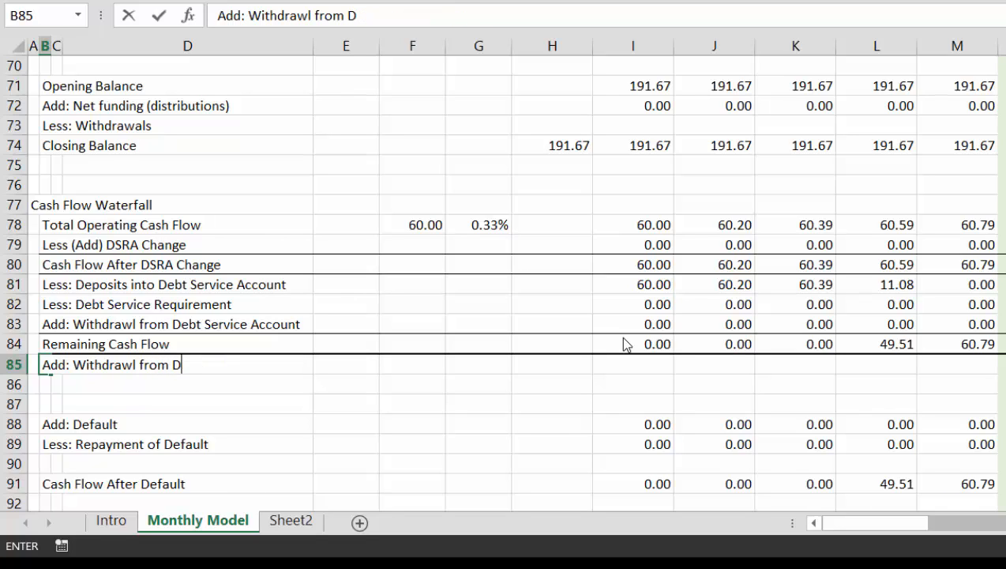
text(RSRA)
key(Return)
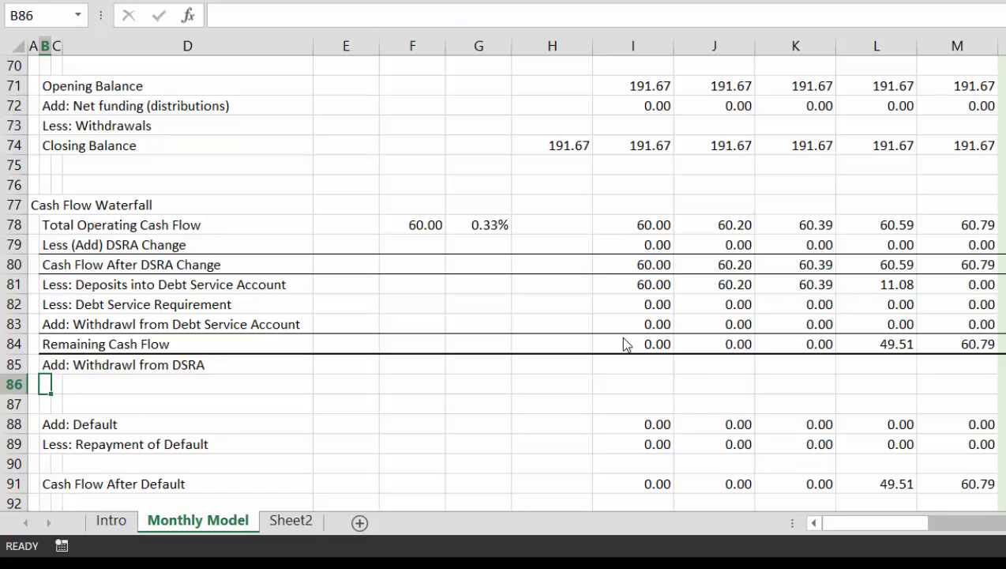
Look across the monthly columns of the waterfall along the Withdrawl from DSRA row and return to its label.
key(Up)
key(Right)
key(Right)
key(Right)
key(Right)
key(Right)
key(Right)
key(Right)
key(Right)
key(Right)
key(Right)
key(Right)
key(Right)
key(Right)
key(Right)
key(Right)
key(Right)
key(Right)
key(Right)
key(Right)
key(Right)
key(Right)
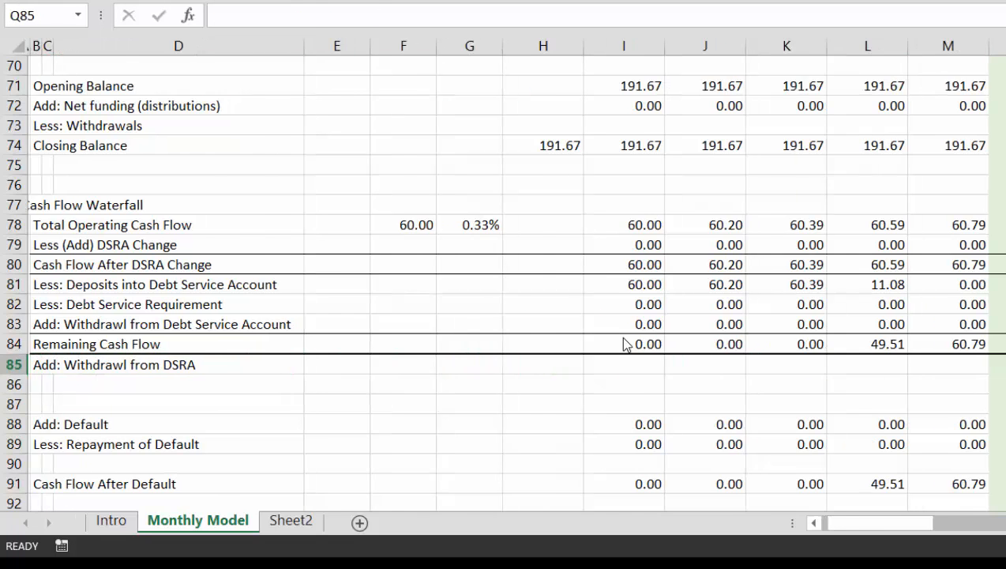
key(Right)
key(Right)
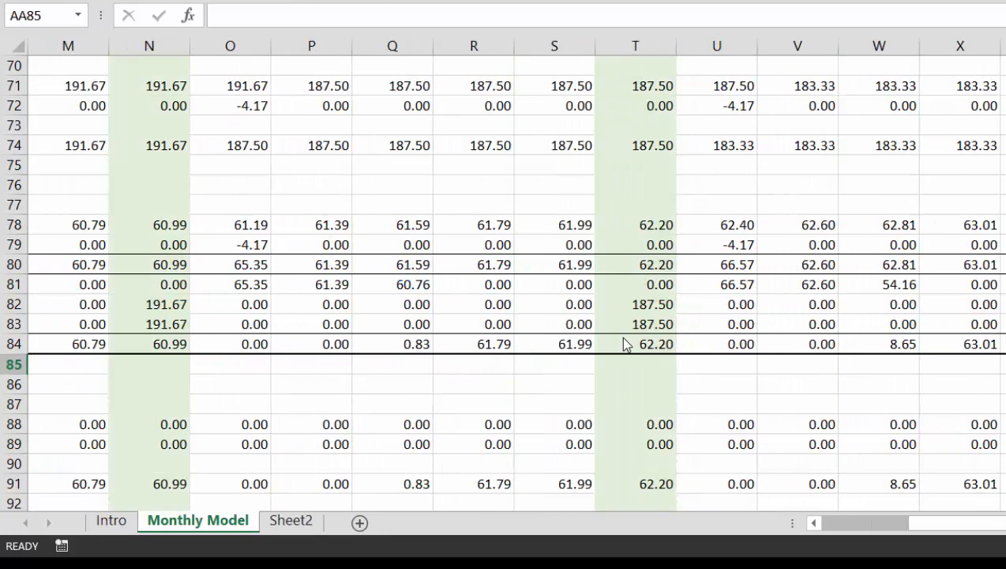
key(Left)
key(Left)
key(Left)
key(Left)
key(Left)
key(Left)
key(Left)
key(Left)
key(Left)
key(Left)
key(Left)
key(Left)
key(Left)
key(Left)
key(Left)
key(Left)
key(Left)
key(Left)
key(Left)
key(Left)
key(Left)
key(Left)
key(Left)
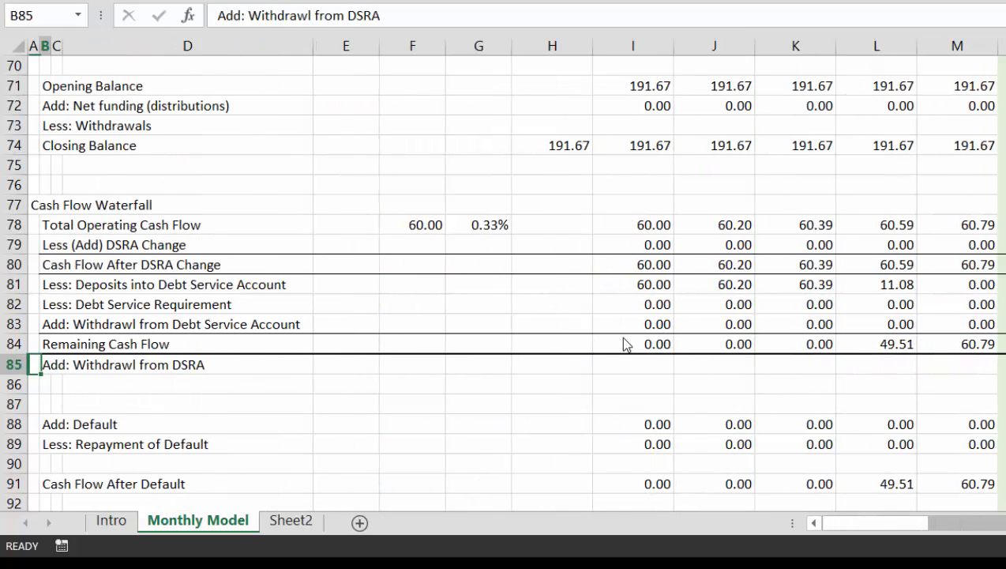
Calculate the first month's Withdrawl from DSRA in I85 as =MAX(-I84,0) and copy it across all monthly columns.
key(Right)
key(Right)
key(Right)
key(Right)
key(Right)
key(Right)
key(Right)
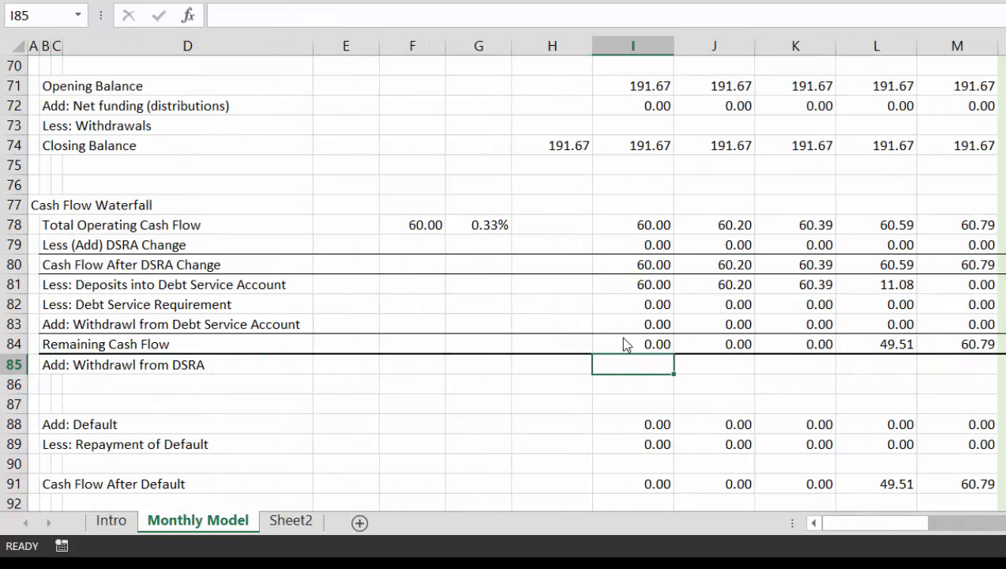
text(=m)
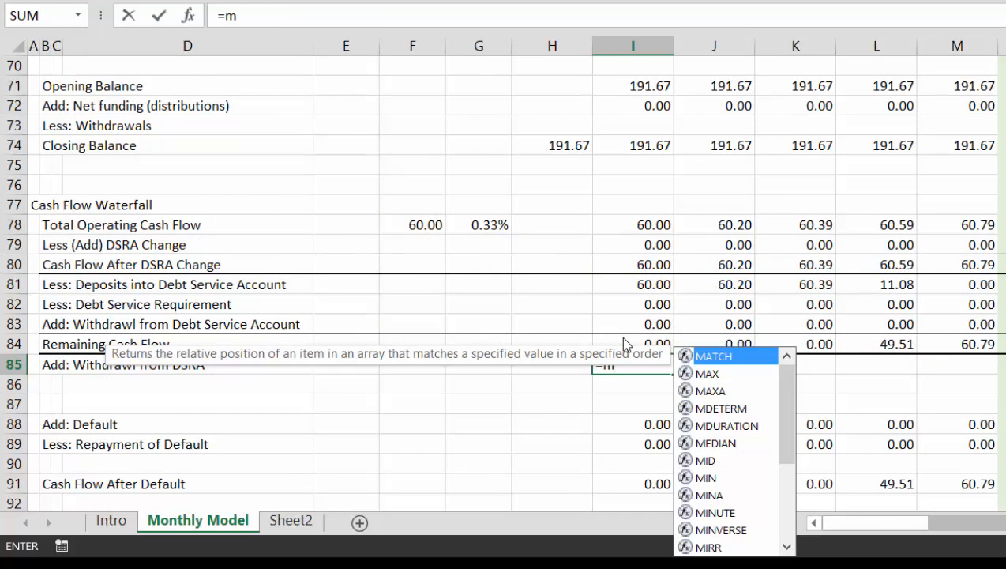
text(i)
key(BackSpace)
text(ax)
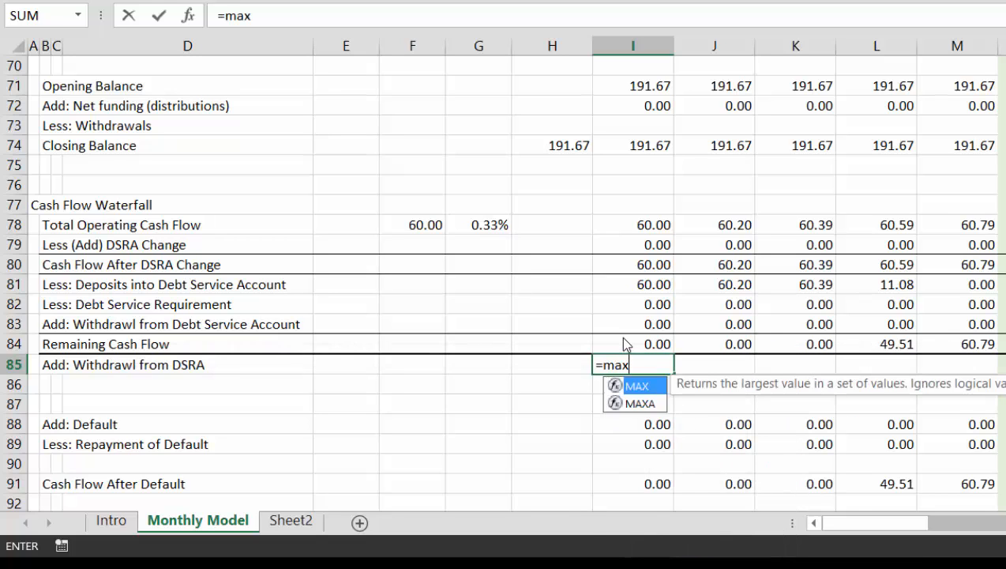
text((-)
click(624, 344)
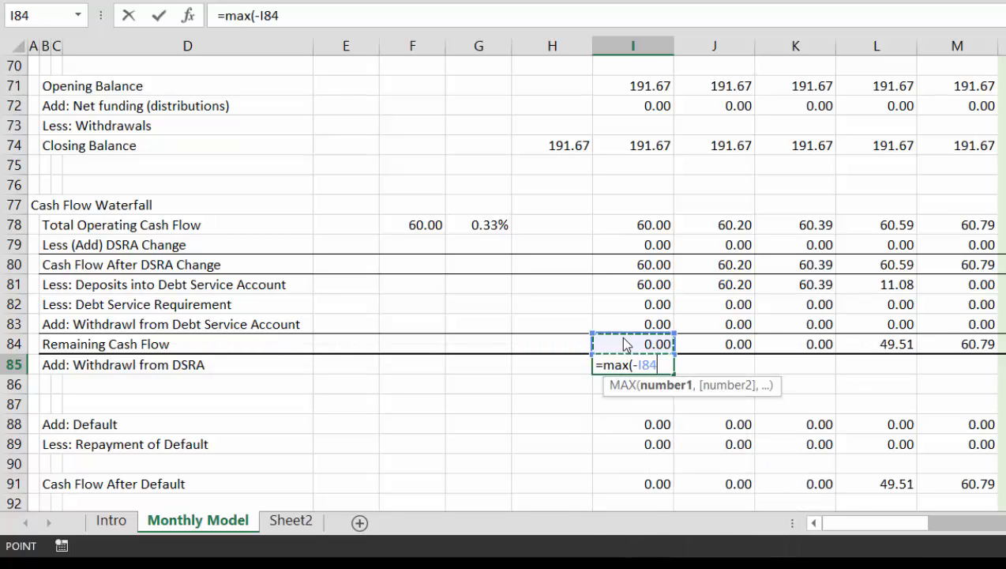
text(,0))
key(Return)
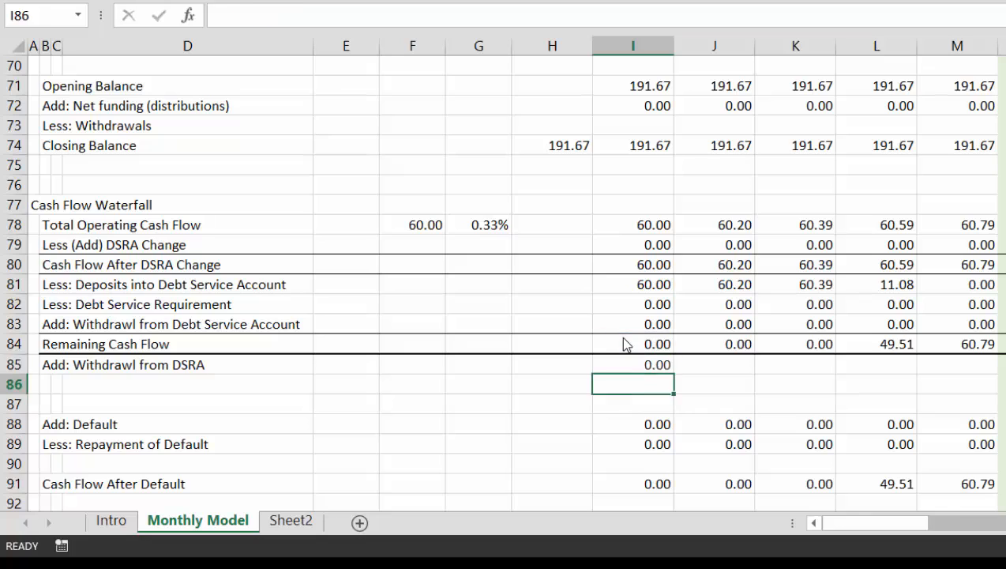
key(Up)
key(ctrl+shift+r)
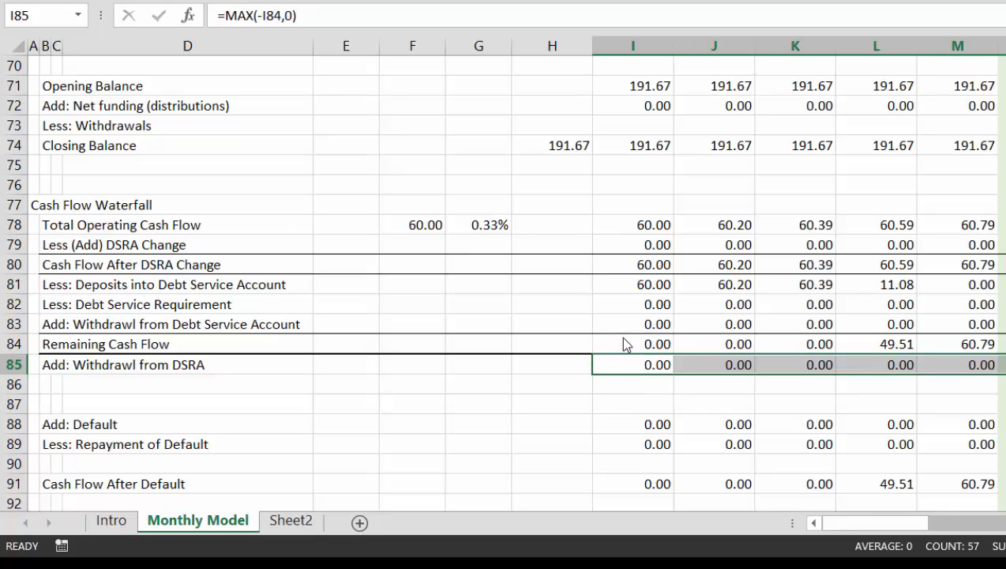
Cap the first month's Withdrawl from DSRA in I85 at the opening balance with =MIN(I71,MAX(-I84,0)) and copy it across all monthly columns.
key(Left)
key(Right)
key(F2)
key(F2)
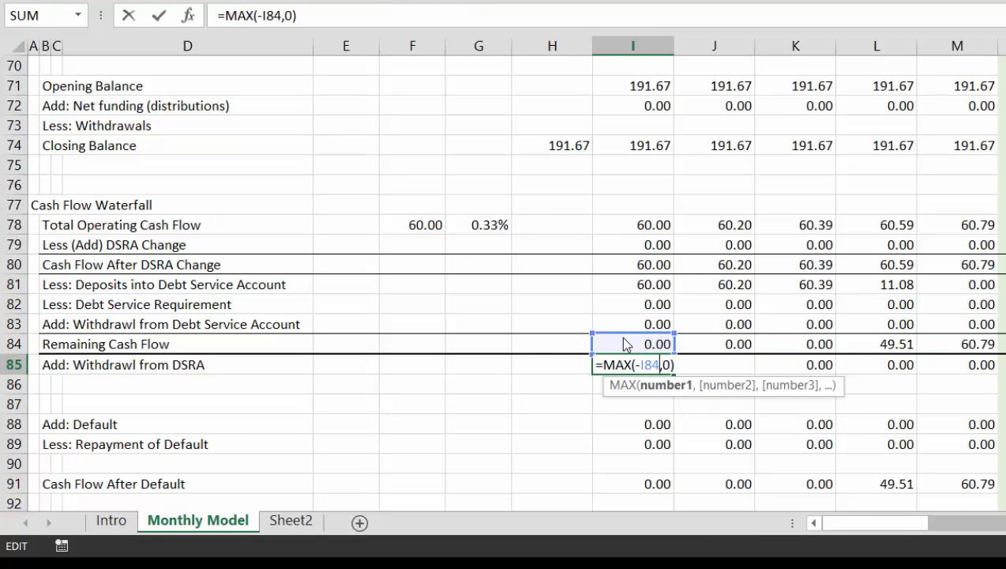
key(Left)
key(Left)
key(Left)
key(Left)
key(Left)
text(mi)
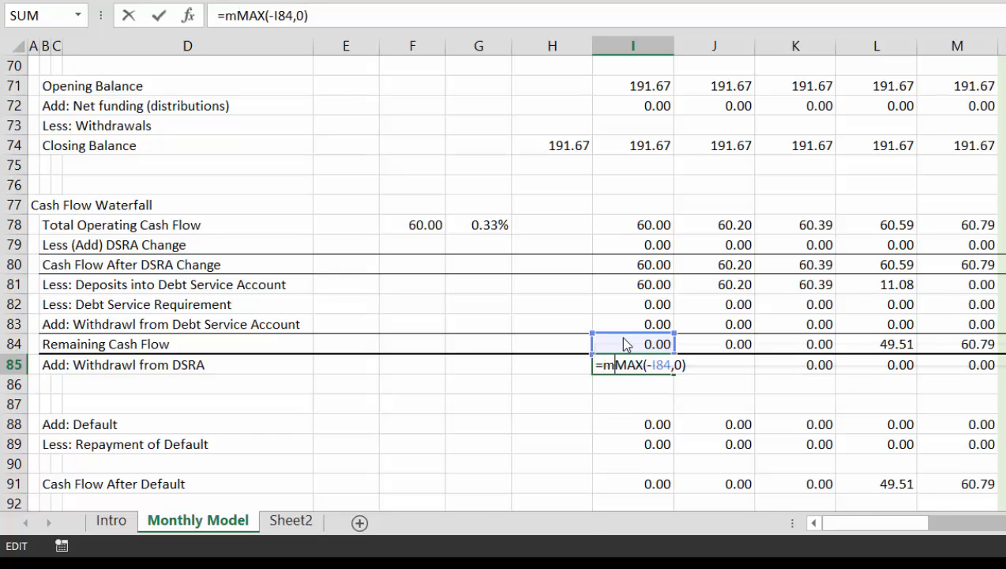
text(n()
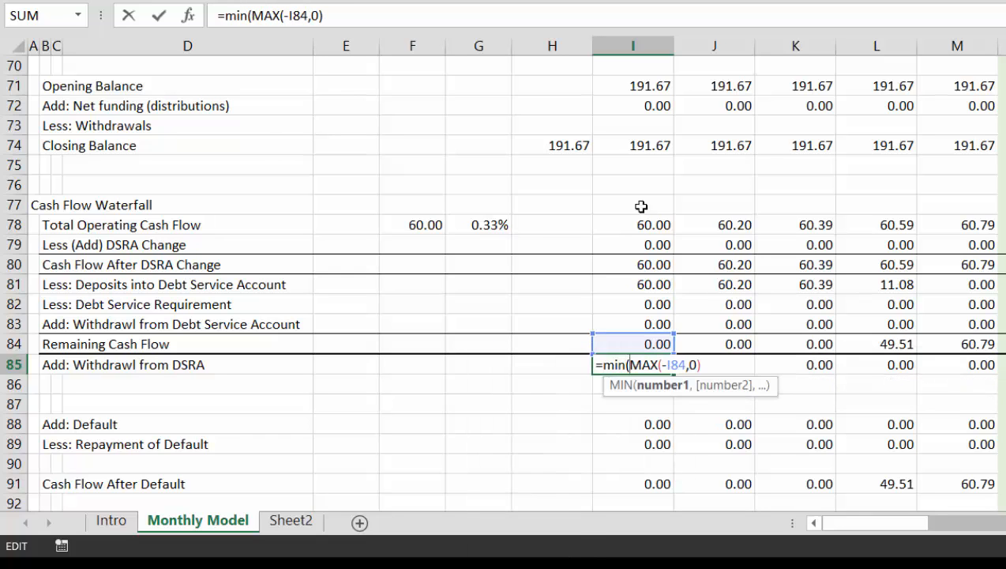
click(643, 182)
key(Up)
key(Up)
key(Up)
key(Up)
key(Up)
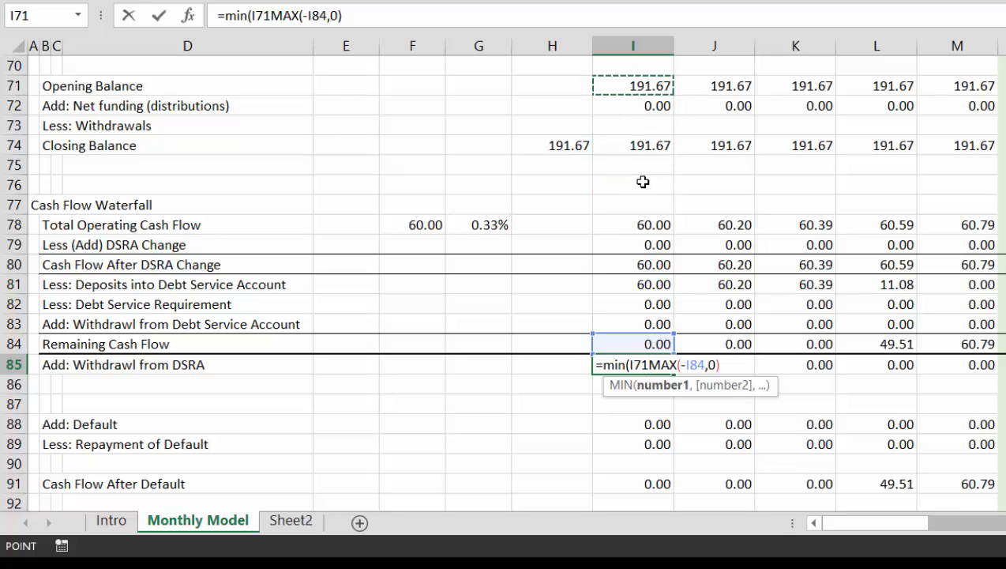
text(,)
key(Return)
key(Return)
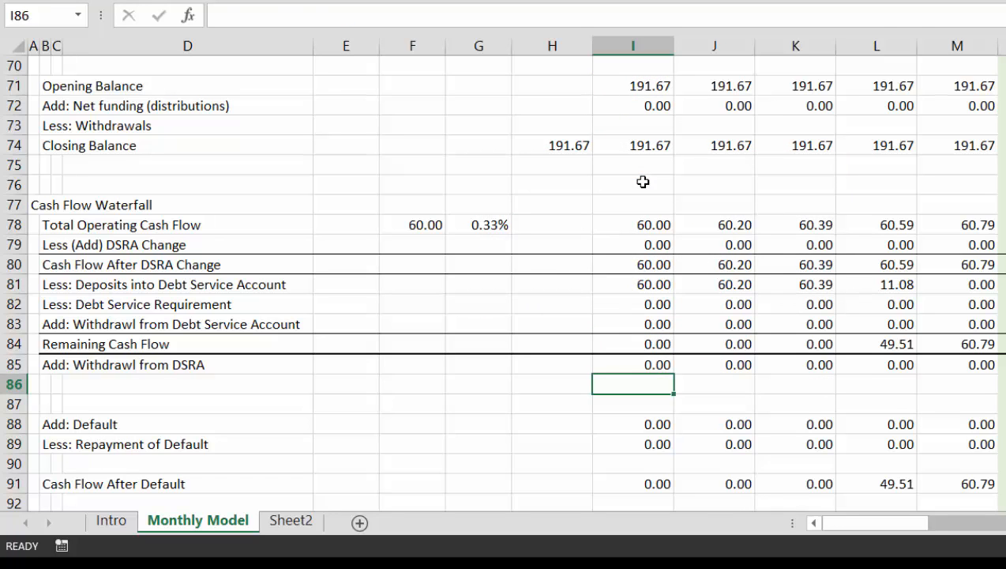
key(Up)
key(ctrl+shift+Right)
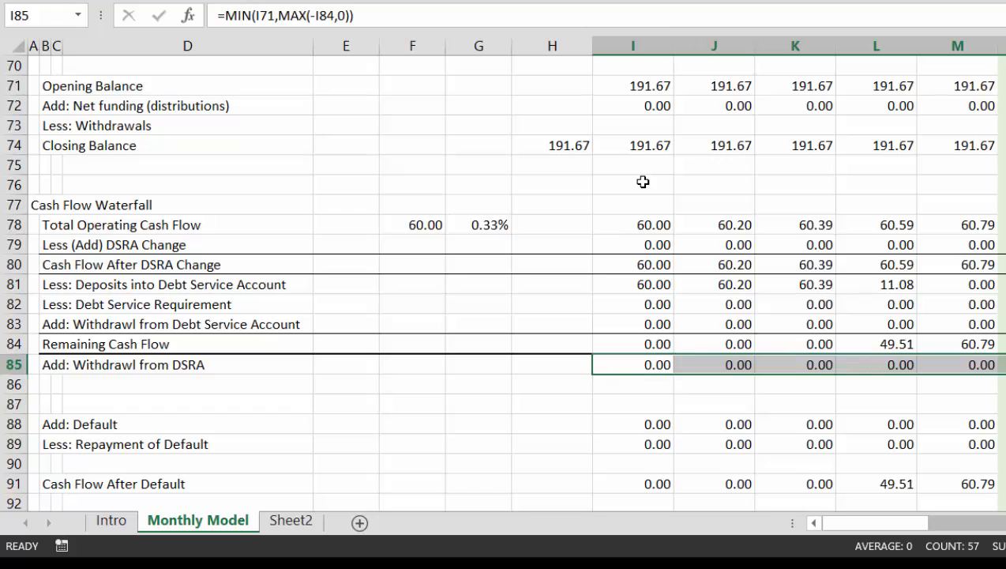
Look across the monthly columns of the Withdrawl from DSRA row to the end of the timeline and return to the labels.
key(Right)
key(Right)
key(Right)
key(Right)
key(Right)
key(Right)
key(Right)
key(Right)
key(Right)
key(Right)
key(Right)
key(Right)
key(Right)
key(Right)
key(Right)
key(Right)
key(Right)
key(Right)
key(Right)
key(Right)
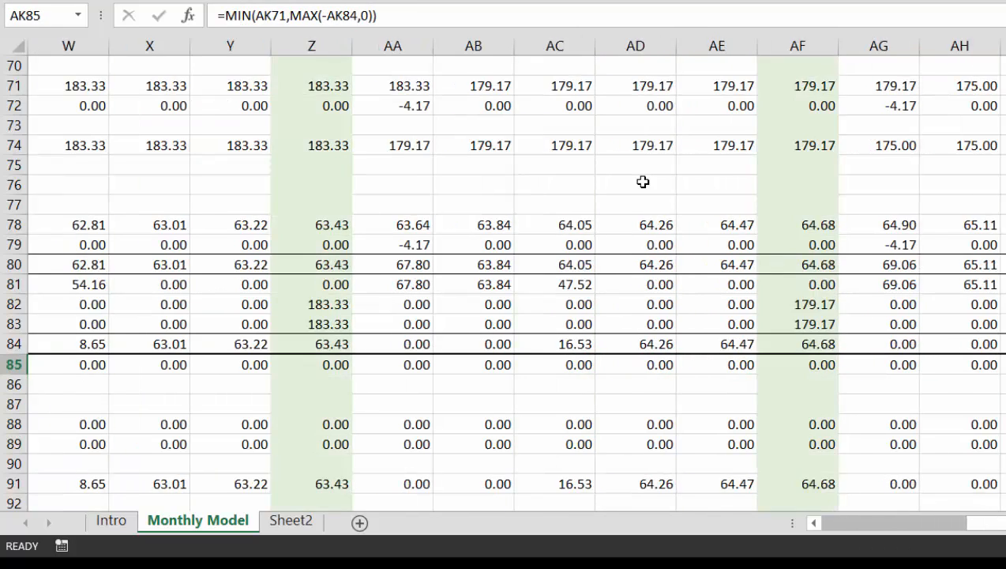
key(Right)
key(Right)
key(Right)
key(Right)
key(Right)
key(Right)
key(Right)
key(Right)
key(Right)
key(Right)
key(Right)
key(Right)
key(Right)
key(Right)
key(Right)
key(Right)
key(Right)
key(Right)
key(Right)
key(Right)
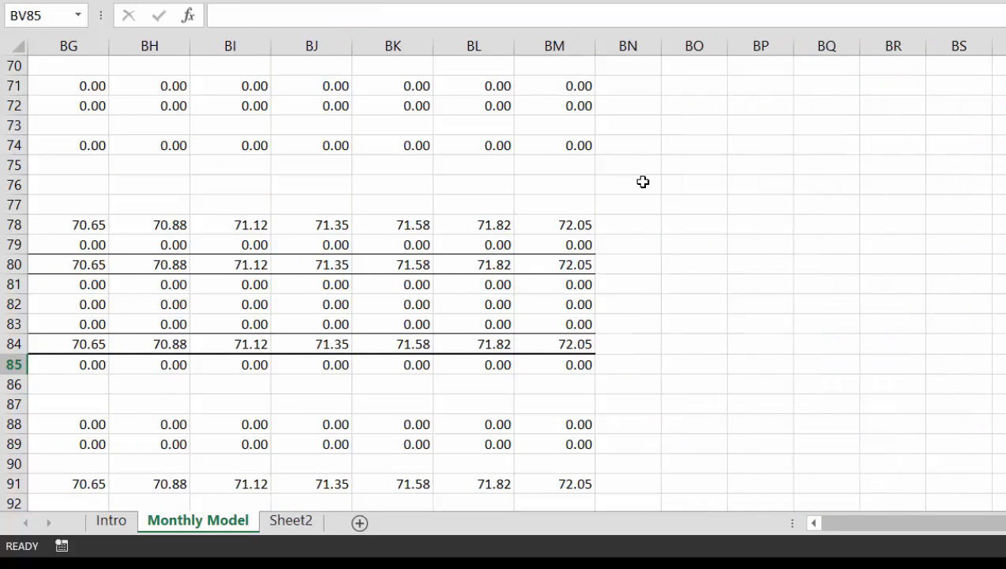
key(Left)
key(Left)
key(Left)
key(Left)
key(Left)
key(Left)
key(Left)
key(Left)
key(Left)
key(Left)
key(Left)
key(Left)
key(Left)
key(Left)
key(Left)
key(Left)
key(Left)
key(Left)
key(Left)
key(Left)
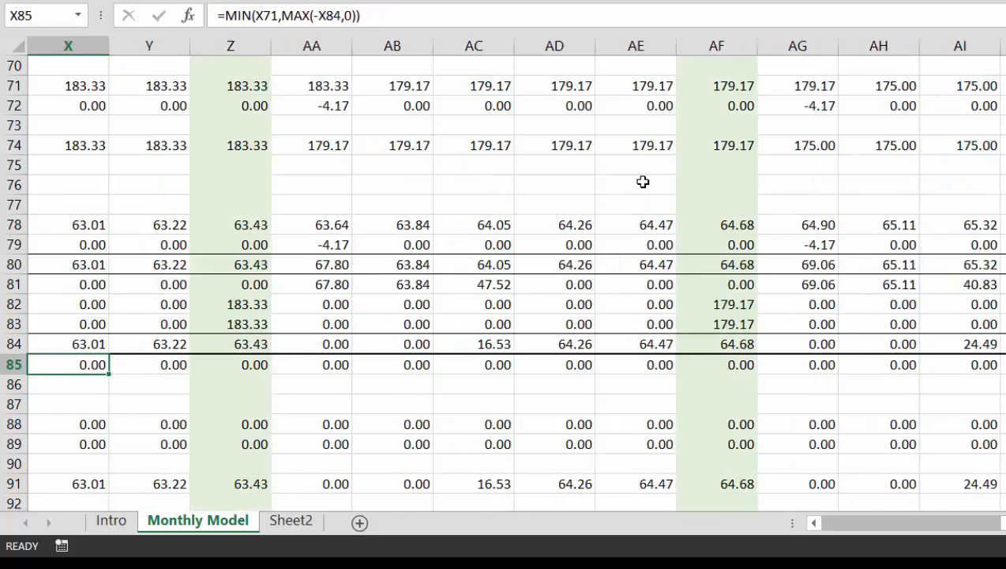
key(Left)
key(Left)
key(Left)
key(Left)
key(Left)
key(Left)
key(Left)
key(Left)
key(Left)
key(Left)
key(Left)
key(Left)
key(Left)
key(Left)
key(Left)
key(Left)
key(Left)
key(Left)
key(Left)
key(Left)
Label the row below Add: Withdrawl from DSRA "Cash Flow afte DSRA Withdrawls" in cell B86.
key(Down)
key(Right)
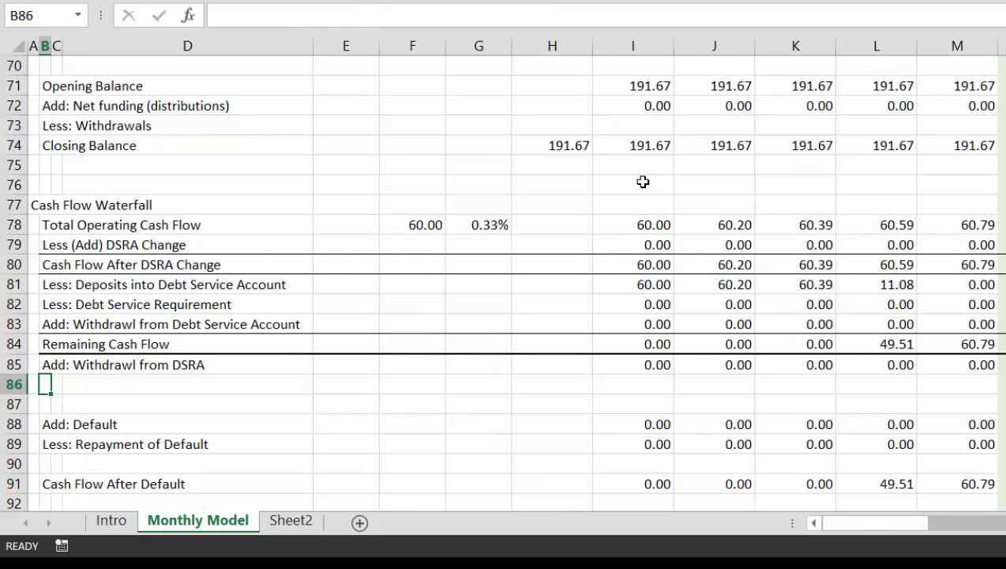
text(Cash )
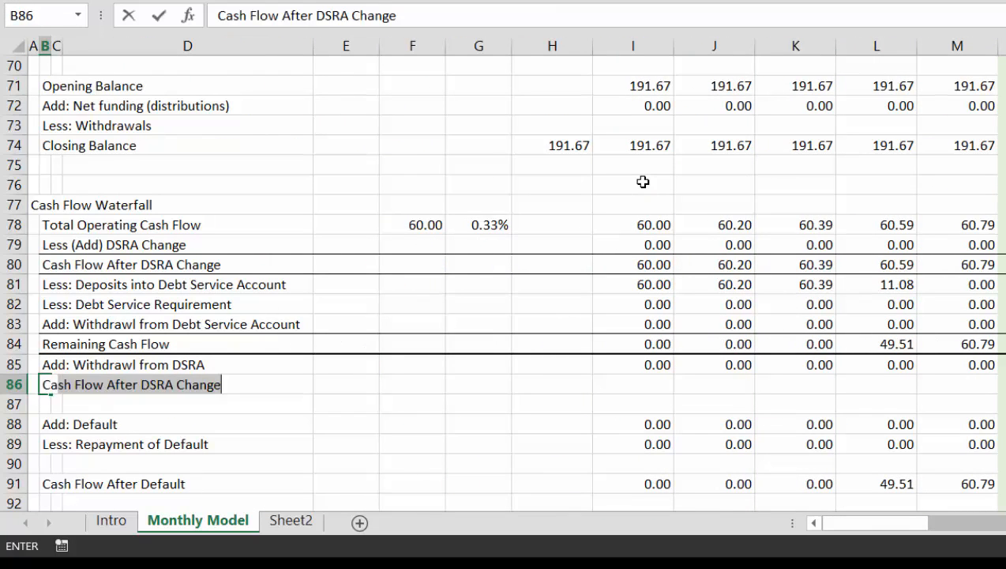
text(Flwo)
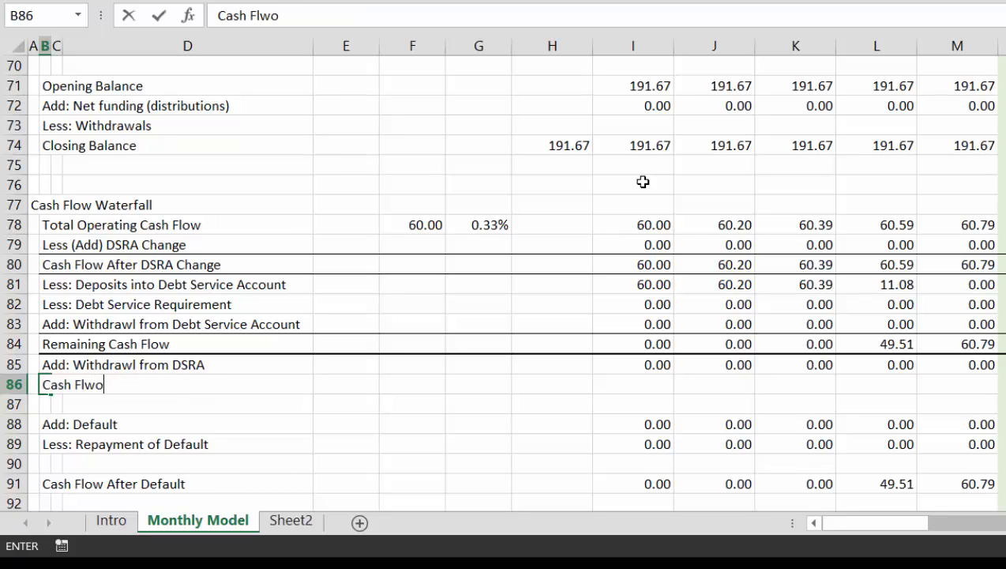
key(BackSpace)
key(BackSpace)
text(ow afte DSR)
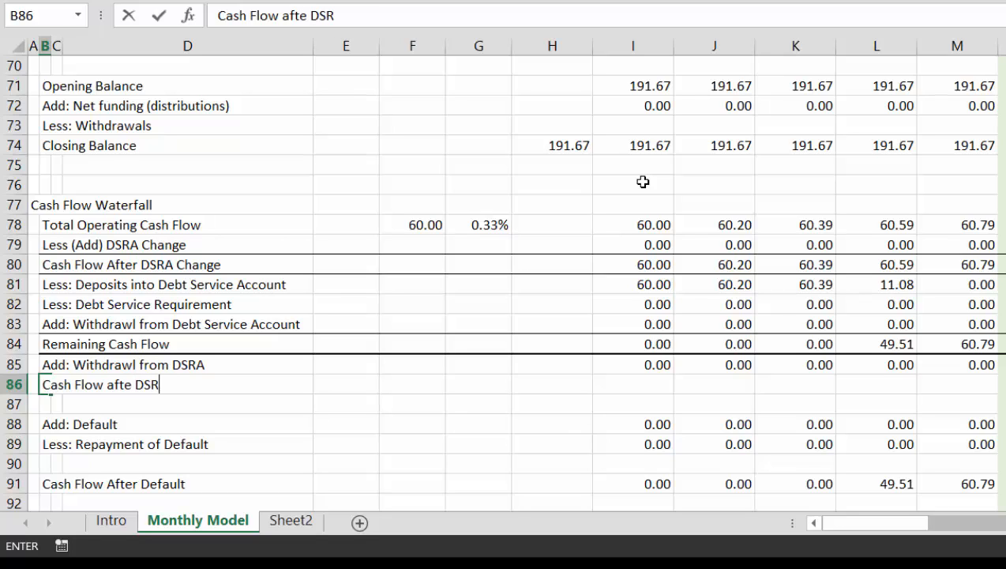
text(A With)
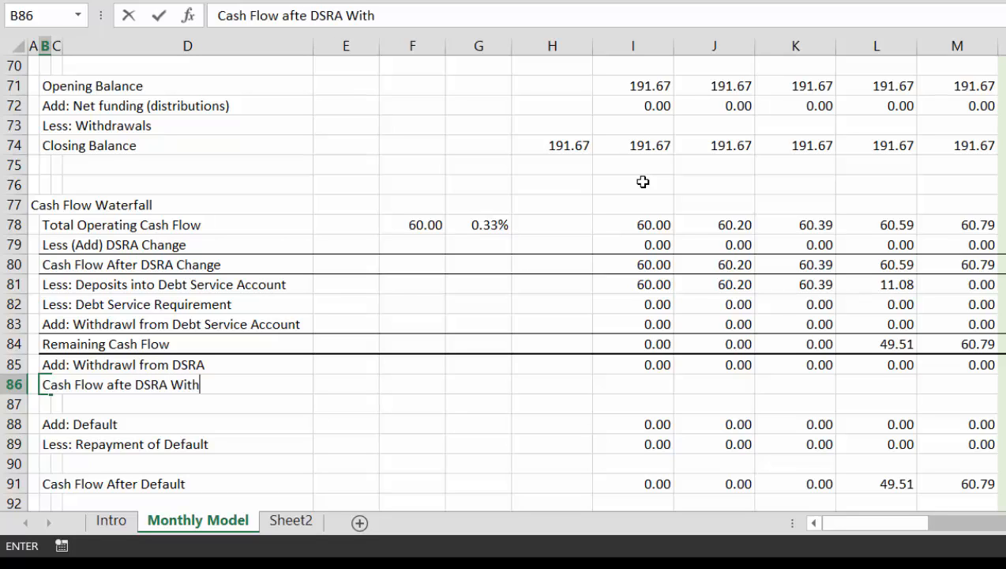
text(drawls)
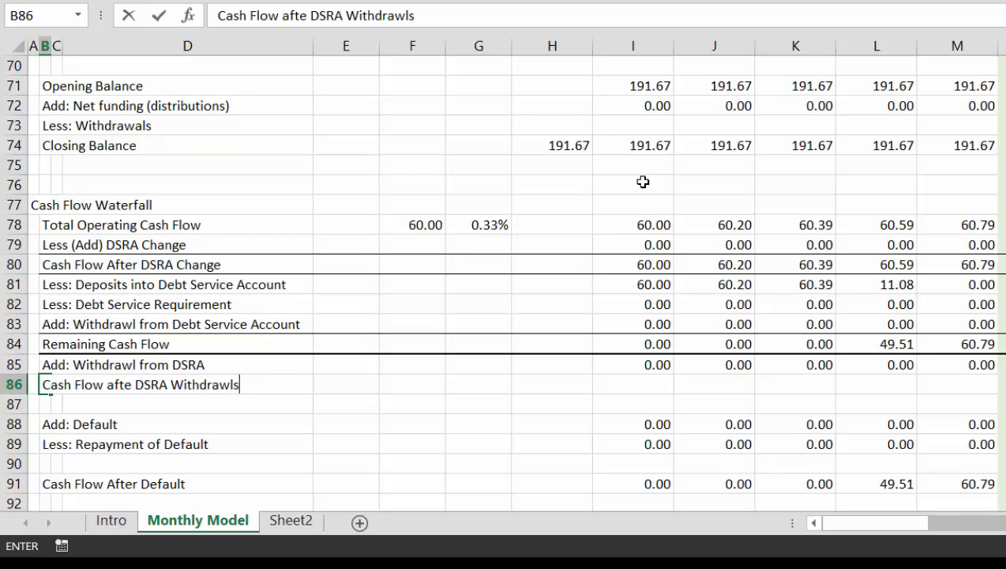
key(ctrl+Return)
Calculate the first month's cash flow after DSRA withdrawals in I86 as =I84+I85 and copy it across all monthly columns.
key(Up)
key(Right)
key(Right)
key(Right)
key(Right)
key(Right)
key(Right)
key(Right)
key(Right)
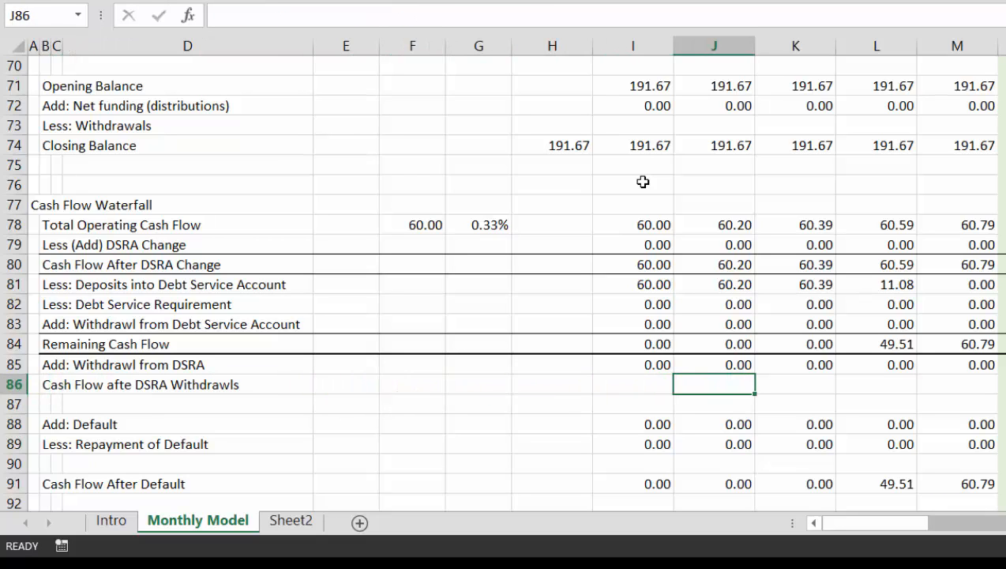
key(Left)
text(=)
key(Up)
key(Up)
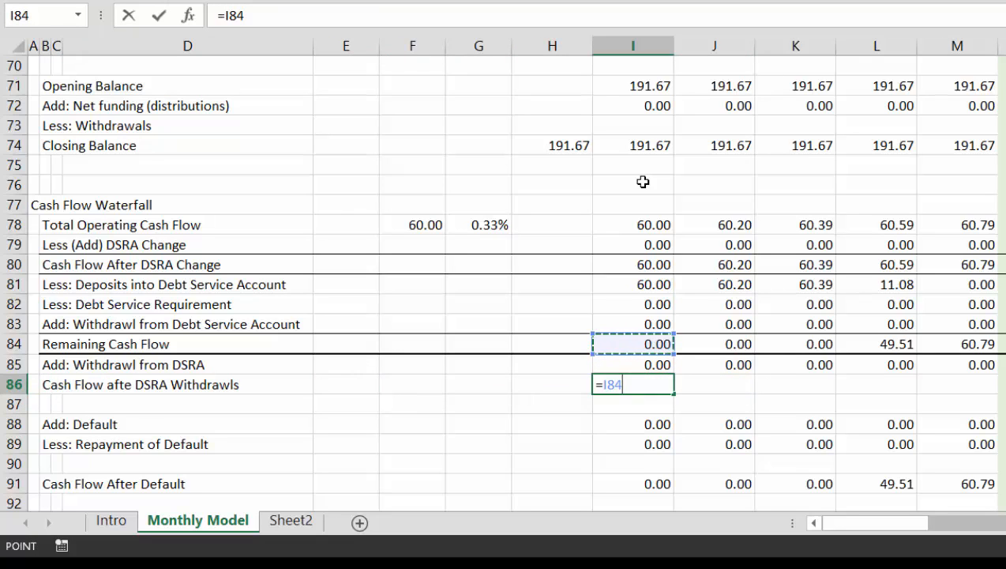
text(+)
key(Up)
key(Return)
key(Up)
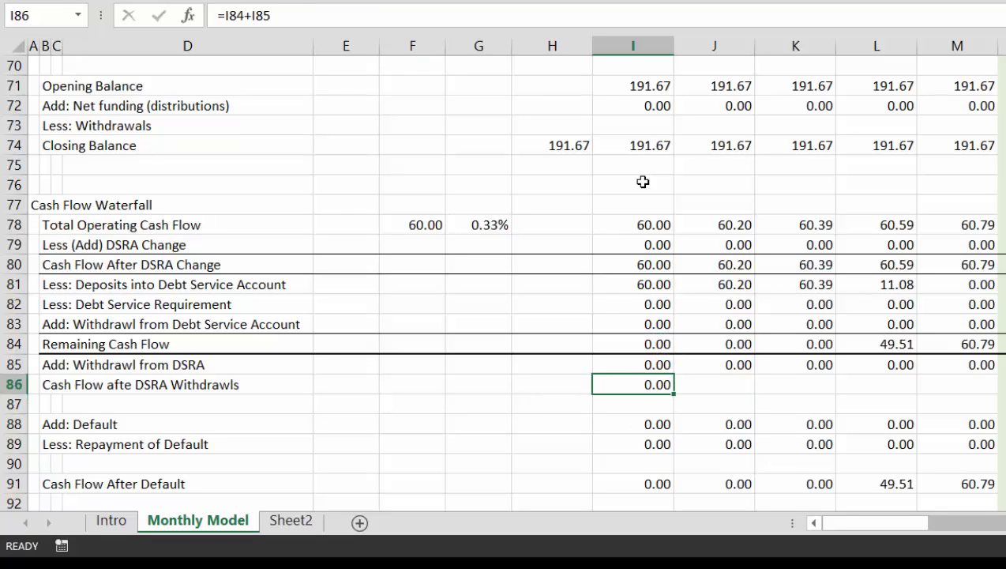
key(ctrl+shift+Right)
key(ctrl+r)
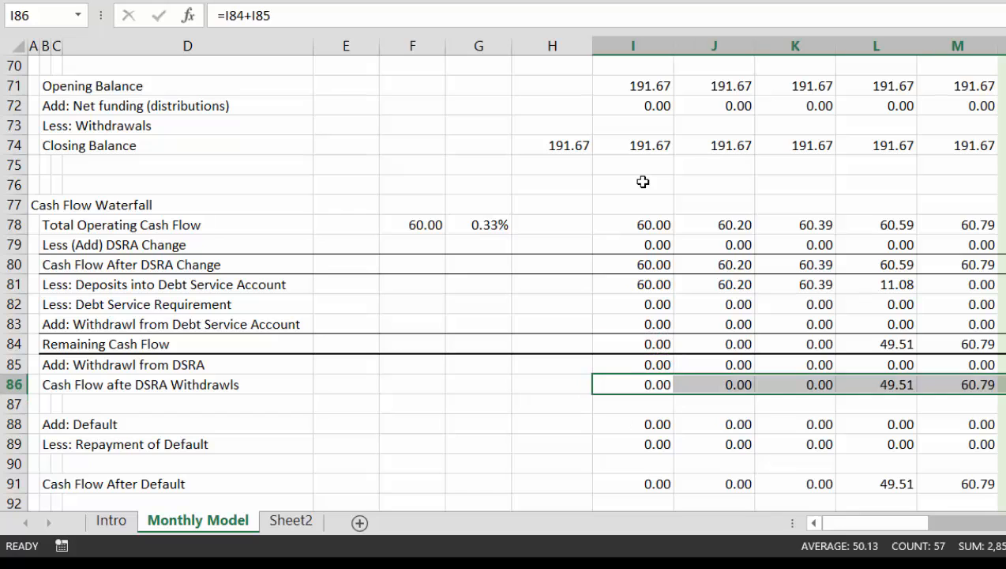
Add top and bottom border lines to row 86 from column C through the last monthly column.
key(Left)
key(Left)
key(Left)
key(Left)
key(Left)
key(Left)
key(ctrl+shift+Right)
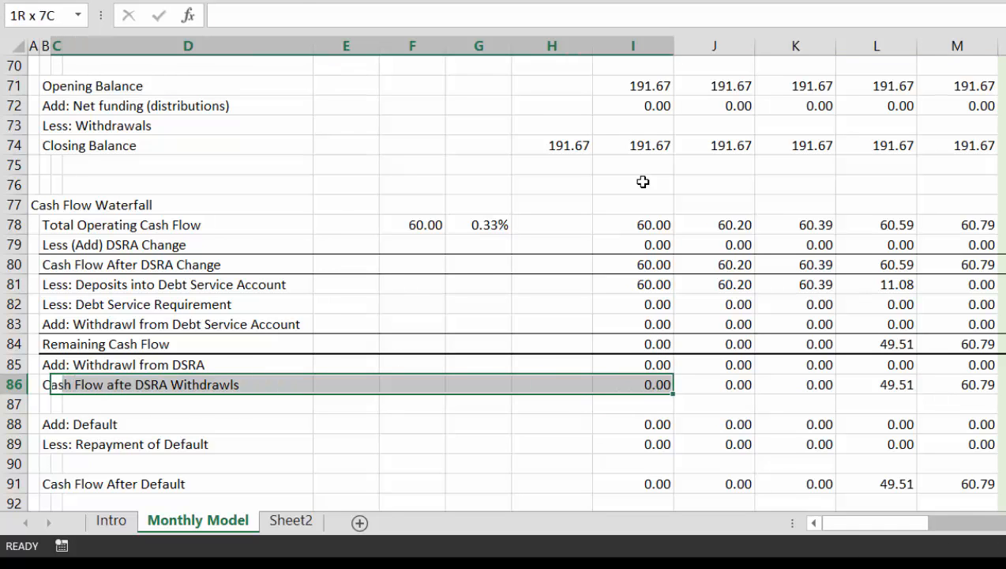
key(ctrl+shift+Right)
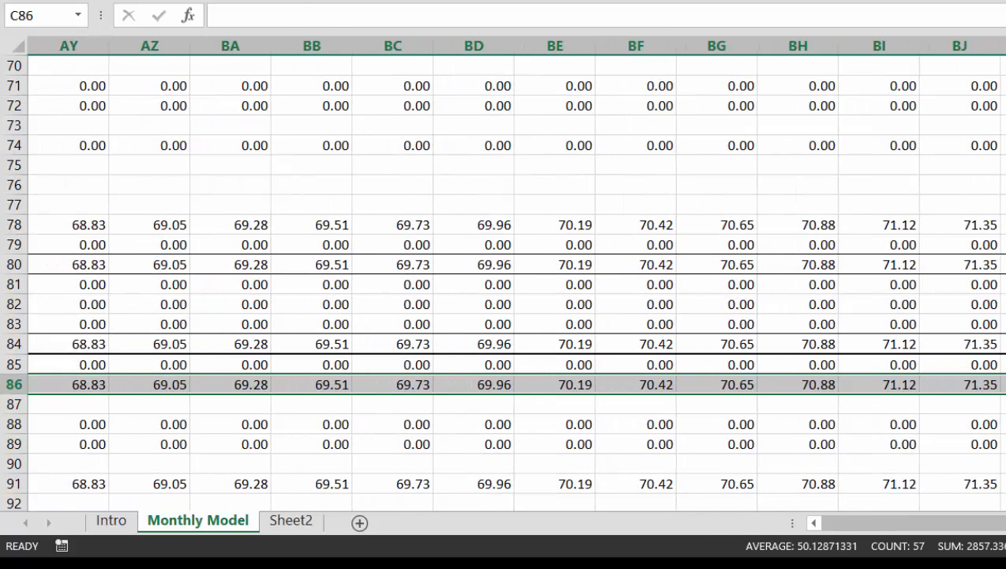
key(Left)
key(Left)
Delete the blank row 87 between Cash Flow afte DSRA Withdrawls and Add: Default.
key(Down)
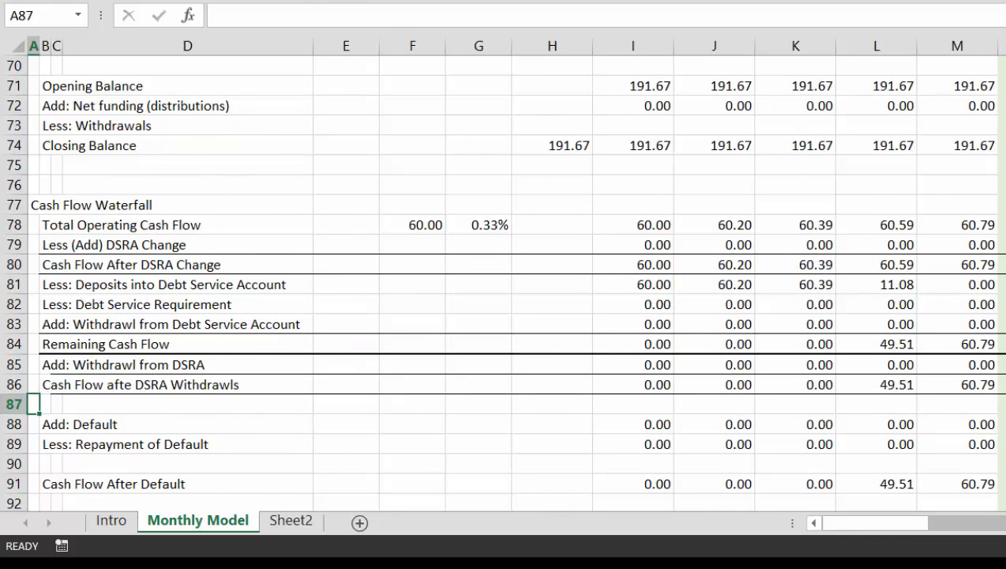
key(shift+space)
key(ctrl+minus)
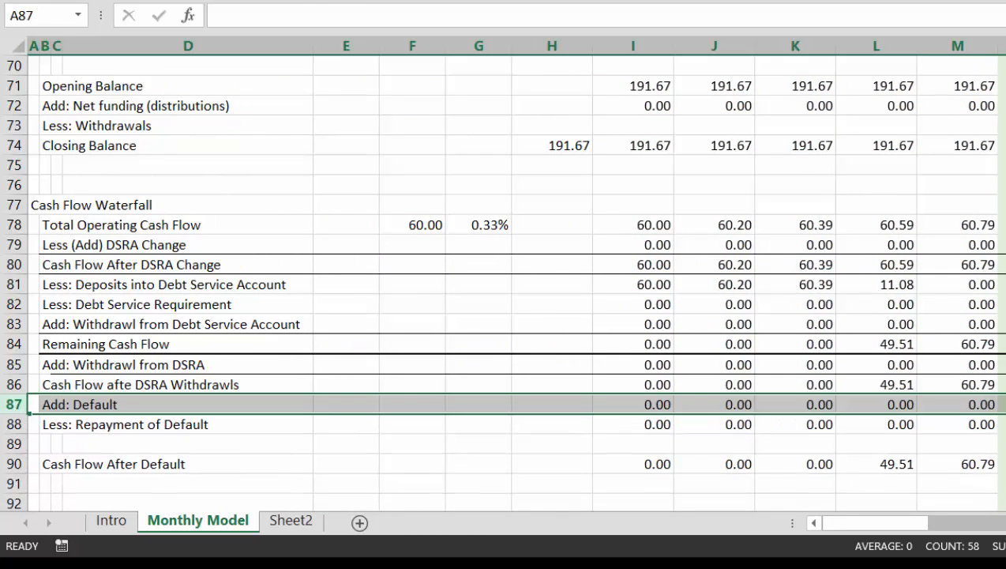
Base the first month's Add: Default in I87 on the cash flow after DSRA withdrawals with =MAX(-I86,0).
key(Right)
key(Right)
key(Right)
key(Right)
key(Right)
key(Right)
key(Right)
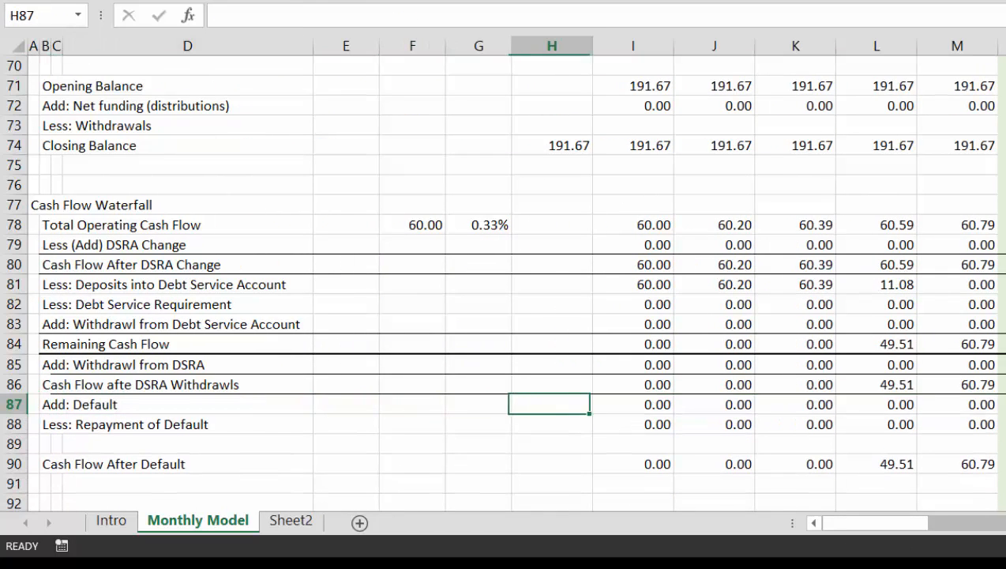
key(Right)
text(=MAX(-I84,0))
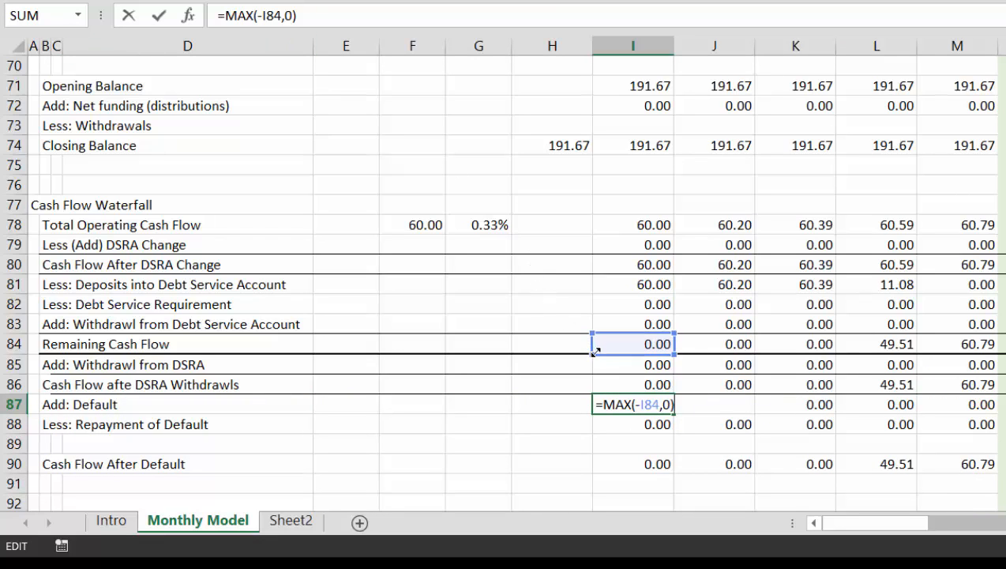
drag(598, 357, 606, 387)
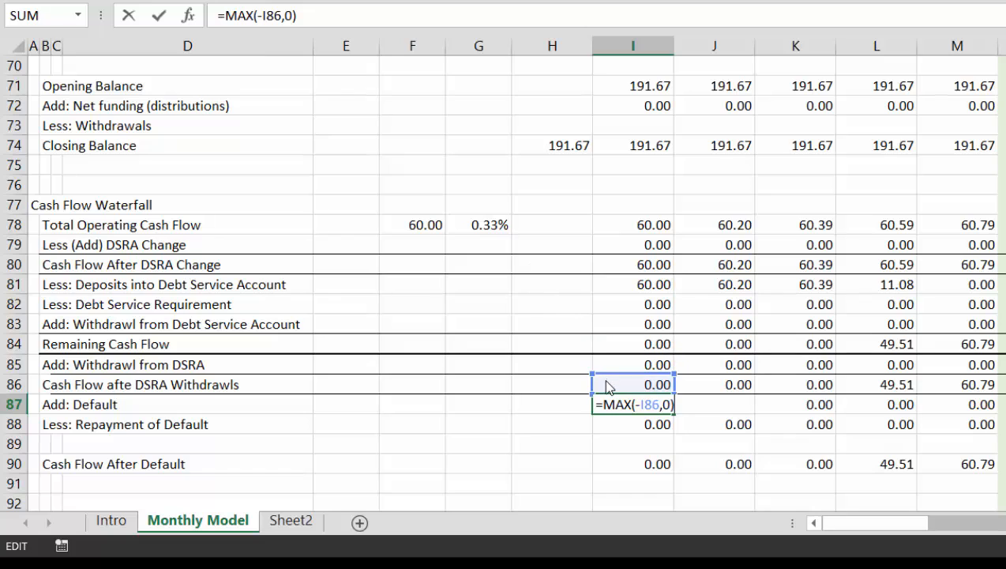
key(Return)
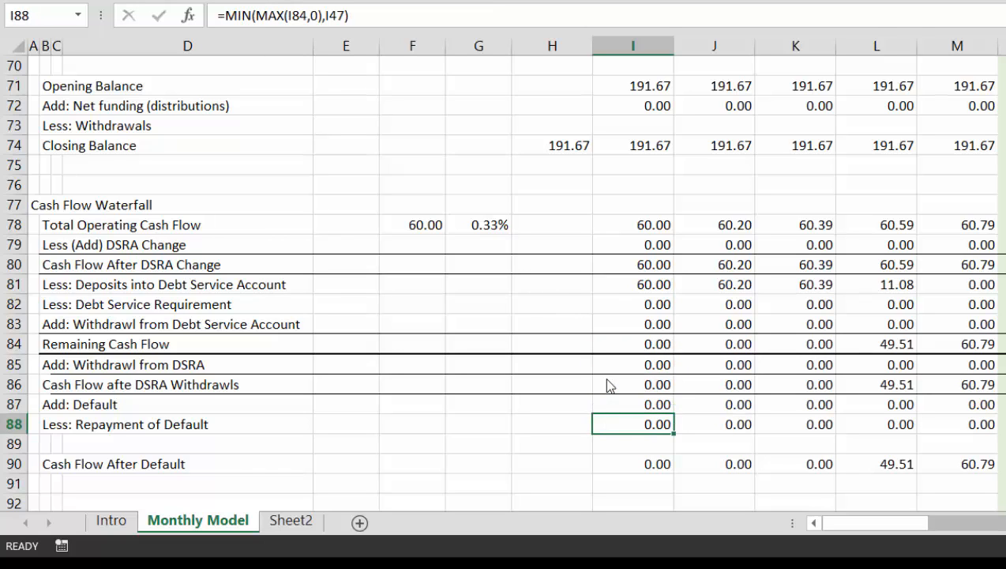
Repoint the cash flow reference in the first month's Repayment of Default formula in I88 to the Cash Flow afte DSRA Withdrawls row.
key(F2)
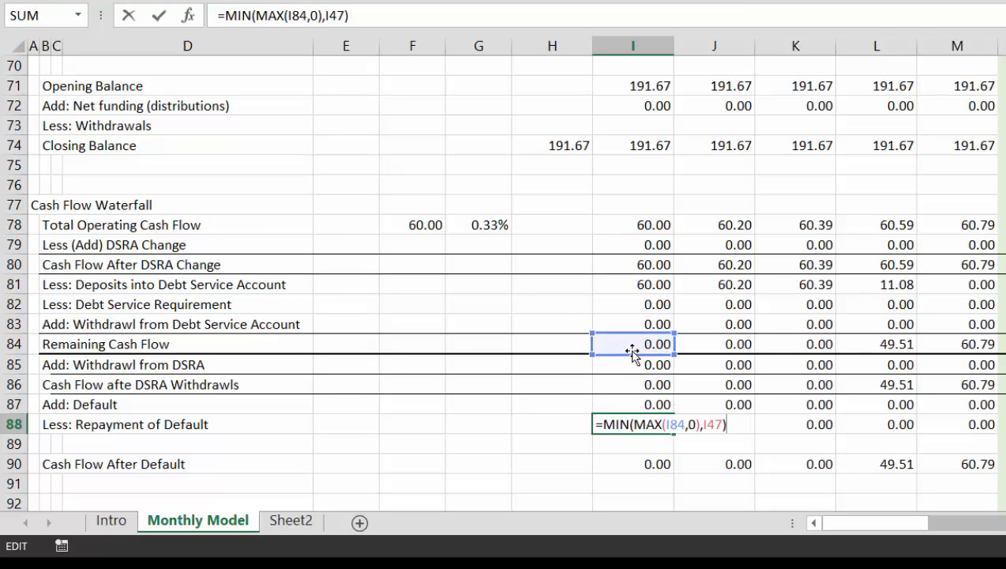
drag(635, 372, 633, 425)
key(Return)
click(633, 404)
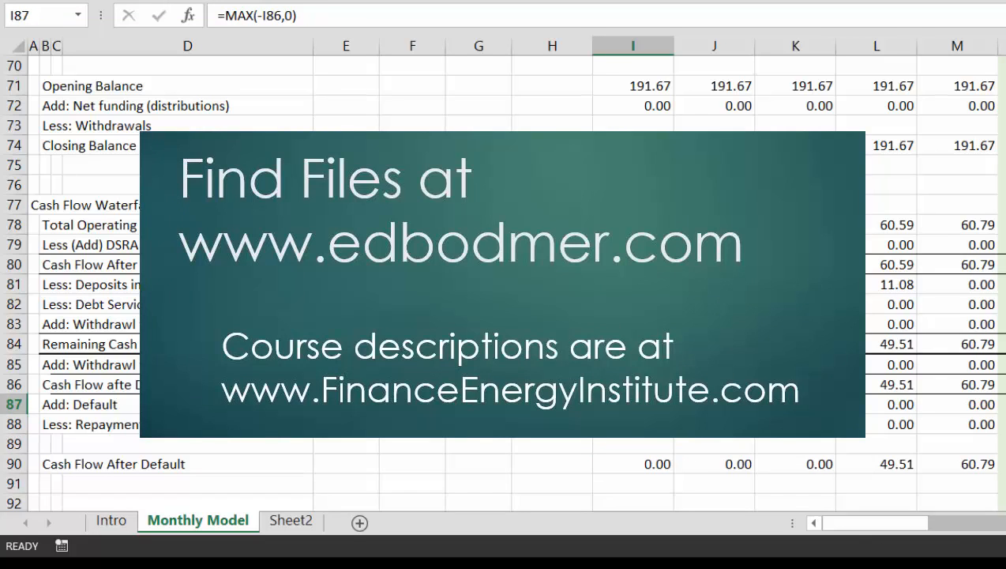
Review the Add: Default and Less: Repayment of Default formulas in rows 87 and 88 across the monthly columns.
click(714, 405)
drag(633, 404, 633, 425)
key(shift+Up)
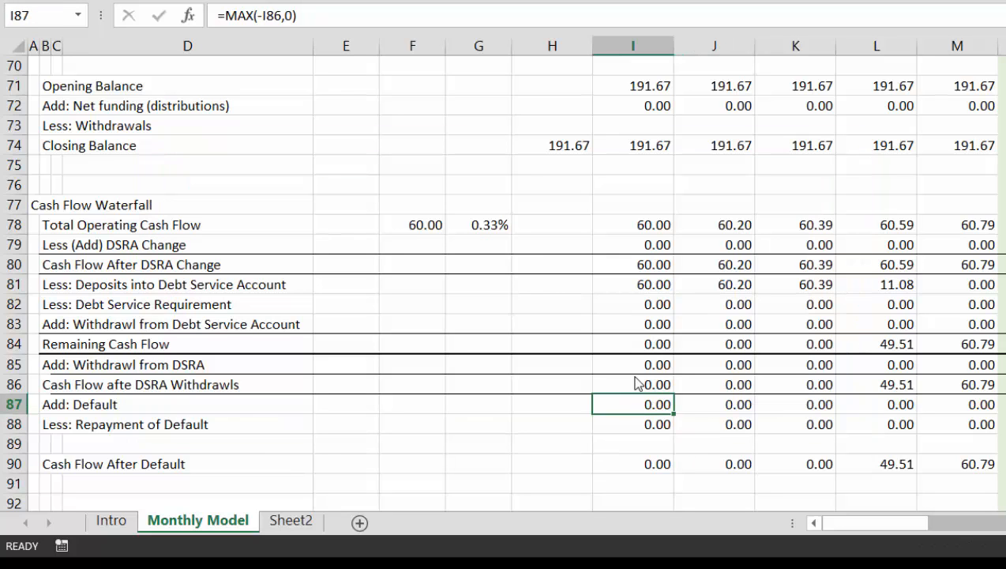
key(Right)
key(Right)
key(Right)
key(Right)
key(Down)
key(Right)
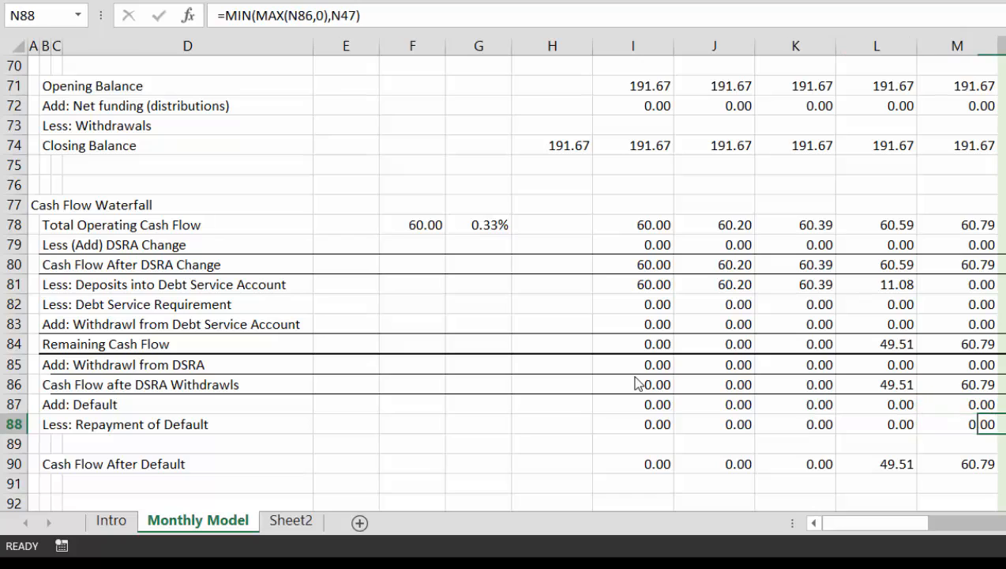
key(Left)
key(Left)
key(Left)
key(Left)
key(Left)
key(Left)
key(Left)
key(Home)
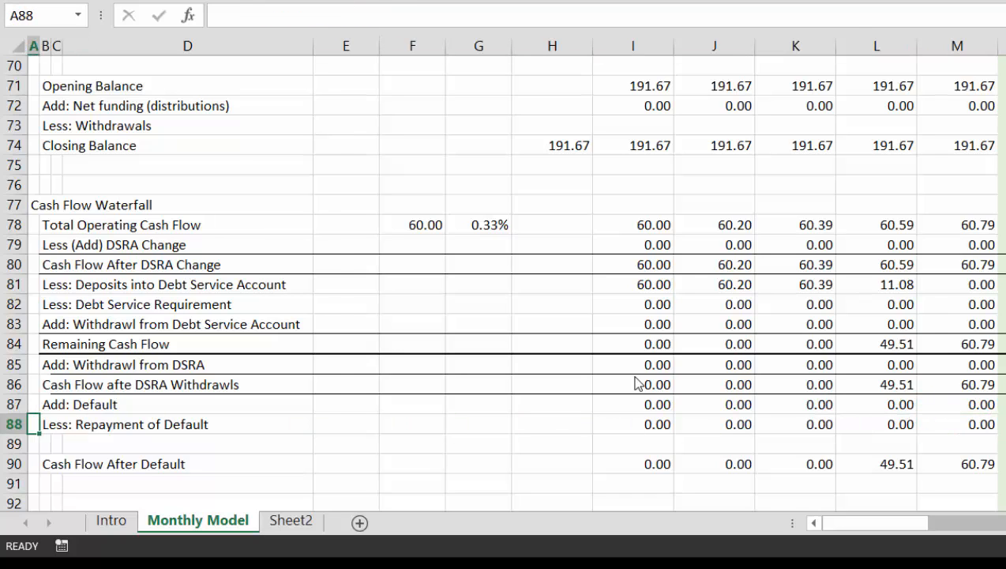
key(Right)
key(Right)
key(Right)
key(Right)
key(Right)
key(Left)
key(Left)
key(Left)
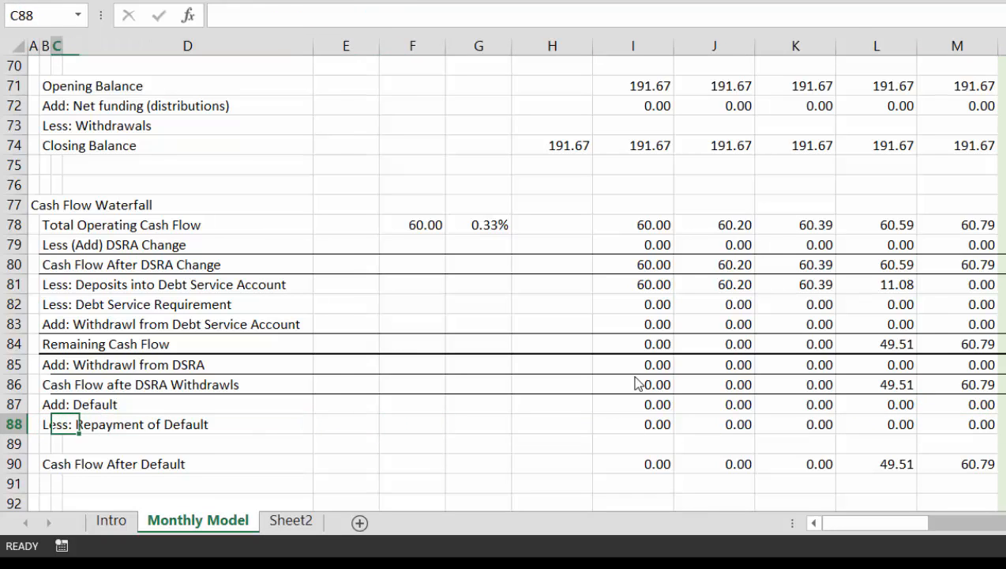
key(Left)
key(Left)
key(Down)
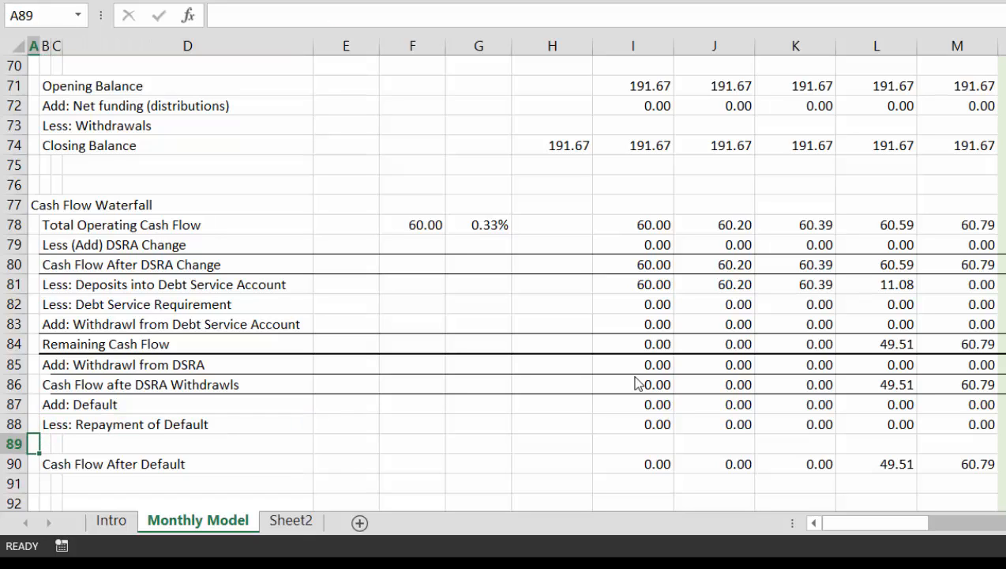
Link the first month's DSRA Less: Withdrawals in I73 to Add: Withdrawl from DSRA with =I85 and copy it across all months.
key(Up)
key(Up)
key(Up)
key(Up)
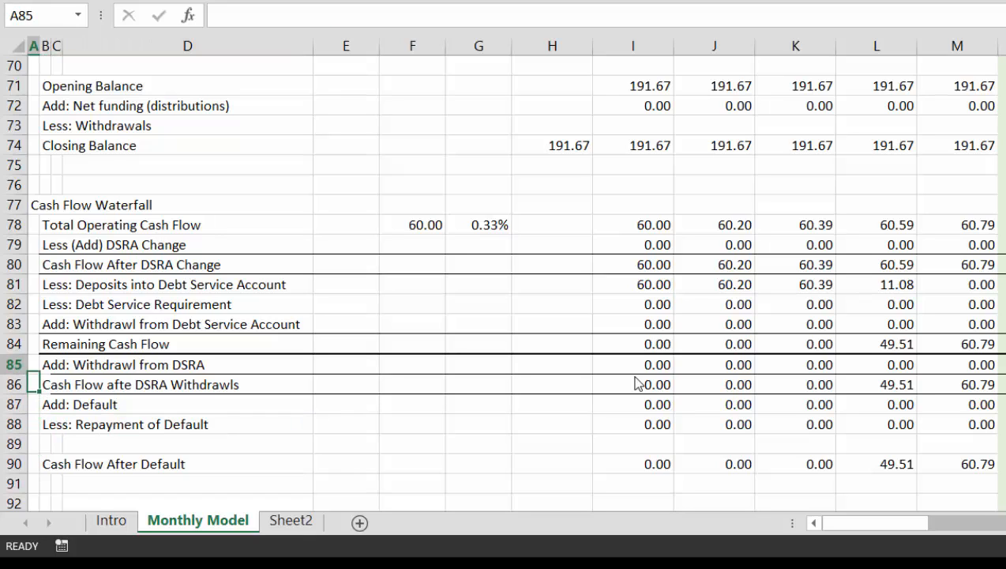
key(Up)
key(Up)
key(Up)
key(Up)
key(Up)
key(Up)
key(Up)
key(Up)
key(Up)
key(Up)
key(Up)
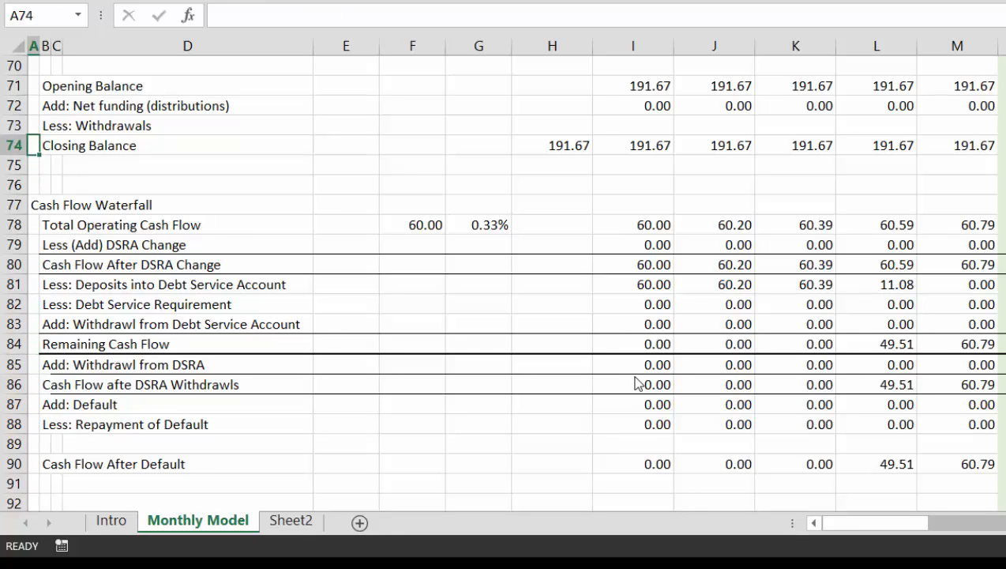
key(Up)
key(Right)
key(Right)
key(Right)
key(Right)
key(Right)
key(Right)
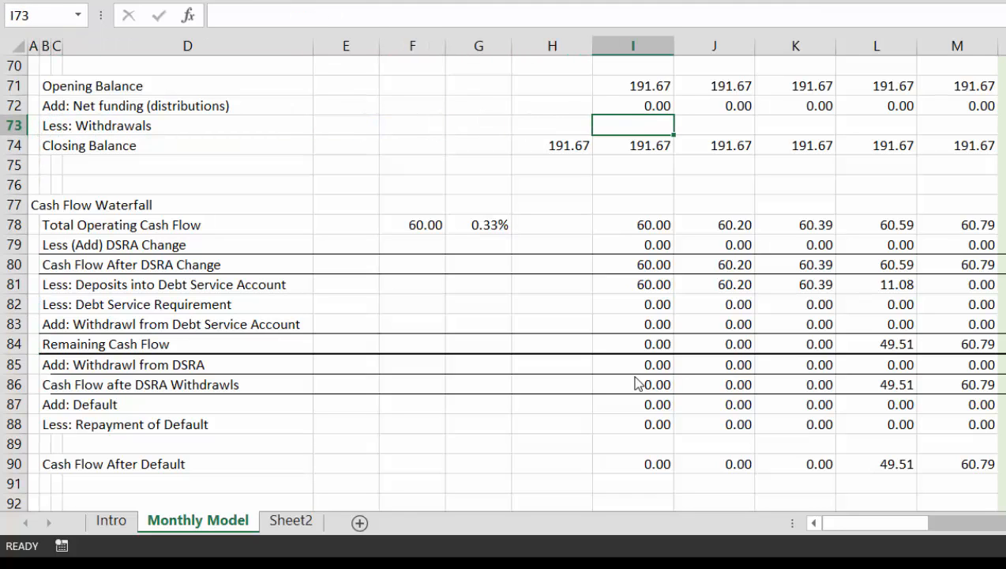
text(=)
key(Down)
key(Down)
key(Down)
key(Down)
key(Down)
key(Down)
key(Down)
key(Down)
key(Down)
key(Down)
key(Down)
key(Down)
key(Down)
key(Down)
key(Down)
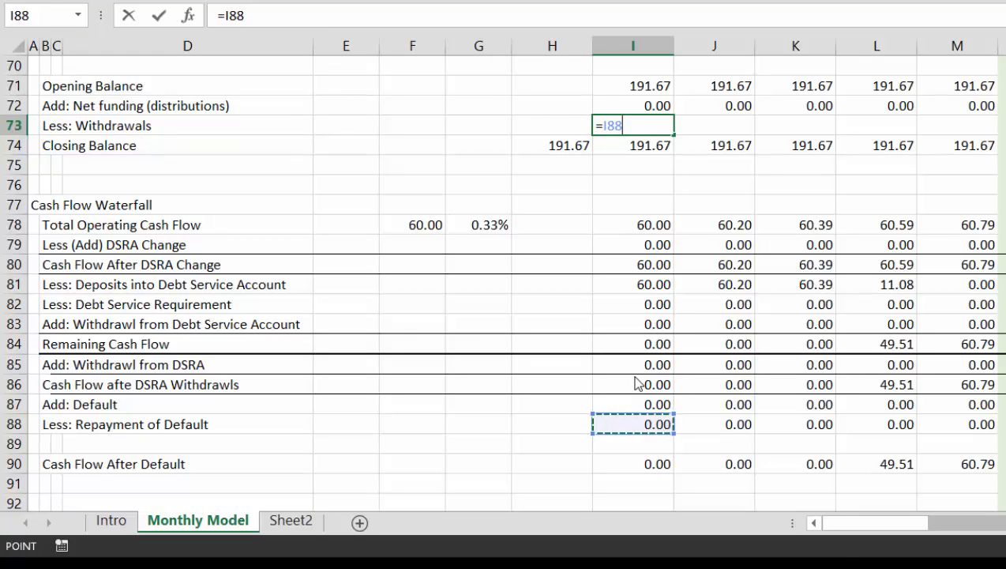
key(Up)
key(Up)
key(Up)
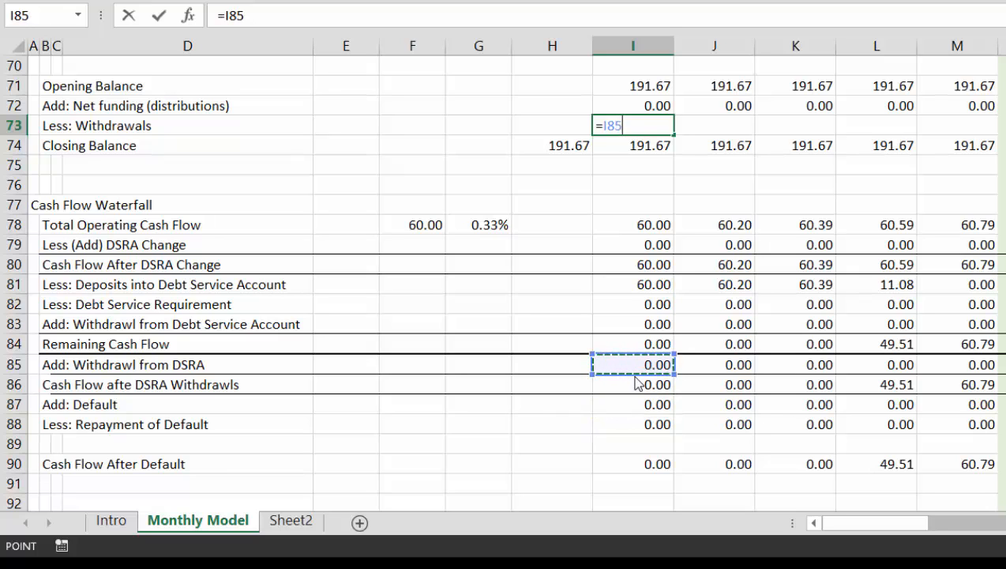
key(Return)
key(Up)
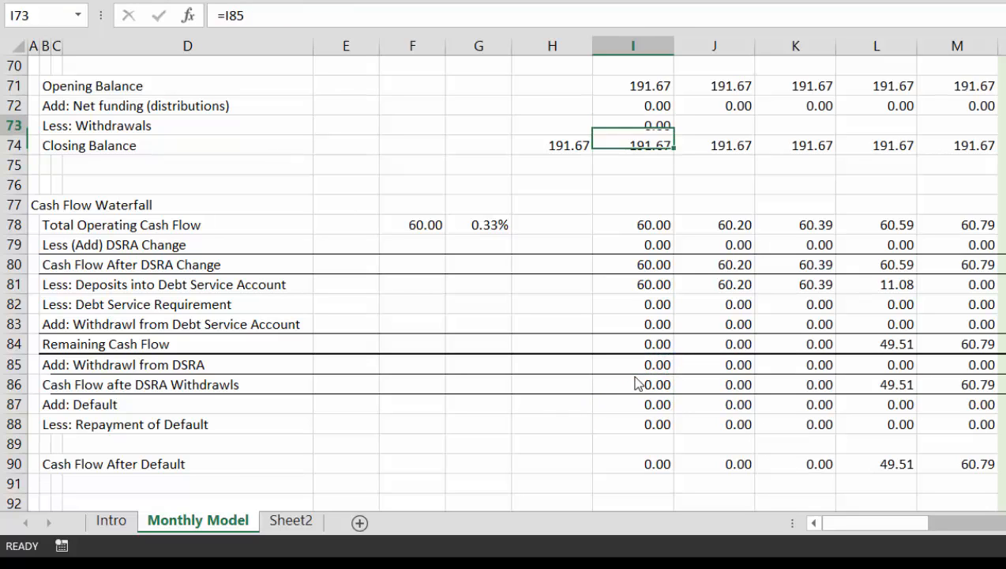
key(ctrl+shift+Right)
key(ctrl+r)
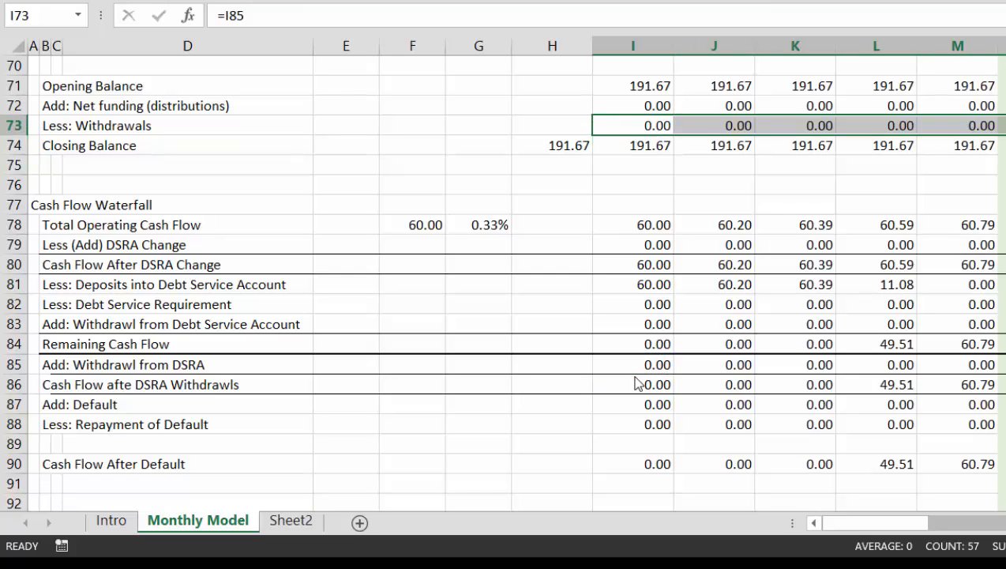
Check the first month's DSRA Closing Balance formula in I74 and the Add: Withdrawl from DSRA formula in I85.
key(ctrl+shift+Left)
key(Down)
key(F2)
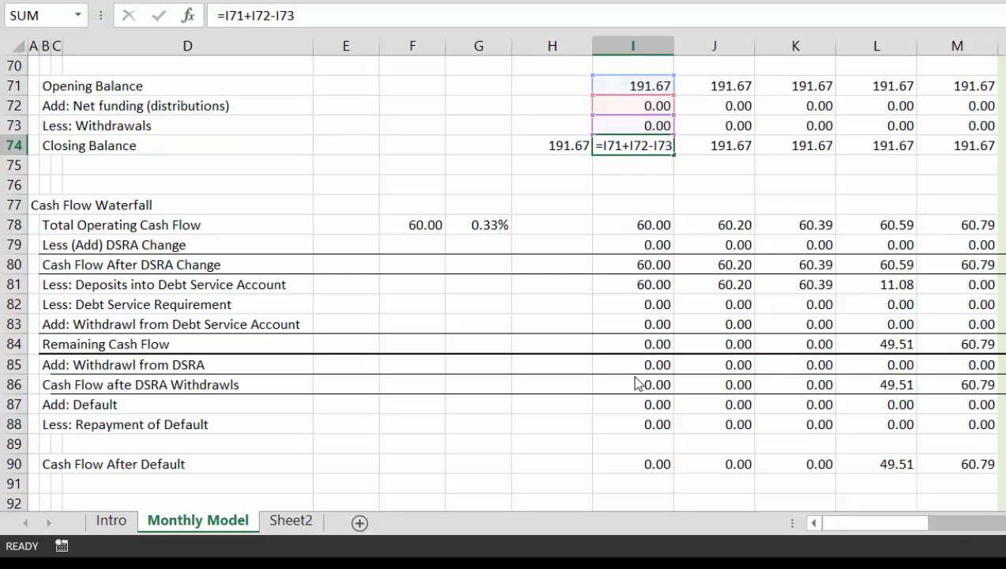
key(Escape)
key(Up)
key(Down)
key(Down)
key(Down)
key(Down)
key(Down)
key(Down)
key(Down)
key(Down)
key(Down)
key(Down)
key(Down)
key(Down)
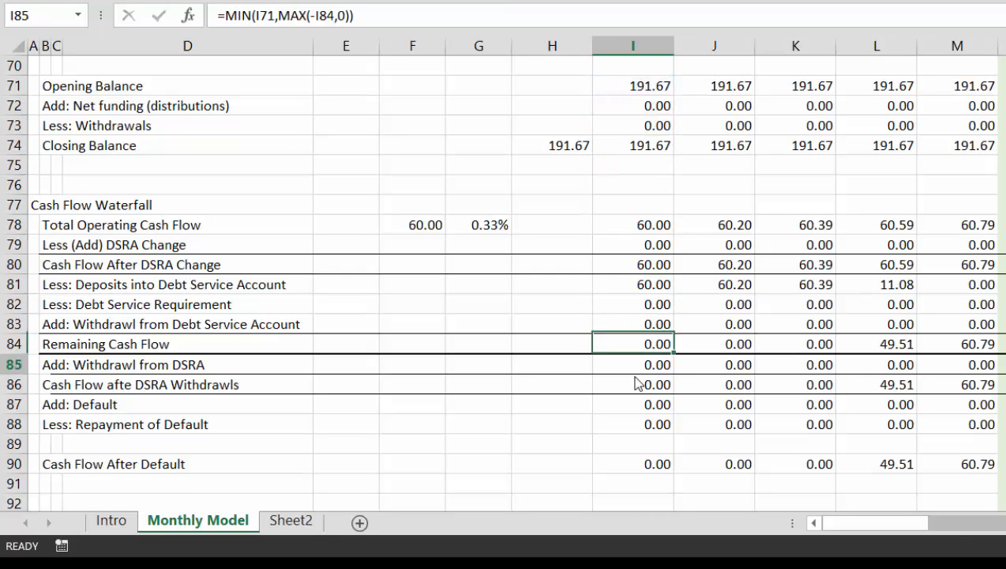
key(Down)
key(Down)
Delete the blank row 75 between the DSRA Closing Balance and the Cash Flow Waterfall heading.
key(Up)
key(Up)
key(Up)
key(Up)
key(Up)
key(Up)
key(Up)
key(Up)
key(Up)
key(Up)
key(Up)
key(Up)
key(Up)
key(Down)
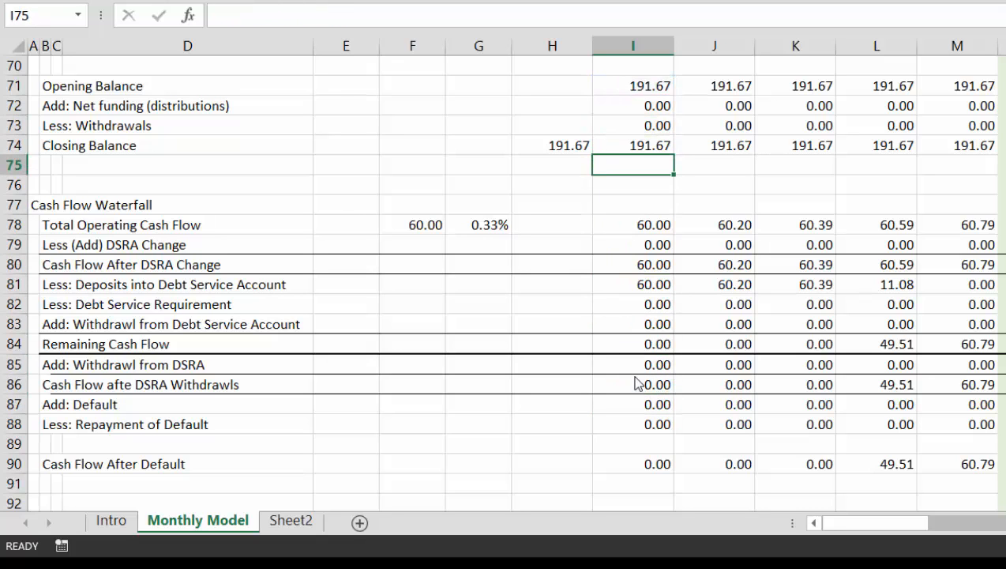
key(shift+space)
key(ctrl+minus)
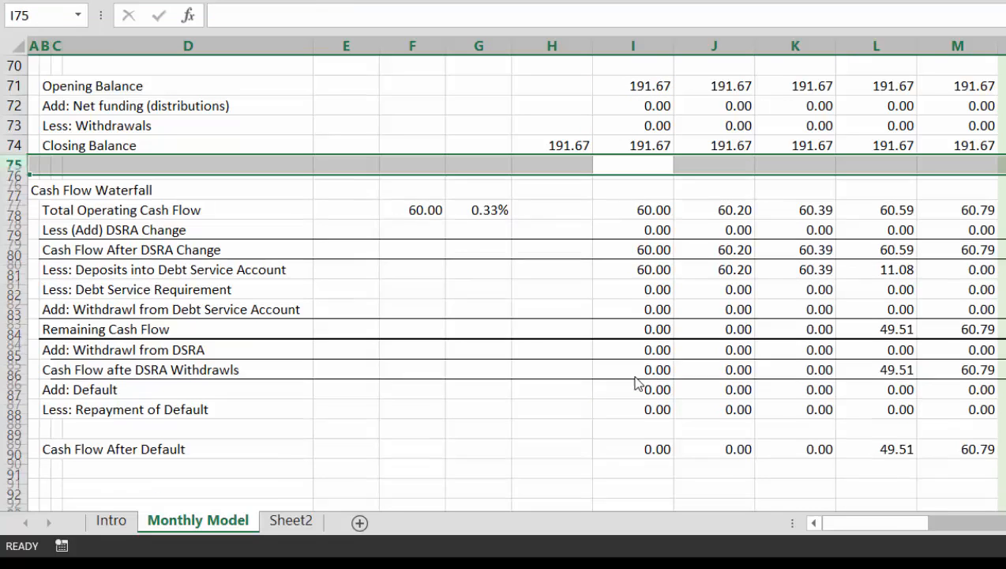
Make all of column A bold so that section headings such as Cash Flow Waterfall stand out.
key(Down)
key(Down)
key(Left)
key(Left)
key(Left)
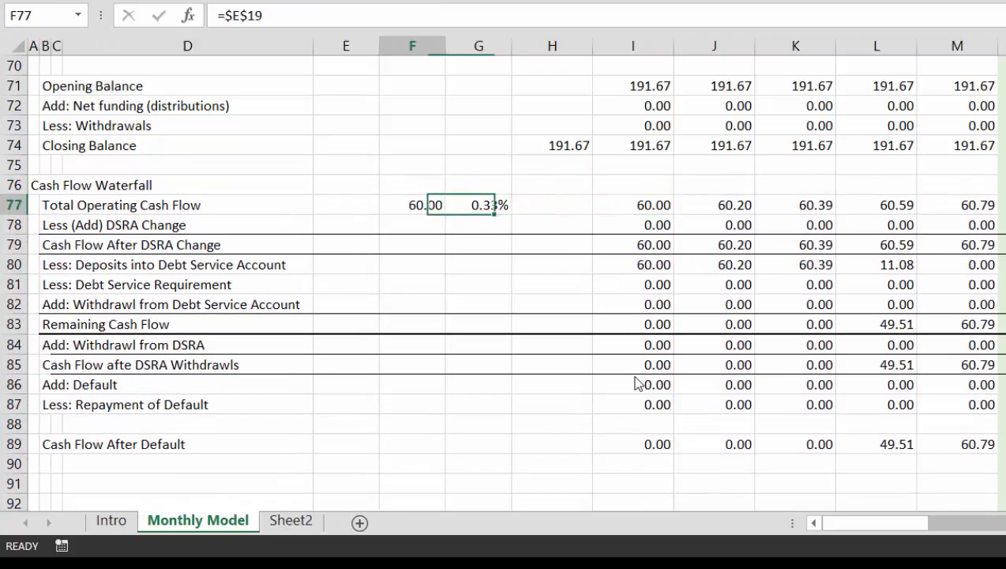
key(Left)
key(Left)
key(Left)
key(Left)
key(Left)
key(ctrl+space)
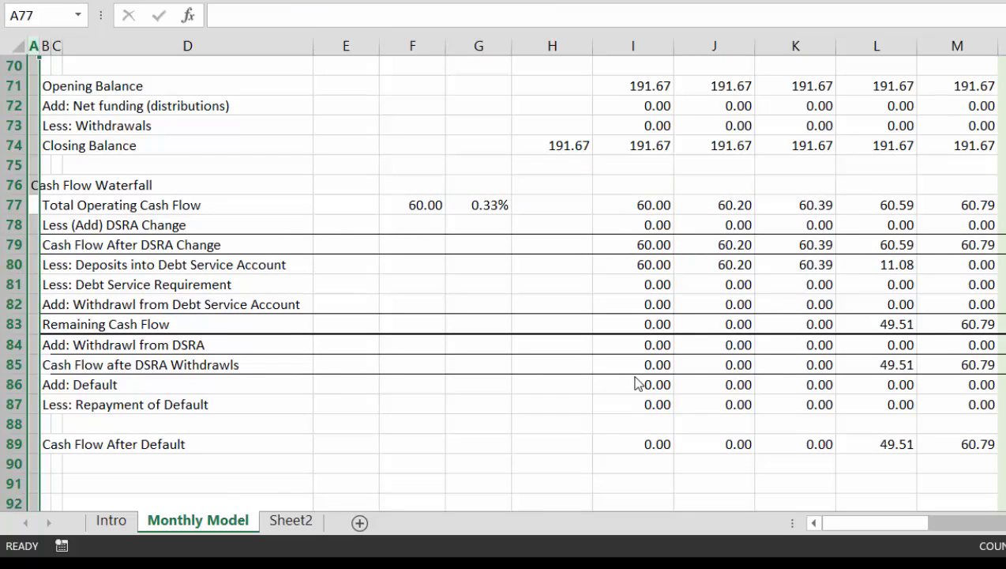
key(ctrl+b)
Review the Cash Flow Waterfall rows, from Total Operating Cash Flow to Cash Flow After Default, across the monthly columns.
key(Down)
key(Down)
key(Down)
key(Down)
key(Down)
key(Down)
key(Down)
key(Down)
key(Down)
key(Down)
key(Down)
key(Down)
key(Down)
key(Down)
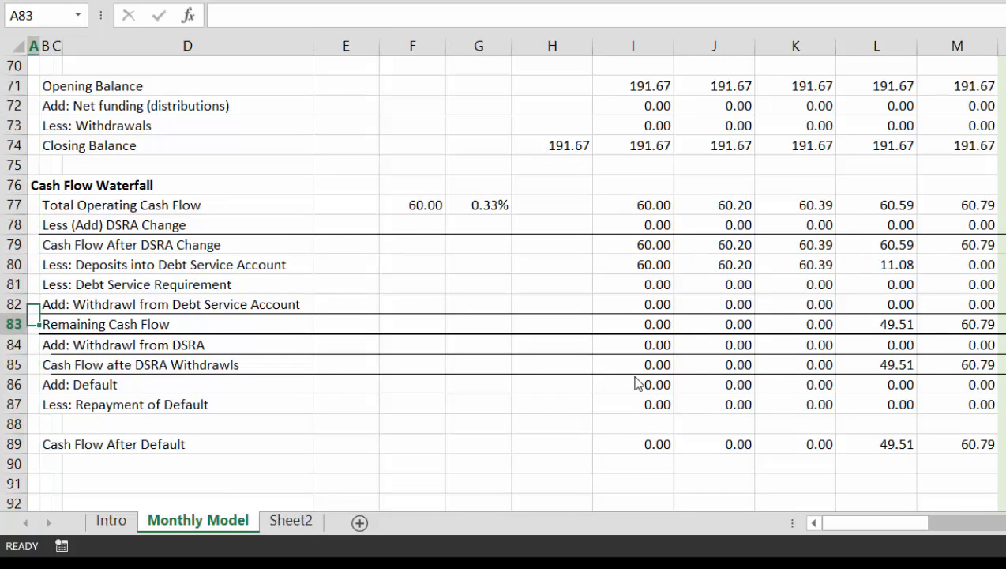
key(Up)
key(Up)
key(Up)
key(Right)
key(Right)
key(Right)
key(Right)
key(Right)
key(Right)
key(Right)
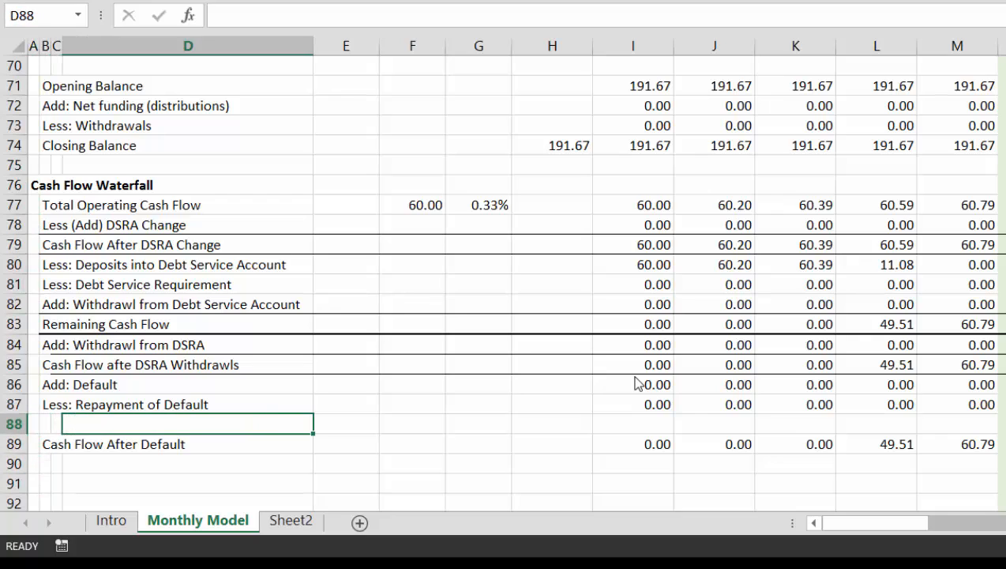
key(Right)
key(Right)
key(Right)
key(Right)
key(Right)
key(Right)
key(Right)
key(Right)
key(Right)
key(Right)
key(Right)
key(Right)
key(Right)
key(Right)
key(Right)
key(Right)
key(Right)
key(Right)
key(Right)
key(Right)
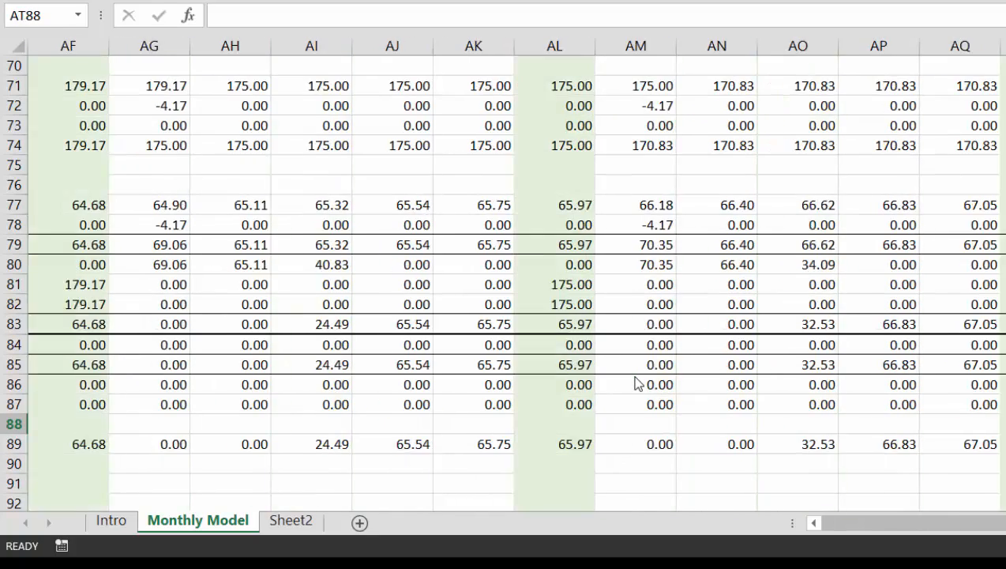
key(Left)
key(Left)
key(Left)
key(Left)
key(Left)
key(Left)
key(Left)
key(Left)
key(Left)
key(Left)
key(Left)
key(Left)
key(Left)
key(Left)
key(Left)
key(Left)
key(Left)
key(Left)
key(Left)
key(Left)
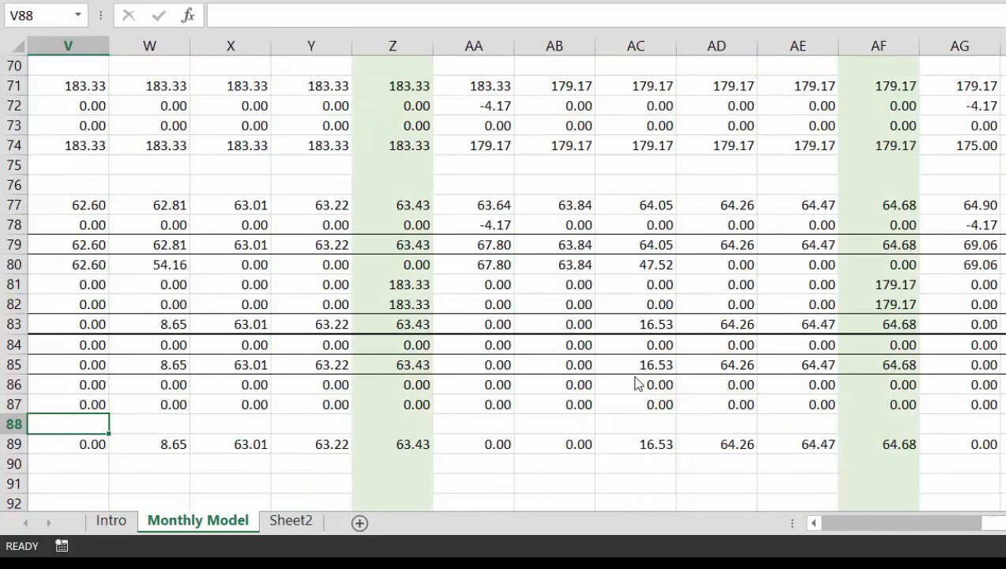
key(Left)
key(Left)
key(Left)
key(Left)
key(Left)
key(Left)
Set the Monthly Cash Flow assumption in E19 to 30.
key(Up)
key(Up)
key(Up)
key(Up)
key(Up)
key(Up)
key(Up)
key(Up)
key(Up)
key(Up)
key(Up)
key(Up)
key(Up)
key(Up)
key(Up)
key(Up)
key(Up)
key(Up)
key(Up)
key(Up)
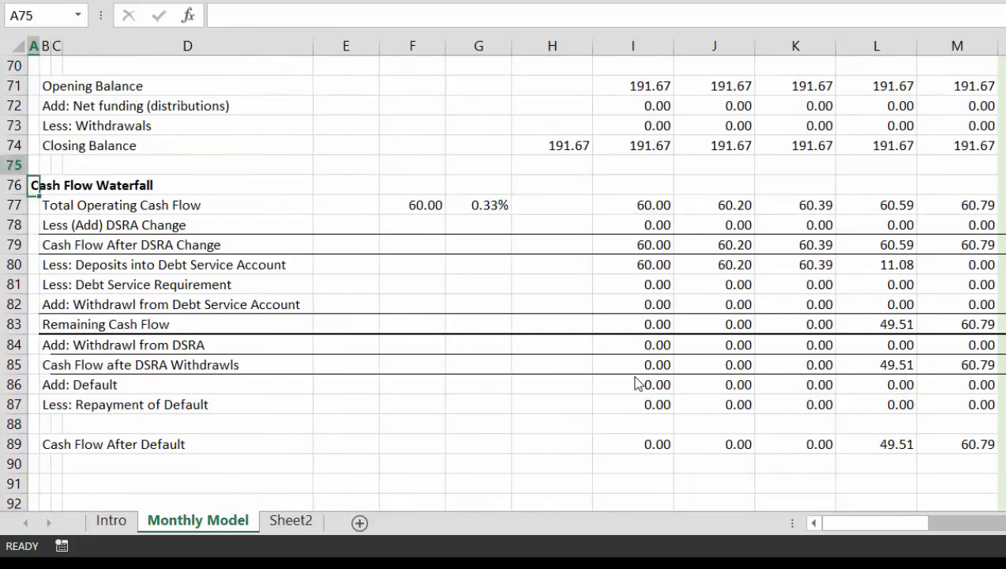
key(Up)
key(Up)
key(Up)
key(Up)
key(Up)
key(Up)
key(Up)
key(Up)
key(Up)
key(Up)
key(Up)
key(Up)
key(Up)
key(Up)
key(Up)
key(Up)
key(Up)
key(Up)
key(Up)
key(Up)
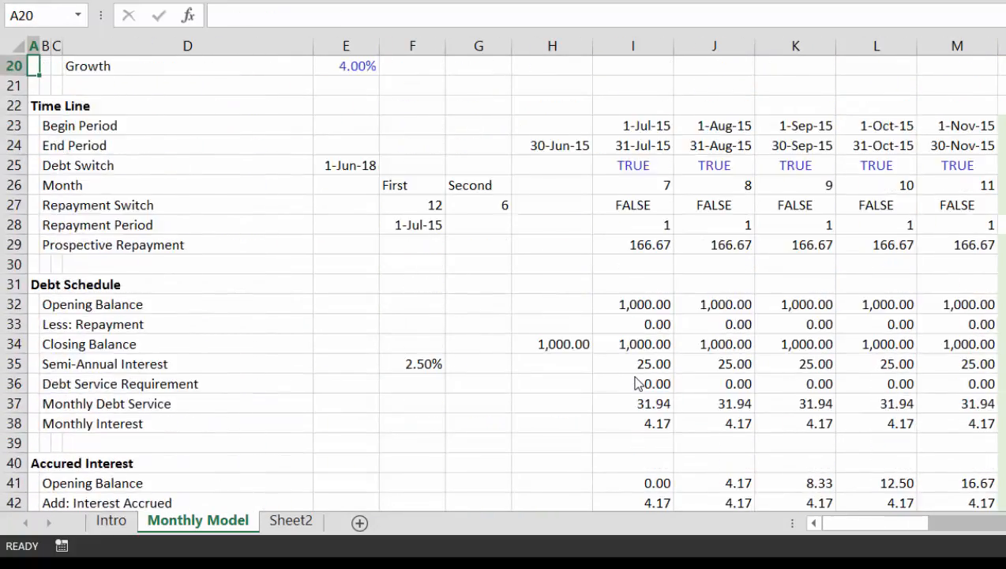
key(Down)
key(Down)
key(Down)
key(Down)
key(Down)
key(Down)
key(Down)
key(Down)
key(Down)
key(Down)
key(Down)
key(Down)
key(Down)
key(Right)
key(Right)
key(Right)
key(Right)
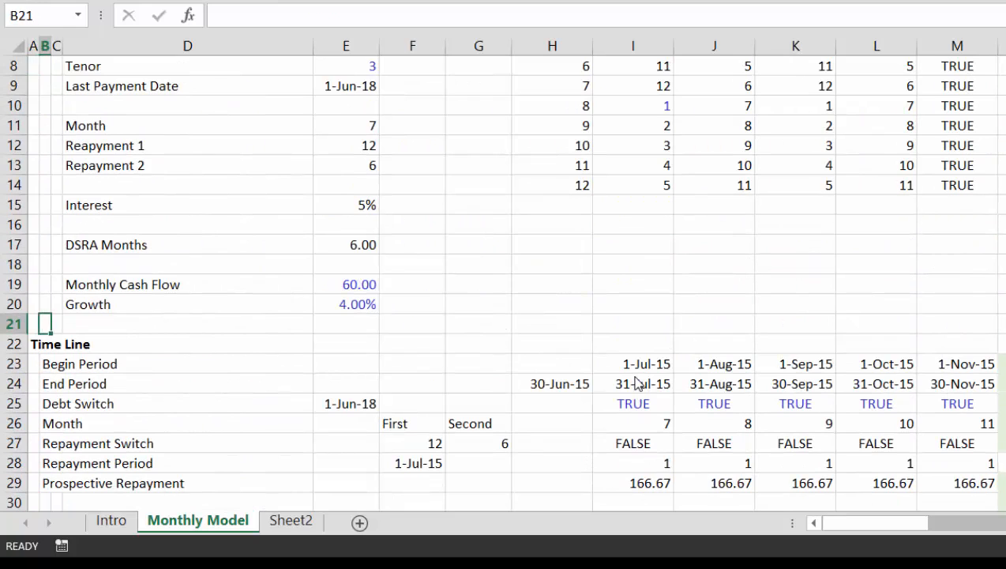
key(Right)
key(Up)
key(Up)
key(Left)
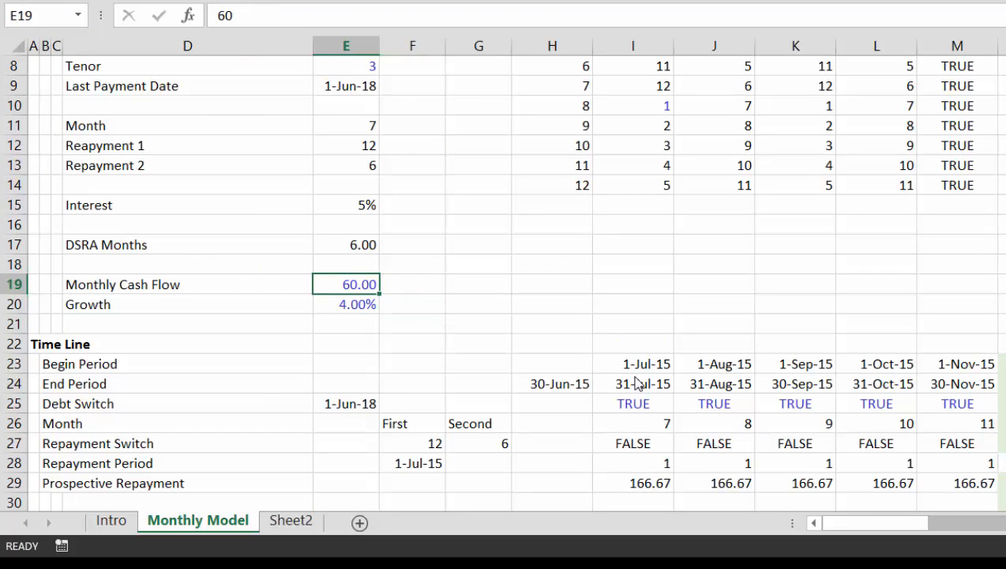
text(30)
key(Return)
Review the first monthly columns of the debt, Debt Service Account and DSRA sections down to the Cash Flow Waterfall under the lower cash flow.
key(Down)
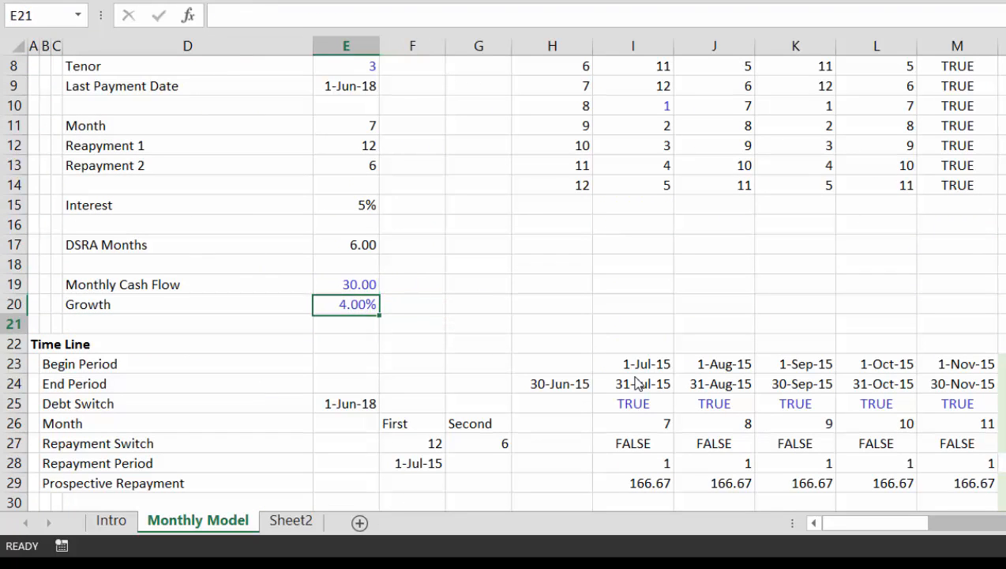
key(Down)
key(Down)
key(Down)
key(Down)
key(Down)
key(Down)
key(Down)
key(Down)
key(Down)
key(Down)
key(Down)
key(Down)
key(Down)
key(Down)
key(Down)
key(Down)
key(Down)
key(Down)
key(Down)
key(Down)
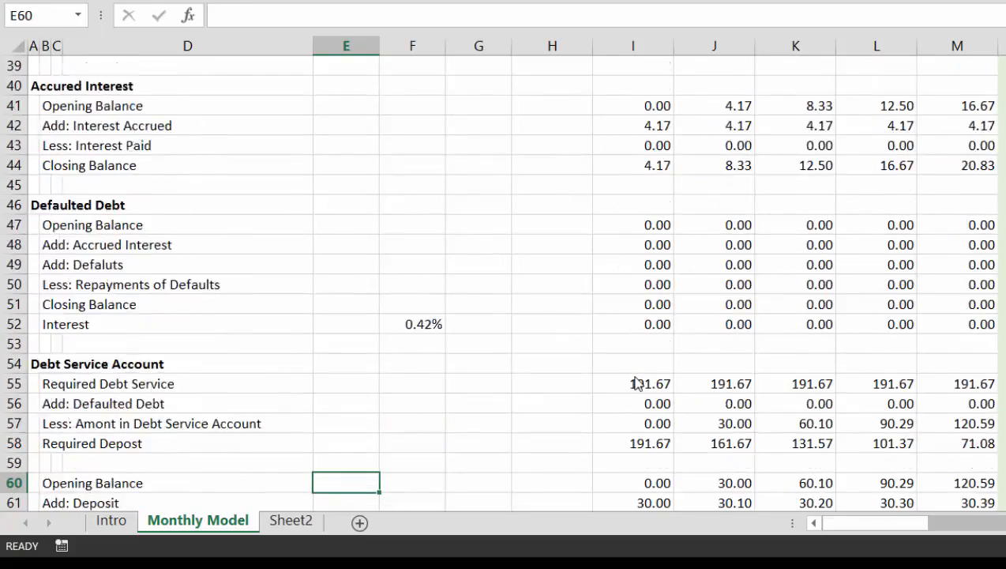
key(Down)
key(Down)
key(Down)
key(Down)
key(Down)
key(Down)
key(Down)
key(Down)
key(Down)
key(Down)
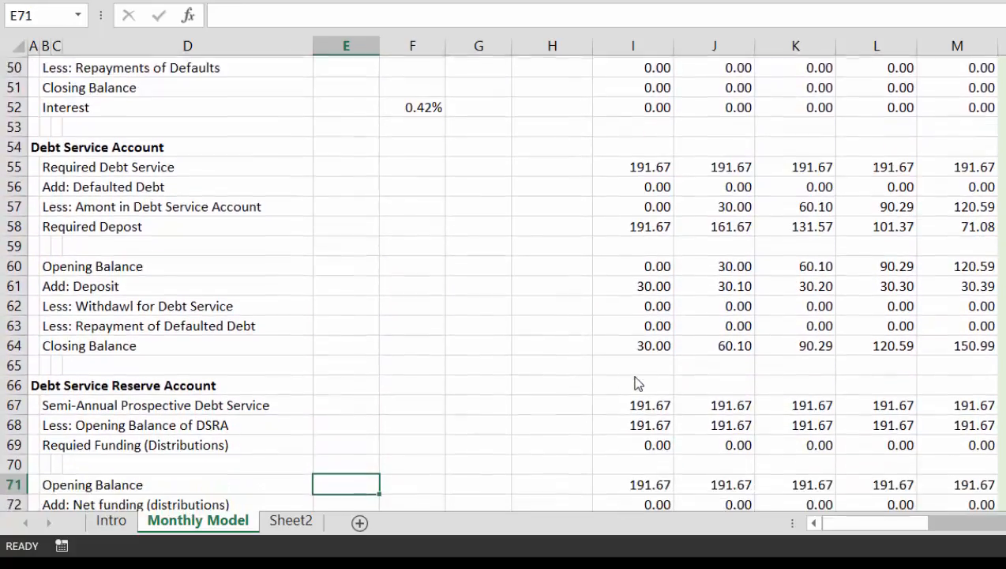
key(Down)
key(Down)
key(Down)
key(Down)
key(Down)
key(Down)
key(Down)
key(Down)
key(Down)
key(Down)
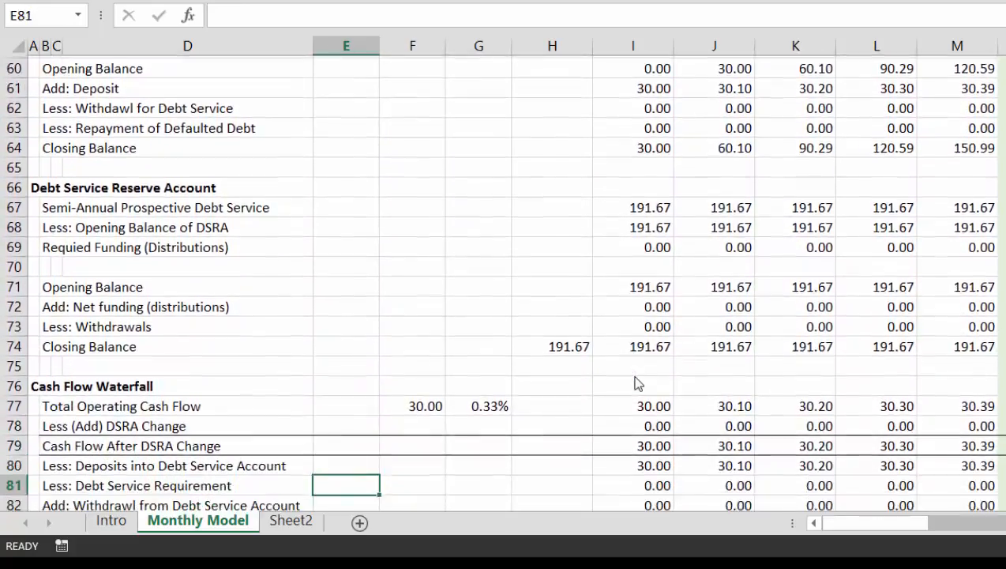
key(Down)
key(Down)
key(Up)
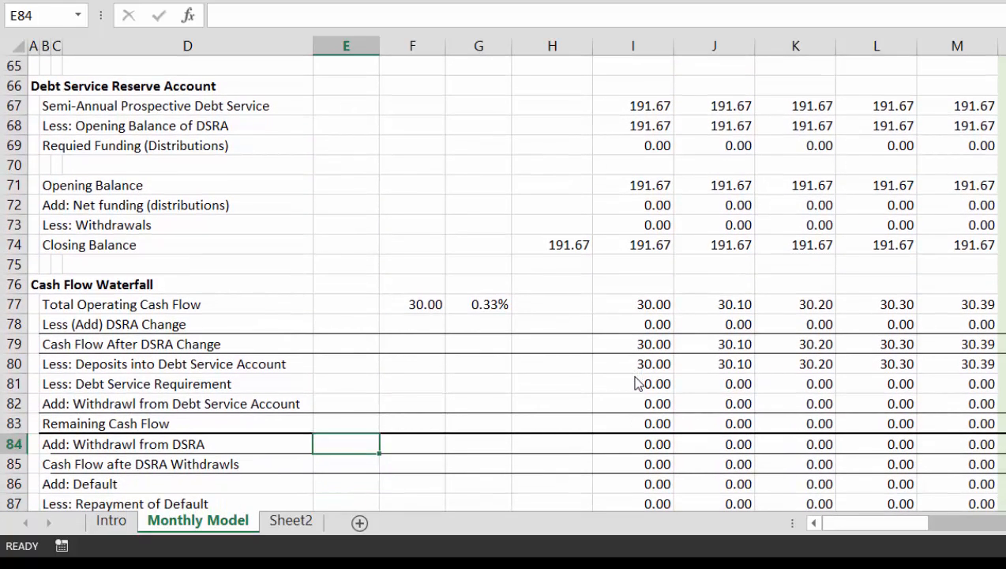
Check the waterfall formulas in columns N and O, from Less (Add) DSRA Change in row 78 to Cash Flow After Default in row 89.
key(Right)
key(Right)
key(Right)
key(Right)
key(Right)
key(Right)
key(Right)
key(Right)
key(Right)
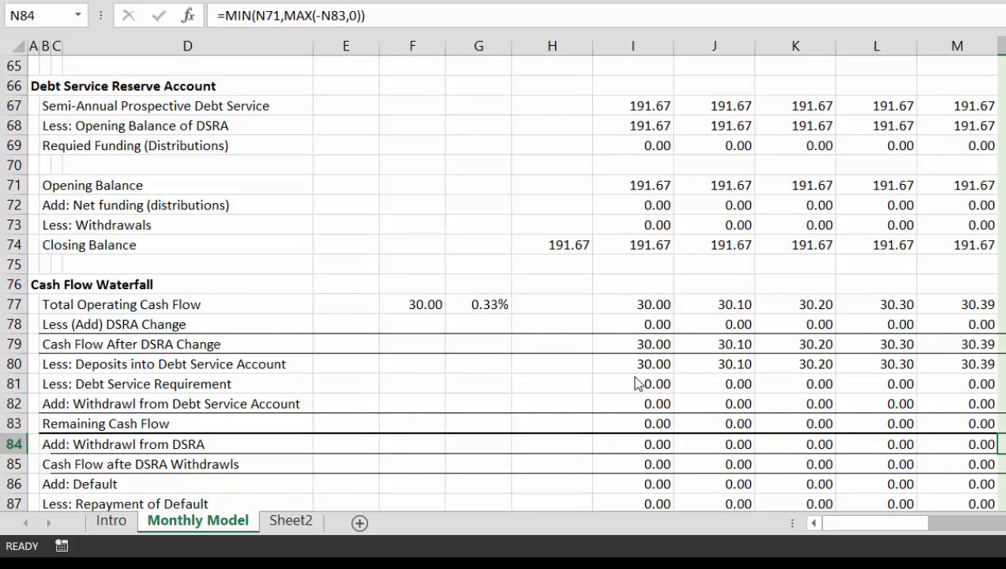
key(Up)
key(Up)
key(Up)
key(Up)
key(Up)
key(Up)
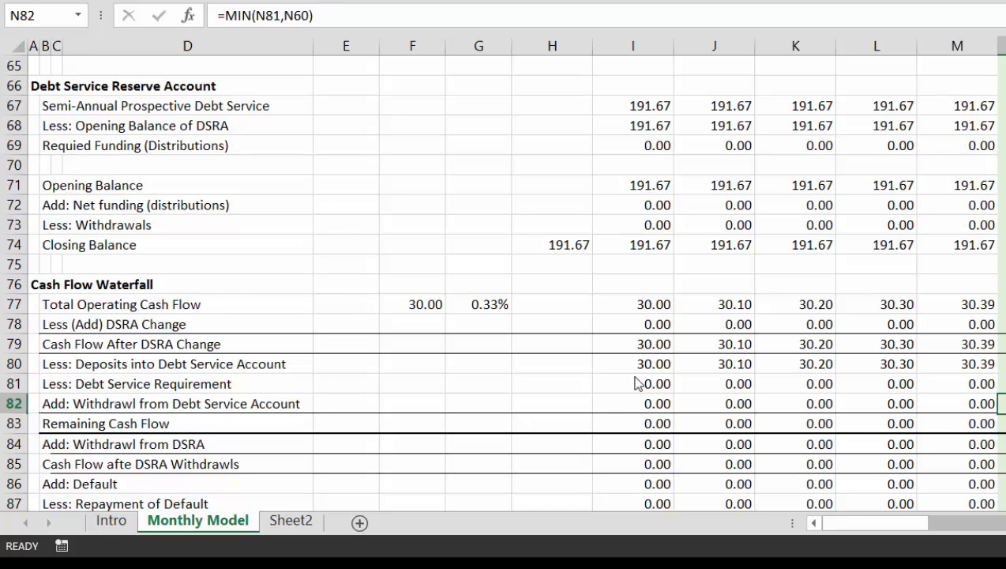
key(Right)
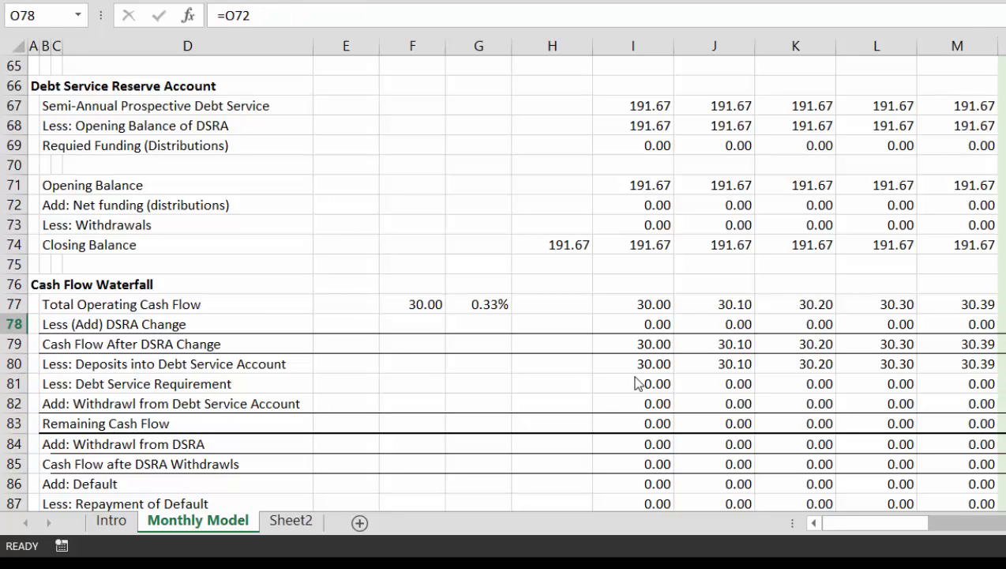
key(Down)
key(Down)
key(Down)
key(Down)
key(Down)
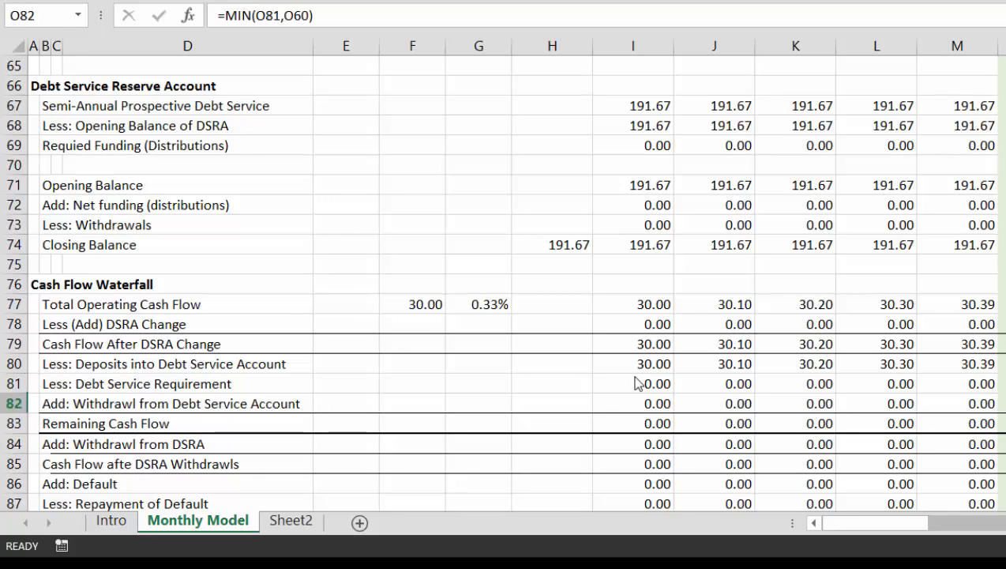
key(Down)
key(Down)
key(Down)
key(Down)
key(Down)
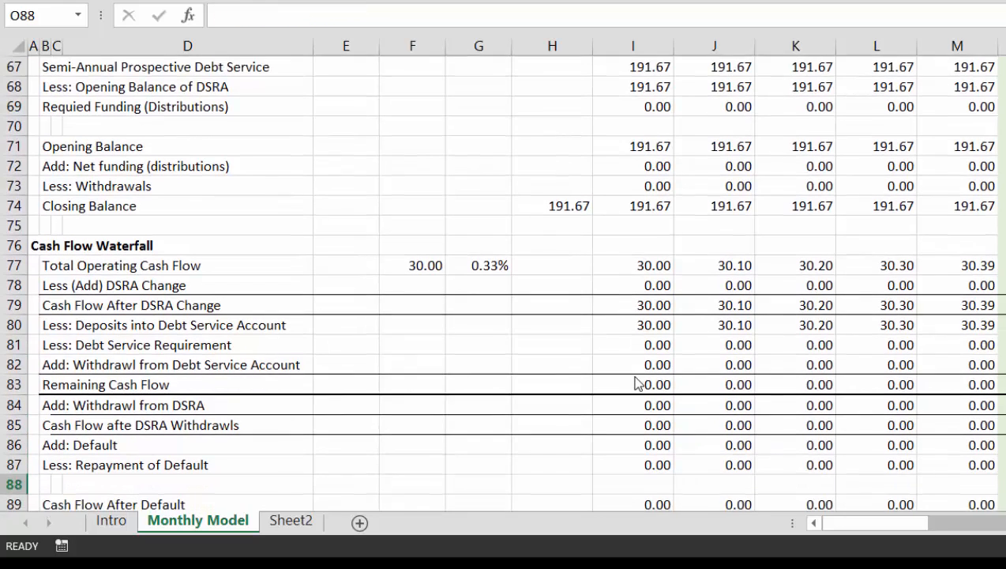
key(Down)
key(Down)
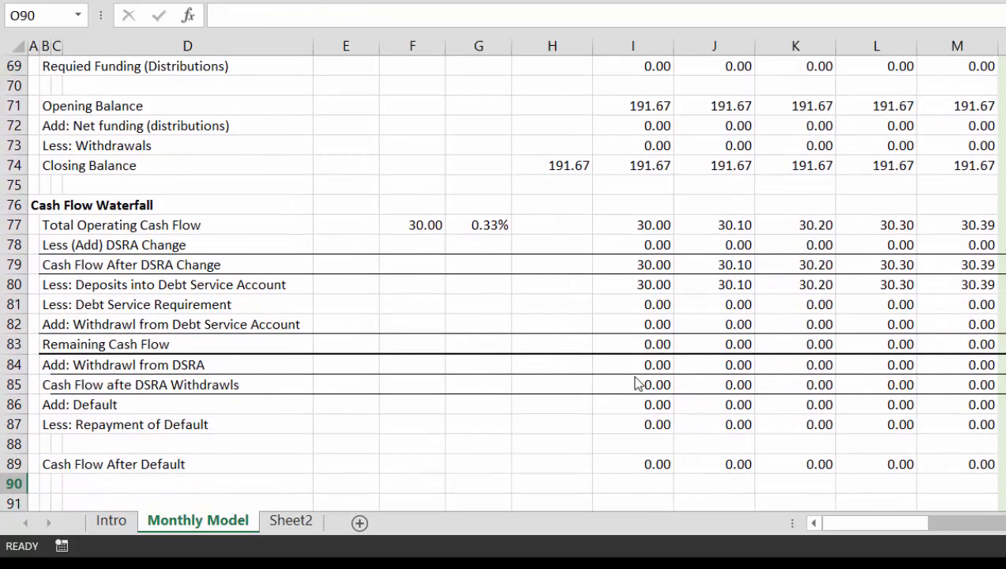
key(Up)
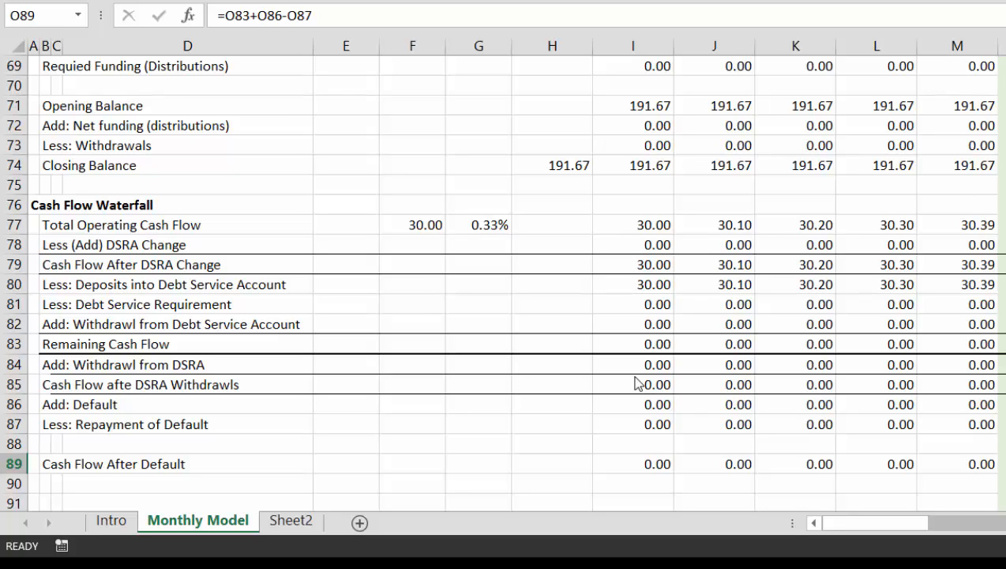
key(Up)
key(Up)
key(Up)
key(Up)
key(Up)
key(Up)
key(Up)
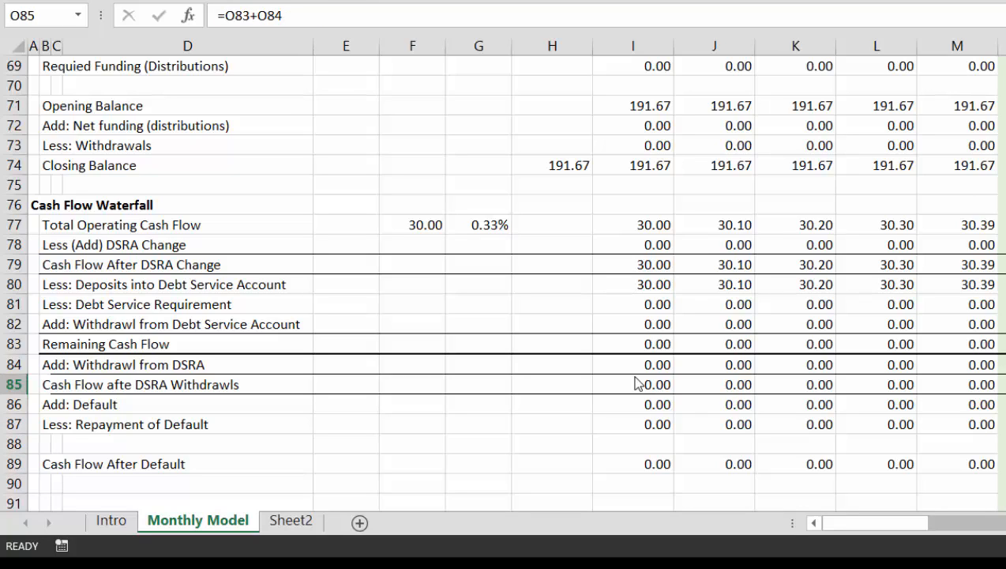
key(Up)
key(Up)
key(Up)
key(Up)
key(Left)
key(Left)
key(Left)
key(Left)
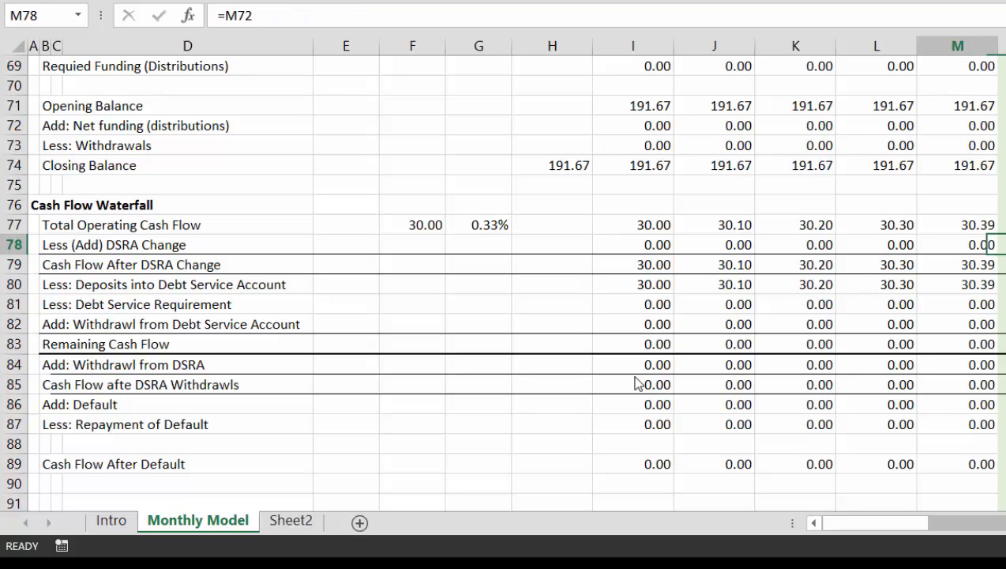
Examine the DSRA changes, DSRA withdrawals and Cash Flow After Default across the remaining monthly columns, including the shaded repayment months.
key(Right)
key(Right)
key(Right)
key(Right)
key(Right)
key(Right)
key(Right)
key(Right)
key(Right)
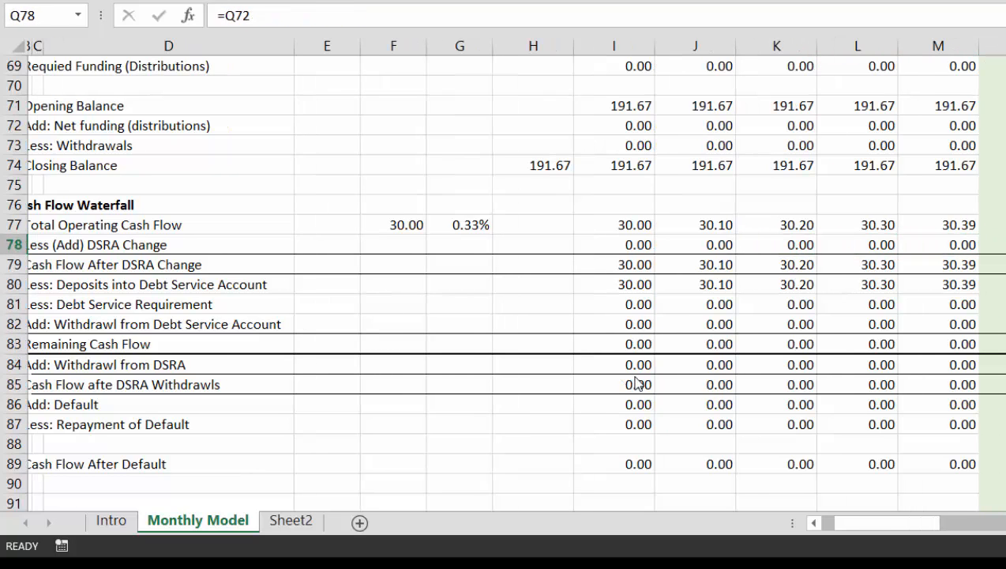
key(Right)
key(Right)
key(Right)
key(Right)
key(Right)
key(Right)
key(Right)
key(Right)
key(Right)
key(Right)
key(Right)
key(Right)
key(Right)
key(Right)
key(Right)
key(Right)
key(Right)
key(Right)
key(Right)
key(Right)
key(Right)
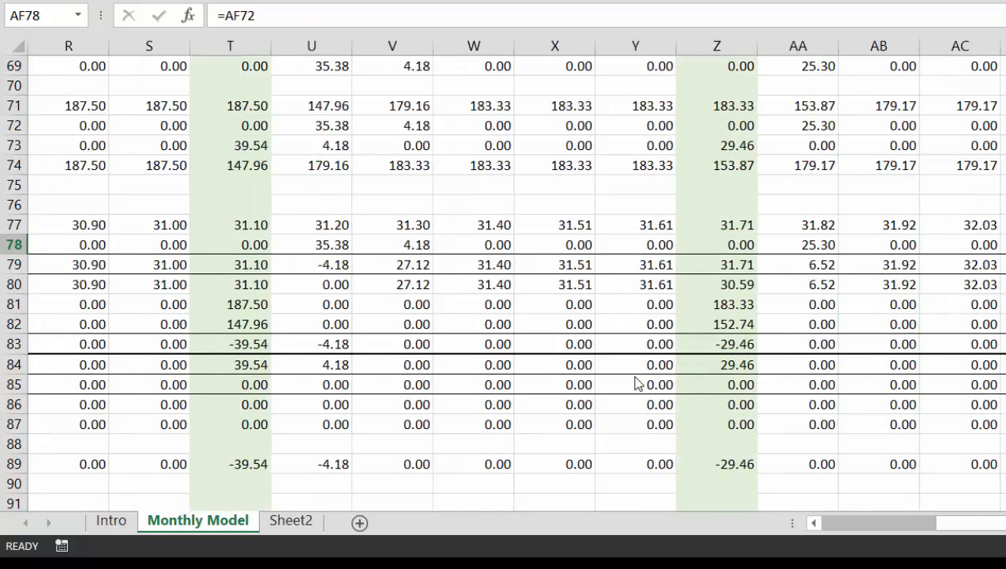
key(Left)
key(Left)
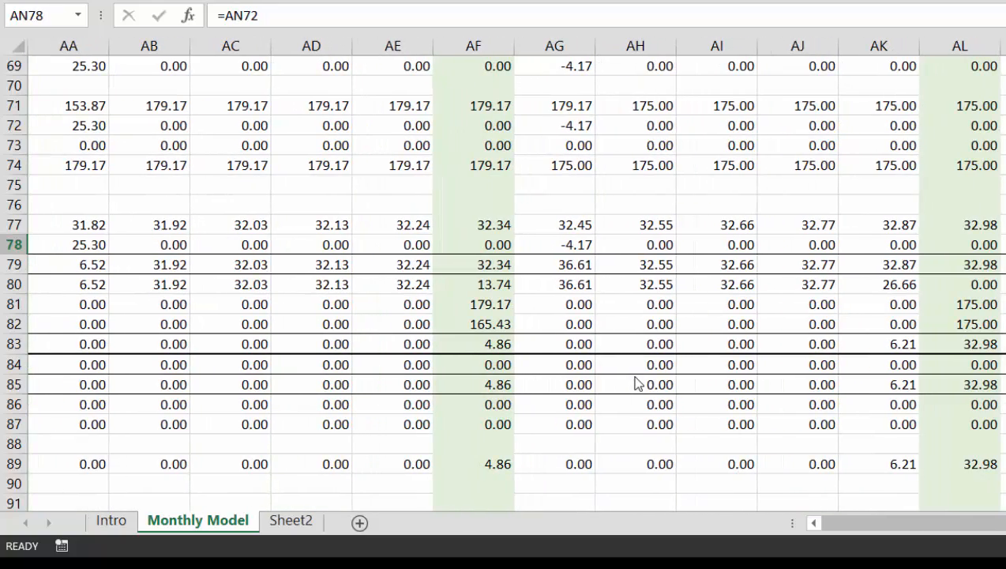
key(Right)
key(Right)
key(Right)
key(Right)
key(Right)
key(Right)
key(Right)
key(Right)
key(Right)
key(Right)
key(Right)
key(Right)
key(Right)
key(Left)
key(Left)
key(Left)
key(Left)
key(Left)
key(Left)
key(Left)
key(Left)
key(Left)
key(Left)
key(Left)
key(Left)
key(Left)
key(Left)
key(Left)
key(Left)
key(Left)
key(Left)
key(Left)
key(Left)
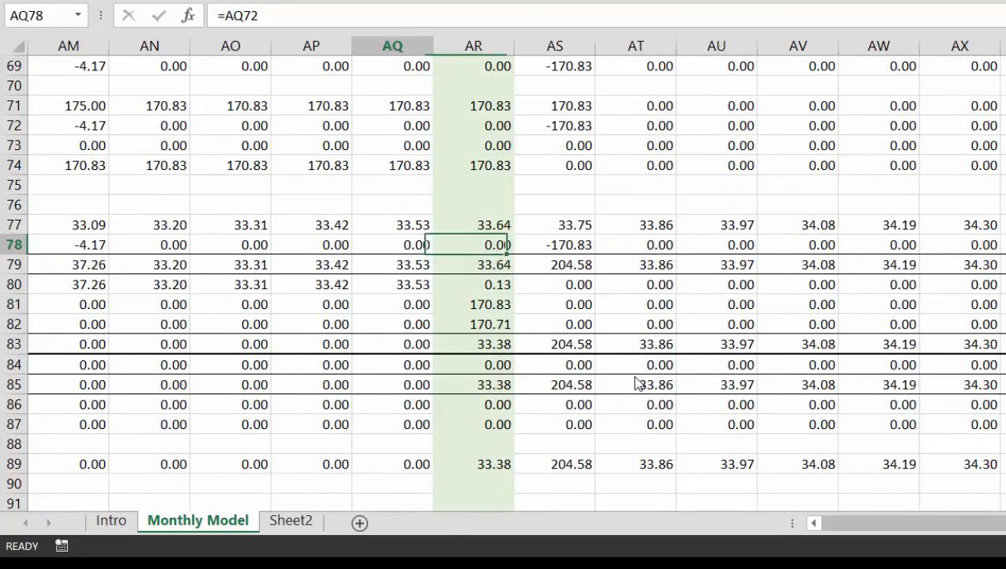
Examine the Less (Add) DSRA Change values in row 78 across the monthly columns and shaded repayment months.
key(Right)
key(Right)
key(Right)
key(Right)
key(Right)
key(Right)
key(Right)
key(Right)
key(Right)
key(Right)
key(Right)
key(Right)
key(Right)
key(Right)
key(Right)
key(Right)
key(Right)
key(Right)
key(Right)
key(Right)
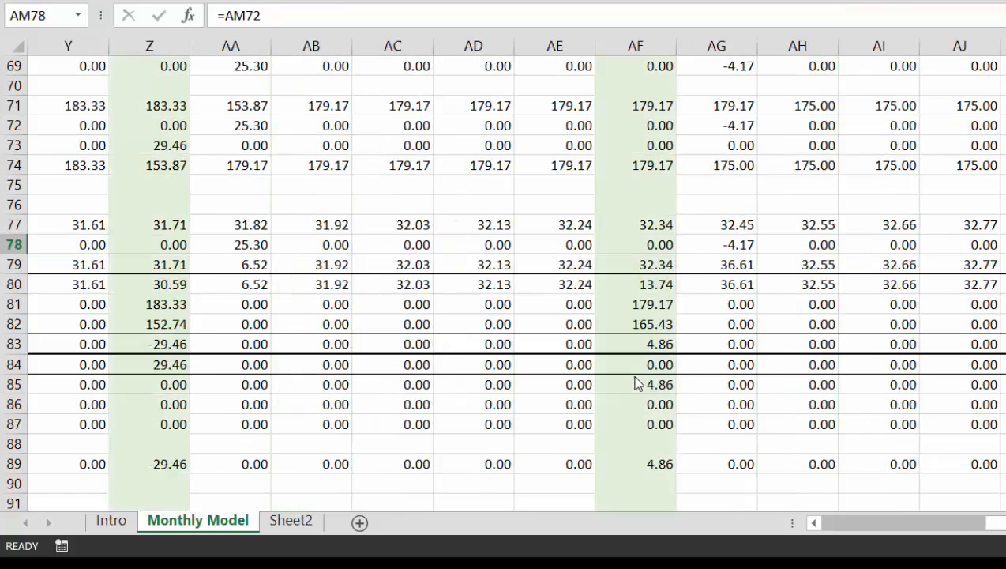
key(Right)
key(Right)
key(Left)
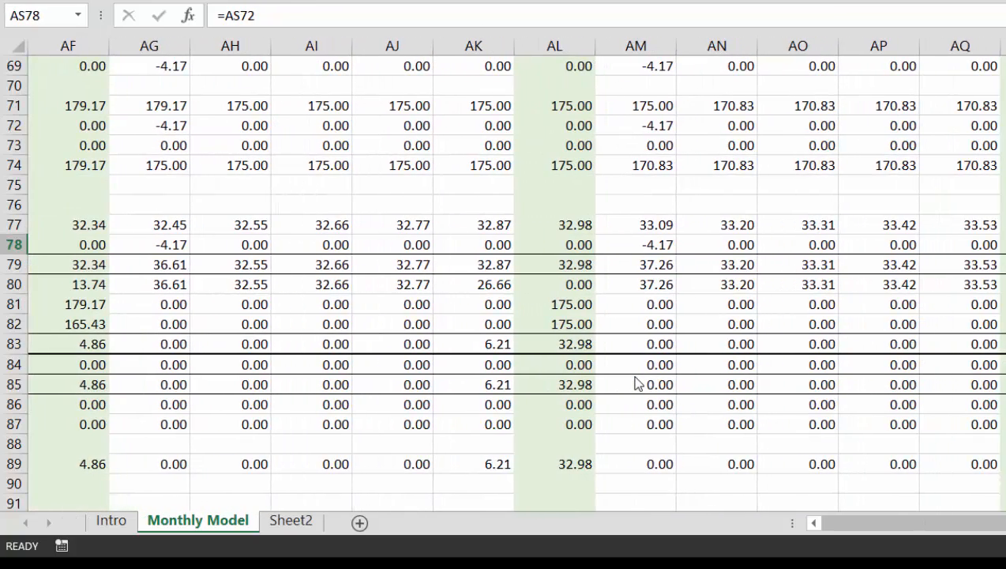
Examine Cash Flow After Default in row 89 across the remaining monthly columns to the end of the timeline.
key(Down)
key(Down)
key(Down)
key(Down)
key(Down)
key(Down)
key(Down)
key(Down)
key(Down)
key(Down)
key(Down)
key(Down)
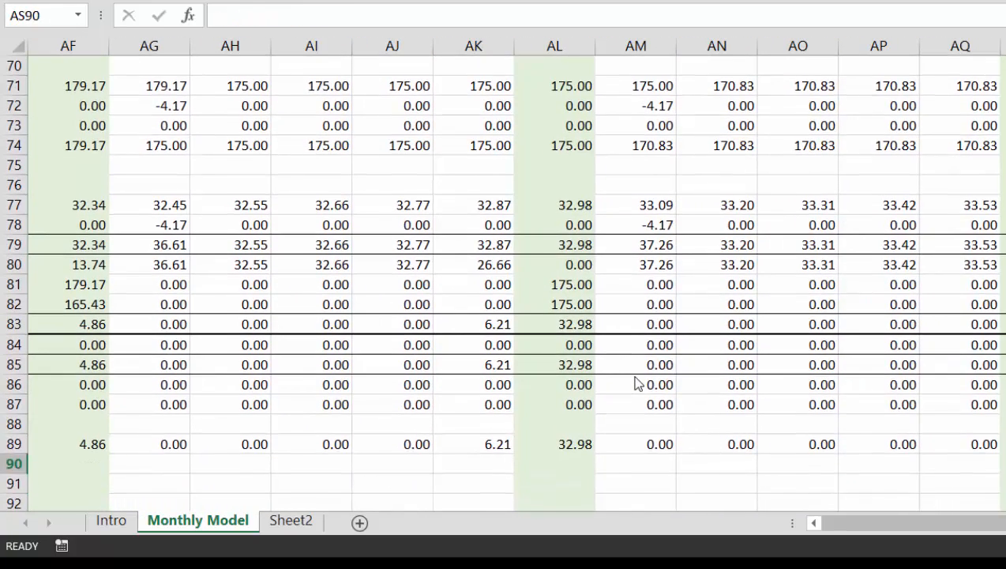
key(Up)
key(Right)
key(Right)
key(Right)
key(Right)
key(Right)
key(Right)
key(Right)
key(Right)
key(Right)
key(Right)
key(Right)
key(Right)
key(Right)
key(Right)
key(Right)
key(Right)
key(Right)
key(Right)
key(Right)
key(Right)
key(Right)
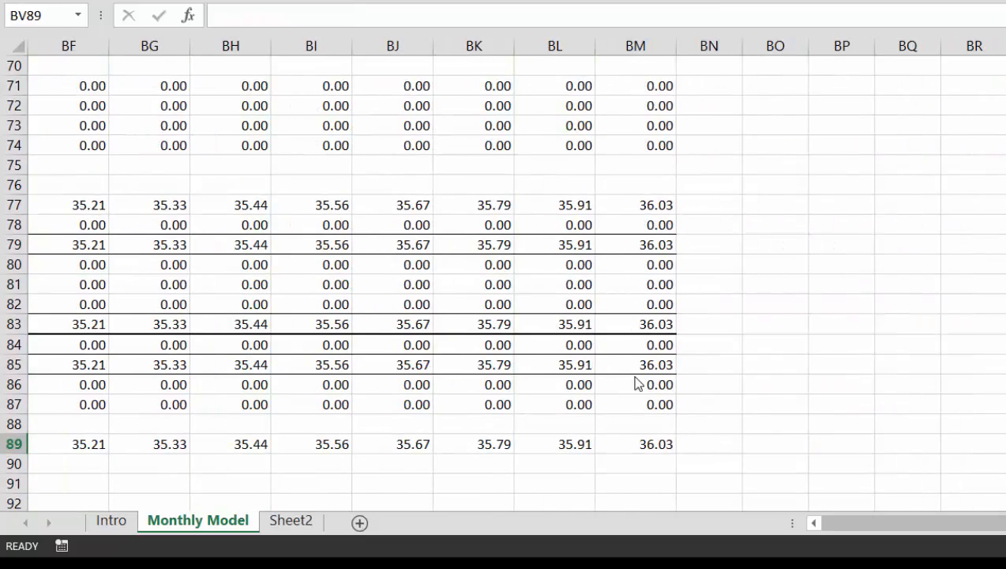
Review Cash Flow After Default in row 89 backward from the final months to the row labels.
key(Left)
key(Left)
key(Left)
key(Left)
key(Left)
key(Left)
key(Left)
key(Left)
key(Left)
key(Left)
key(Left)
key(Left)
key(Left)
key(Left)
key(Left)
key(Left)
key(Left)
key(Left)
key(Left)
key(Left)
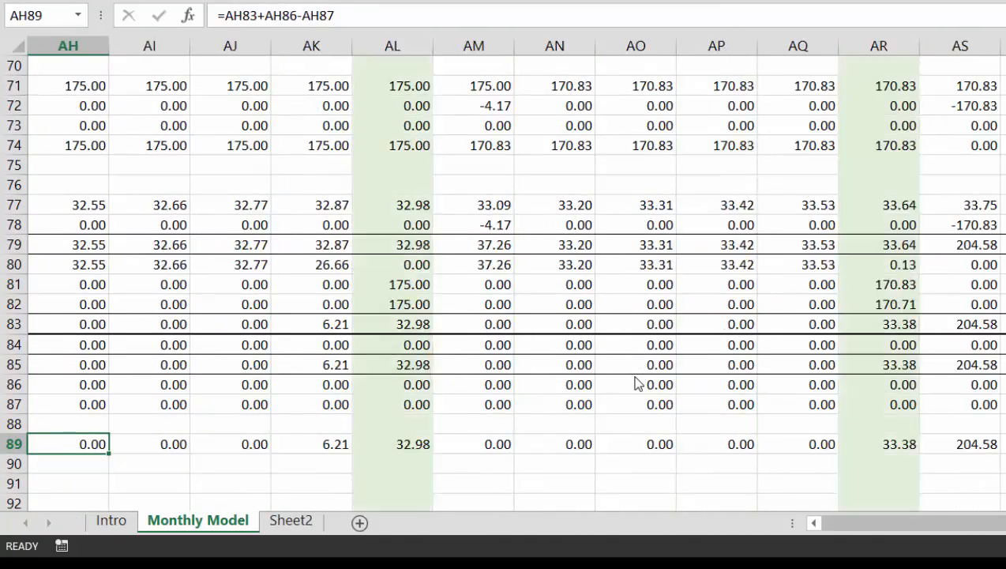
key(Left)
key(Left)
key(Left)
key(Left)
key(Left)
key(Left)
key(Left)
key(Left)
key(Left)
key(Left)
key(Left)
key(Left)
key(Left)
key(Left)
key(Left)
key(Left)
key(Left)
key(Left)
key(Left)
key(Left)
Inspect the Less (Add) DSRA Change formula for the first month in I78 and the cell it references.
key(Up)
key(Up)
key(Up)
key(Up)
key(Up)
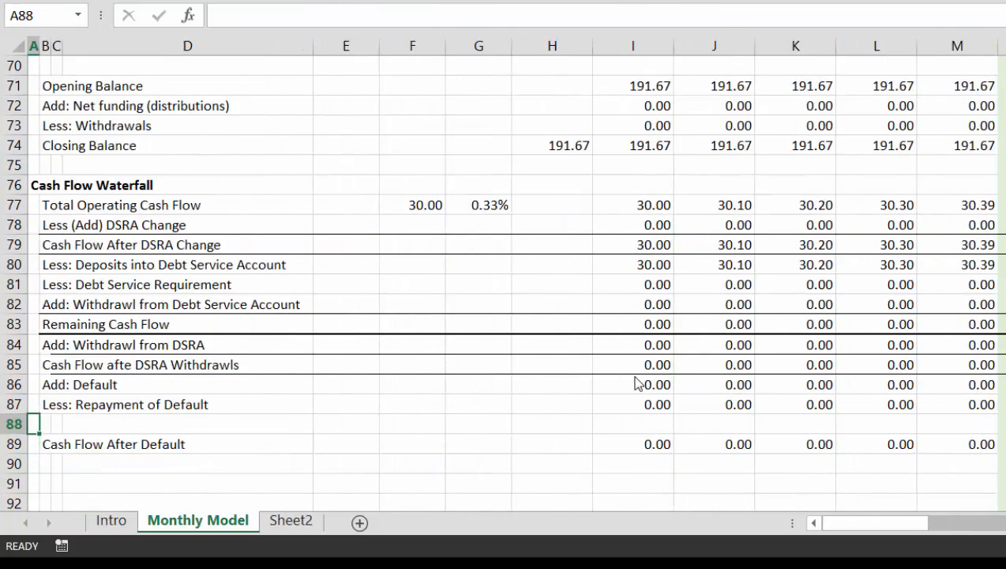
key(Up)
key(Up)
key(Up)
key(Up)
key(Up)
key(Up)
key(Right)
key(Right)
key(Right)
key(Right)
key(Right)
key(Right)
key(Right)
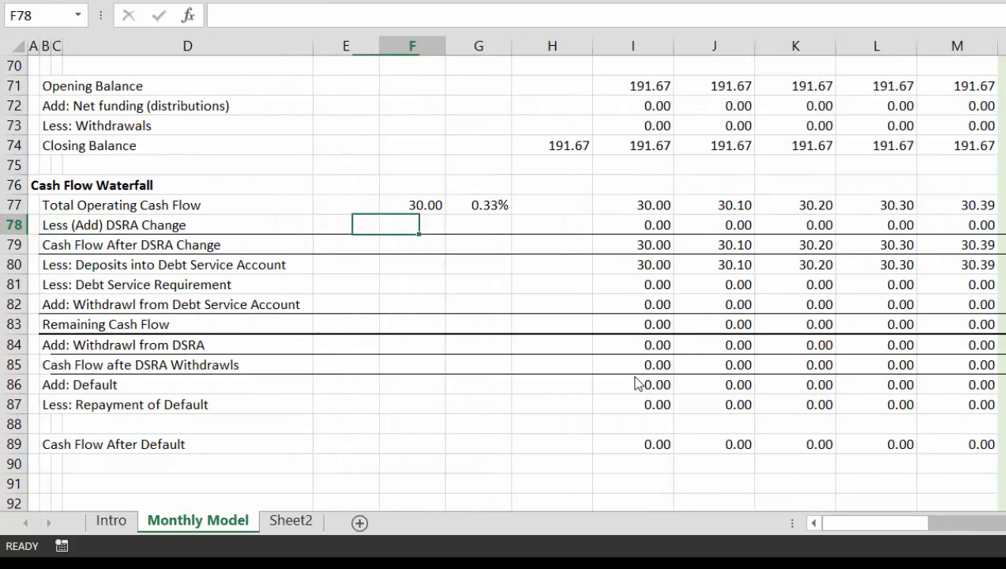
key(Right)
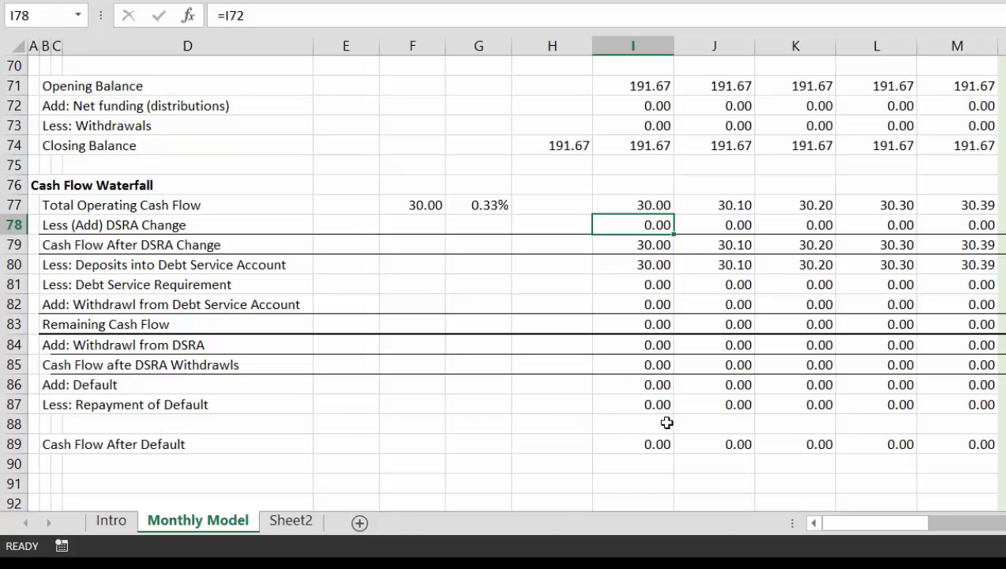
key(alt+Tab)
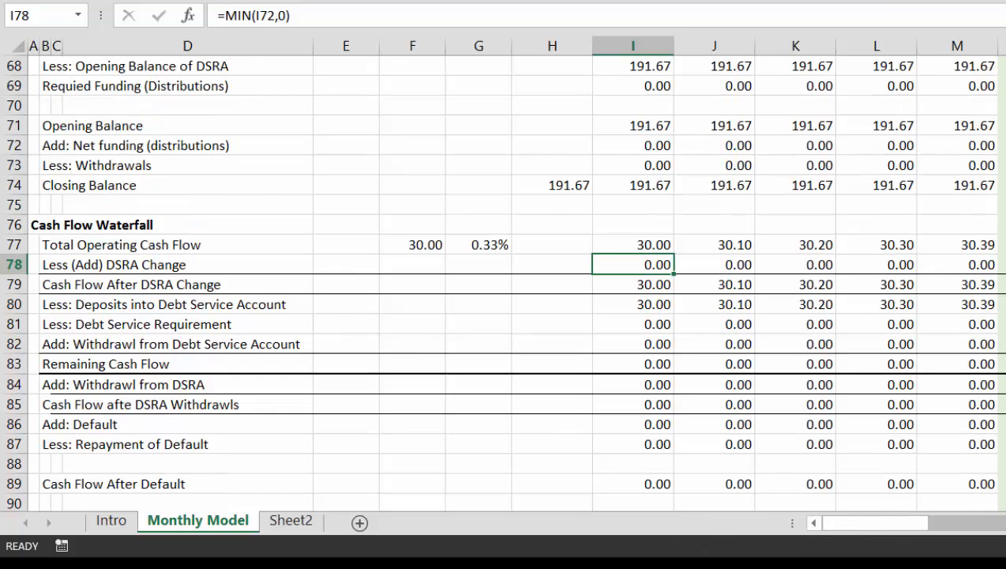
key(Left)
key(Right)
key(F2)
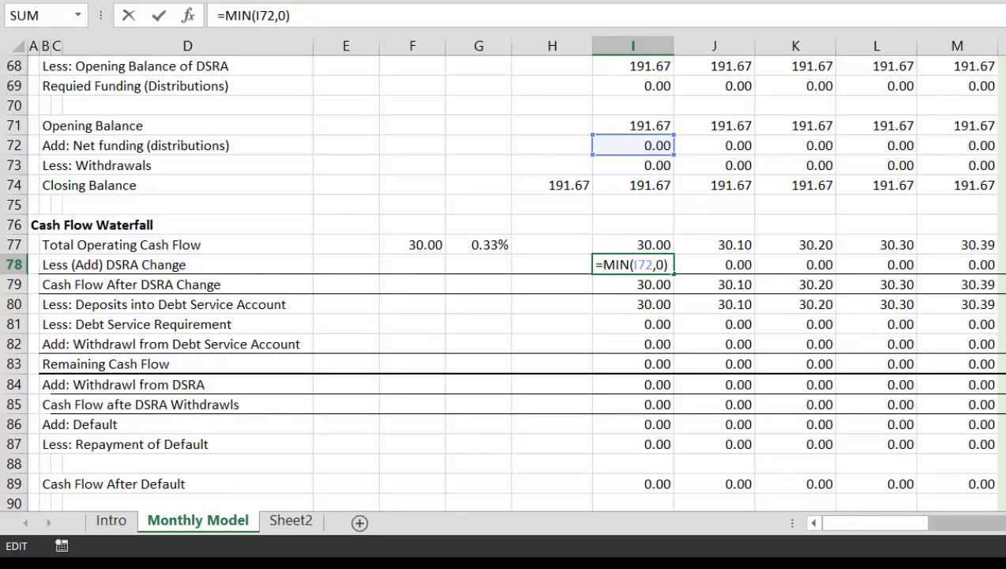
key(Escape)
Enter =MIN(I72,0) as the Less (Add) DSRA Change formula in I78 and apply it across all monthly columns.
text(=mi)
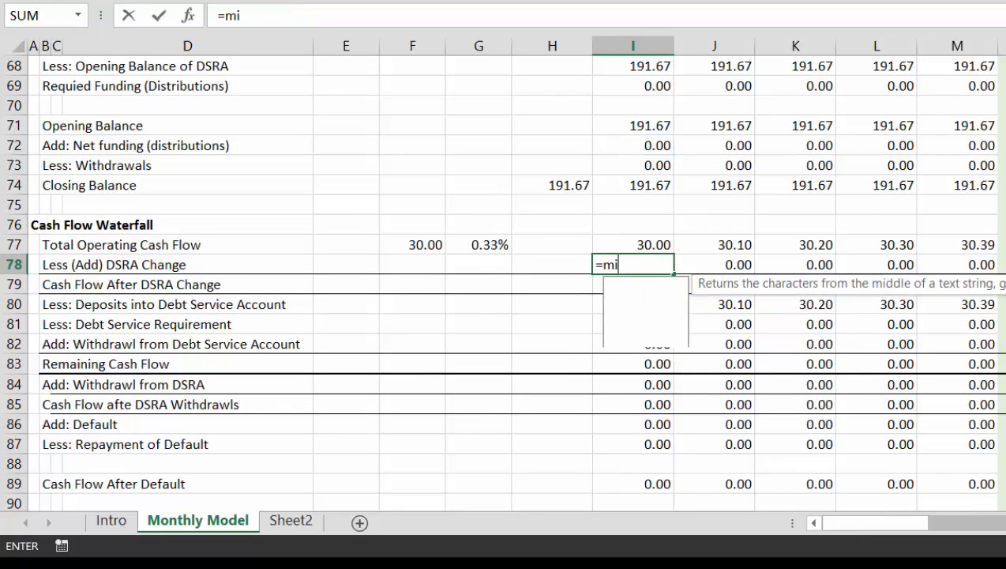
text(n()
key(Up)
key(Up)
key(Up)
key(Up)
key(Up)
key(Up)
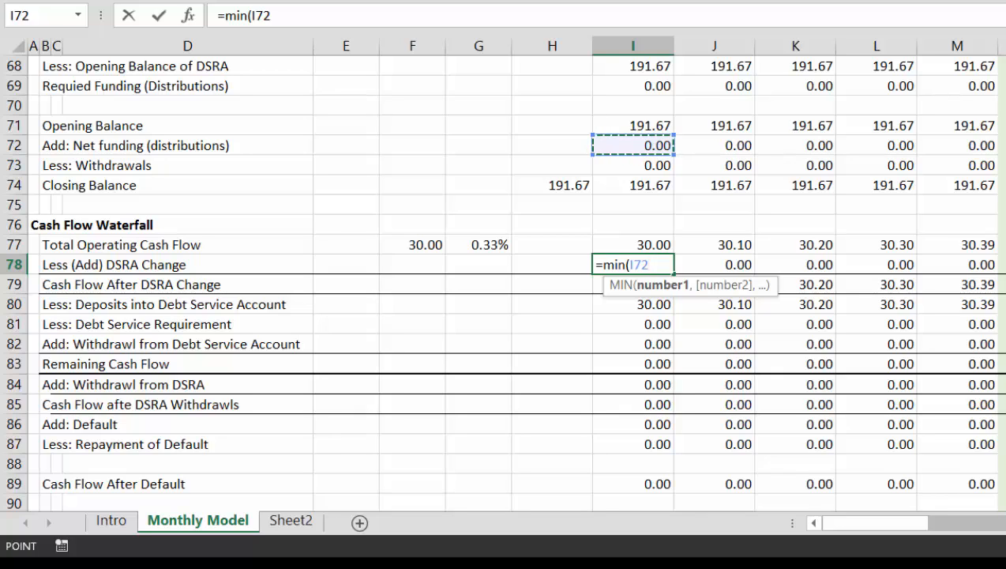
text(,0)
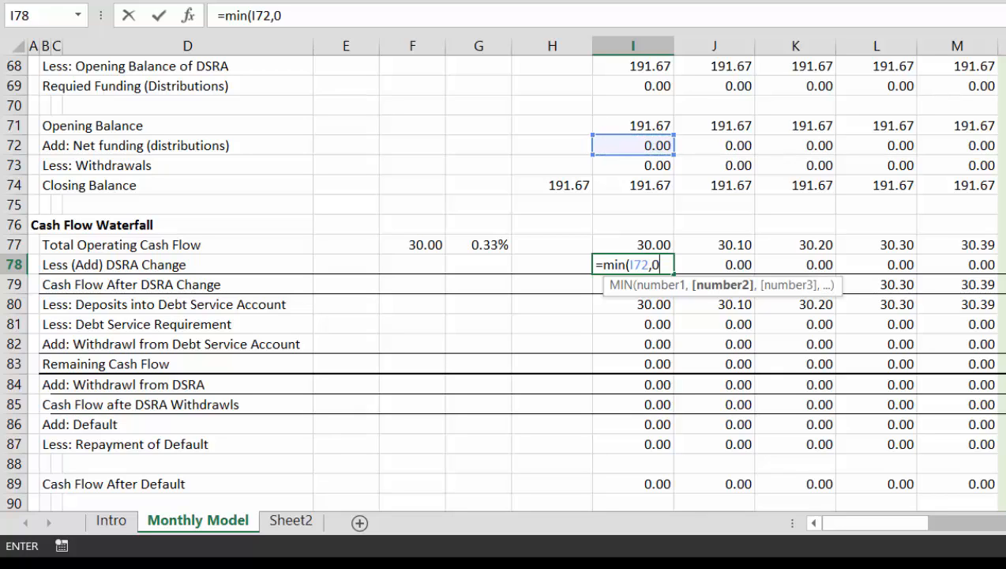
text())
key(Return)
key(Up)
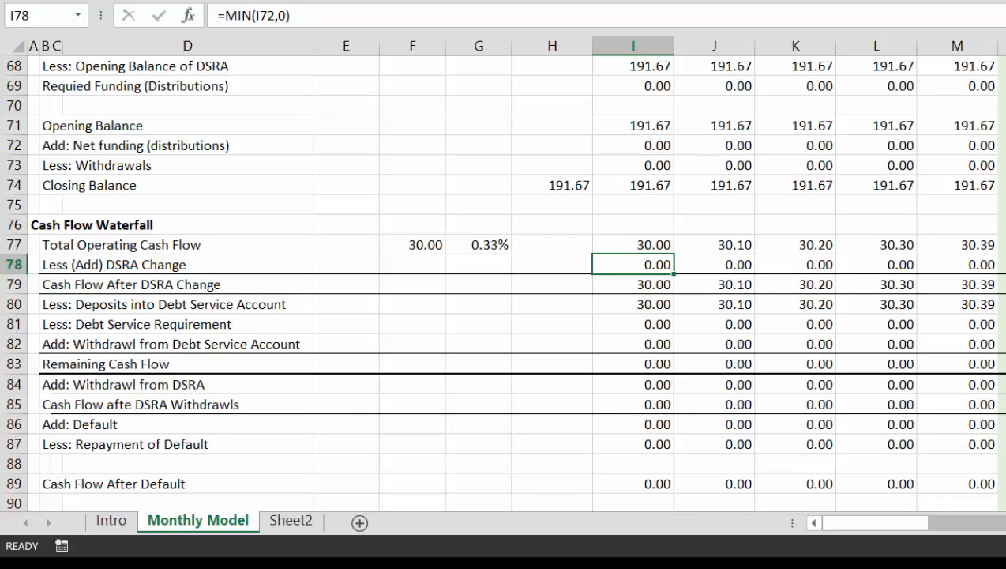
key(ctrl+shift+Right)
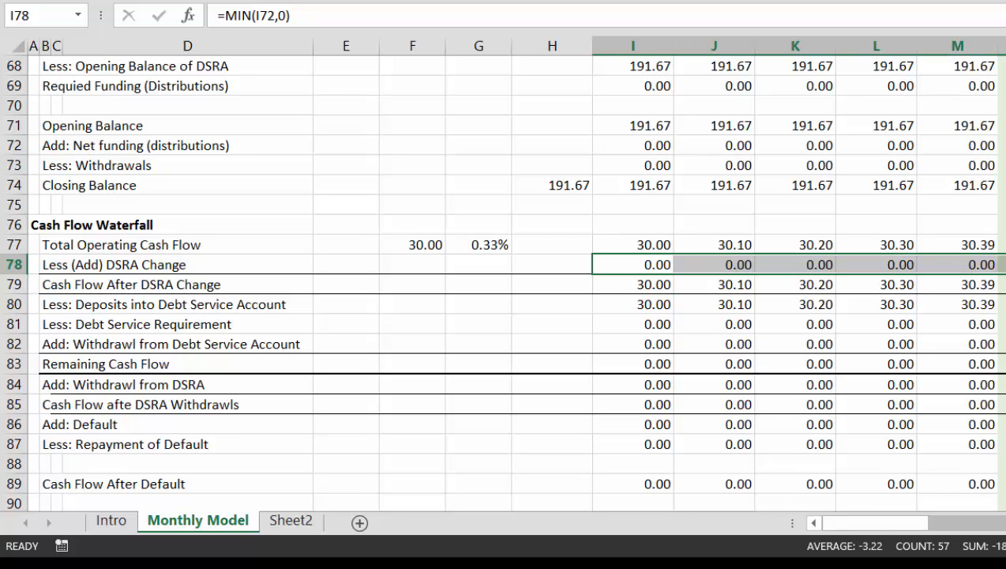
Check the DSRA change, DSRA withdrawal and Cash Flow After Default rows across the monthly columns under the MIN formula.
key(Right)
key(Right)
key(Right)
key(Right)
key(Right)
key(Right)
key(Right)
key(Right)
key(Right)
key(Right)
key(Right)
key(Right)
key(Right)
key(Right)
key(Right)
key(Right)
key(Right)
key(Right)
key(Right)
key(Right)
key(Right)
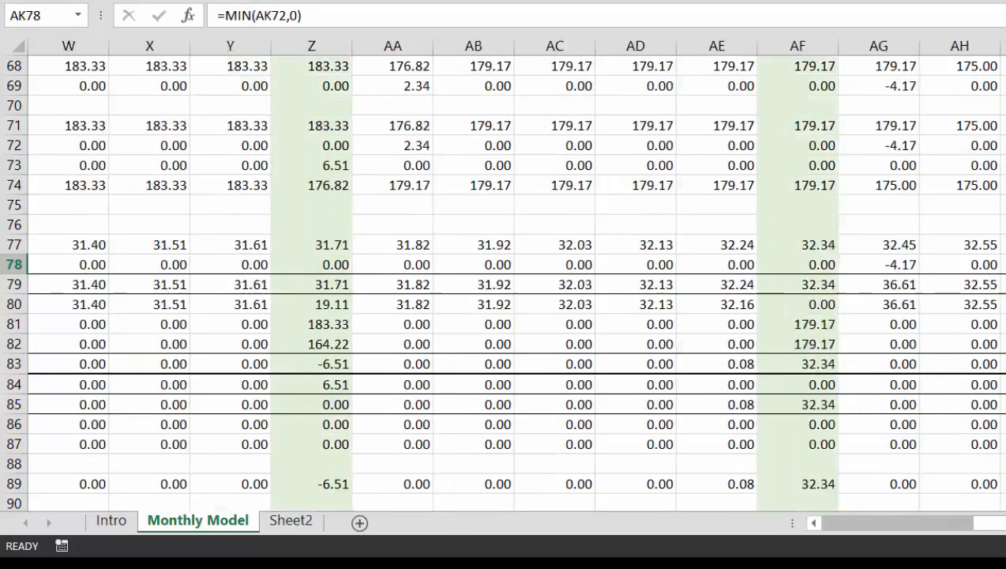
Review the Less (Add) DSRA Change values in row 78 backward from the later months toward the row labels.
key(Left)
key(Left)
key(Left)
key(Left)
key(Left)
key(Left)
key(Left)
key(Left)
key(Left)
key(Left)
key(Left)
key(Left)
key(Left)
key(Left)
key(Left)
key(Left)
key(Left)
key(Left)
key(Left)
key(Left)
key(Left)
key(Left)
key(Left)
key(Left)
key(Left)
key(Left)
key(Left)
key(Left)
key(Left)
key(Left)
key(Left)
key(Left)
key(Left)
key(Left)
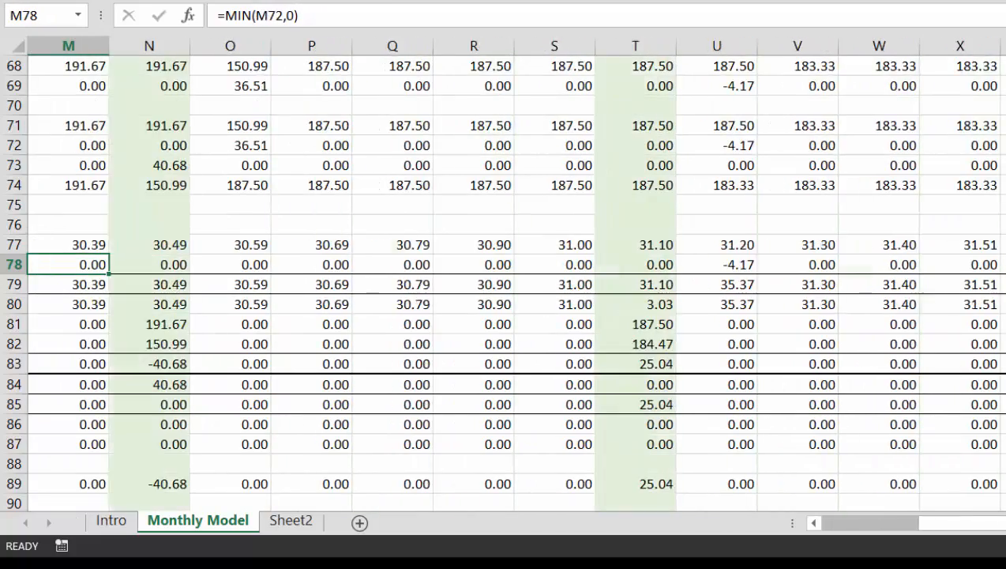
Insert a blank row above Add: Withdrawl from Debt Service Account in row 82 of the cash flow waterfall.
key(Down)
key(Down)
key(Down)
key(Down)
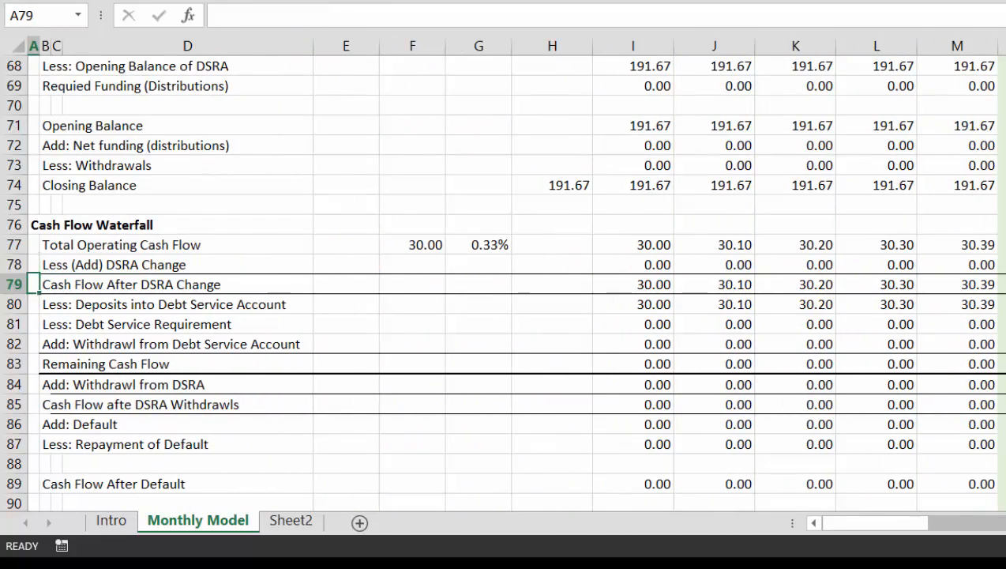
key(shift+space)
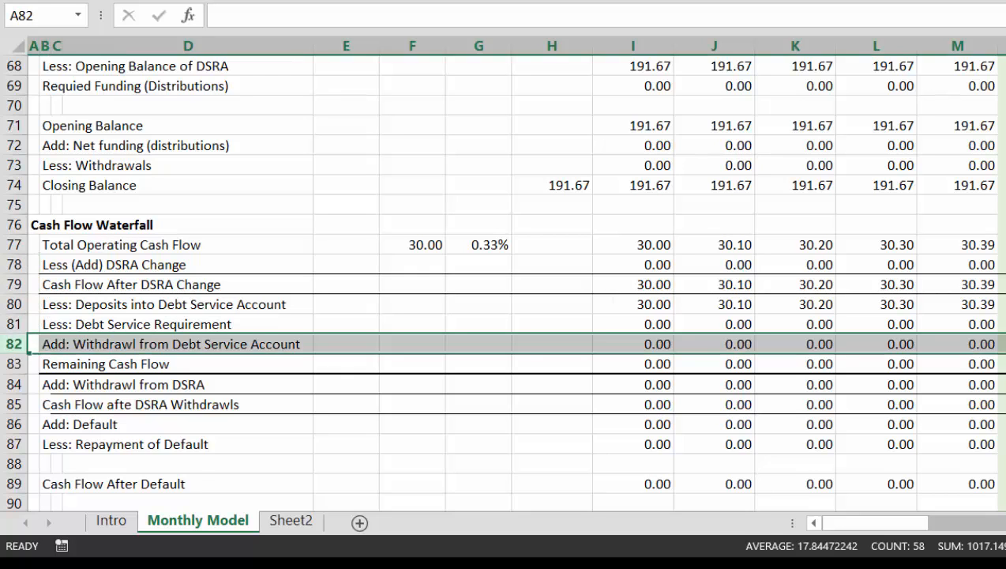
key(ctrl+shift+plus)
Examine the Less (Add) DSRA Change row against the waterfall rows below it across the monthly columns, returning to the row labels.
key(Up)
key(Up)
key(Up)
key(Up)
key(Right)
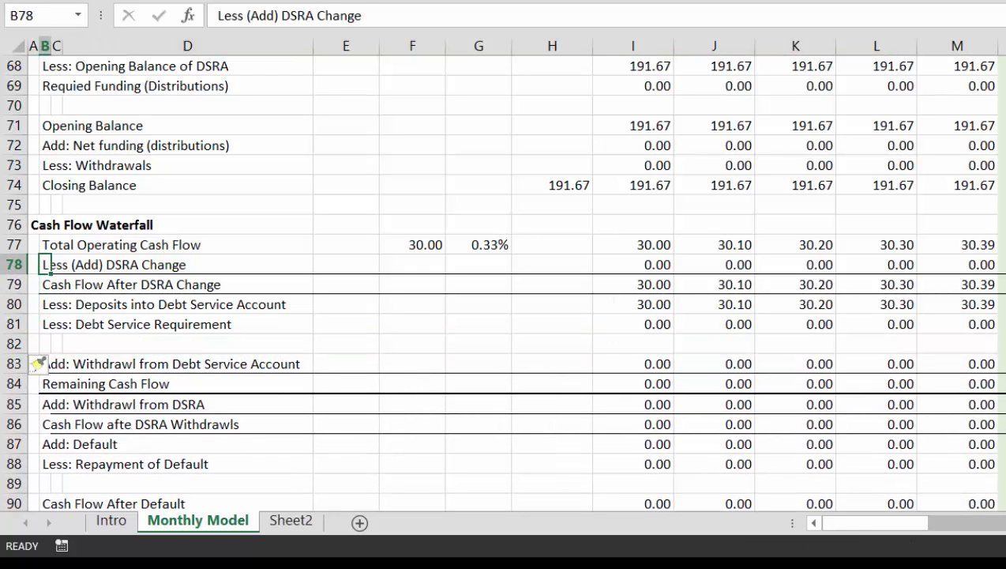
key(Right)
key(Right)
key(Right)
key(Right)
key(Right)
key(Right)
key(Right)
key(Right)
key(Right)
key(Right)
key(Right)
key(Right)
key(Right)
key(Right)
key(Right)
key(Right)
key(Right)
key(Right)
key(Right)
key(Right)
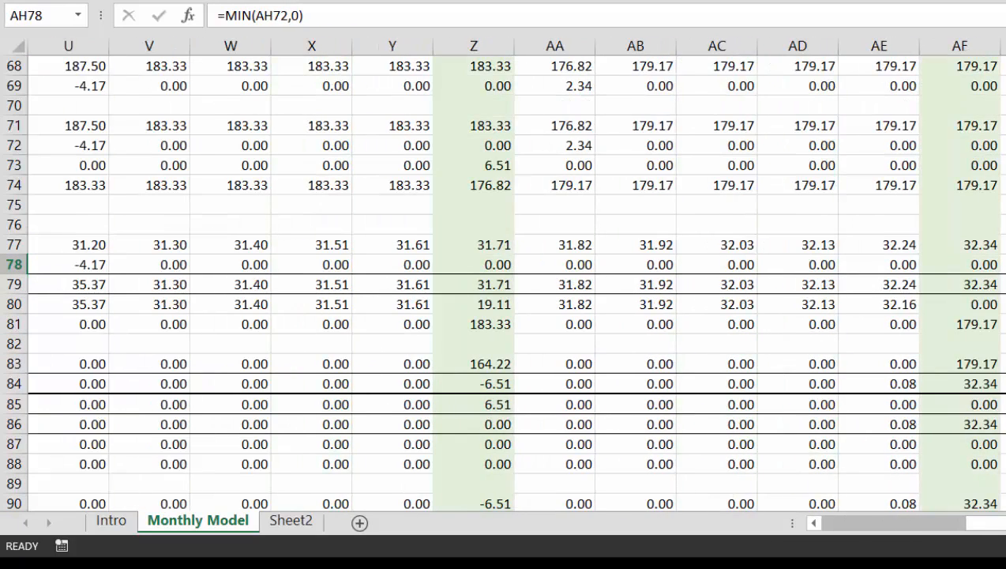
key(Left)
key(Left)
key(Left)
key(Left)
key(Left)
key(Left)
key(Left)
key(Left)
key(Left)
key(Left)
key(Left)
key(Left)
key(Left)
key(Left)
key(Left)
key(Left)
key(Left)
key(Left)
key(Left)
key(Left)
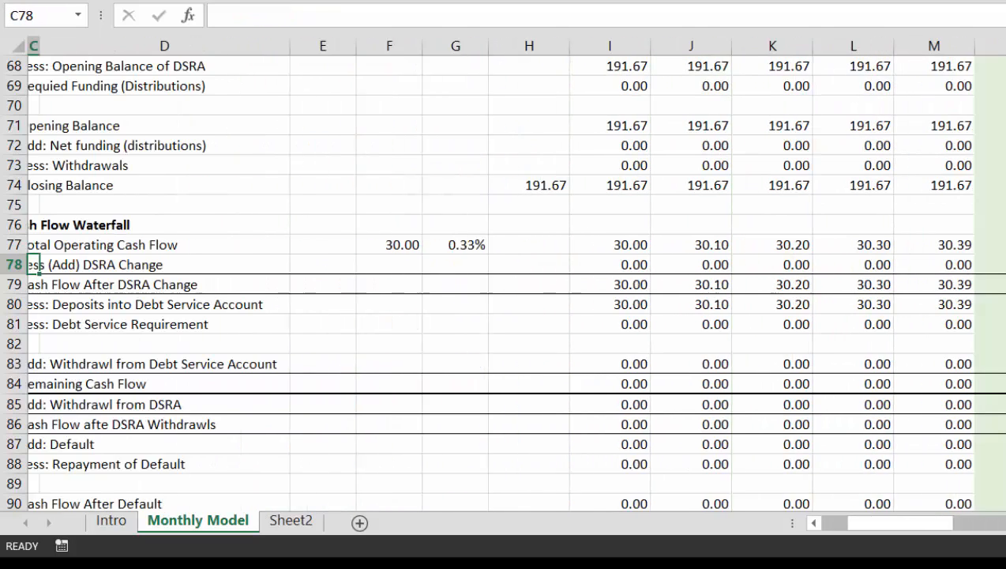
key(Left)
Label the blank row below Less: Debt Service Requirement in B82 as Cash After Debt Service Account.
key(Right)
key(Right)
key(Right)
key(Right)
key(Down)
key(Down)
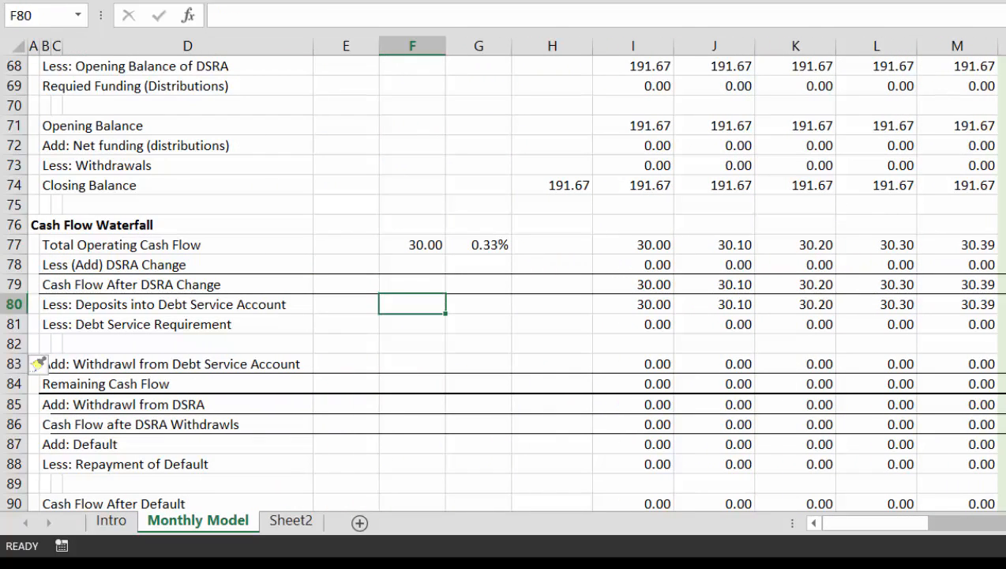
key(Down)
key(Down)
key(Left)
key(Left)
key(Left)
key(Left)
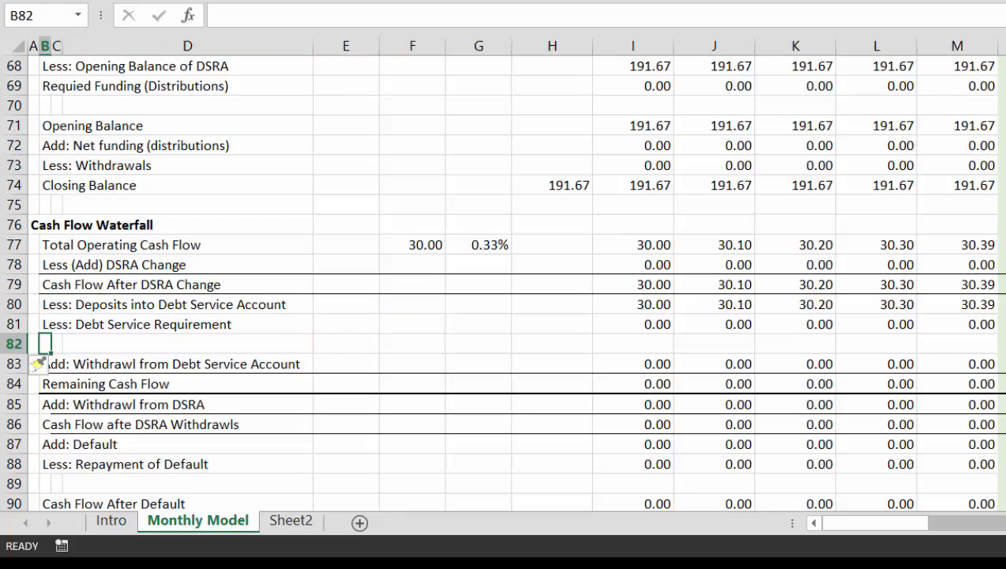
text(Cash)
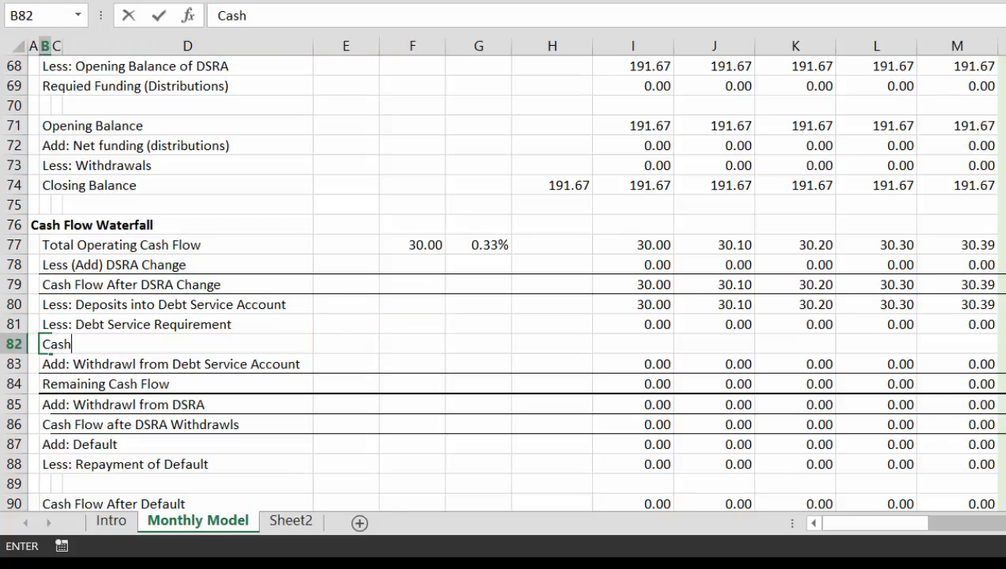
text( Afte)
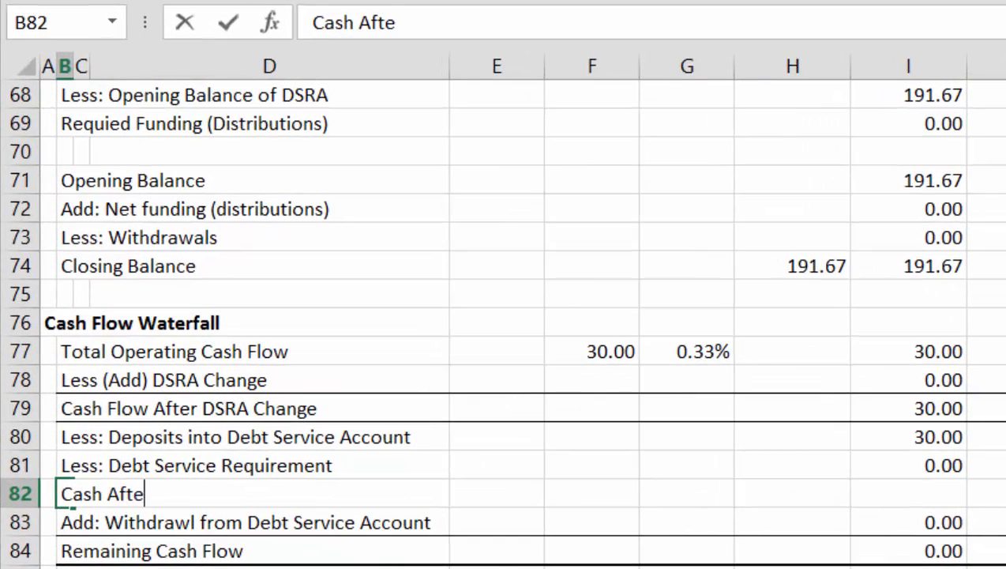
text(r De)
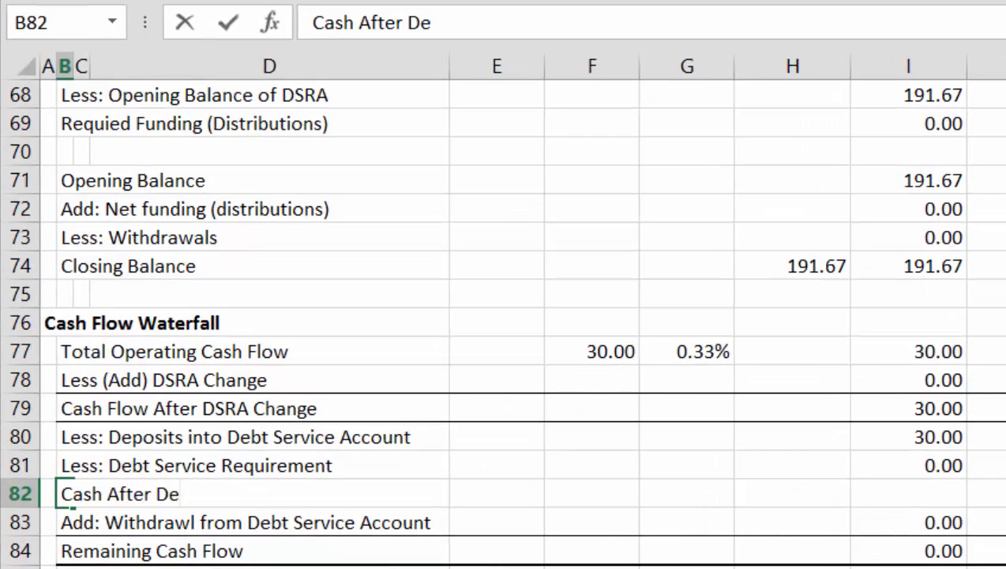
text(bs Ser)
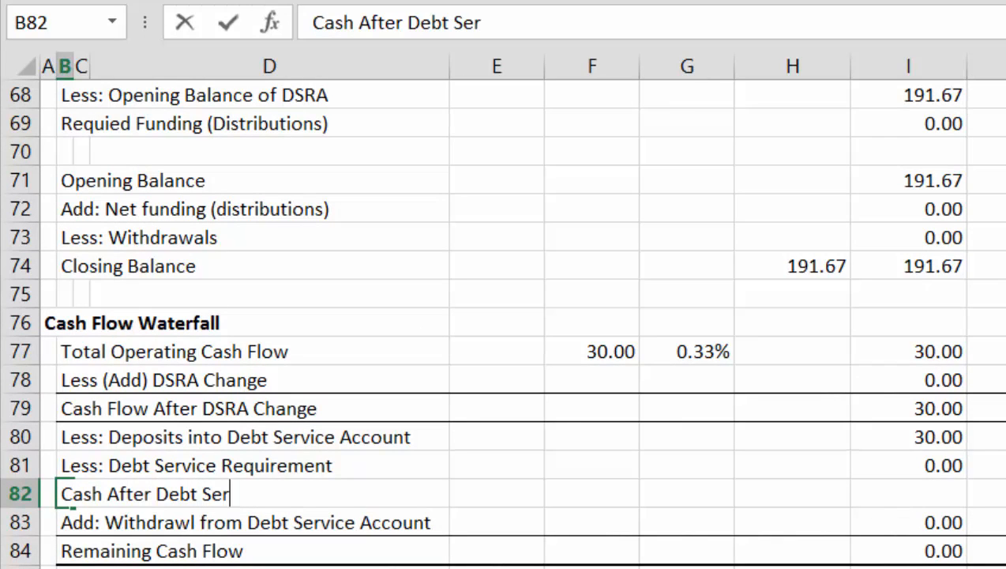
text(vice A)
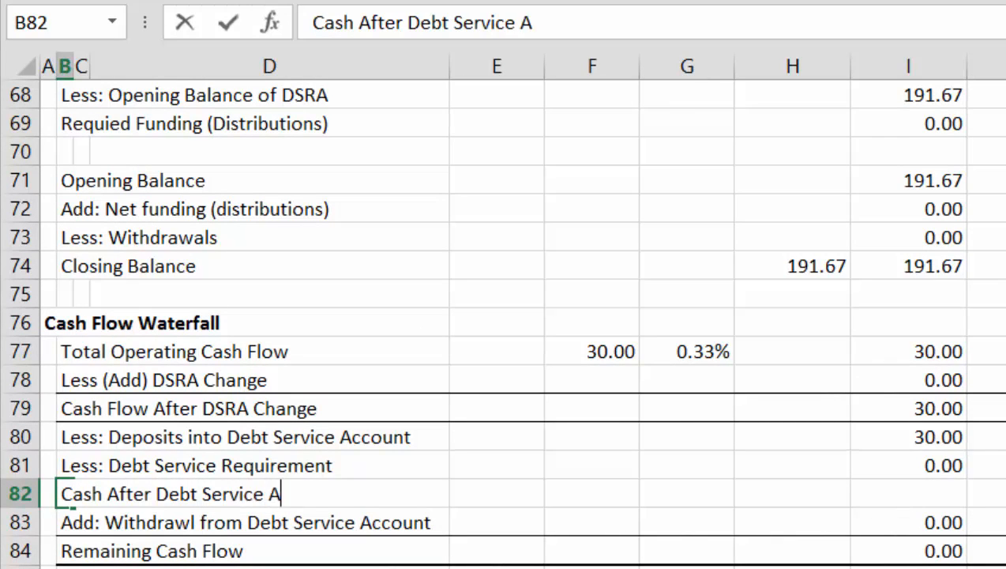
text(ccount)
key(Return)
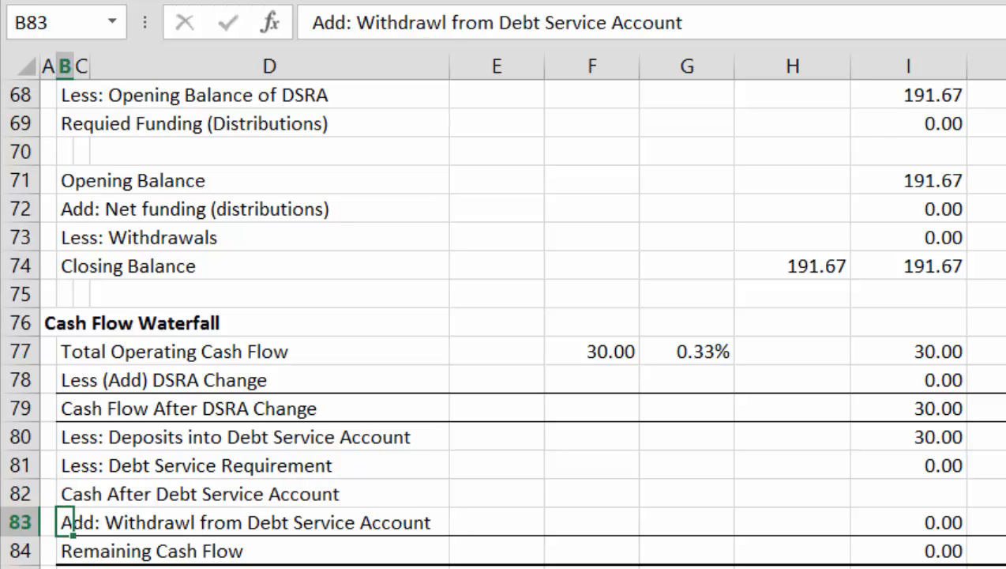
Insert another blank row directly below the Cash After Debt Service Account label.
key(shift+space)
key(ctrl+shift+plus)
key(Up)
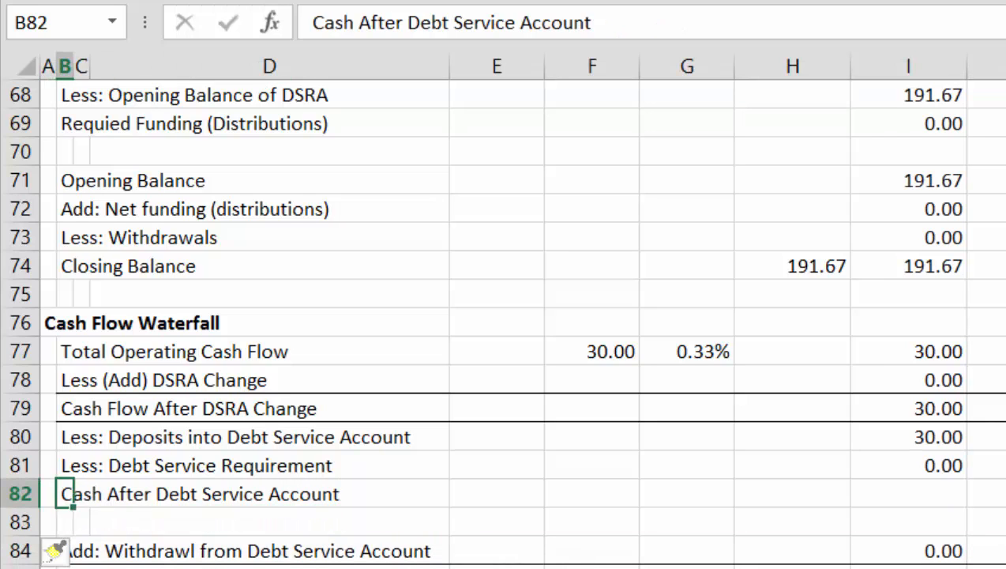
key(Right)
key(Right)
key(Right)
key(Right)
key(Right)
key(Right)
key(Right)
text(=)
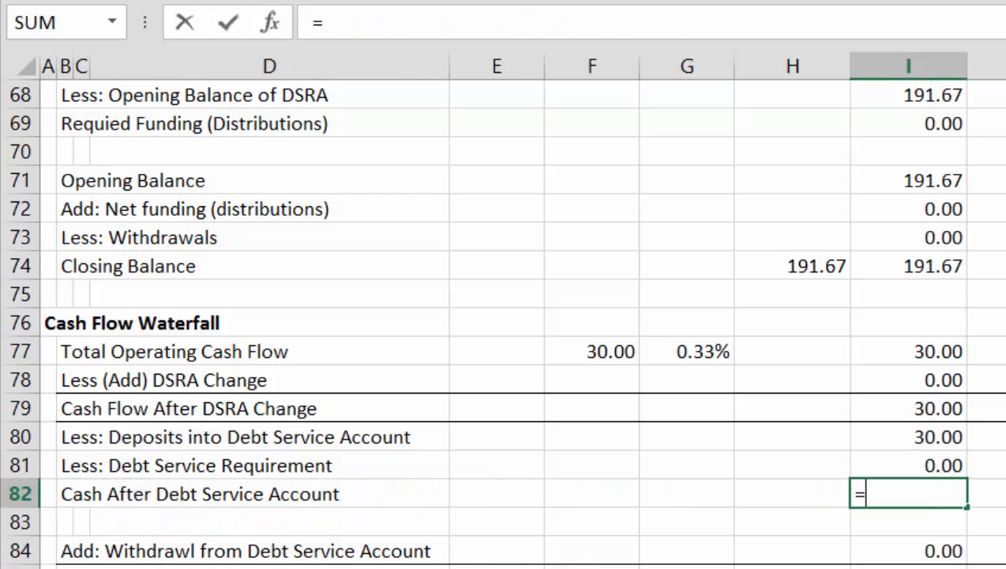
key(Up)
key(Up)
key(Up)
text(-)
key(Up)
key(Up)
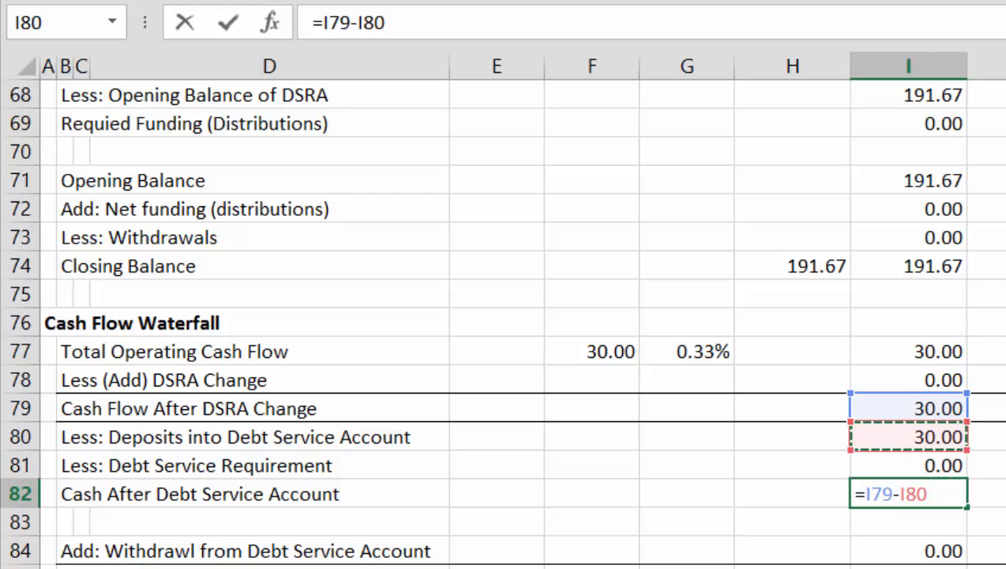
key(Escape)
Delete the Cash After Debt Service Account row and the blank row beneath it.
key(Left)
key(Left)
key(Left)
key(Left)
key(Left)
key(Left)
key(Left)
key(Left)
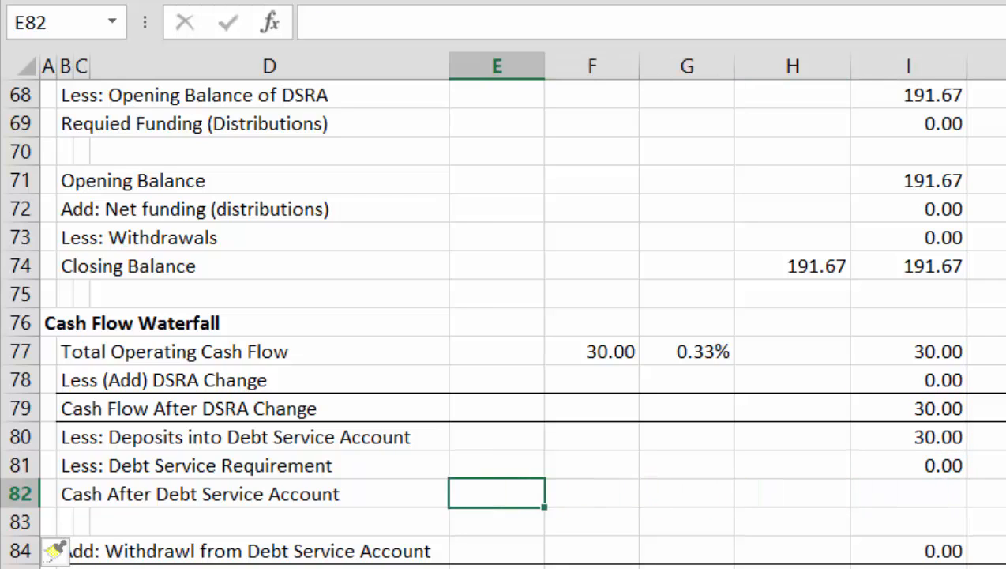
key(shift+space)
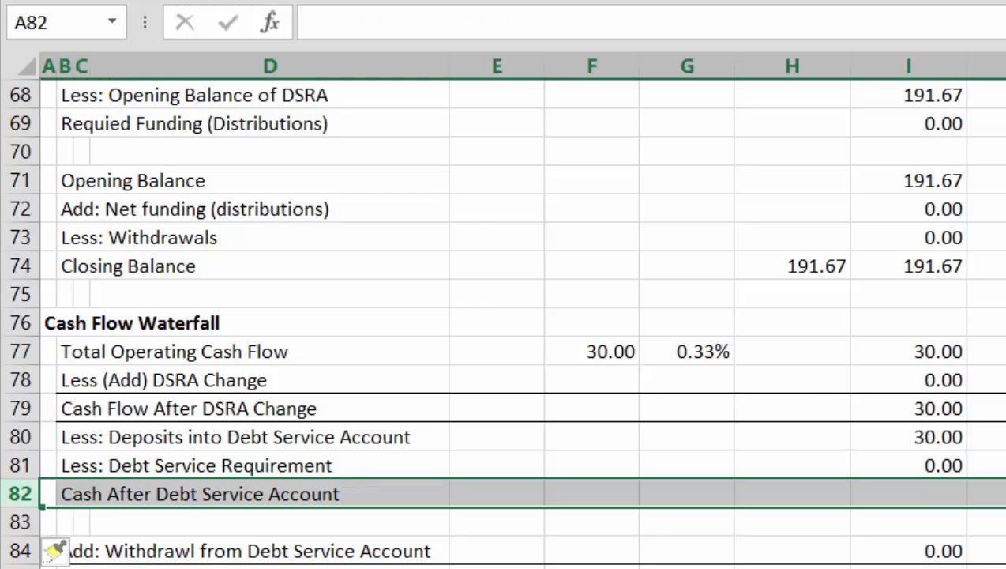
key(ctrl+minus)
key(ctrl+minus)
Insert a row above Add: Withdrawl from DSRA in row 84 and label it Less: Top-ups of DSRA.
key(Down)
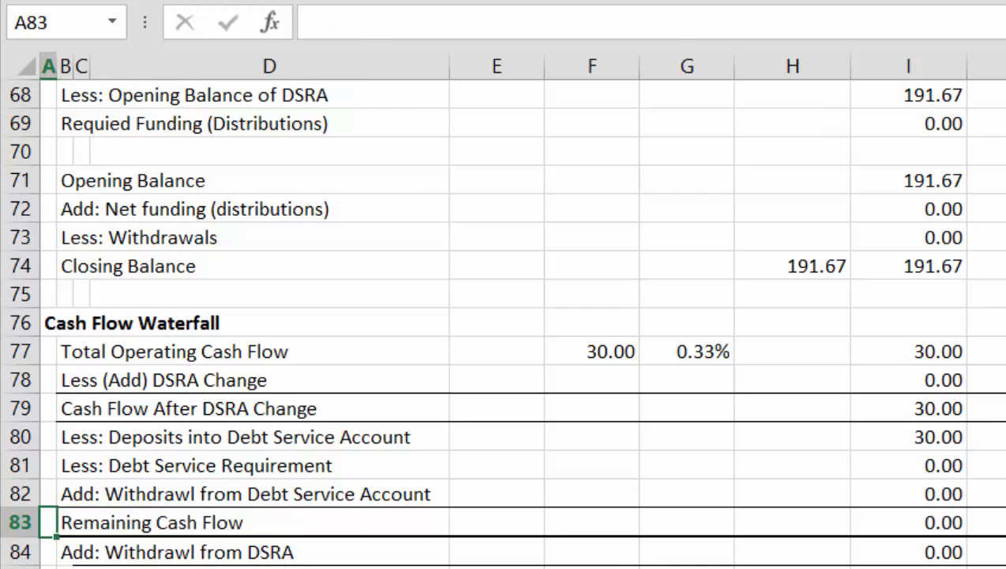
key(Down)
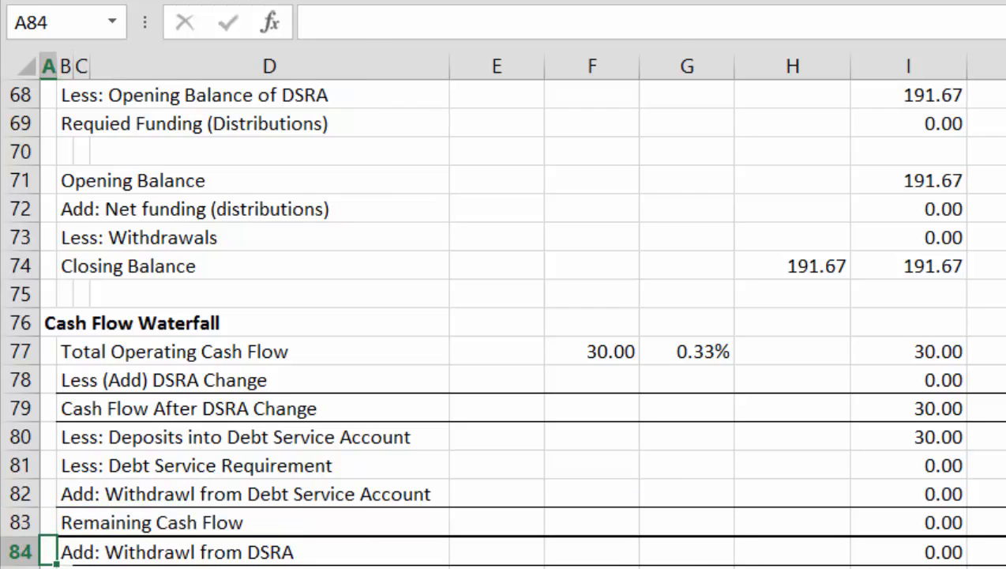
key(shift+space)
key(ctrl+minus)
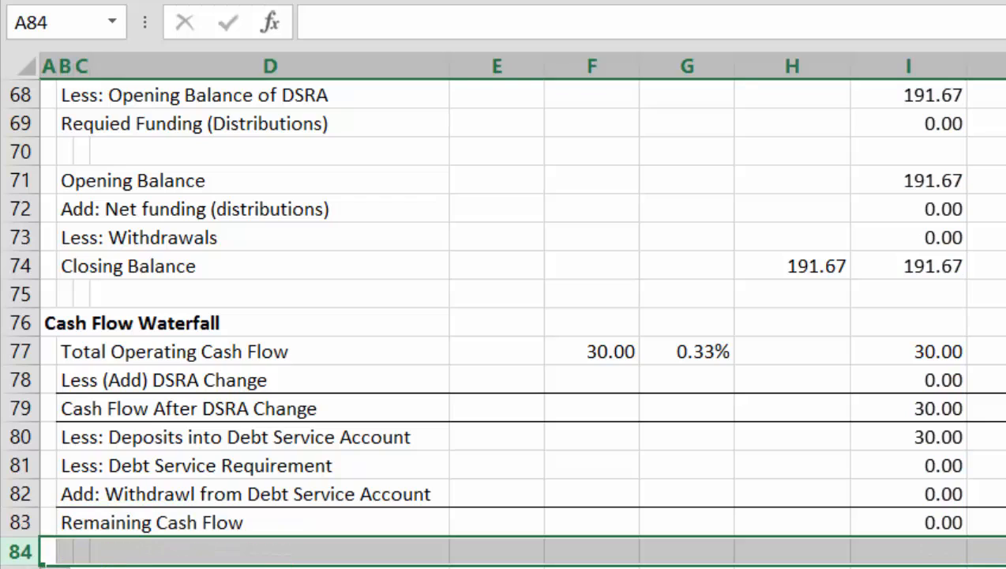
key(Right)
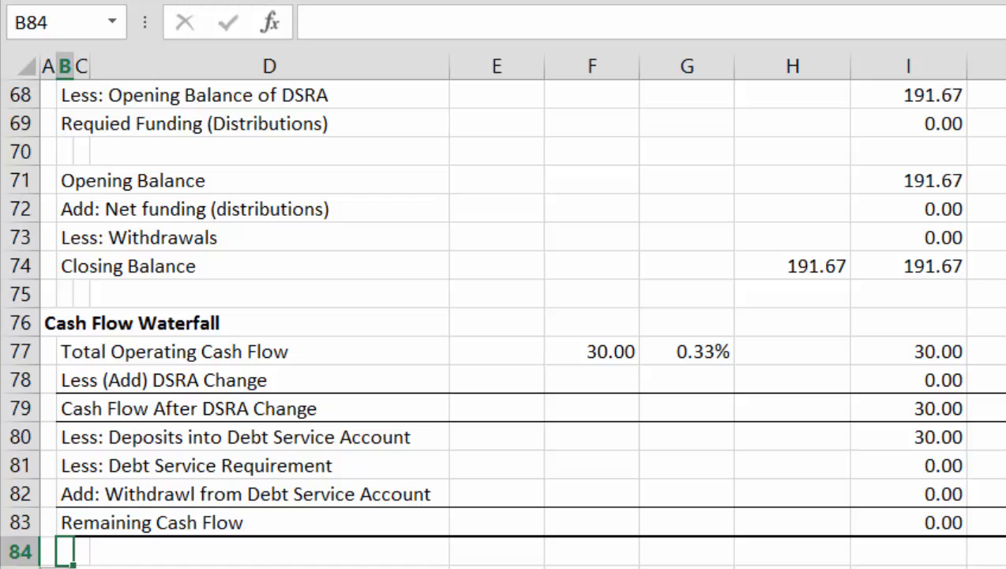
key(Right)
key(Left)
text(Le)
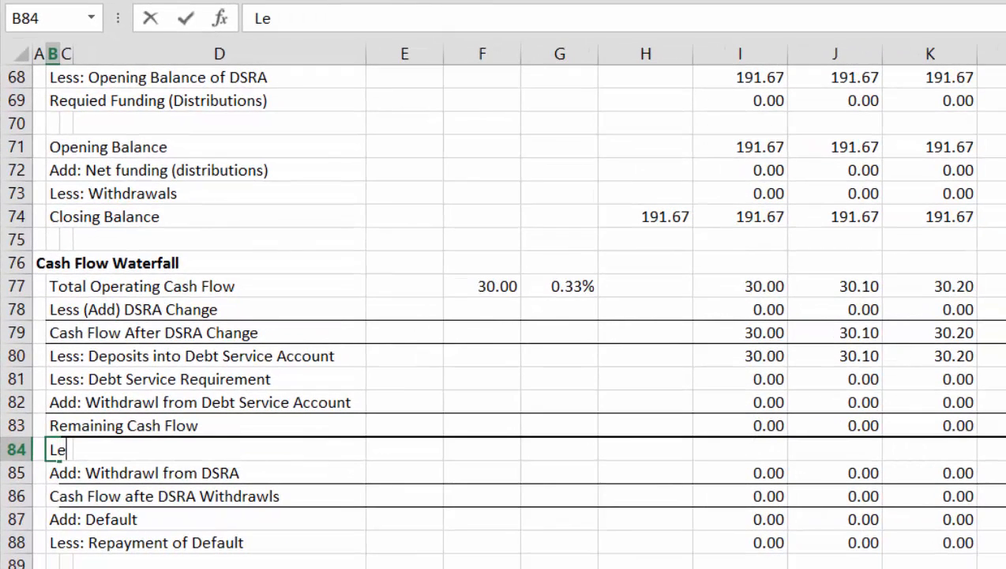
text(ss: Top-ups of DSRA)
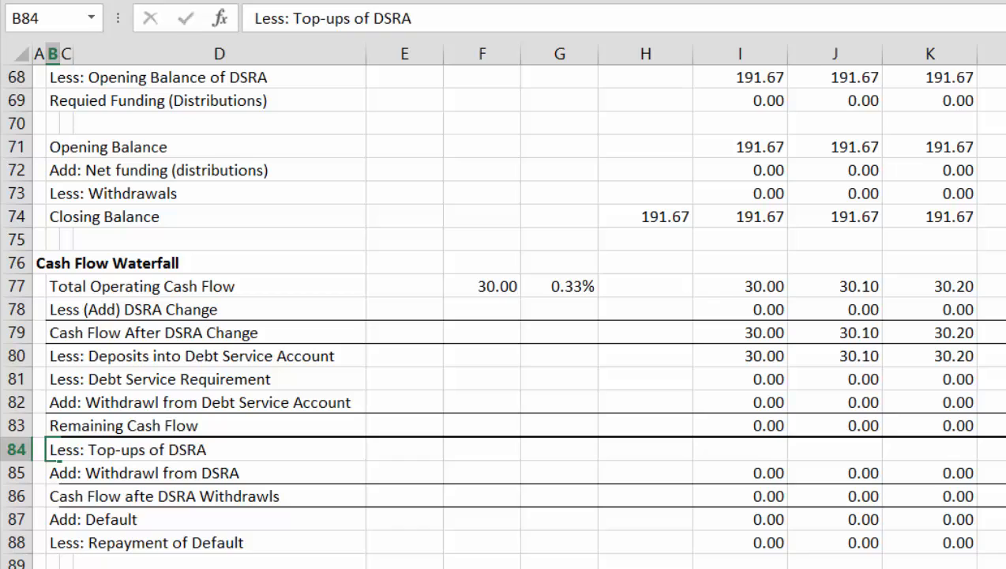
key(Down)
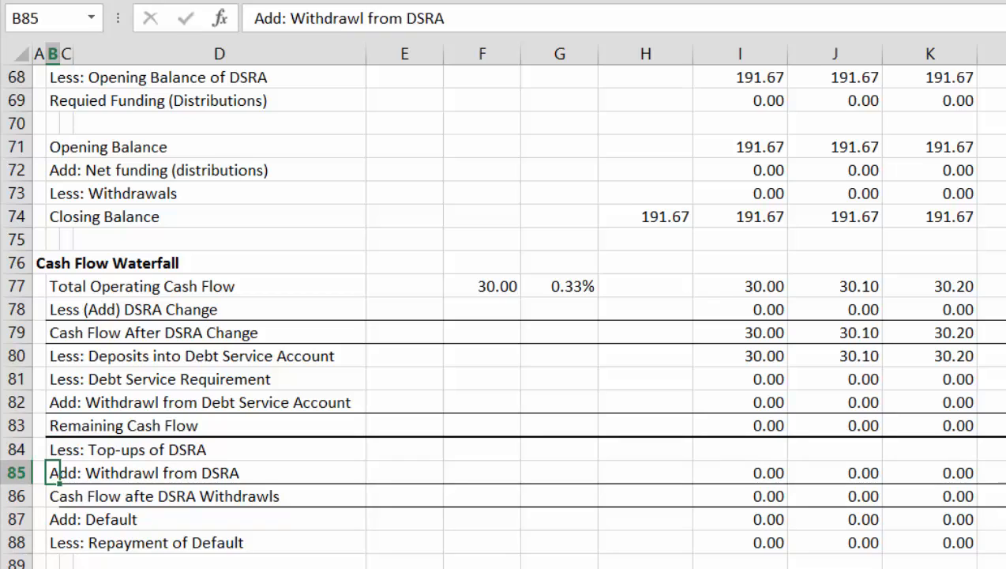
Select the first-month cell I84 in the Less: Top-ups of DSRA row.
key(Up)
key(Right)
key(Right)
key(Right)
key(Right)
key(Right)
key(Right)
key(Right)
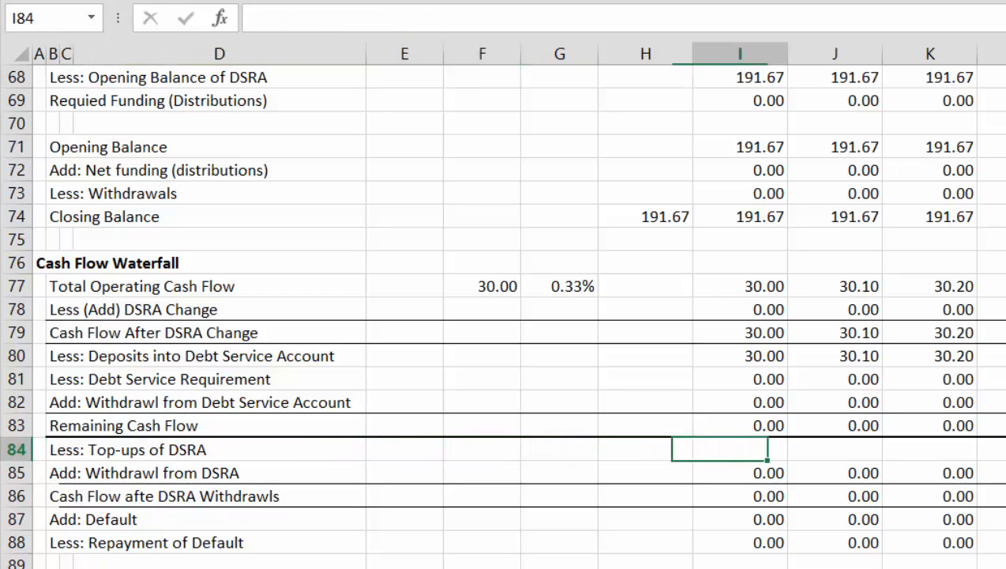
text(=)
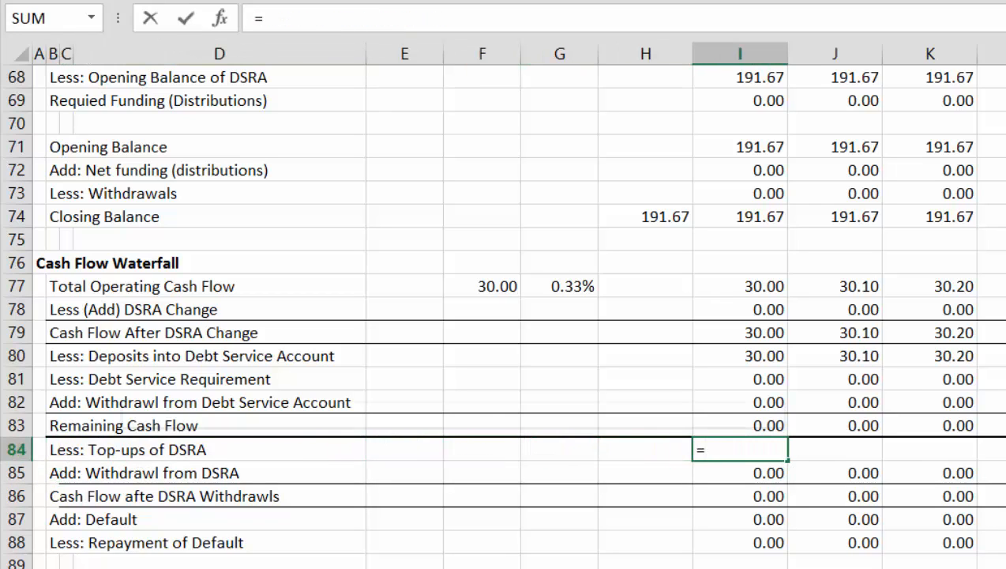
text(max)
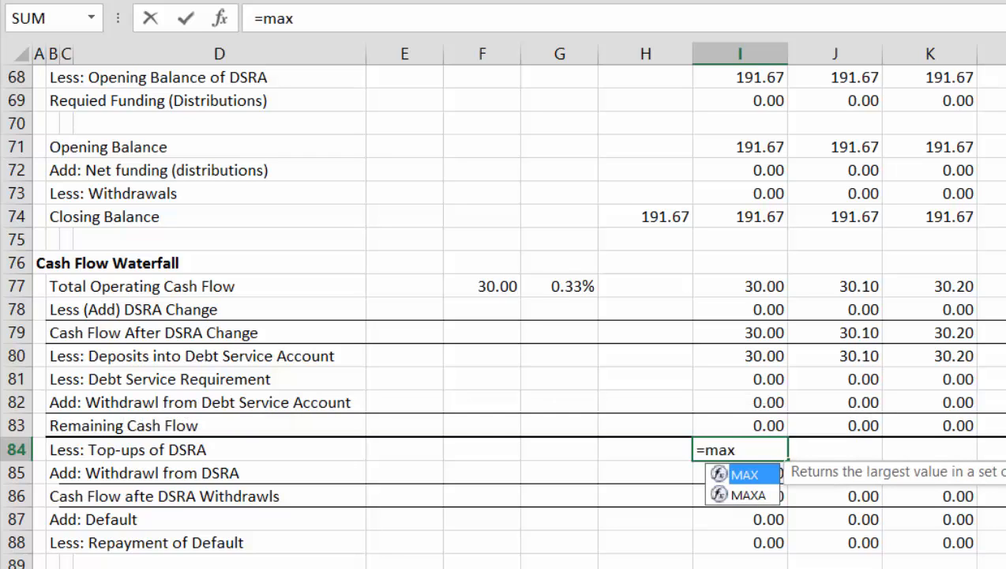
key(Escape)
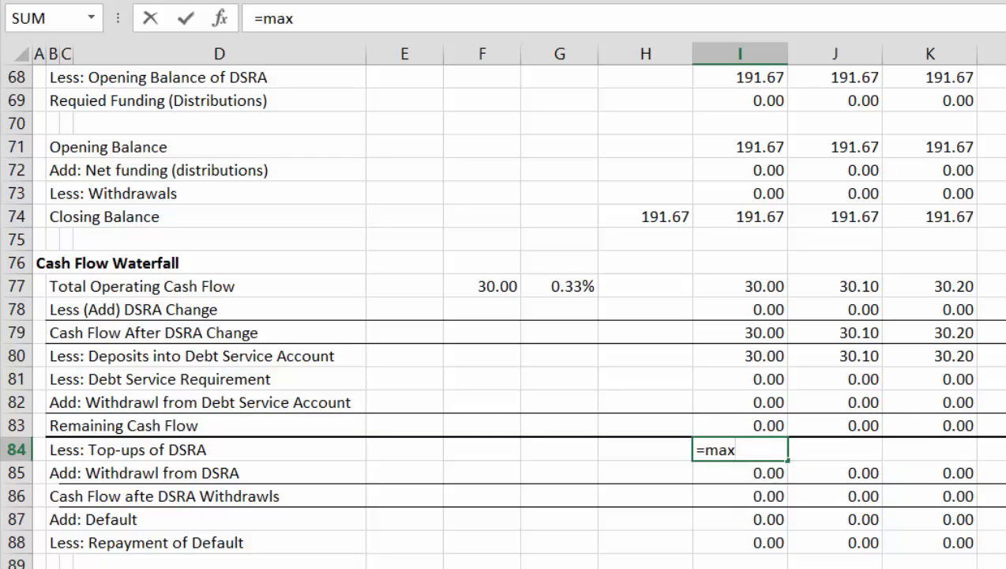
key(Escape)
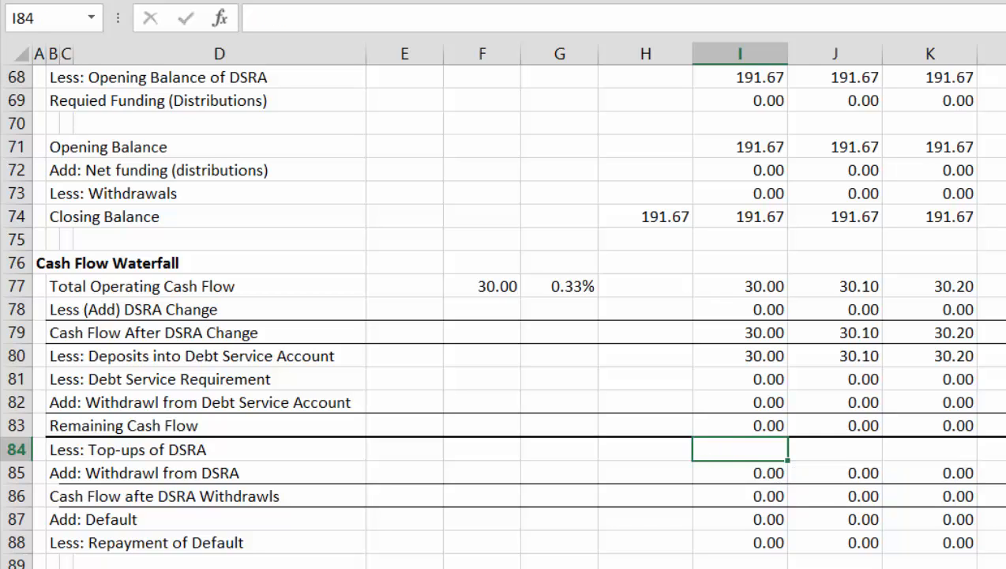
text(=min()
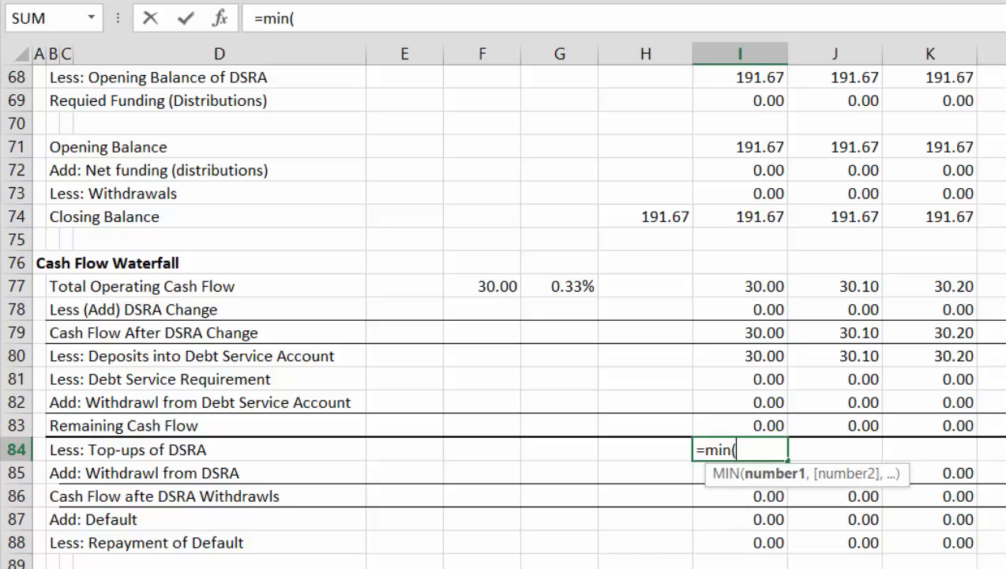
key(Up)
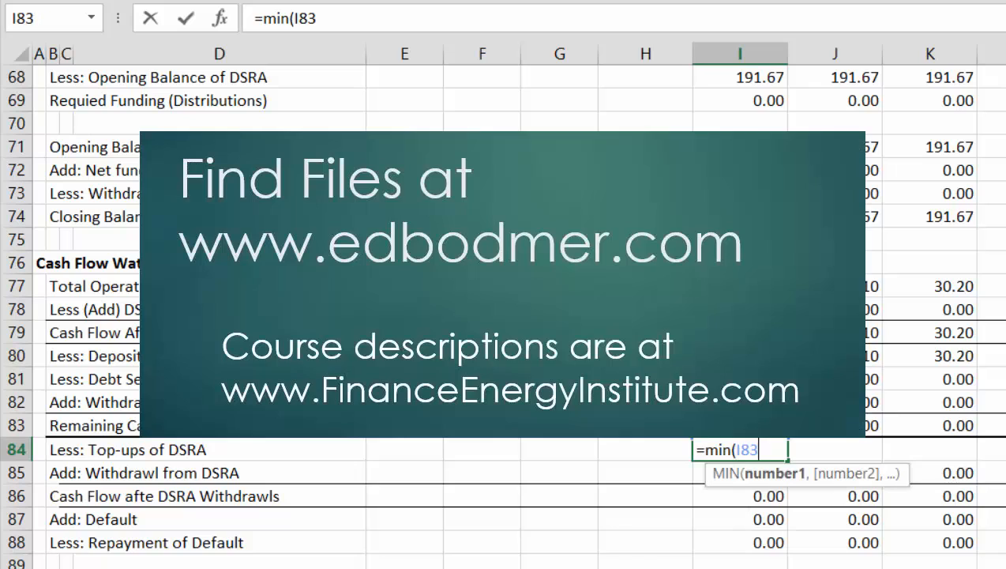
text(,)
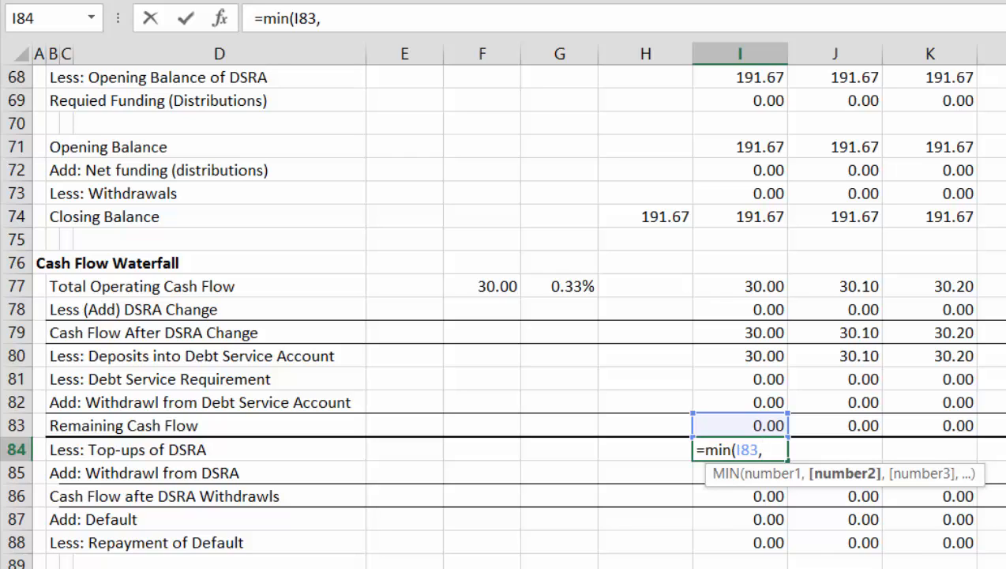
key(Up)
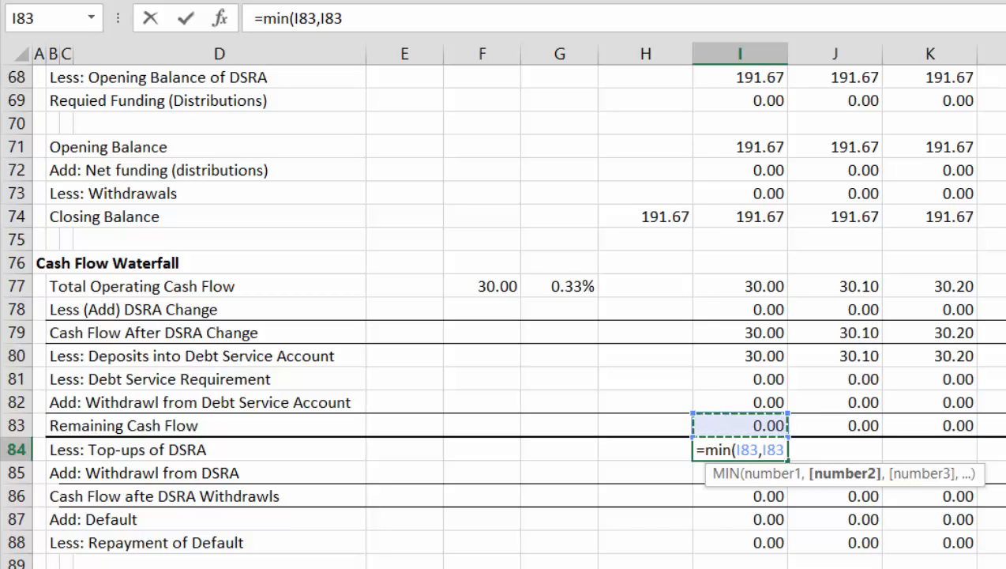
key(BackSpace)
key(BackSpace)
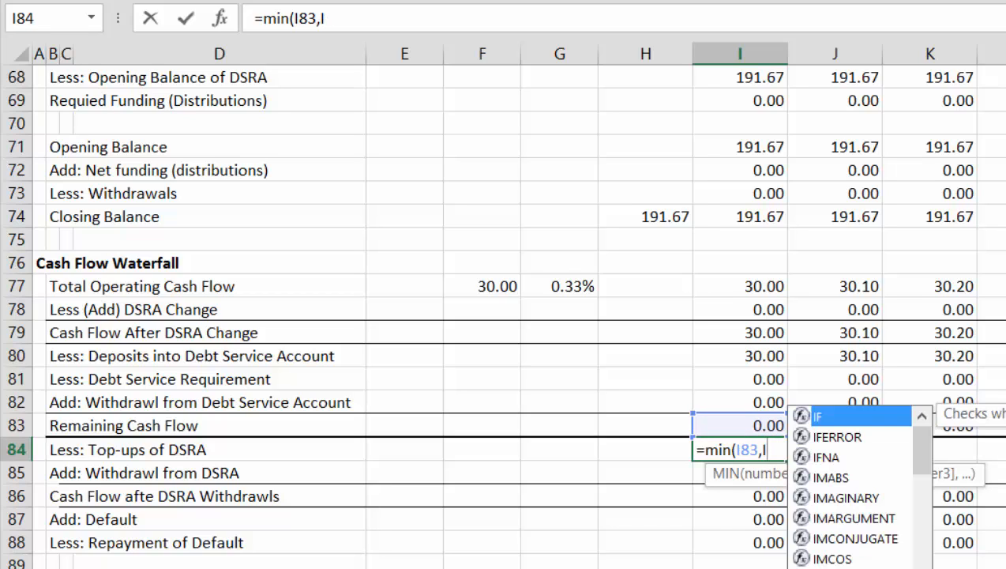
key(Escape)
key(Escape)
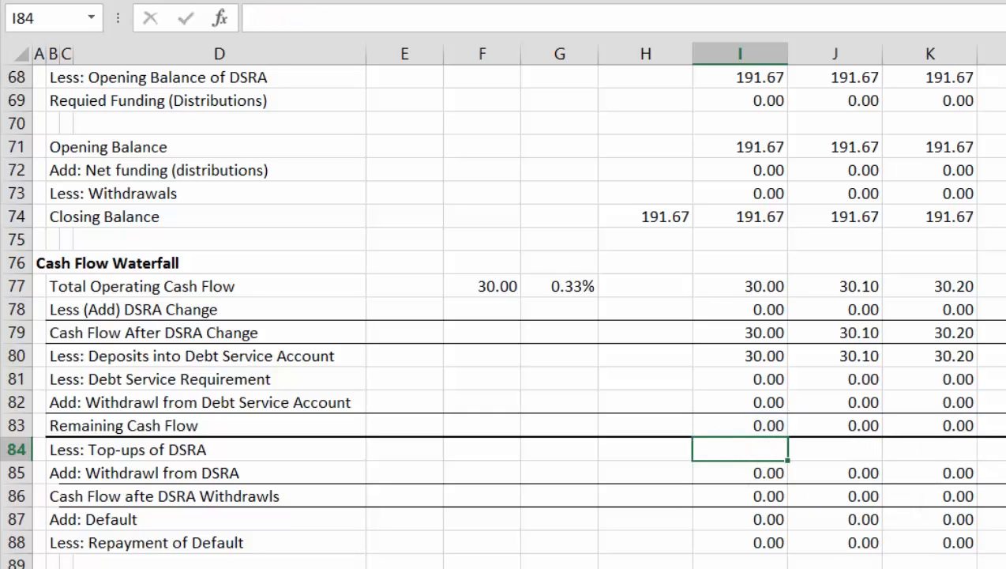
Enter the formula =MAX(I83,0) in cell I84 so the DSRA top-up draws only on positive remaining cash flow.
text(max)
key(BackSpace)
text(-)
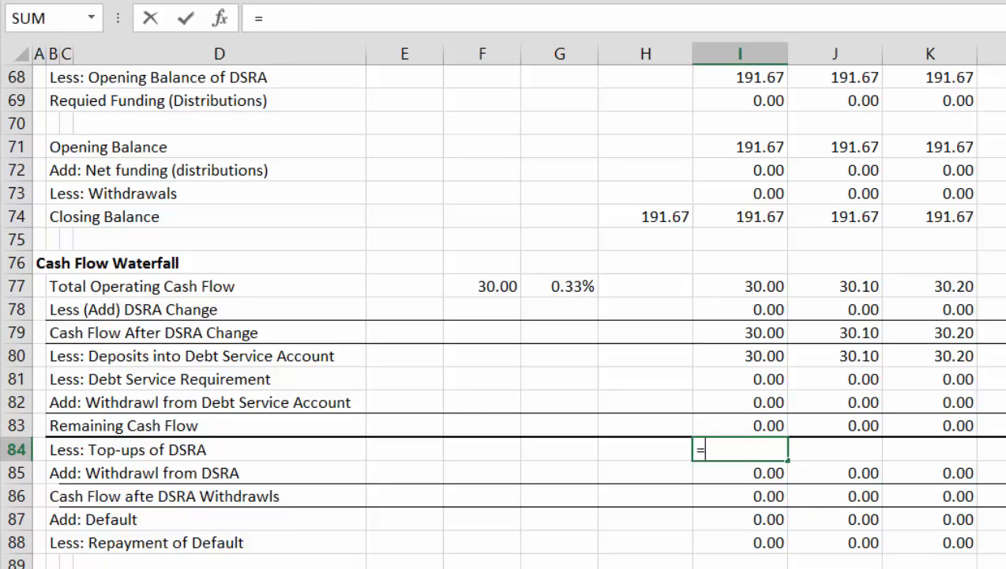
text(max()
key(Up)
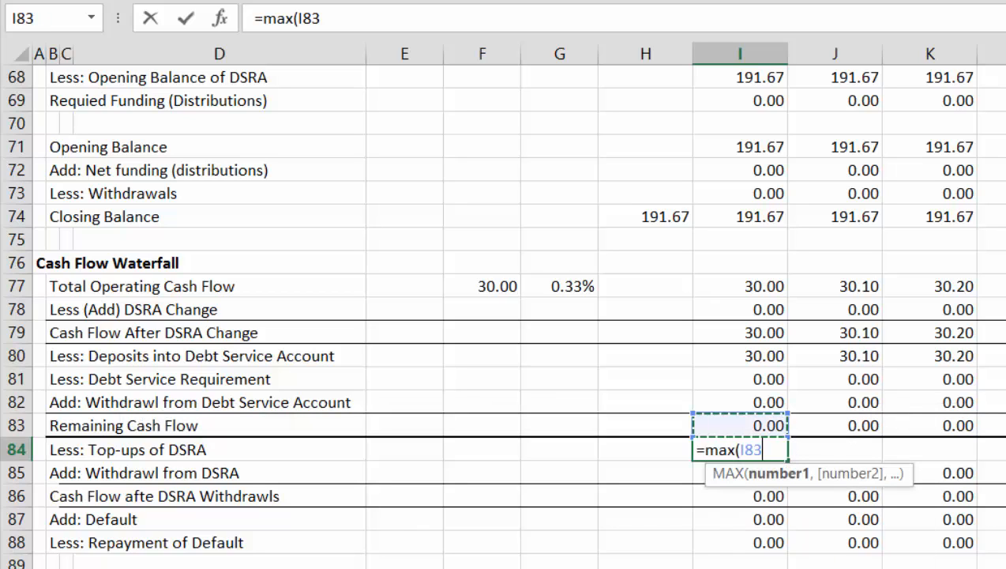
text(,0)
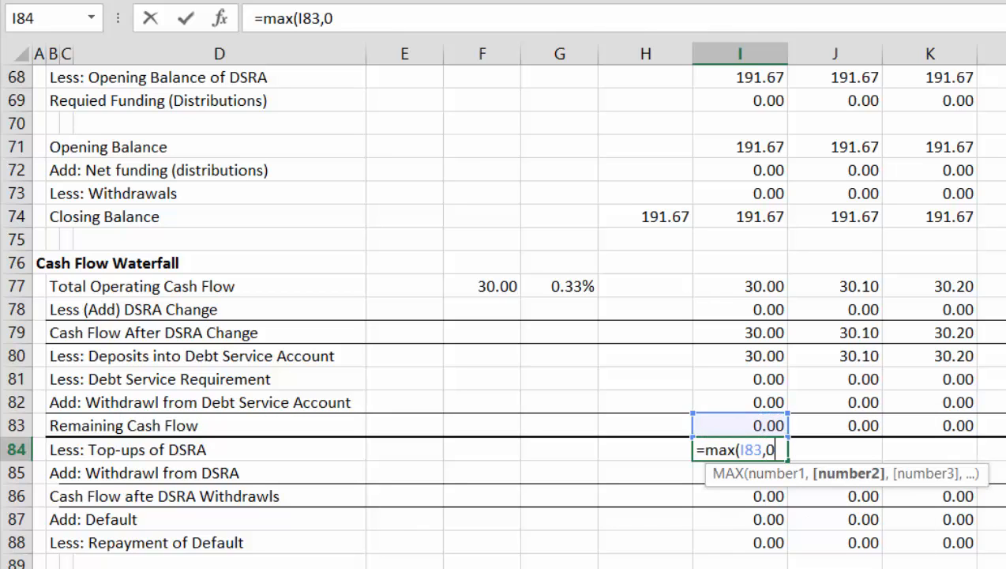
key(Return)
key(Up)
Cap the I84 top-up at the required DSRA funding by changing its formula to =MIN(MAX(I83,0),I69).
key(F2)
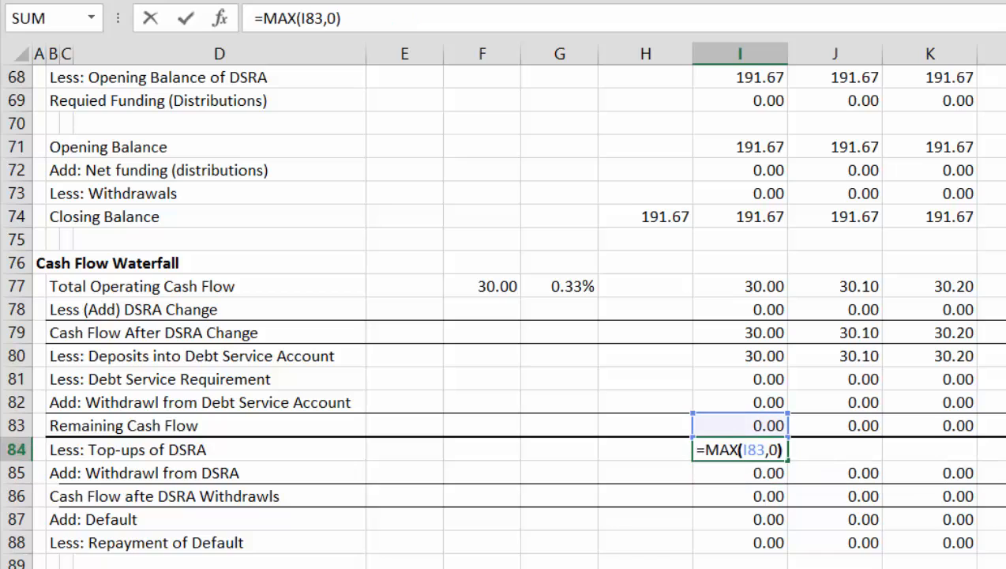
key(Home)
text(mind)
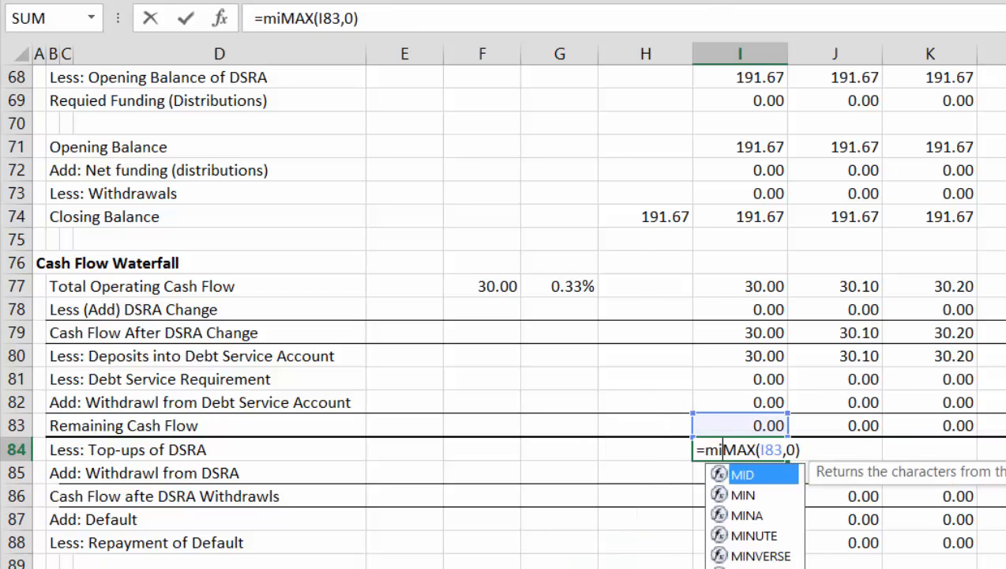
key(BackSpace)
text(()
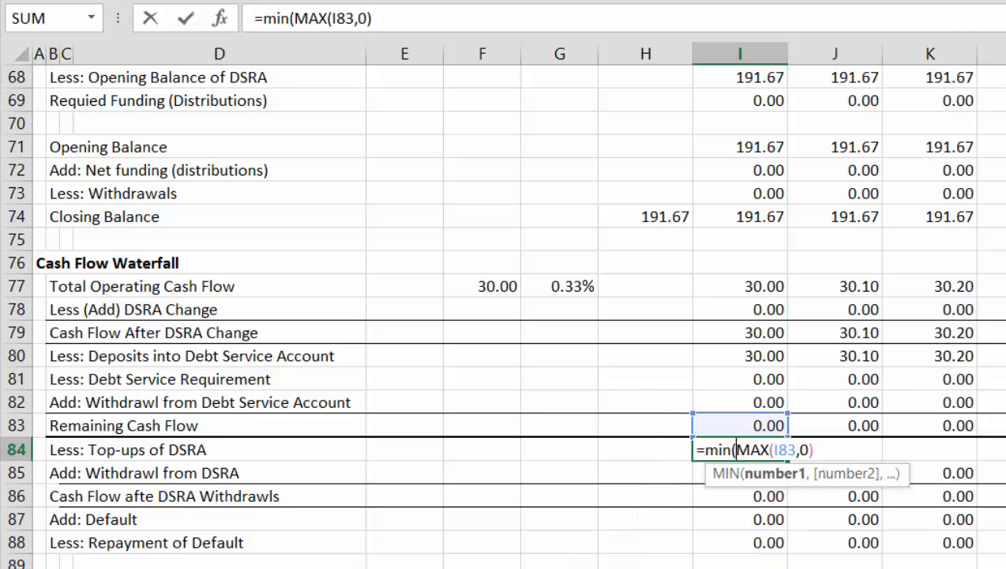
key(Right)
key(Right)
key(Right)
key(Right)
key(Right)
key(Right)
key(Right)
key(Right)
text(,)
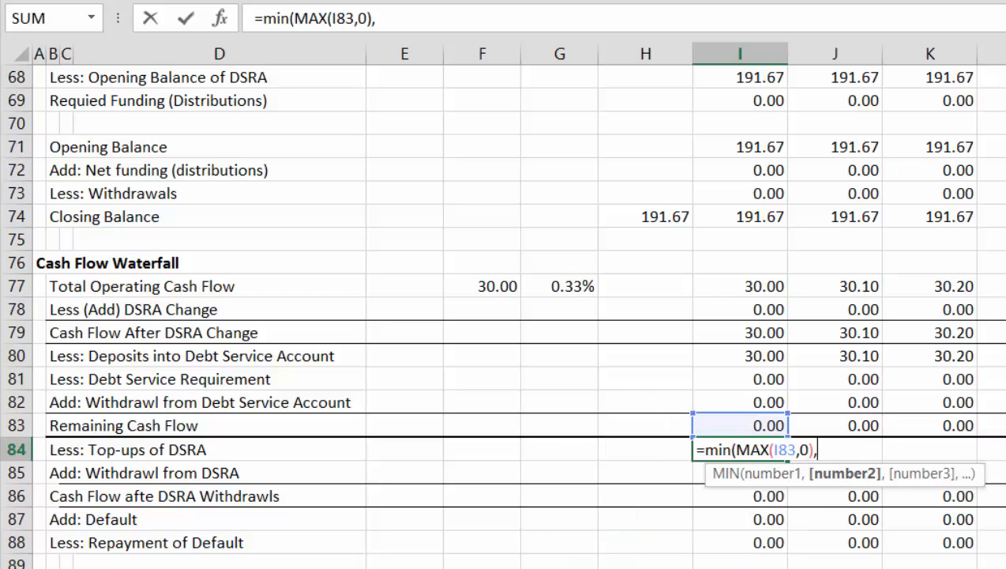
click(724, 187)
key(Up)
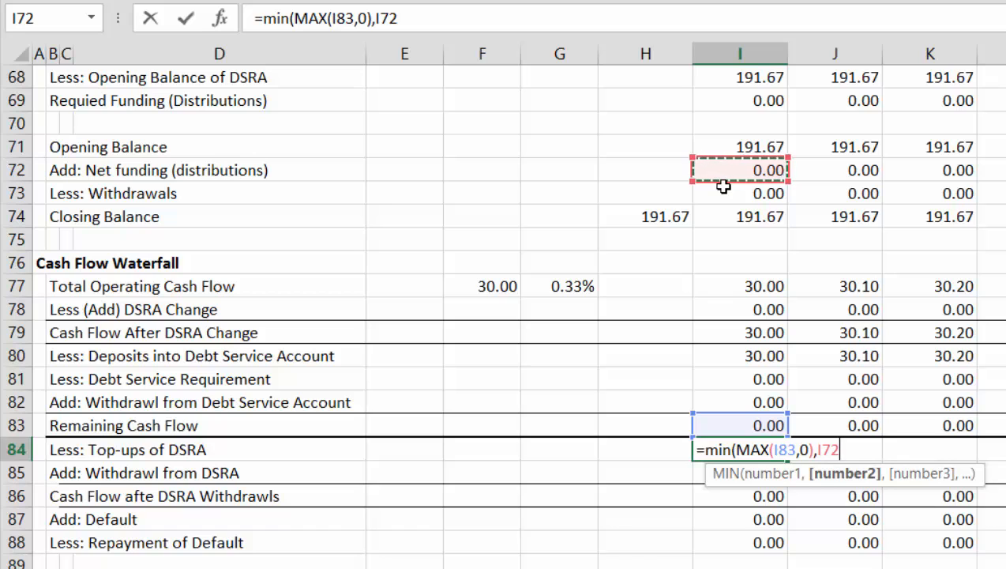
key(Up)
key(Up)
key(Up)
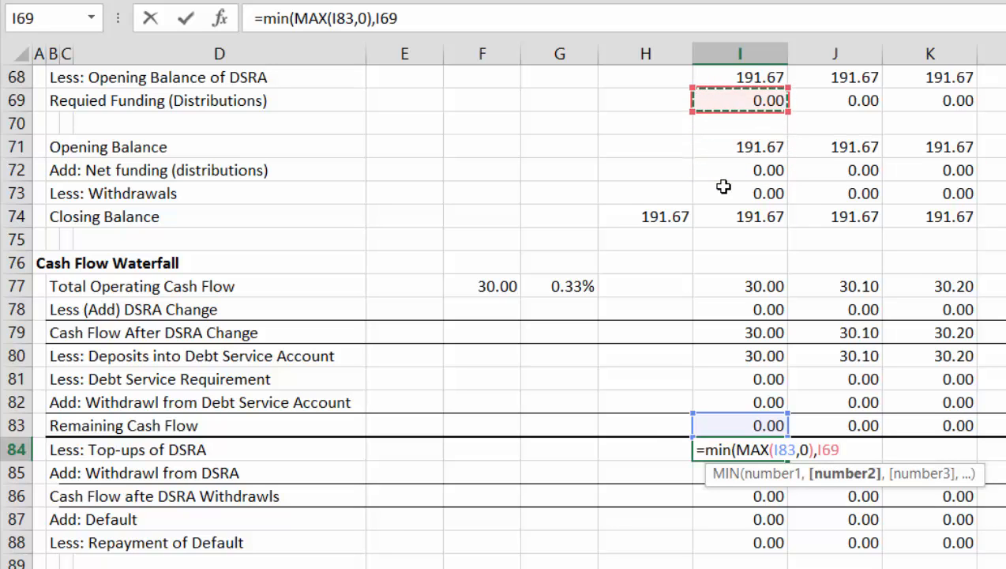
key(Return)
key(Return)
Copy the I84 top-up formula across all the monthly columns of the Less: Top-ups of DSRA row.
key(Up)
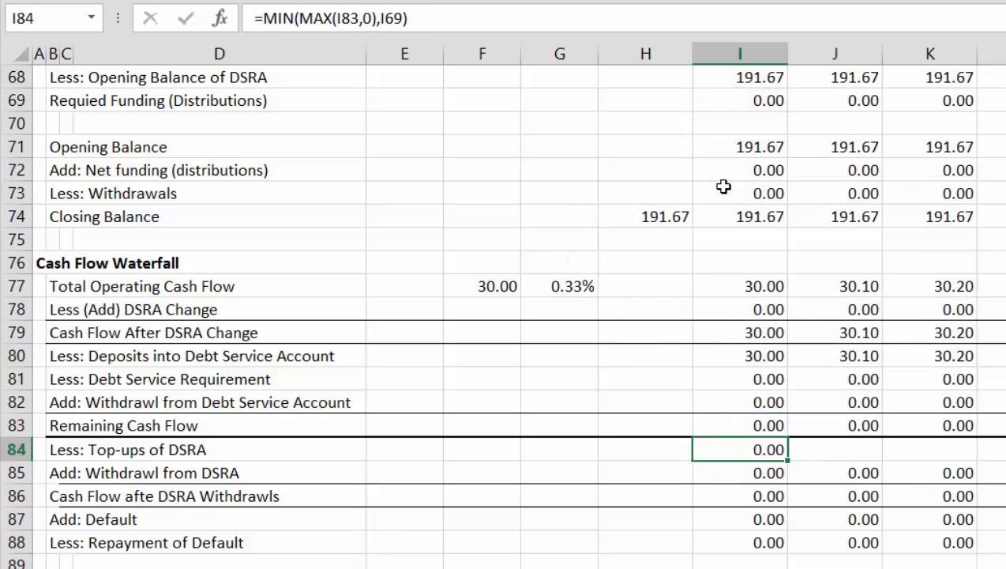
key(shift+Right)
key(shift+Right)
key(ctrl+r)
Change the Less (Add) DSRA Change formula in I78 to =MIN(I69,0) and copy it across the row.
key(Up)
key(Up)
key(Up)
key(Up)
key(Up)
key(Up)
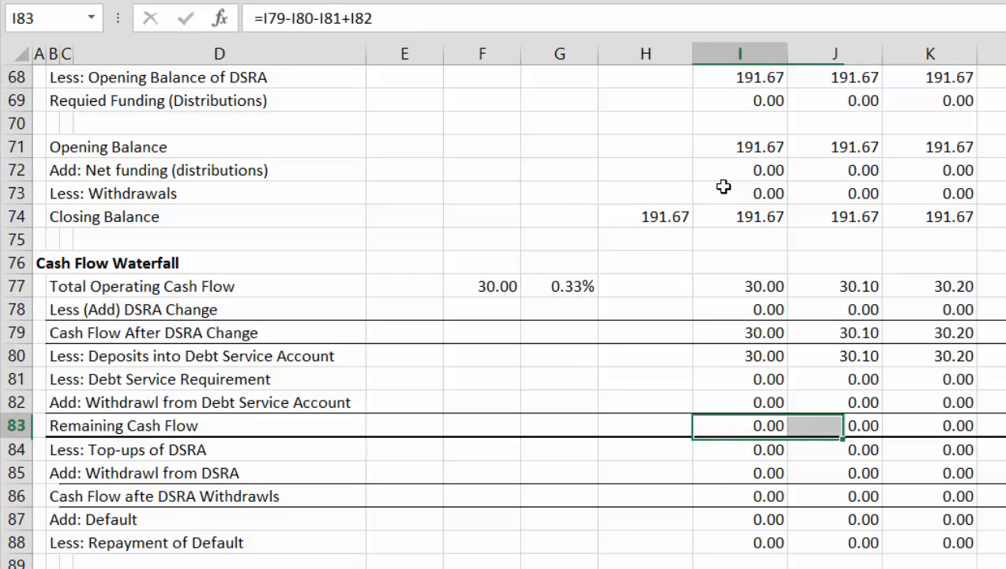
key(F2)
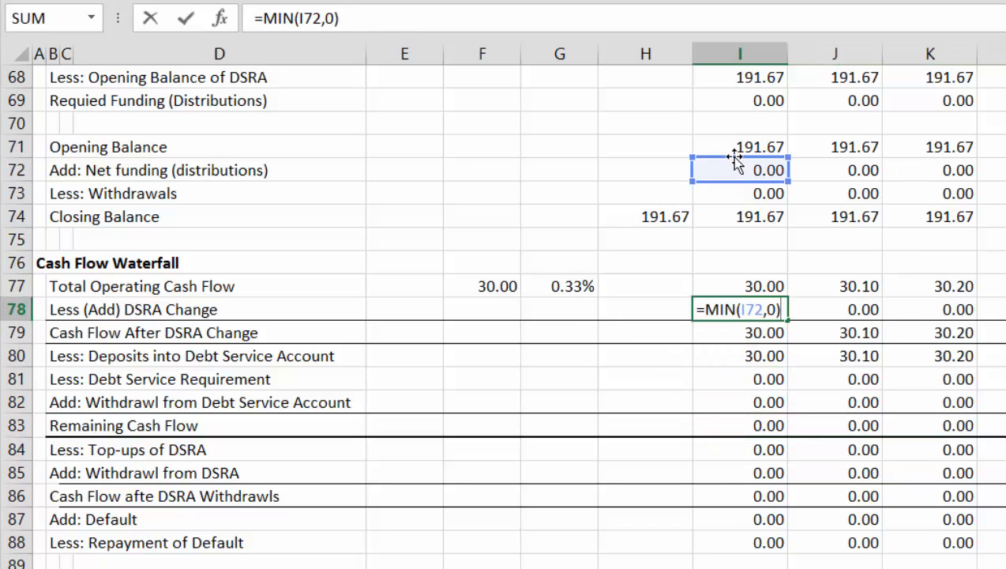
drag(735, 164, 755, 117)
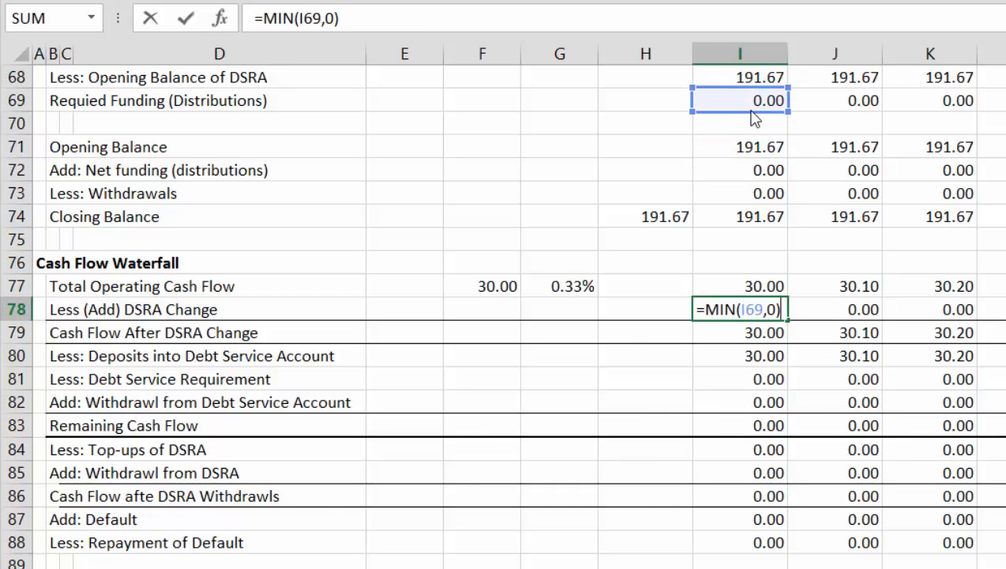
key(Return)
key(Up)
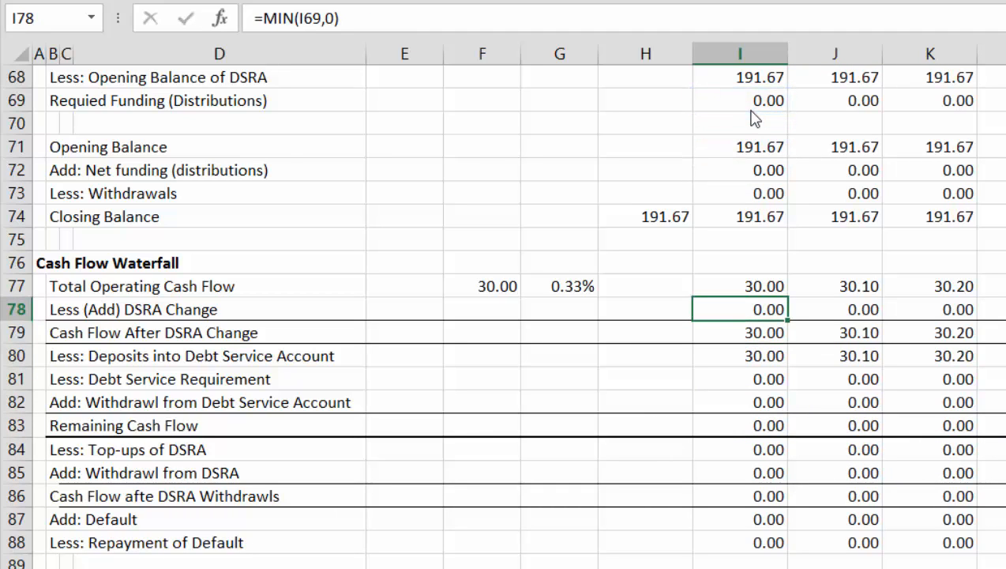
key(ctrl+shift+Right)
key(Left)
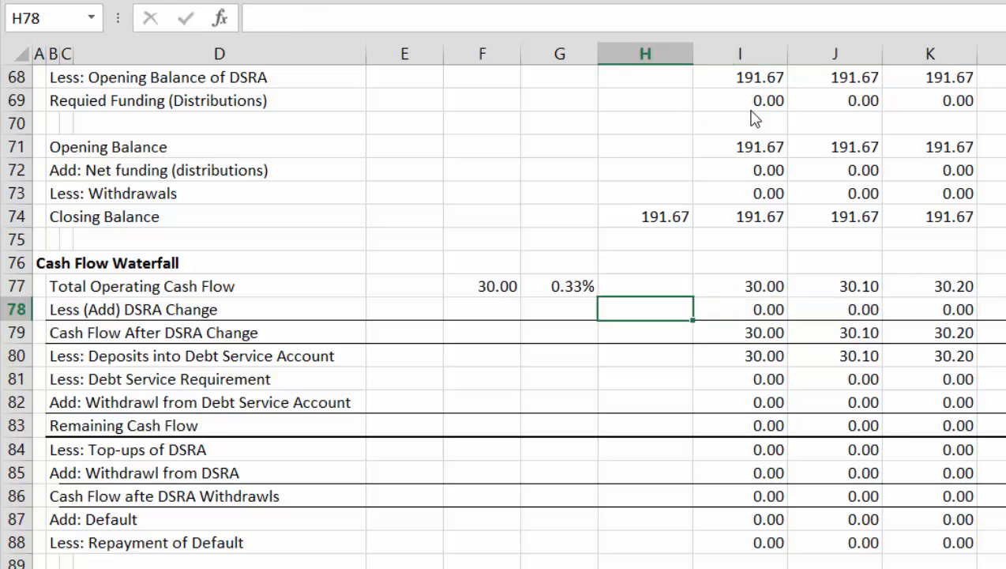
Replace the Add: Net funding (distributions) formula in I72 with =I78+I84 and copy it across the row.
key(Left)
key(Up)
key(Up)
key(Up)
key(Up)
key(Up)
key(Right)
key(Right)
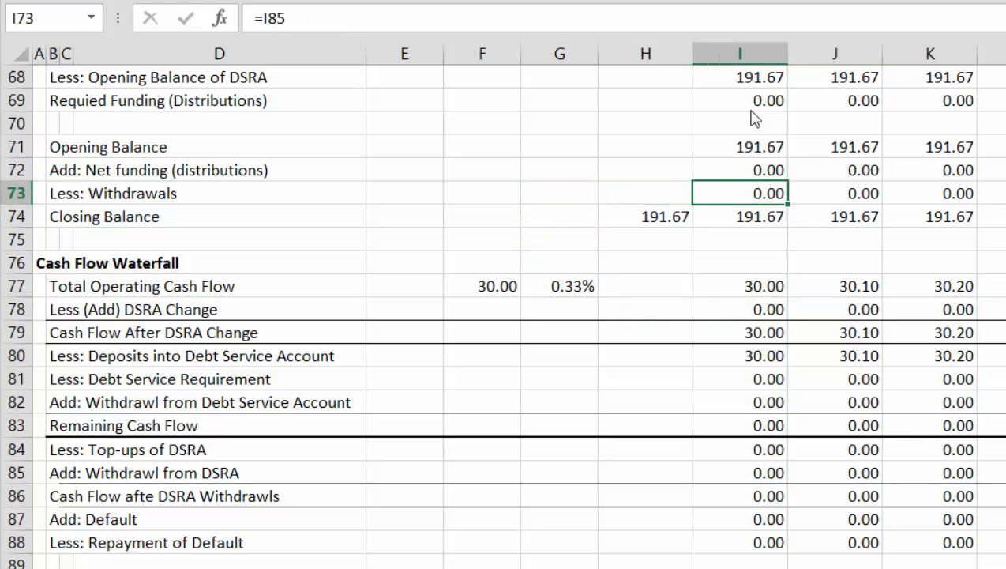
key(Up)
key(F2)
key(Escape)
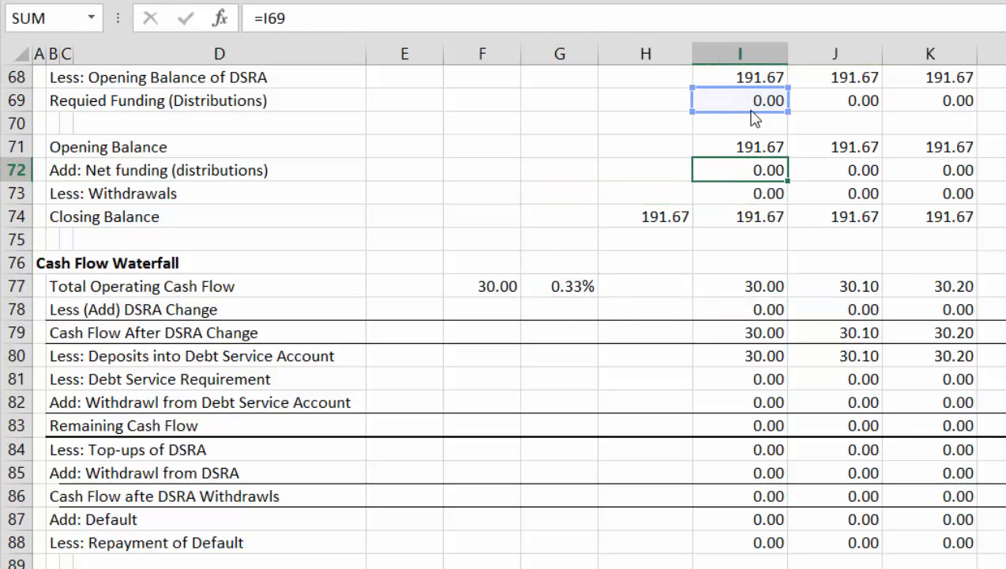
text(=)
key(Down)
key(Down)
key(Down)
key(Down)
key(Down)
key(Down)
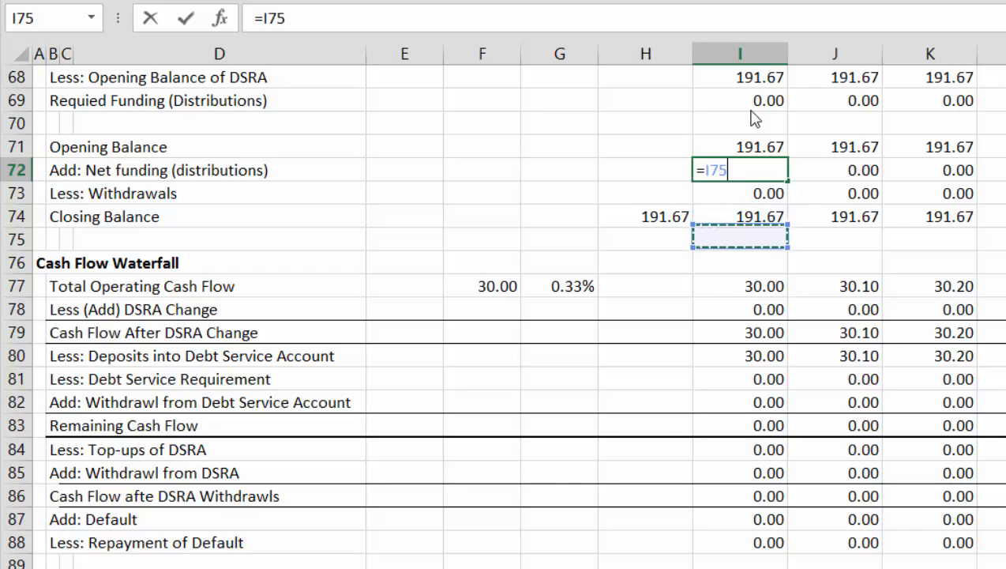
text(+)
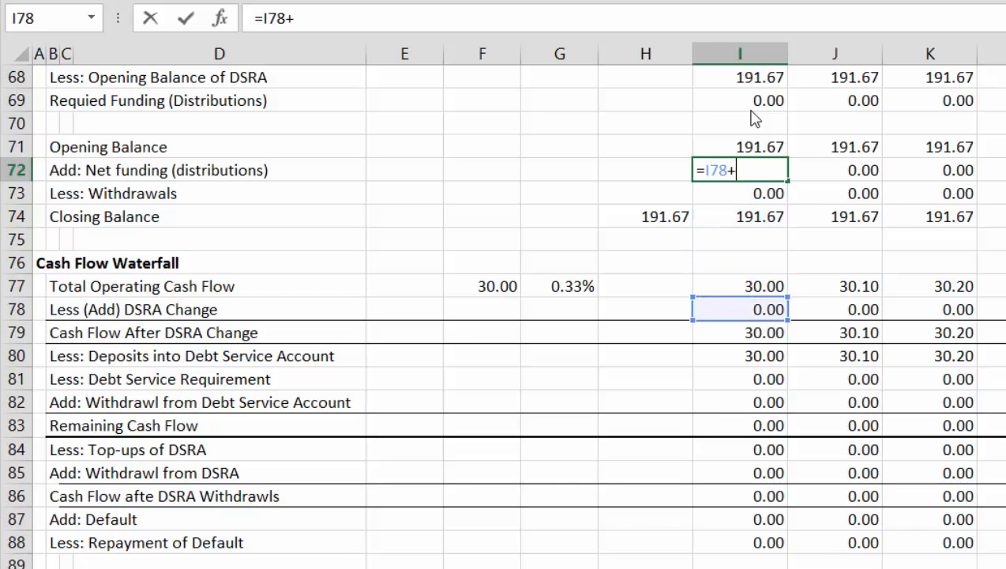
key(Down)
key(Down)
key(Down)
key(Down)
key(Down)
key(Down)
key(Down)
key(Down)
key(Down)
key(Down)
key(Down)
key(Down)
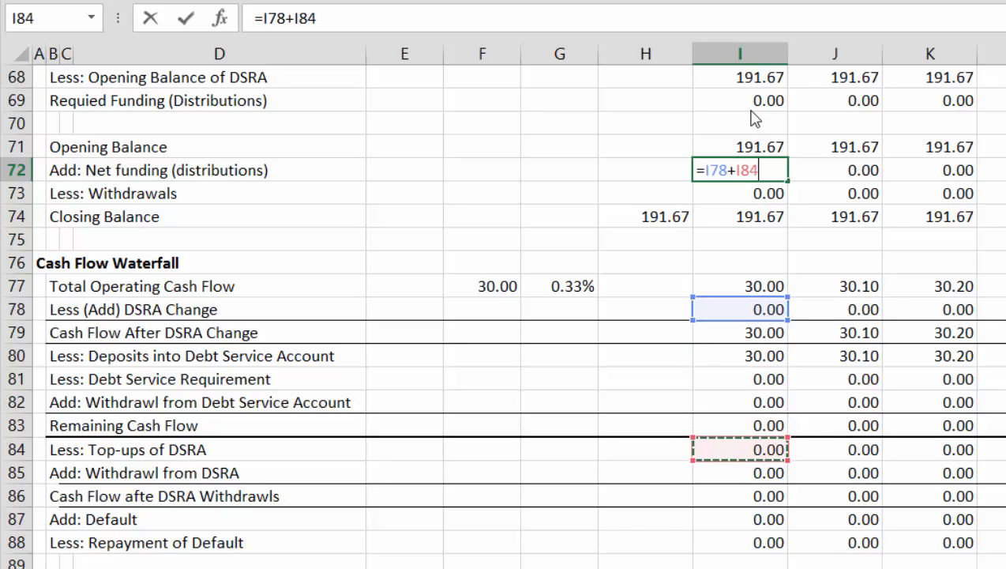
key(Return)
key(Up)
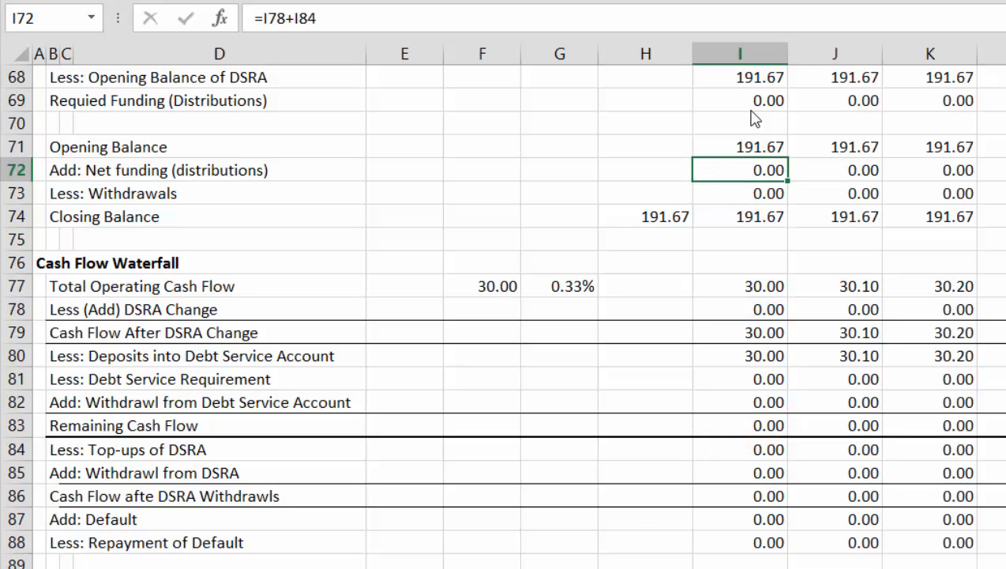
key(ctrl+shift+Right)
Examine the copied net funding formulas and values along row 72 through the first debt payment periods.
key(Right)
key(Right)
key(Right)
key(Right)
key(Right)
key(Right)
key(Right)
key(Right)
key(Right)
key(Right)
key(Right)
key(Right)
key(Right)
key(Right)
key(Right)
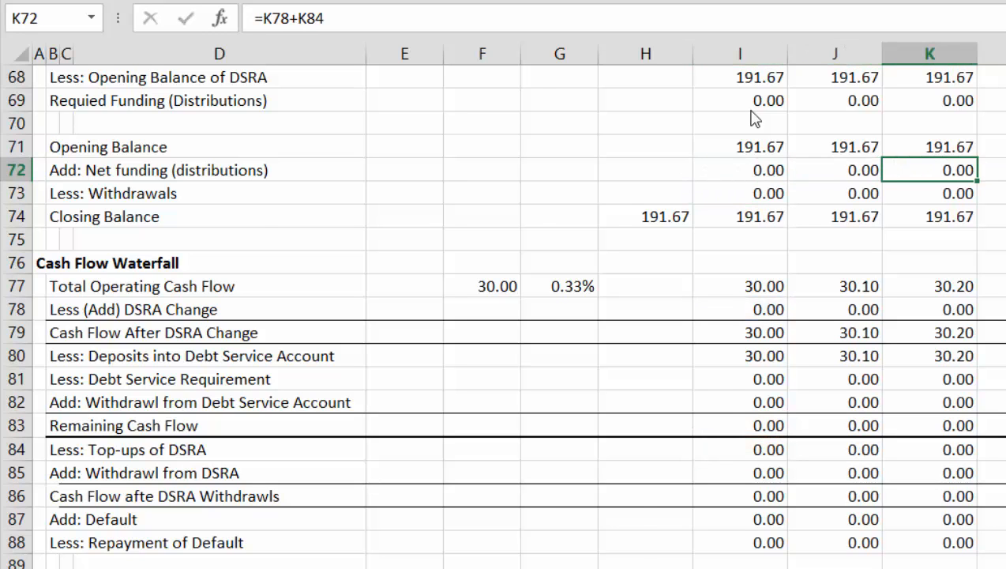
key(Left)
key(Left)
key(Left)
key(Left)
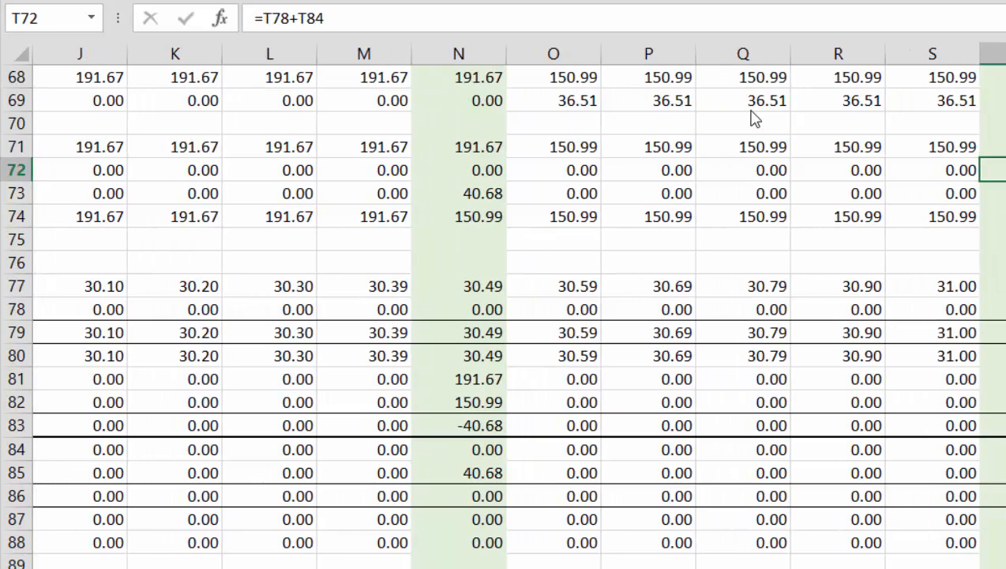
key(Right)
key(Right)
key(Left)
key(Left)
key(Left)
key(Right)
Examine the Less: Top-ups of DSRA values along row 84 from column T through the columns around AM.
key(Down)
key(Down)
key(Down)
key(Down)
key(Down)
key(Down)
key(Down)
key(Down)
key(Down)
key(Down)
key(Down)
key(Down)
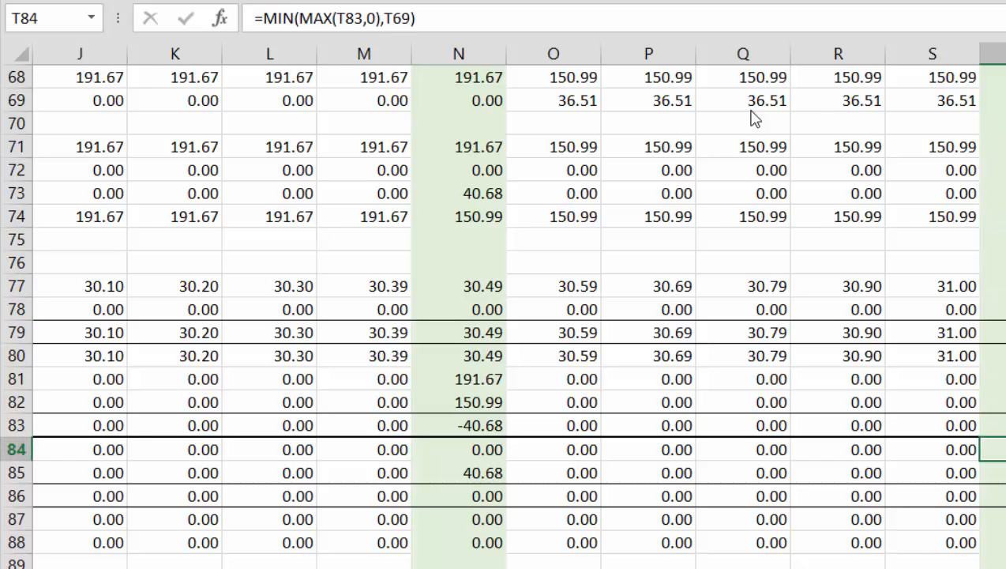
key(Right)
key(Right)
key(Right)
key(Right)
key(Right)
key(Right)
key(Right)
key(Right)
key(Right)
key(Right)
key(Right)
key(Right)
key(Right)
key(Right)
key(Right)
key(Right)
key(Right)
key(Right)
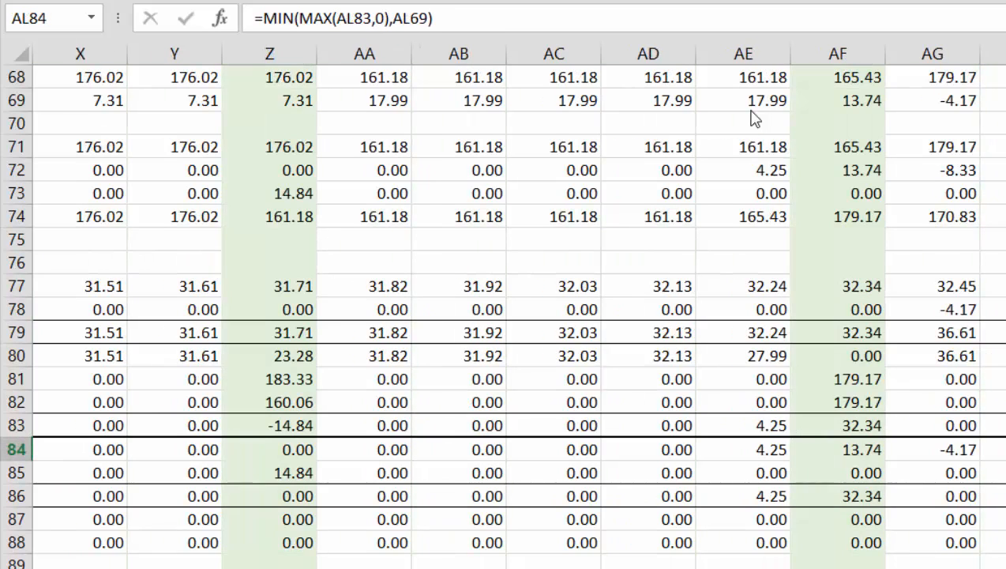
key(Left)
key(Right)
key(Right)
key(Right)
key(Left)
key(Left)
key(Left)
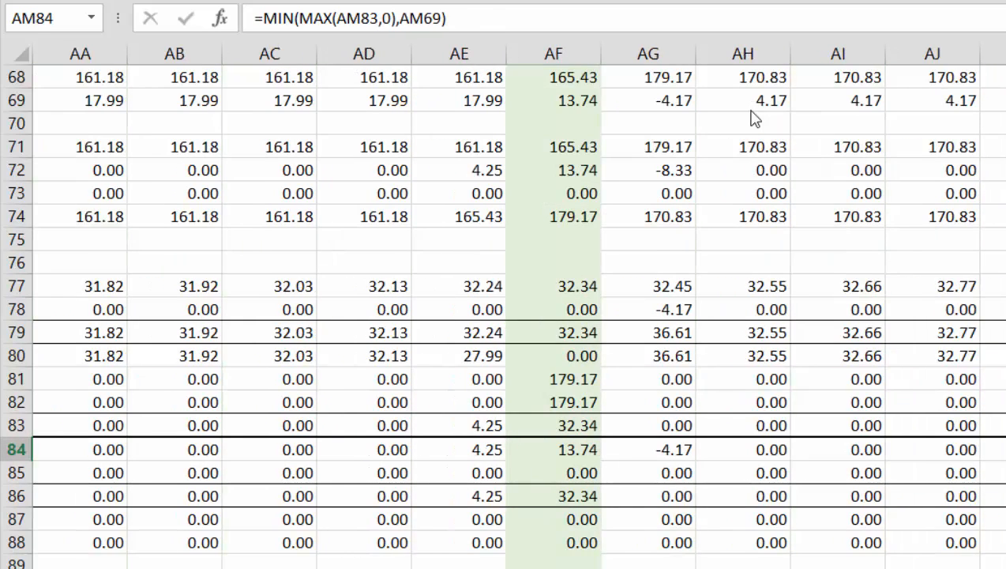
Change the Cash Flow after DSRA Withdrawals formula in I86 to =I83+I85-I84 and copy it across the row.
key(Left)
key(Left)
key(Left)
key(Left)
key(Left)
key(Left)
key(Left)
key(Left)
key(Left)
key(Left)
key(Left)
key(Left)
key(Left)
key(Left)
key(Left)
key(Left)
key(Left)
key(Left)
key(Left)
key(Left)
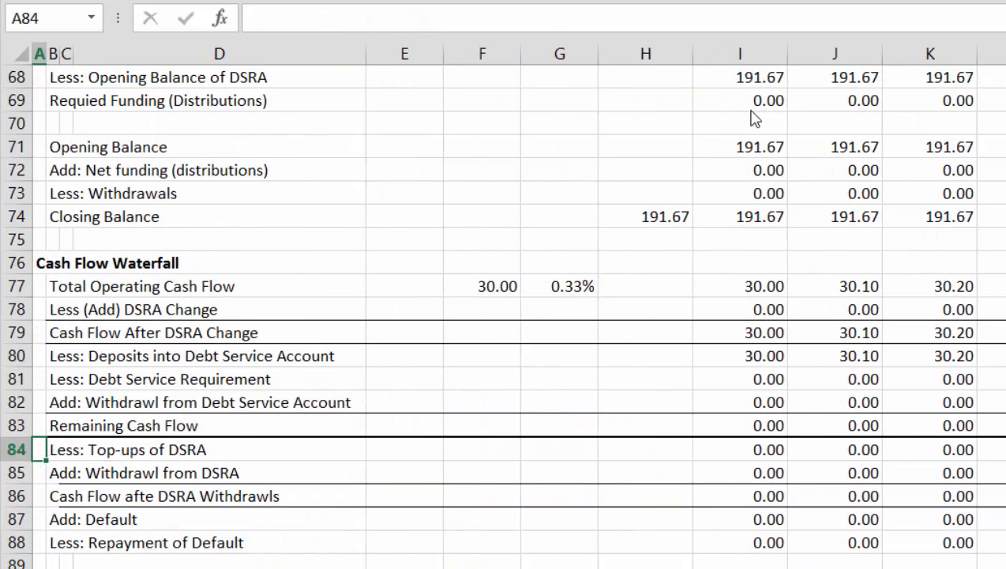
key(Down)
key(Down)
key(Right)
key(Right)
key(Right)
key(Right)
key(Right)
key(Right)
key(Right)
key(Right)
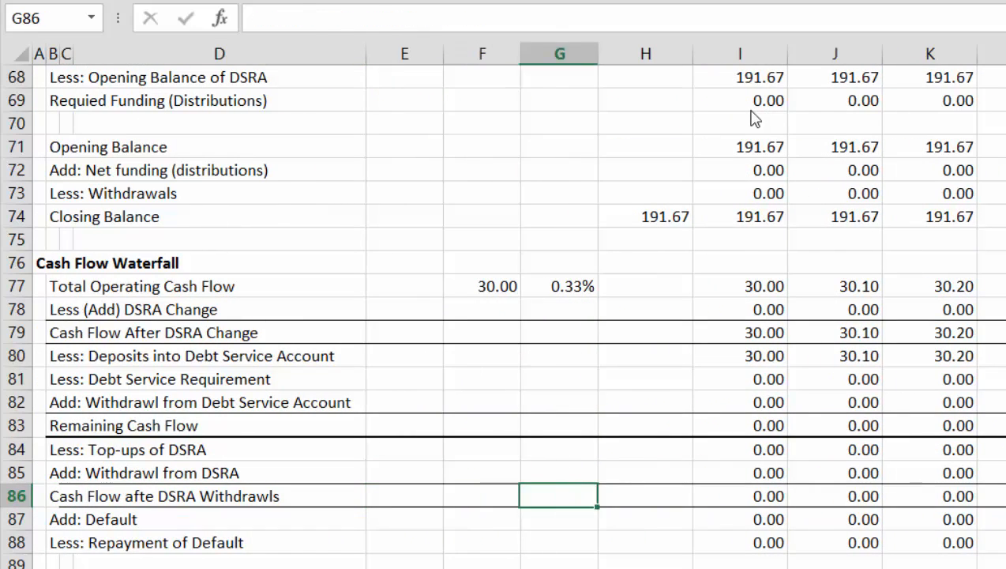
key(F2)
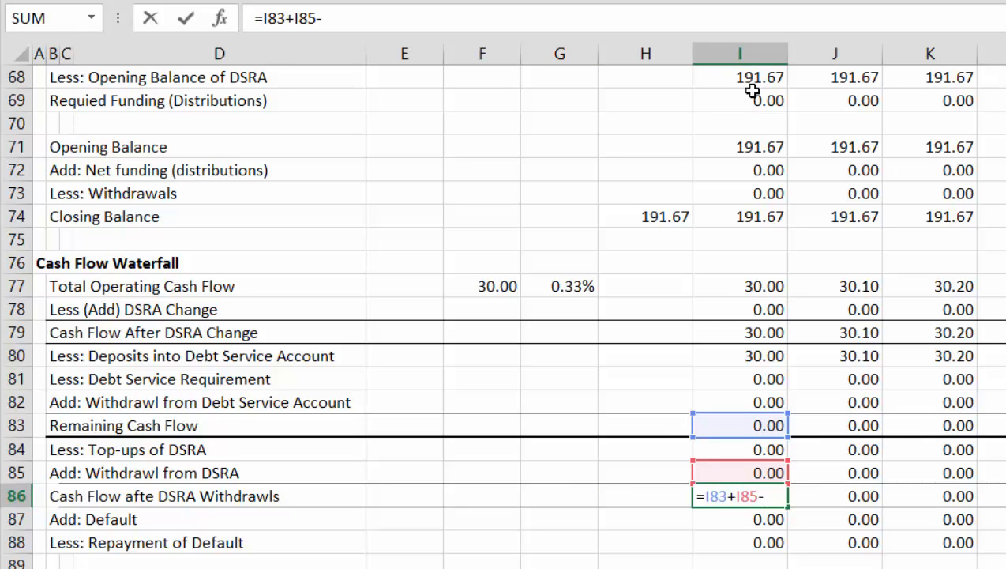
click(742, 444)
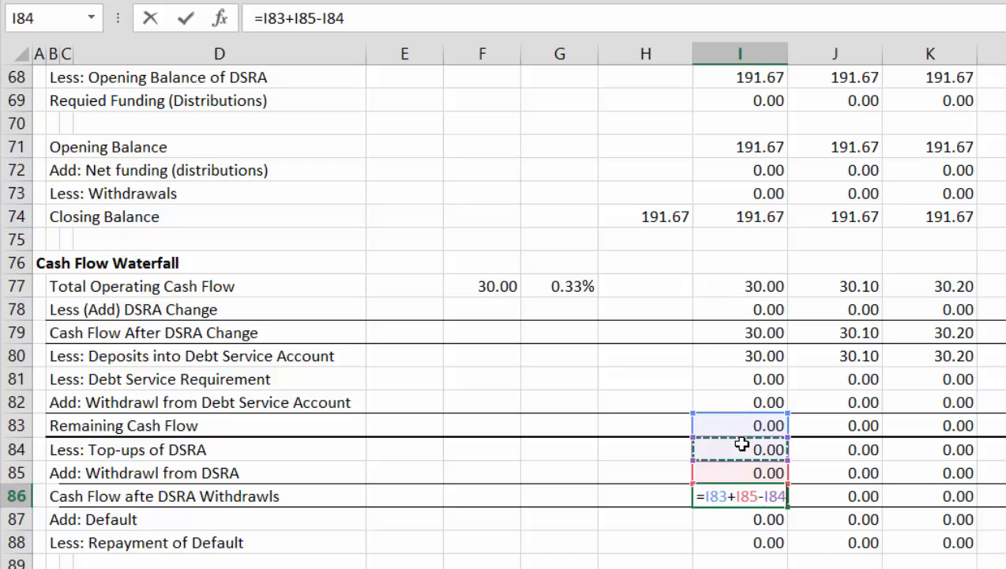
key(Return)
key(Up)
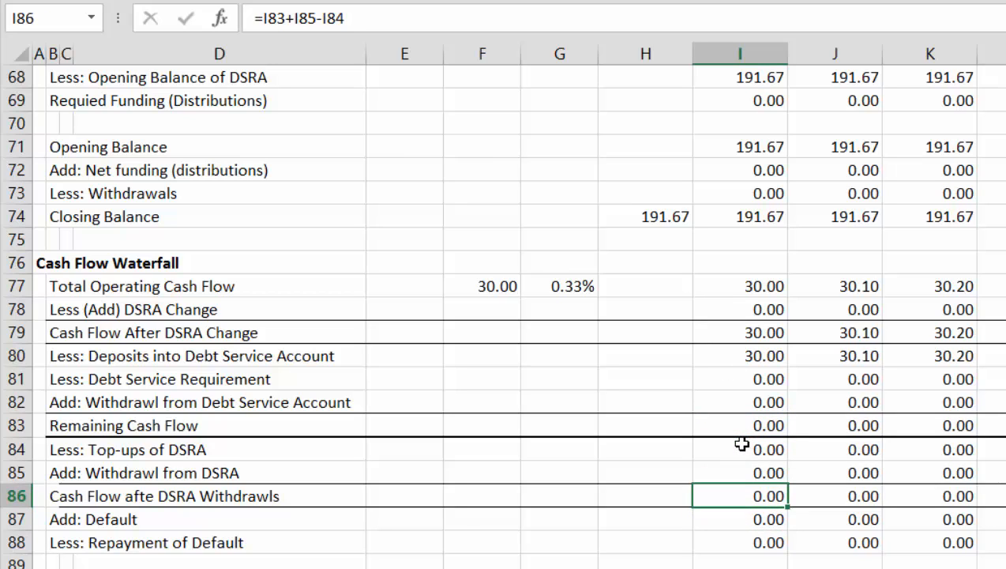
key(ctrl+shift+Right)
Examine the copied cash flow after DSRA withdrawals formulas and values along row 86 out to about column Z.
key(Right)
key(Right)
key(Right)
key(Right)
key(Right)
key(Right)
key(Right)
key(Right)
key(Right)
key(Right)
key(Right)
key(Right)
key(Right)
key(Right)
key(Right)
key(Right)
key(Right)
key(Right)
key(Right)
key(Right)
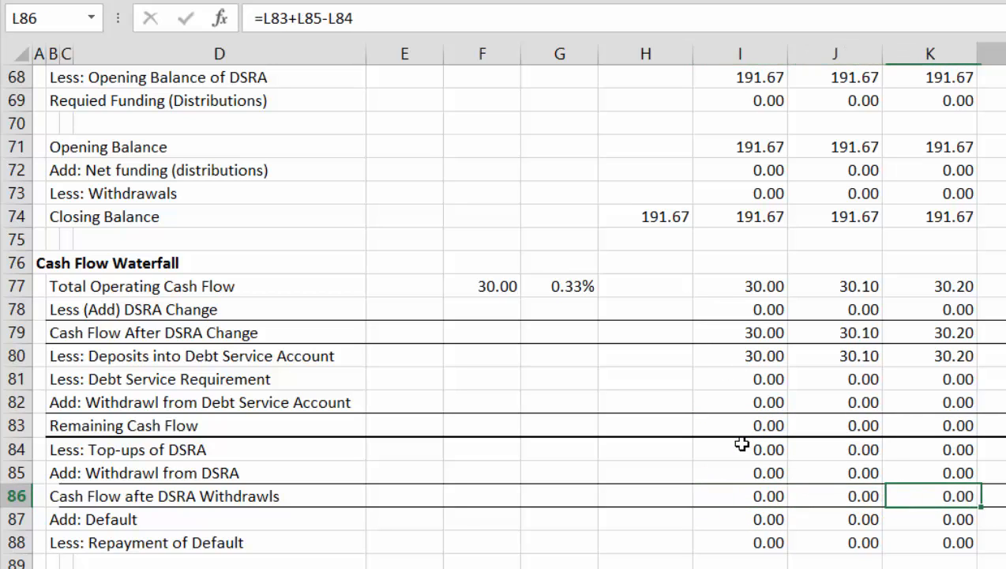
key(Left)
key(Left)
key(Left)
key(Left)
key(Left)
key(Left)
key(Left)
key(Left)
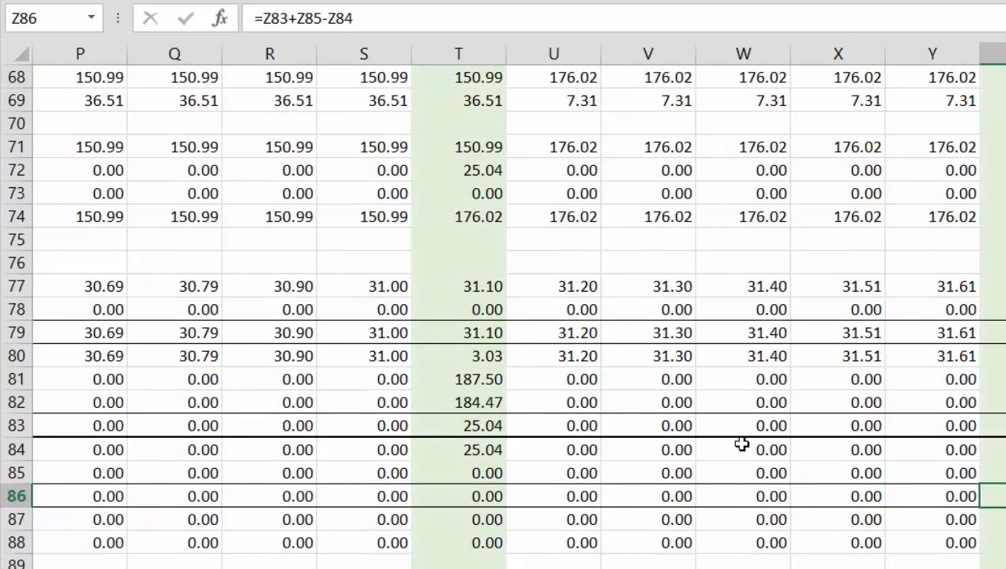
key(Left)
key(Left)
key(Left)
key(Left)
key(Left)
key(Left)
key(Left)
key(Left)
key(Left)
key(Left)
key(Left)
key(Left)
key(Left)
key(Left)
key(Left)
key(Left)
key(Left)
key(Left)
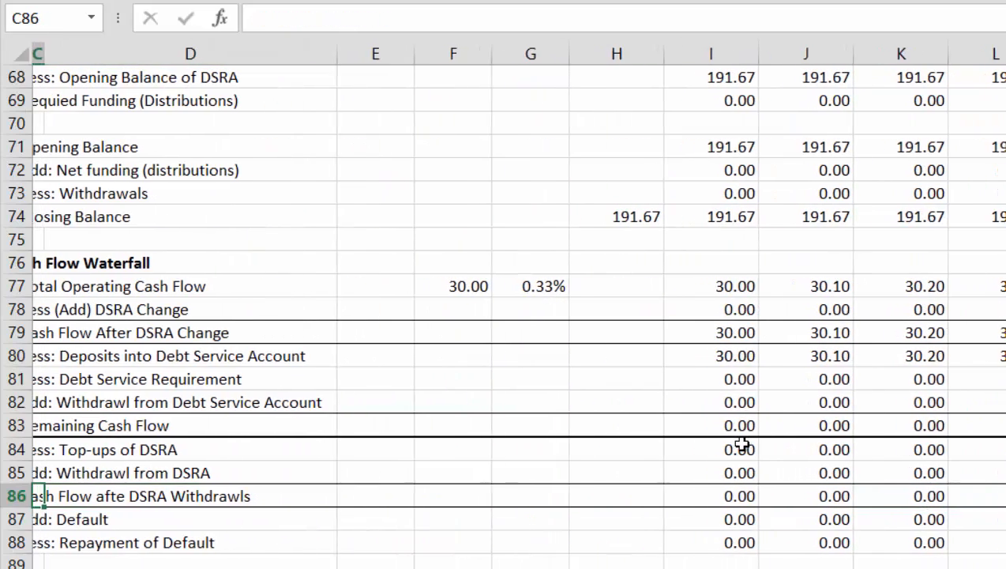
Examine the Add: Withdrawal from DSRA formulas and values along row 85 through the payment period in column T.
key(Up)
key(Up)
key(Right)
key(Right)
key(Right)
key(Right)
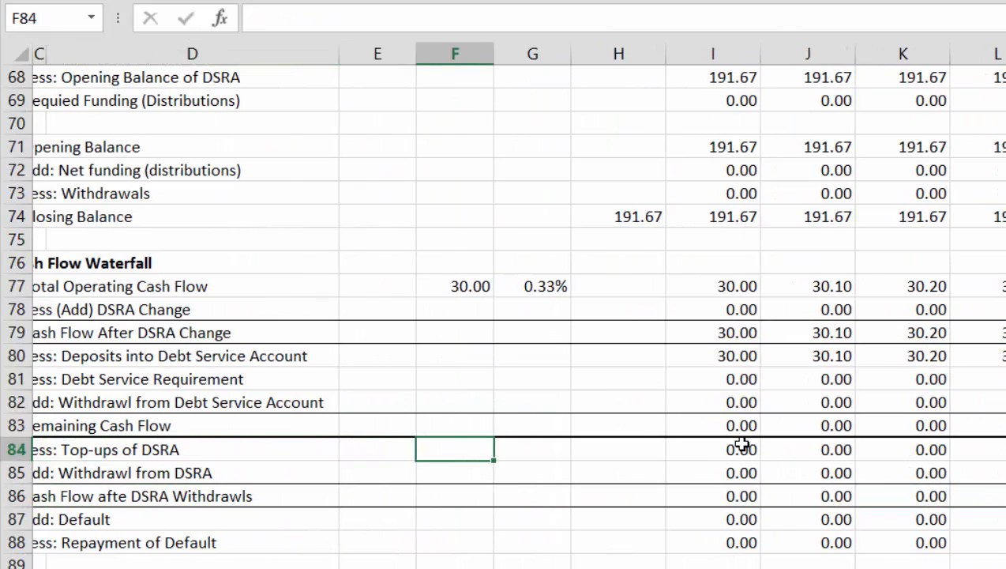
key(Down)
key(Right)
key(Right)
key(Right)
key(Right)
key(Right)
key(Right)
key(Right)
key(Right)
key(Right)
key(Right)
key(Right)
key(Right)
key(Right)
key(Right)
key(Right)
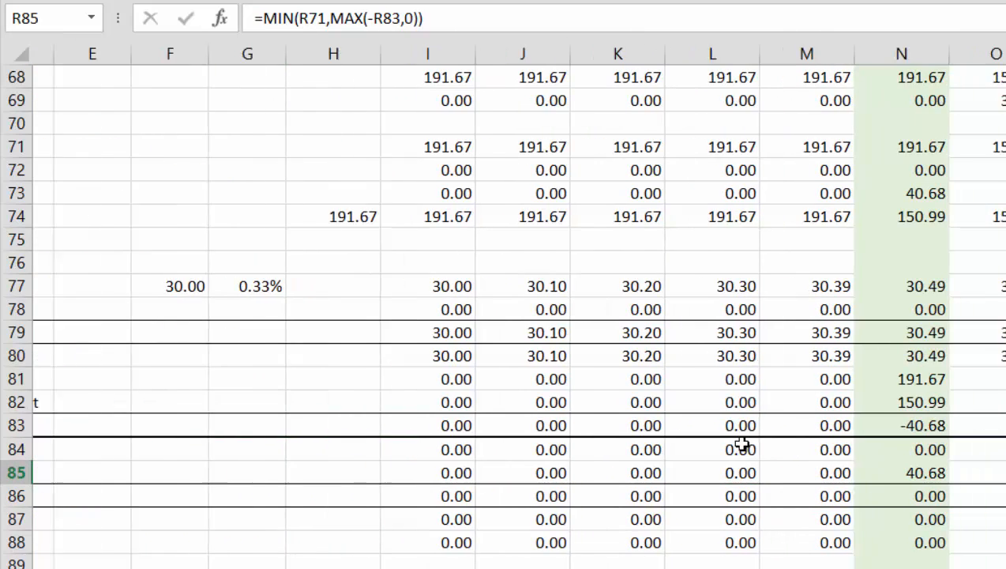
key(Left)
key(Left)
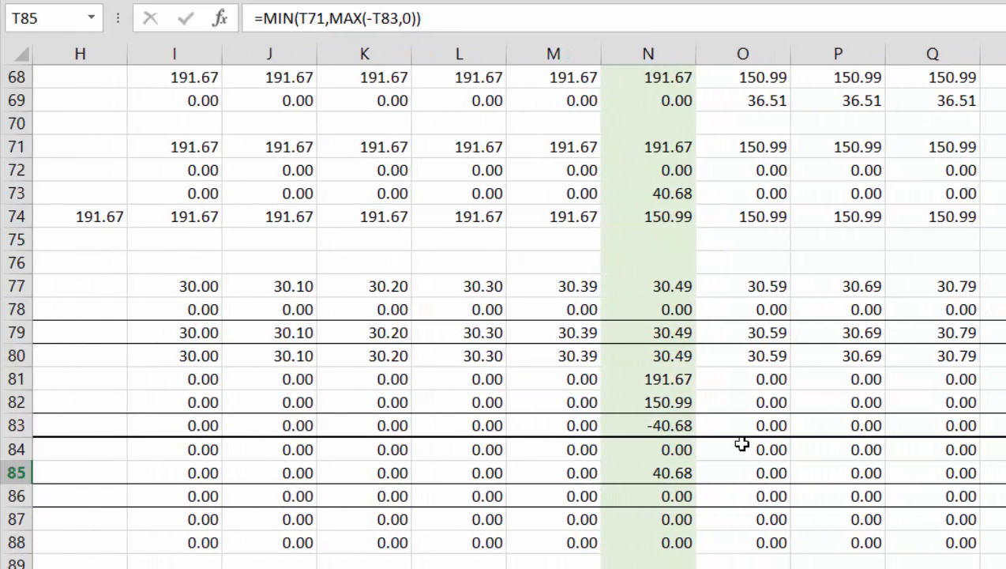
Compare Remaining Cash Flow in row 83 with the DSRA top-ups in row 84 for the payment periods in columns T and Z.
key(Up)
key(Left)
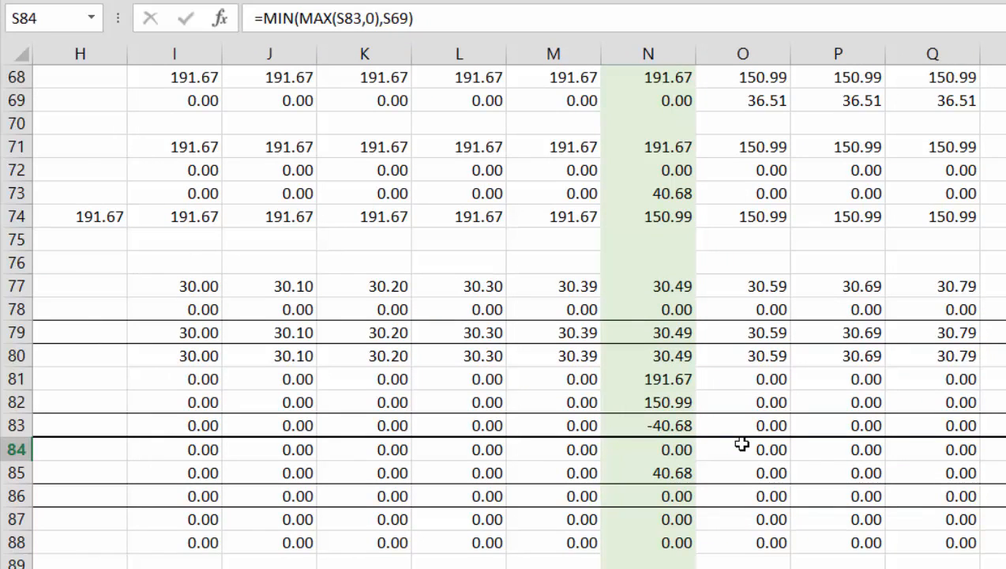
key(Up)
key(Right)
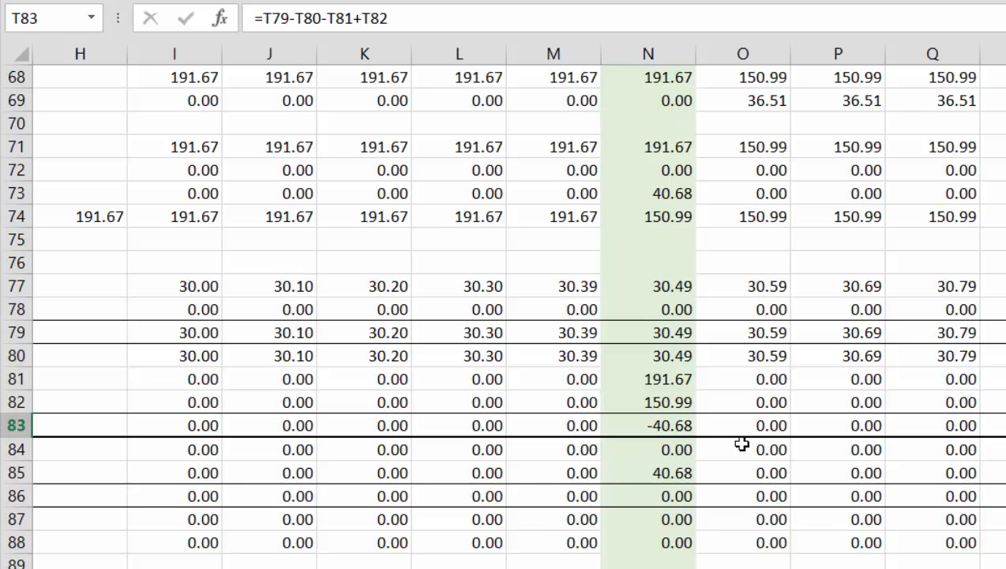
key(Right)
key(Right)
key(Right)
key(Down)
key(Right)
key(Right)
key(Right)
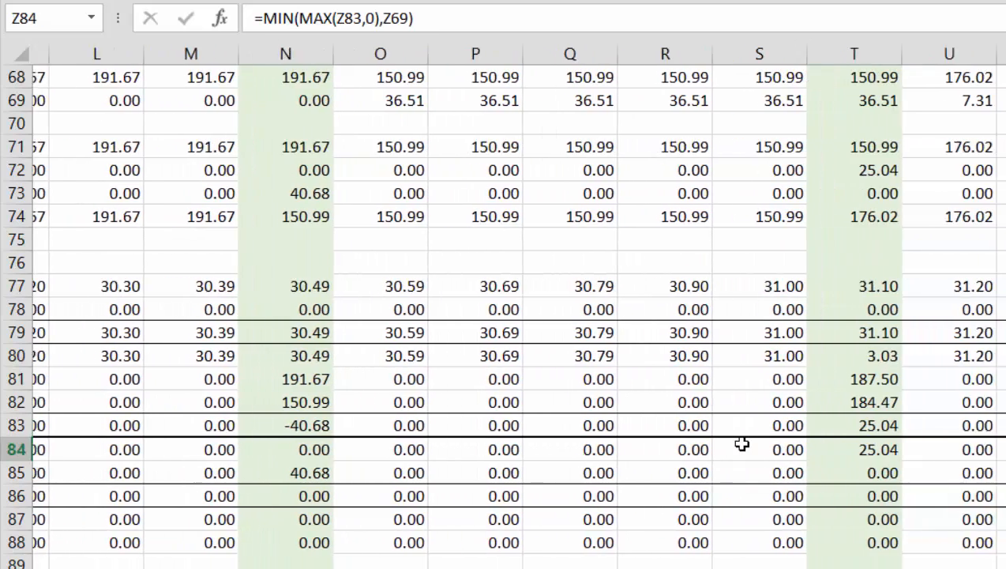
key(Right)
key(Up)
key(Left)
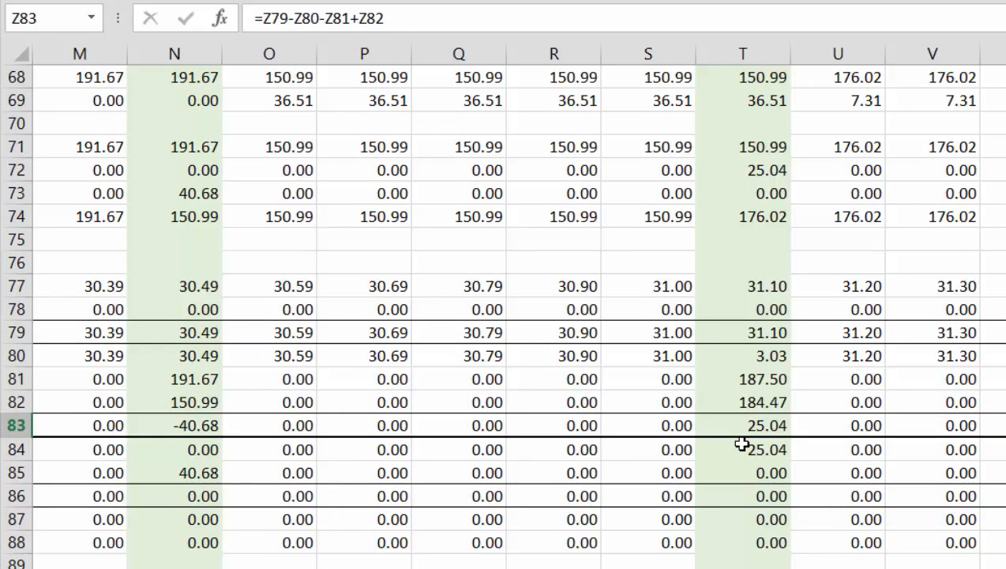
key(Down)
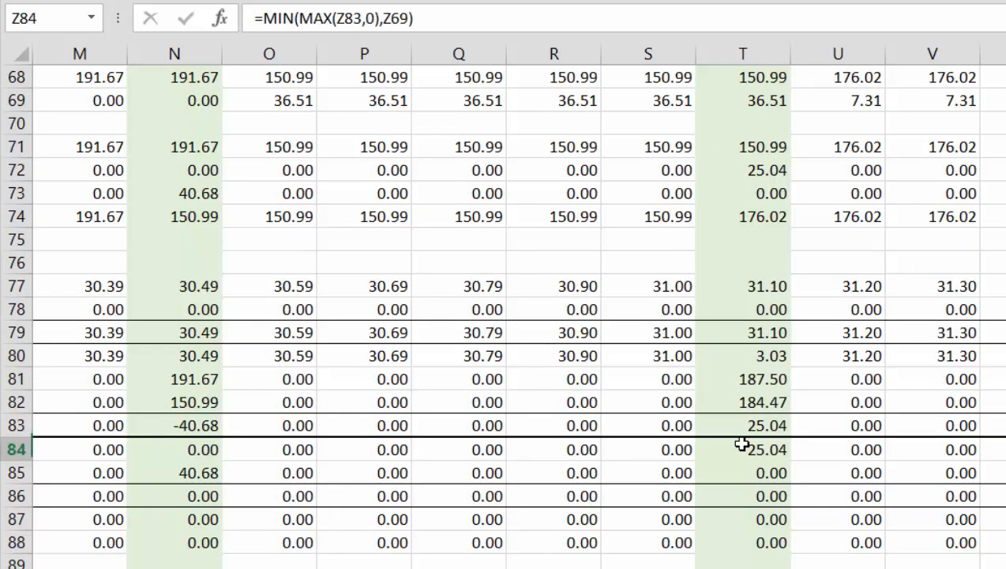
Examine the Add: Withdrawal from DSRA formulas and values in row 85 from column Z out to about column AL.
key(Down)
key(Right)
key(Right)
key(Right)
key(Right)
key(Right)
key(Right)
key(Right)
key(Right)
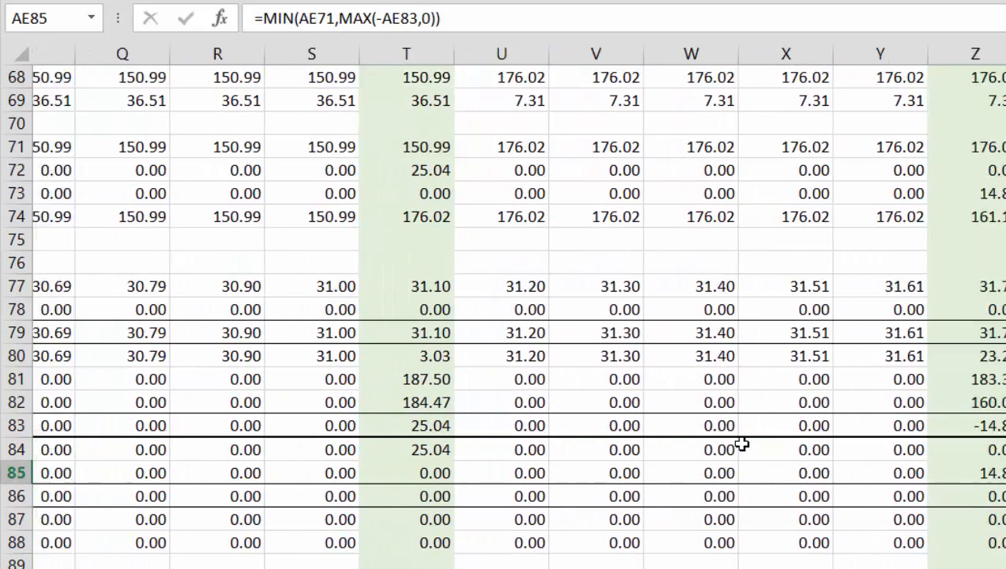
key(Right)
key(Right)
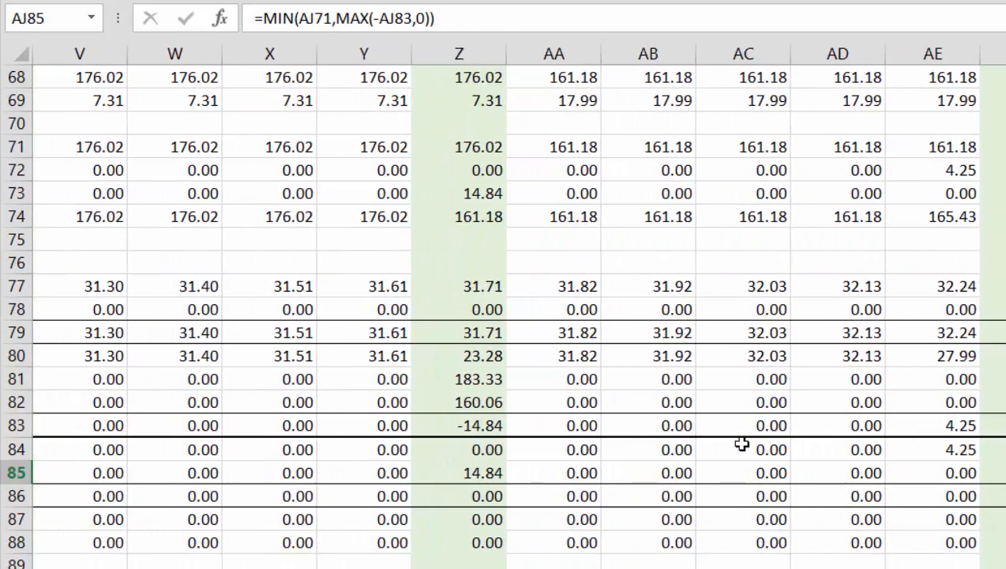
key(Left)
key(Left)
key(Right)
key(Right)
key(Right)
key(Right)
key(Right)
key(Right)
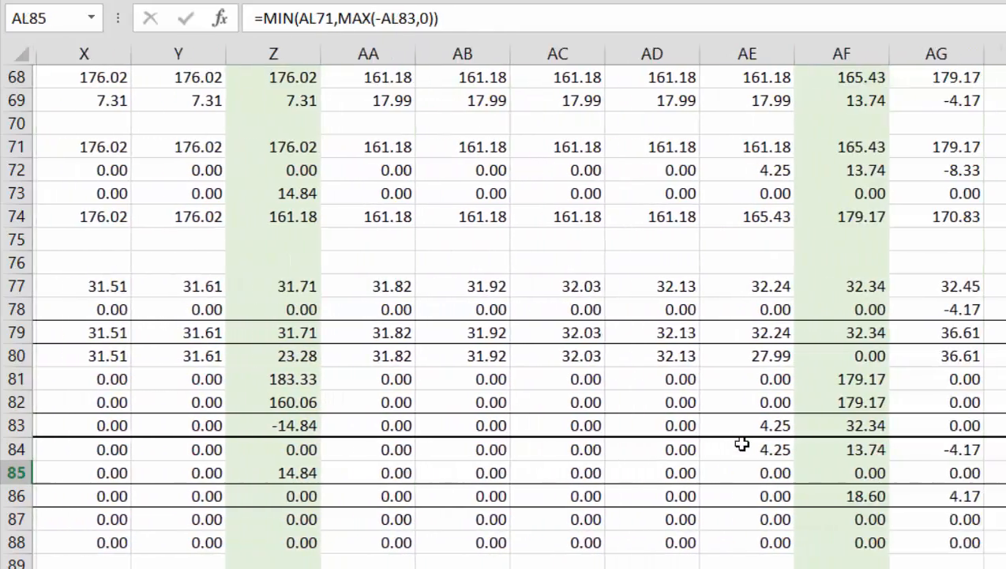
Return to the first period and inspect the cell references in the Cash Flow after DSRA Withdrawals formula in I86.
key(Left)
key(Left)
key(Left)
key(Left)
key(Left)
key(Left)
key(Left)
key(Left)
key(Left)
key(Left)
key(Left)
key(Left)
key(Left)
key(Left)
key(Left)
key(Left)
key(Left)
key(Left)
key(Left)
key(Left)
key(Left)
key(Left)
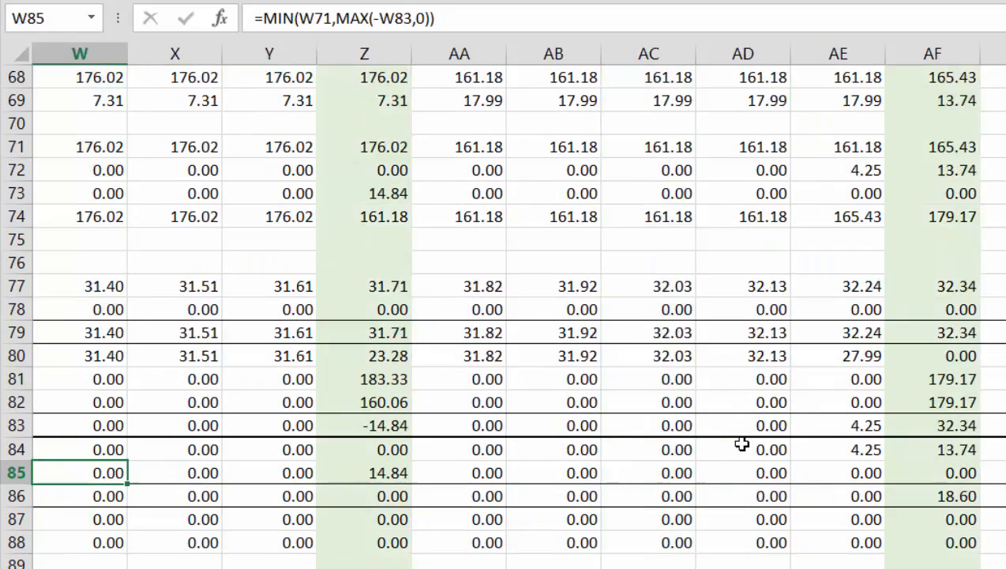
key(Down)
key(Right)
key(Right)
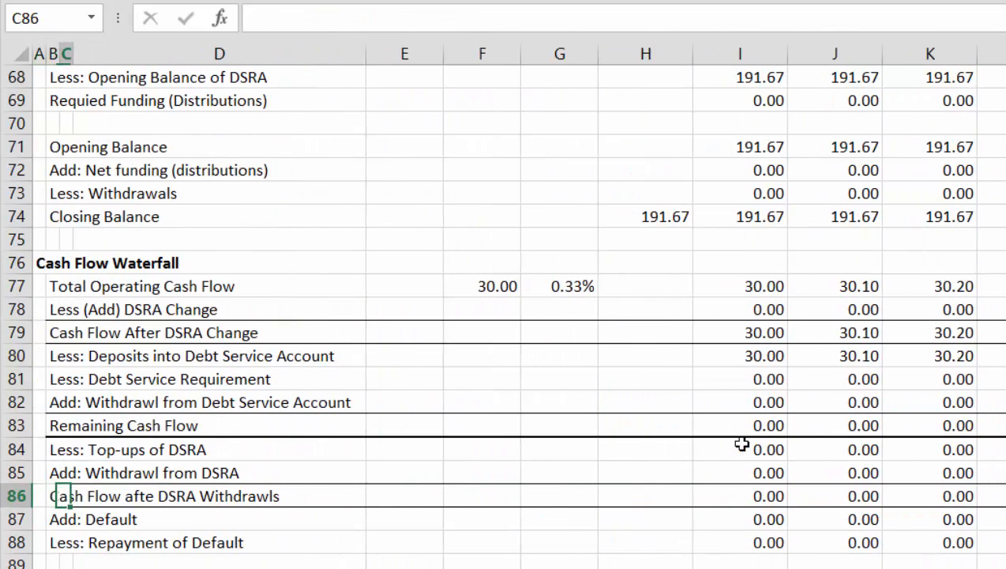
key(Right)
key(Right)
key(Right)
key(Right)
key(Right)
key(Right)
key(Right)
key(Left)
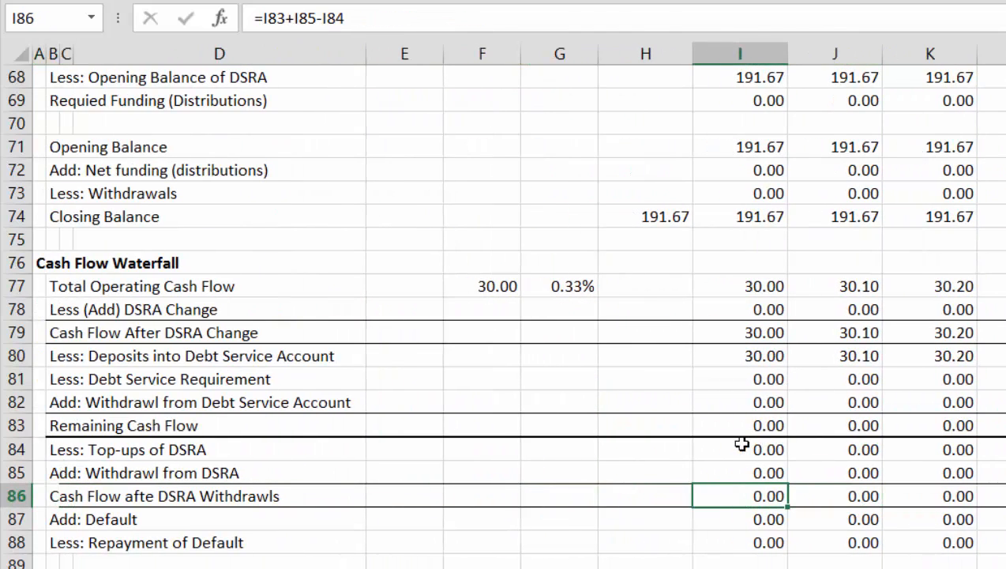
key(F2)
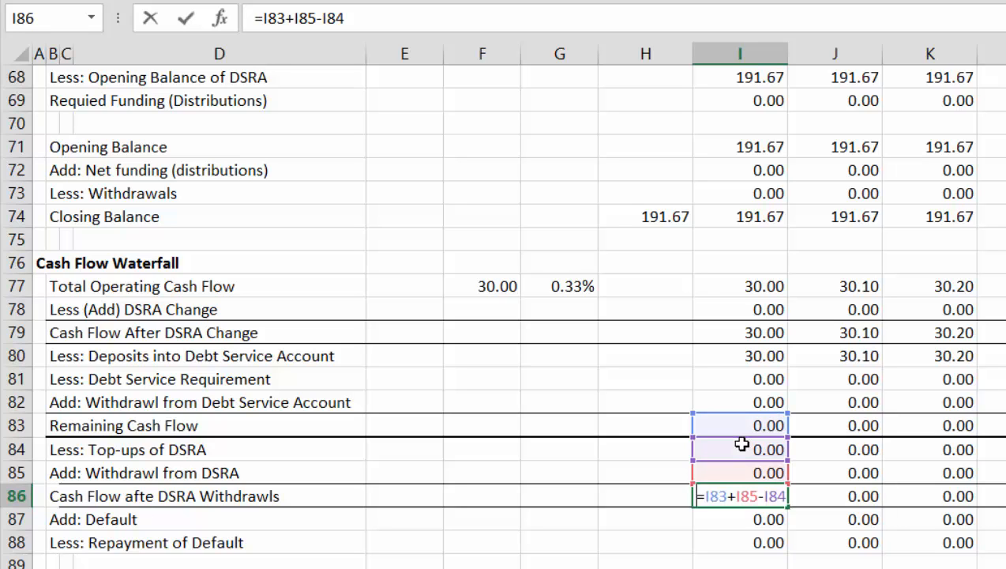
key(Escape)
Change the Cash Flow After Default formula in I90 to =I86+I87-I88 and copy it across the row.
key(Down)
key(Down)
key(Down)
key(Down)
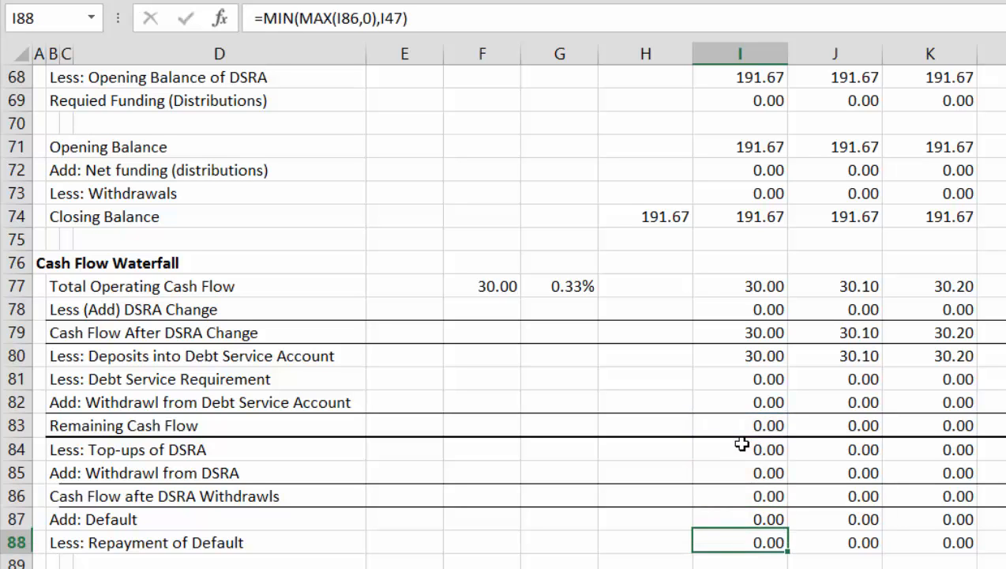
key(F2)
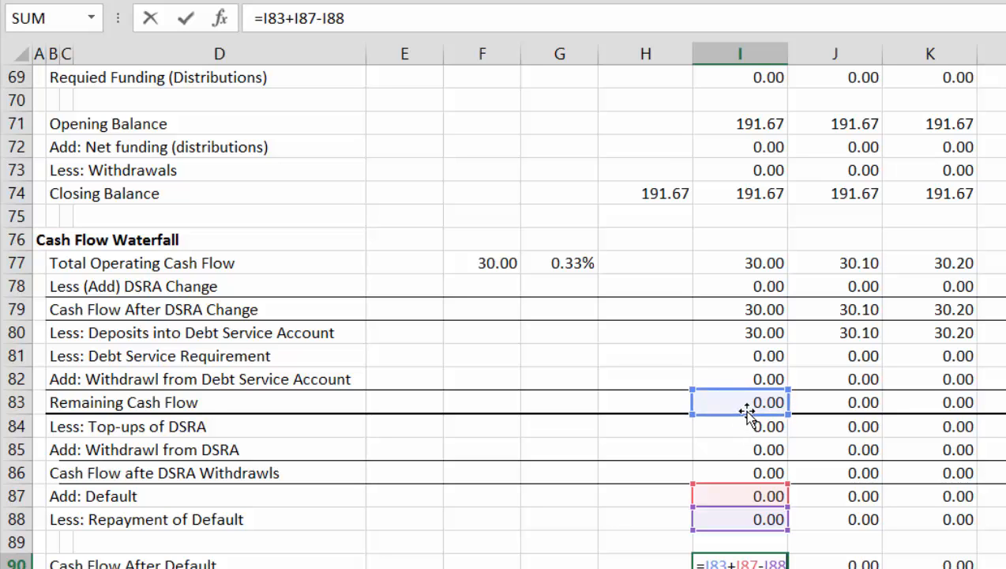
drag(745, 417, 748, 472)
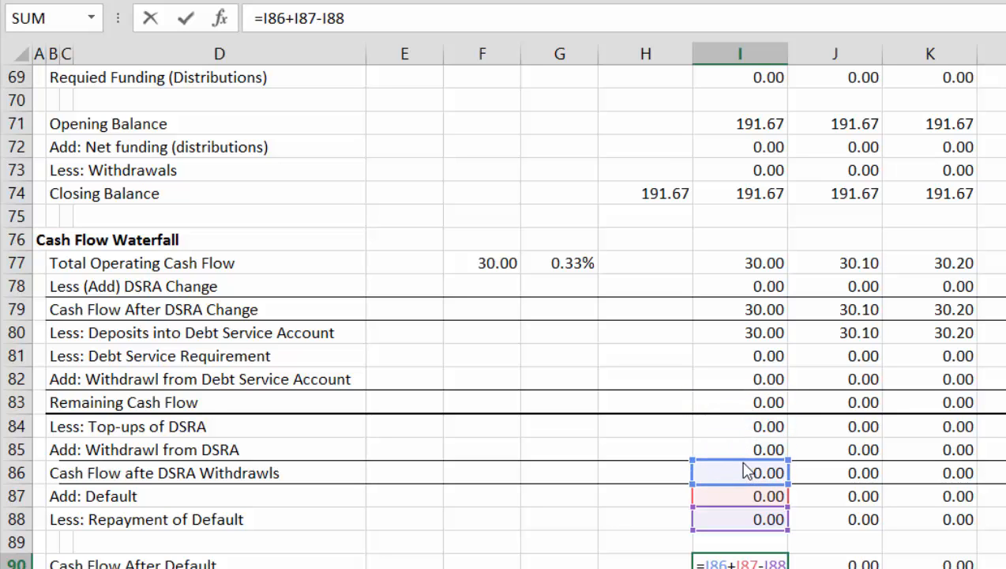
key(ctrl+Return)
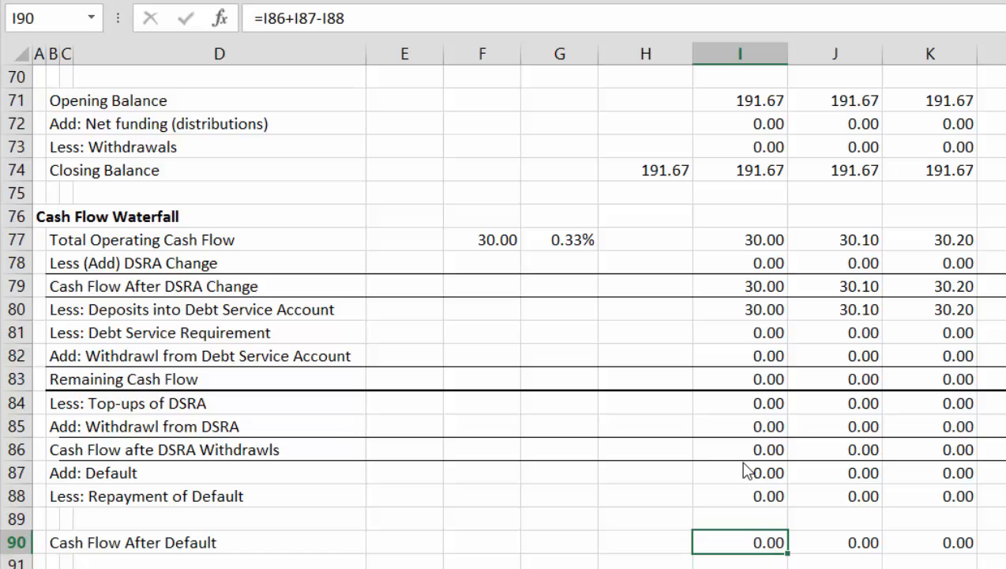
key(ctrl+shift+Right)
key(ctrl+r)
key(Right)
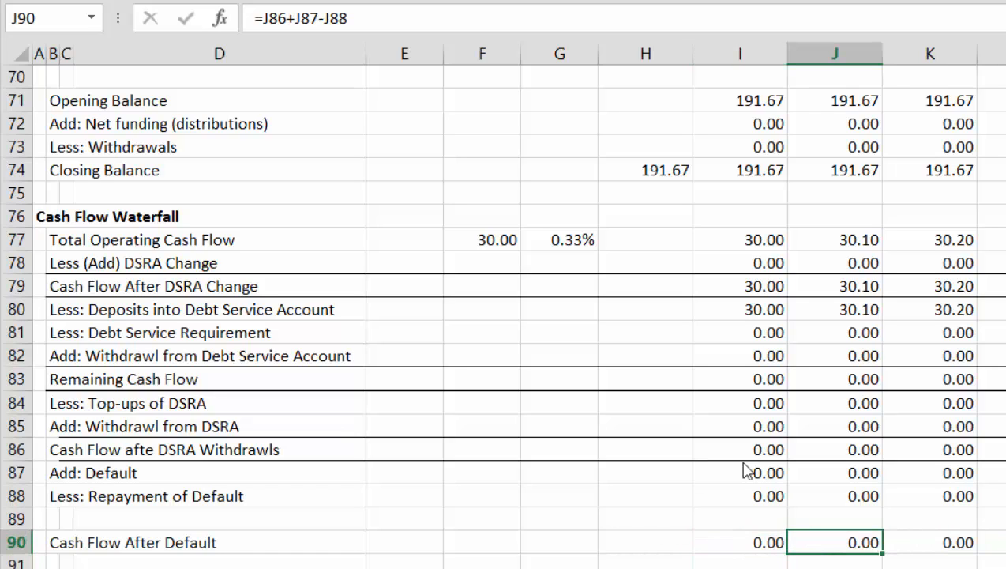
Freeze the panes below row 29 and before column I to keep the Time Line rows and label columns in view.
key(Up)
key(Up)
key(Up)
key(Up)
key(Up)
key(Up)
key(Up)
key(Up)
key(Right)
key(Right)
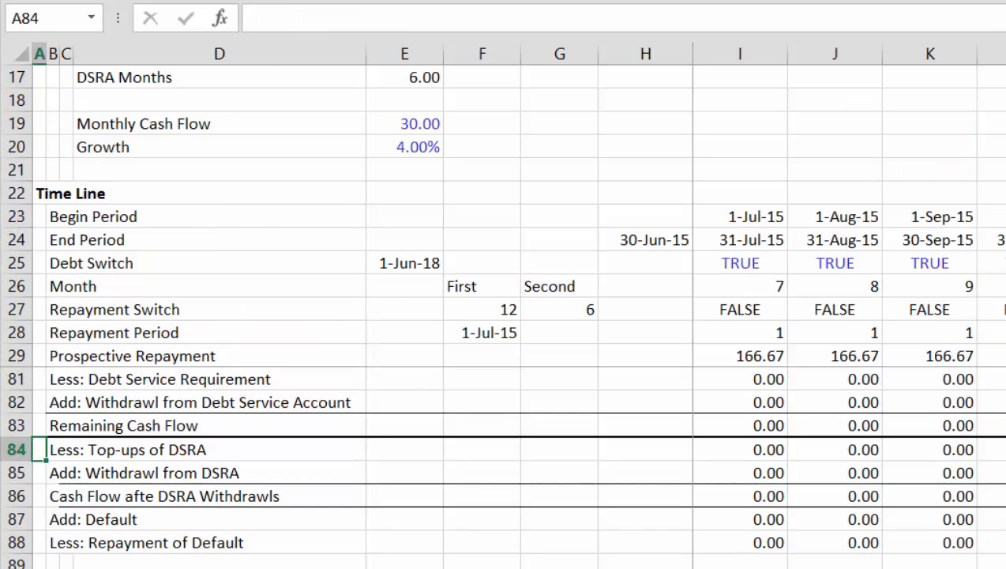
Correct the row 86 label in B86 to "Cash Flow after DSRA Withdrawls".
click(1005, 496)
key(Left)
key(Left)
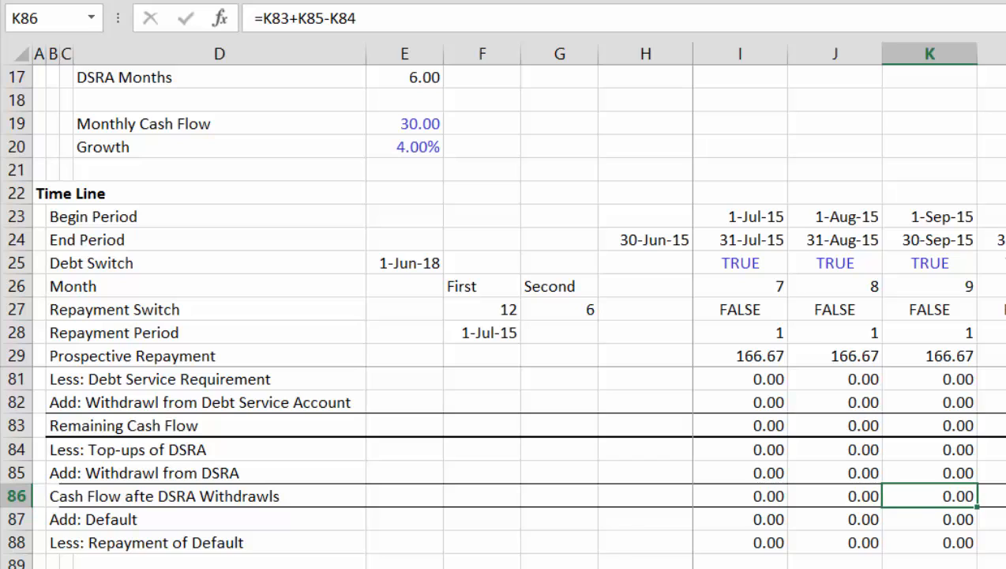
key(Left)
key(Left)
key(Left)
key(Left)
key(Left)
key(Left)
key(Left)
key(Left)
key(Left)
key(Left)
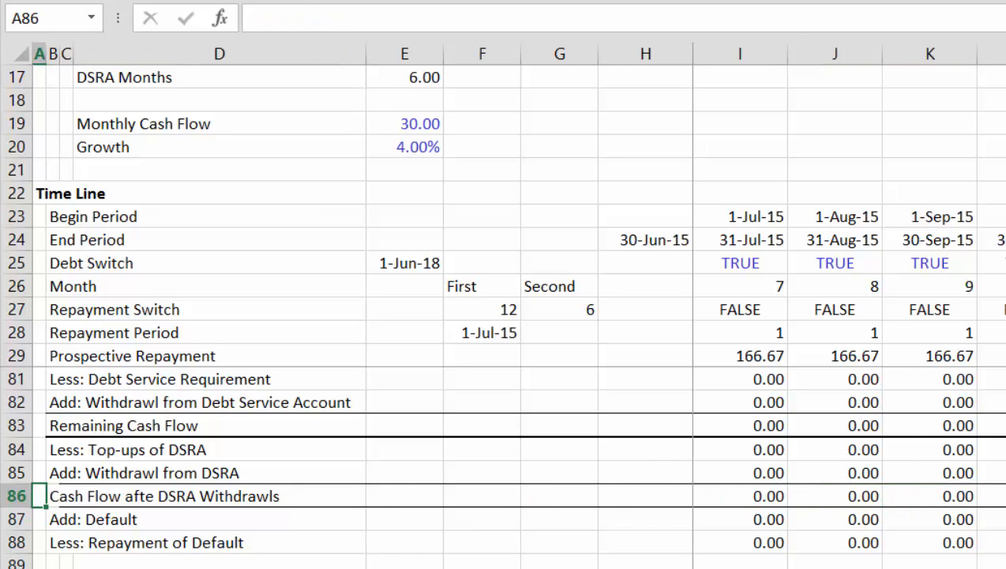
key(Right)
key(F2)
key(Left)
key(Left)
key(Left)
key(Left)
key(Left)
key(Left)
key(Left)
key(Left)
key(Left)
key(Left)
key(Left)
key(Left)
key(Left)
key(Left)
key(Left)
key(Left)
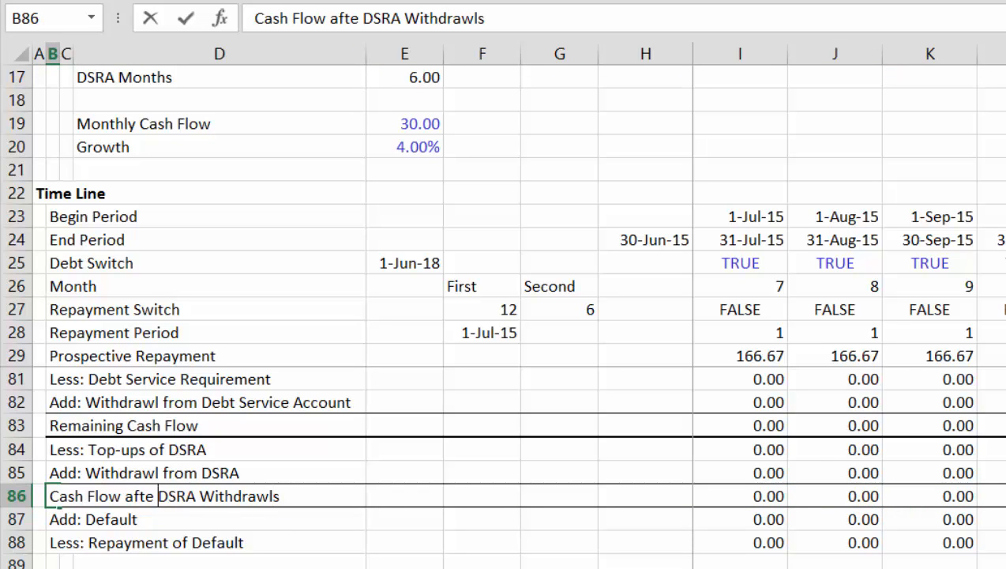
text(r)
key(Return)
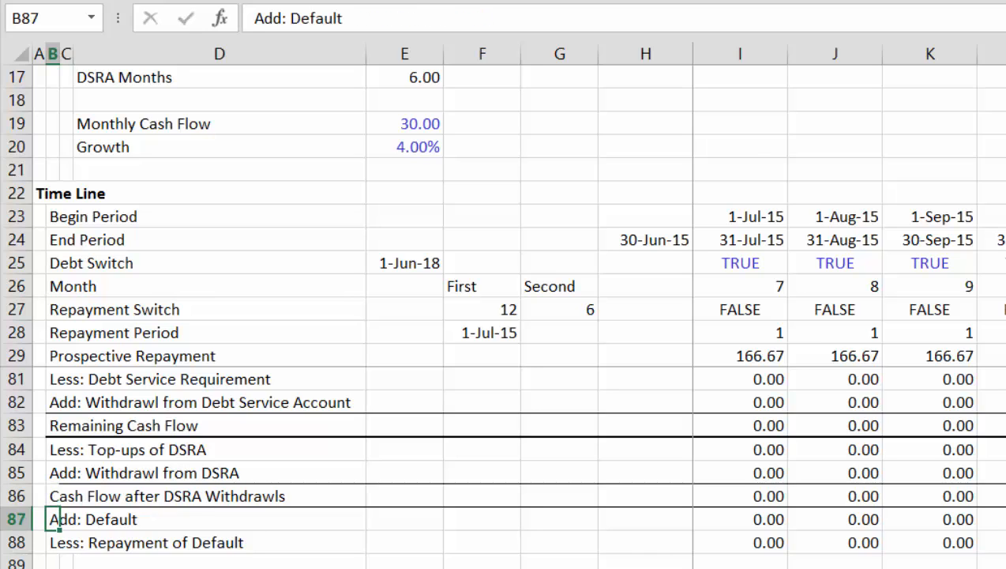
Inspect the first-period formulas for DSRA withdrawals in I85, DSRA top-ups in I84 and Debt Service Account withdrawals in I82.
key(Up)
key(Up)
key(Right)
key(Right)
key(Right)
key(Right)
key(Right)
key(Right)
key(Right)
key(Right)
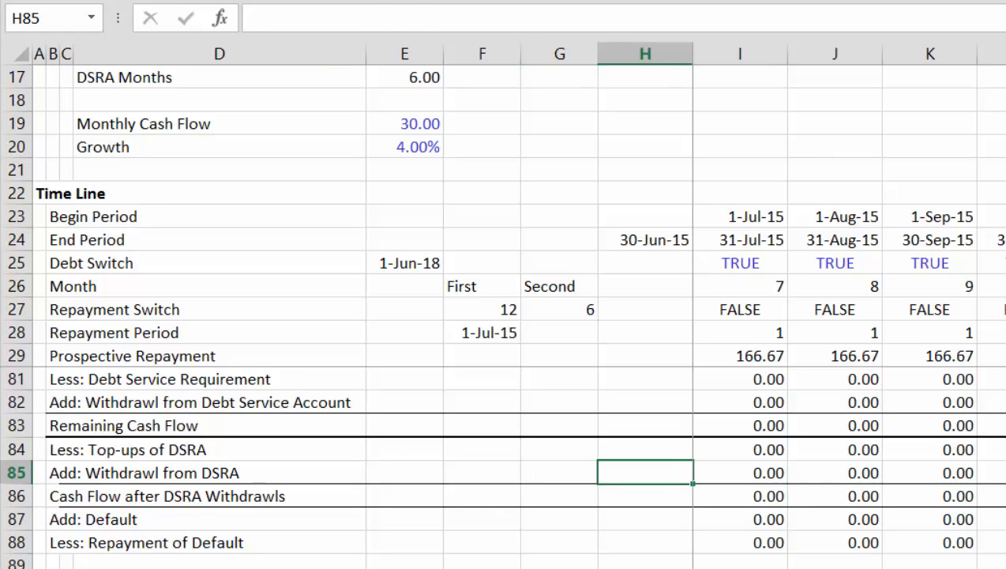
key(Left)
key(F2)
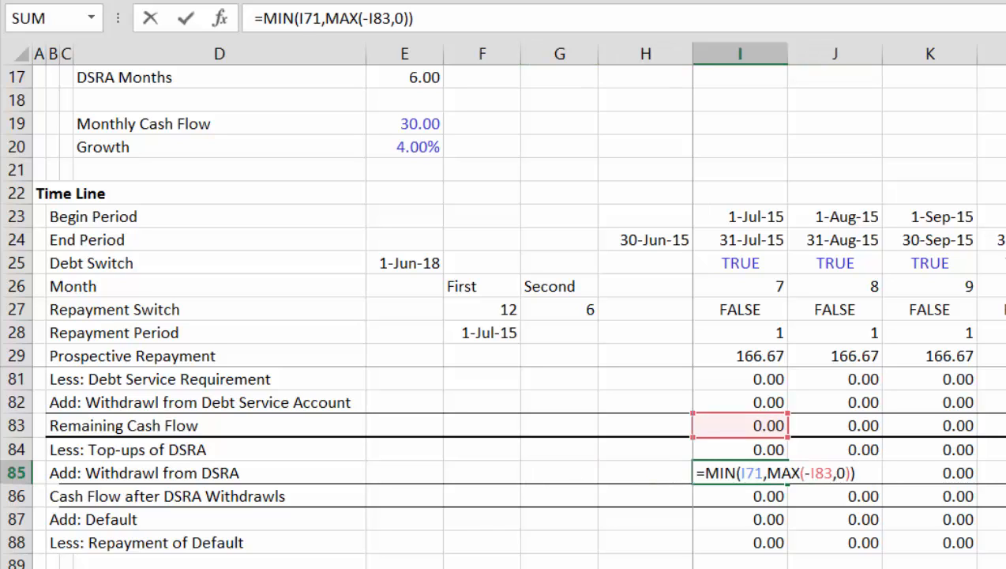
key(Return)
key(Up)
key(Up)
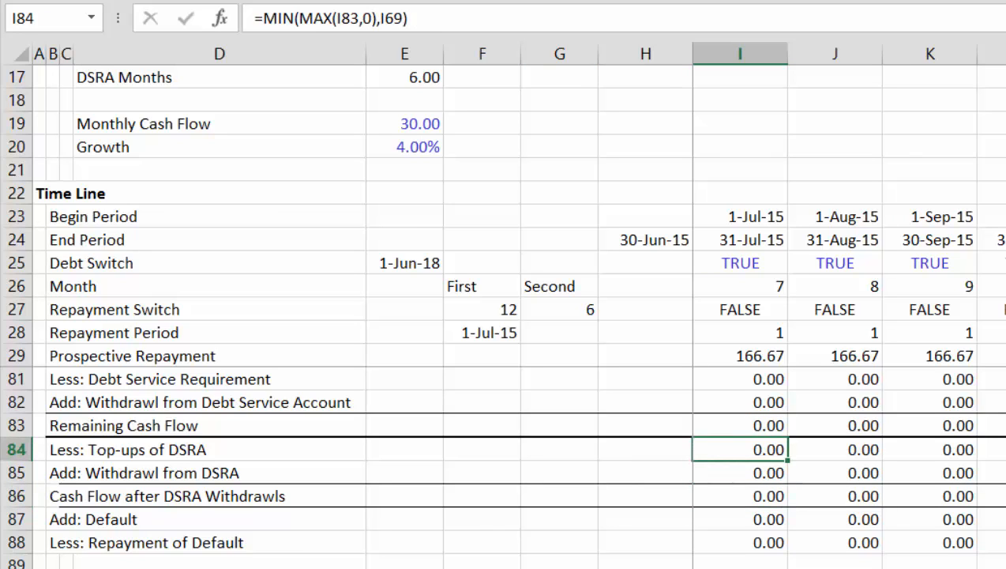
key(Up)
key(Up)
key(F2)
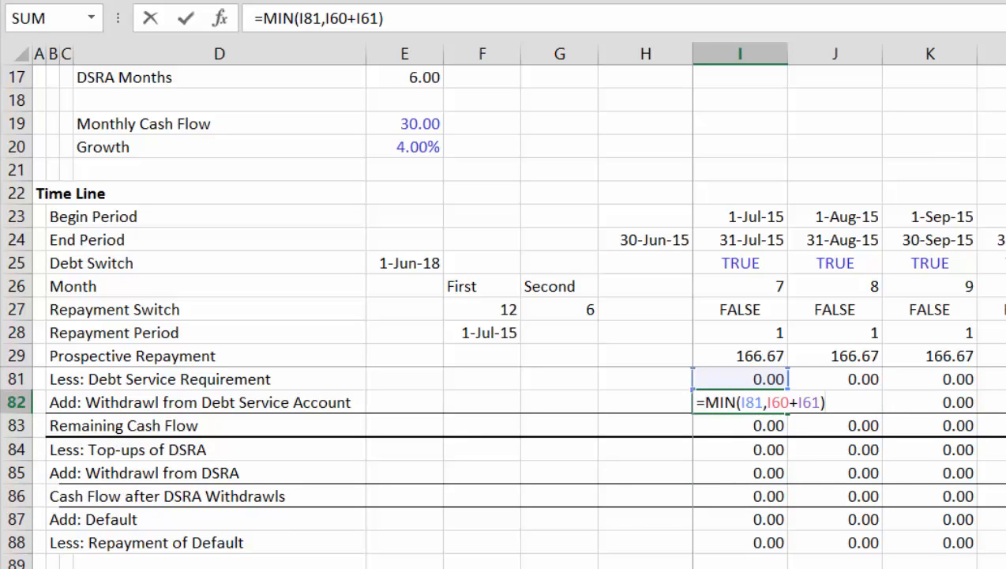
key(Return)
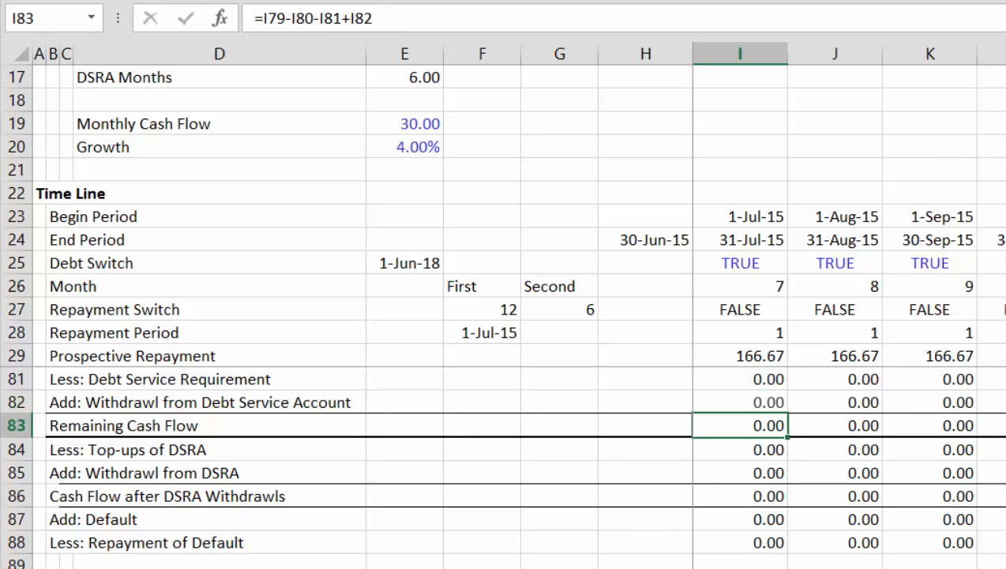
Inspect the first-period formula for deposits into the Debt Service Account in I80.
key(Up)
key(Up)
key(Up)
key(Up)
key(Up)
key(Up)
key(Down)
key(Down)
key(Down)
key(Down)
key(Down)
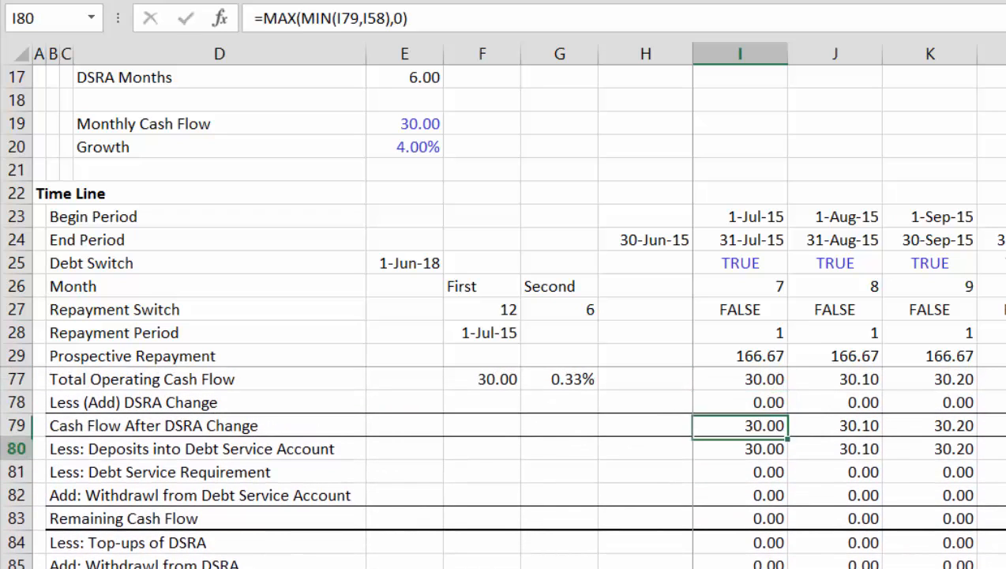
Examine the Required Deposit formula in I58 and the Debt Service Account opening balance in I60.
key(Up)
key(Up)
key(Up)
key(Up)
key(Up)
key(Up)
key(Up)
key(Up)
key(Up)
key(Up)
key(Up)
key(Up)
key(Up)
key(Up)
key(Up)
key(Up)
key(Up)
key(Up)
key(Up)
key(Up)
key(Up)
key(Up)
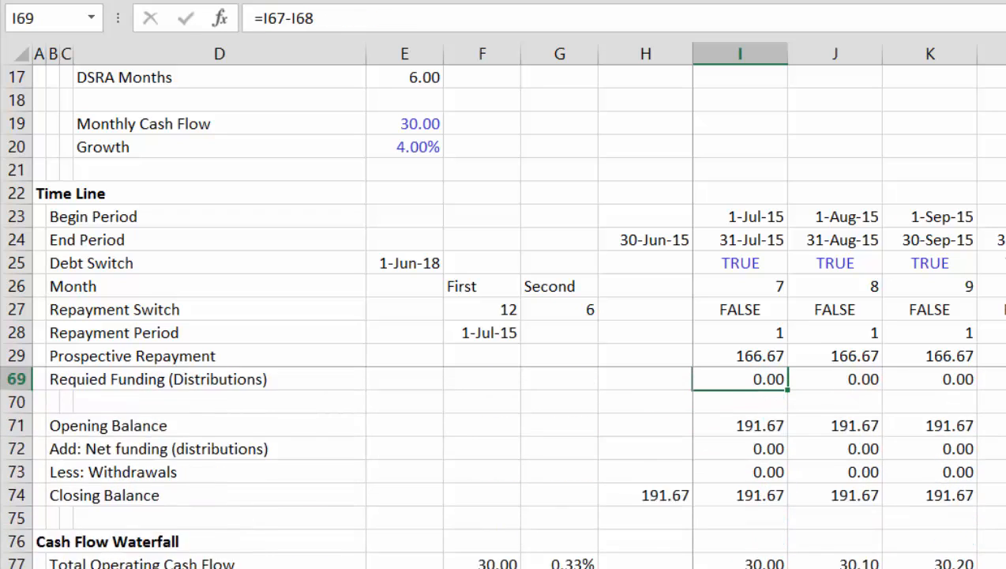
key(Down)
key(Down)
key(Down)
key(Down)
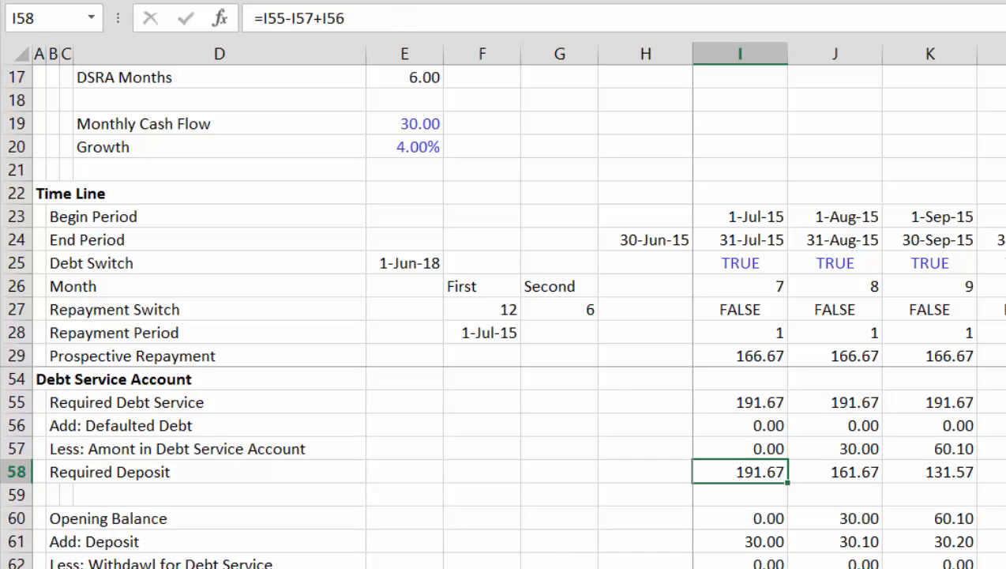
key(Down)
key(Down)
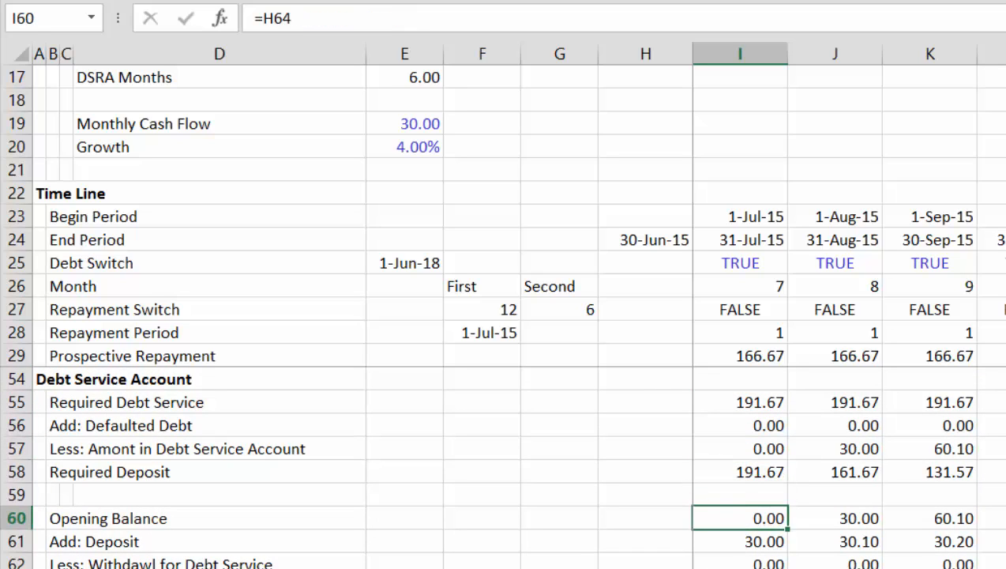
Trace the Debt Service Account deposit in I61 back to the Cash Flow Waterfall deposit formula in I80.
key(Up)
key(Down)
key(Down)
key(Down)
key(Down)
key(Down)
key(Down)
key(Down)
key(Down)
key(Down)
key(Down)
key(Down)
key(Down)
key(Down)
key(Down)
key(Down)
key(Down)
key(Down)
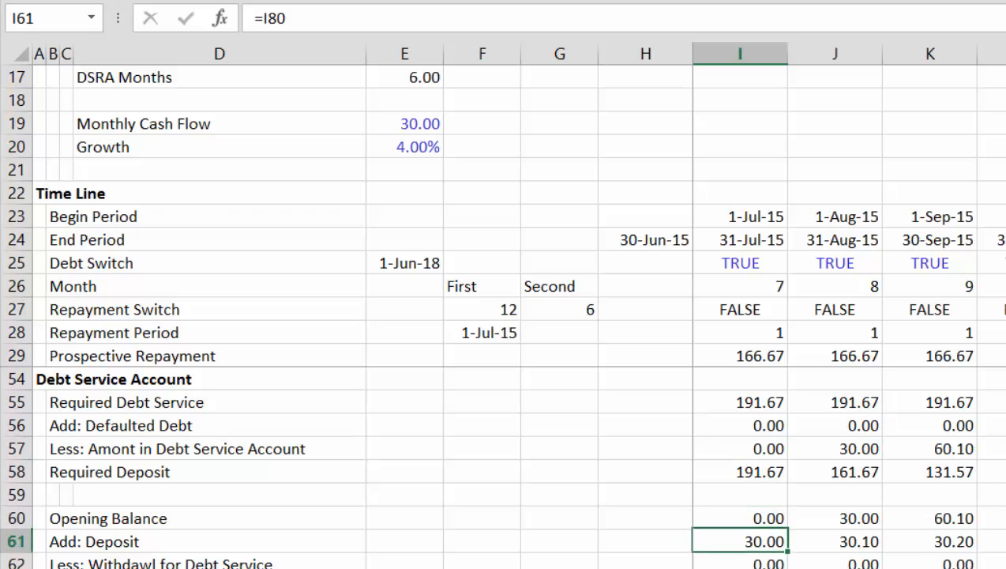
key(Down)
key(Down)
key(Down)
key(Down)
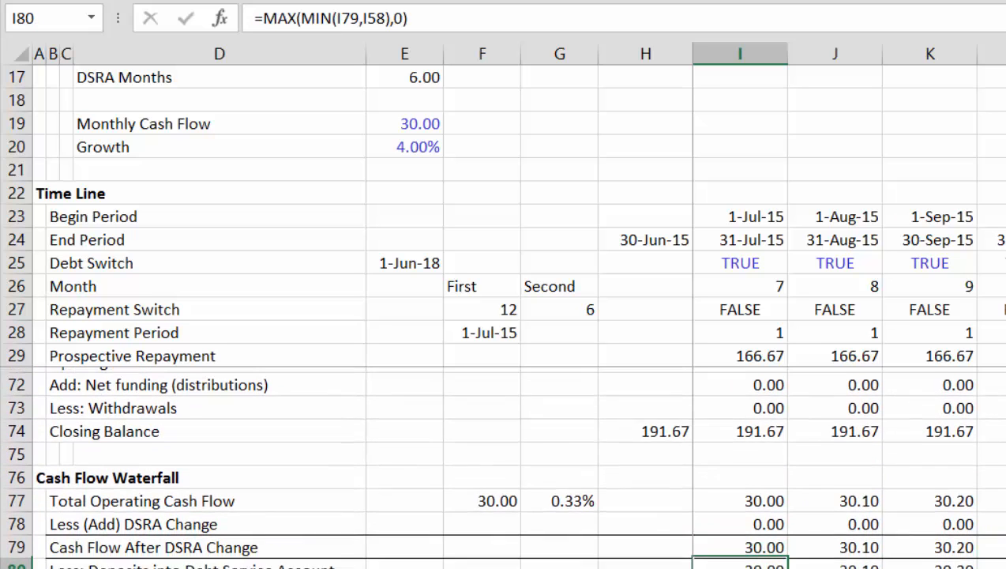
Inspect the Debt Service Requirement formula in I81 and the references of the Debt Service Account withdrawal formula in I82.
key(Up)
key(Up)
key(F2)
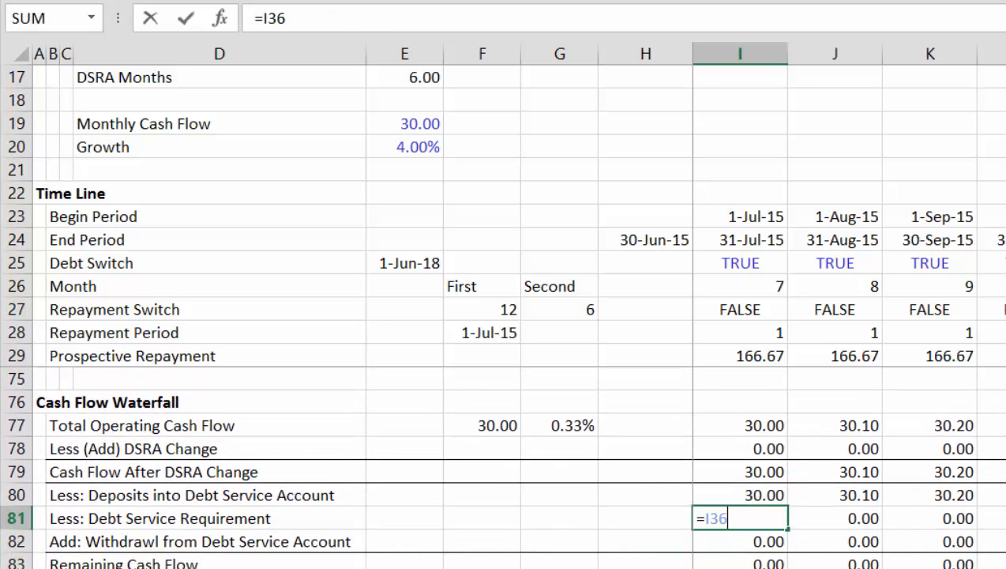
key(Escape)
key(Down)
key(F2)
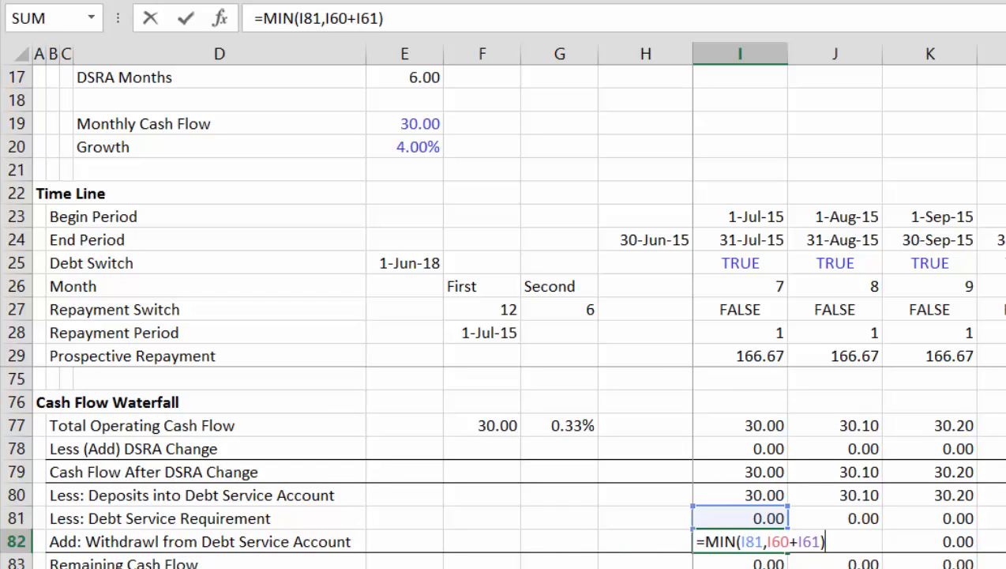
key(Escape)
key(Down)
key(Up)
key(F2)
key(Escape)
Review the Debt Service Account deposit in I61 and the debt service withdrawal links in row 62.
key(Down)
key(Up)
key(Up)
key(Up)
key(Up)
key(Up)
key(Up)
key(Up)
key(Up)
key(Up)
key(Up)
key(Up)
key(Up)
key(Up)
key(Up)
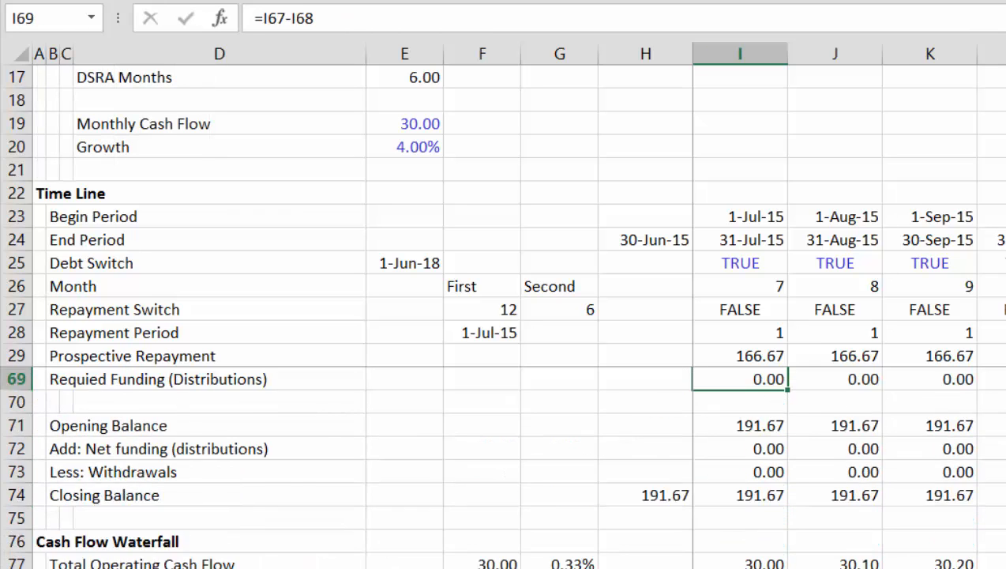
key(Up)
key(Up)
key(Up)
key(Up)
key(Up)
key(Up)
key(Up)
key(Up)
key(Up)
key(Up)
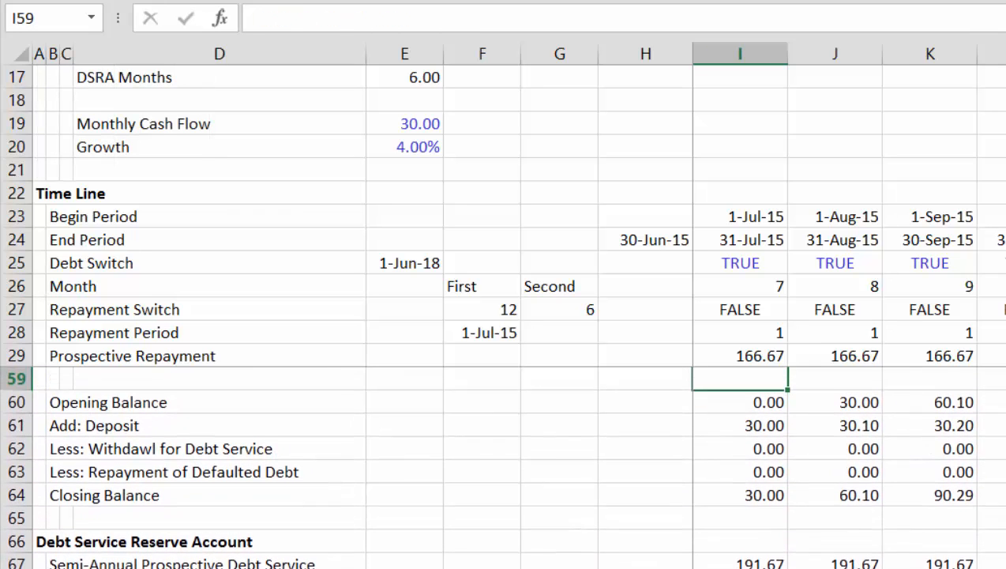
key(Up)
key(Down)
key(Down)
key(Down)
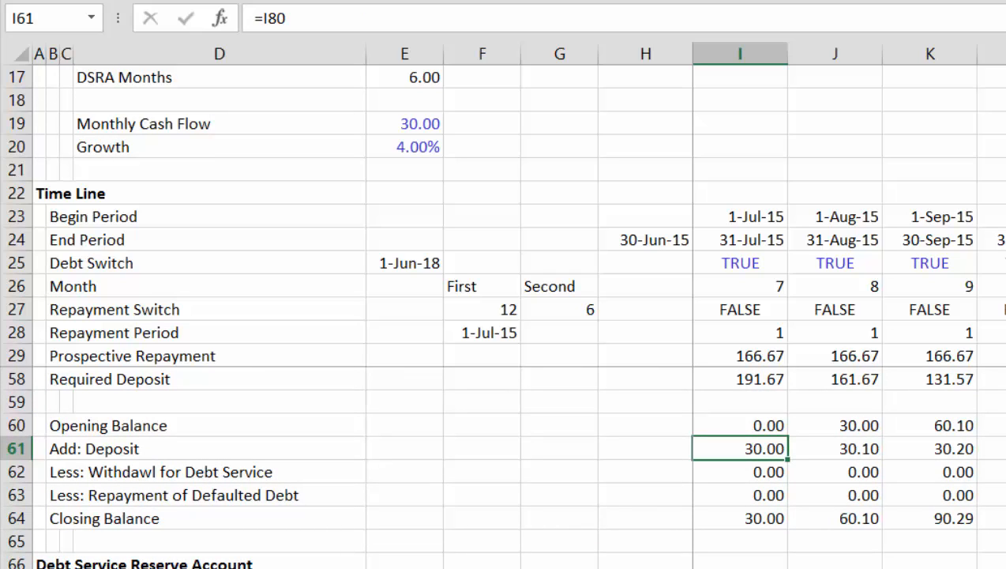
key(Down)
key(Up)
key(Down)
key(Right)
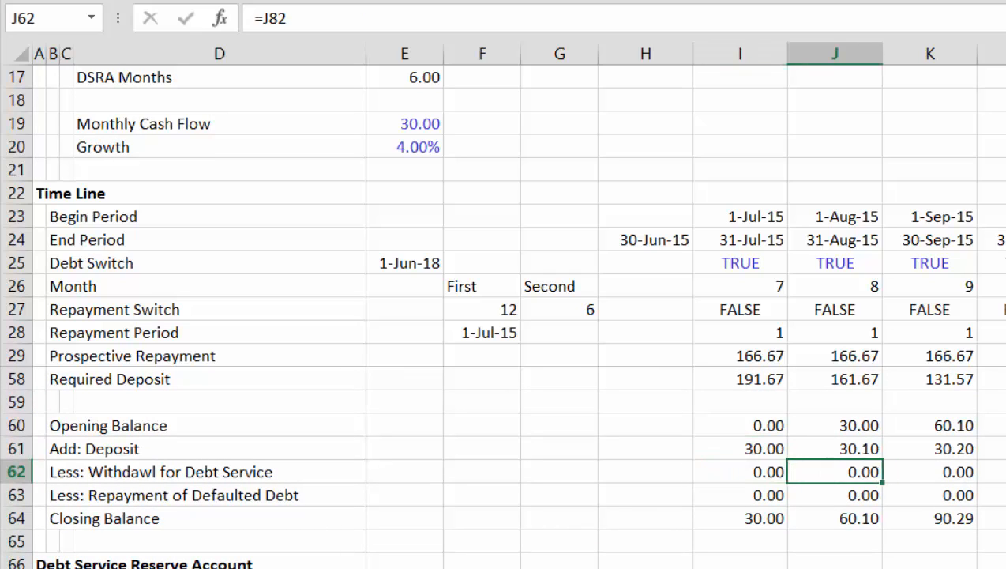
Check the DSRA net funding formula in I72 and recheck the references of the Debt Service Account withdrawal formula in I82.
key(Left)
key(Down)
key(Down)
key(Down)
key(Down)
key(Down)
key(Down)
key(Down)
key(Down)
key(Down)
key(Down)
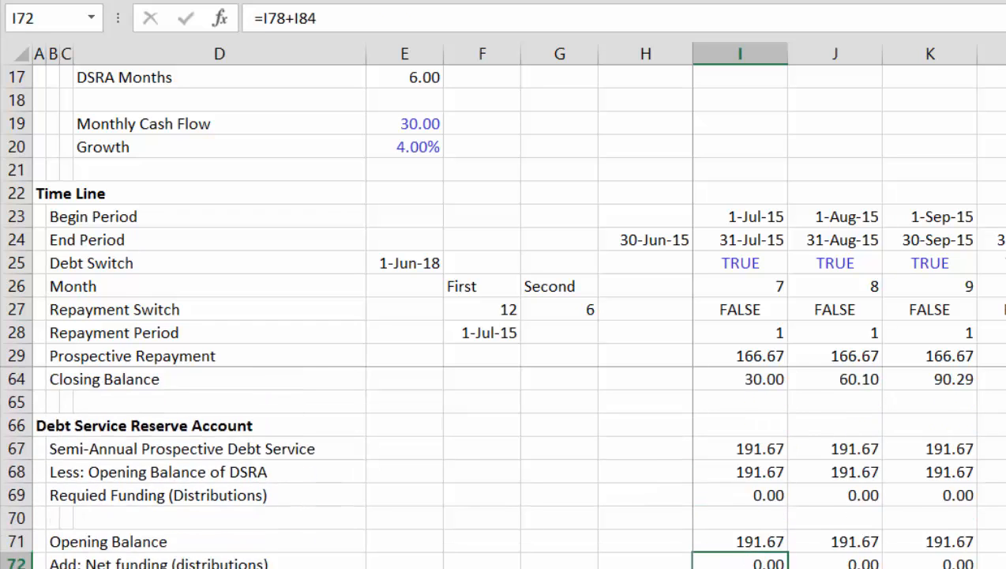
key(Down)
key(Down)
key(Down)
key(Down)
key(Down)
key(Down)
key(Down)
key(Down)
key(Down)
key(Down)
key(Down)
key(Down)
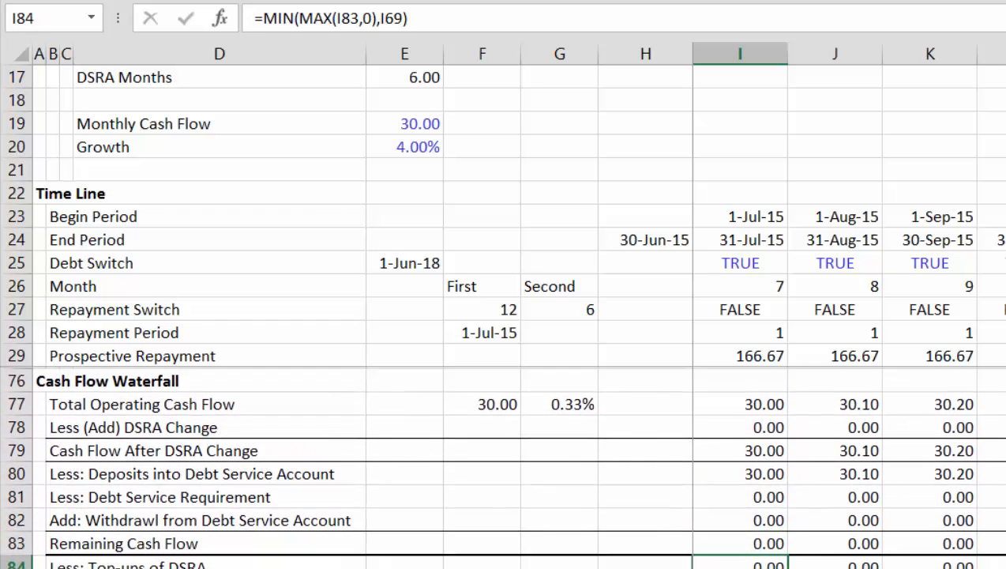
key(Up)
key(Up)
key(F2)
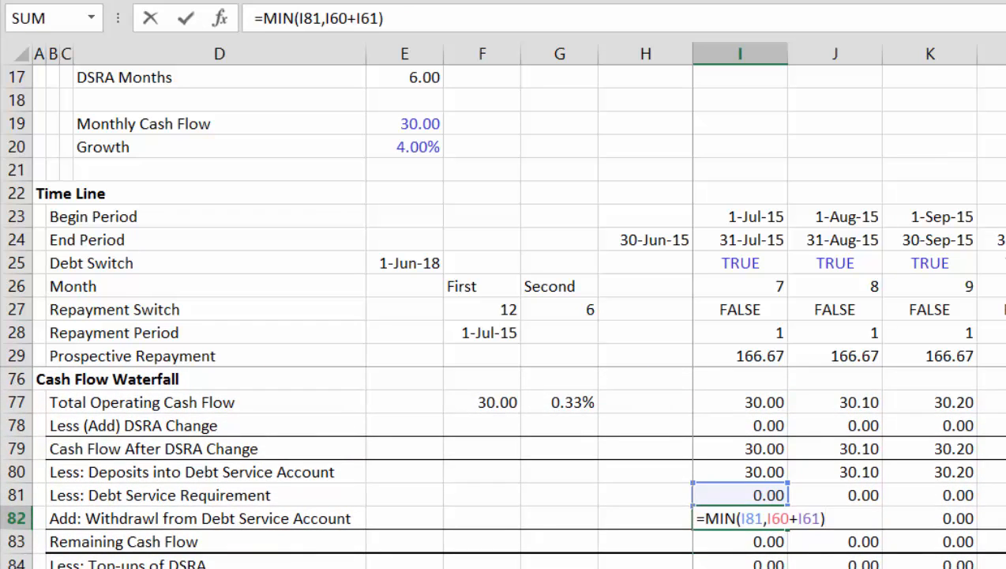
key(Escape)
Review the Debt Service Account withdrawal formulas in row 82 across the monthly columns and return to I82.
key(Right)
key(Right)
key(Right)
key(Right)
key(Right)
key(Right)
key(Right)
key(Right)
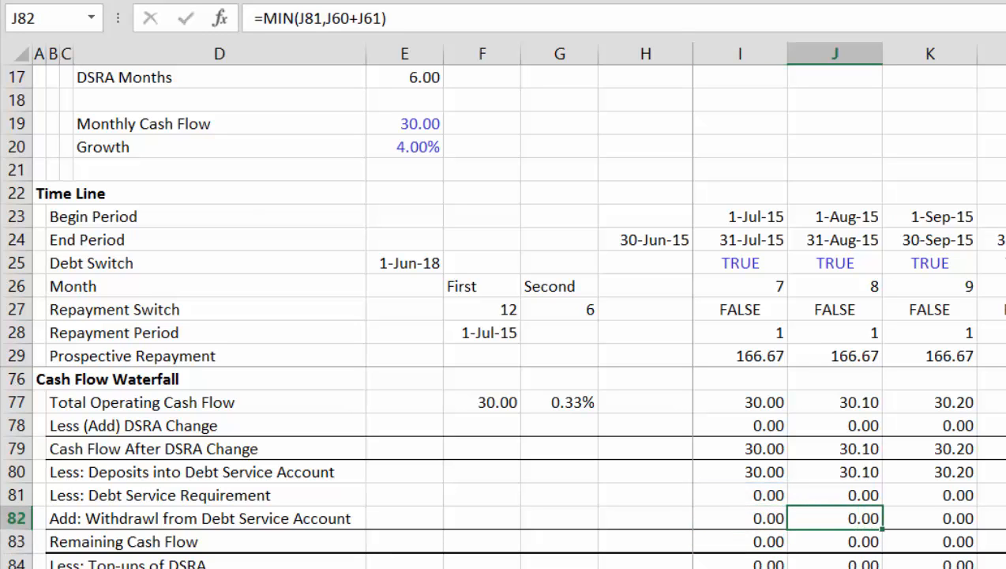
key(Right)
key(Right)
key(Right)
key(Right)
key(Right)
key(Right)
key(Right)
key(Right)
key(Right)
key(Right)
key(Right)
key(Right)
key(Left)
key(Left)
key(Left)
key(Left)
key(Left)
key(Left)
key(Left)
key(Left)
key(Left)
key(Left)
key(Left)
key(Left)
key(Left)
key(Left)
key(Left)
key(Left)
key(Left)
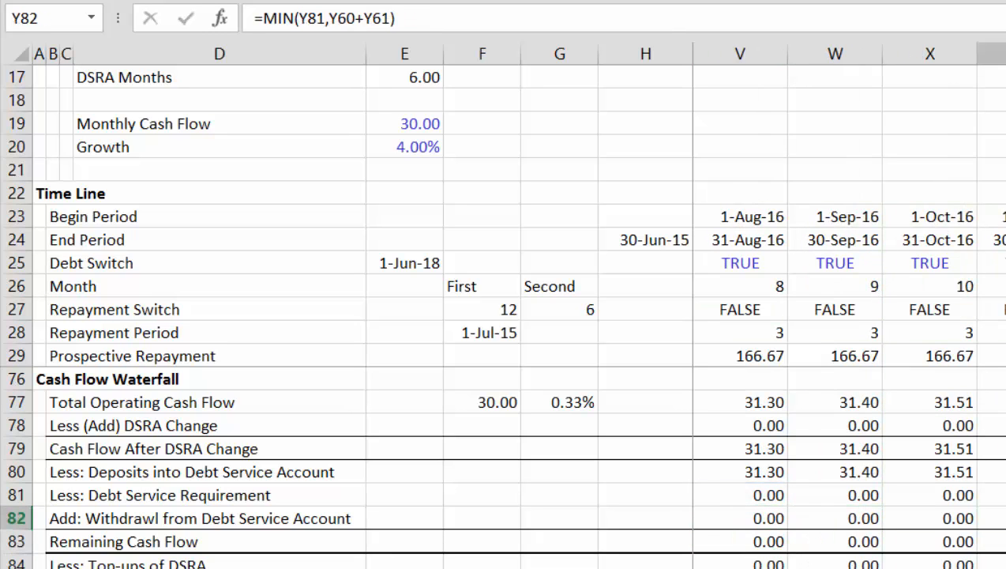
key(Left)
key(Left)
key(Left)
key(Left)
key(Left)
key(Left)
key(Left)
key(Left)
key(Left)
key(Left)
key(Left)
key(Right)
key(Right)
key(Right)
key(Right)
key(Right)
key(Right)
key(Right)
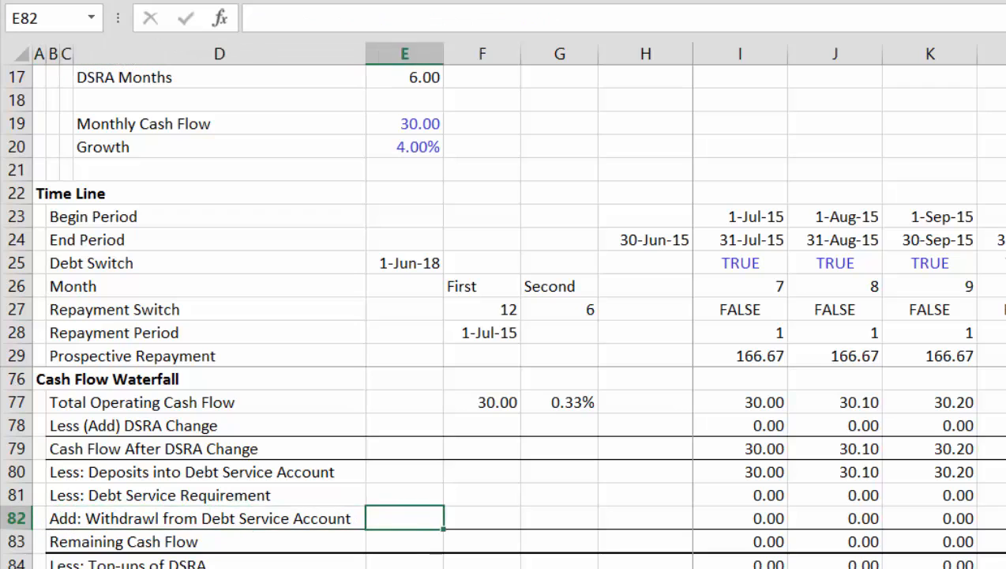
key(Right)
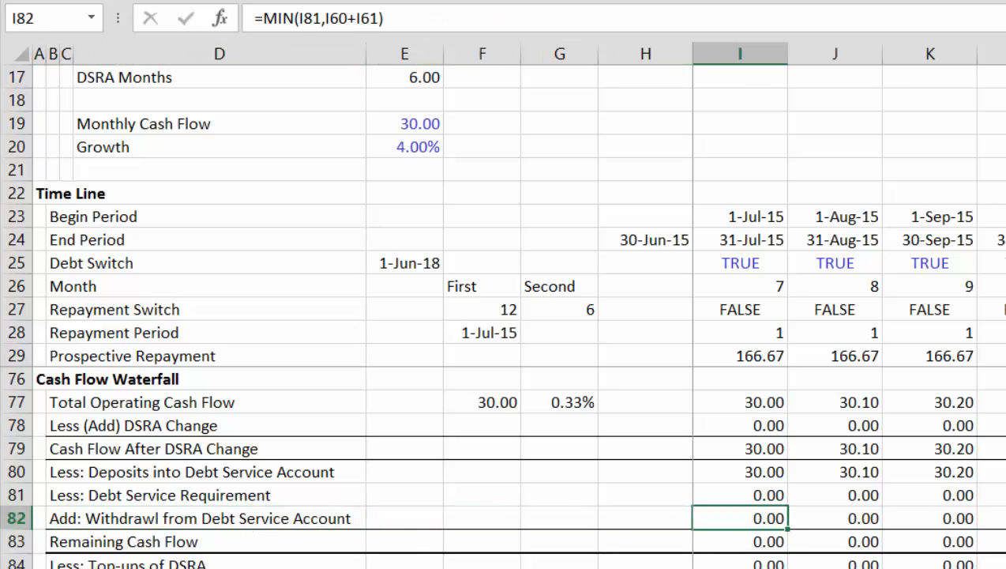
Examine the Remaining Cash Flow formulas in row 83 from July 2015 through the December 2015 and June 2016 repayment months.
key(Down)
key(Right)
key(Right)
key(Right)
key(Right)
key(Right)
key(Right)
key(Right)
key(Right)
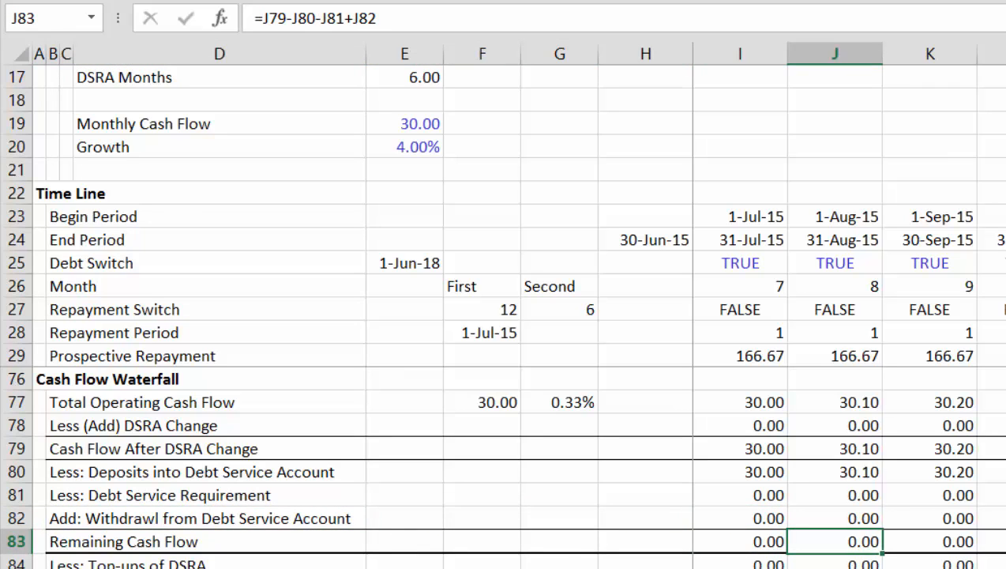
key(Left)
key(Left)
key(Left)
key(Down)
key(Down)
key(Down)
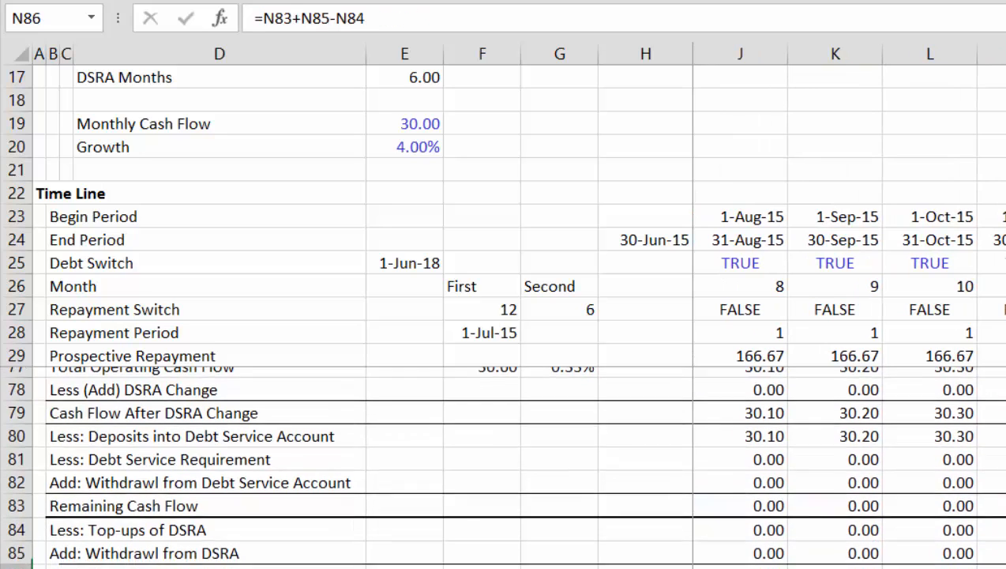
key(Up)
key(Up)
key(Up)
key(Right)
key(Right)
key(Right)
key(Right)
key(Right)
key(Right)
key(Right)
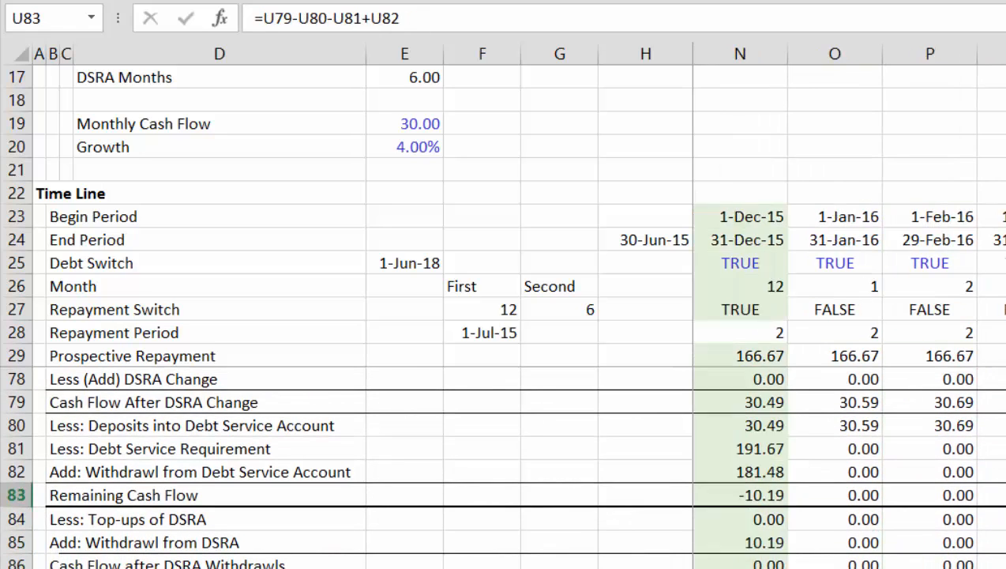
key(Left)
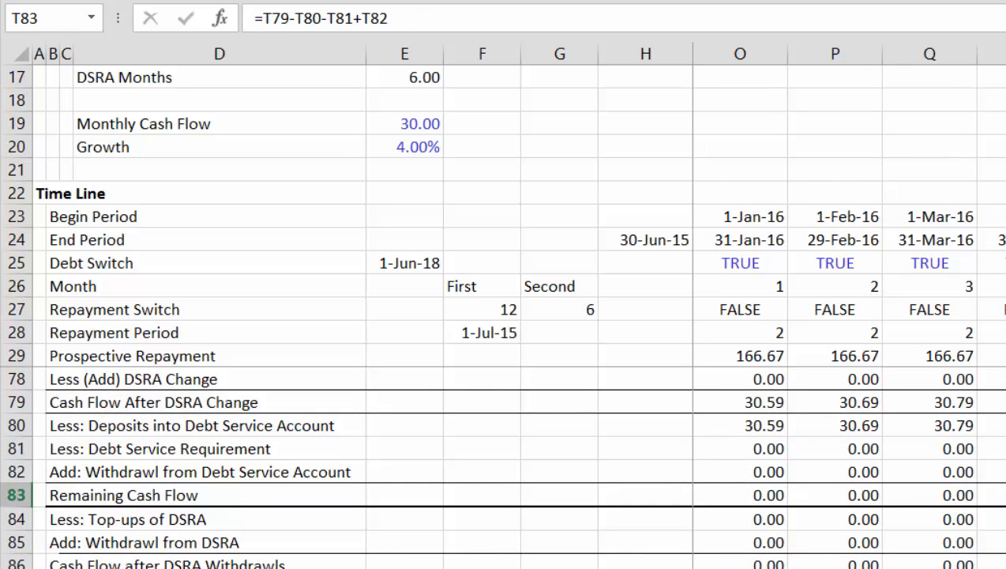
Examine the DSRA withdrawal formulas in row 85 across the repayment months up to column AB.
key(Down)
key(Down)
key(Left)
key(Left)
key(Left)
key(Left)
key(Left)
key(Left)
key(Left)
key(Left)
key(Left)
key(Left)
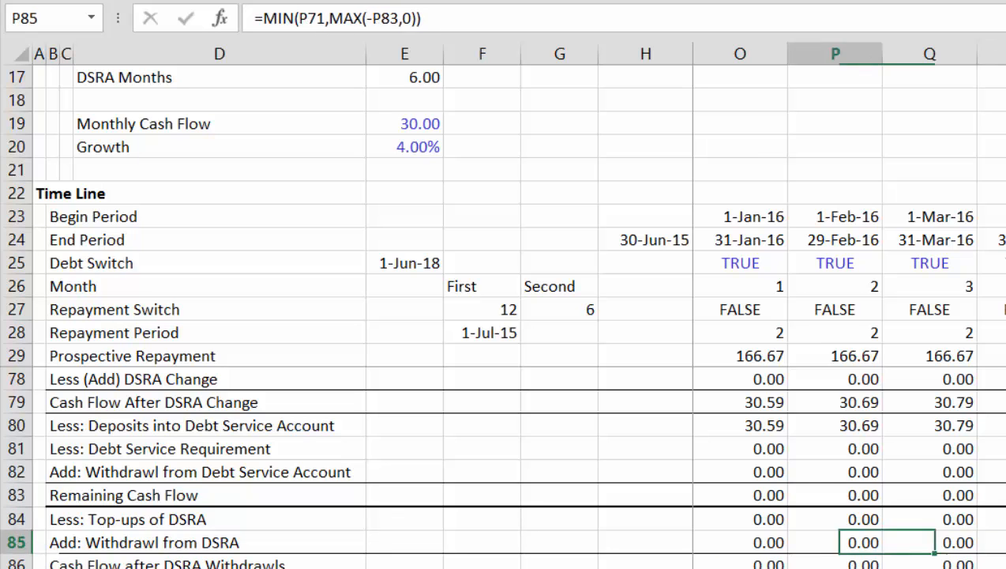
key(Right)
key(Right)
key(Right)
key(Right)
key(Right)
key(Right)
key(Right)
key(Right)
key(Right)
key(Right)
key(Right)
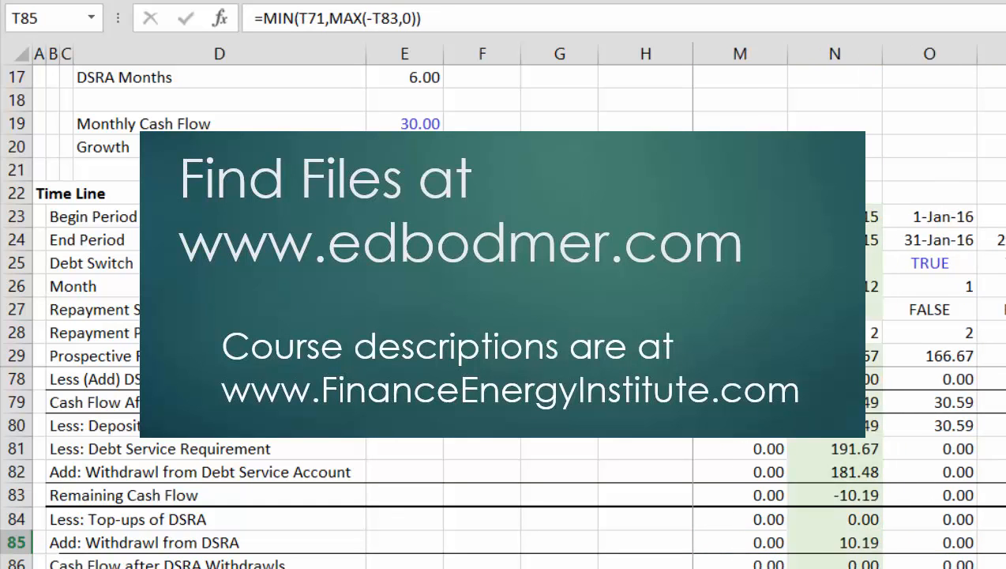
key(Right)
key(Right)
key(Right)
key(Right)
key(Right)
key(Right)
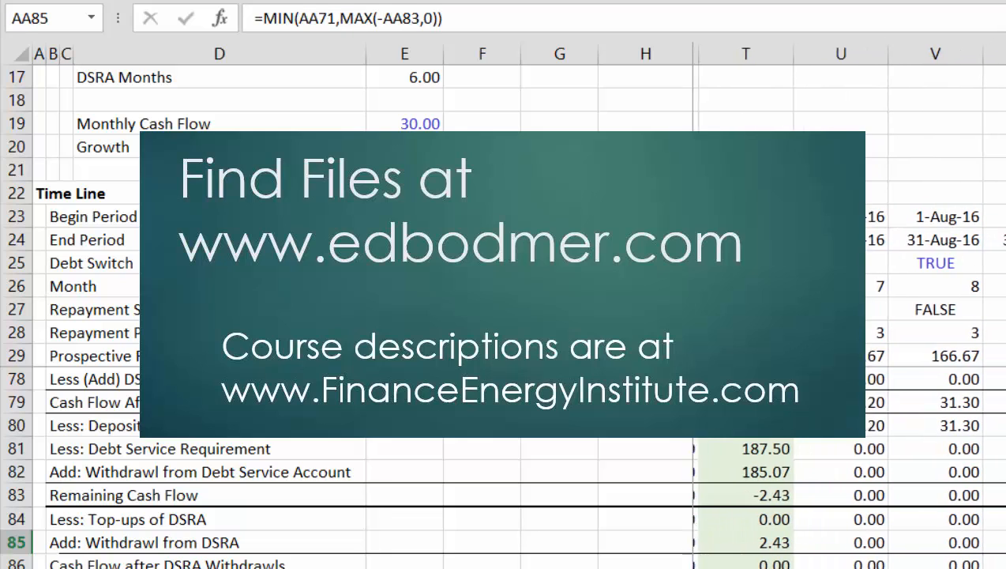
key(Left)
key(Right)
key(Right)
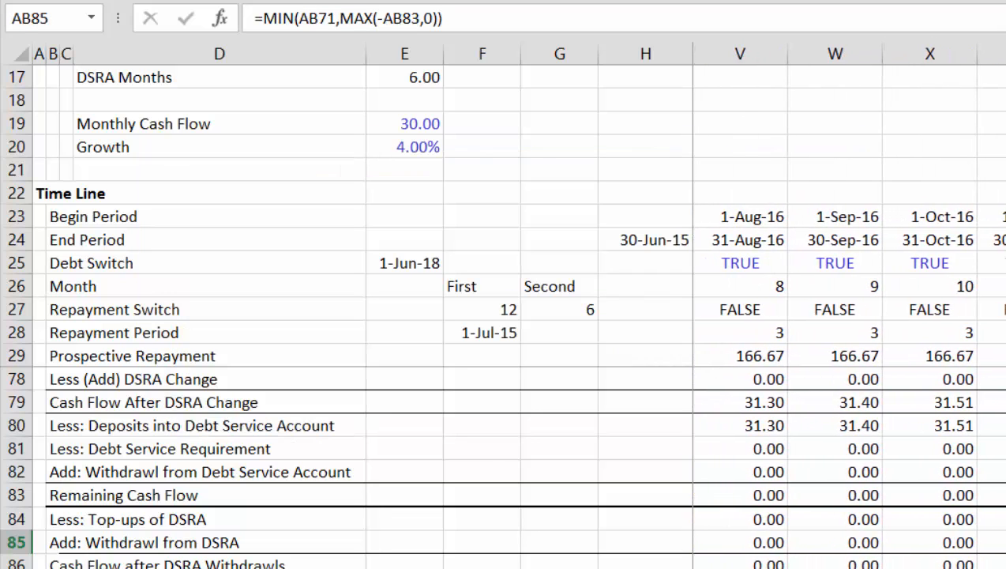
Examine the DSRA top-up formulas in row 84 around December 2016 and onward to column AP.
key(Left)
key(Up)
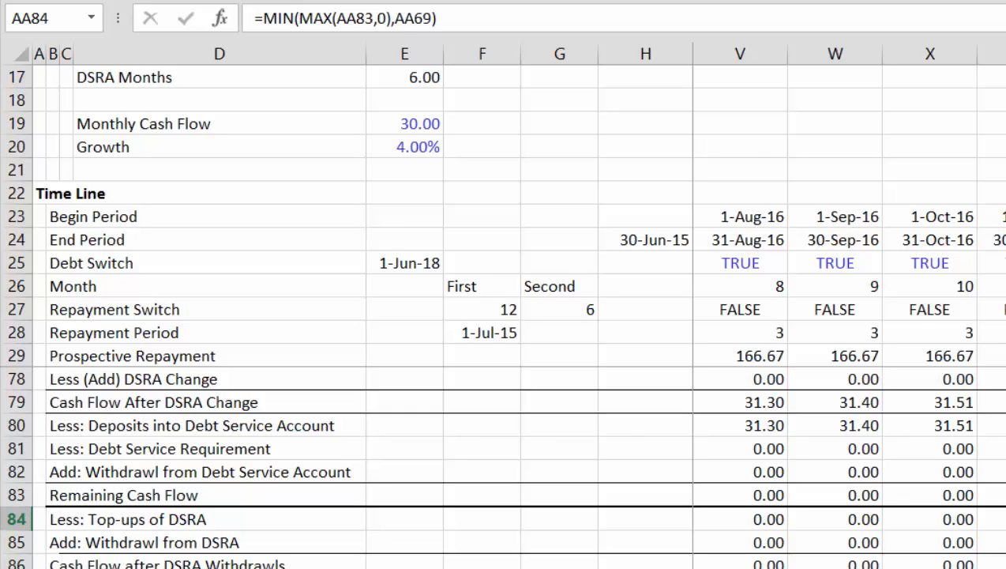
key(Left)
key(Right)
key(Left)
key(Right)
key(Left)
key(Left)
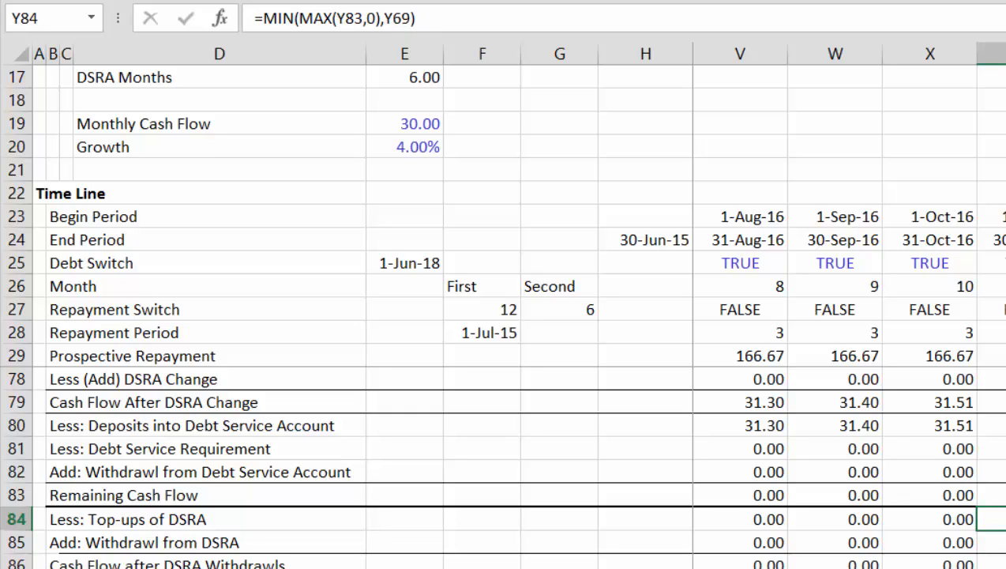
key(Right)
key(Right)
key(Right)
key(Right)
key(Right)
key(Right)
key(Right)
key(Right)
key(Right)
key(Right)
key(Right)
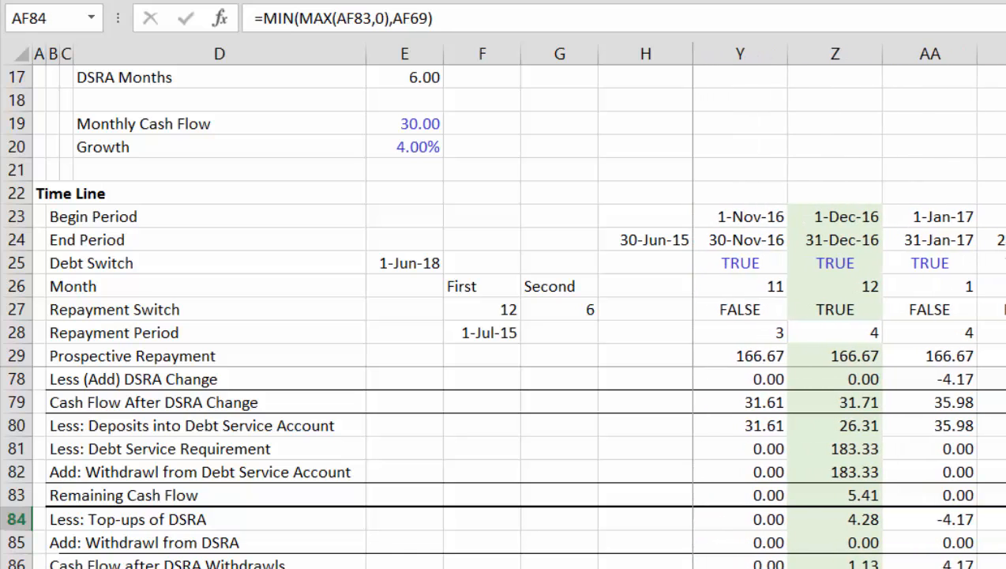
key(Right)
key(Right)
key(Right)
key(Right)
key(Right)
key(Right)
key(Right)
key(Right)
key(Right)
key(Right)
key(Right)
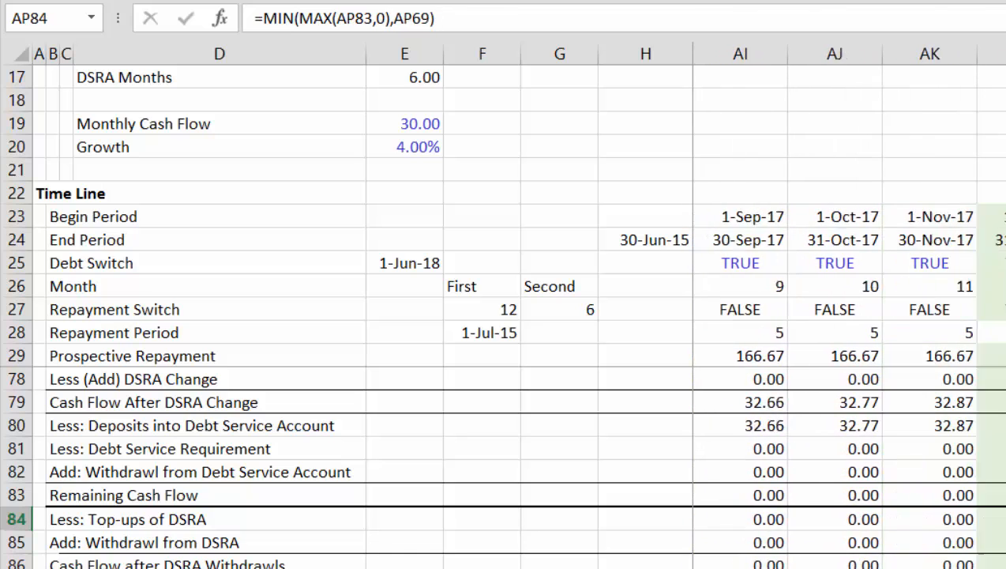
Examine the DSRA top-up formulas in row 84 from column AP back through May 2016 to July 2015.
key(Left)
key(Left)
key(Left)
key(Left)
key(Left)
key(Left)
key(Left)
key(Left)
key(Left)
key(Left)
key(Left)
key(Left)
key(Left)
key(Left)
key(Left)
key(Left)
key(Left)
key(Left)
key(Left)
key(Left)
key(Left)
key(Left)
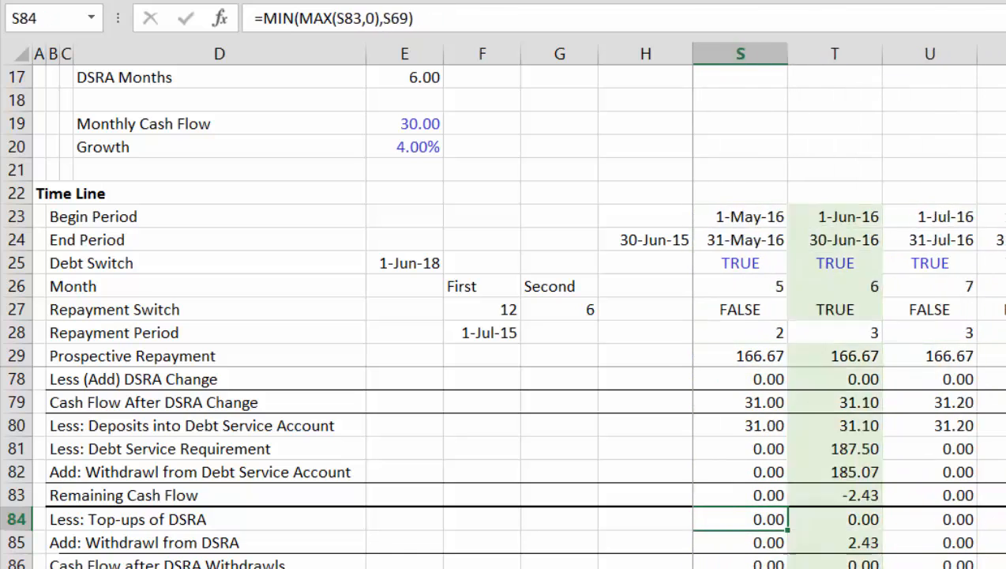
key(Right)
key(Right)
key(Right)
key(Right)
key(Right)
key(Right)
key(Right)
key(Right)
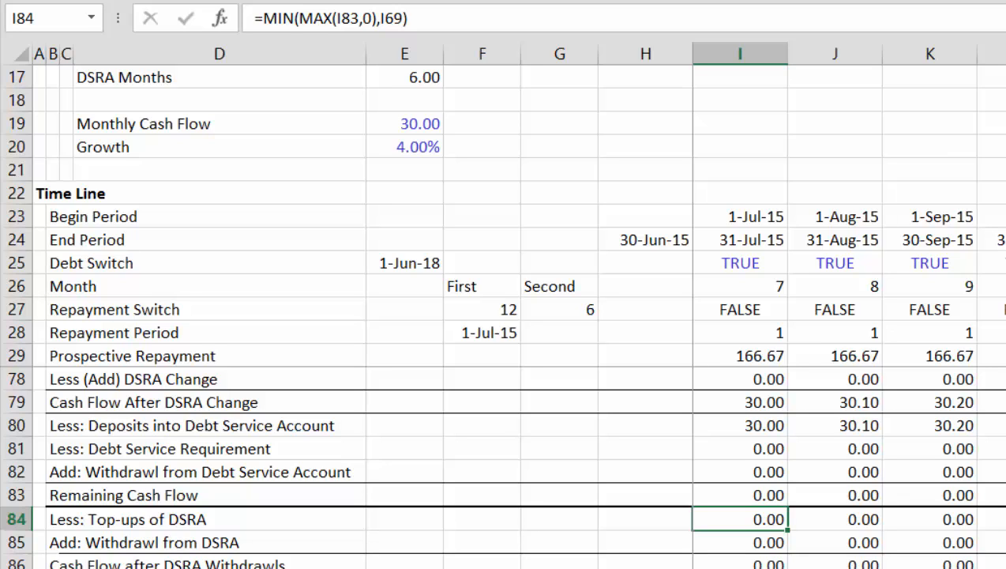
key(F9)
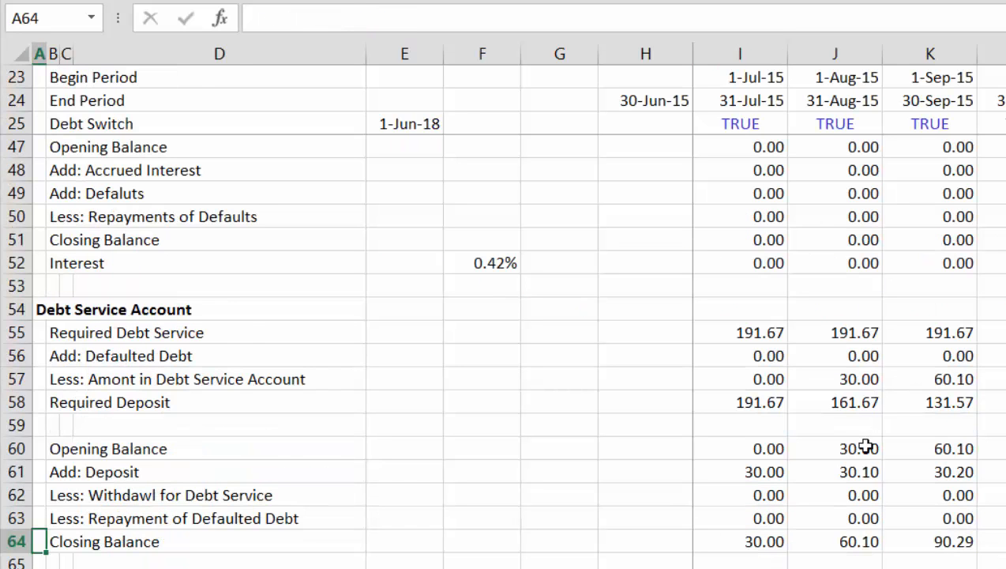
Review the August 2015 formulas in column J from the Debt Service Account opening balance down to the waterfall's debt service requirement.
click(867, 447)
key(Left)
key(Left)
key(Left)
key(Left)
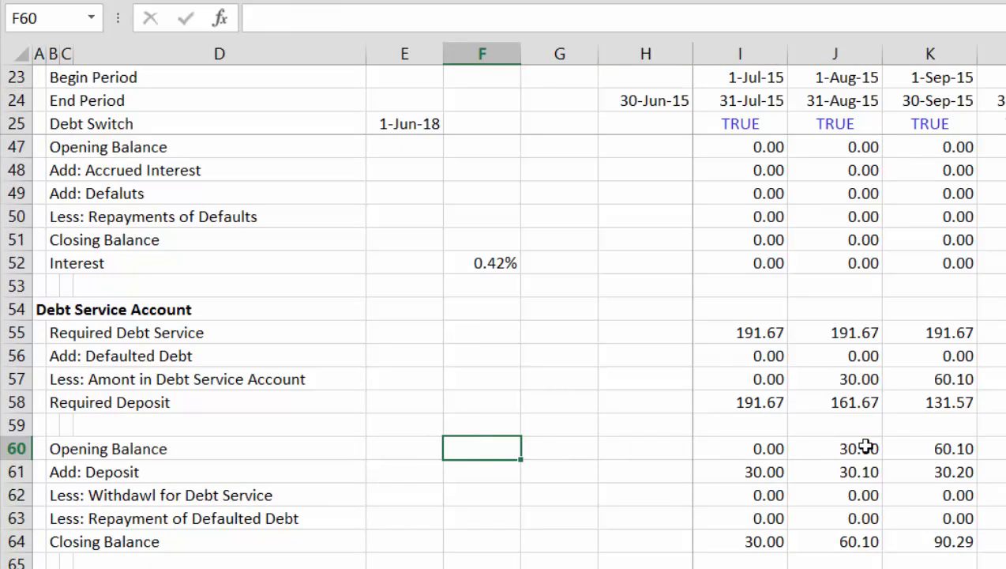
key(Right)
key(Right)
key(Right)
key(Right)
key(Down)
key(Down)
key(Down)
key(Down)
key(Down)
key(Down)
key(Down)
key(Down)
key(Down)
key(Down)
key(Down)
key(Down)
key(Down)
key(Down)
key(Down)
key(Down)
key(Down)
key(Down)
key(Down)
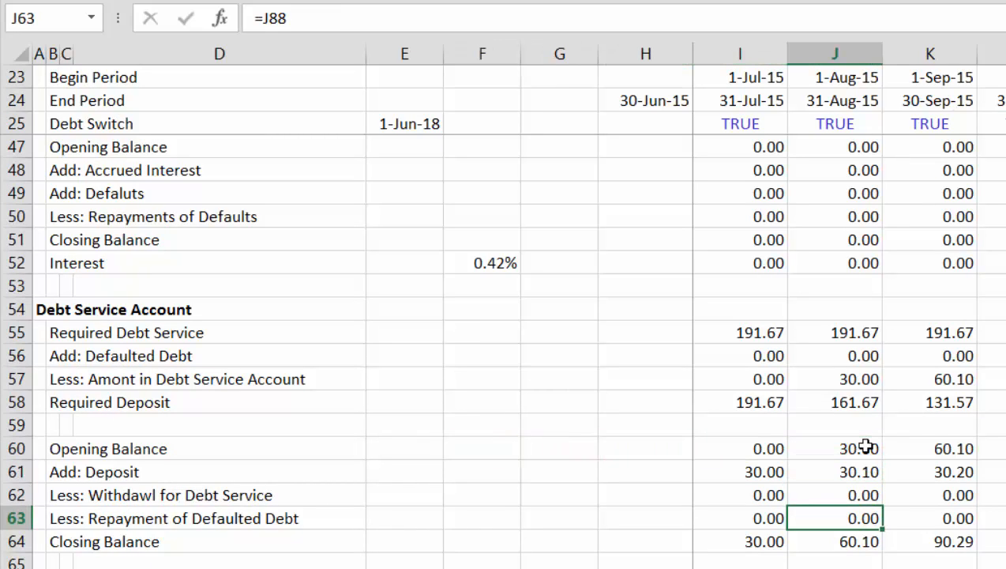
key(Down)
key(Down)
key(Down)
key(Down)
key(Down)
key(Down)
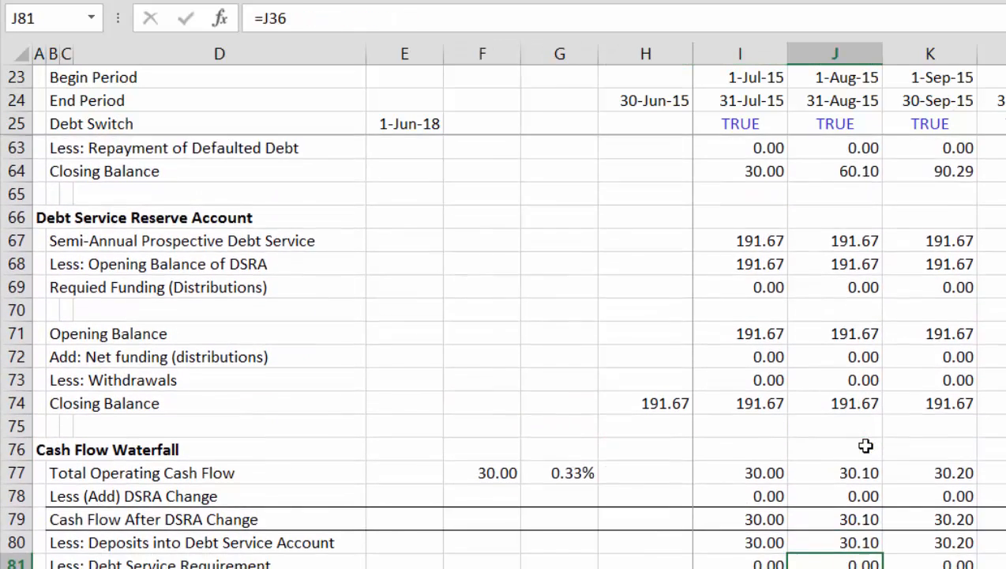
Check the July 2015 DSRA withdrawal formula in I85 of the cash flow waterfall.
key(Up)
key(Up)
key(Up)
key(Left)
key(Left)
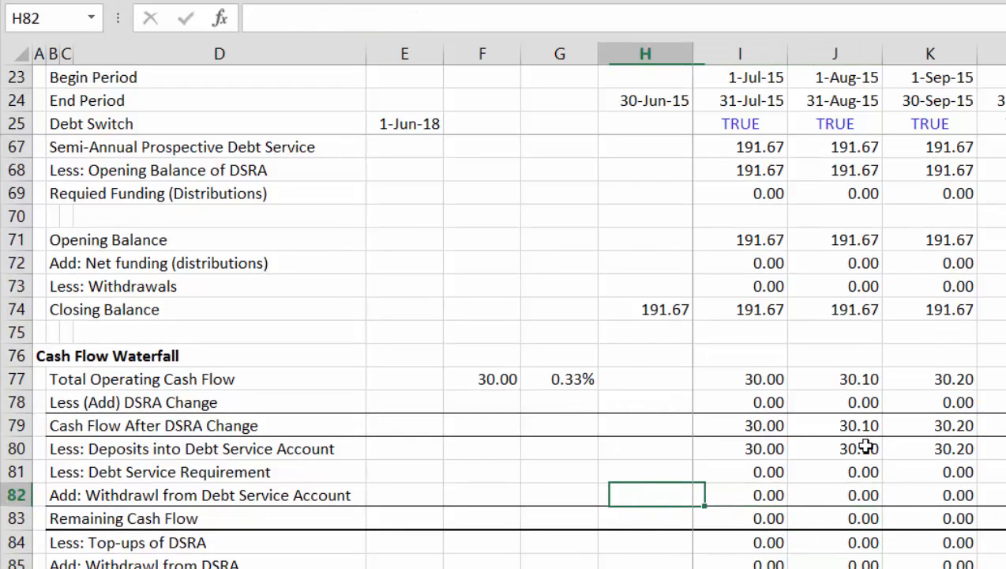
key(Right)
key(Down)
key(Down)
key(Down)
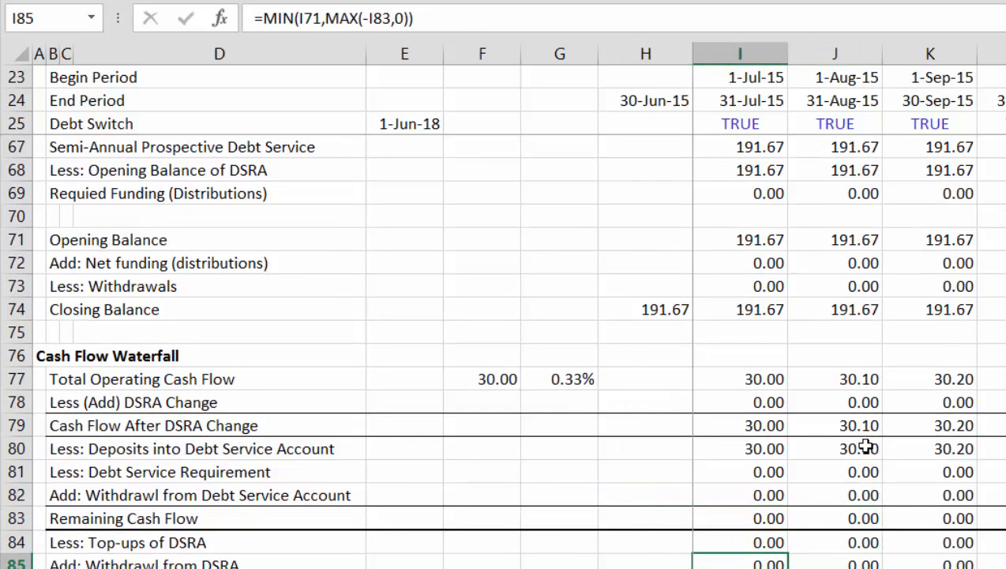
Inspect the cell references of the DSRA top-up formula in I84 and leave it without editing.
key(Up)
key(F2)
key(Left)
key(Left)
key(Left)
key(Left)
key(Left)
key(Left)
key(Left)
key(Left)
key(Left)
key(Left)
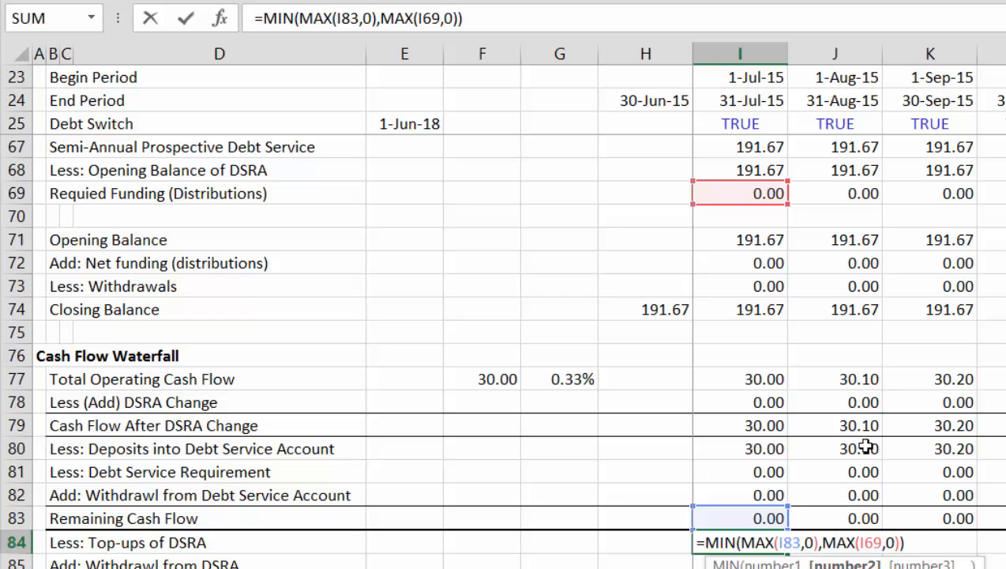
key(Left)
key(Right)
key(Right)
key(Right)
key(Right)
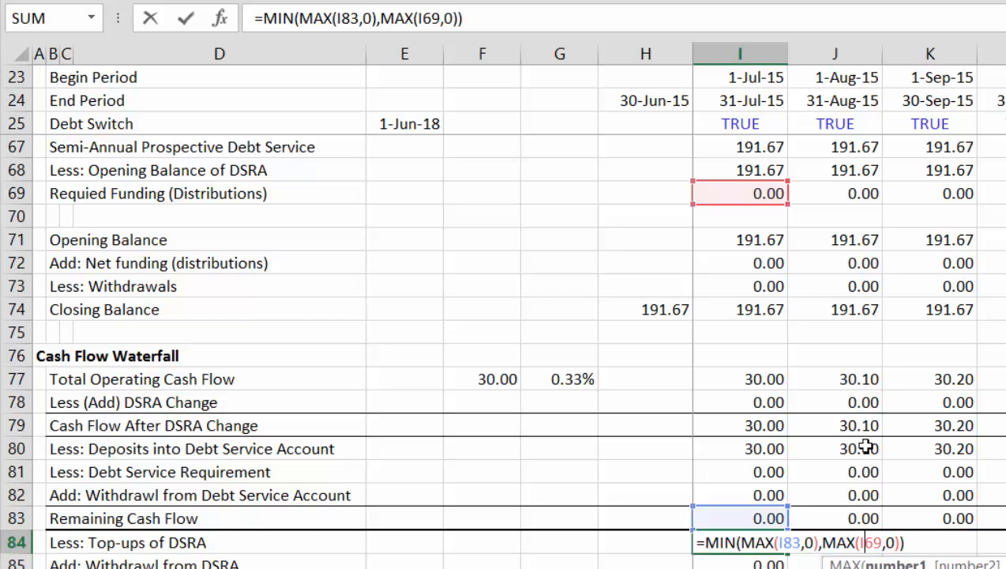
key(Escape)
Review the July 2015 waterfall formulas from Total Operating Cash Flow in I77 down to the DSRA top-ups in I84.
key(ctrl+Up)
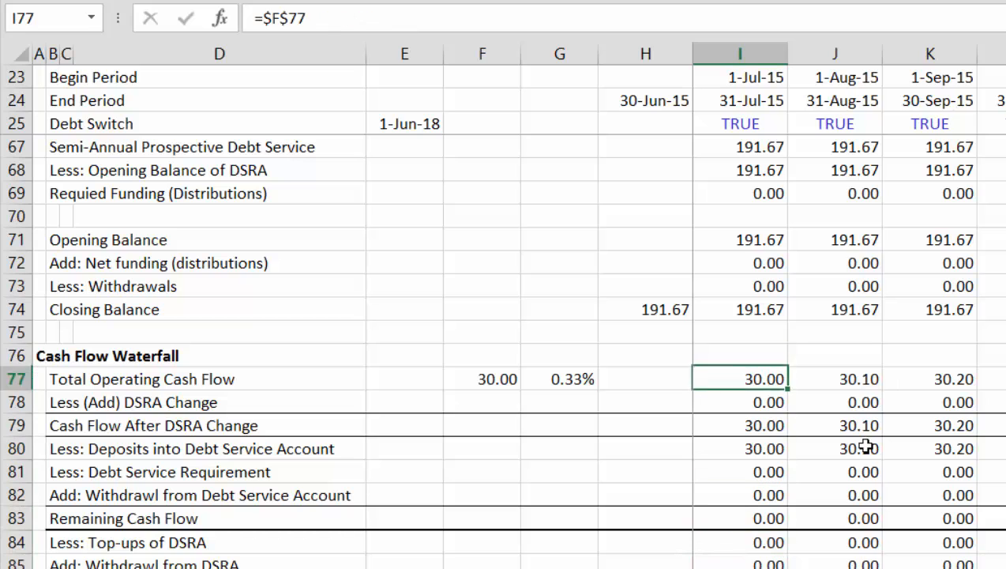
key(Down)
key(Down)
key(Down)
key(Down)
key(Down)
key(Down)
key(Down)
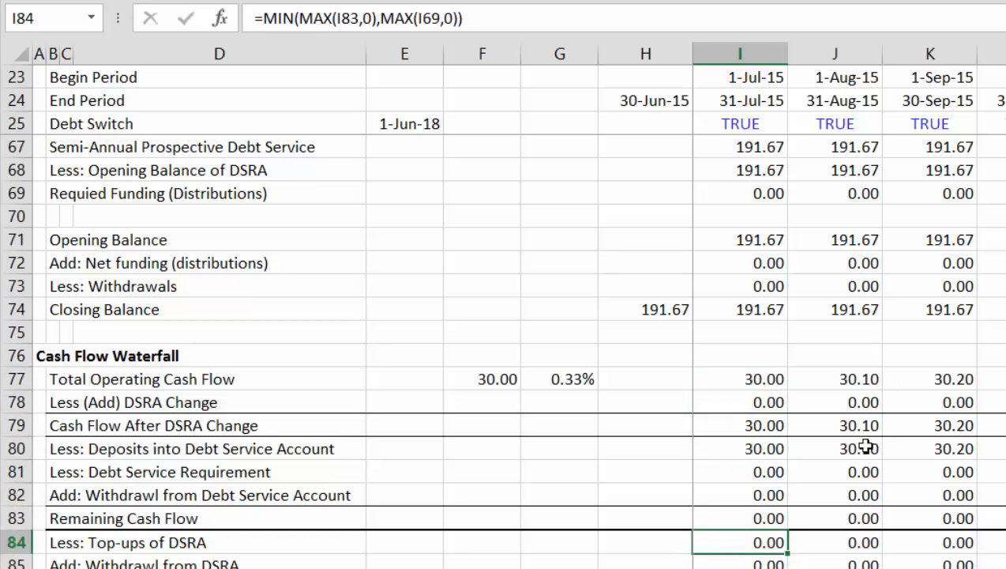
Examine the DSRA top-up formulas in row 84 out to column AH and return to the row's label.
key(Right)
key(Right)
key(Right)
key(Right)
key(Right)
key(Right)
key(Right)
key(Right)
key(Right)
key(Right)
key(Right)
key(Right)
key(Right)
key(Right)
key(Right)
key(Right)
key(Right)
key(Right)
key(Right)
key(Right)
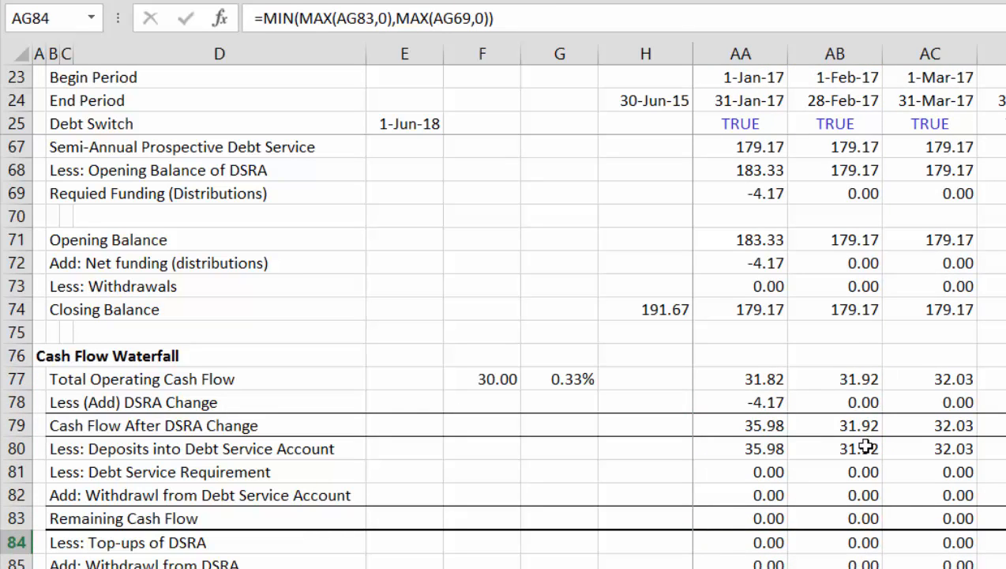
key(Right)
key(Left)
key(Left)
key(Left)
key(Left)
key(Left)
key(Left)
key(Left)
key(Left)
key(Left)
key(Left)
key(Left)
key(Left)
key(Left)
key(Left)
key(Left)
key(Left)
key(Left)
key(Left)
key(Left)
key(Left)
key(Left)
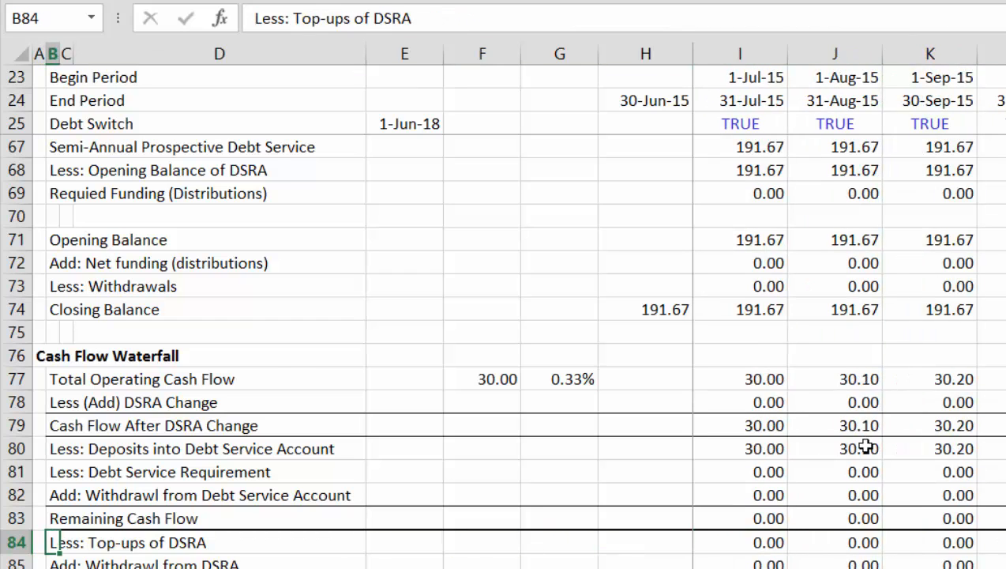
Set the July 2015 net funding of the DSRA in I72 to =I78+I84 and check the withdrawals formula in I73.
key(Up)
key(Up)
key(Up)
key(Up)
key(Up)
key(Up)
key(Up)
key(Up)
key(Up)
key(Up)
key(Up)
key(Up)
key(Right)
key(Right)
key(Right)
key(Right)
key(Right)
key(Right)
key(Right)
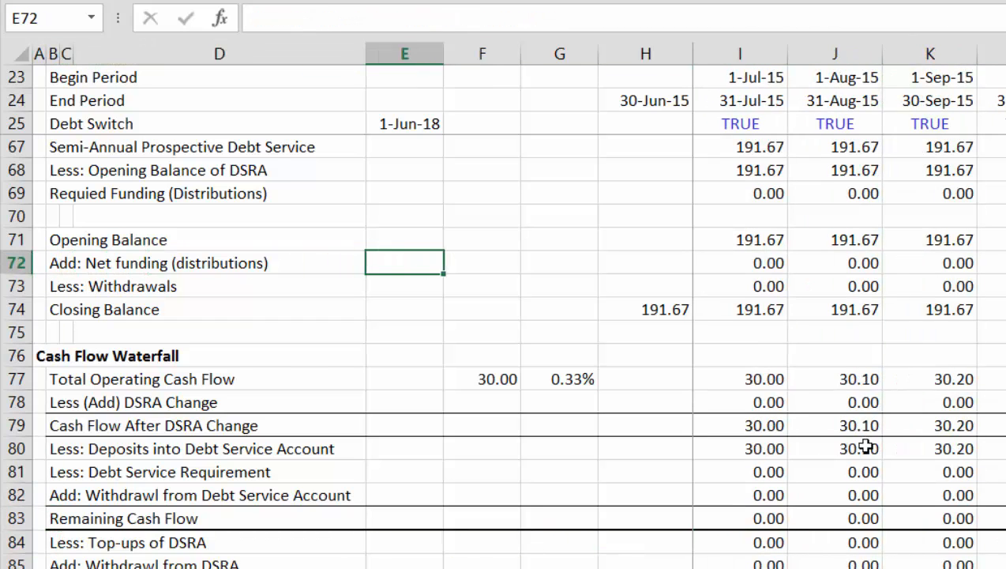
text(=I78+I84)
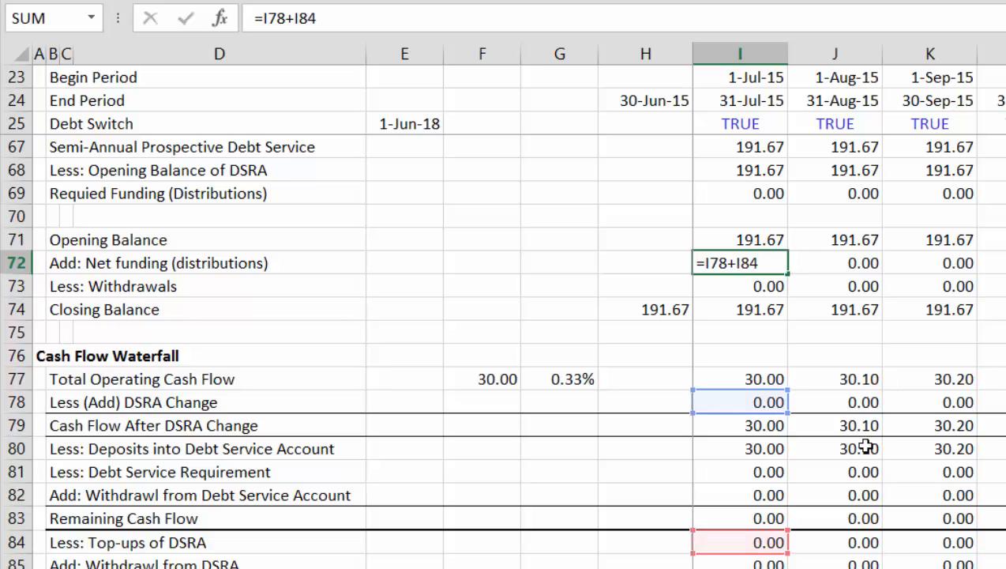
key(Return)
key(F2)
key(Return)
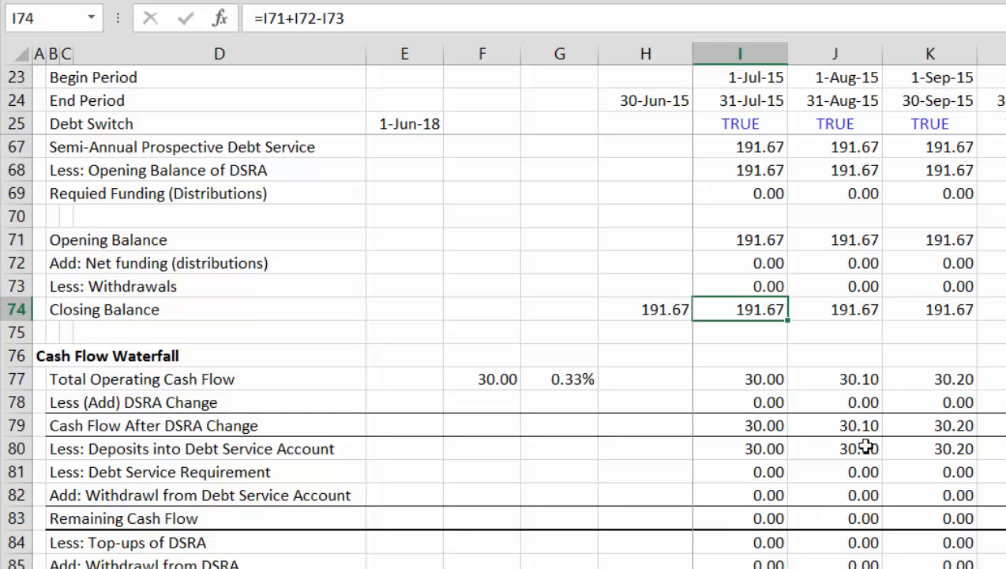
Inspect the cell references behind the July 2015 repayment of defaulted debt in I63 and the debt service withdrawal in I62.
key(Up)
key(Up)
key(Up)
key(Up)
key(Up)
key(Up)
key(Up)
key(Up)
key(Up)
key(Up)
key(Up)
key(Up)
key(Down)
key(Down)
key(Down)
key(Down)
key(Down)
key(Down)
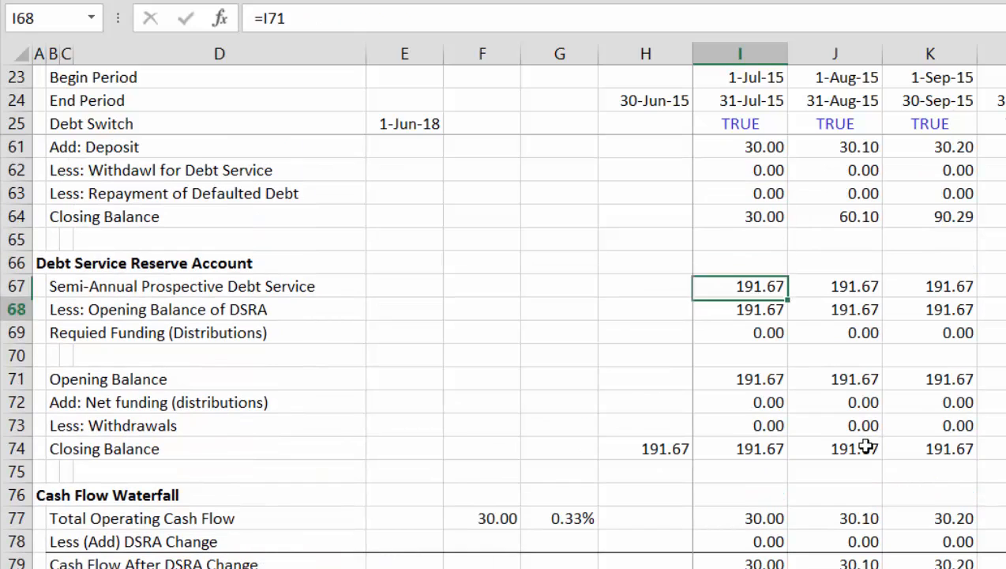
key(Up)
key(Up)
key(Up)
key(Up)
key(Up)
key(F2)
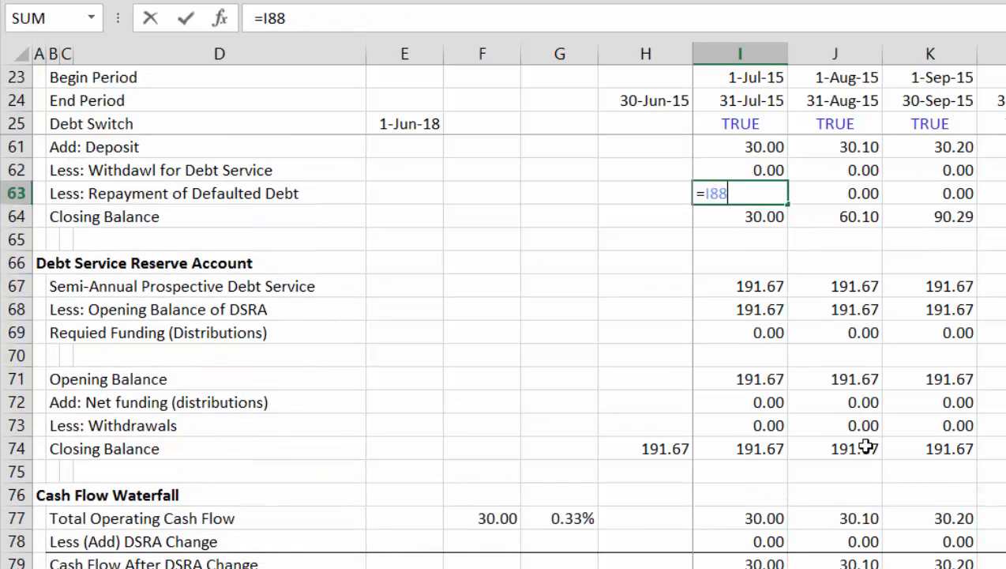
key(Return)
key(Up)
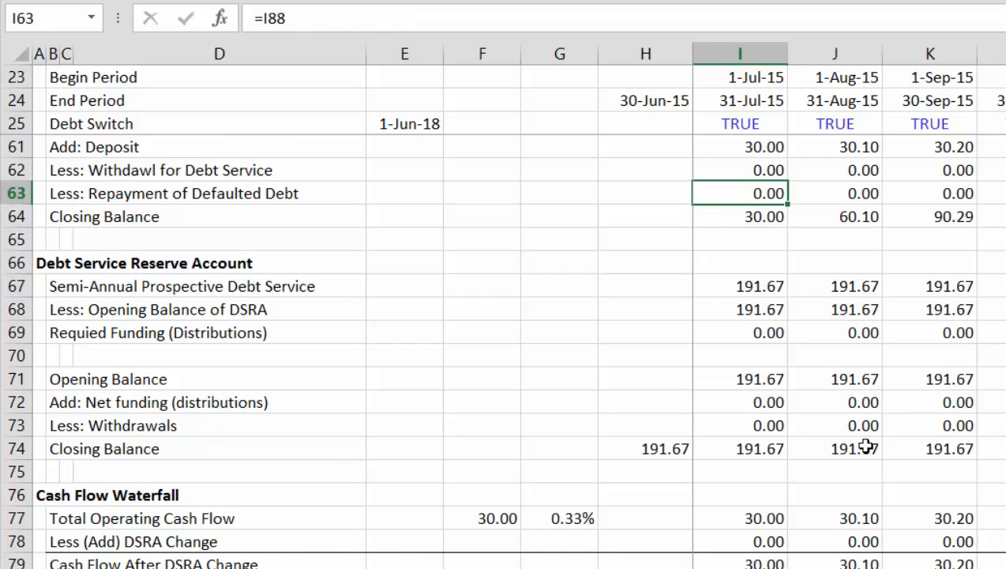
key(Up)
key(F2)
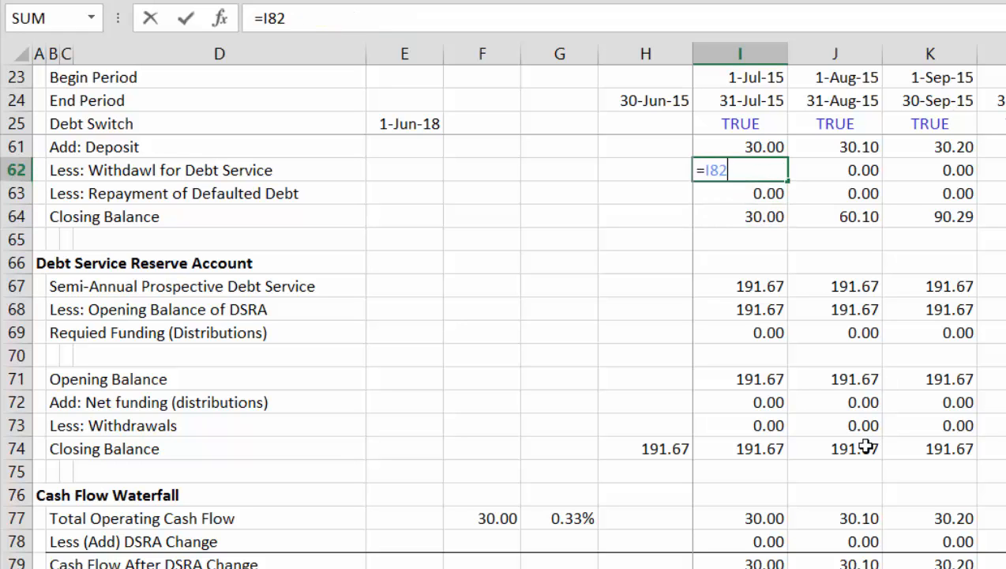
key(Escape)
Trace the July 2015 deposit in I61 to its source in I80 of the waterfall and return to I61.
key(Up)
key(Up)
key(Up)
key(Up)
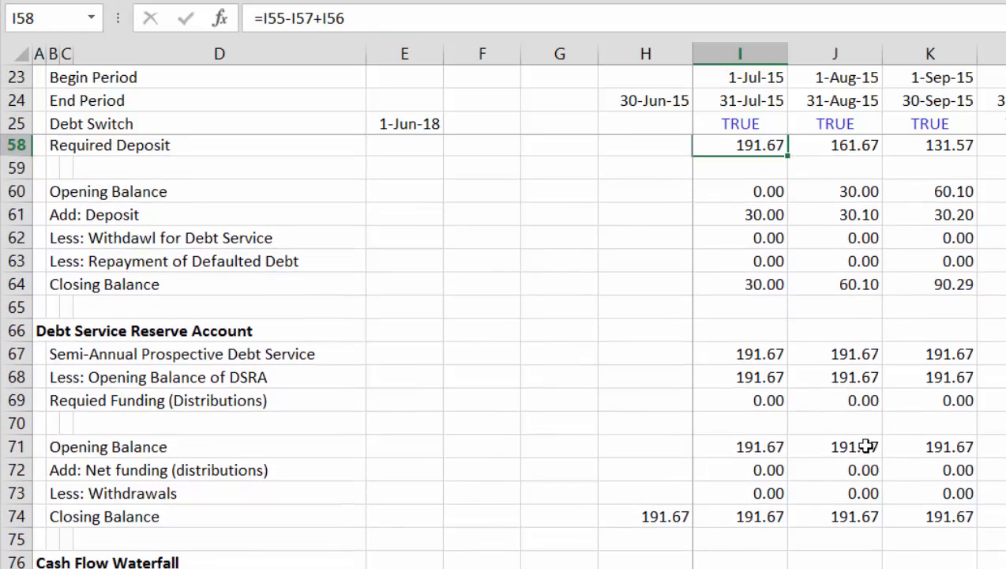
key(Down)
key(Down)
key(Down)
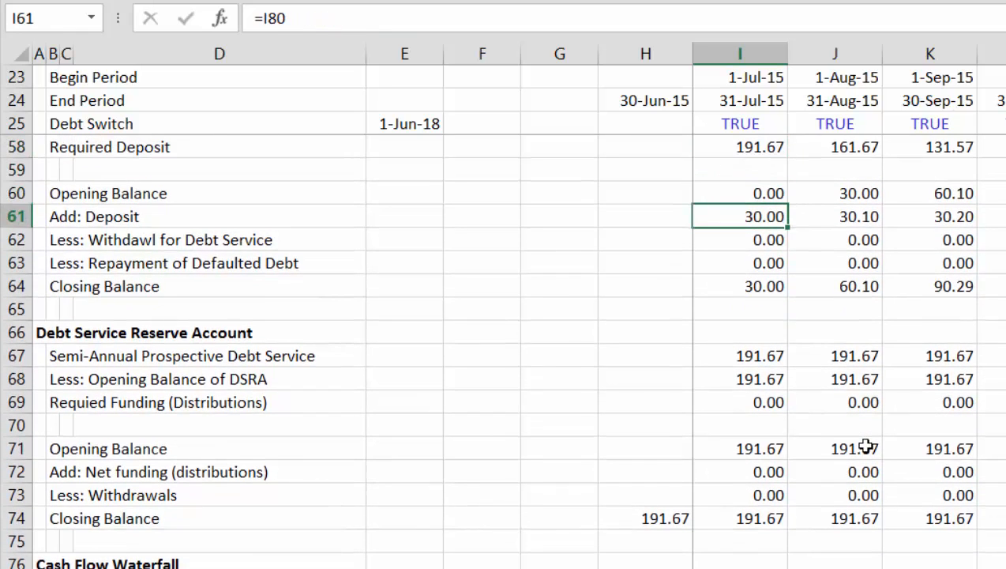
key(ctrl+bracketleft)
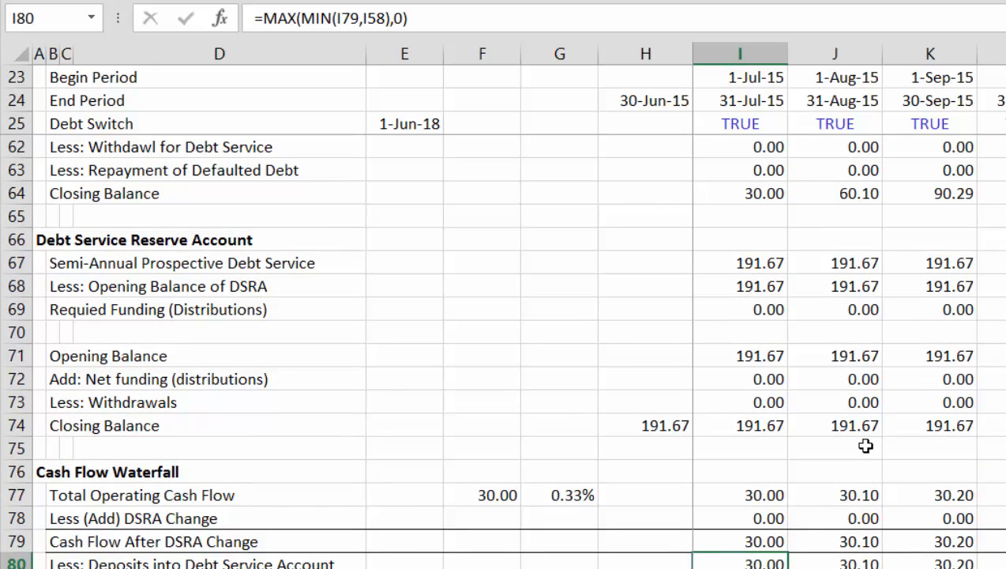
text(])
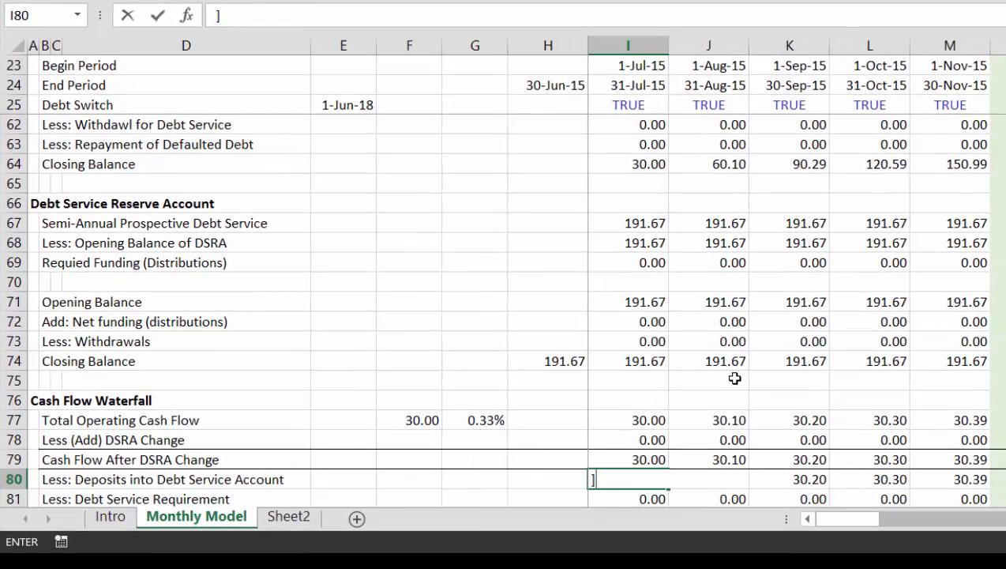
key(Escape)
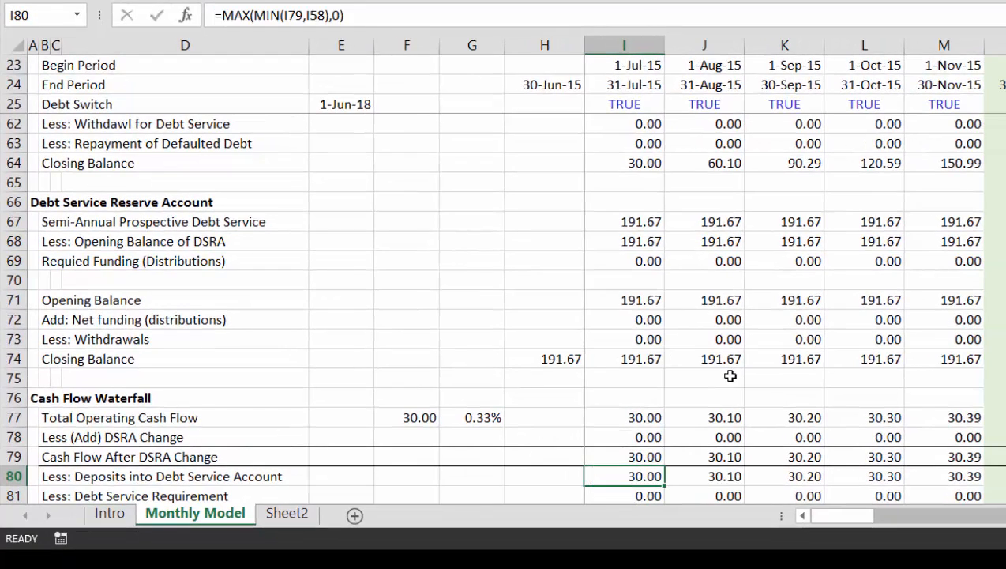
key(ctrl+bracketright)
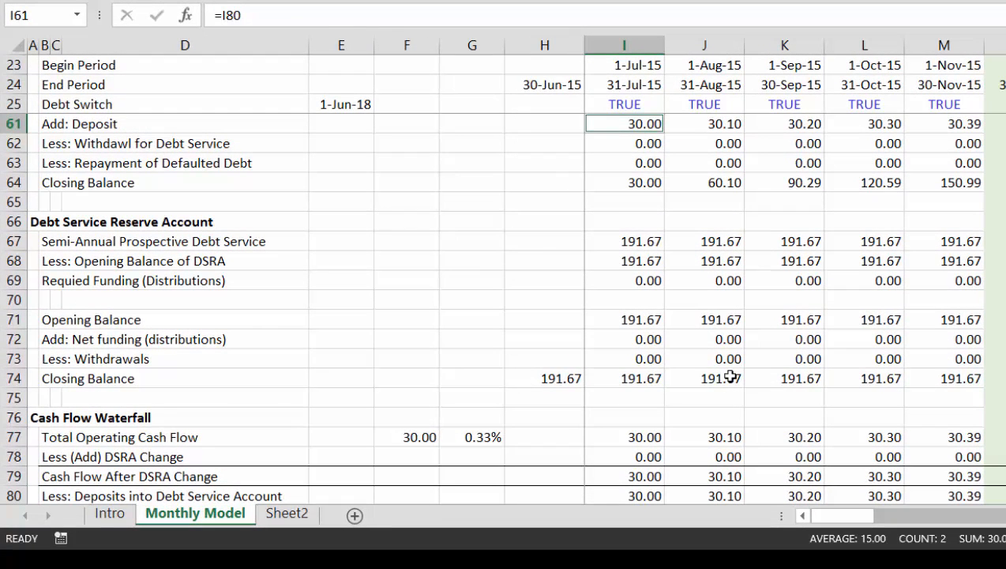
text([)
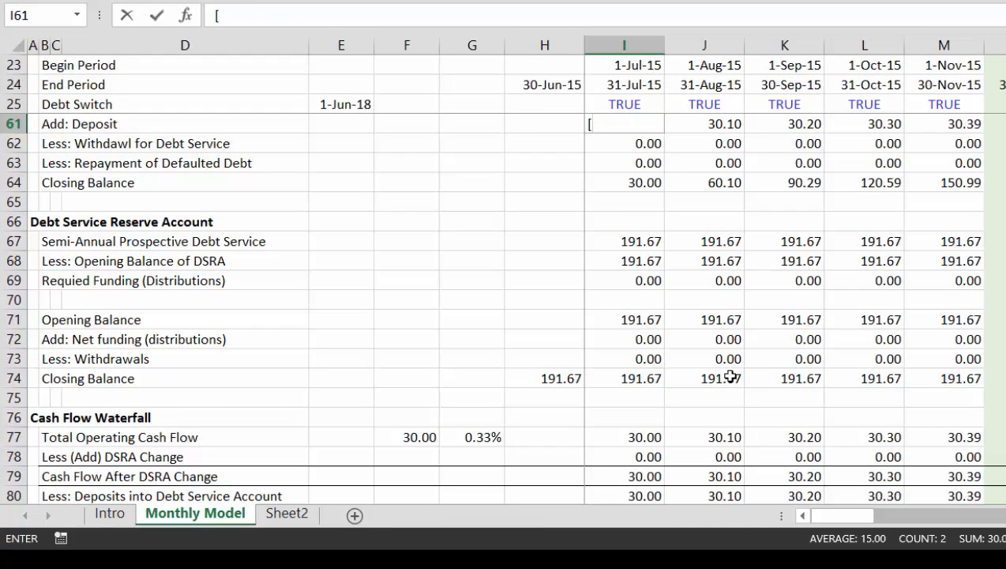
key(Escape)
Review the July 2015 formulas from the deposit in I61 down to Cash Flow After Default in I90.
key(Down)
key(Down)
key(Down)
key(Down)
key(Down)
key(Down)
key(Down)
key(Down)
key(Down)
key(Down)
key(Down)
key(Down)
key(Down)
key(Down)
key(Down)
key(Down)
key(Down)
key(Down)
key(Down)
key(Down)
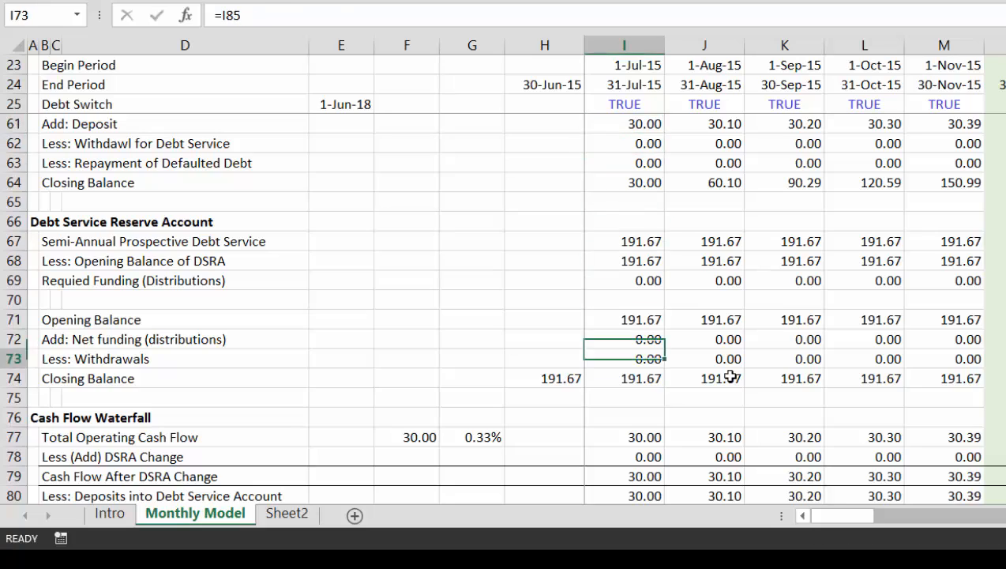
key(Down)
key(Down)
key(Down)
key(Up)
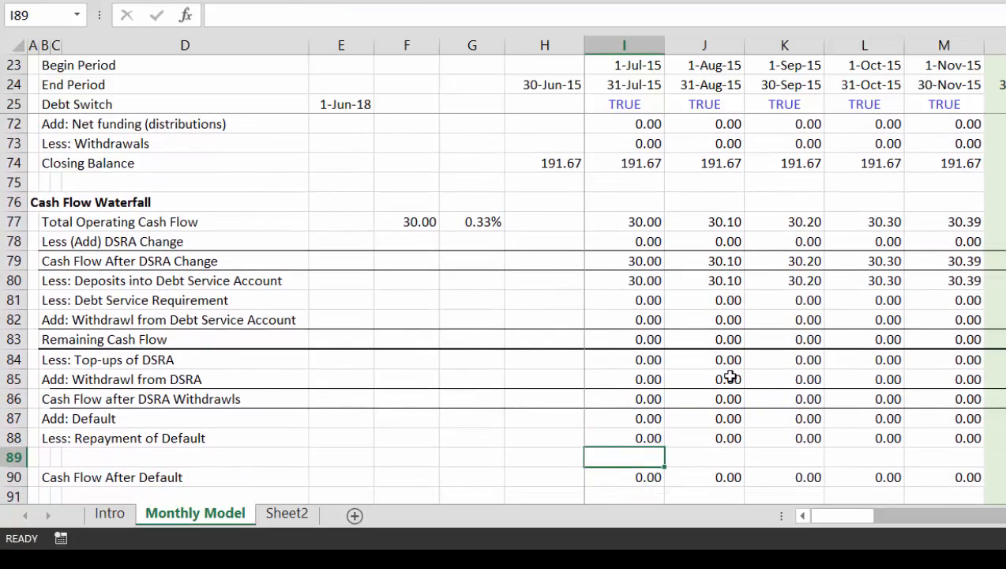
key(Down)
Examine Cash Flow After Default along row 90 from July 2015 out to column AK.
key(Right)
key(Right)
key(Right)
key(Right)
key(Right)
key(Right)
key(Right)
key(Right)
key(Right)
key(Right)
key(Right)
key(Right)
key(Right)
key(Right)
key(Right)
key(Right)
key(Right)
key(Right)
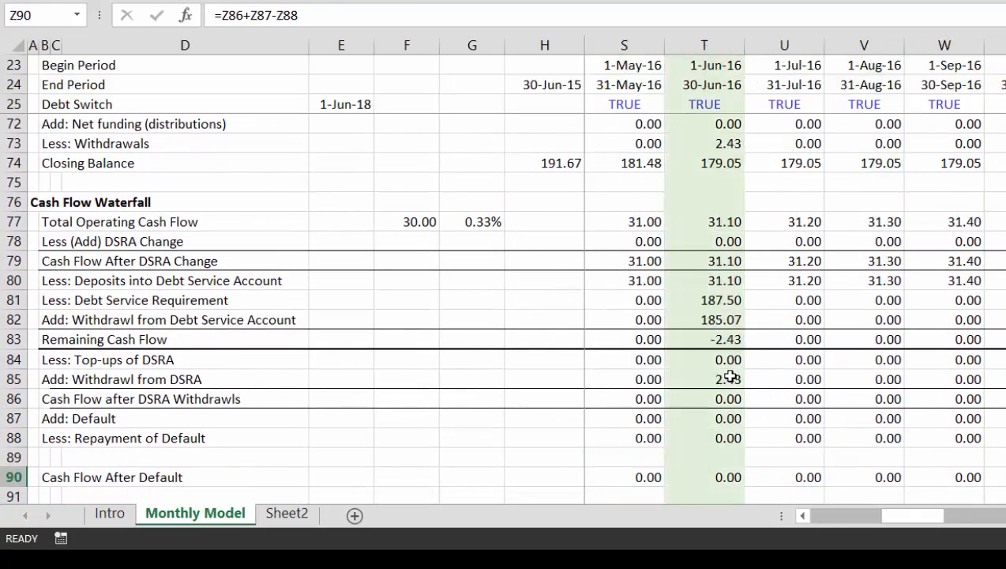
key(Right)
key(Right)
key(Right)
key(Right)
key(Right)
key(Right)
key(Right)
key(Right)
key(Right)
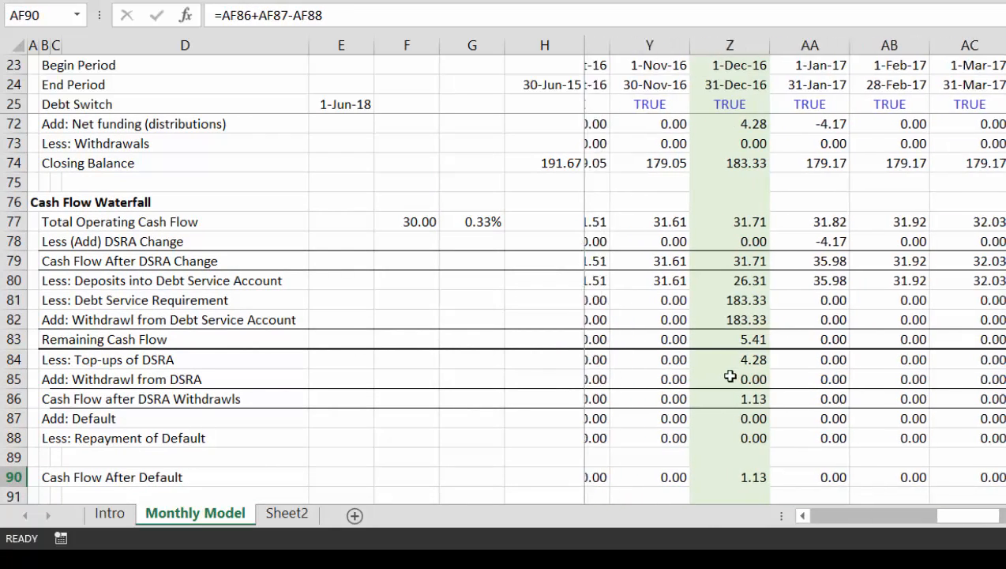
key(Right)
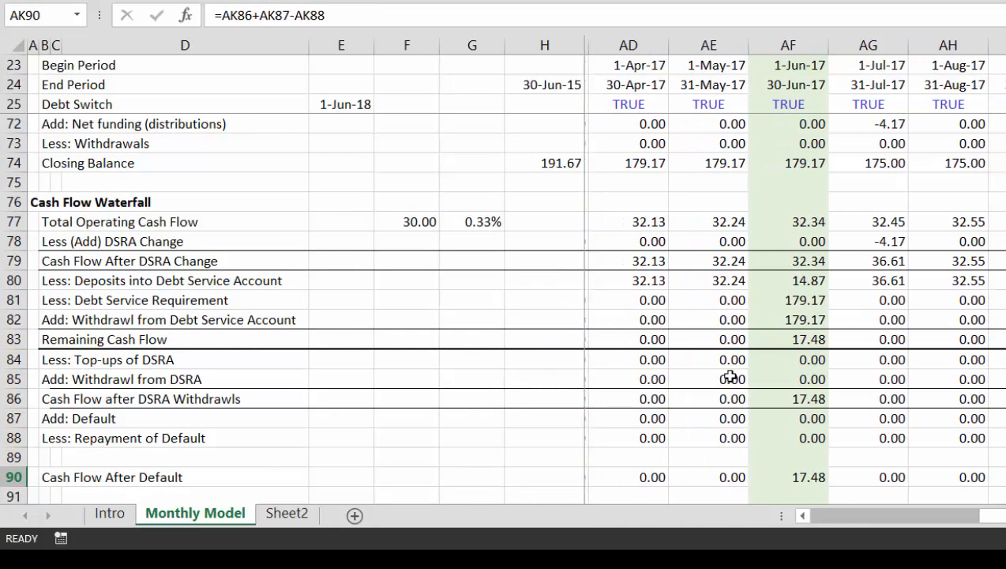
Examine Cash Flow after DSRA Withdrawals along row 86 through the months out to column BH.
key(Left)
key(Up)
key(Up)
key(Up)
key(Up)
key(Right)
key(Right)
key(Right)
key(Right)
key(Right)
key(Right)
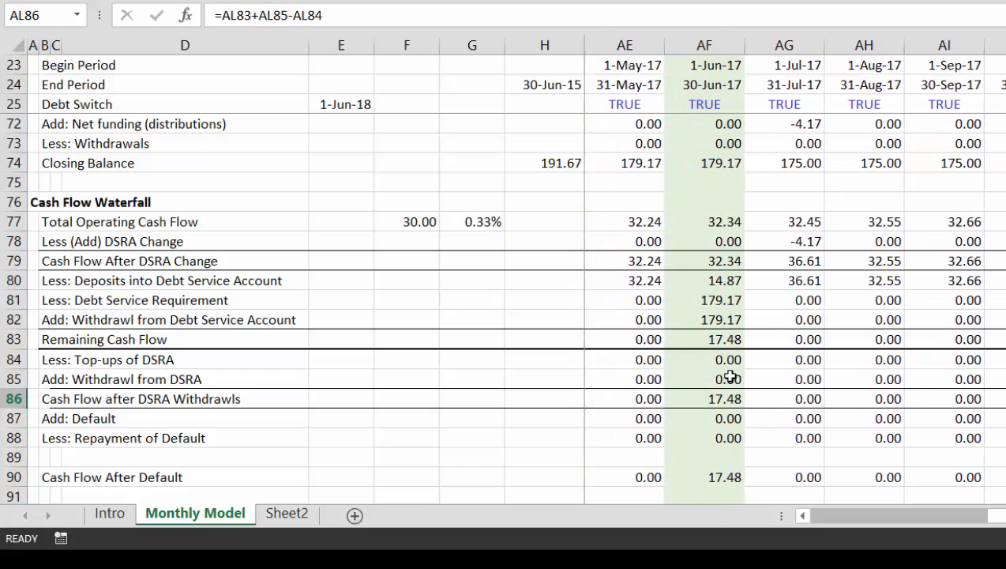
key(Right)
key(Right)
key(Right)
key(Right)
key(Right)
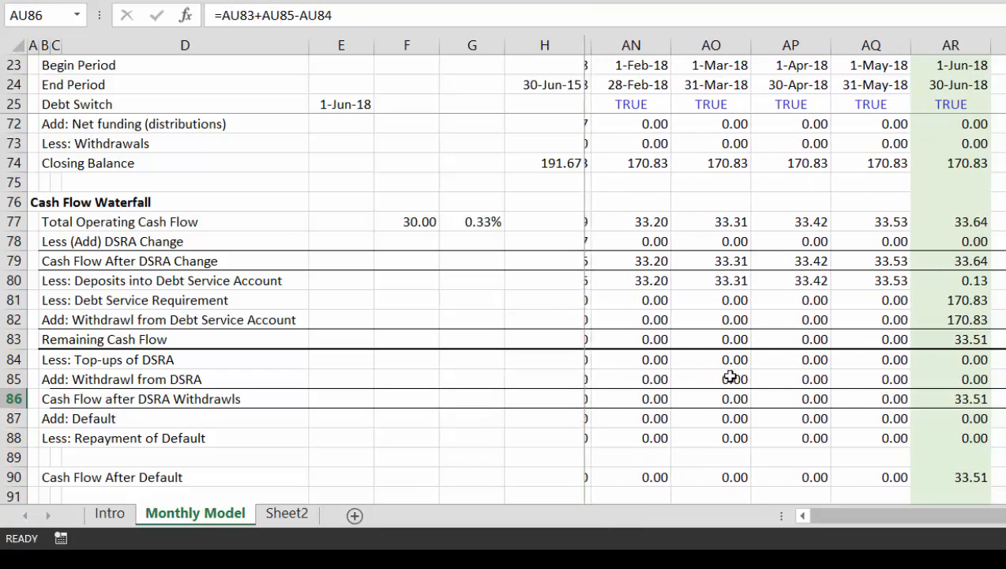
key(Left)
key(Left)
key(Right)
key(Right)
key(Right)
key(Right)
key(Right)
key(Right)
key(Right)
key(Right)
key(Right)
key(Right)
key(Right)
key(Right)
key(Right)
key(Right)
key(Right)
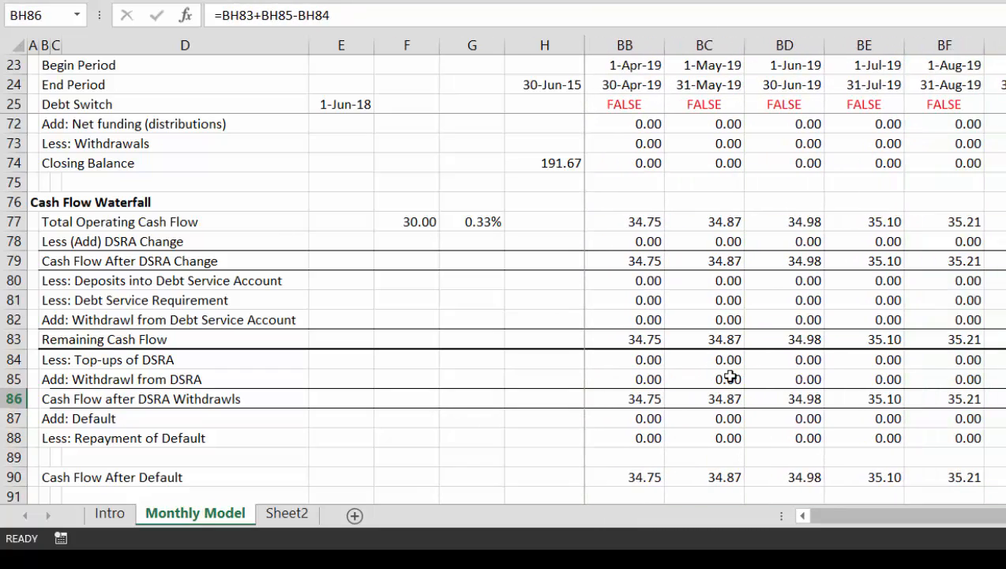
Examine Cash Flow after DSRA Withdrawals along row 86 from column BH back to July 2018 in column AS.
key(Left)
key(Left)
key(Left)
key(Left)
key(Left)
key(Left)
key(Left)
key(Left)
key(Left)
key(Left)
key(Left)
key(Left)
key(Left)
key(Left)
key(Left)
key(Left)
key(Left)
key(Left)
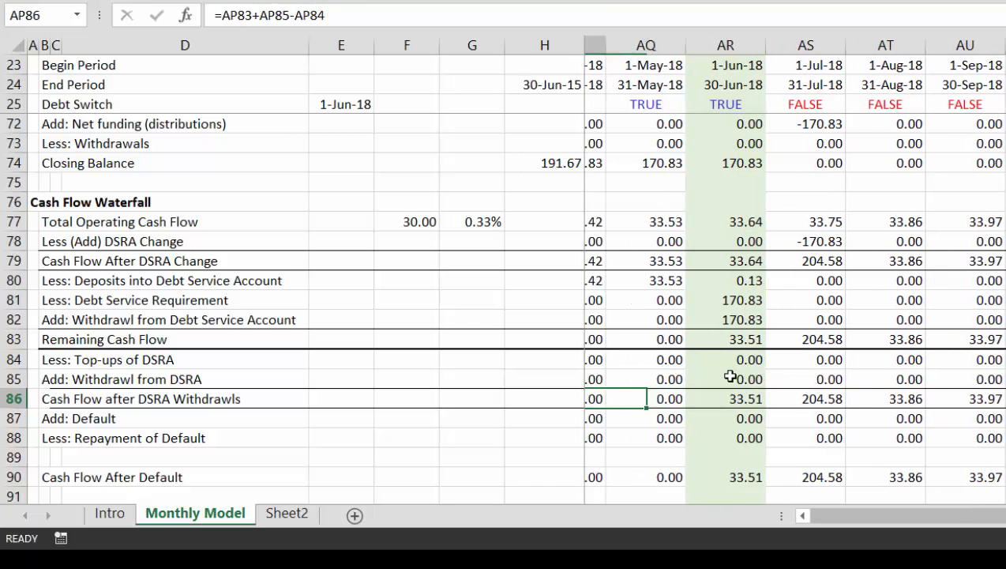
key(Right)
key(Right)
key(Right)
Compare the July 2018 formulas for the DSRA change in AS78 and Cash Flow After DSRA Change in AS79.
key(Up)
key(Up)
key(Up)
key(Up)
key(Up)
key(Up)
key(Up)
key(Up)
key(Up)
key(Up)
key(Up)
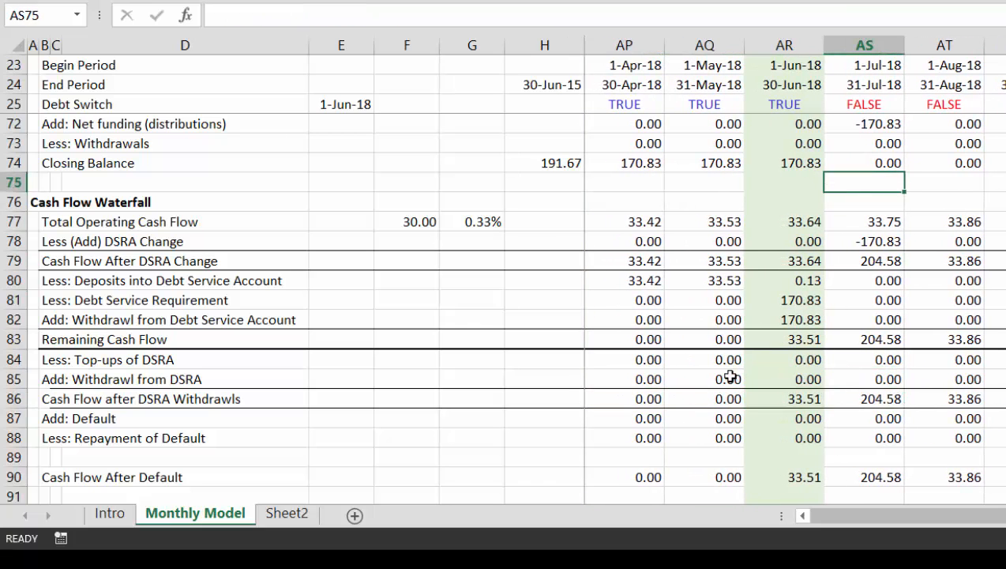
key(Down)
key(Down)
key(Down)
key(Down)
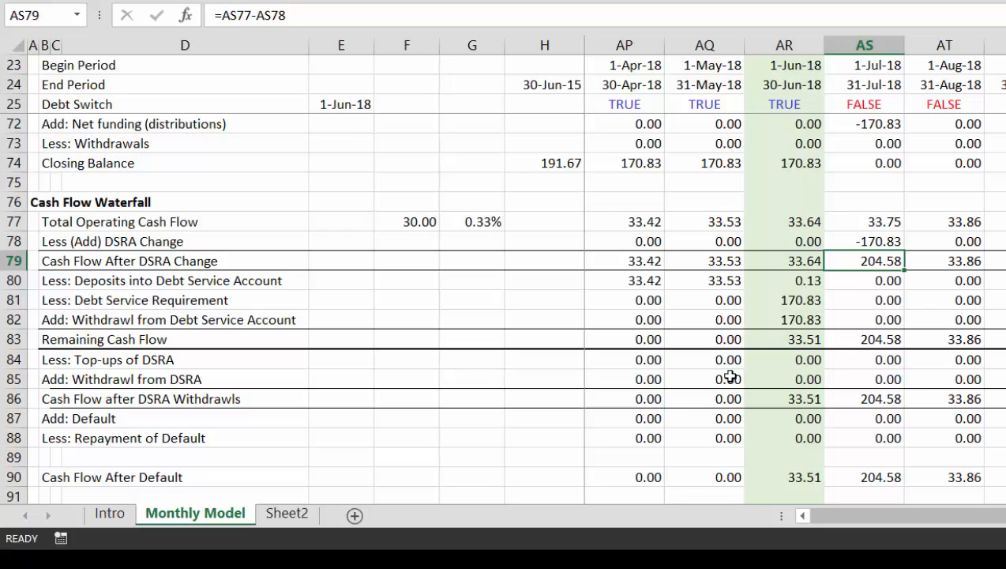
key(Up)
key(Down)
key(Up)
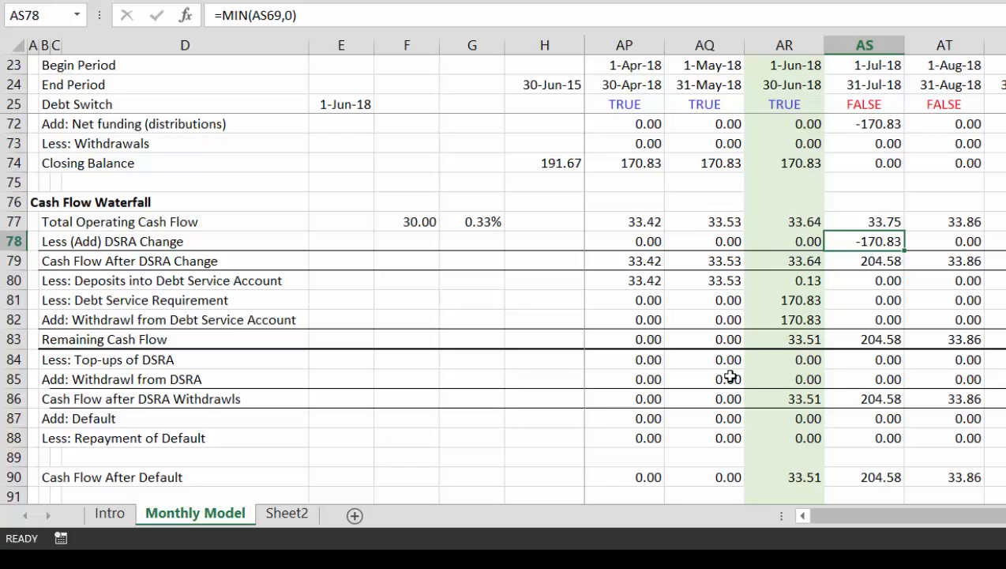
key(Down)
key(Up)
key(Down)
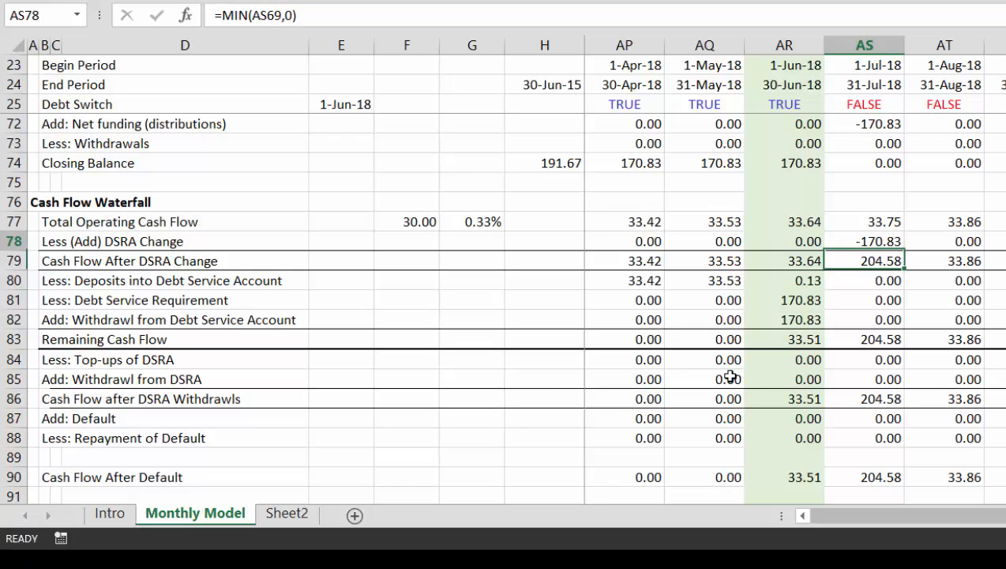
key(Up)
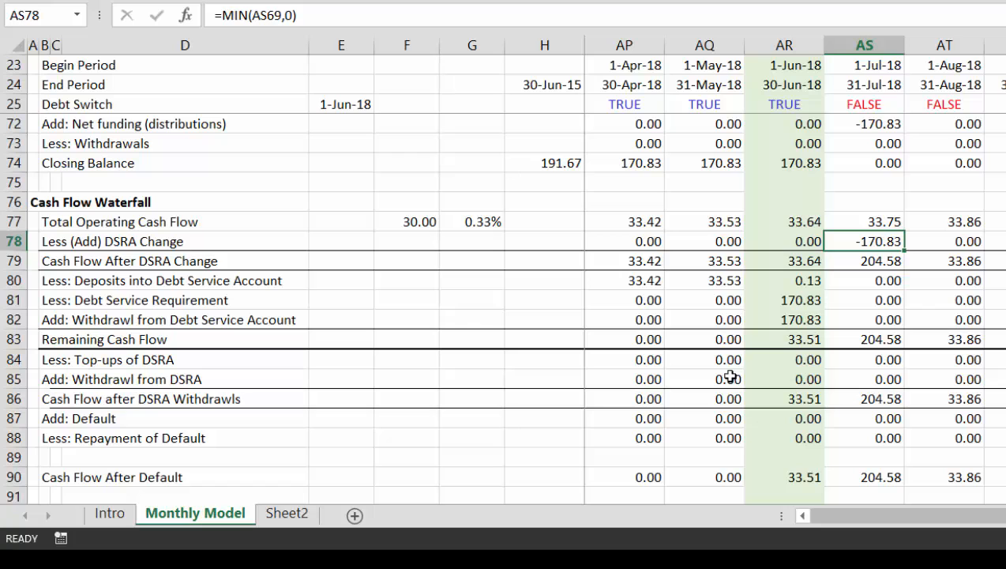
Follow the July 2018 waterfall from the DSRA change down to Cash Flow After Default in AS90.
key(Down)
key(Down)
key(Down)
key(Down)
key(Down)
key(Down)
key(Down)
key(Down)
key(Down)
key(Down)
key(Down)
key(Down)
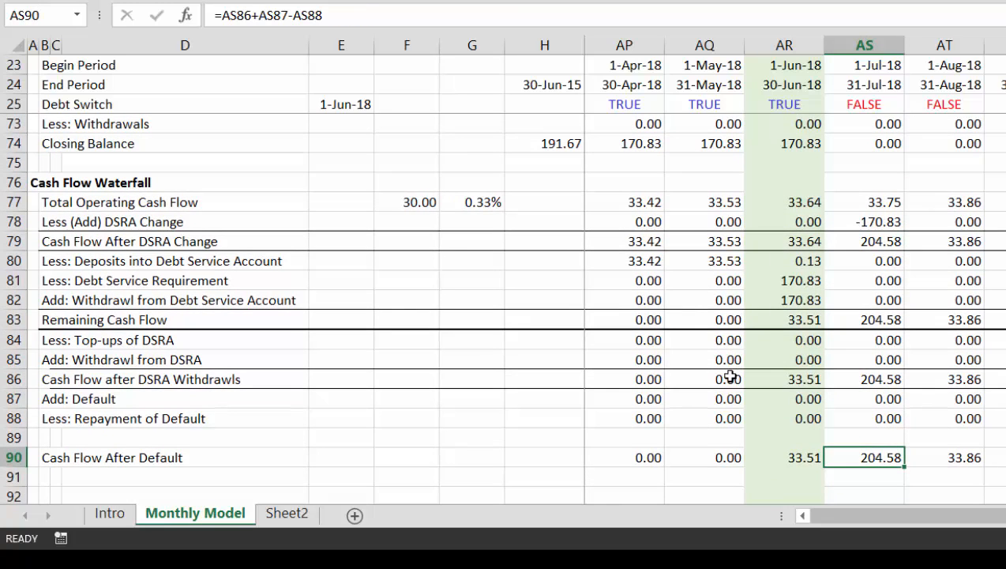
Examine Cash Flow After Default along row 90 from July 2018 back to July 2015, ending in column A.
key(Left)
key(Left)
key(Left)
key(Left)
key(Left)
key(Left)
key(Left)
key(Left)
key(Left)
key(Left)
key(Left)
key(Left)
key(Left)
key(Left)
key(Left)
key(Left)
key(Left)
key(Left)
key(Left)
key(Left)
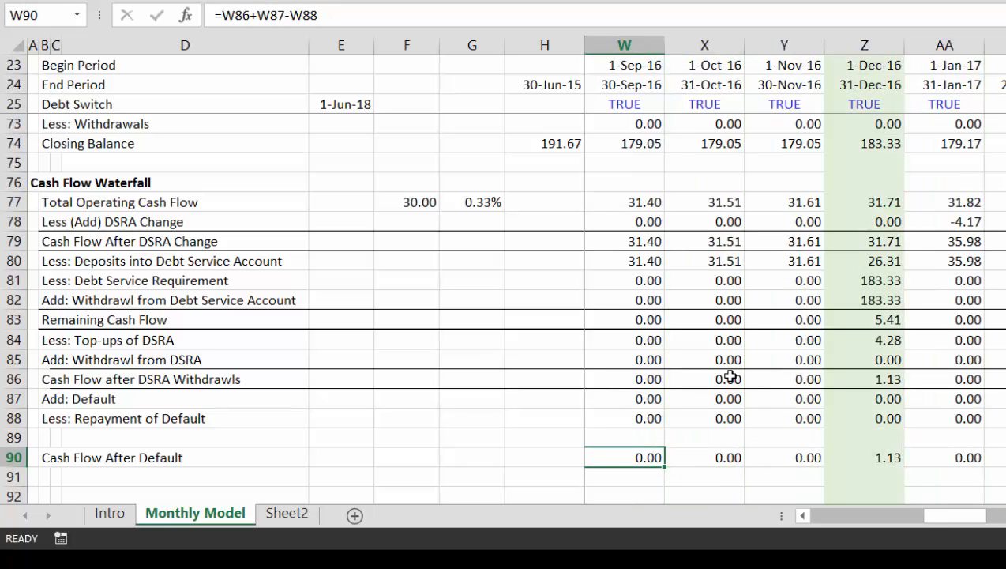
key(Left)
key(Left)
key(Left)
key(Left)
key(Left)
key(Left)
key(Left)
key(Left)
key(Left)
key(Left)
key(Left)
key(Left)
key(Left)
key(Left)
key(Left)
key(Left)
key(Left)
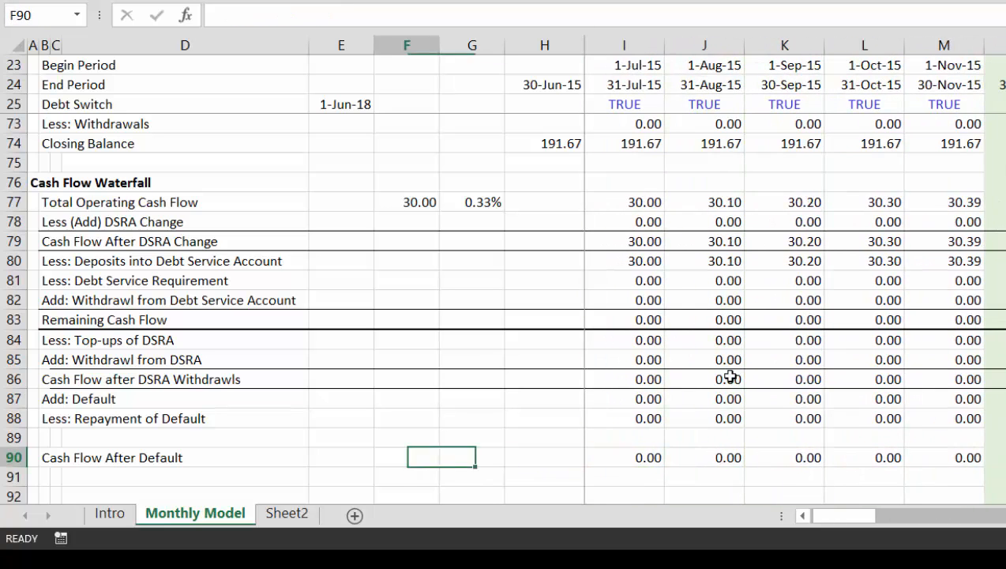
key(Left)
key(Left)
key(Left)
key(Left)
key(Left)
Look over the model sections from the Cash Flow Waterfall up past the Debt Schedule.
key(Up)
key(Up)
key(Up)
key(Up)
key(Up)
key(Up)
key(Up)
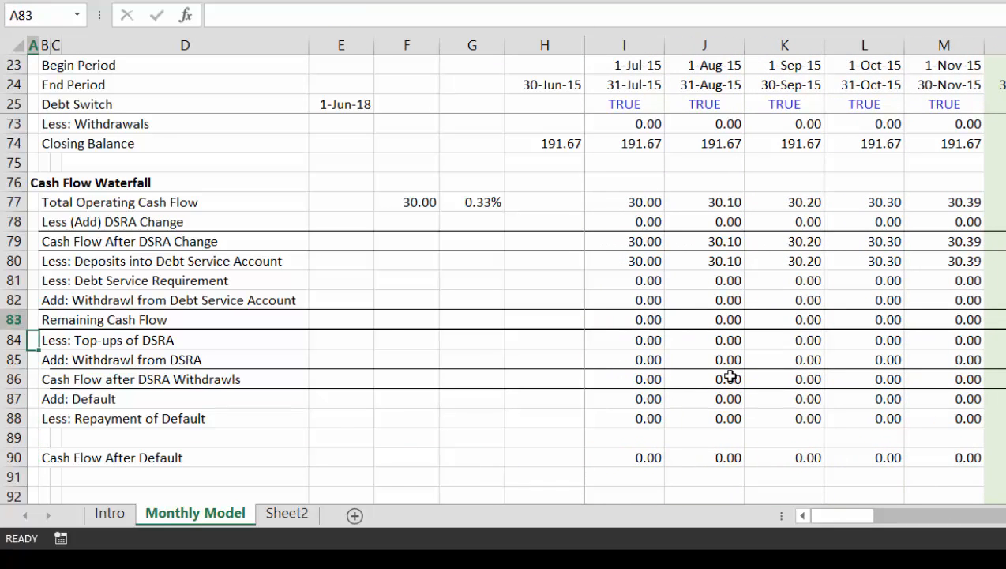
key(Up)
key(Up)
key(Up)
key(Up)
key(Up)
key(Up)
key(Up)
key(Up)
key(Up)
key(Up)
key(Up)
key(Up)
key(Up)
key(Up)
key(Up)
key(Up)
key(Up)
key(Up)
key(Up)
key(Up)
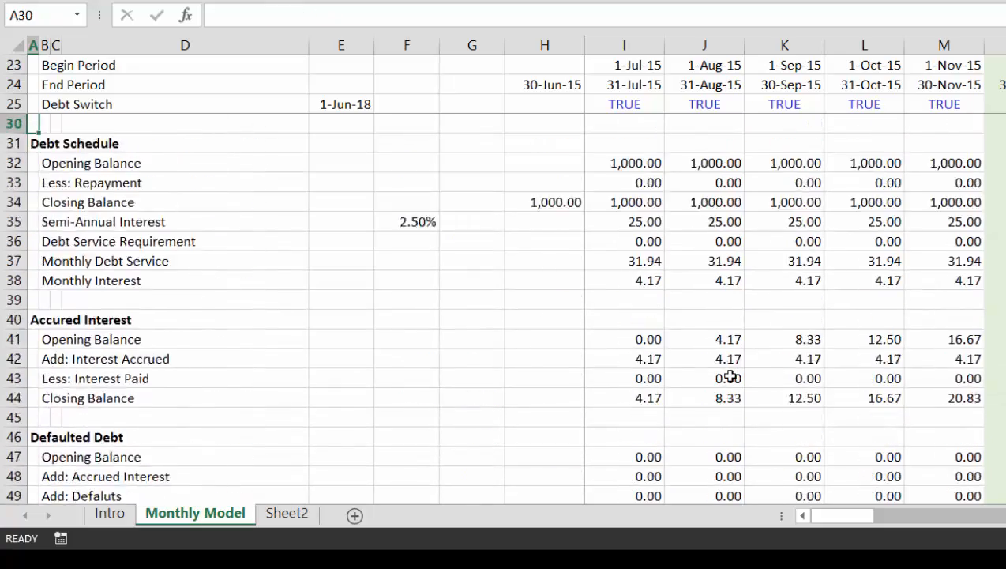
key(Up)
key(Up)
key(Up)
key(Up)
key(Up)
key(Up)
key(Up)
key(Up)
key(Up)
key(Up)
key(Up)
key(Up)
key(Up)
key(Up)
Look back down through the Debt Schedule, Accrued Interest and Defaulted Debt sections to the Debt Service Account in row 62.
key(Down)
key(Down)
key(Down)
key(Down)
key(Down)
key(Down)
key(Down)
key(Down)
key(Down)
key(Down)
key(Down)
key(Down)
key(Down)
key(Down)
key(Down)
key(Down)
key(Down)
key(Down)
key(Down)
key(Down)
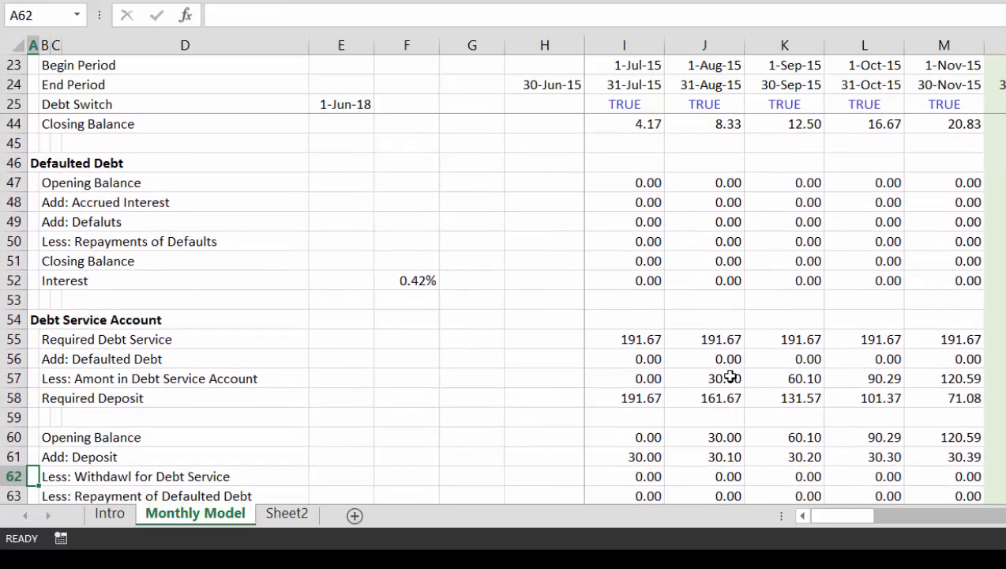
Save the model under the new file name Monthly Cash Flow Waterfall as an Excel Macro-Enabled Workbook.
key(F12)
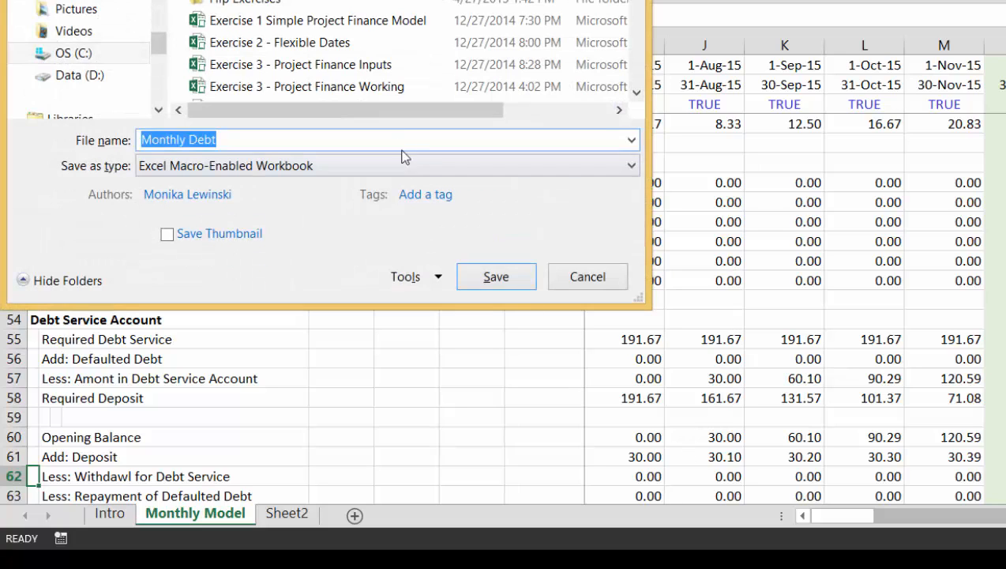
click(399, 140)
key(BackSpace)
key(BackSpace)
key(BackSpace)
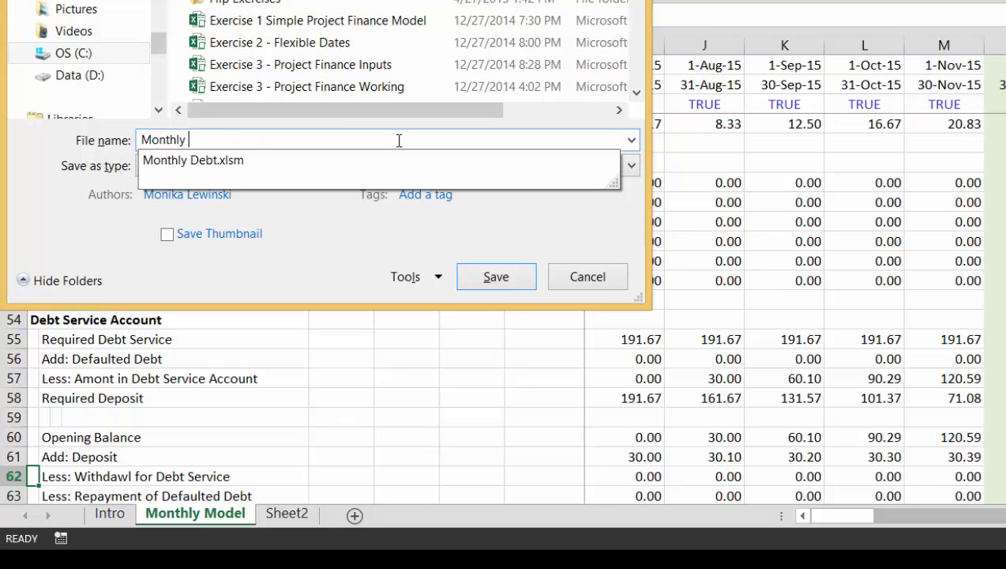
text(Cash Flow Waterfall)
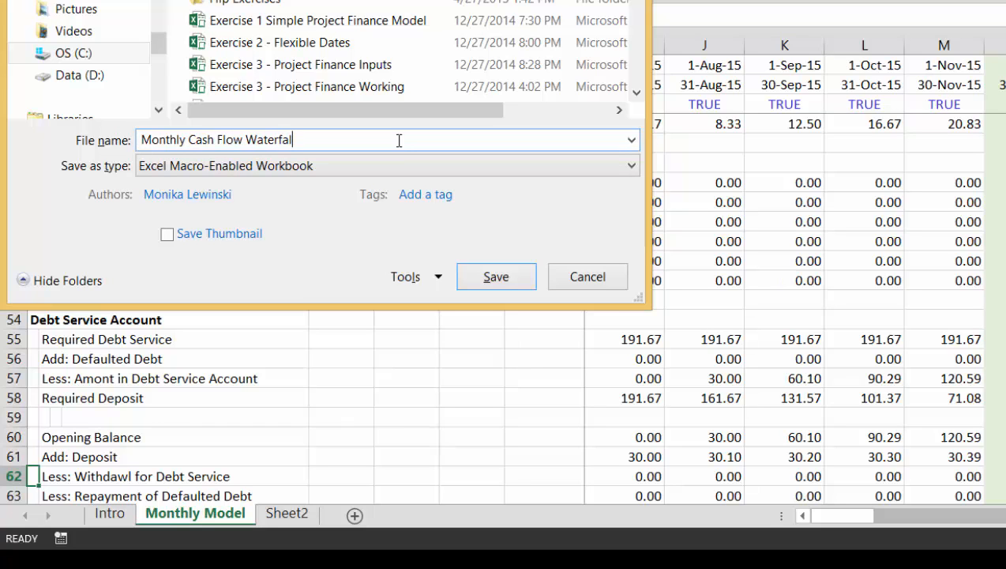
key(Return)
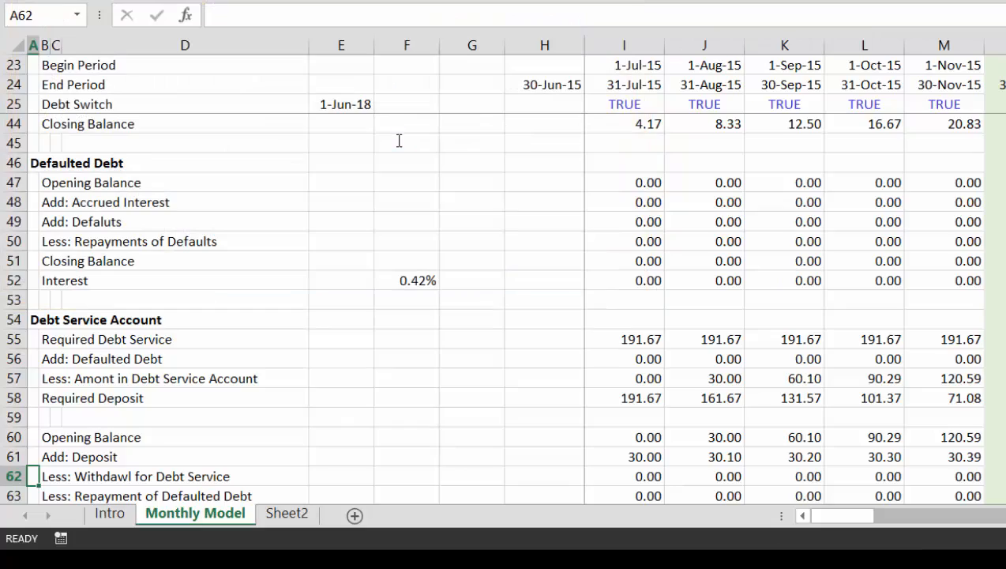
Look down through the Debt Service Account and Debt Service Reserve Account to below the Cash Flow Waterfall in row 93.
key(Down)
key(Down)
key(Down)
key(Down)
key(Down)
key(Down)
key(Down)
key(Down)
key(Down)
key(Down)
key(Down)
key(Down)
key(Down)
key(Down)
key(Down)
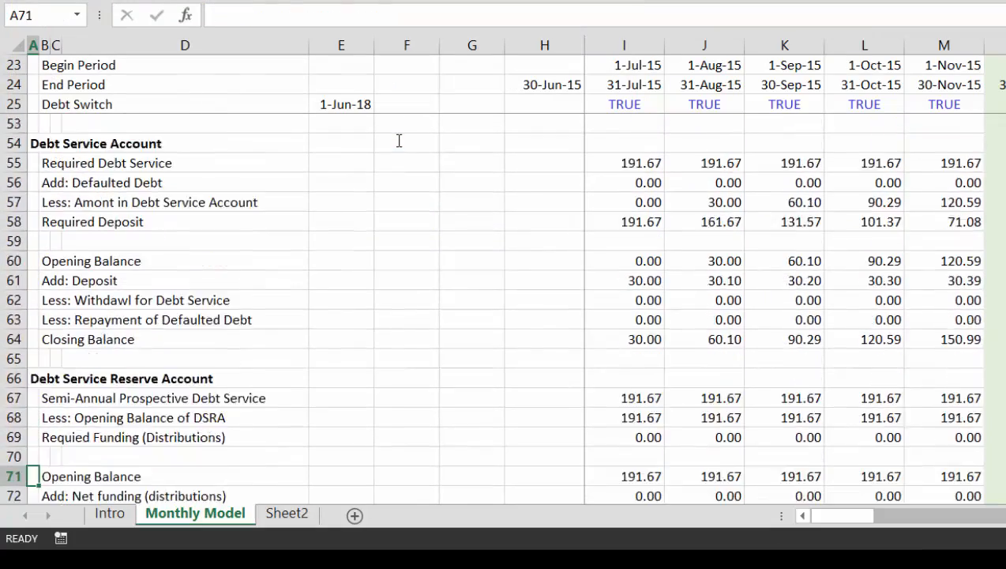
key(Down)
key(Down)
key(Down)
key(Down)
key(Down)
key(Down)
key(Down)
key(Down)
key(Down)
key(Down)
key(Down)
key(Down)
key(Down)
key(Down)
key(Down)
key(Down)
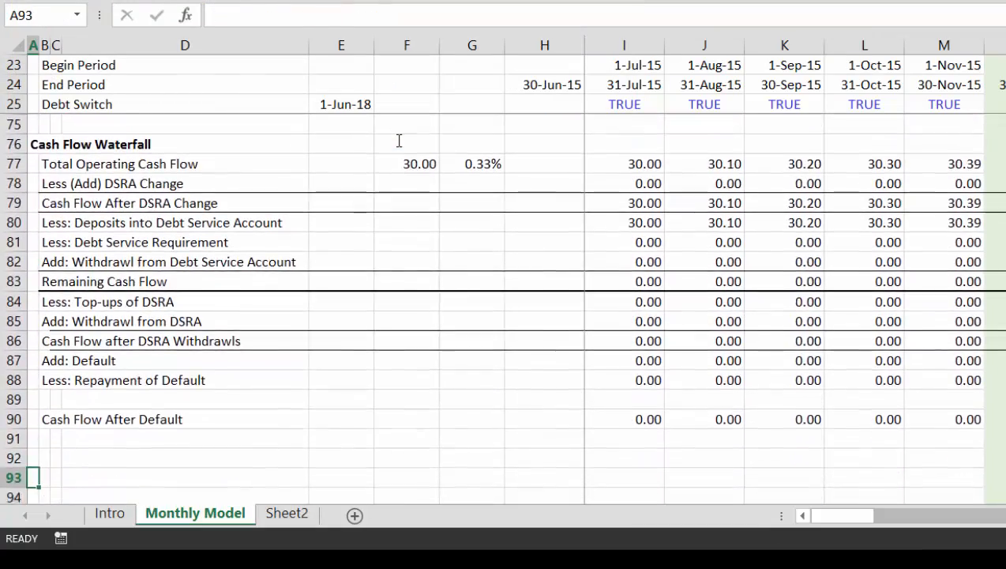
Look back up from the Cash Flow Waterfall to the Debt Service Reserve Account's opening balance in row 68.
key(Up)
key(Up)
key(Up)
key(Up)
key(Up)
key(Up)
key(Up)
key(Up)
key(Up)
key(Up)
key(Up)
key(Up)
key(Up)
key(Up)
key(Up)
key(Up)
key(Up)
key(Up)
key(Up)
key(Up)
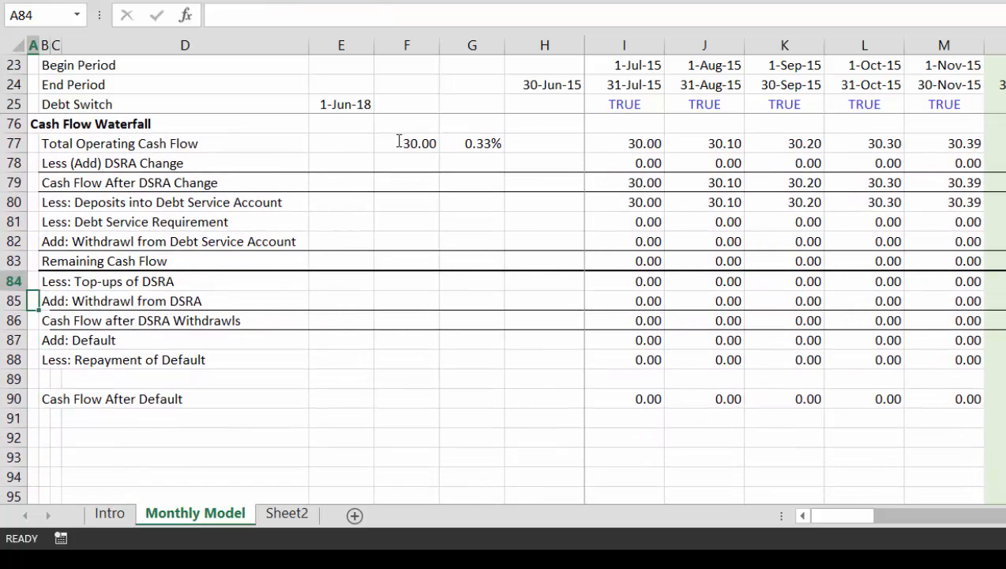
key(Up)
key(Up)
key(Up)
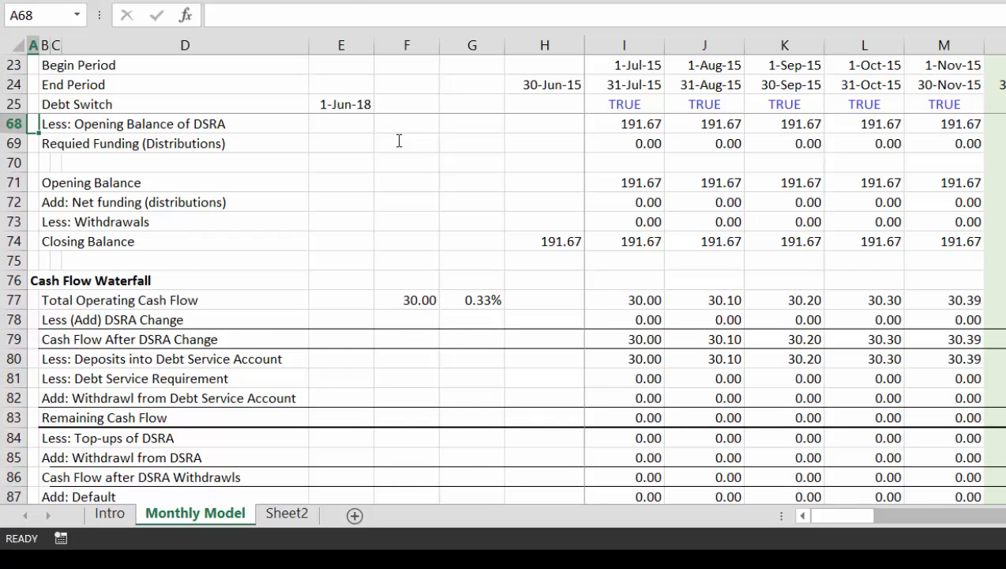
Review the Debt Service Reserve Account movements and the waterfall lines down to Cash Flow After Default.
key(Down)
key(Down)
key(Down)
key(Down)
key(Down)
key(Down)
key(Down)
key(Down)
key(Down)
key(Down)
key(Down)
key(Down)
key(Down)
key(Down)
key(Down)
key(Down)
key(Down)
key(Down)
key(Down)
key(Down)
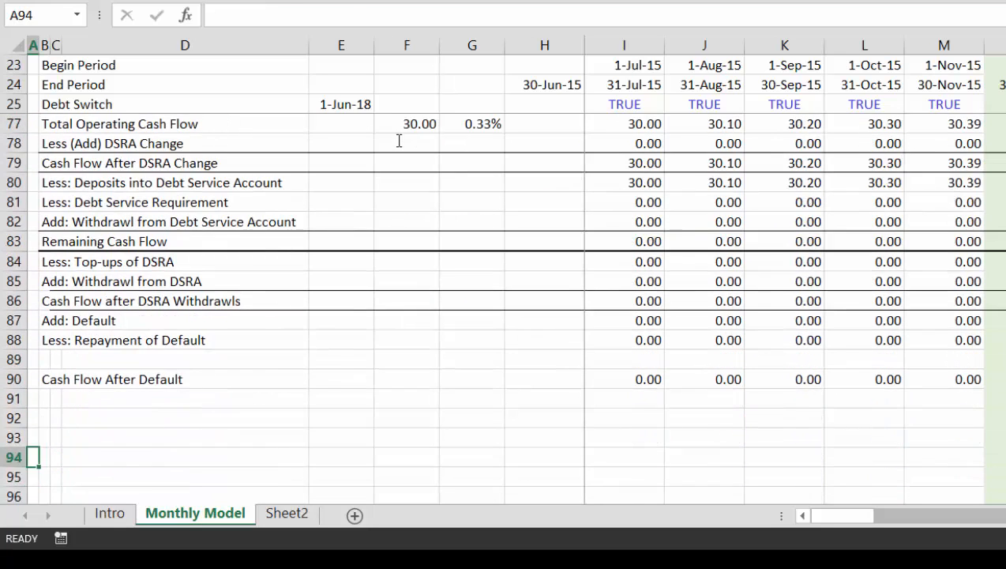
Examine the waterfall across the monthly columns up to mid-2019, ending on Cash Flow After Default in BG90.
key(Up)
key(Up)
key(Up)
key(Up)
key(Up)
key(Right)
key(Right)
key(Right)
key(Right)
key(Right)
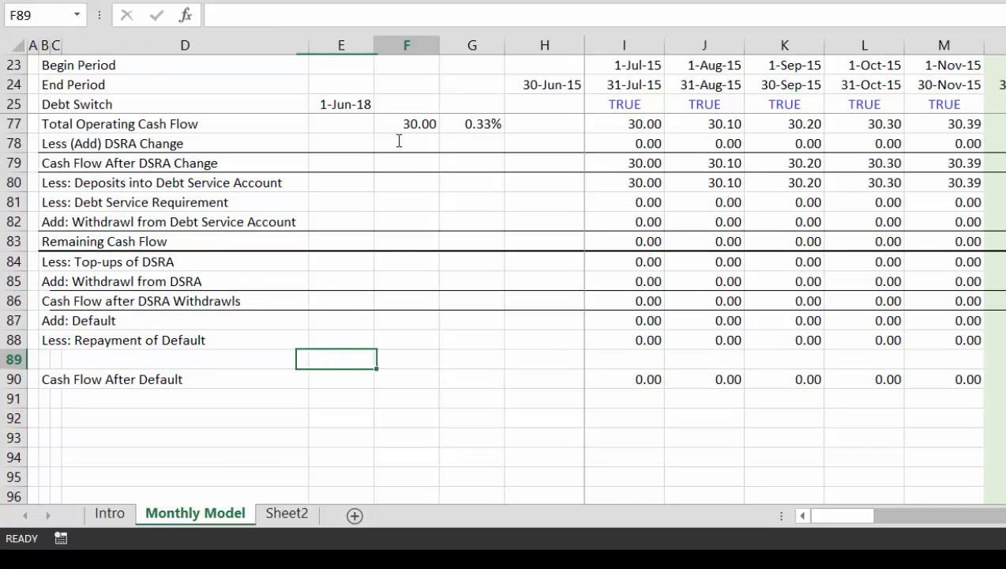
key(Right)
key(Right)
key(Right)
key(Right)
key(Right)
key(Right)
key(Right)
key(Right)
key(Right)
key(Right)
key(Right)
key(Right)
key(Right)
key(Right)
key(Right)
key(Right)
key(Right)
key(Right)
key(Right)
key(Right)
key(Down)
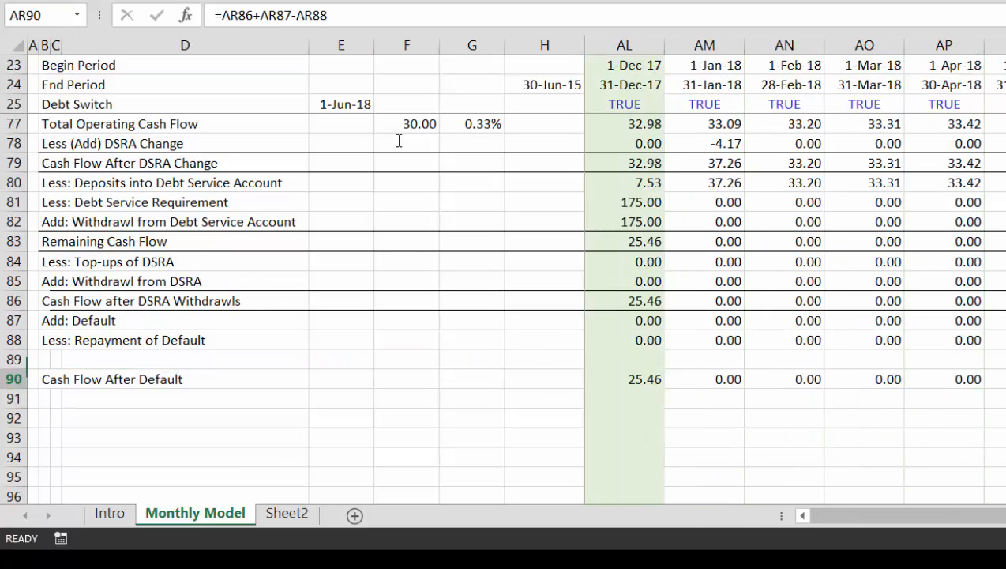
key(Right)
key(Right)
key(Right)
key(Right)
key(Right)
key(Right)
key(Right)
key(Right)
key(Right)
key(Right)
key(Right)
key(Right)
key(Right)
key(Right)
key(Right)
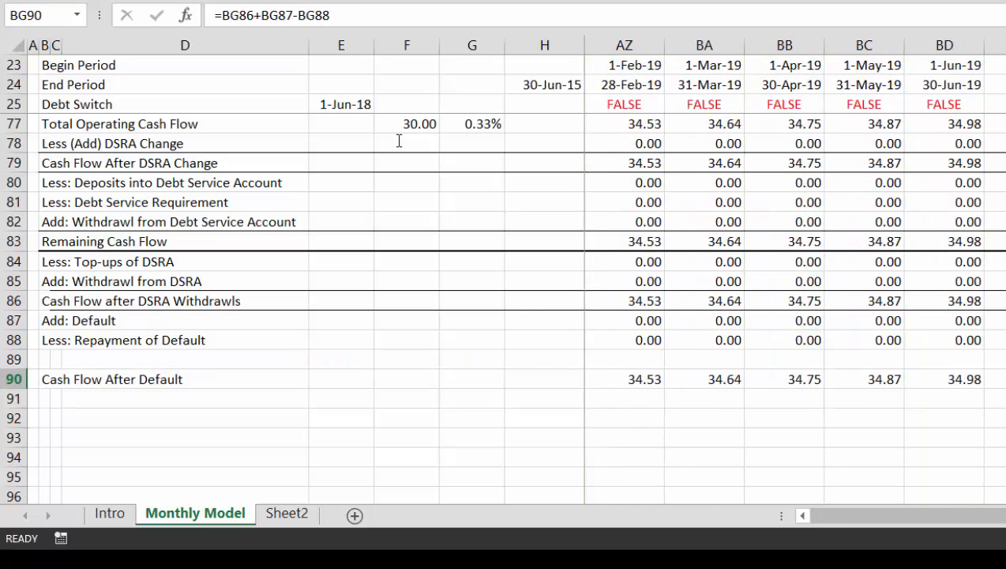
Examine the waterfall along the Cash Flow After Default row from mid-2019 back to May 2016 in S90.
key(Left)
key(Left)
key(Left)
key(Left)
key(Left)
key(Left)
key(Left)
key(Left)
key(Left)
key(Left)
key(Left)
key(Left)
key(Left)
key(Left)
key(Left)
key(Left)
key(Left)
key(Left)
key(Left)
key(Left)
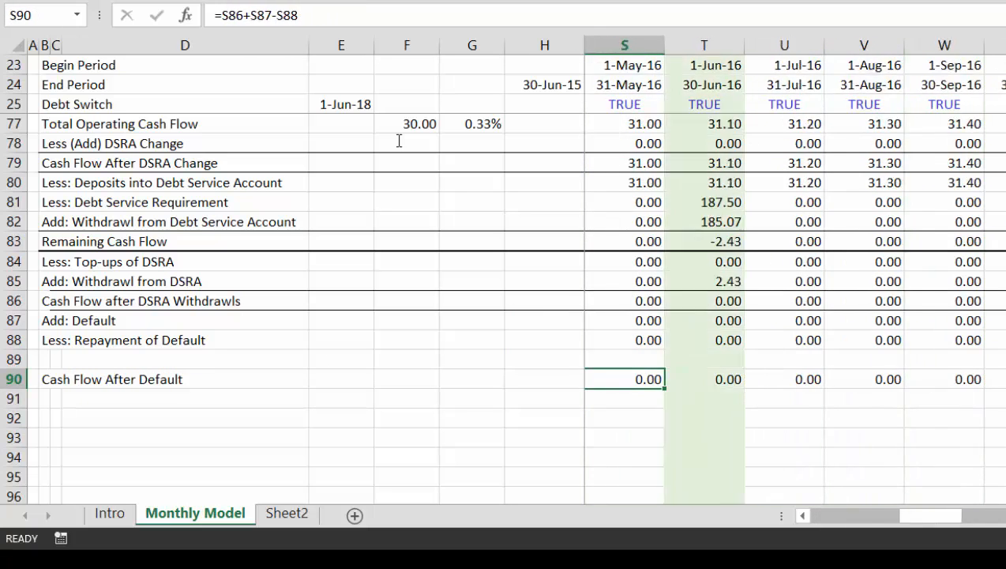
Look back across the waterfall from May 2016 to the row labels and first months, around the Repayment of Default line in row 88.
key(Left)
key(Left)
key(Left)
key(Left)
key(Left)
key(Left)
key(Left)
key(Left)
key(Left)
key(Left)
key(Left)
key(Left)
key(Left)
key(Left)
key(Left)
key(Left)
key(Left)
key(Left)
key(Up)
key(Up)
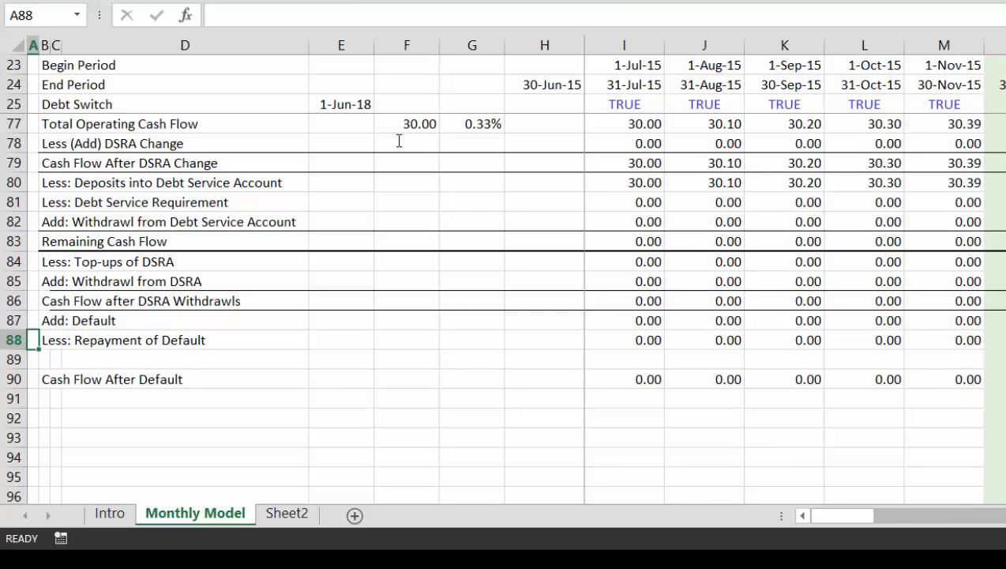
key(Down)
key(Down)
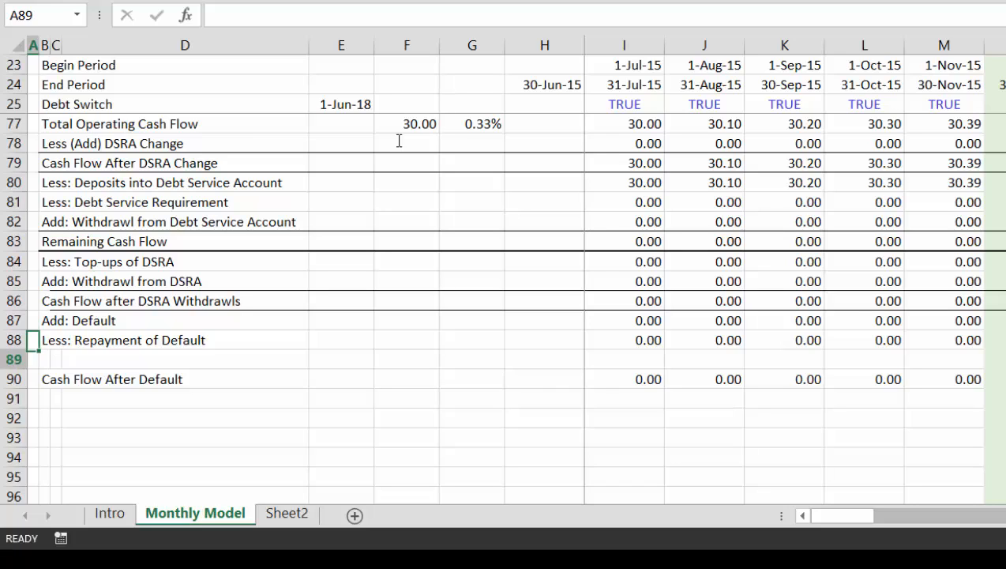
key(Up)
key(Up)
key(Up)
key(Down)
key(Down)
Examine the waterfall lines across the monthly columns from July 2015 to mid-2018, moving along blank row 89 to AS89.
key(Right)
key(Right)
key(Right)
key(Right)
key(Right)
key(Right)
key(Right)
key(Right)
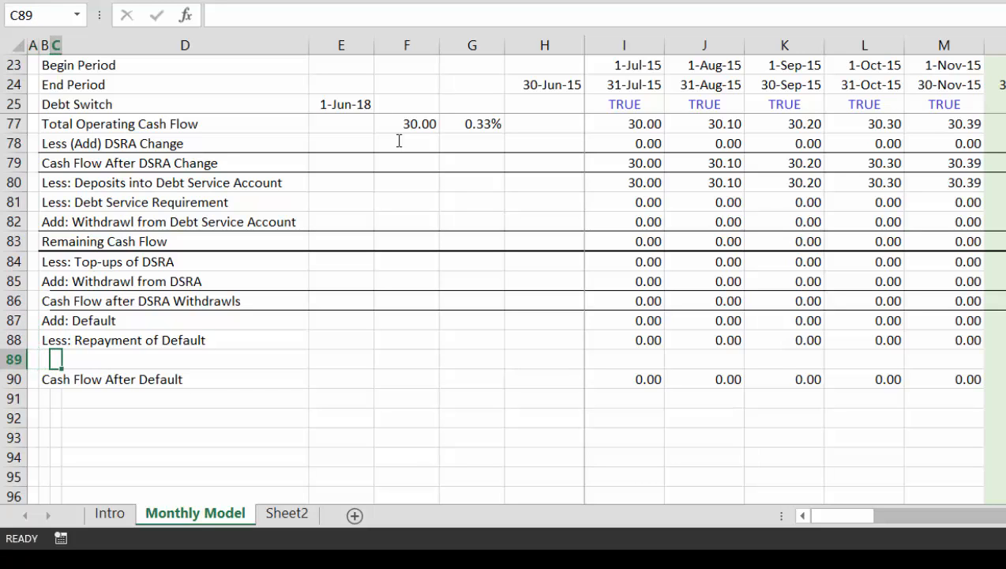
key(Right)
key(Right)
key(Right)
key(Right)
key(Right)
key(Right)
key(Right)
key(Right)
key(Right)
key(Right)
key(Right)
key(Right)
key(Right)
key(Right)
key(Right)
key(Right)
key(Right)
key(Right)
key(Right)
key(Right)
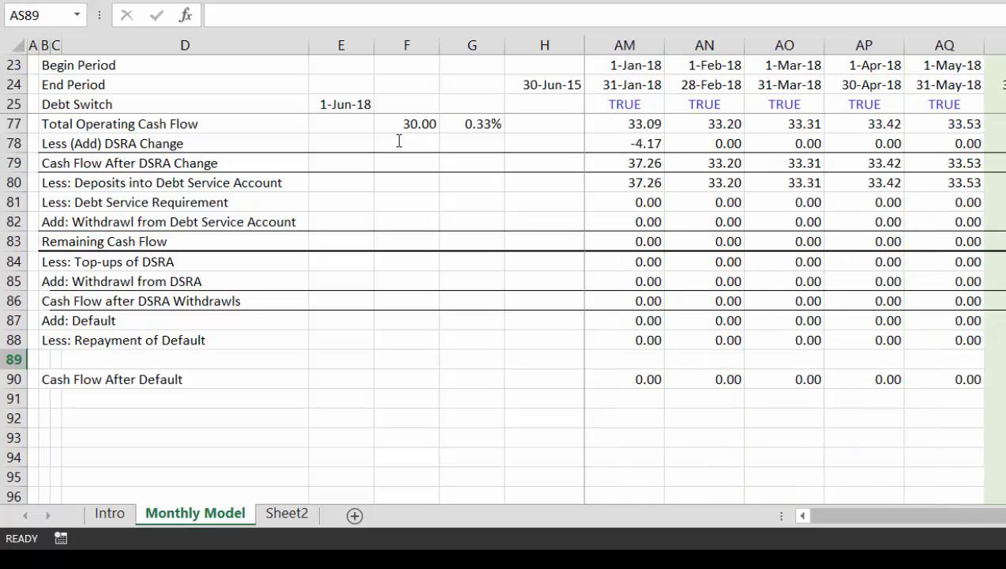
Review the waterfall months in reverse from mid-2018, ending at the start of row 89 in A89.
key(Left)
key(Left)
key(Left)
key(Left)
key(Left)
key(Left)
key(Left)
key(Left)
key(Left)
key(Left)
key(Left)
key(Left)
key(Left)
key(Left)
key(Left)
key(Left)
key(Left)
key(Left)
key(Left)
key(Left)
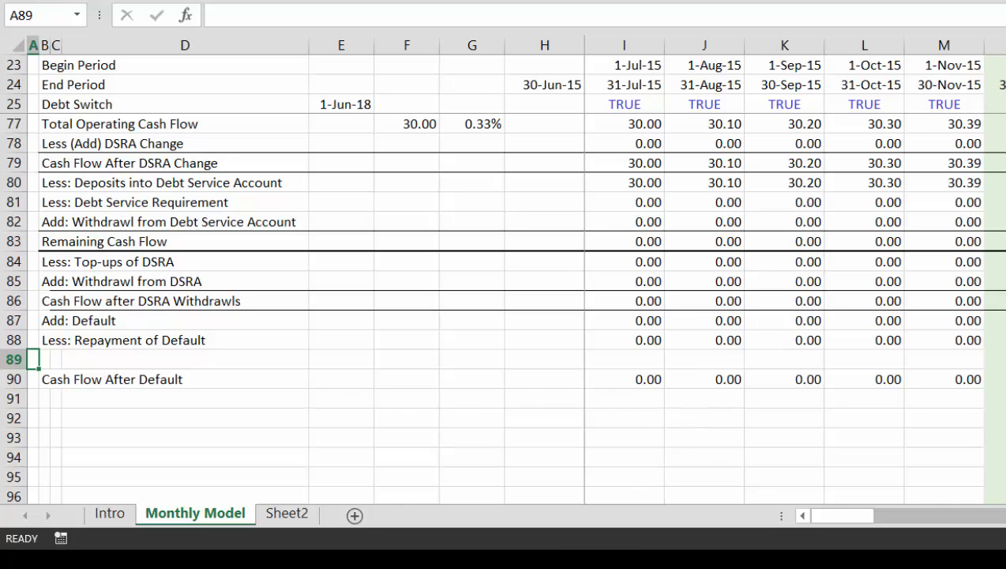
key(alt+Tab)
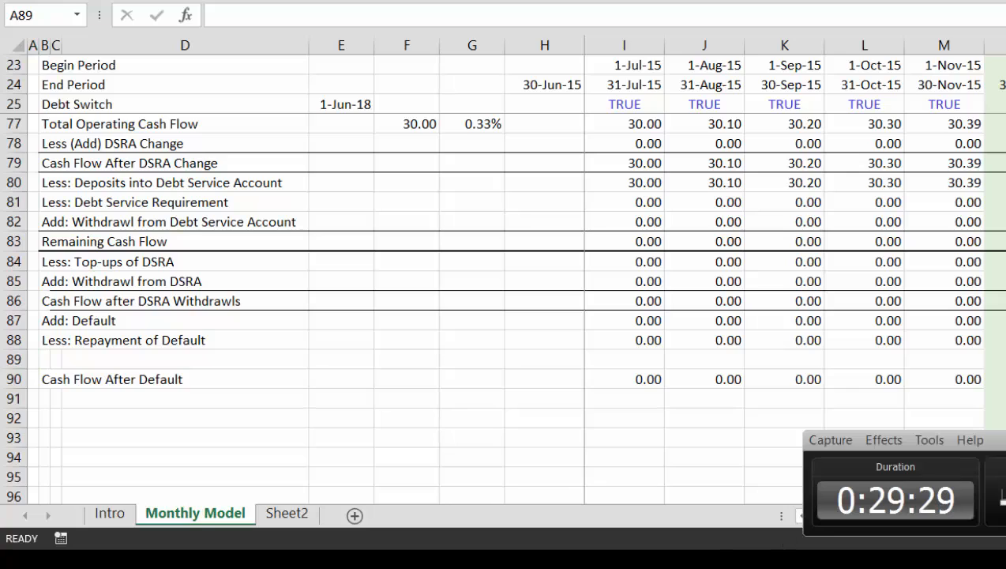